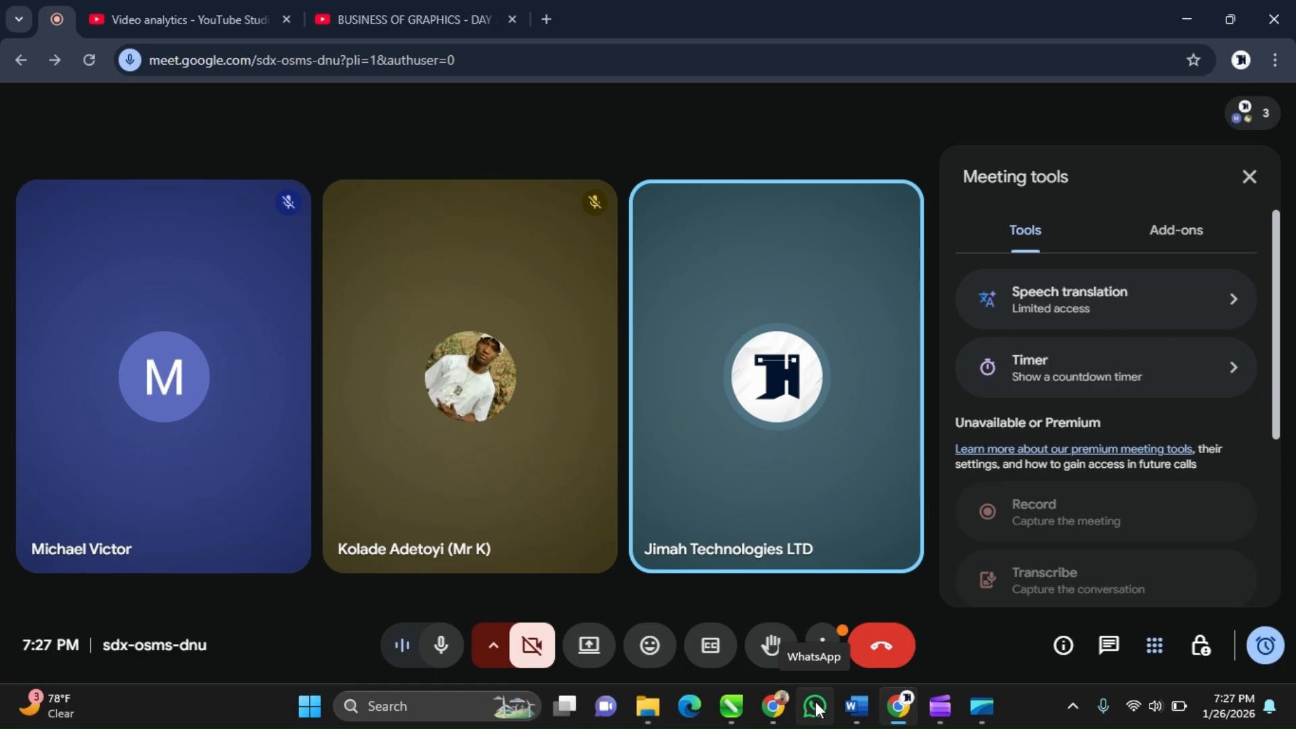
{"action": "mouse_move", "coordinate": [940, 706]}
{"action": "mouse_move", "coordinate": [961, 645]}
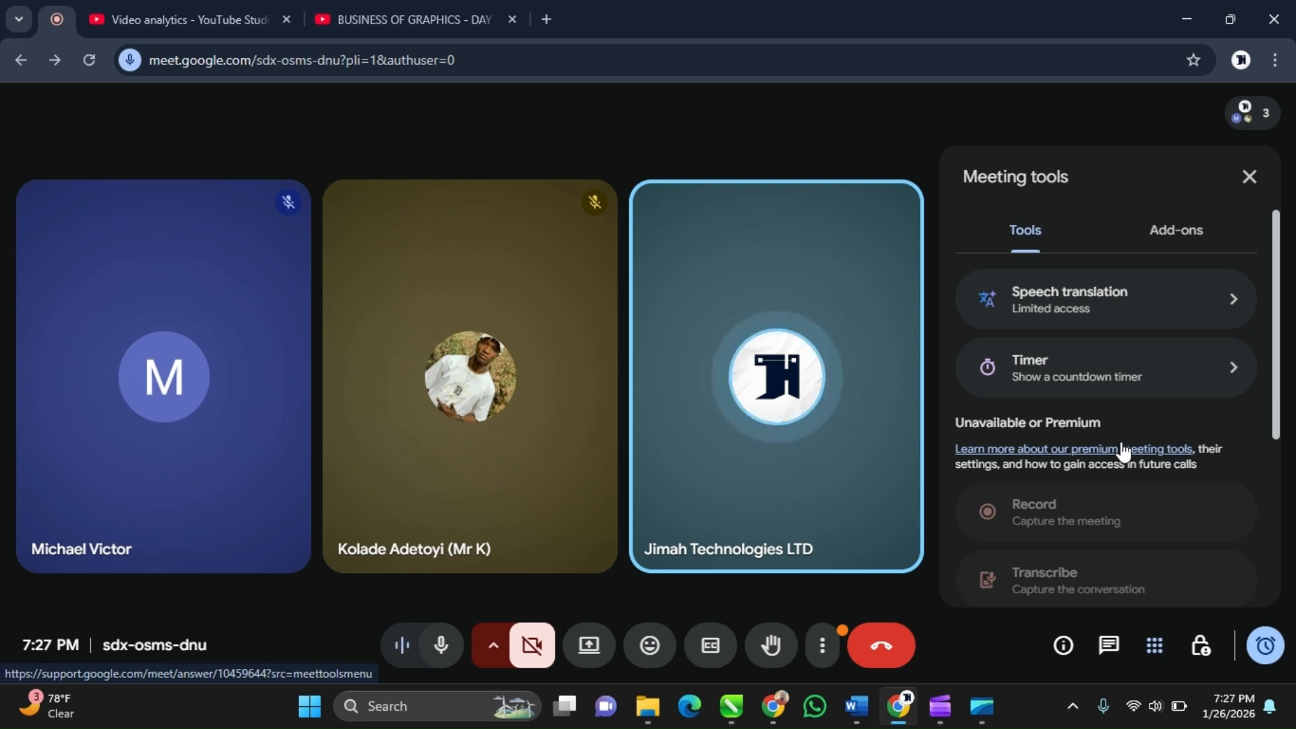
{"action": "mouse_move", "coordinate": [848, 390]}
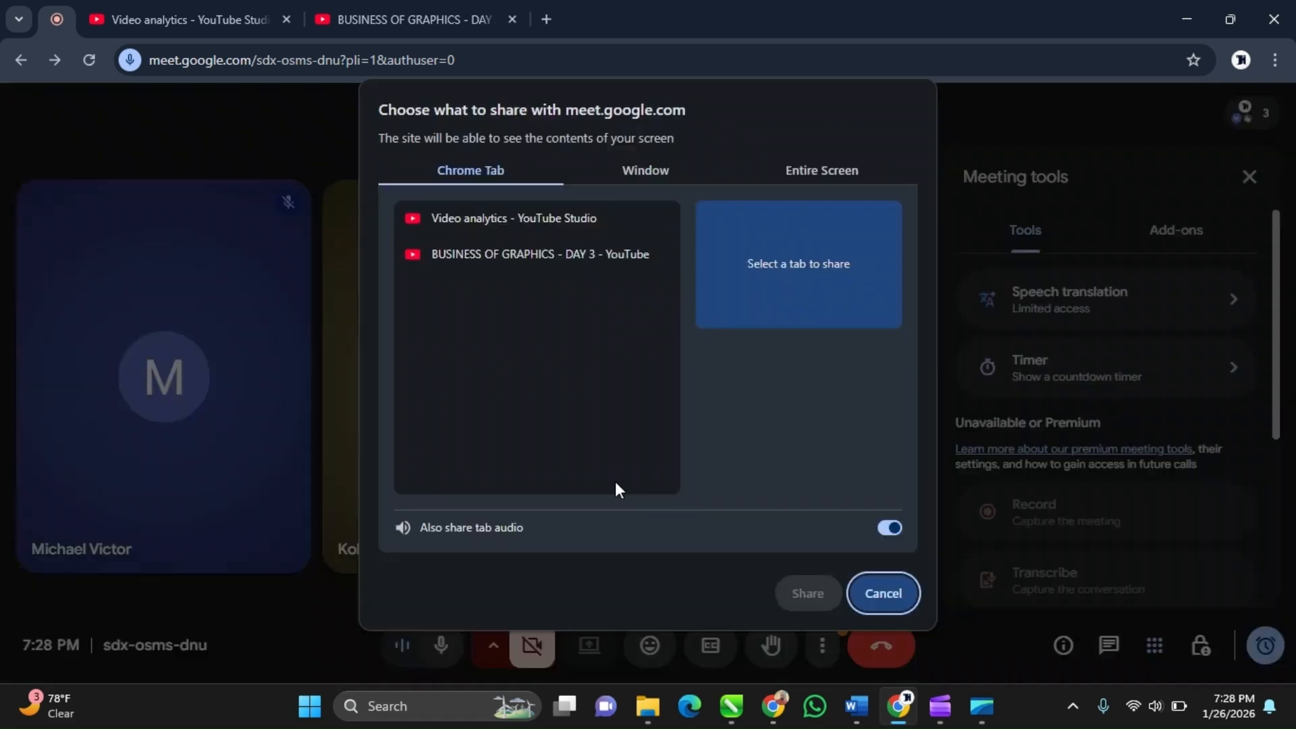
Share the entire screen with audio in the meeting and hide the sharing notice bar
{"action": "left_click", "coordinate": [802, 182]}
{"action": "left_click", "coordinate": [561, 329]}
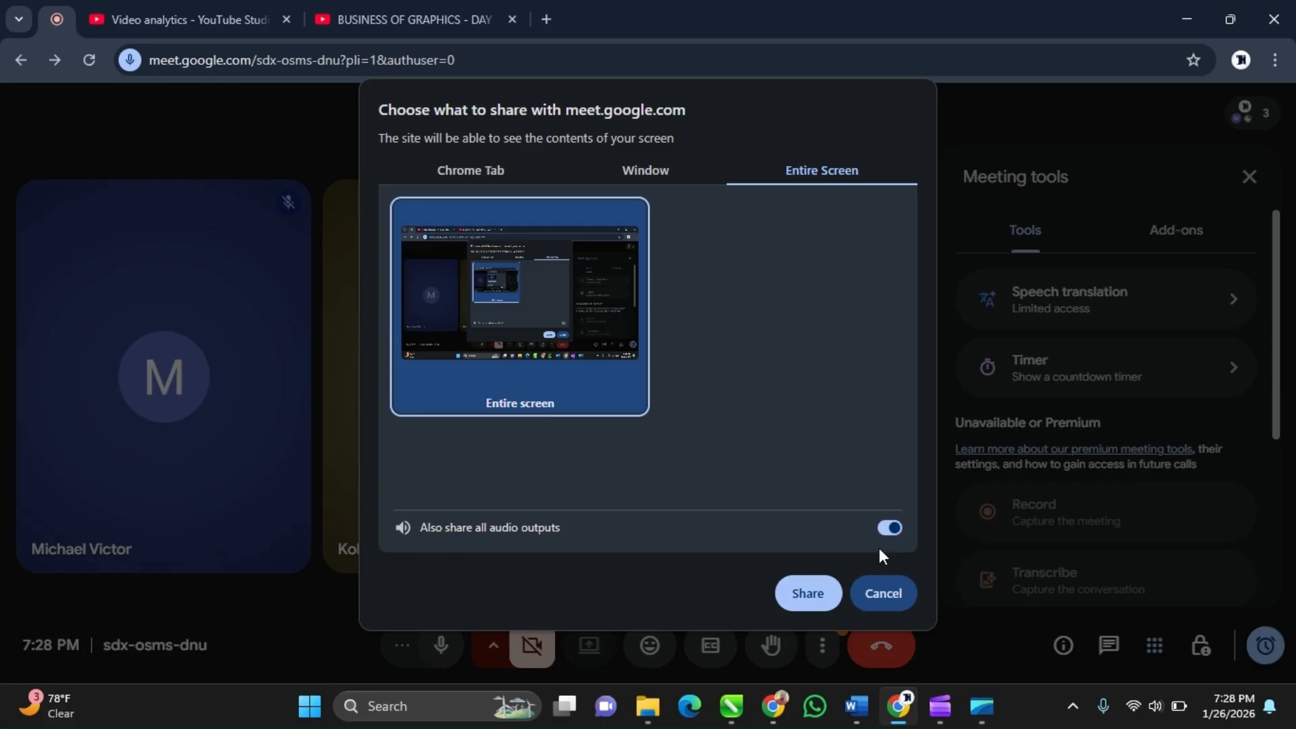
{"action": "left_click", "coordinate": [826, 597]}
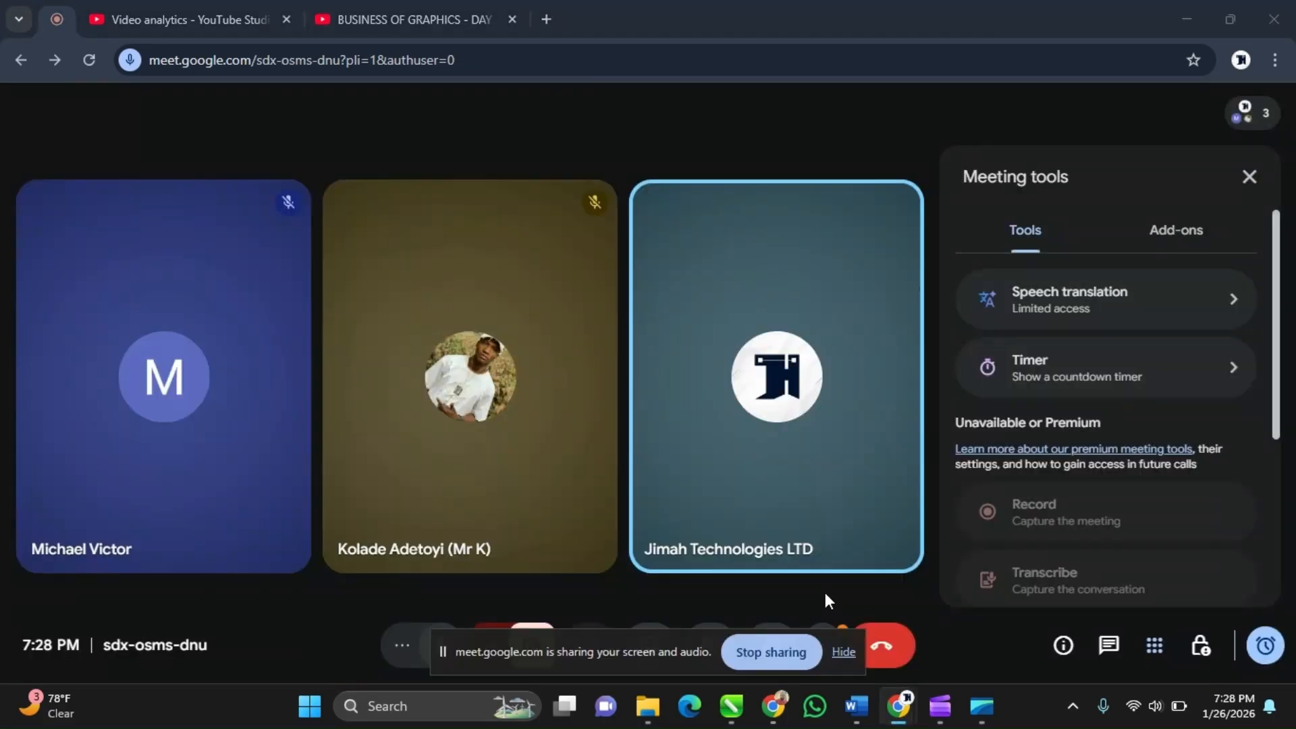
{"action": "left_click", "coordinate": [843, 653]}
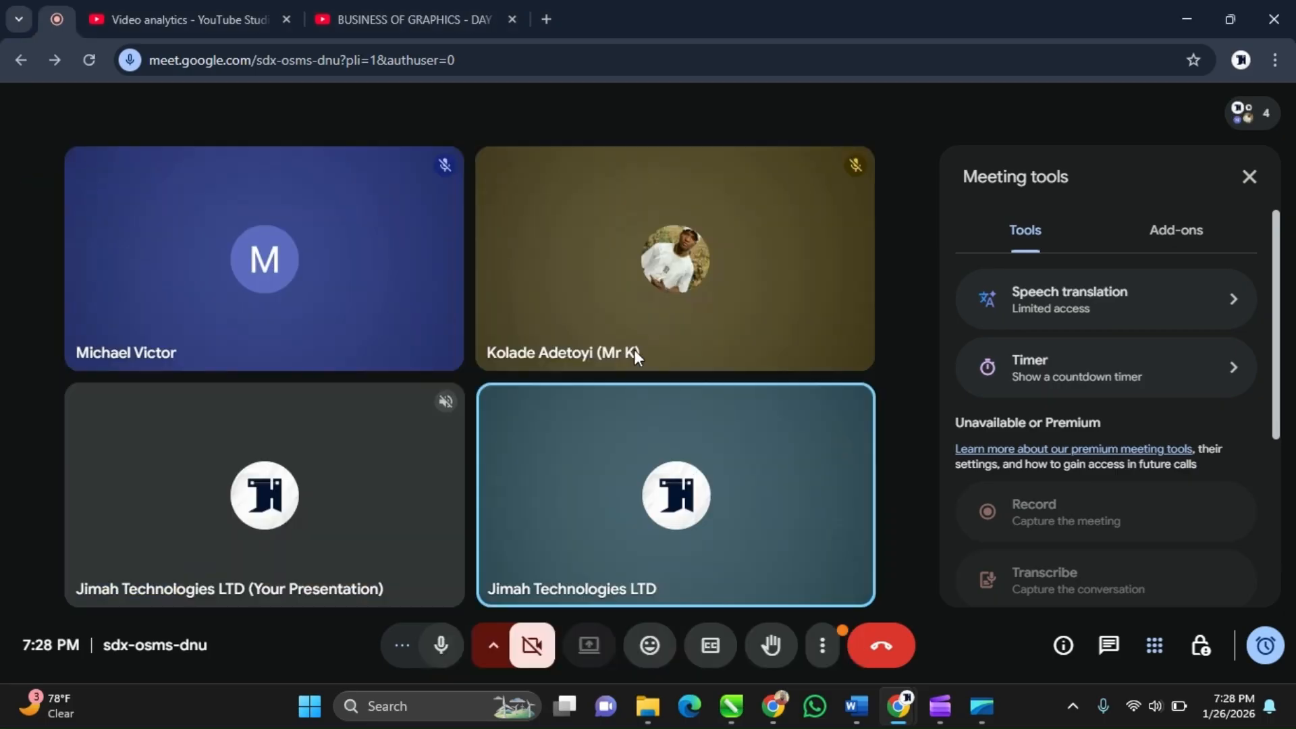
Switch to CorelDRAW and open a new blank A4 document
{"action": "mouse_move", "coordinate": [615, 353]}
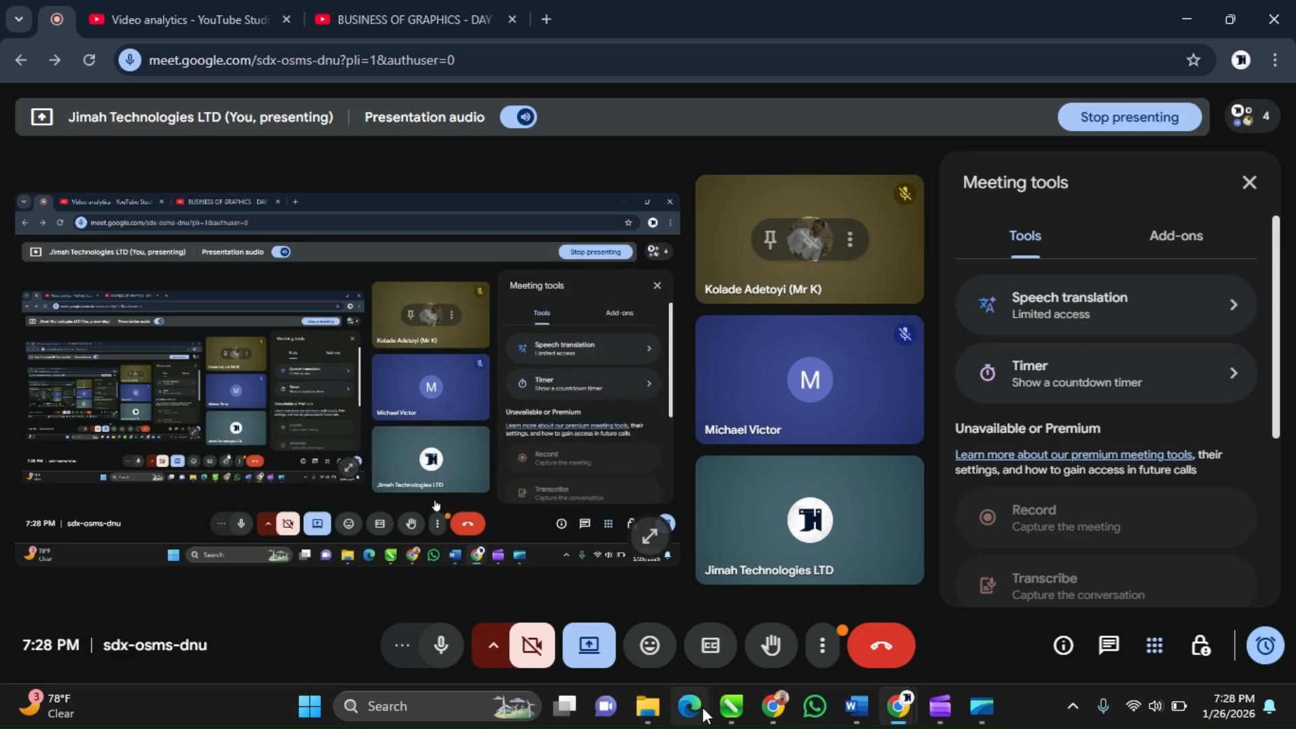
{"action": "left_click", "coordinate": [725, 707]}
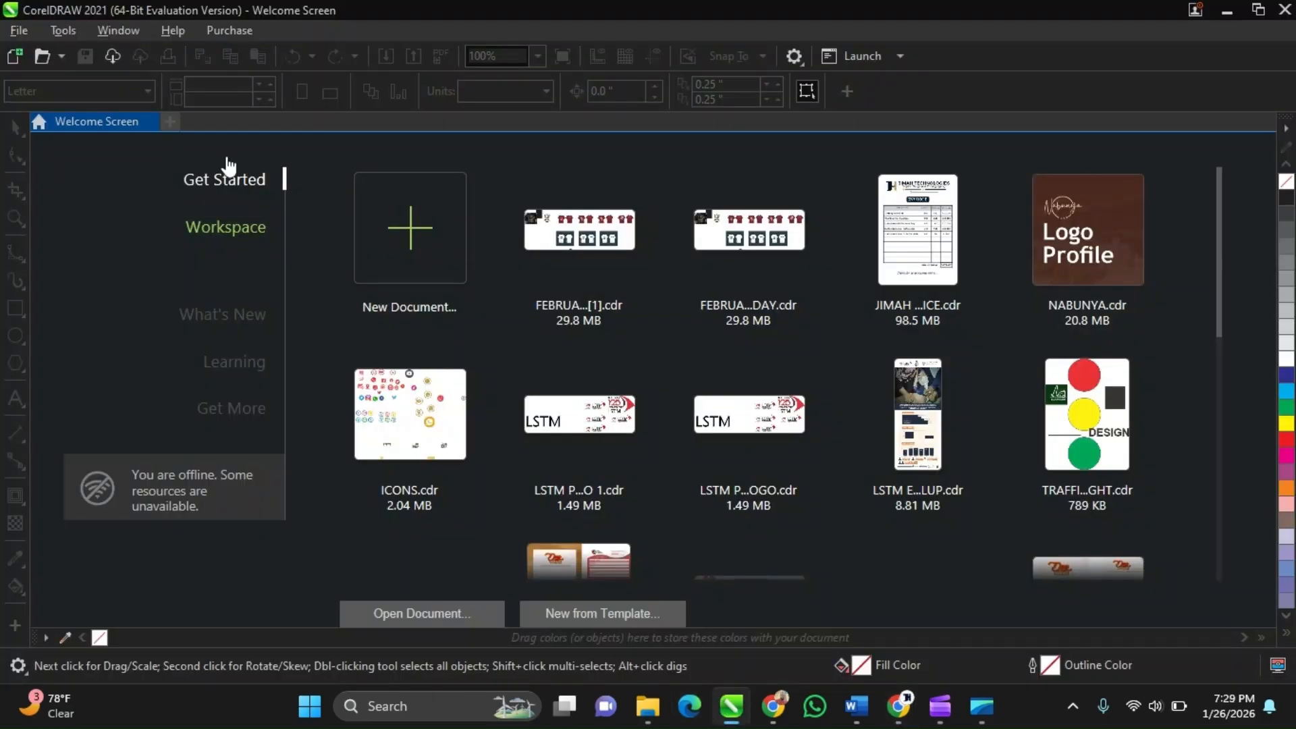
{"action": "left_click", "coordinate": [177, 120]}
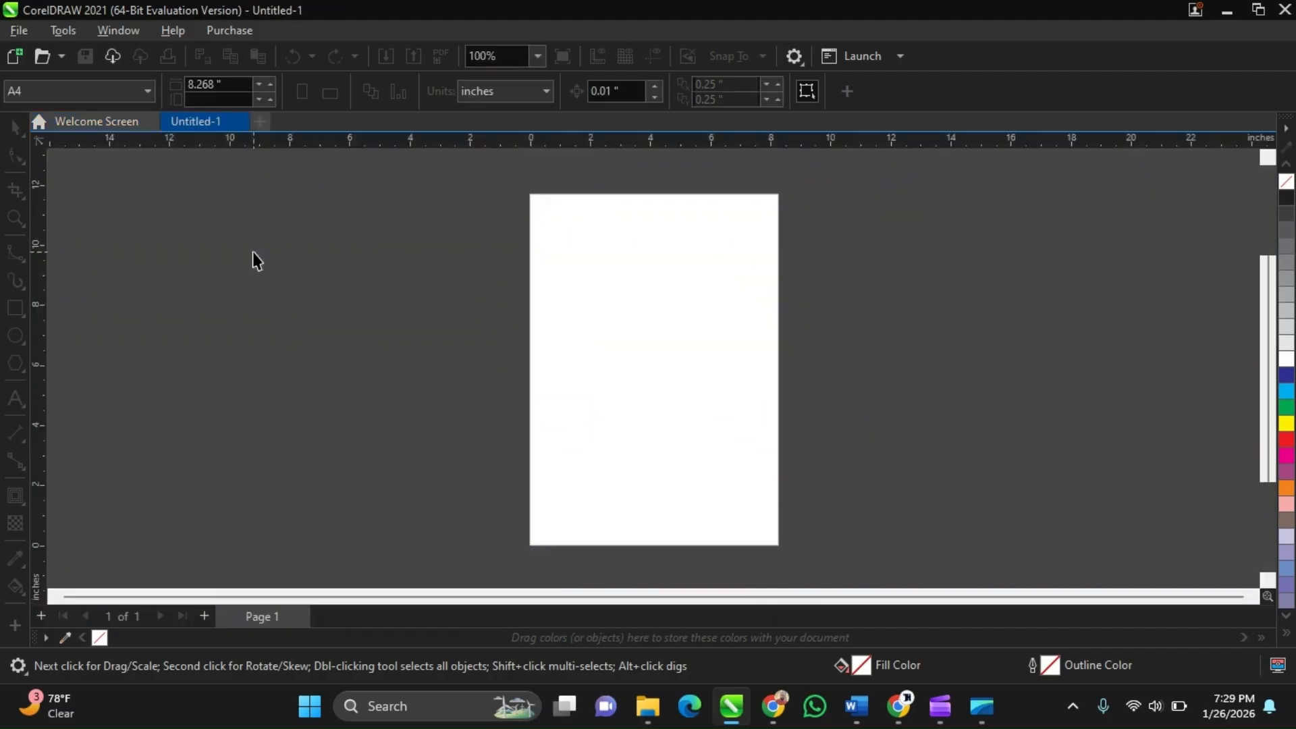
{"action": "left_click", "coordinate": [120, 125]}
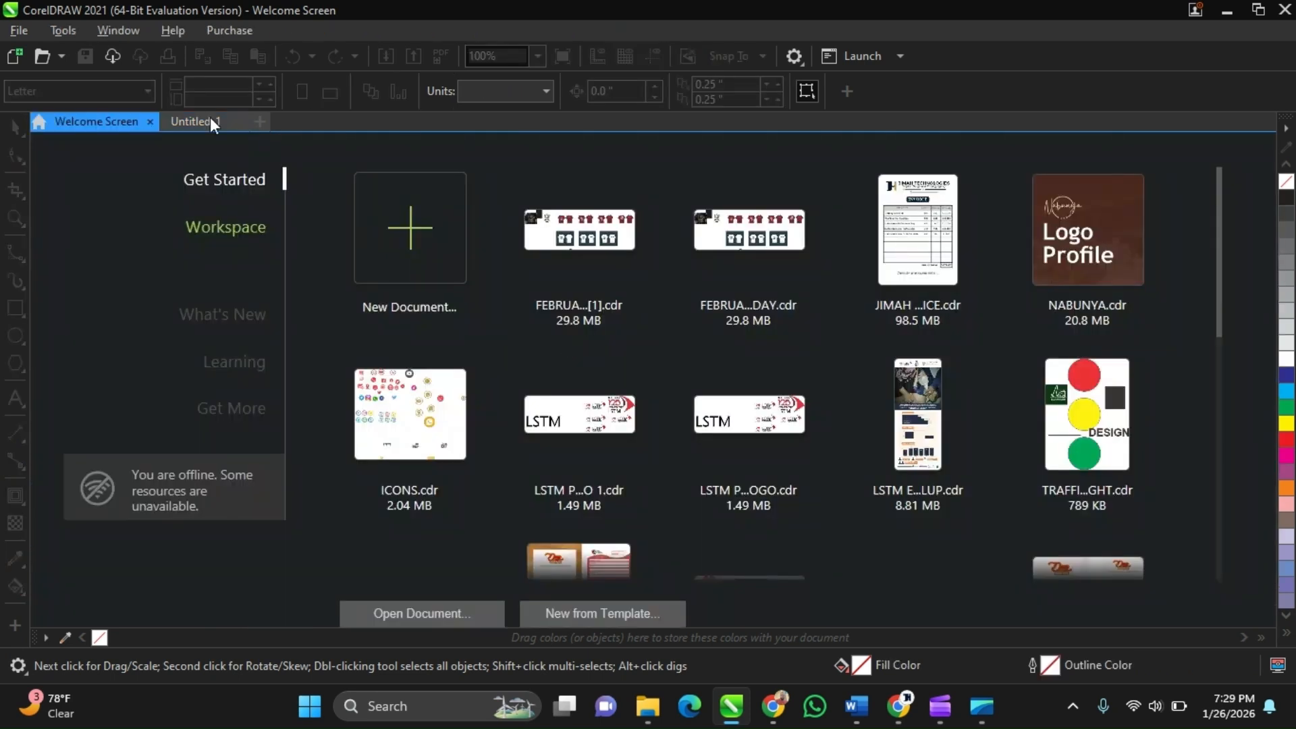
{"action": "left_click", "coordinate": [209, 119]}
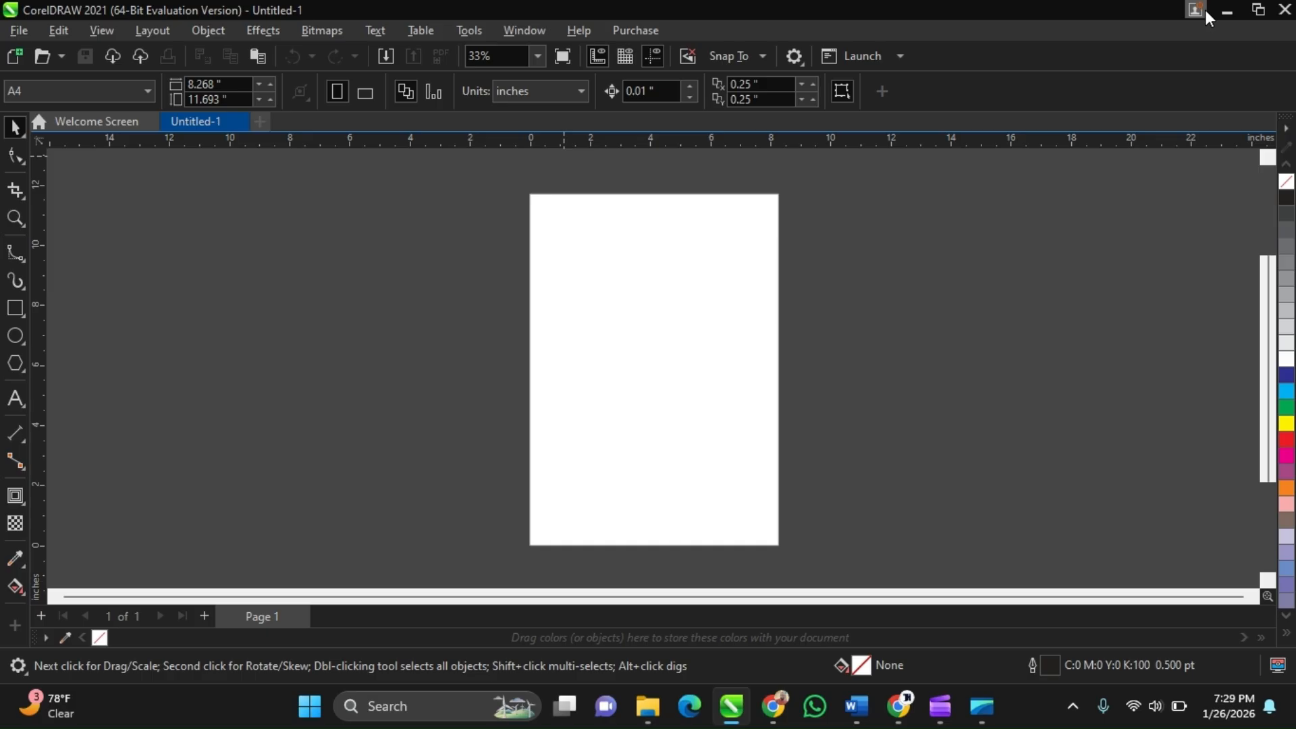
Import the two business card image files from the desktop onto the document page
{"action": "left_click", "coordinate": [1226, 11]}
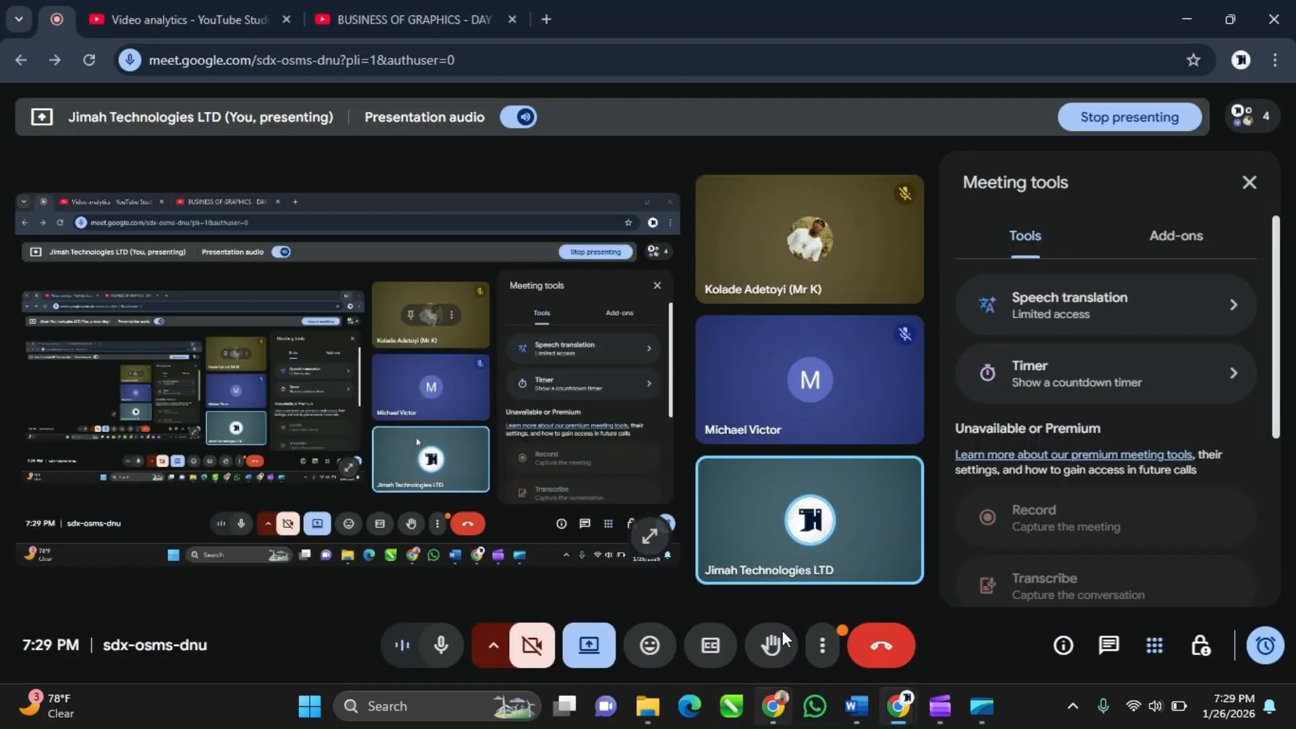
{"action": "key", "text": "alt+Tab"}
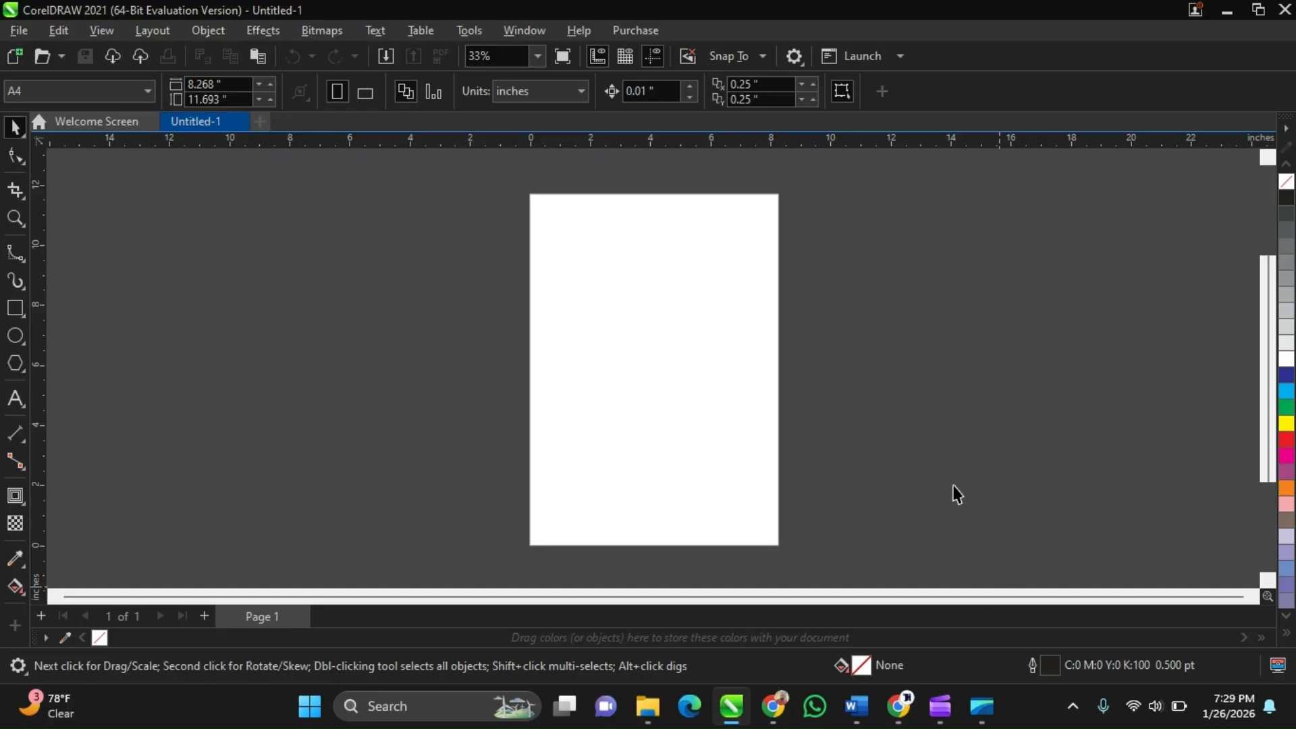
{"action": "left_click", "coordinate": [1292, 707]}
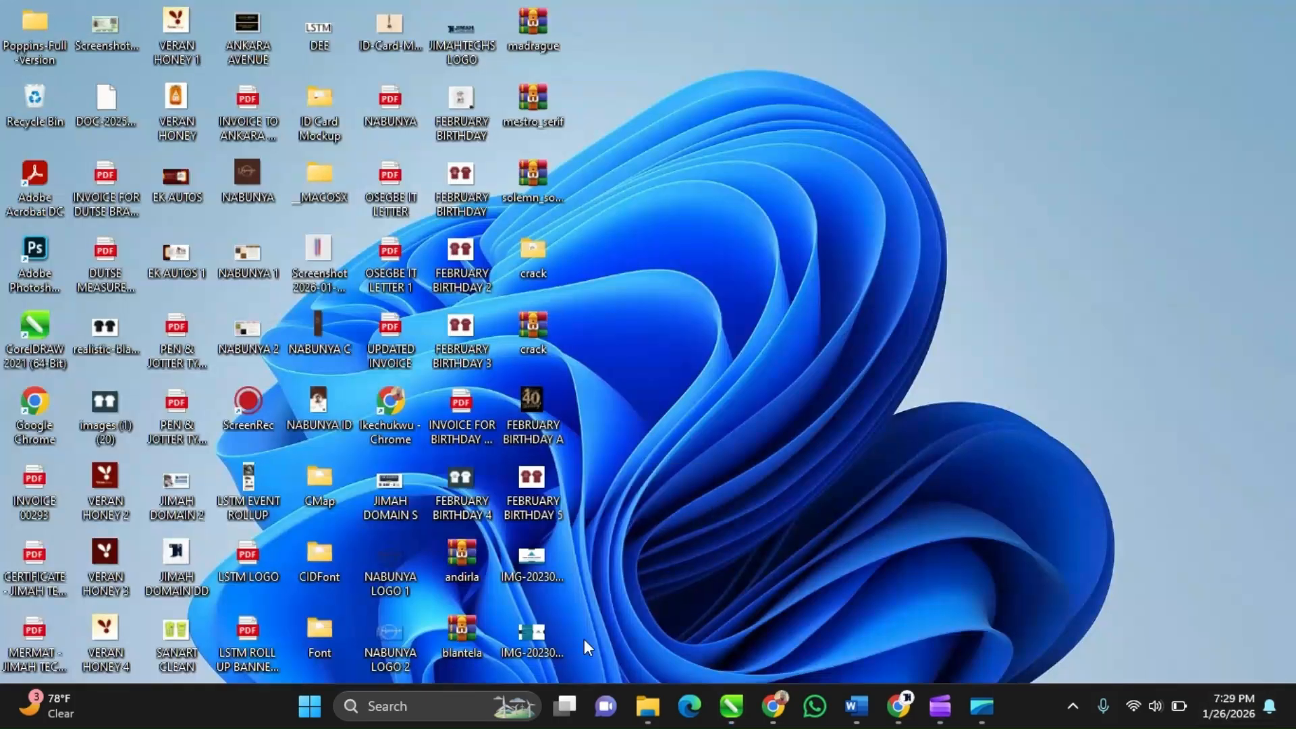
{"action": "left_click_drag", "start_coordinate": [583, 660], "coordinate": [487, 526]}
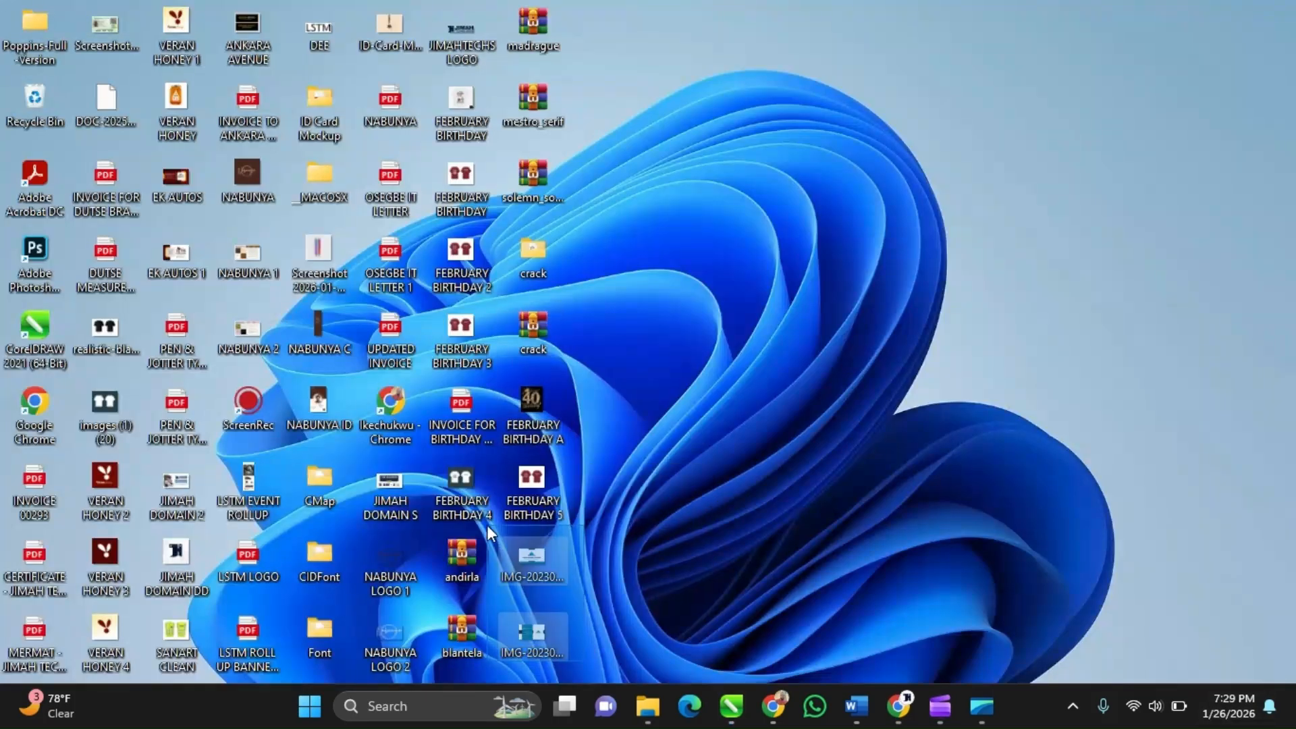
{"action": "left_click", "coordinate": [590, 586]}
{"action": "left_click_drag", "start_coordinate": [605, 663], "coordinate": [517, 542]}
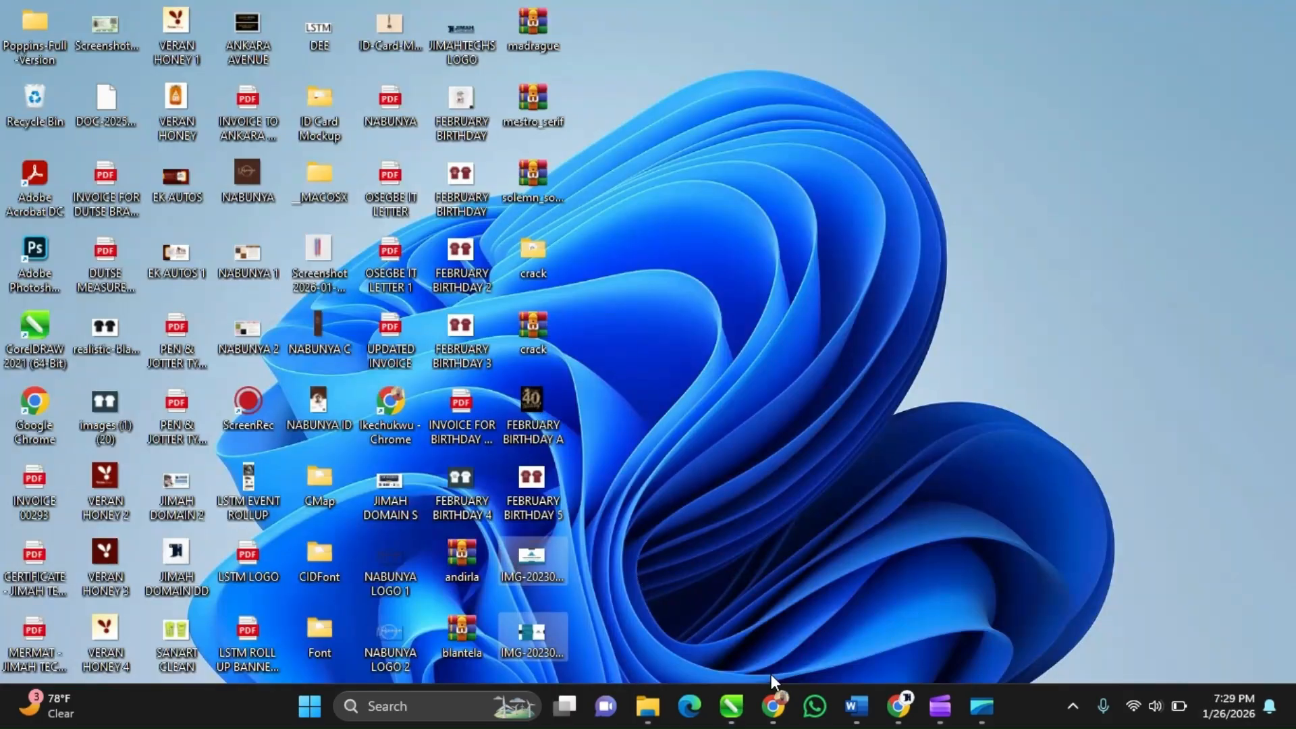
{"action": "mouse_move", "coordinate": [886, 714]}
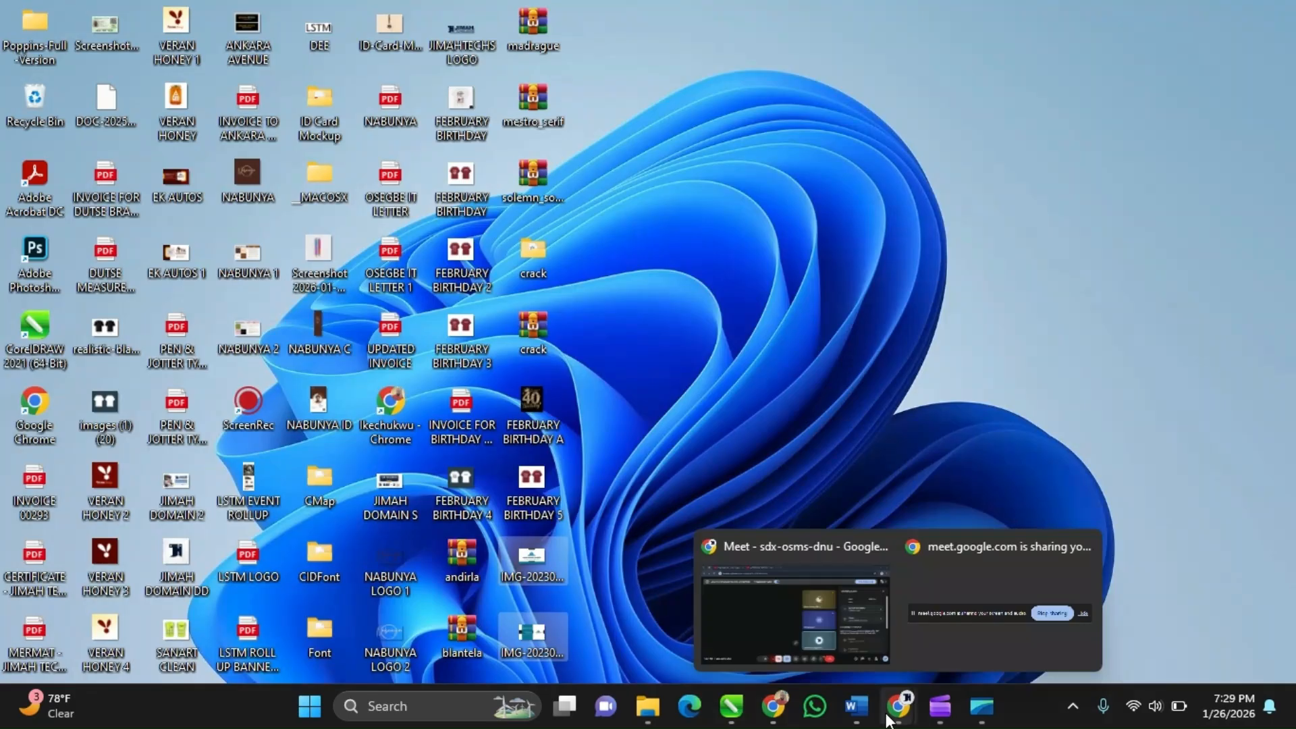
{"action": "left_click", "coordinate": [716, 675]}
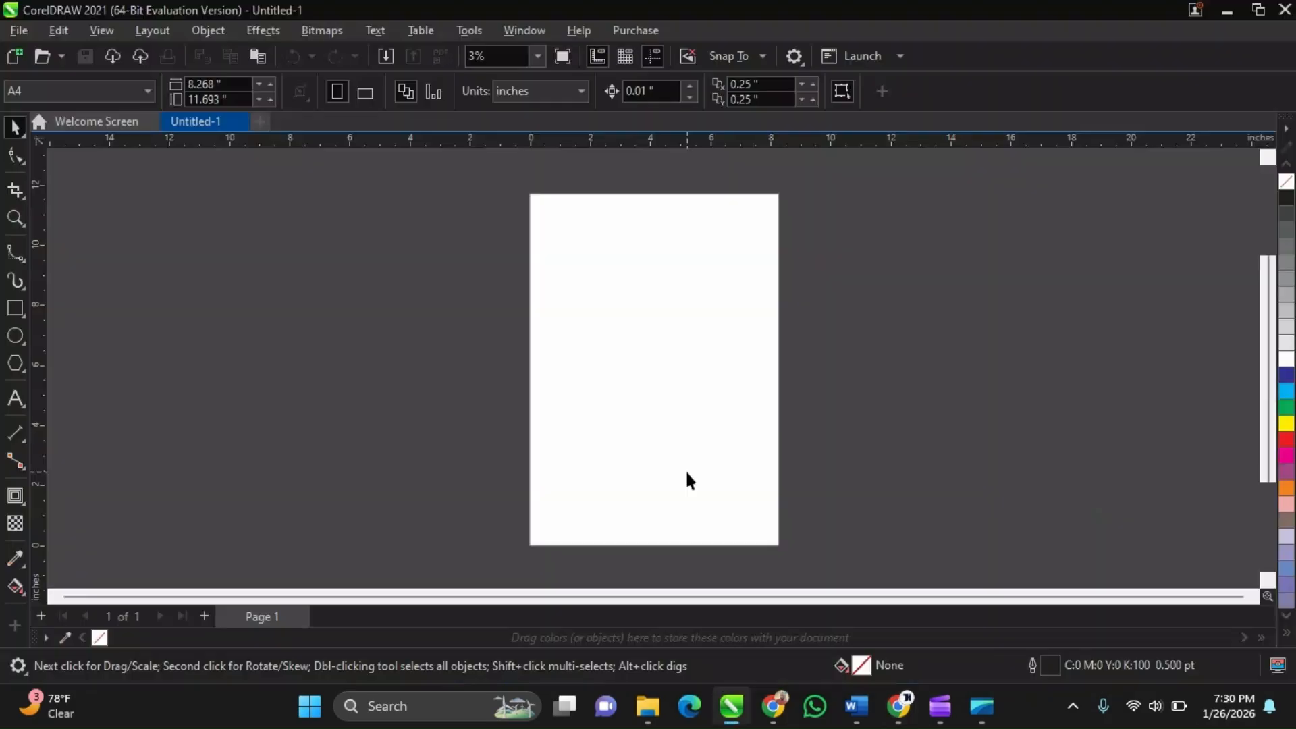
{"action": "scroll", "coordinate": [687, 473], "scroll_direction": "down", "scroll_amount": 1}
{"action": "scroll", "coordinate": [650, 378], "scroll_direction": "up", "scroll_amount": 1}
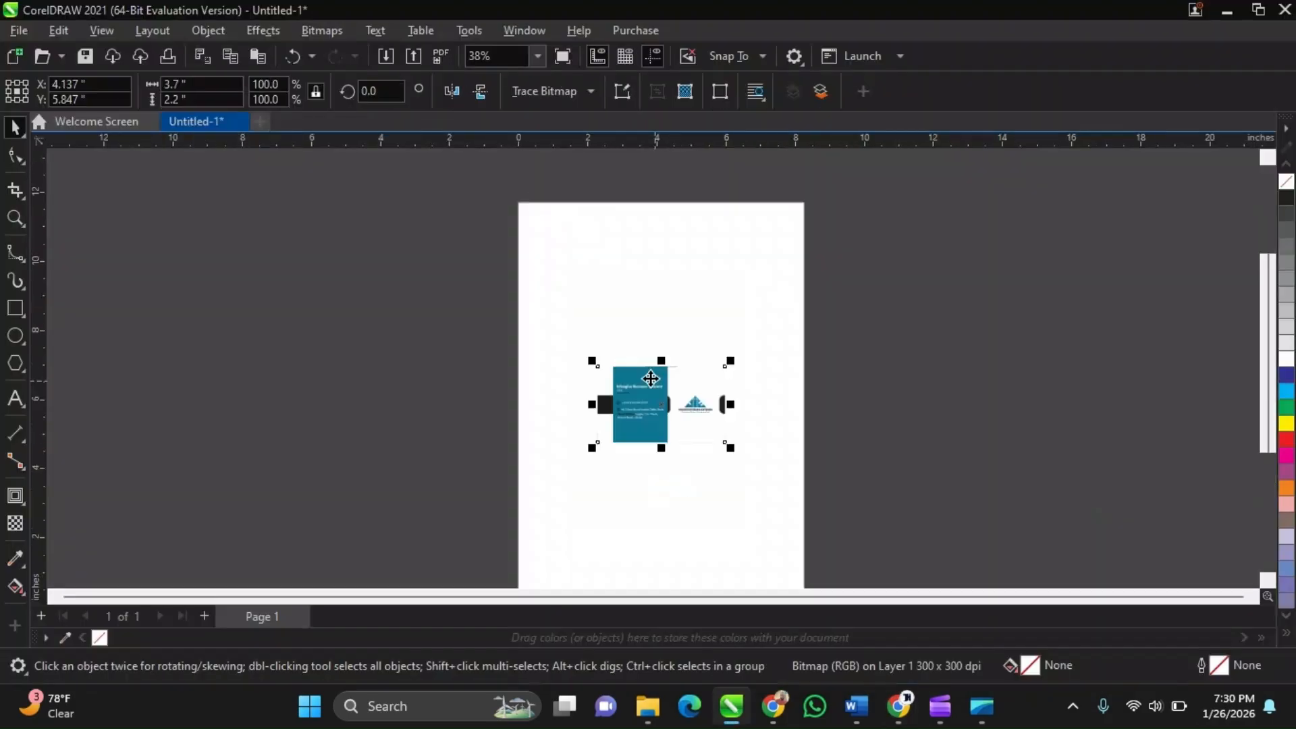
{"action": "scroll", "coordinate": [650, 378], "scroll_direction": "up", "scroll_amount": 1}
Move both card images off the page to the right, stacking the front card above the back card
{"action": "left_click_drag", "start_coordinate": [650, 379], "coordinate": [912, 410]}
{"action": "scroll", "coordinate": [641, 399], "scroll_direction": "down", "scroll_amount": 1}
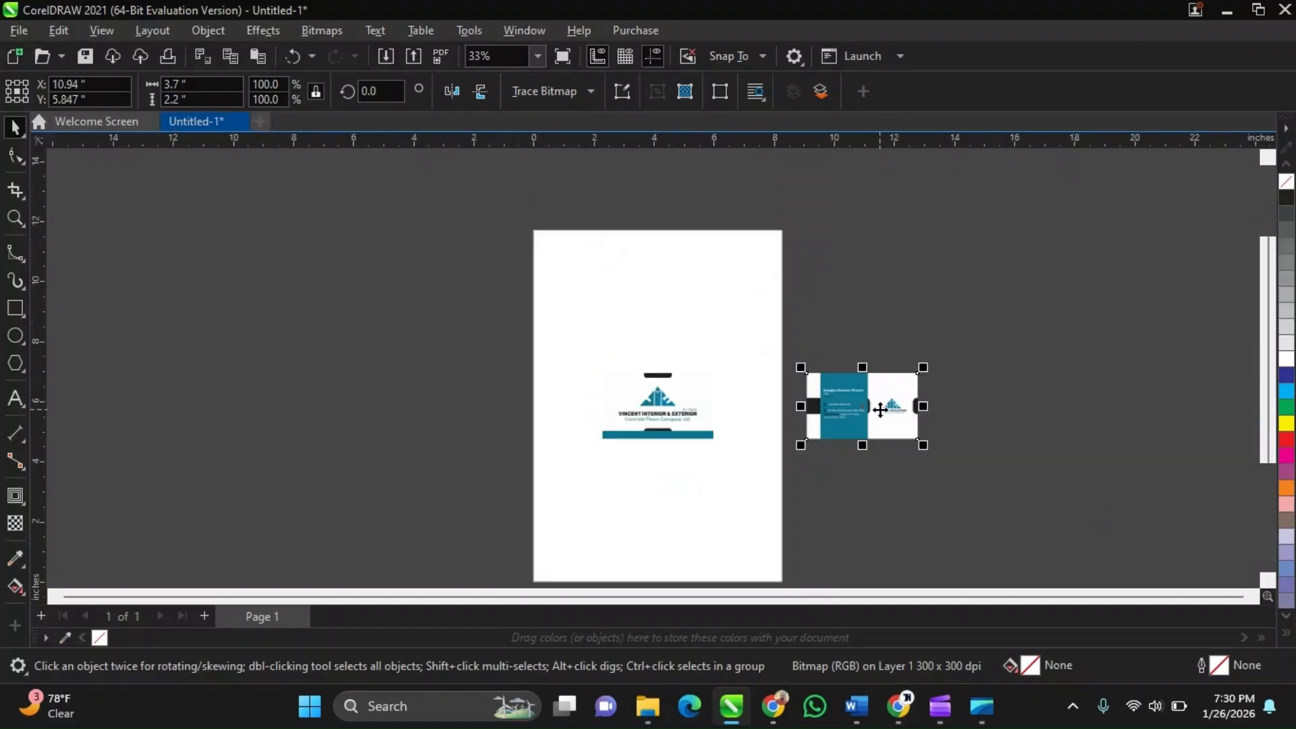
{"action": "left_click", "coordinate": [687, 412]}
{"action": "key", "text": "Right"}
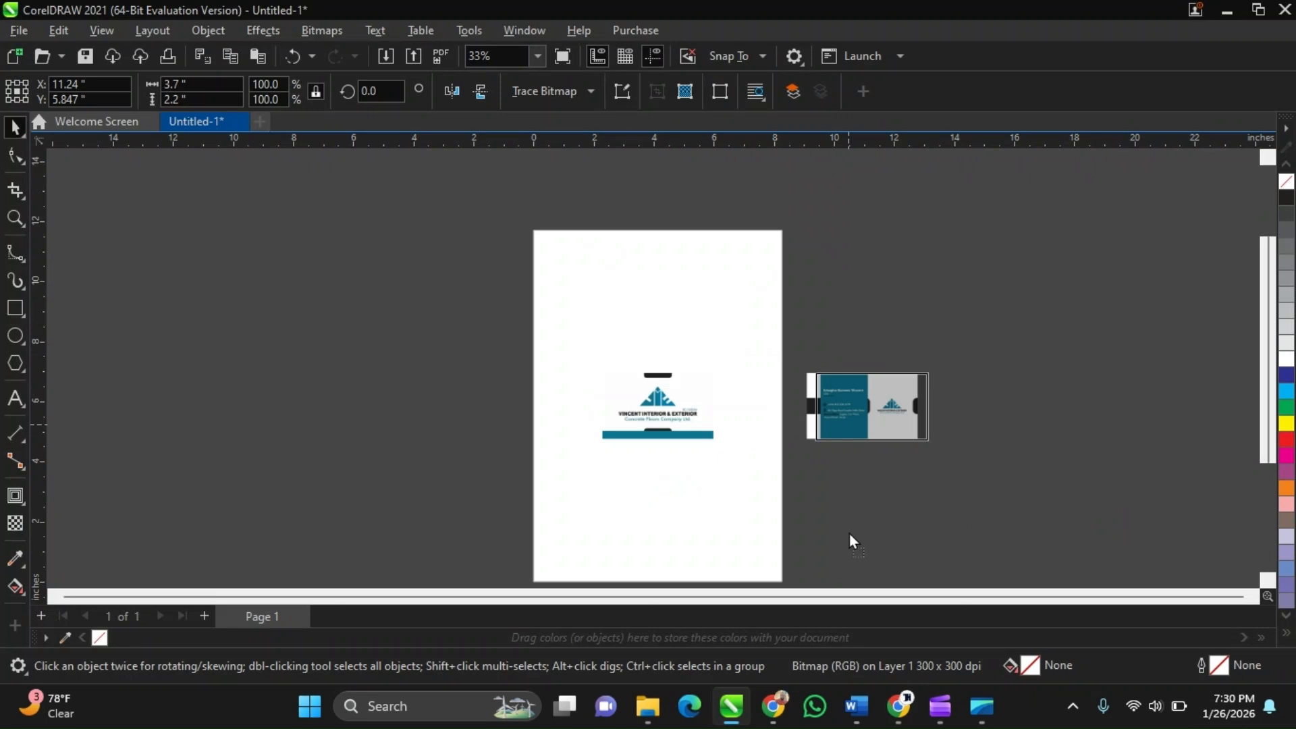
{"action": "left_click_drag", "start_coordinate": [849, 533], "coordinate": [840, 500]}
{"action": "left_click_drag", "start_coordinate": [841, 501], "coordinate": [840, 359]}
{"action": "left_click", "coordinate": [838, 403], "text": "shift"}
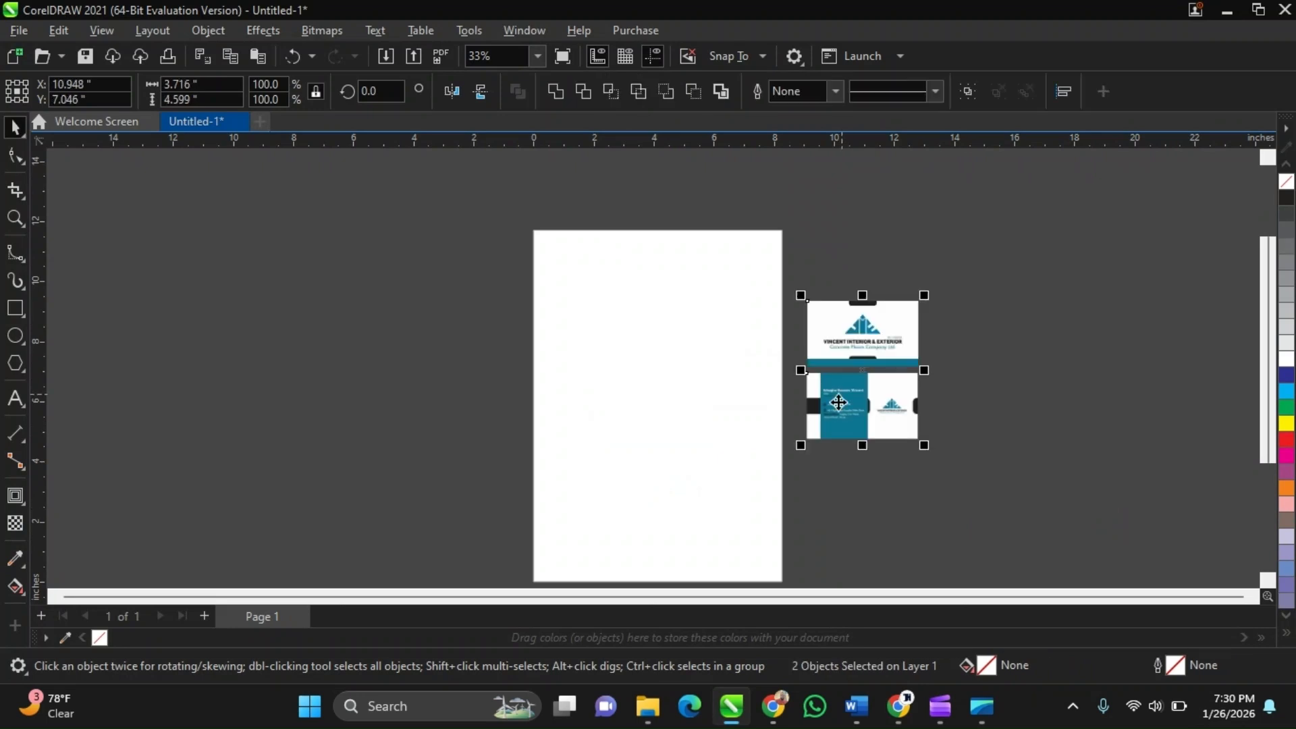
Zoom in and inspect the front and back business card images, selecting each in turn
{"action": "key", "text": "Escape"}
{"action": "scroll", "coordinate": [902, 331], "scroll_direction": "up", "scroll_amount": 3}
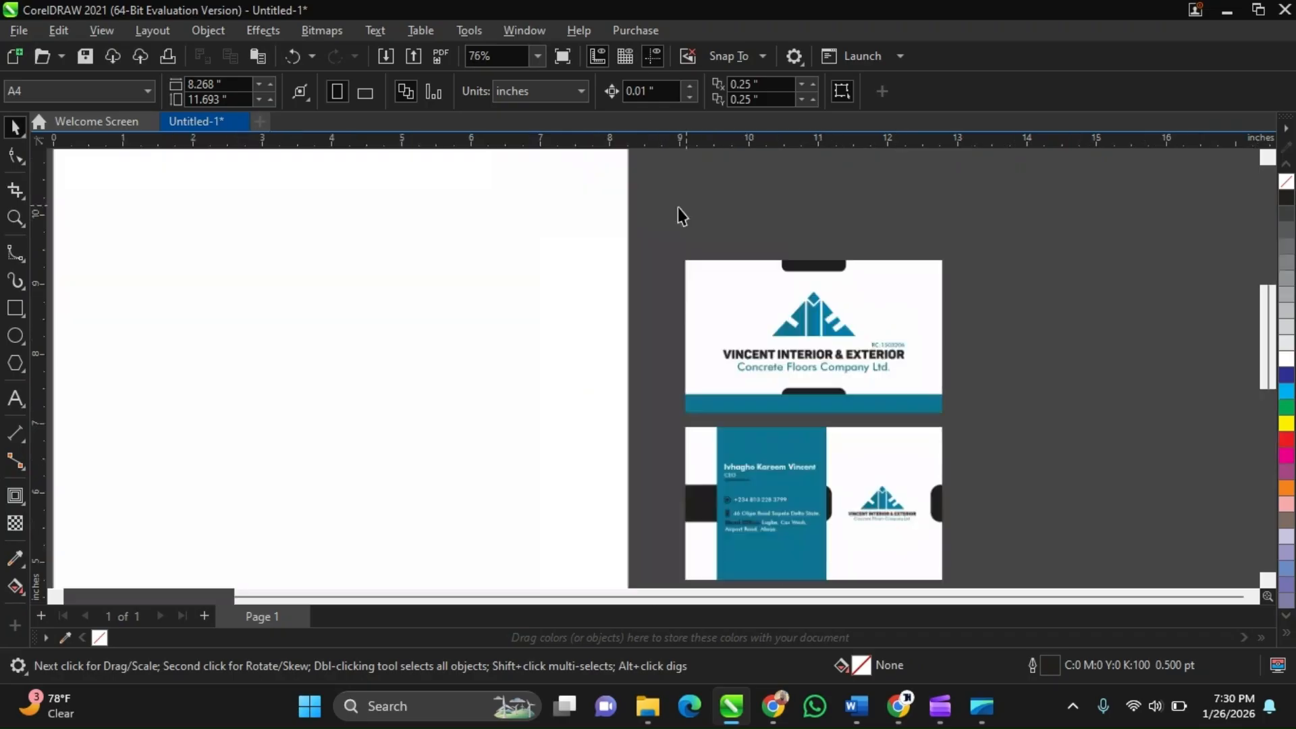
{"action": "scroll", "coordinate": [870, 478], "scroll_direction": "up", "scroll_amount": 2}
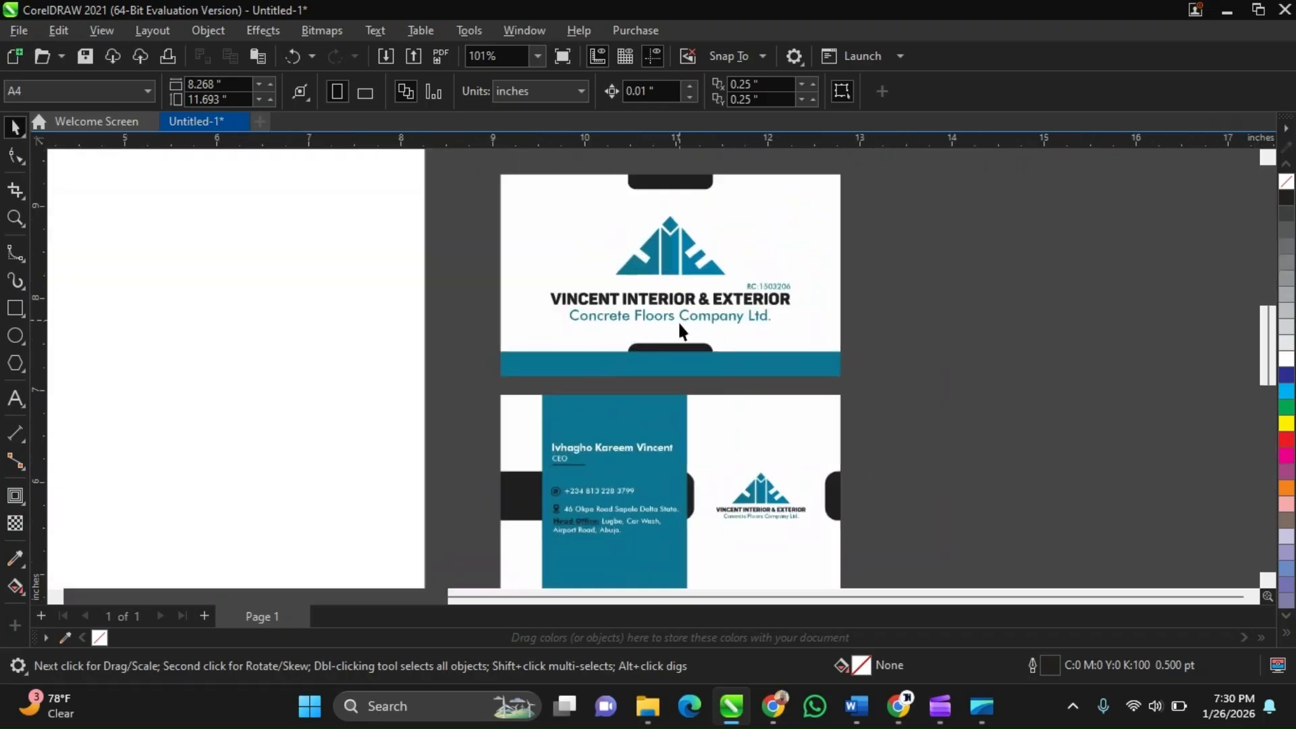
{"action": "left_click_drag", "start_coordinate": [679, 324], "coordinate": [664, 323]}
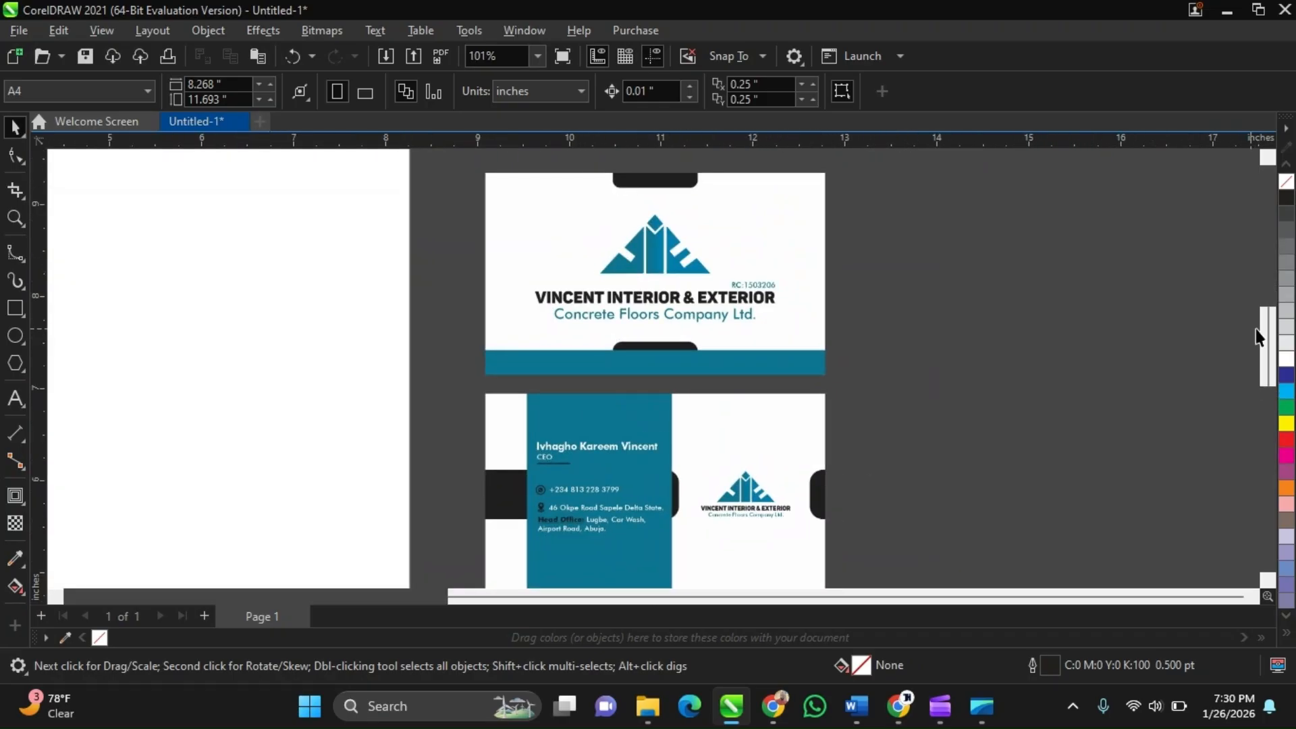
{"action": "left_click_drag", "start_coordinate": [1264, 330], "coordinate": [1267, 336]}
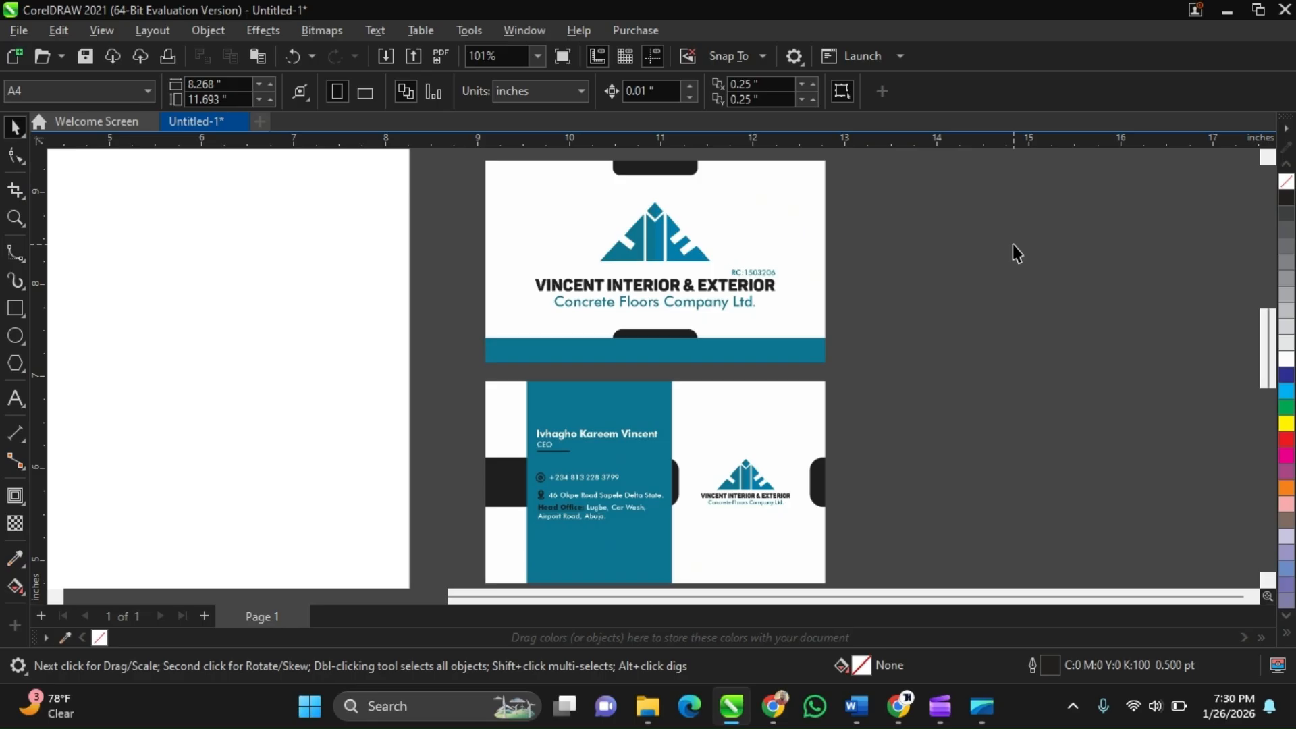
{"action": "left_click", "coordinate": [794, 263]}
{"action": "key", "text": "Escape"}
{"action": "left_click", "coordinate": [626, 250]}
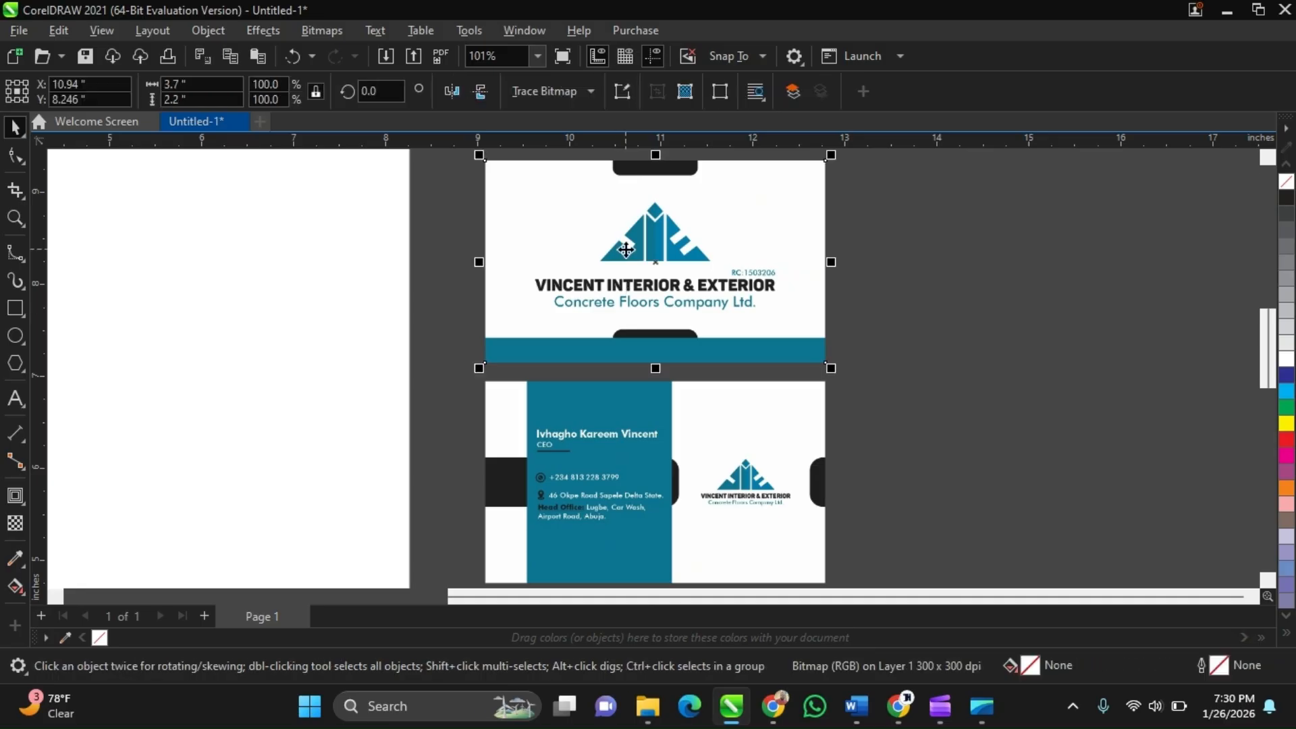
{"action": "left_click", "coordinate": [796, 435]}
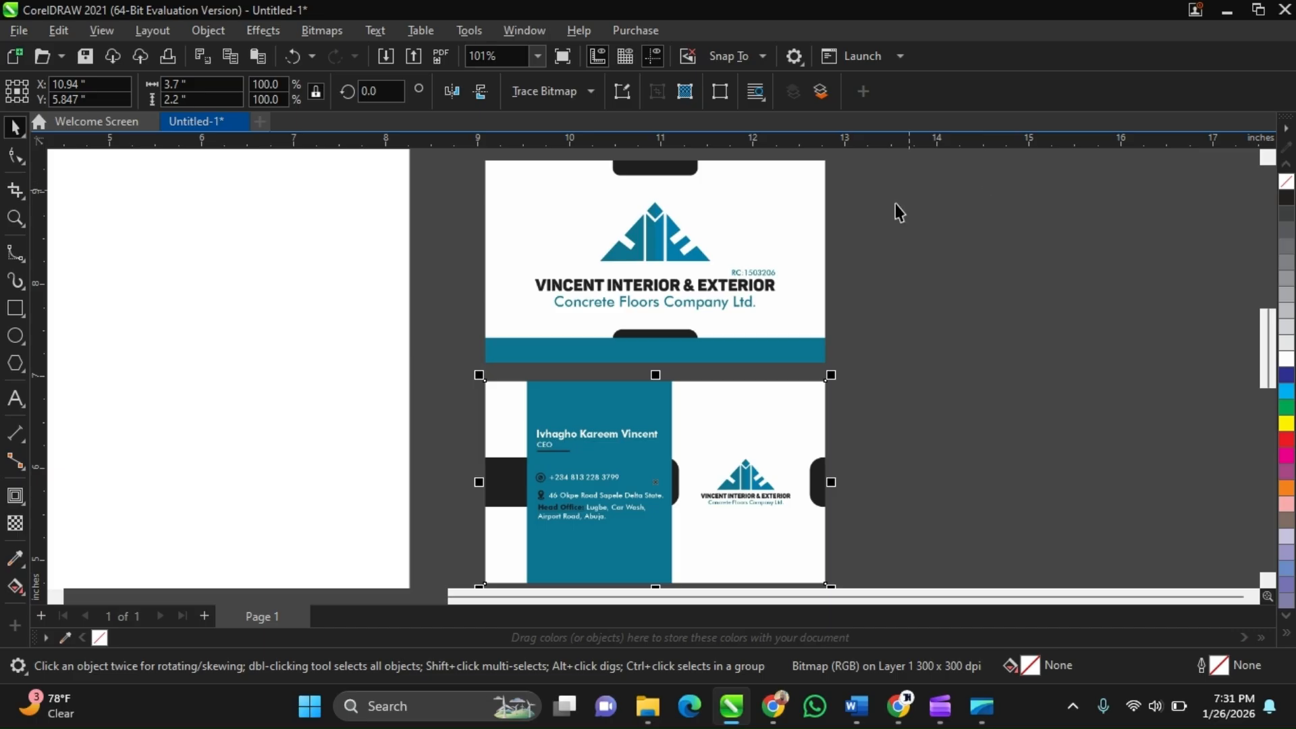
{"action": "left_click", "coordinate": [768, 219]}
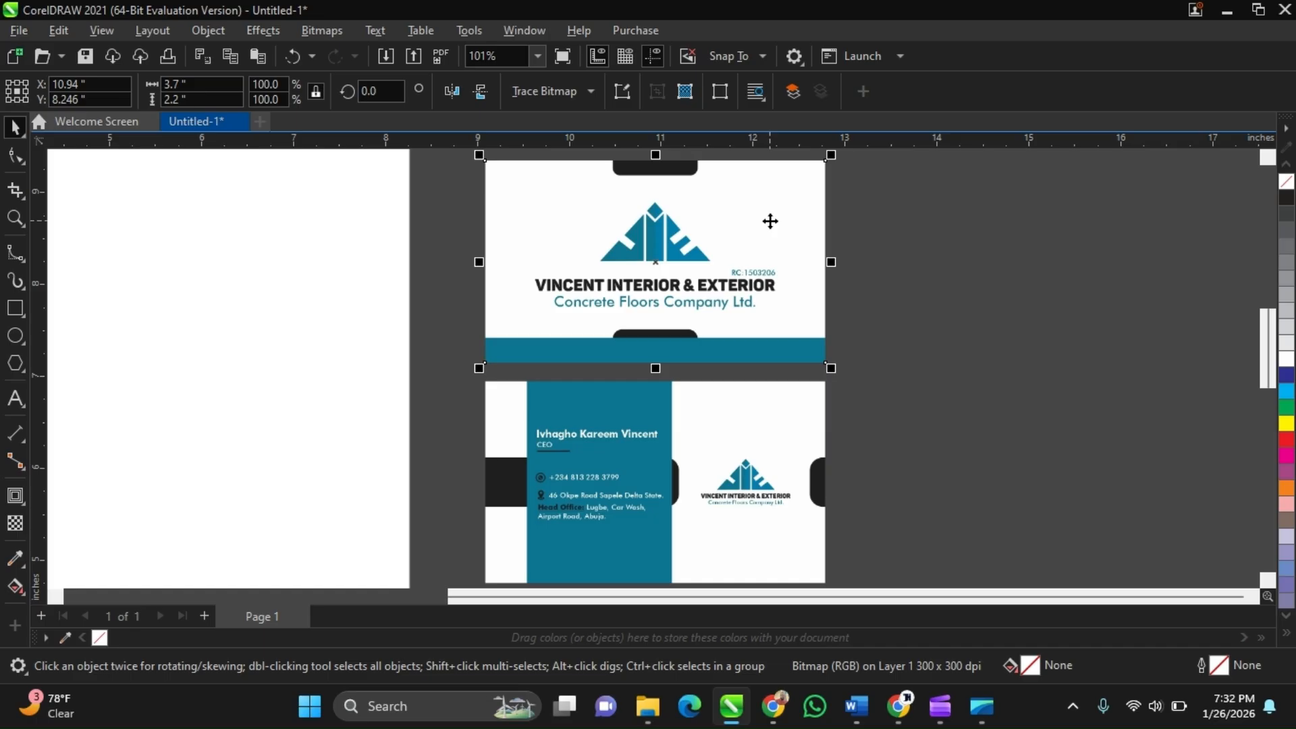
Switch to the meeting and admit the guest waiting to join
{"action": "left_click", "coordinate": [899, 706]}
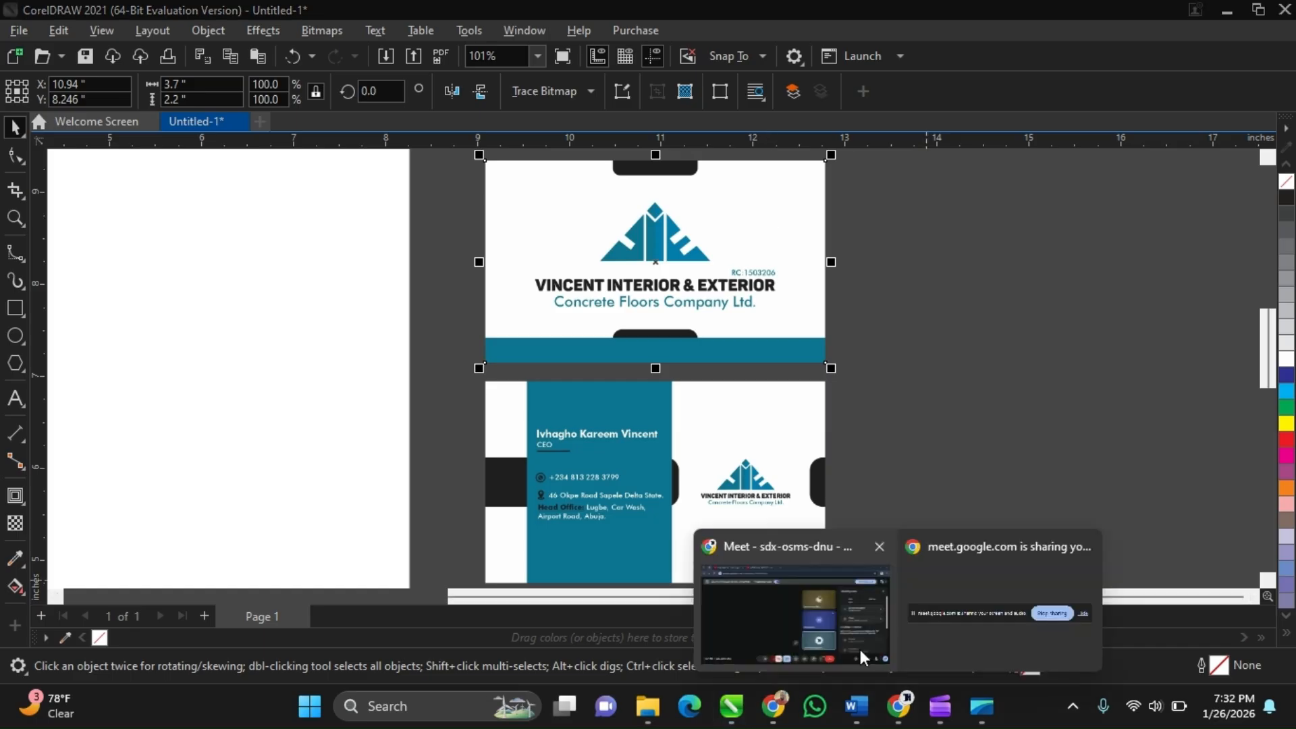
{"action": "left_click", "coordinate": [860, 649]}
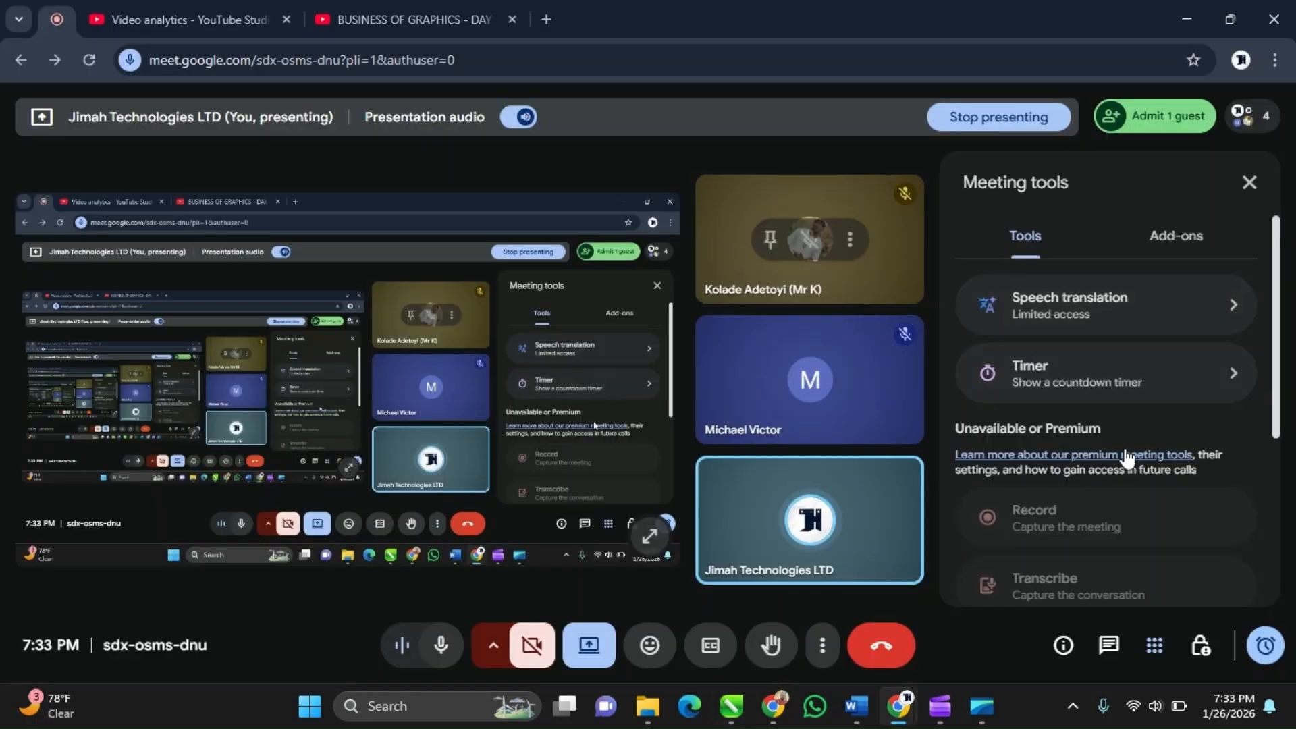
{"action": "left_click", "coordinate": [1150, 131]}
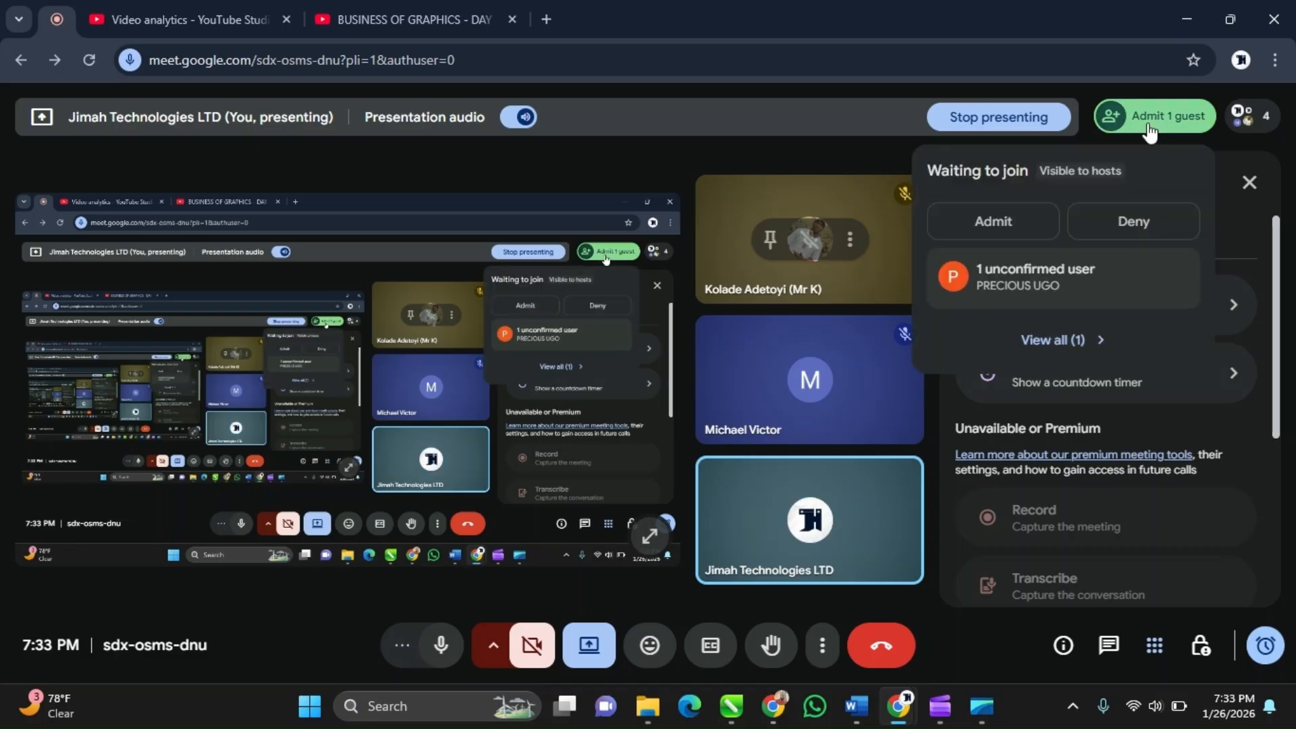
{"action": "left_click", "coordinate": [1150, 131]}
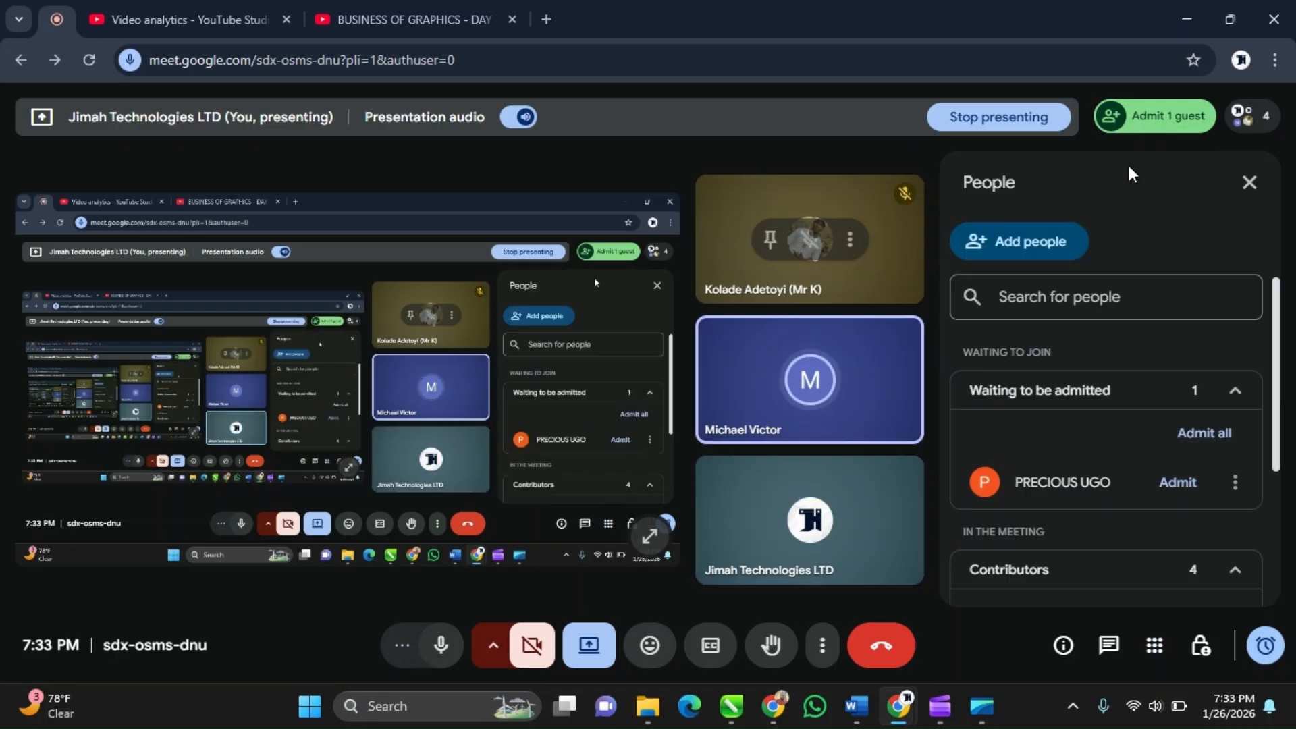
{"action": "left_click", "coordinate": [1182, 490]}
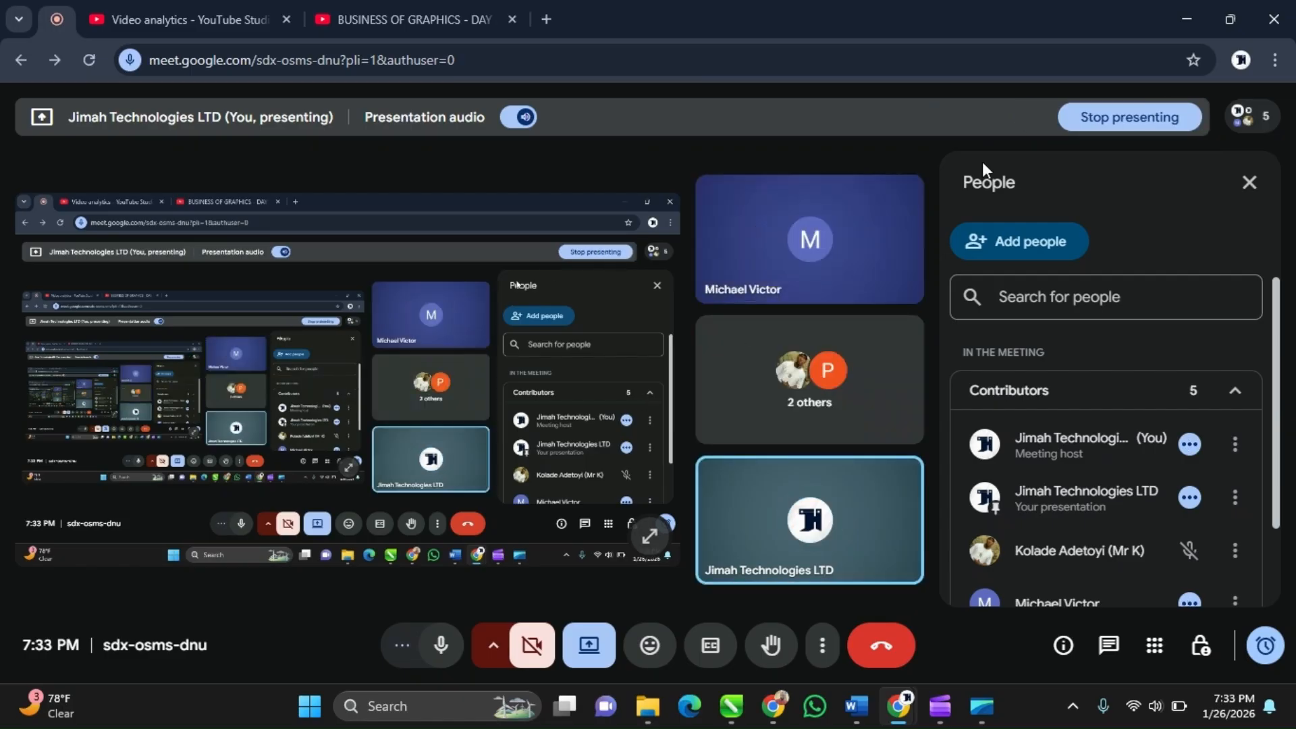
Return to the design window and deselect the card images
{"action": "left_click", "coordinate": [1184, 27]}
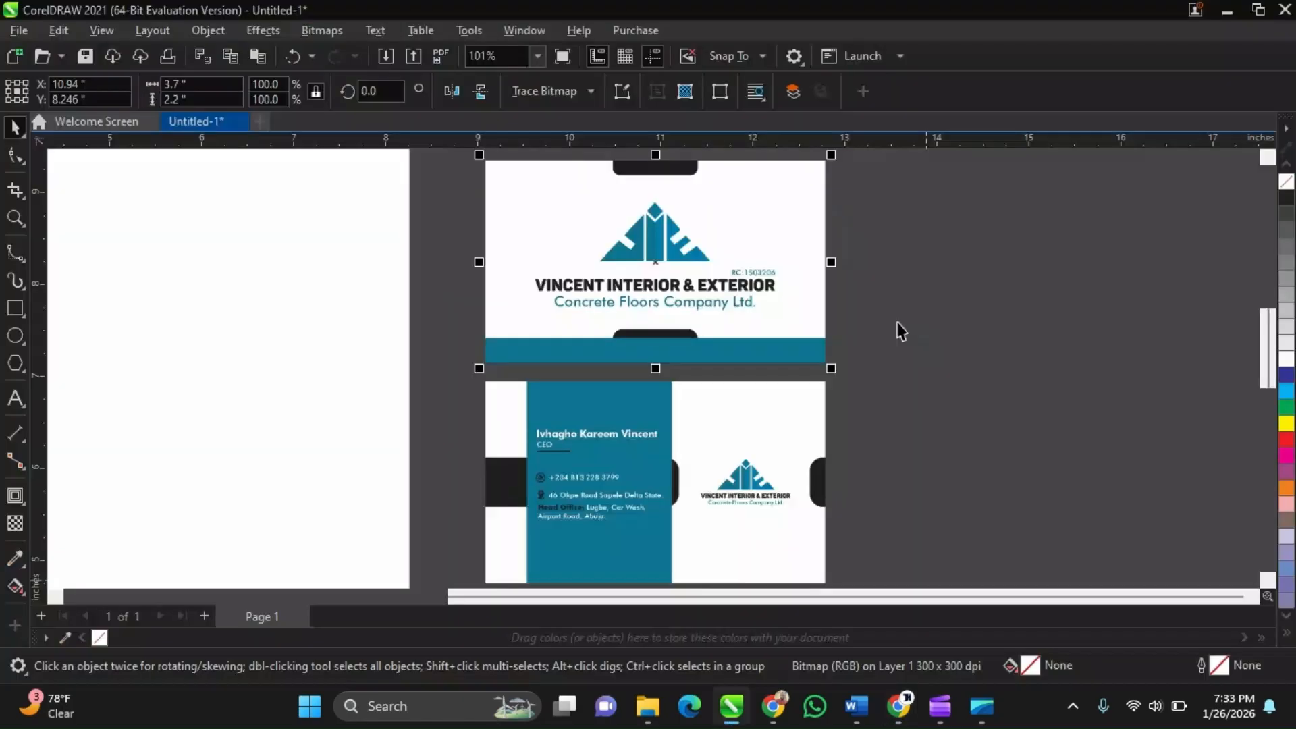
{"action": "left_click", "coordinate": [884, 316]}
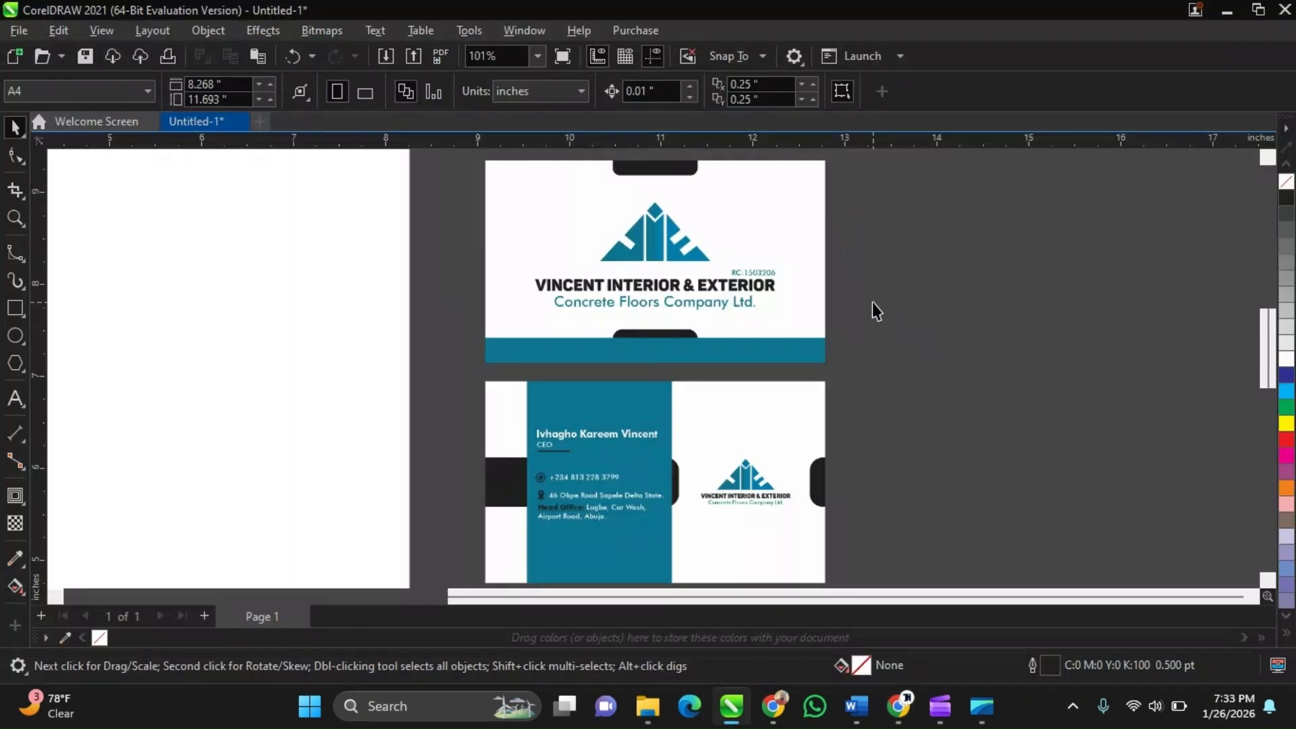
Zoom around the stacked card images beside the page, selecting the front card to examine it
{"action": "scroll", "coordinate": [663, 215], "scroll_direction": "up", "scroll_amount": 1}
{"action": "scroll", "coordinate": [663, 215], "scroll_direction": "down", "scroll_amount": 2}
{"action": "left_click", "coordinate": [780, 391]}
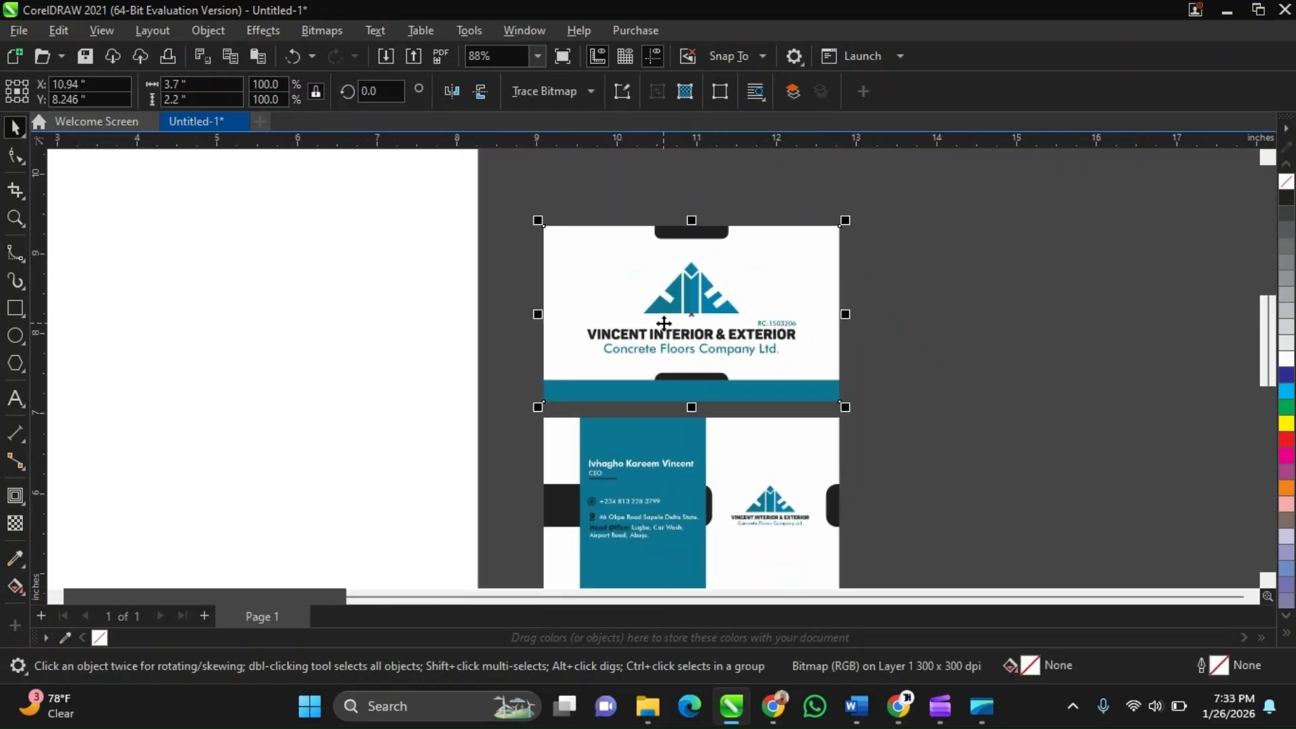
{"action": "scroll", "coordinate": [663, 323], "scroll_direction": "up", "scroll_amount": 1}
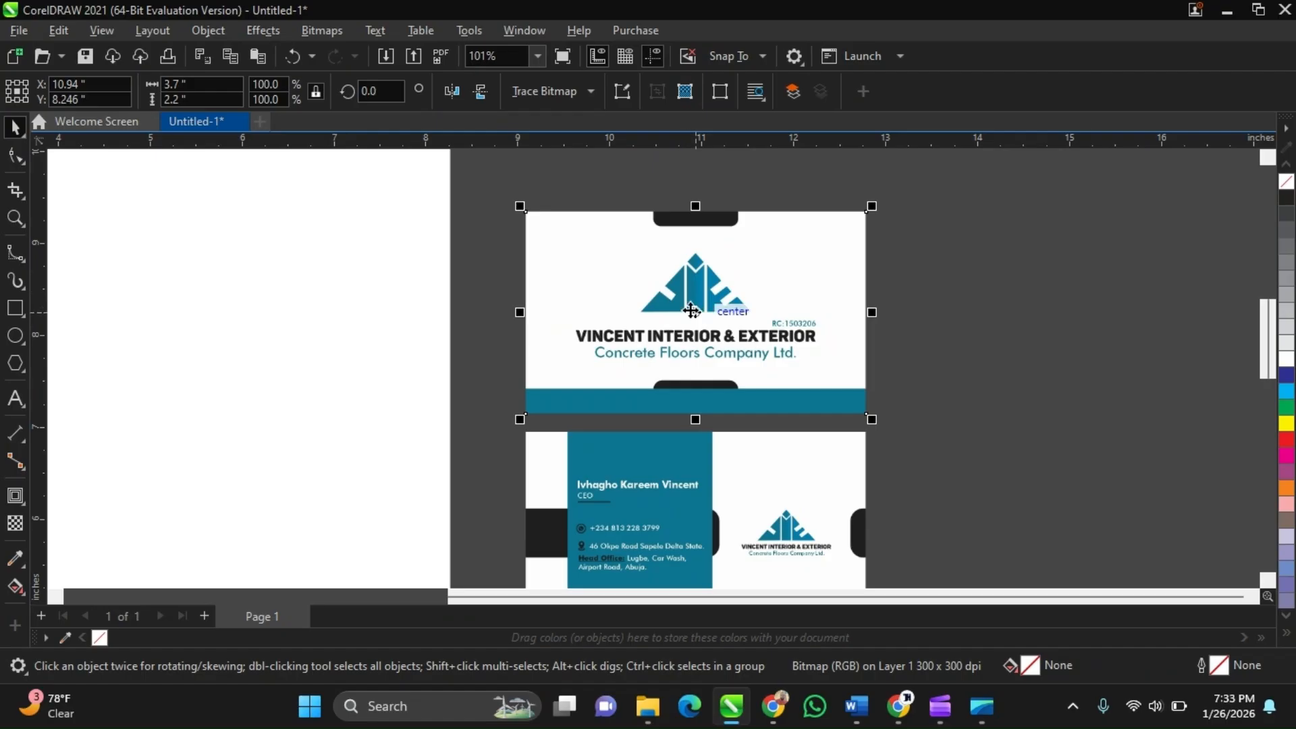
{"action": "scroll", "coordinate": [729, 324], "scroll_direction": "down", "scroll_amount": 2}
{"action": "scroll", "coordinate": [692, 297], "scroll_direction": "up", "scroll_amount": 1}
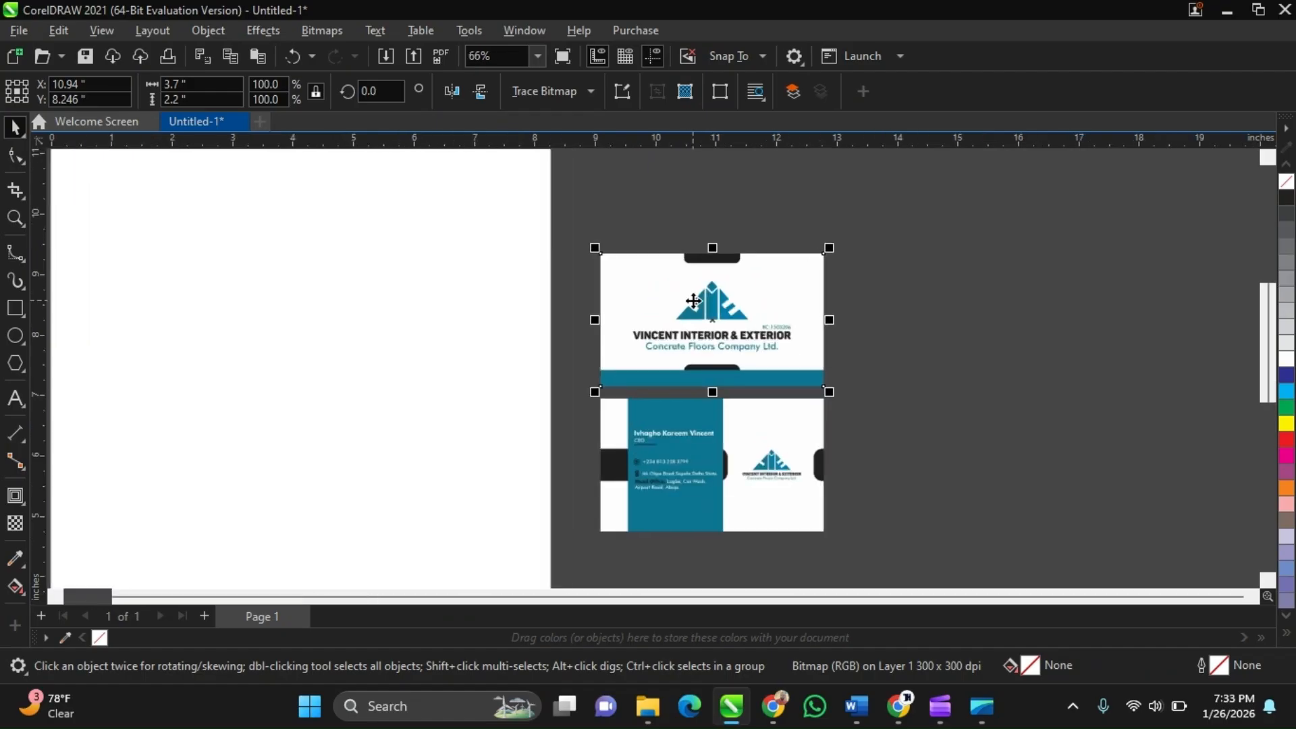
{"action": "scroll", "coordinate": [663, 436], "scroll_direction": "up", "scroll_amount": 1}
{"action": "scroll", "coordinate": [663, 436], "scroll_direction": "down", "scroll_amount": 1}
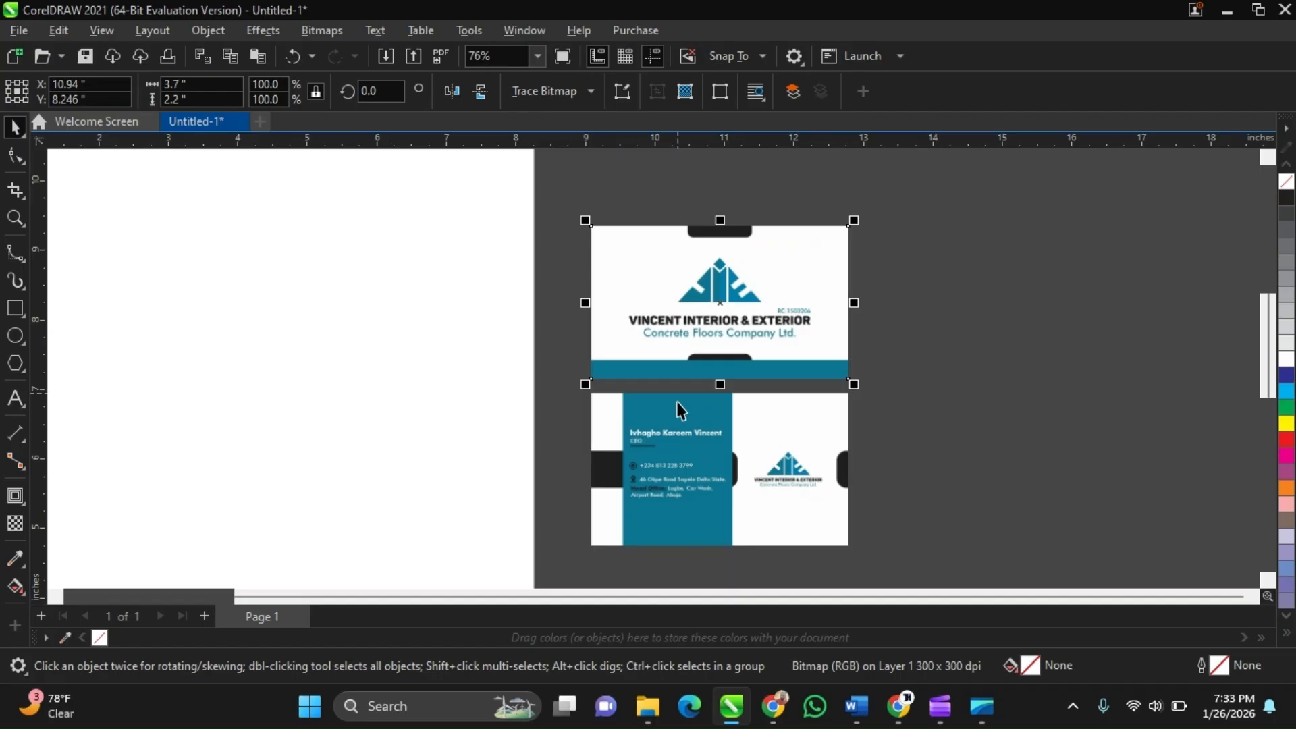
{"action": "left_click", "coordinate": [680, 410]}
{"action": "left_click", "coordinate": [719, 367]}
{"action": "scroll", "coordinate": [719, 367], "scroll_direction": "up", "scroll_amount": 1}
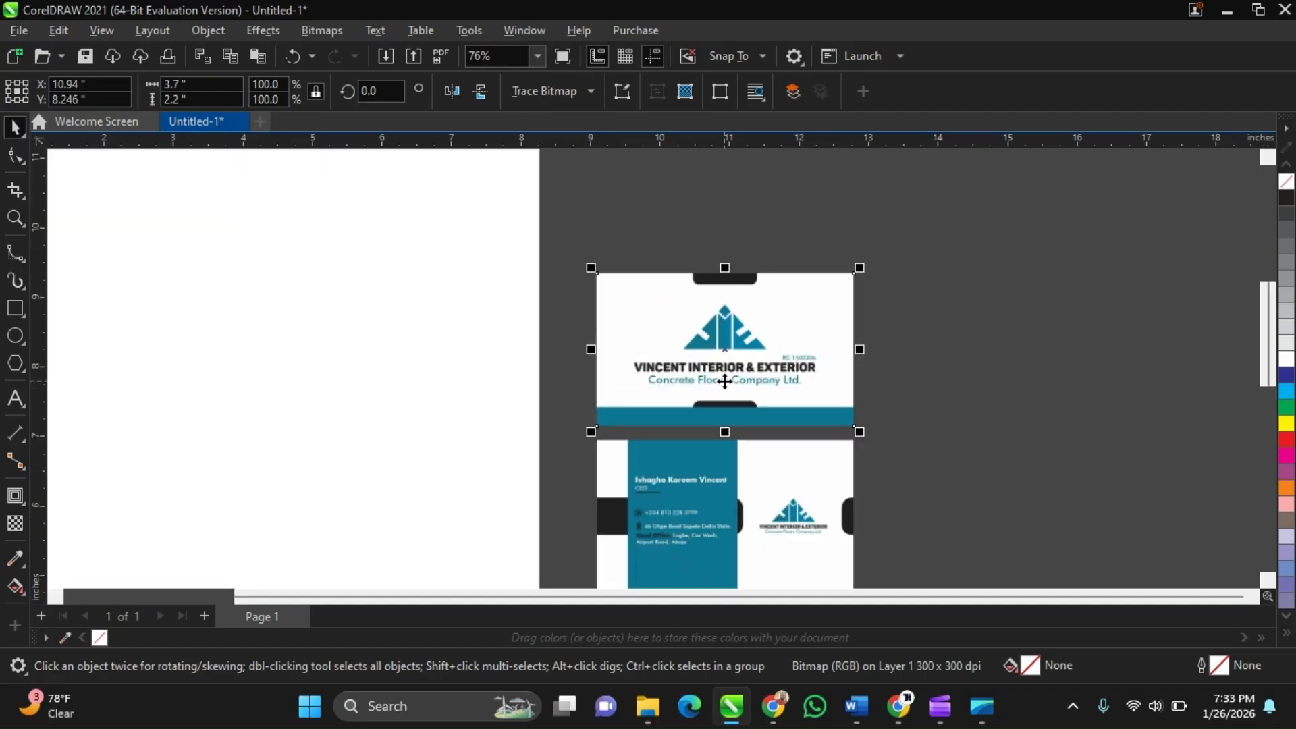
{"action": "scroll", "coordinate": [724, 382], "scroll_direction": "down", "scroll_amount": 1}
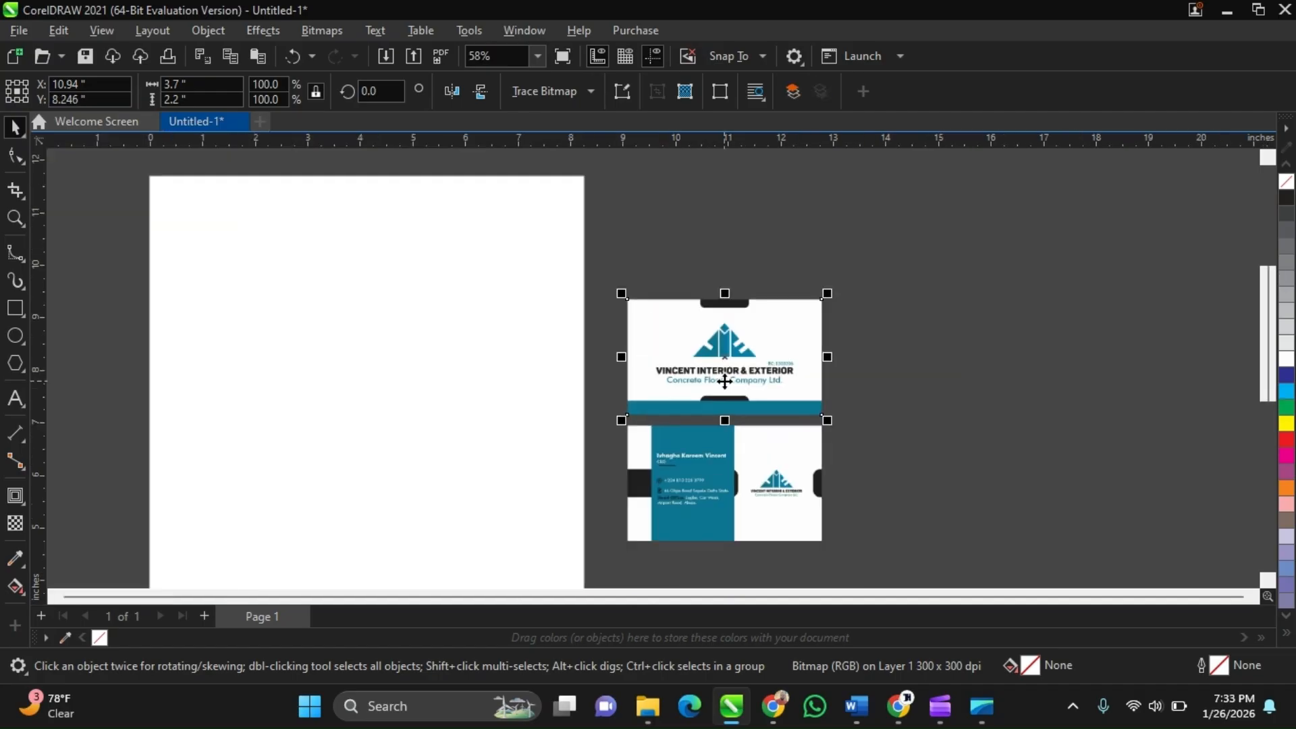
Move the front card image from the pasteboard onto the centre of the page
{"action": "left_click", "coordinate": [702, 492]}
{"action": "left_click_drag", "start_coordinate": [1048, 459], "coordinate": [1018, 457]}
{"action": "left_click_drag", "start_coordinate": [736, 329], "coordinate": [357, 386]}
{"action": "scroll", "coordinate": [756, 337], "scroll_direction": "down", "scroll_amount": 3}
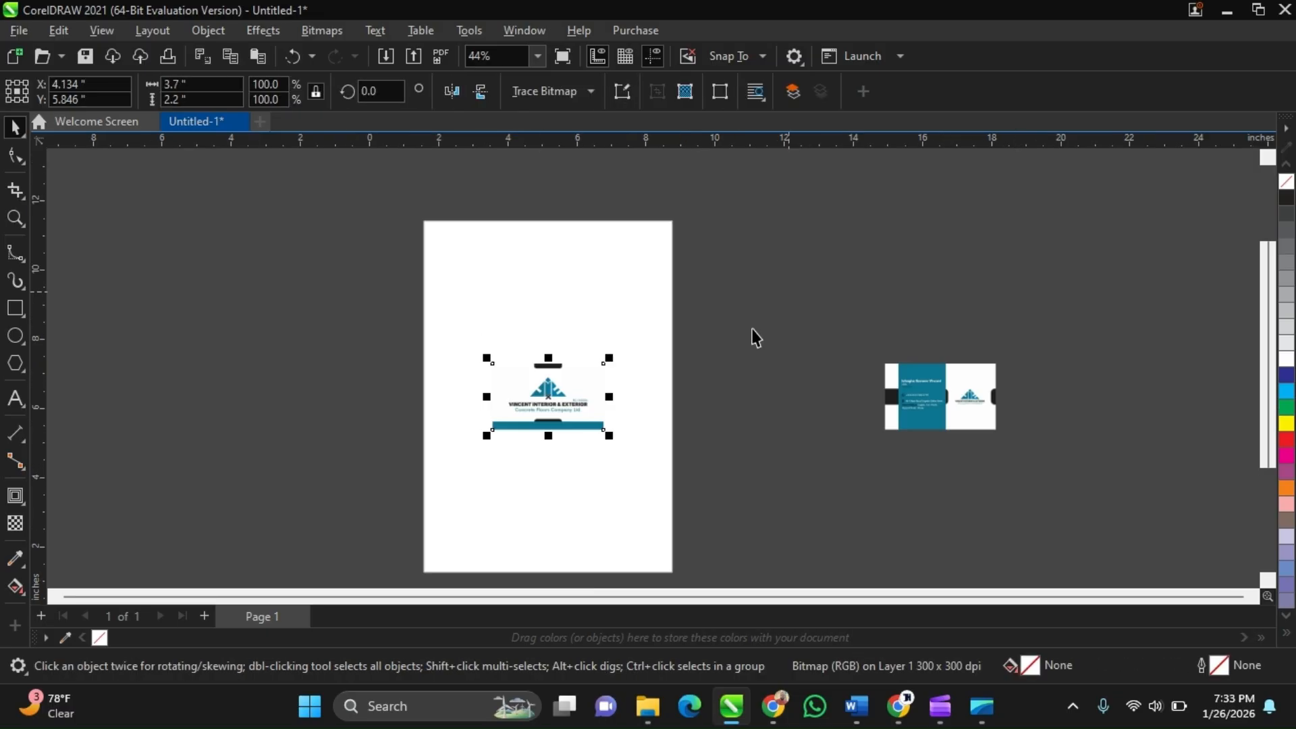
Zoom in to examine the front card image placed on the page
{"action": "scroll", "coordinate": [590, 424], "scroll_direction": "up", "scroll_amount": 1}
{"action": "scroll", "coordinate": [591, 424], "scroll_direction": "up", "scroll_amount": 1}
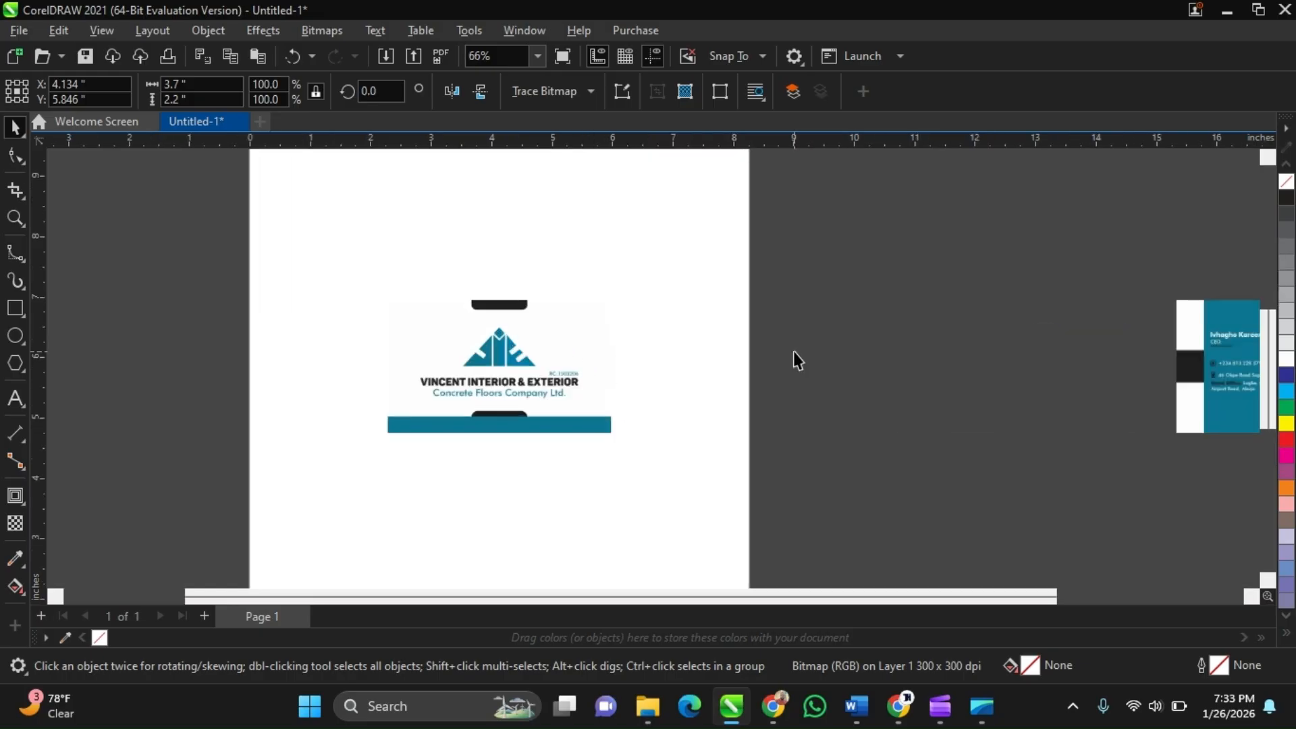
{"action": "scroll", "coordinate": [792, 351], "scroll_direction": "down", "scroll_amount": 1}
{"action": "scroll", "coordinate": [604, 446], "scroll_direction": "down", "scroll_amount": 1}
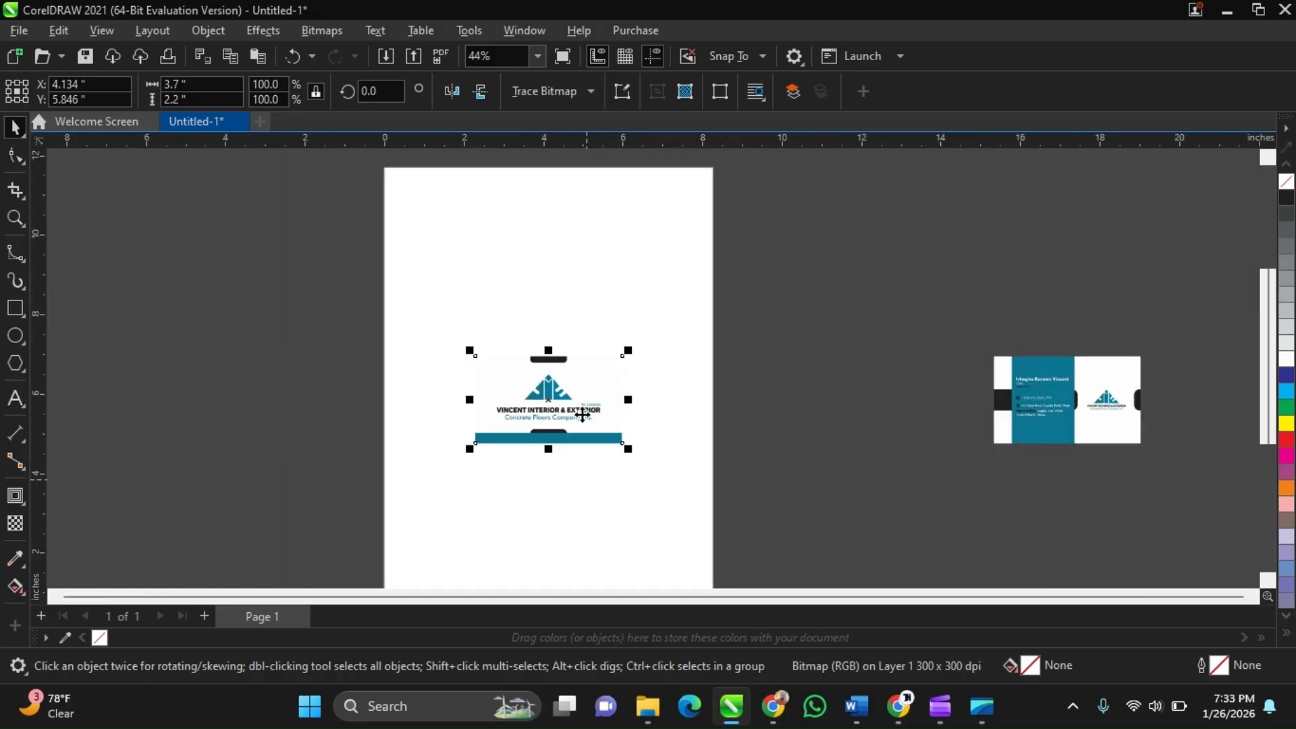
{"action": "scroll", "coordinate": [582, 414], "scroll_direction": "up", "scroll_amount": 1}
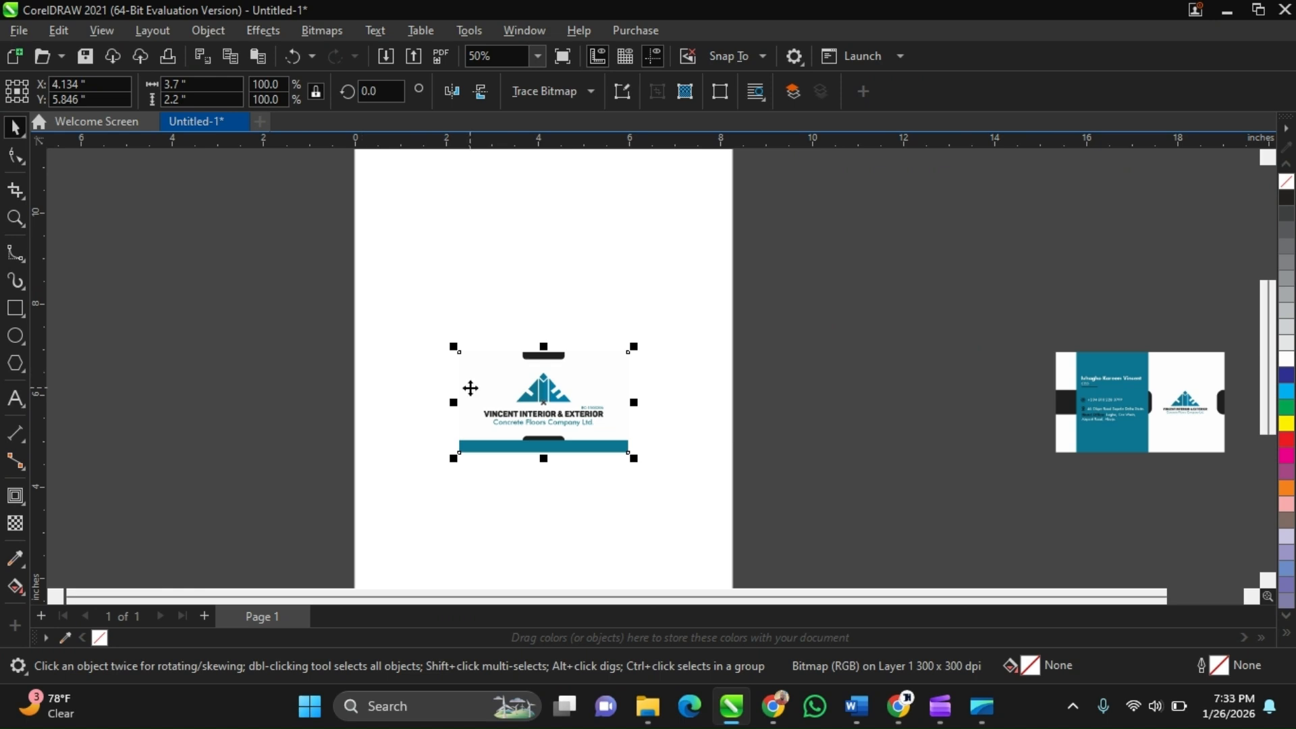
{"action": "key", "text": "Escape"}
{"action": "scroll", "coordinate": [536, 405], "scroll_direction": "up", "scroll_amount": 2}
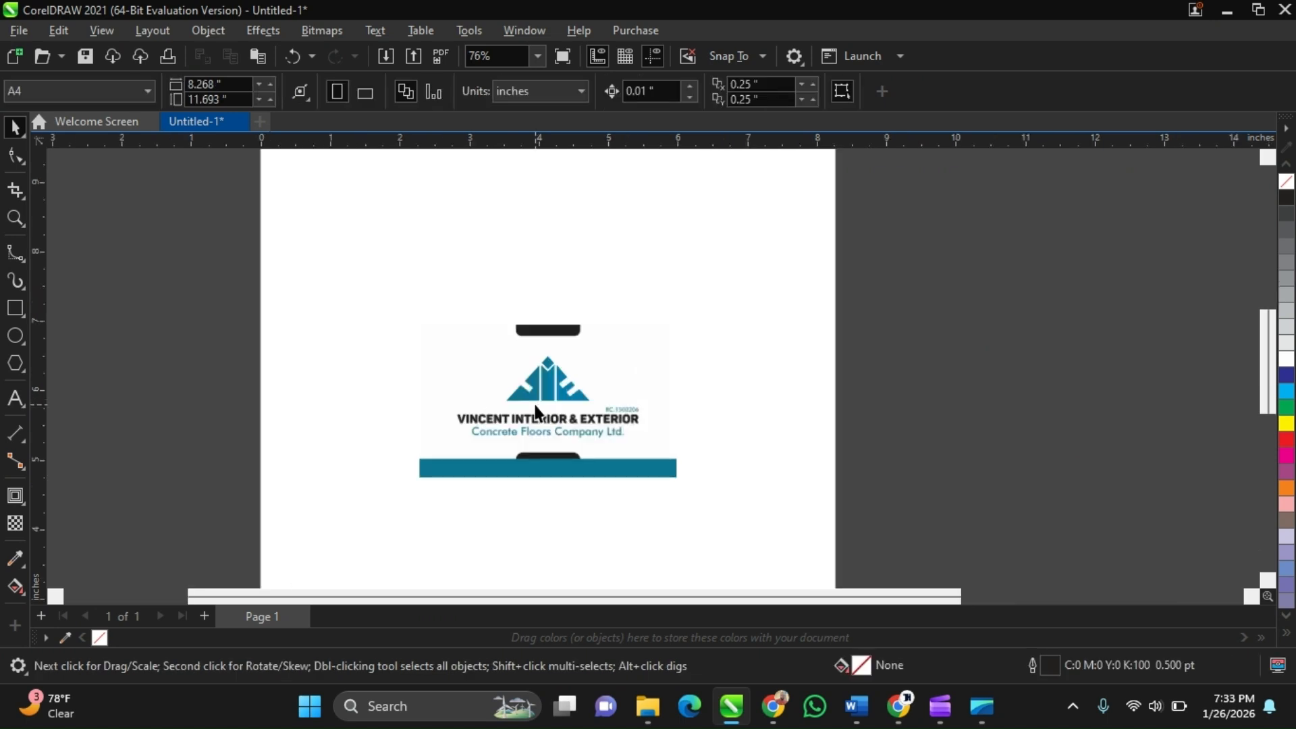
{"action": "left_click", "coordinate": [536, 409]}
{"action": "scroll", "coordinate": [536, 406], "scroll_direction": "down", "scroll_amount": 1}
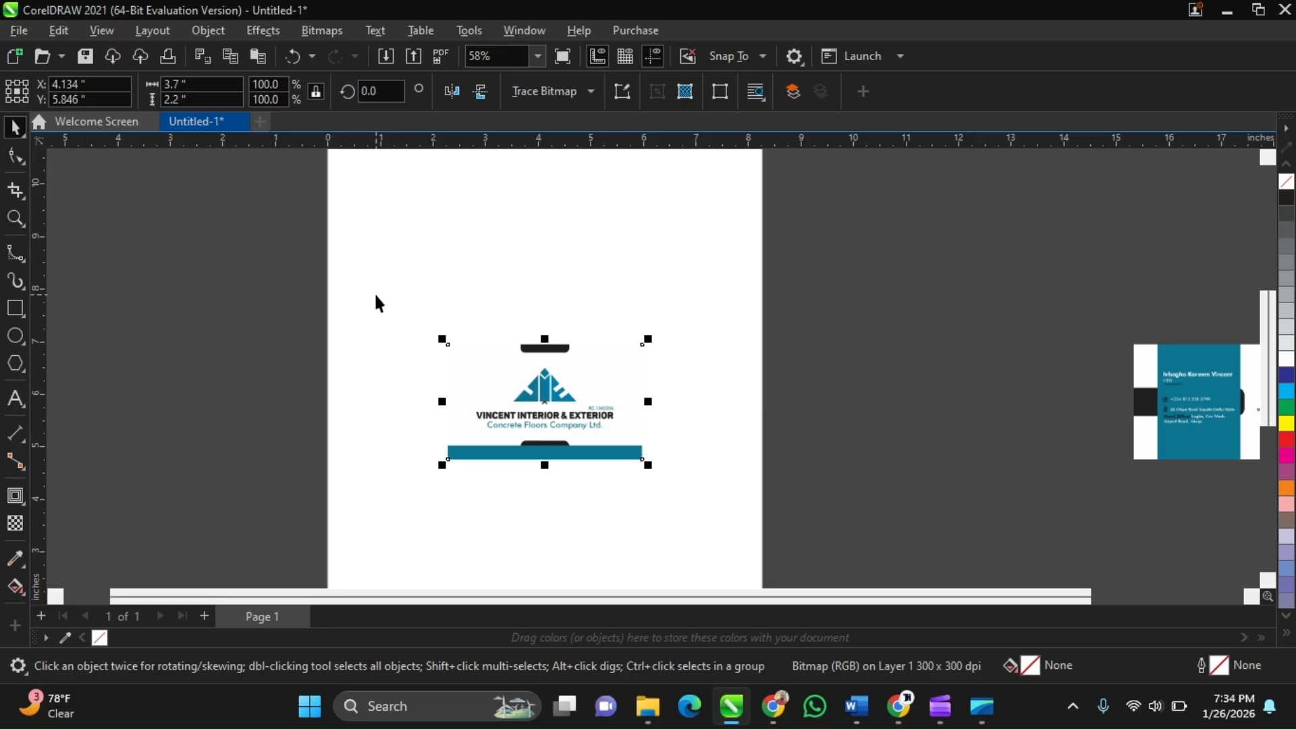
{"action": "left_click_drag", "start_coordinate": [383, 295], "coordinate": [683, 334]}
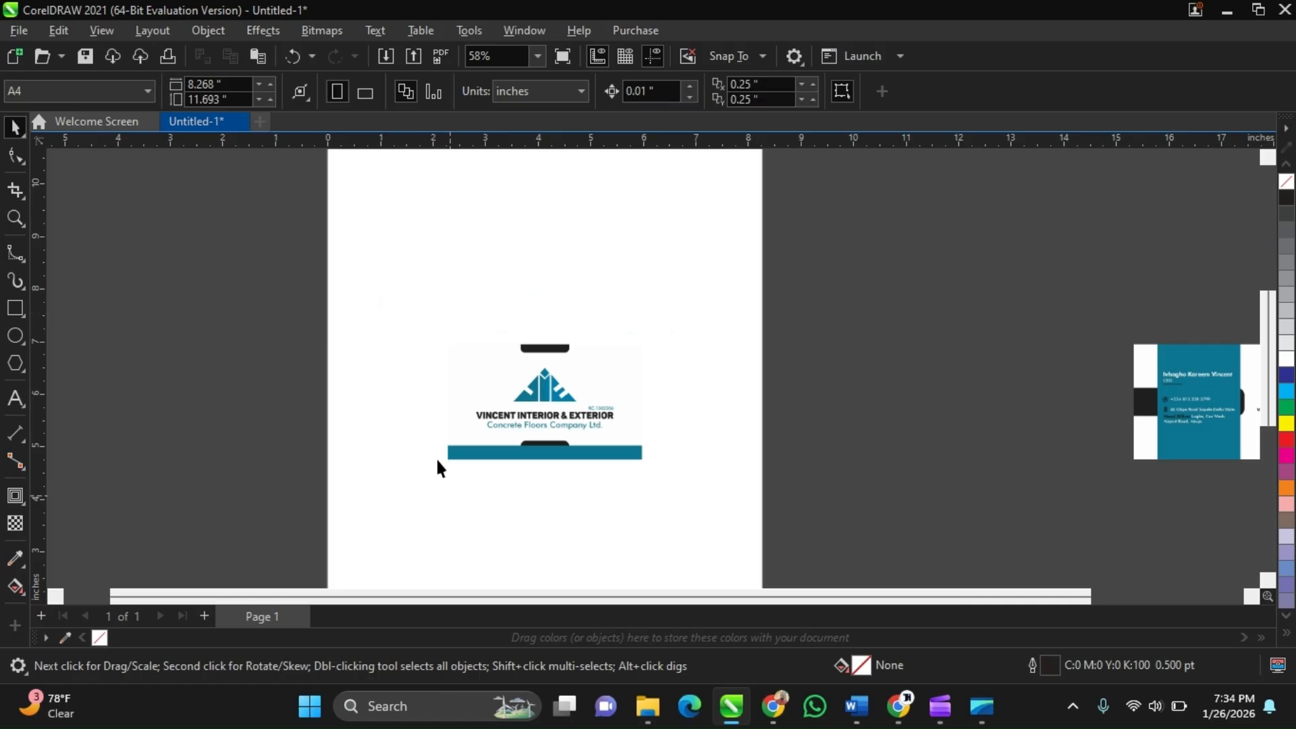
{"action": "left_click", "coordinate": [456, 397]}
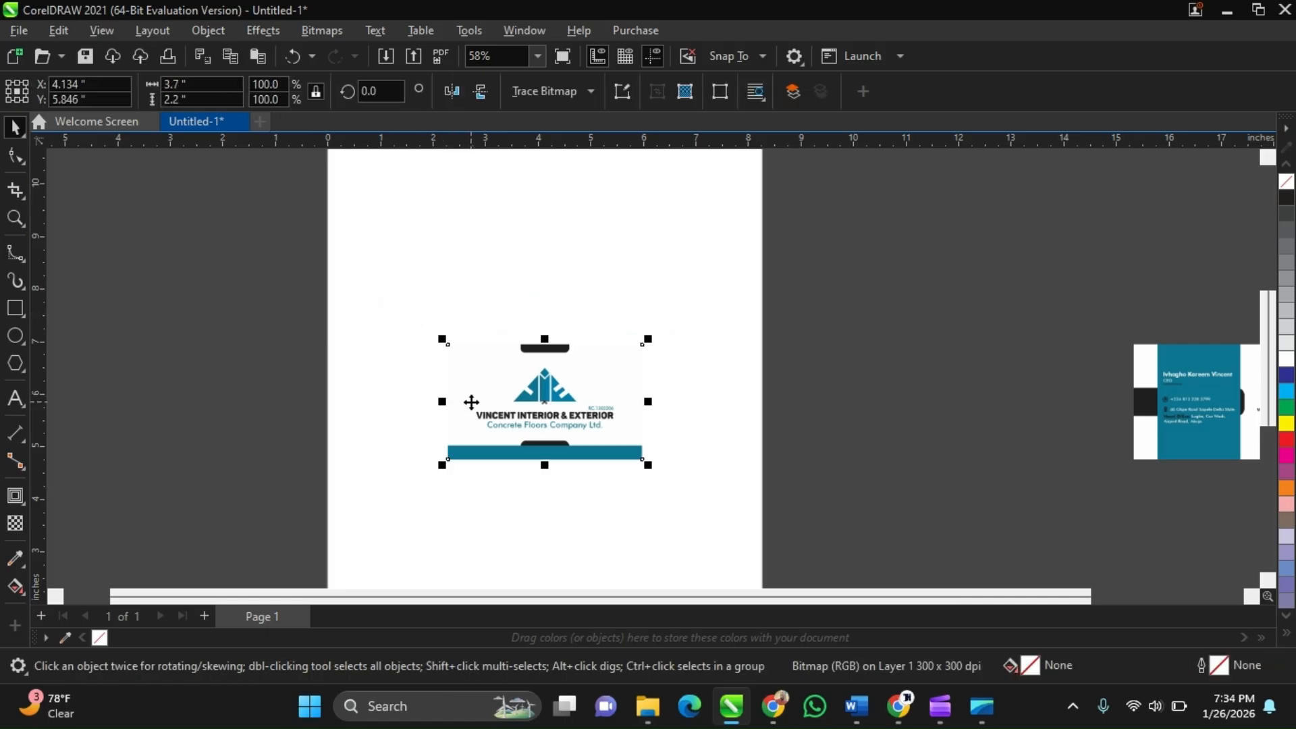
{"action": "scroll", "coordinate": [592, 362], "scroll_direction": "up", "scroll_amount": 1}
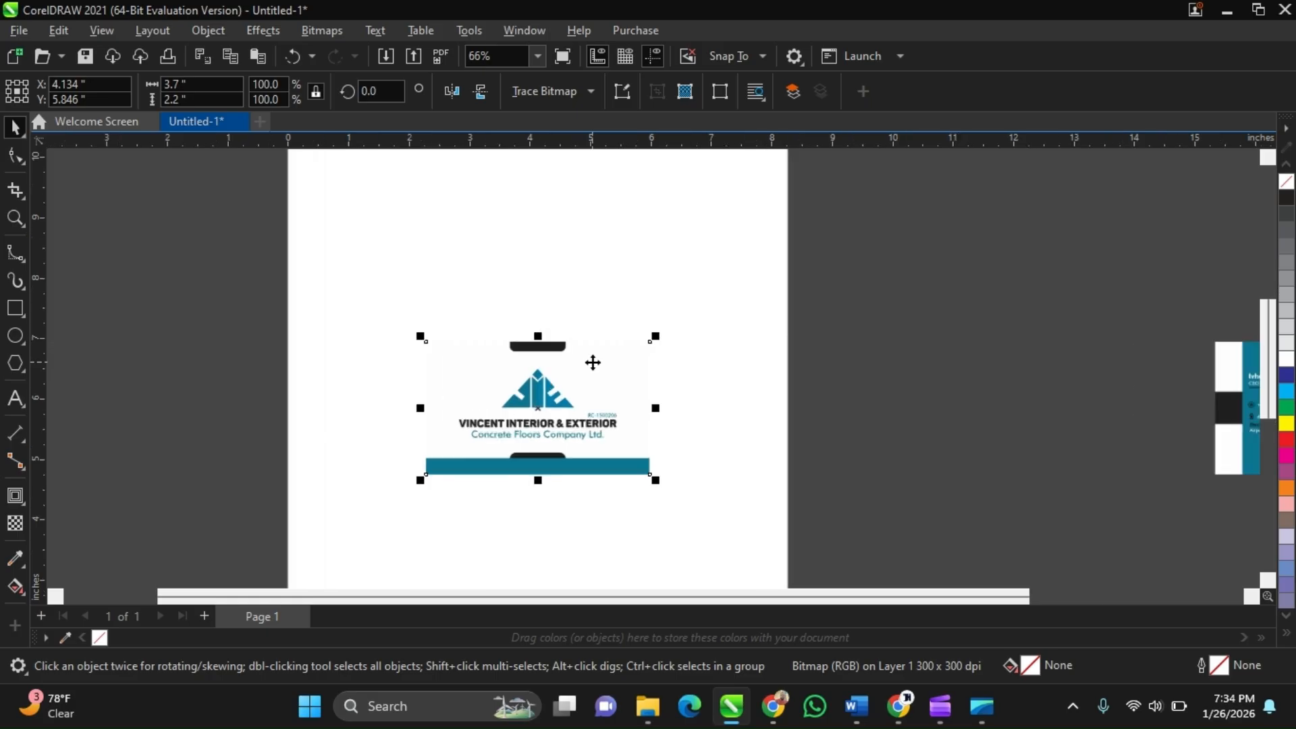
{"action": "scroll", "coordinate": [456, 403], "scroll_direction": "down", "scroll_amount": 1}
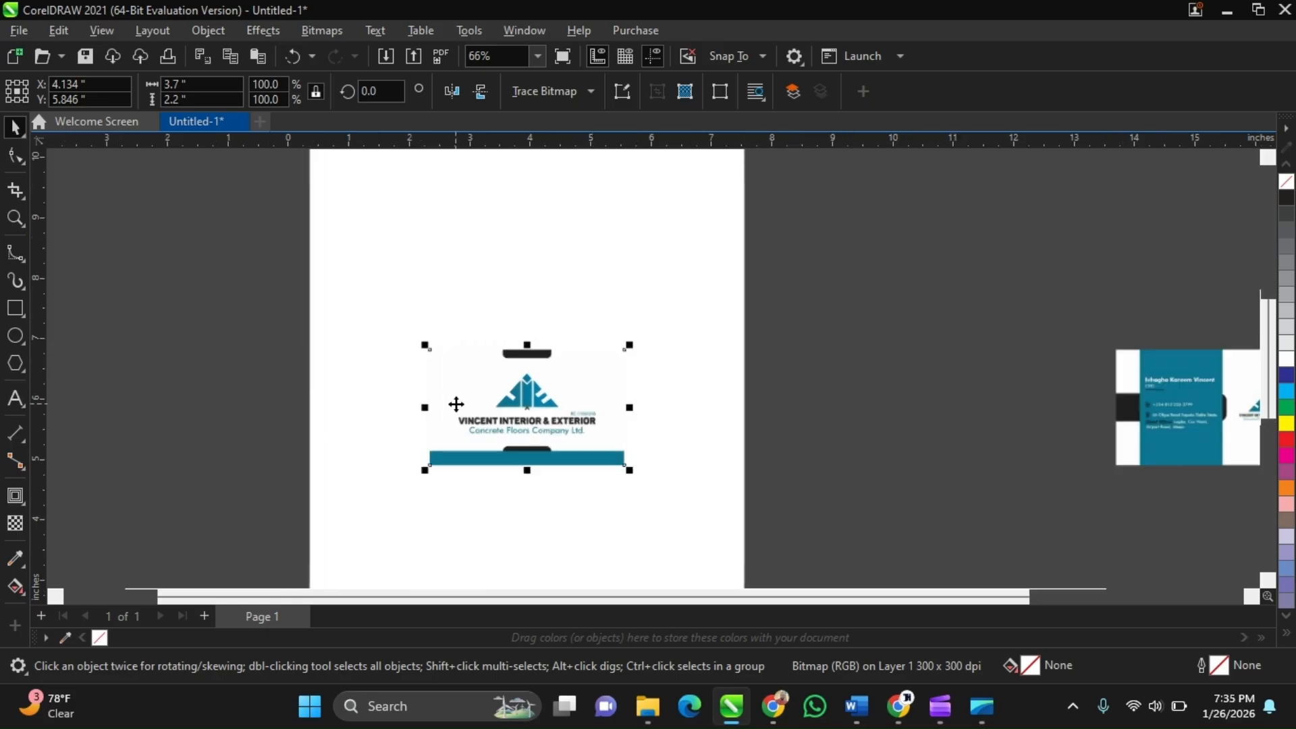
{"action": "left_click", "coordinate": [715, 400]}
{"action": "left_click", "coordinate": [576, 376]}
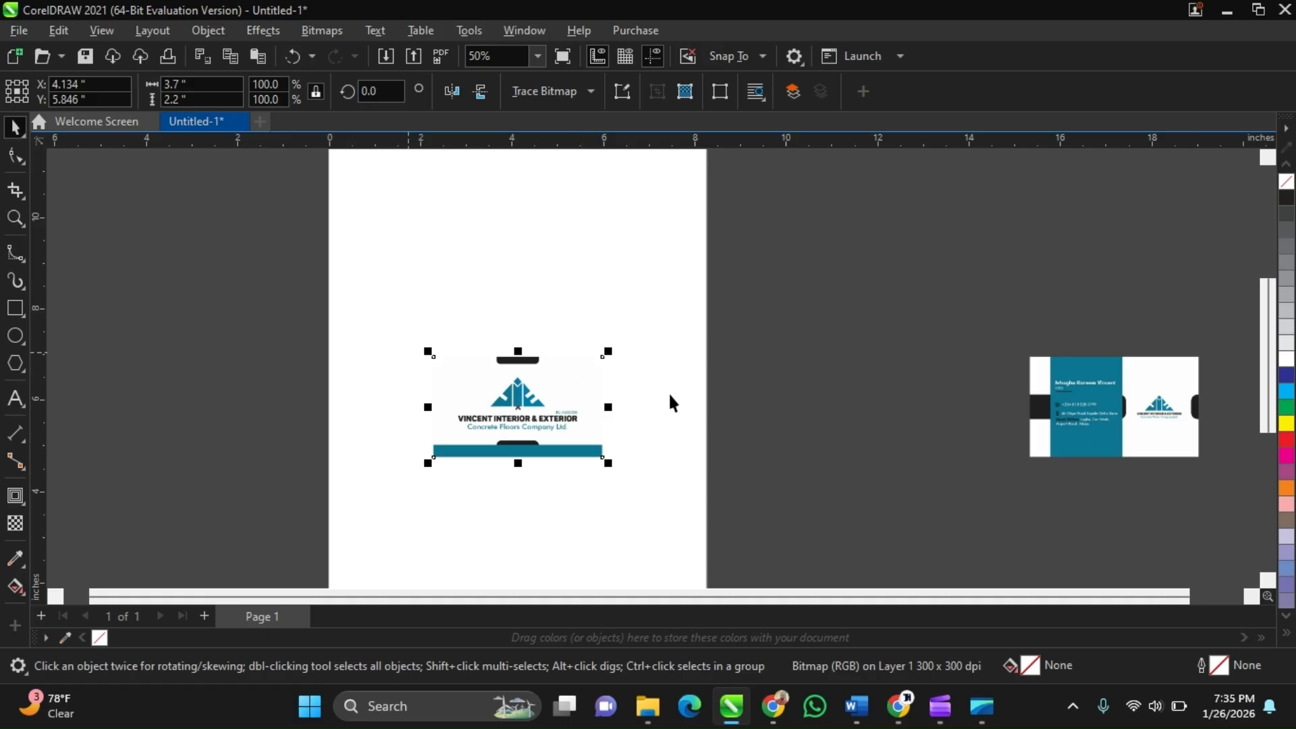
{"action": "left_click", "coordinate": [398, 405]}
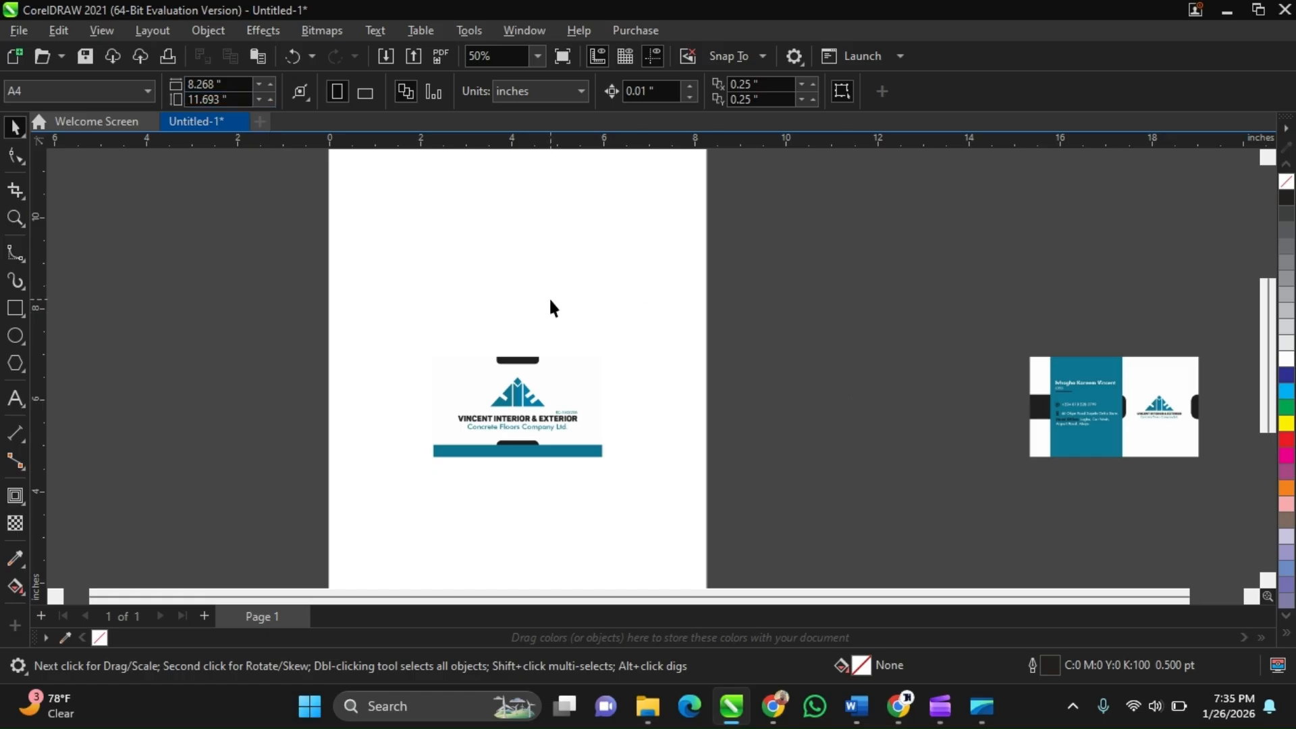
{"action": "left_click", "coordinate": [574, 365]}
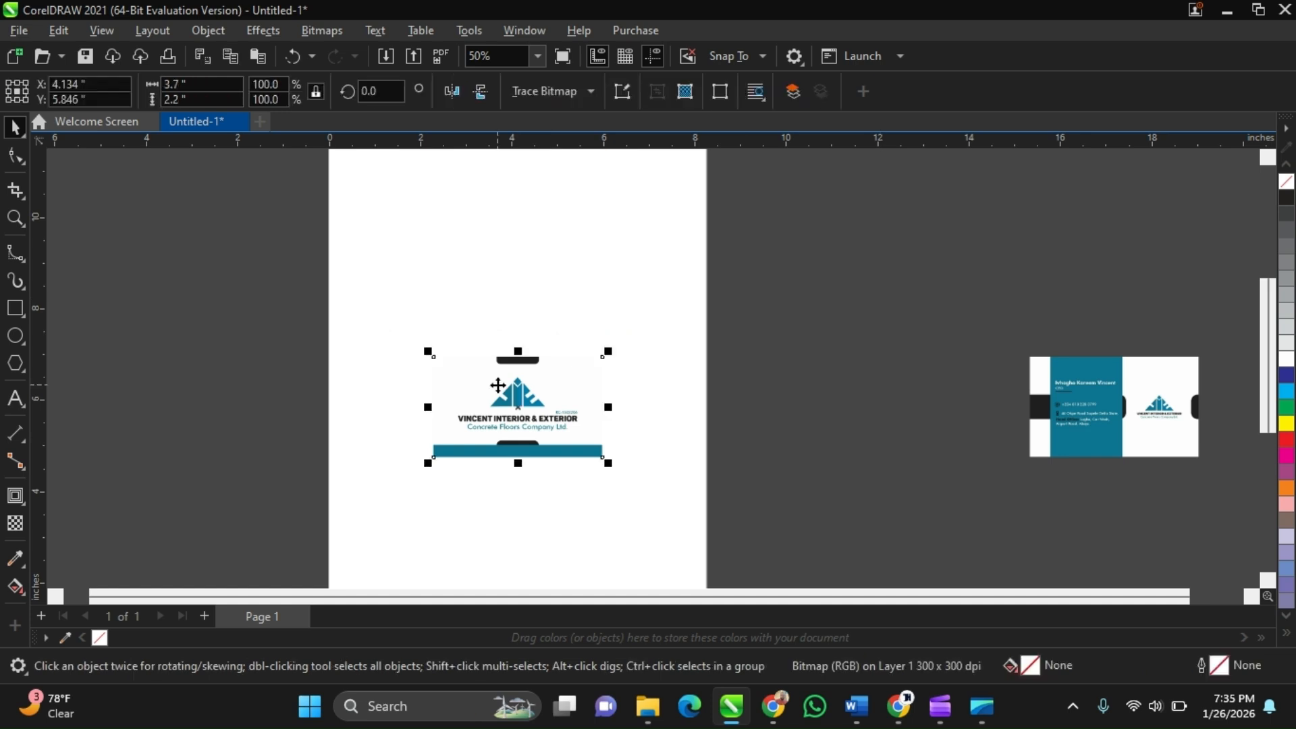
{"action": "left_click", "coordinate": [271, 309]}
{"action": "left_click_drag", "start_coordinate": [286, 296], "coordinate": [688, 505]}
{"action": "left_click", "coordinate": [688, 506]}
{"action": "left_click", "coordinate": [561, 406]}
{"action": "scroll", "coordinate": [556, 403], "scroll_direction": "up", "scroll_amount": 1}
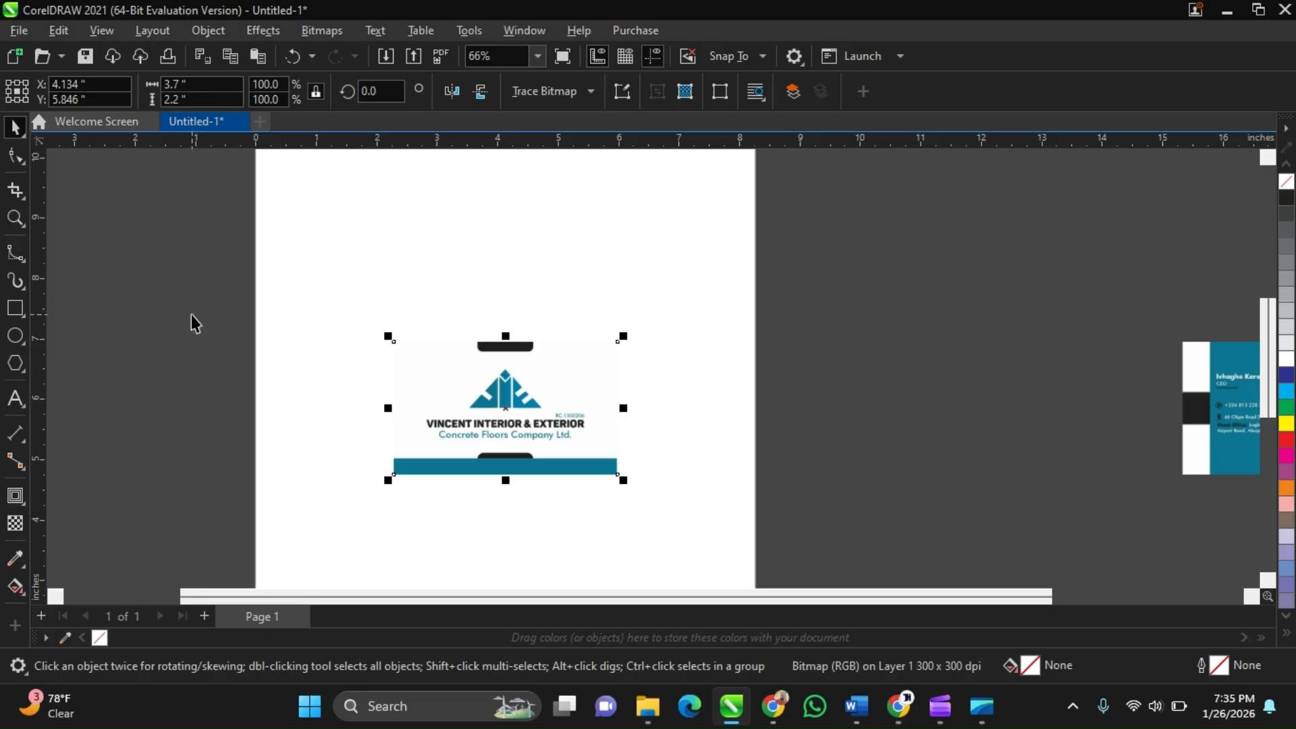
{"action": "left_click", "coordinate": [328, 270]}
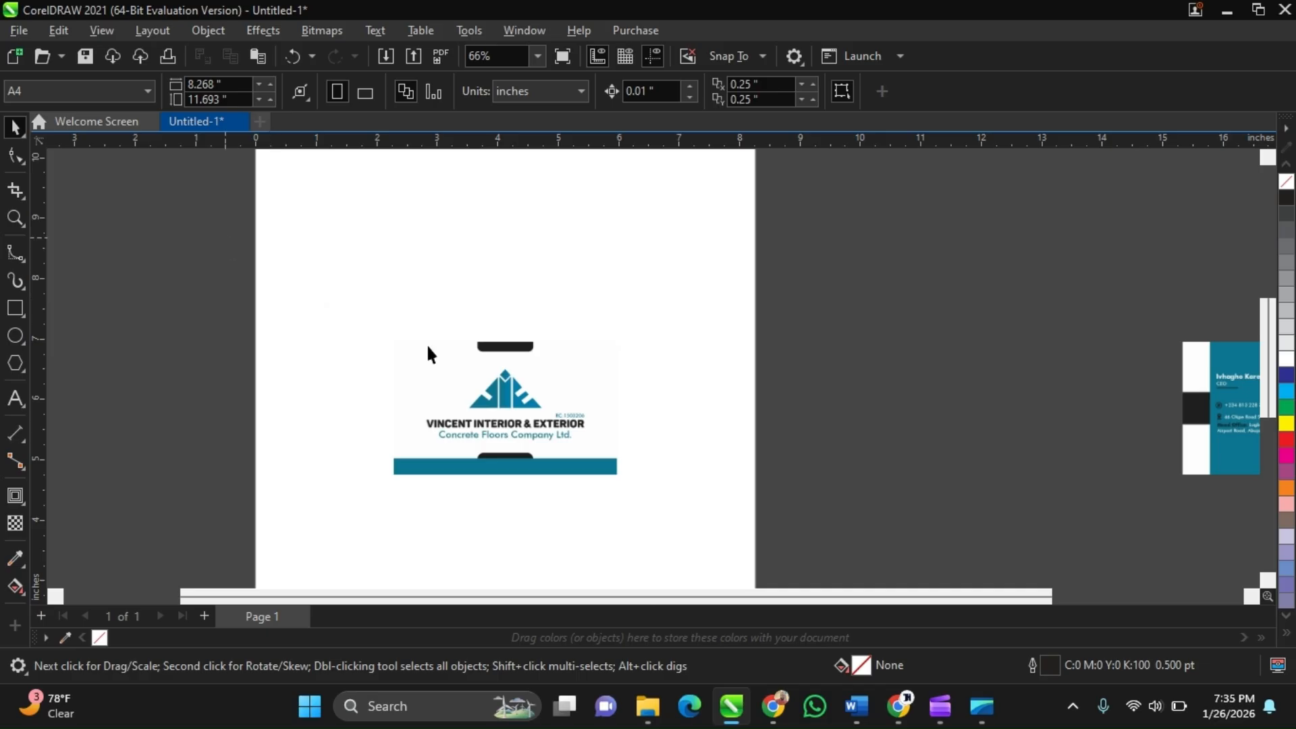
{"action": "left_click", "coordinate": [481, 376]}
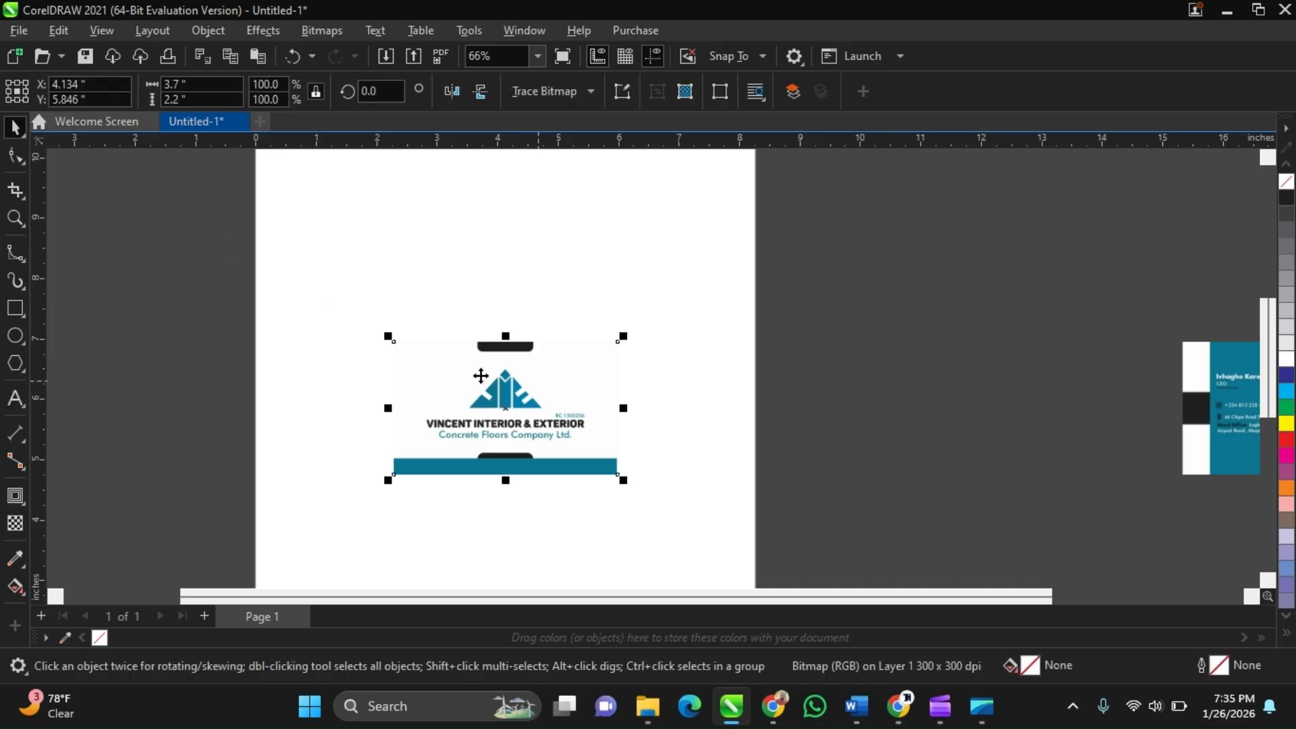
{"action": "left_click", "coordinate": [231, 236]}
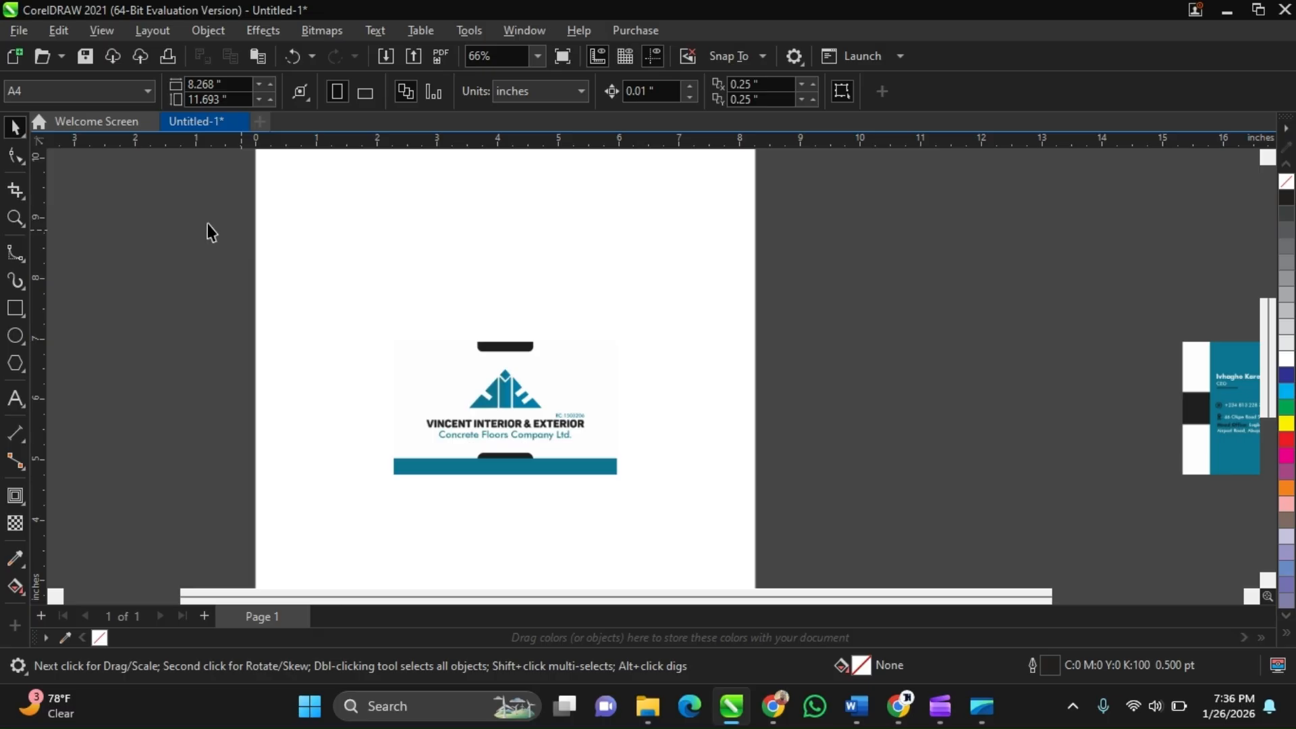
Set the page size to a custom 3.7 by 2.2 inches
{"action": "left_click", "coordinate": [235, 86]}
{"action": "type", "text": "3."}
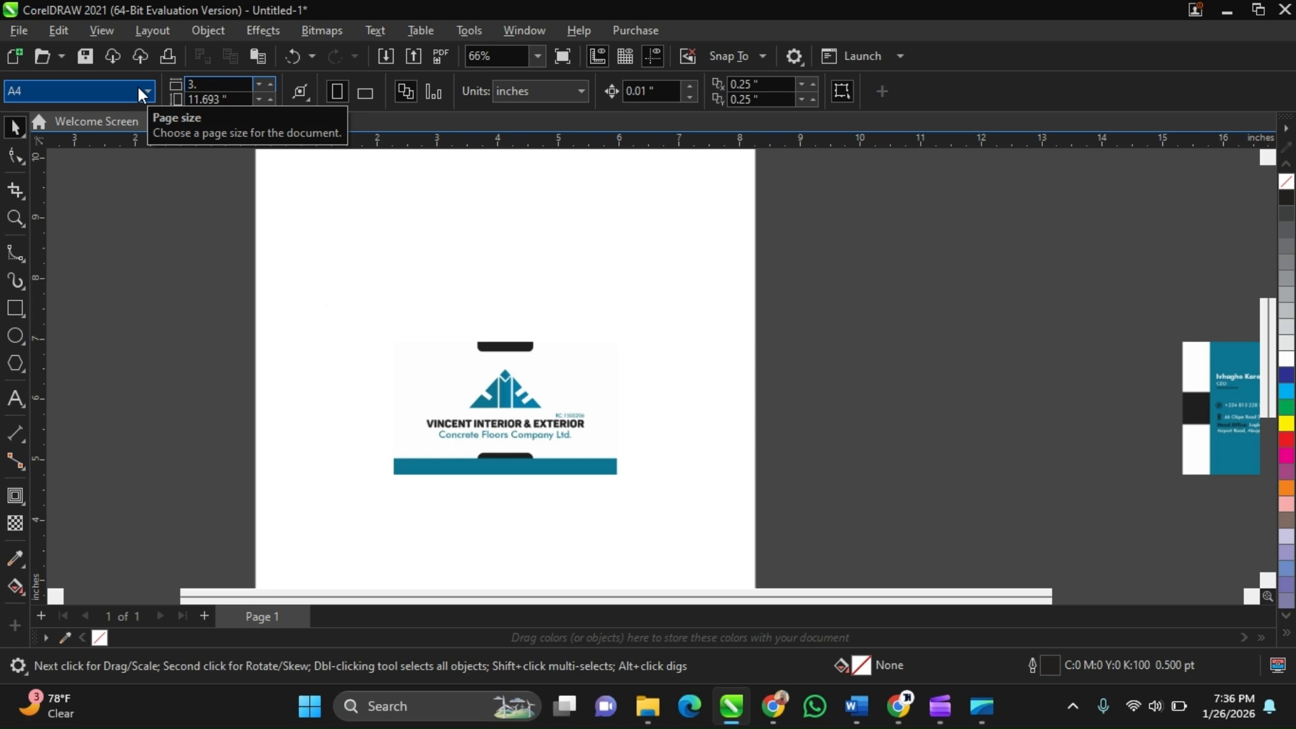
{"action": "type", "text": "7"}
{"action": "key", "text": "Tab"}
{"action": "type", "text": "2.2"}
{"action": "key", "text": "Return"}
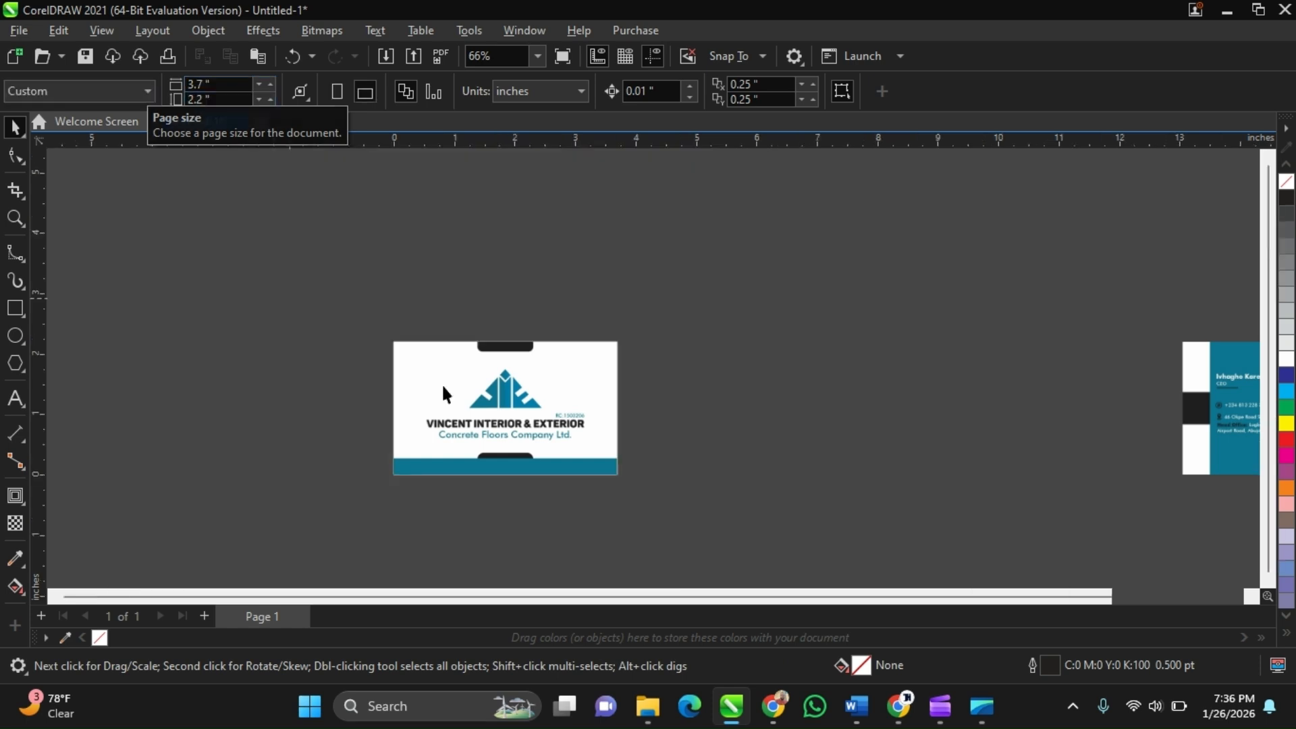
Move the front card image off the resized page to the right, beside the blank card-sized page
{"action": "left_click_drag", "start_coordinate": [553, 383], "coordinate": [936, 383]}
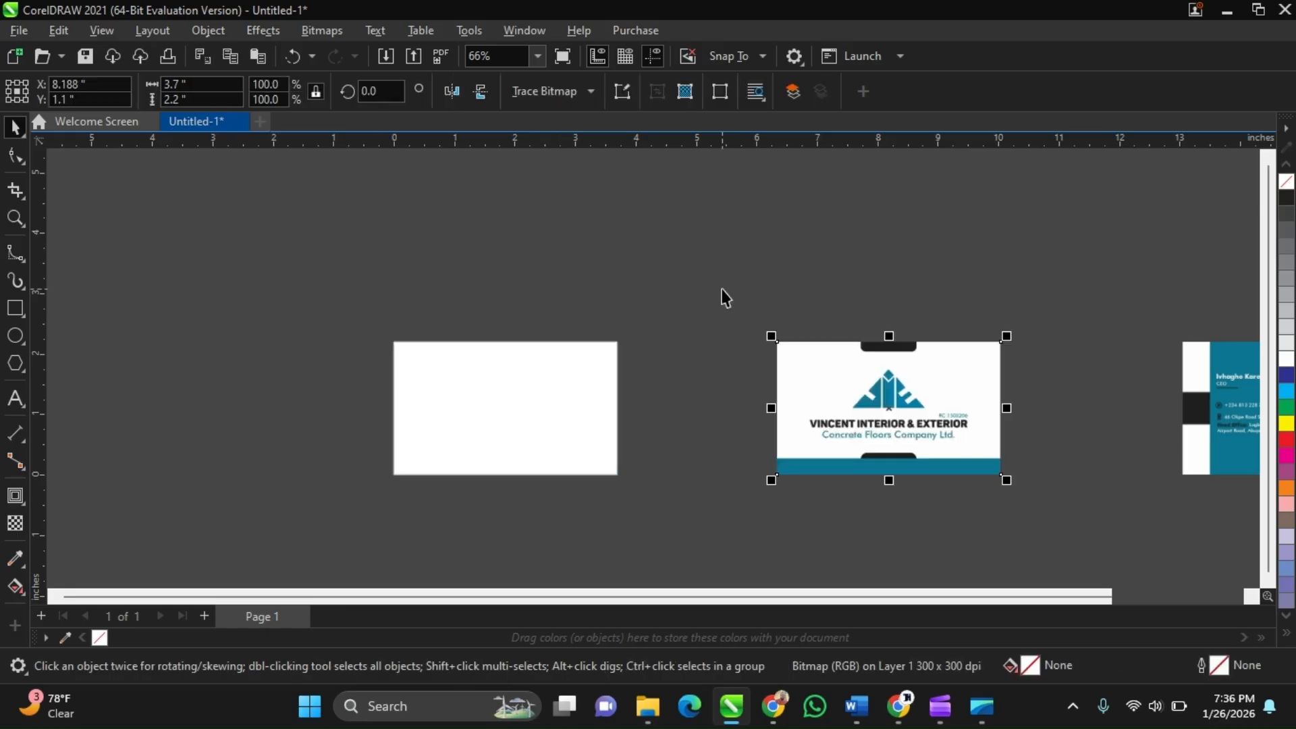
{"action": "left_click", "coordinate": [724, 297]}
{"action": "scroll", "coordinate": [547, 254], "scroll_direction": "up", "scroll_amount": 2}
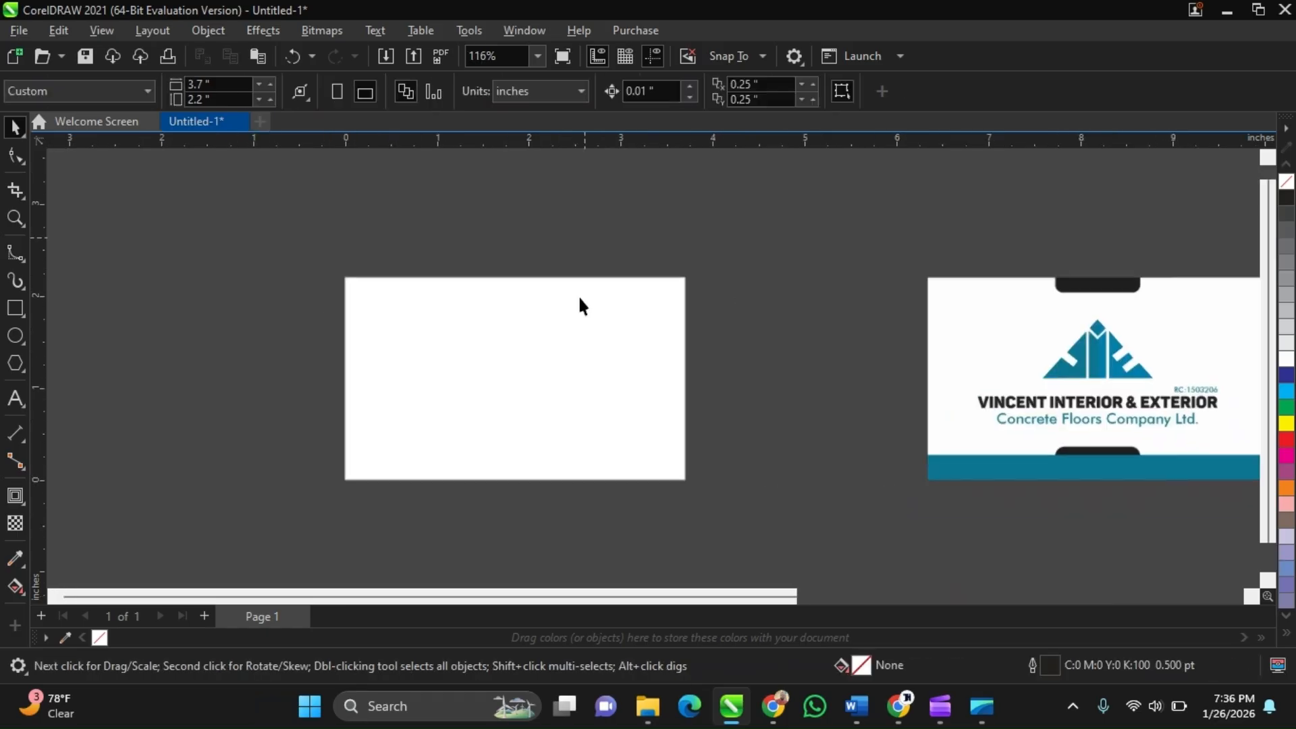
{"action": "scroll", "coordinate": [557, 390], "scroll_direction": "up", "scroll_amount": 1}
{"action": "scroll", "coordinate": [548, 384], "scroll_direction": "down", "scroll_amount": 1}
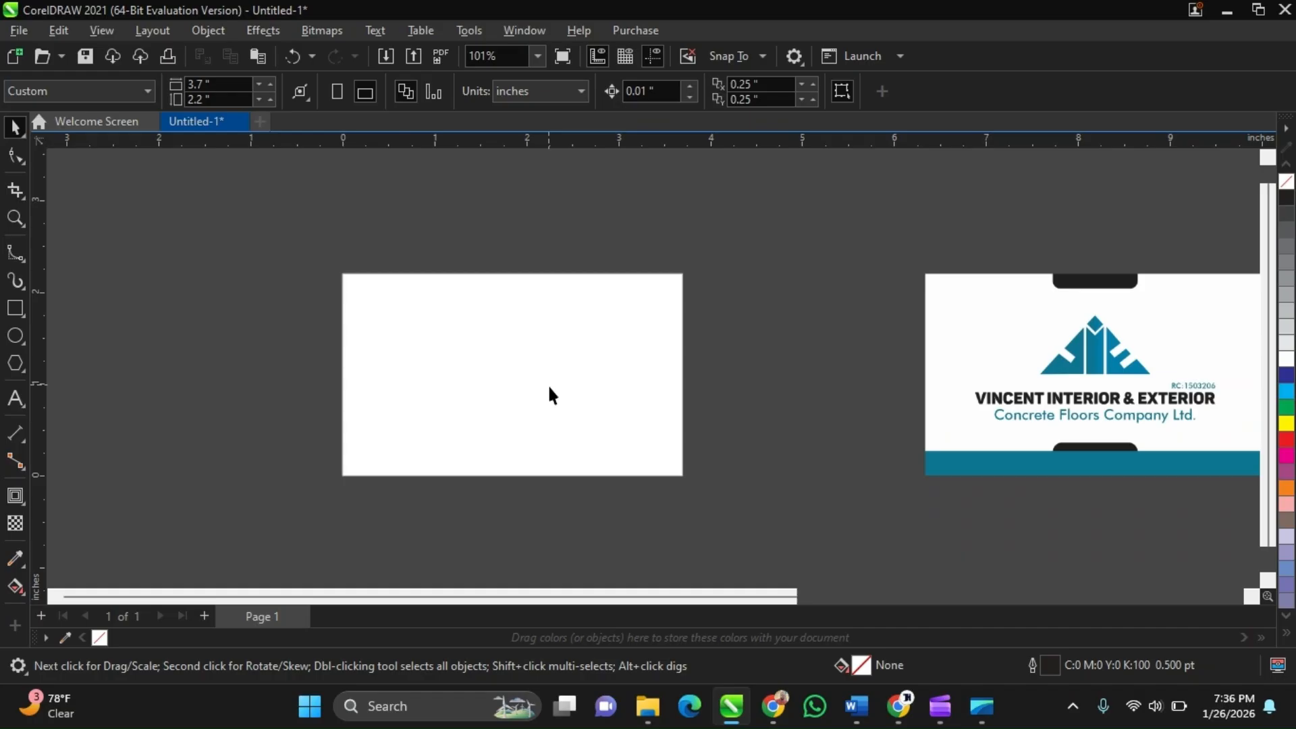
{"action": "scroll", "coordinate": [548, 383], "scroll_direction": "down", "scroll_amount": 1}
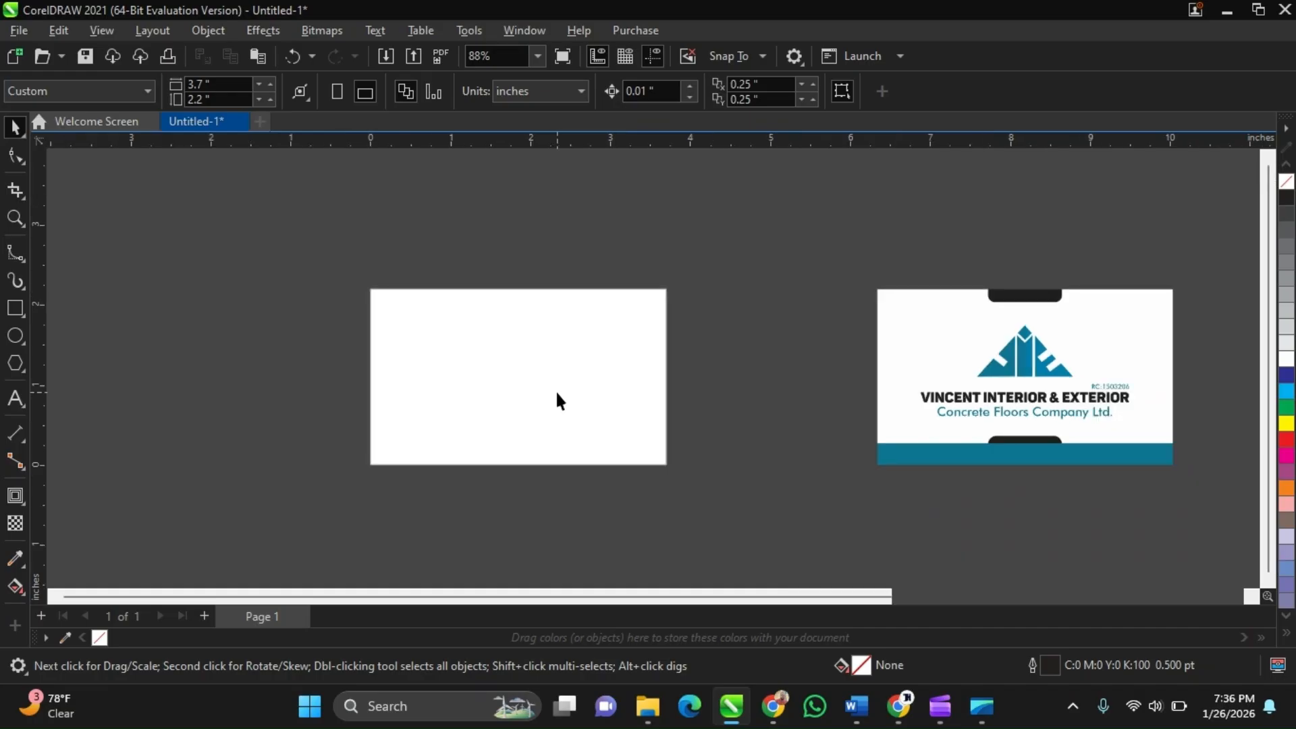
{"action": "scroll", "coordinate": [557, 402], "scroll_direction": "up", "scroll_amount": 1}
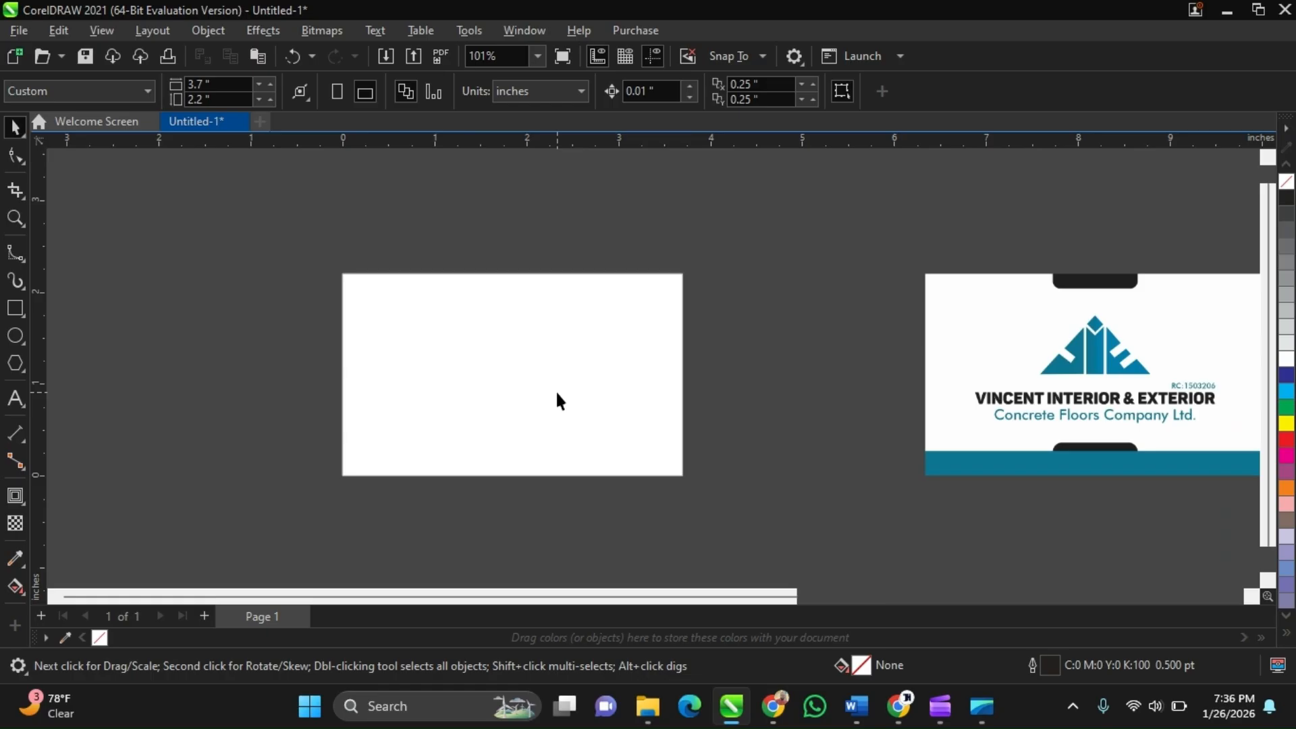
Switch briefly to the meeting window and return to the design window
{"action": "mouse_move", "coordinate": [899, 706]}
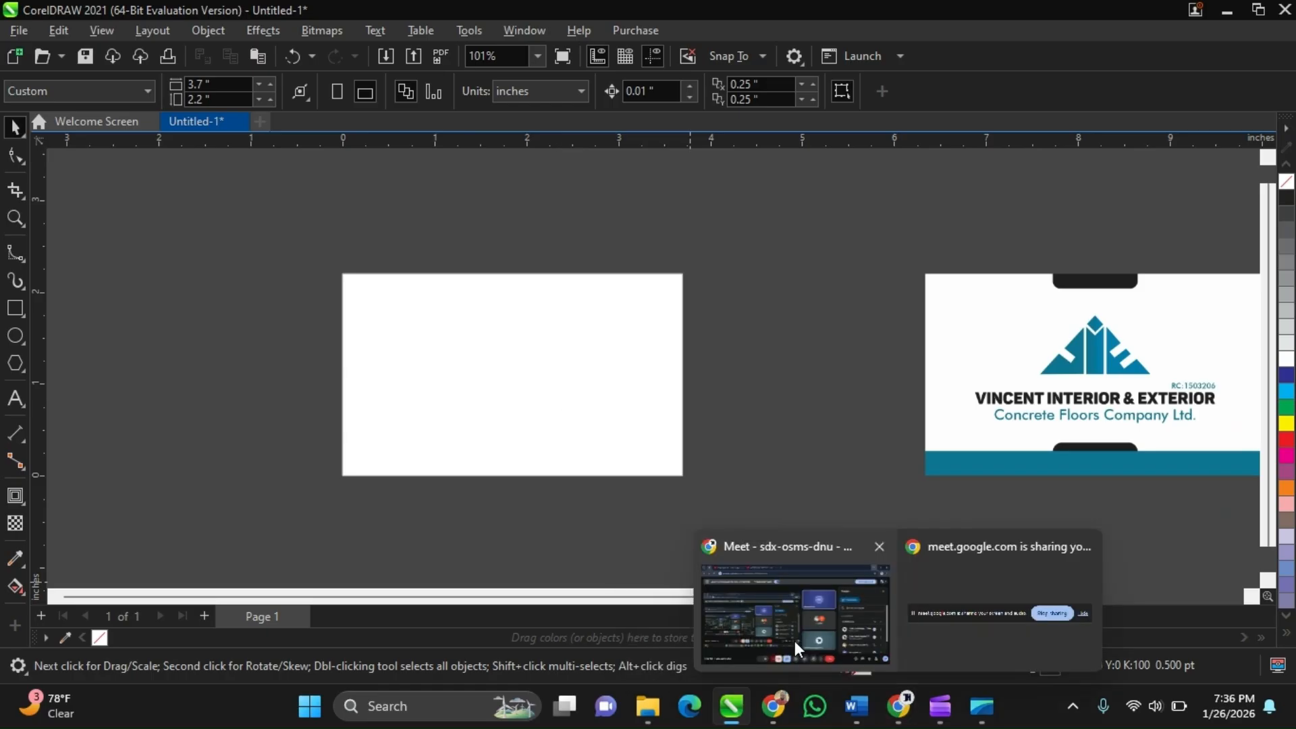
{"action": "left_click", "coordinate": [795, 641]}
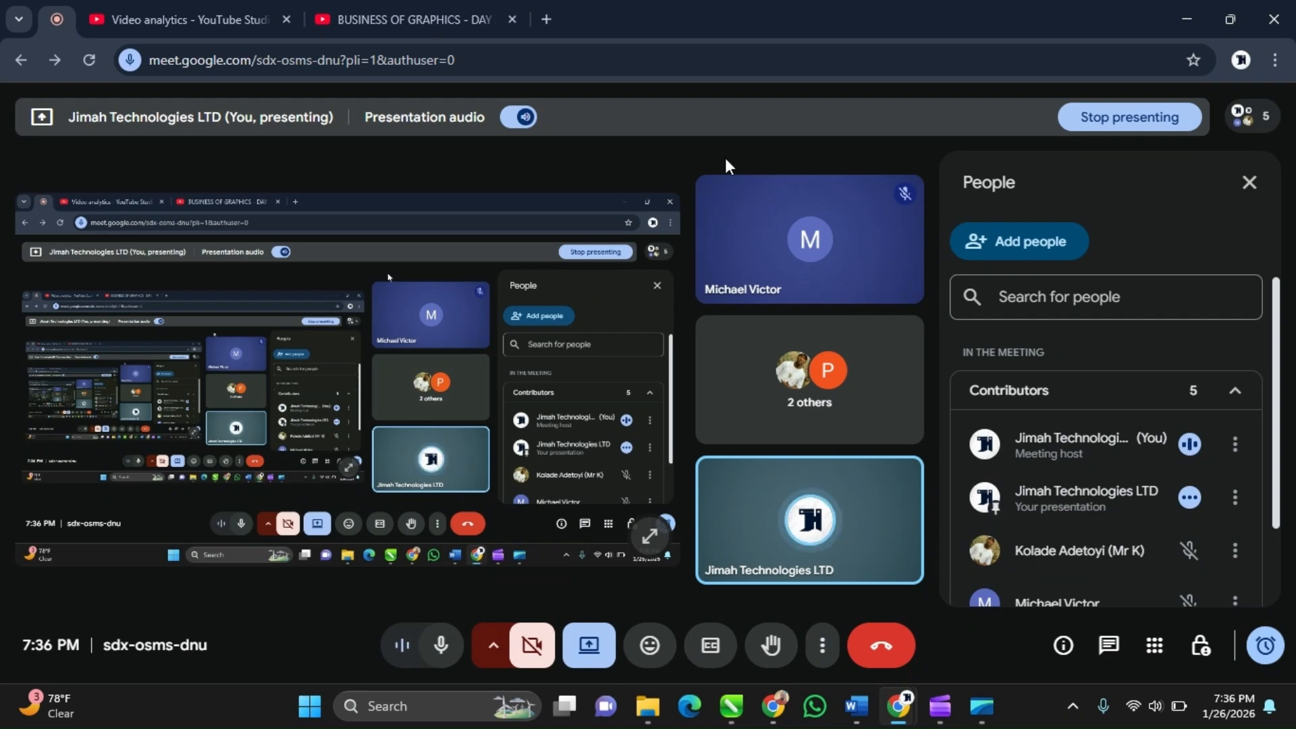
{"action": "left_click", "coordinate": [1205, 10]}
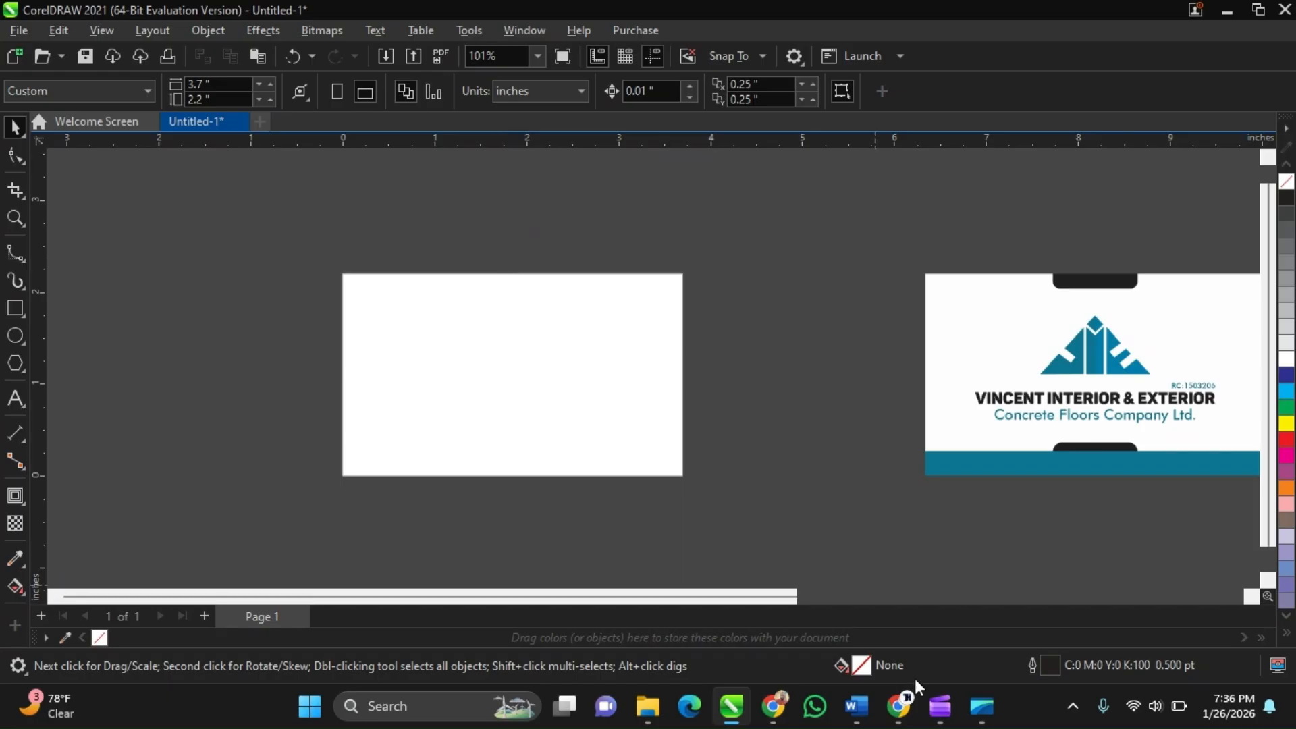
Switch to the meeting and admit the guest waiting to join
{"action": "mouse_move", "coordinate": [898, 702]}
{"action": "left_click", "coordinate": [872, 626]}
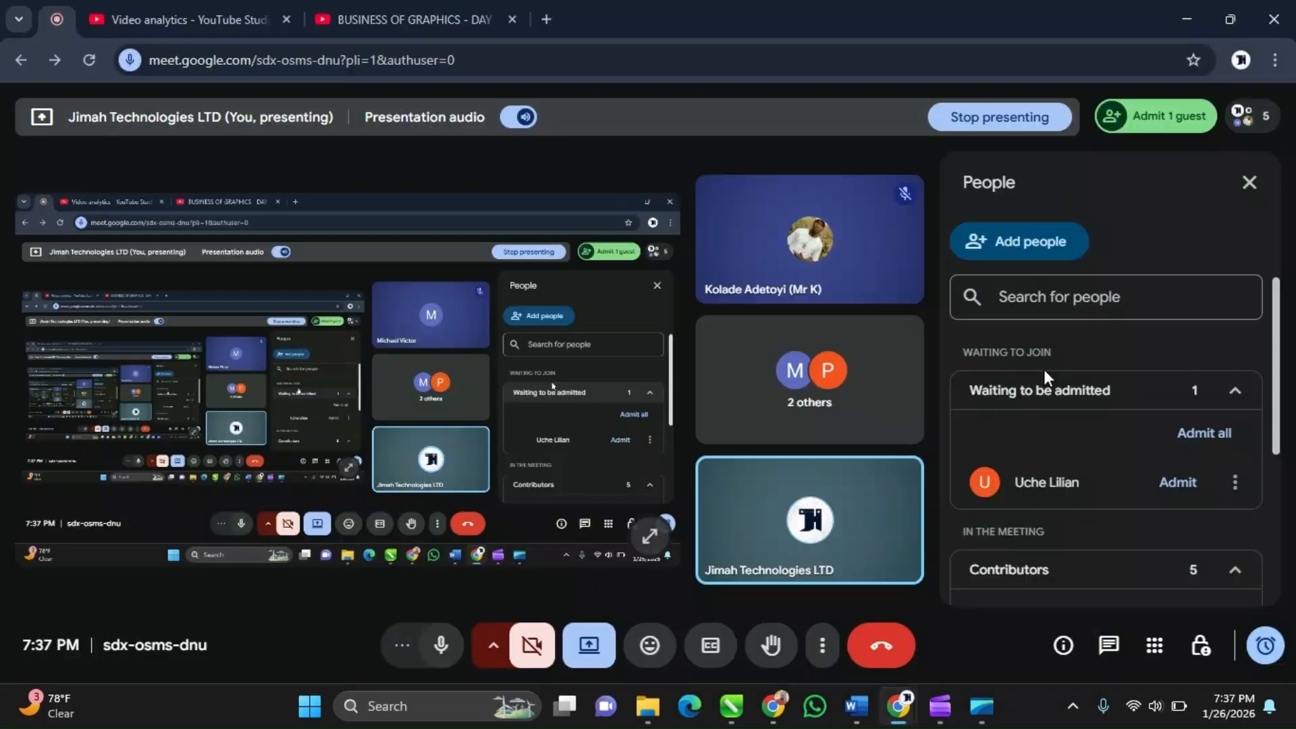
{"action": "left_click", "coordinate": [1173, 482]}
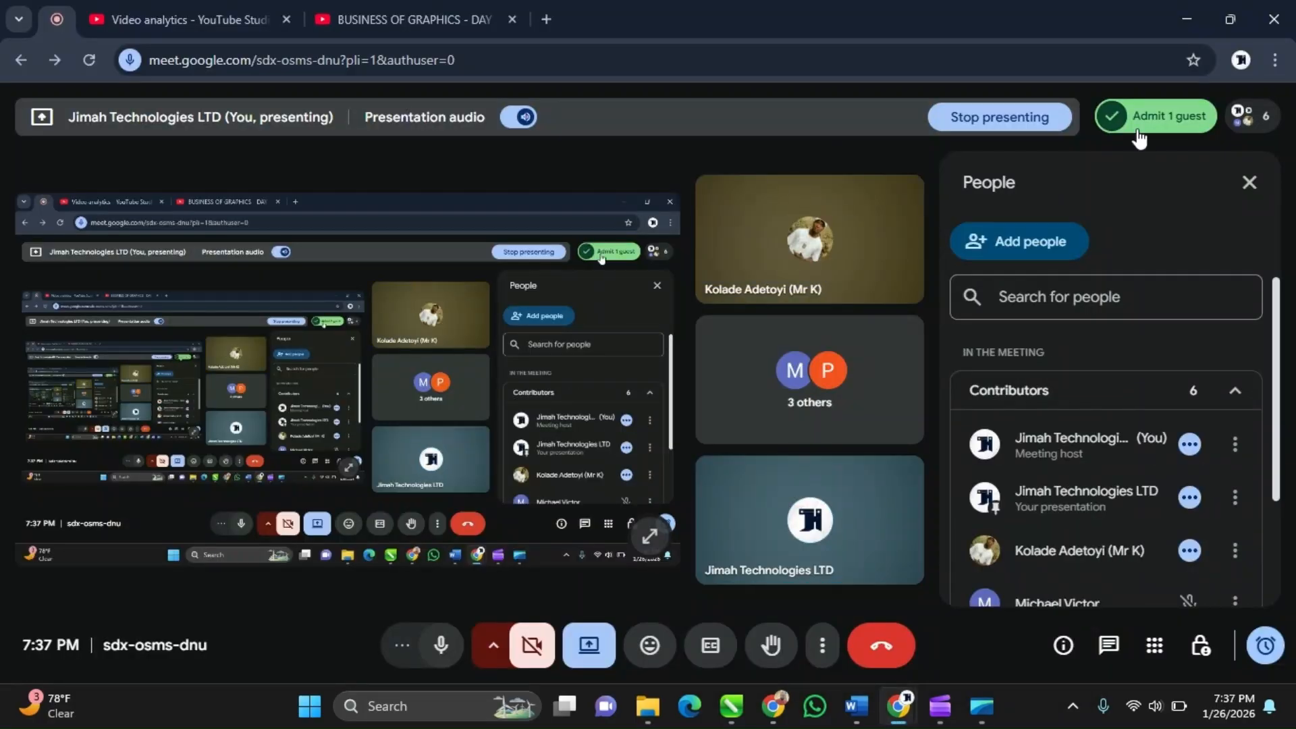
Scroll through the meeting's participant list and return to the design window
{"action": "scroll", "coordinate": [1175, 488], "scroll_direction": "down", "scroll_amount": 3}
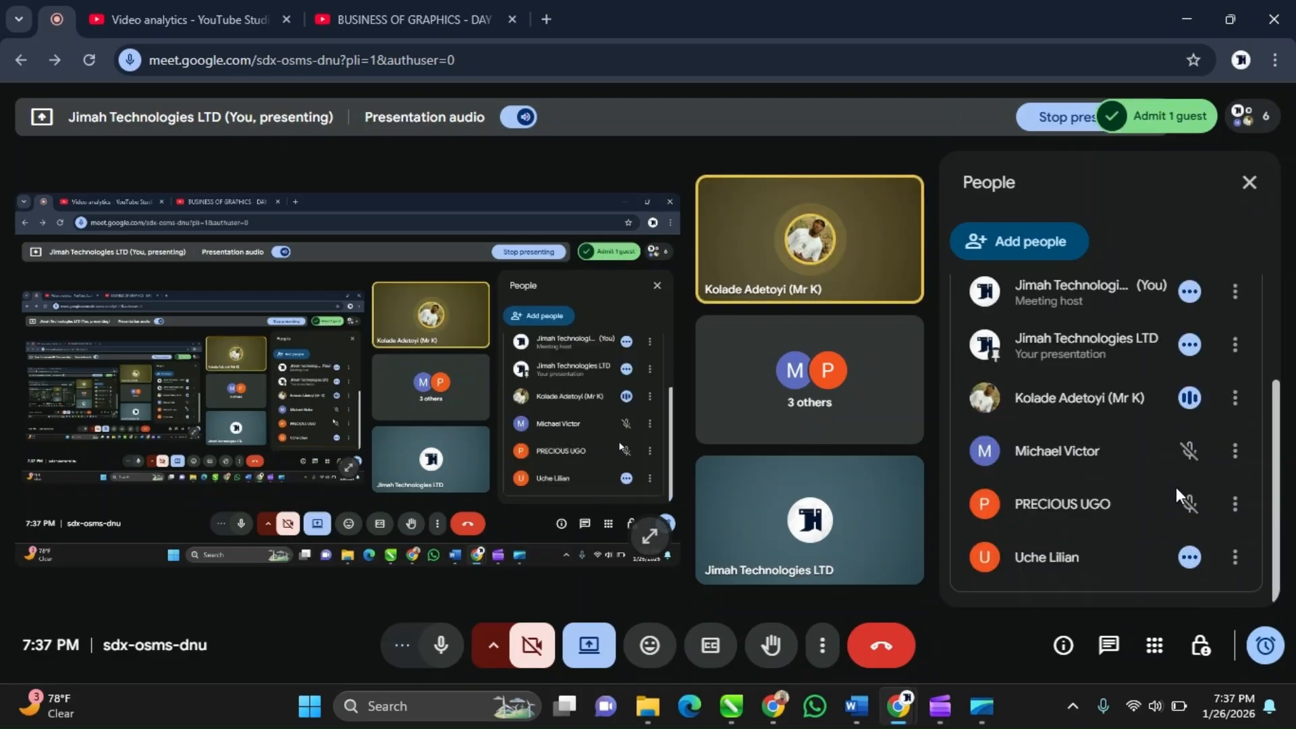
{"action": "left_click", "coordinate": [1205, 26]}
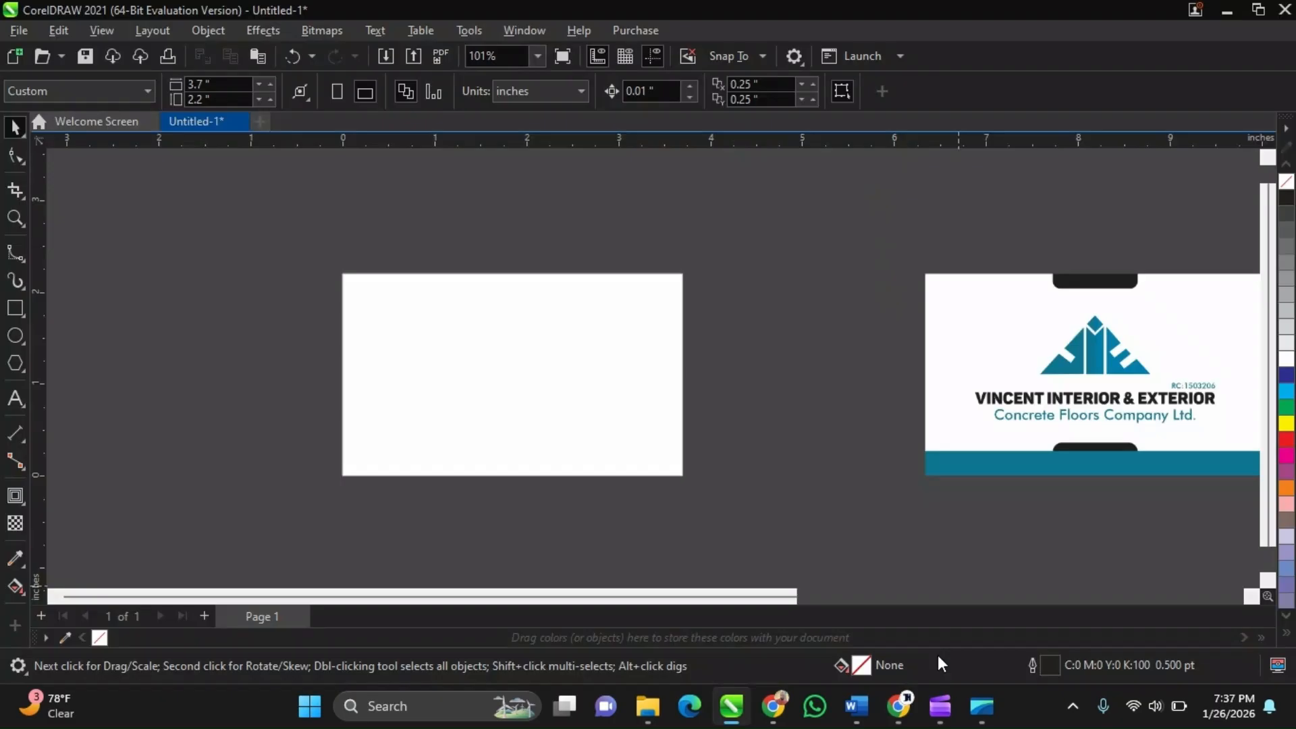
{"action": "mouse_move", "coordinate": [939, 706]}
{"action": "left_click", "coordinate": [921, 597]}
{"action": "scroll", "coordinate": [480, 313], "scroll_direction": "right", "scroll_amount": 3}
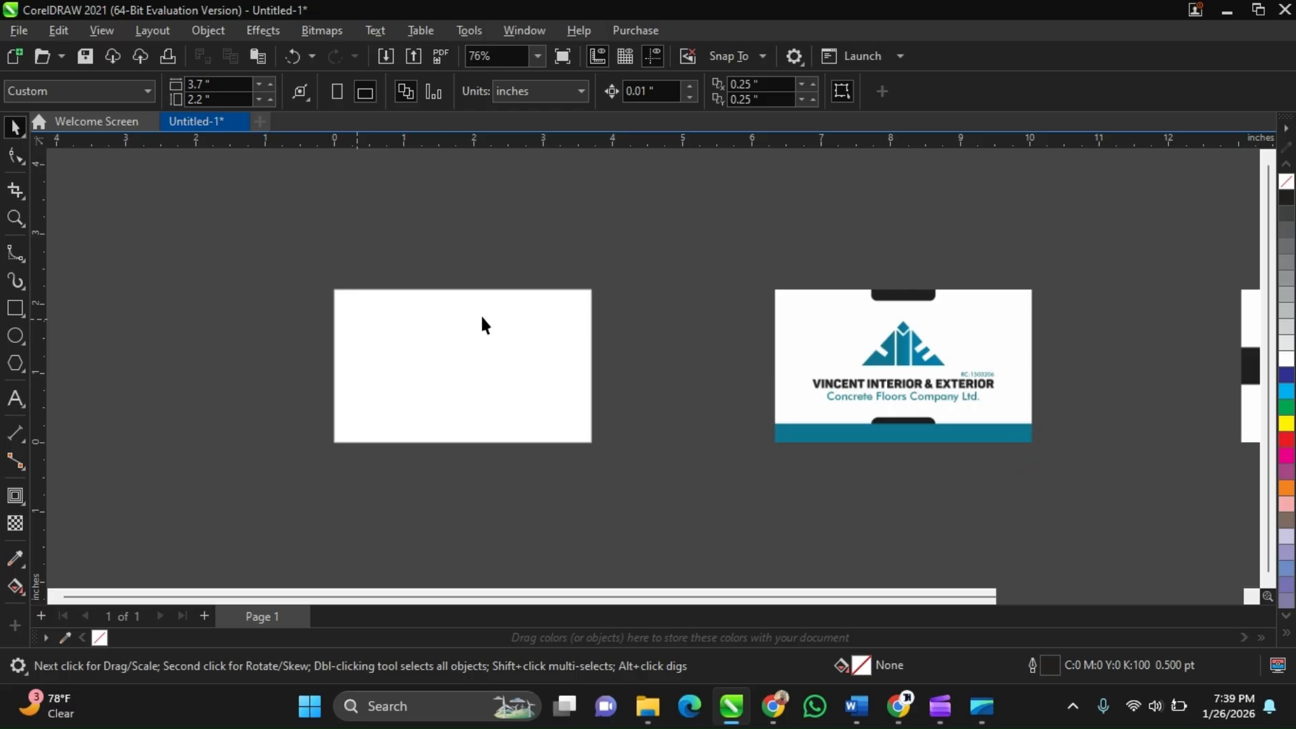
Draw a rectangle on the blank page and set its size to 3.5 by 2 inches
{"action": "left_click", "coordinate": [980, 315]}
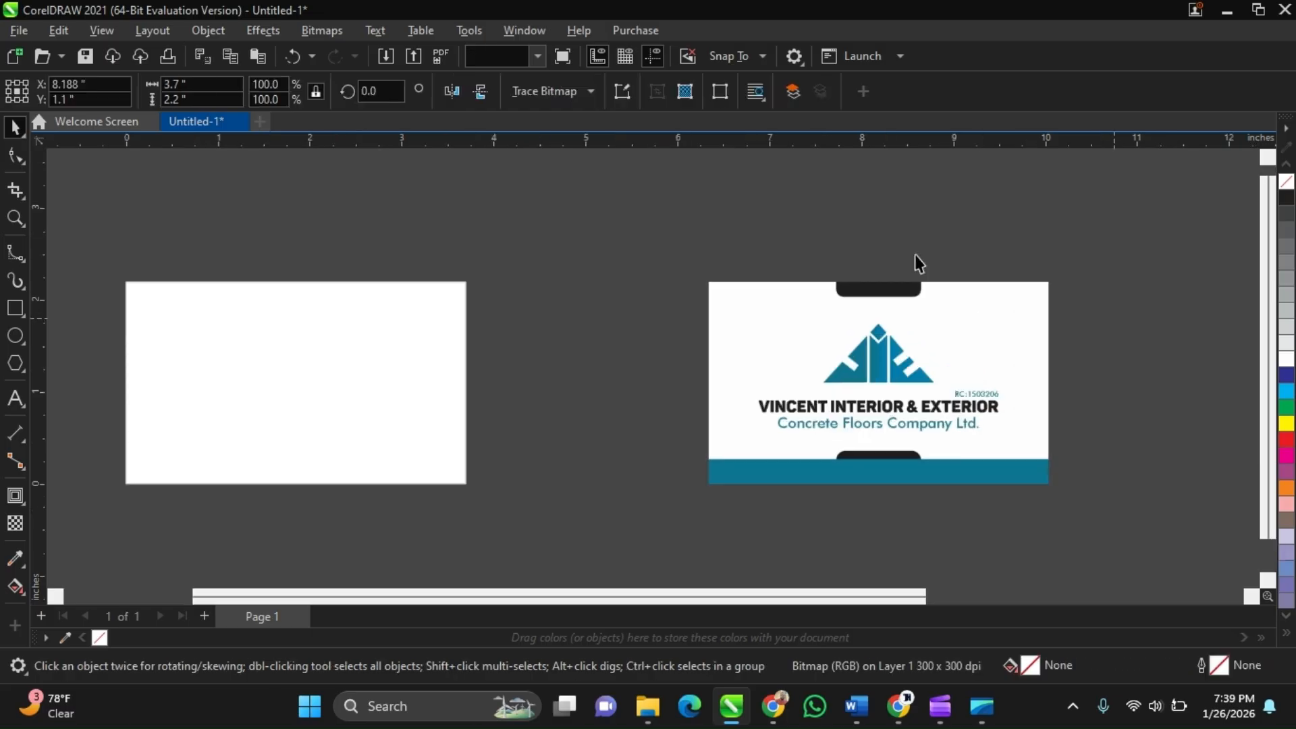
{"action": "left_click", "coordinate": [915, 257]}
{"action": "left_click", "coordinate": [15, 308]}
{"action": "left_click_drag", "start_coordinate": [181, 225], "coordinate": [391, 414]}
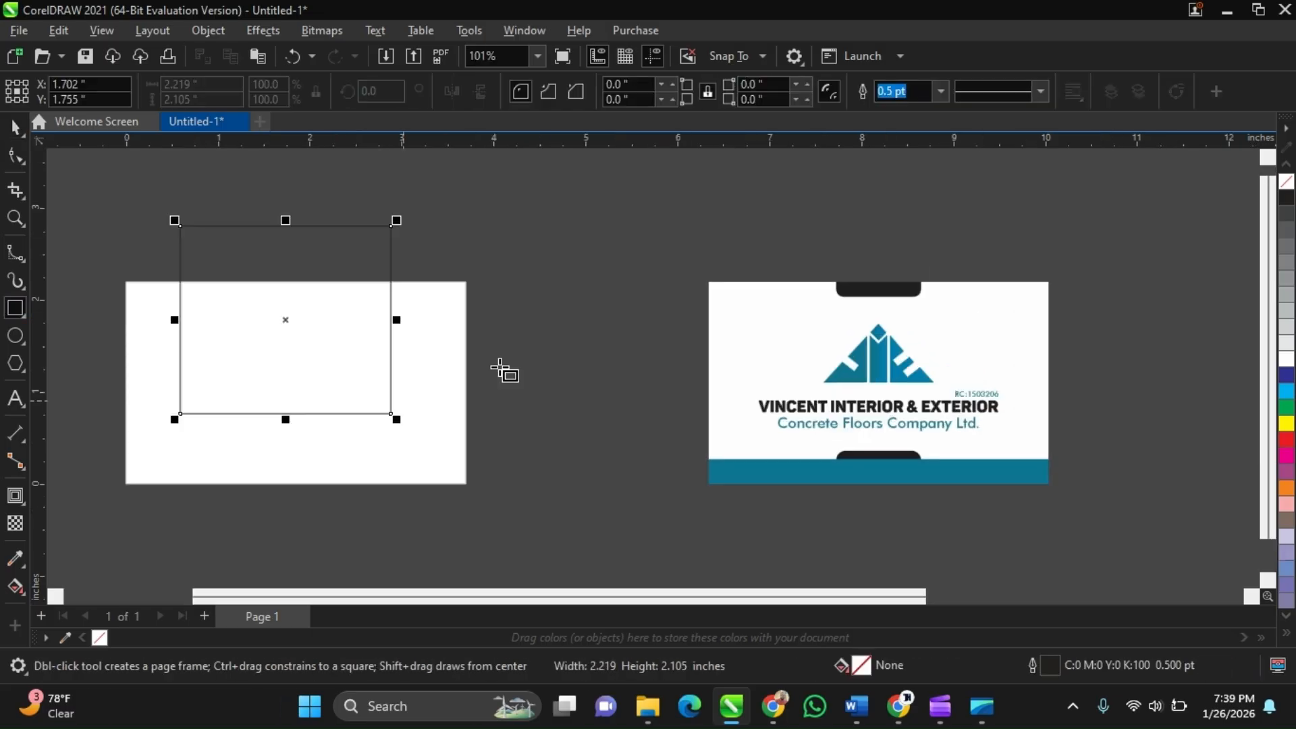
{"action": "key", "text": "space"}
{"action": "left_click", "coordinate": [179, 81]}
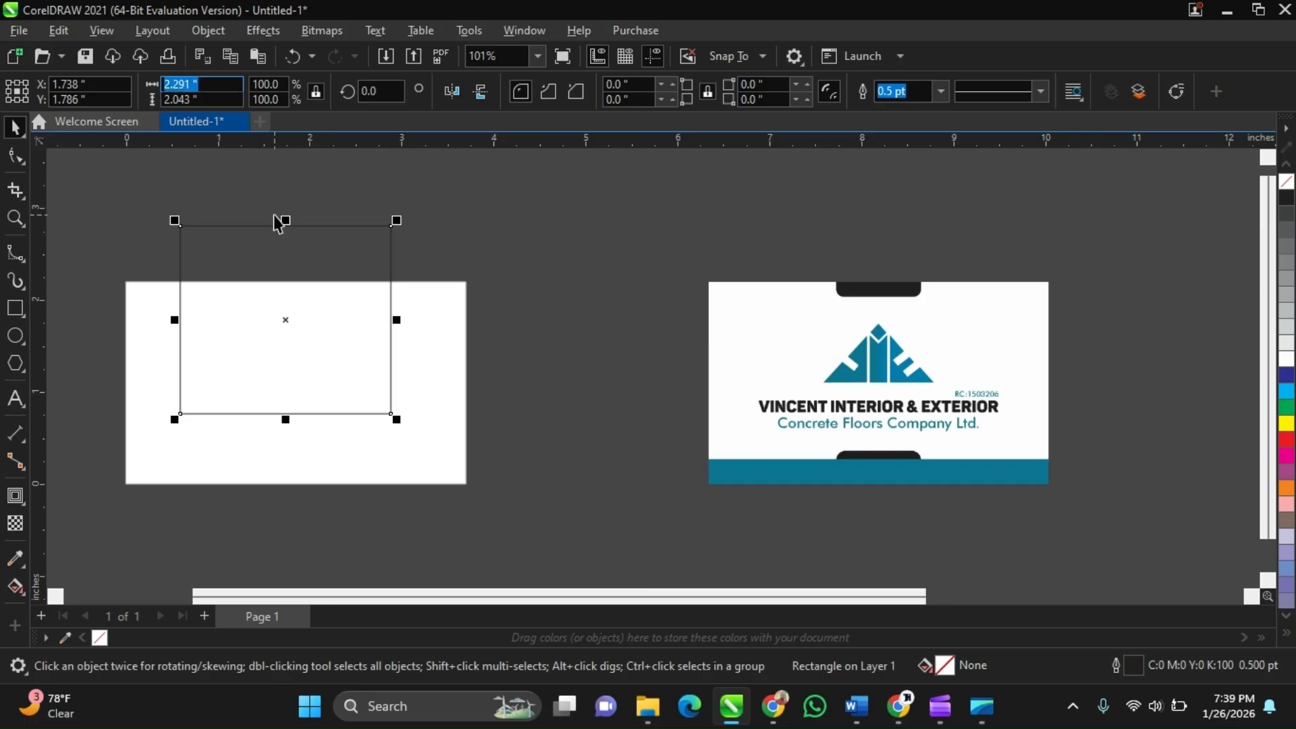
{"action": "type", "text": "3.5"}
{"action": "key", "text": "Tab"}
{"action": "type", "text": "2"}
{"action": "key", "text": "Return"}
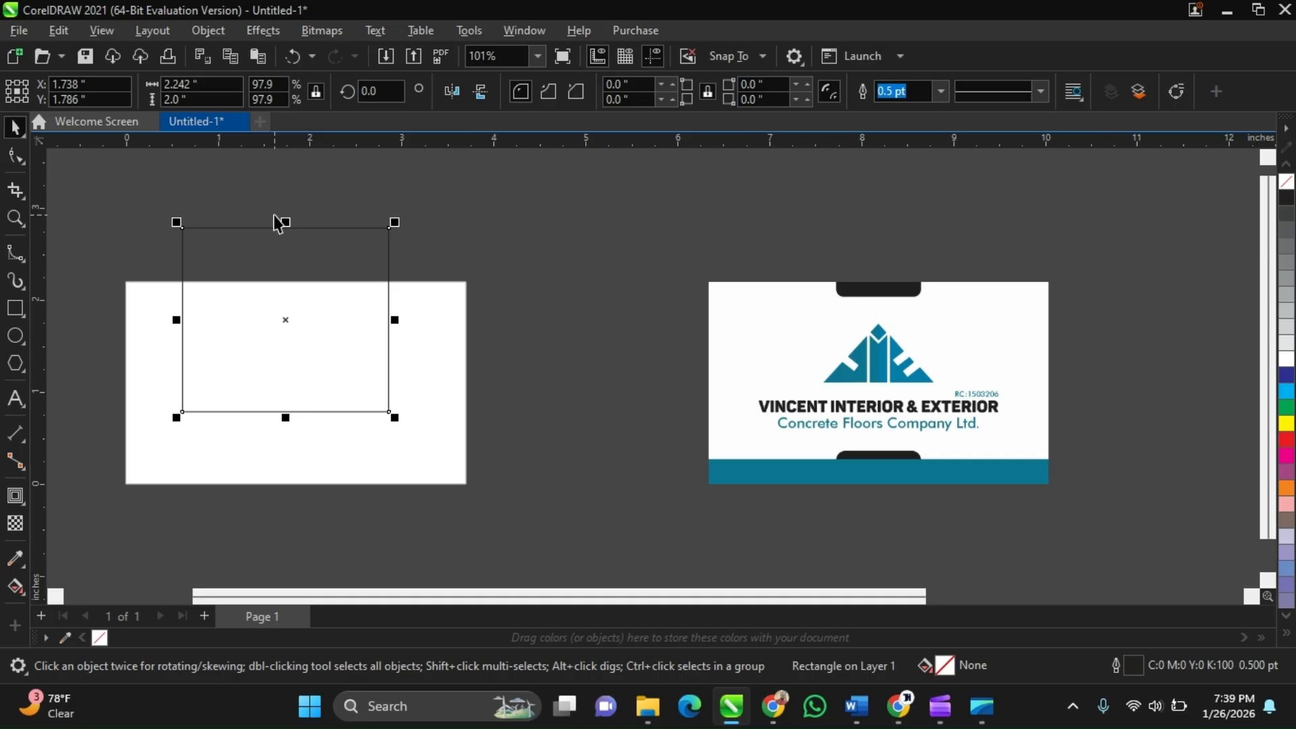
{"action": "left_click", "coordinate": [316, 93]}
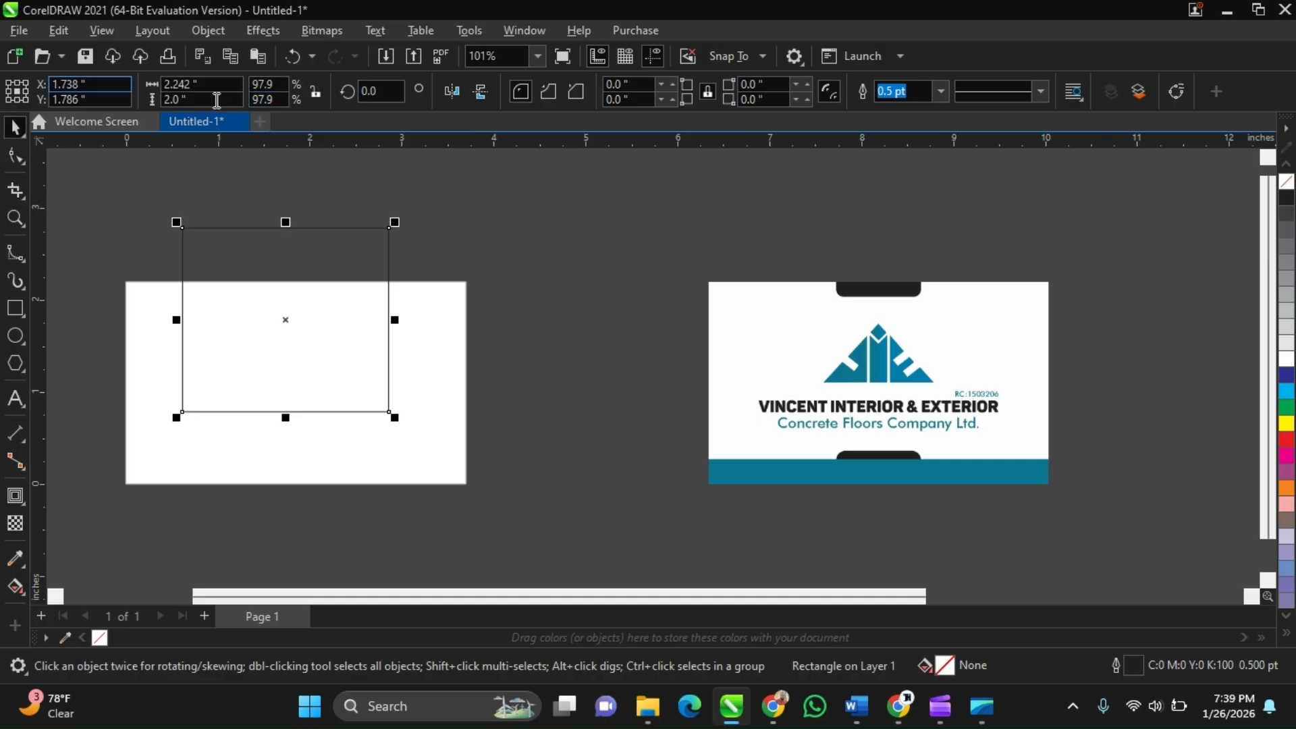
{"action": "left_click", "coordinate": [202, 83]}
{"action": "type", "text": "3.5"}
{"action": "key", "text": "Return"}
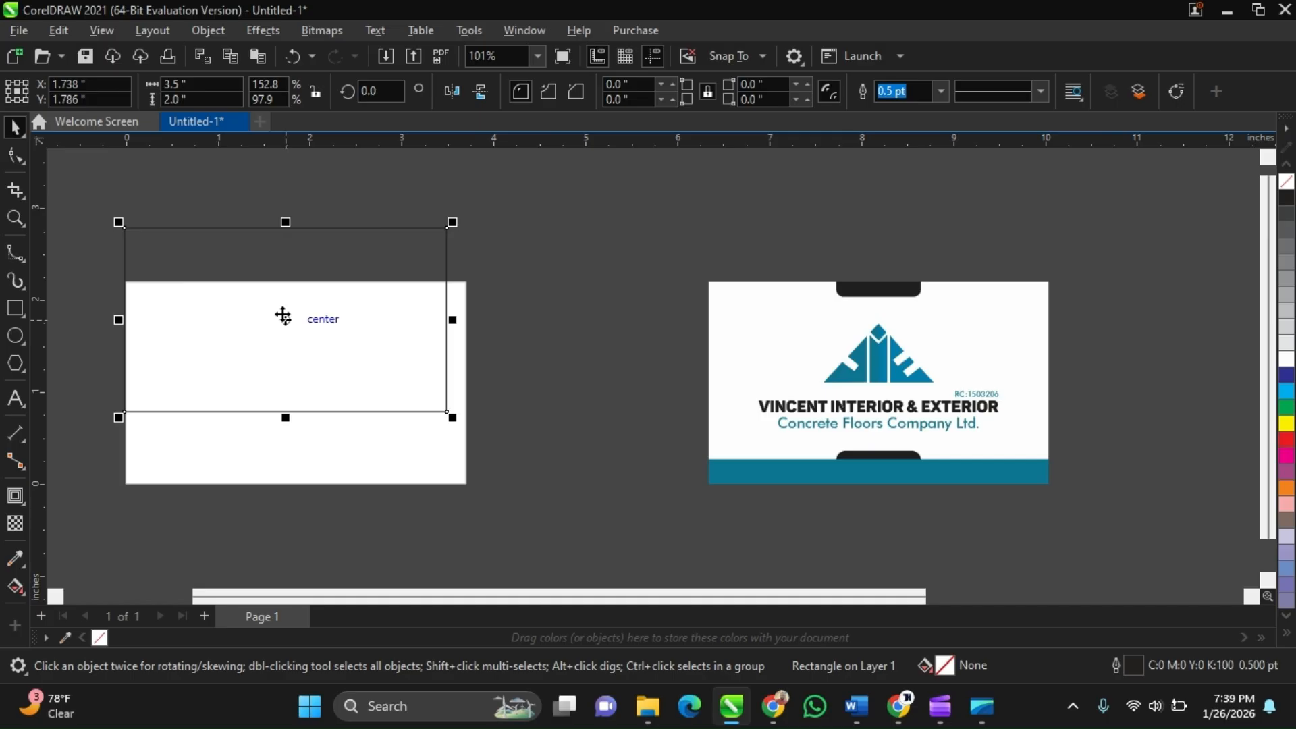
Move the rectangle onto the front card image and center it on the card
{"action": "left_click_drag", "start_coordinate": [283, 316], "coordinate": [766, 389]}
{"action": "scroll", "coordinate": [1035, 374], "scroll_direction": "up", "scroll_amount": 2}
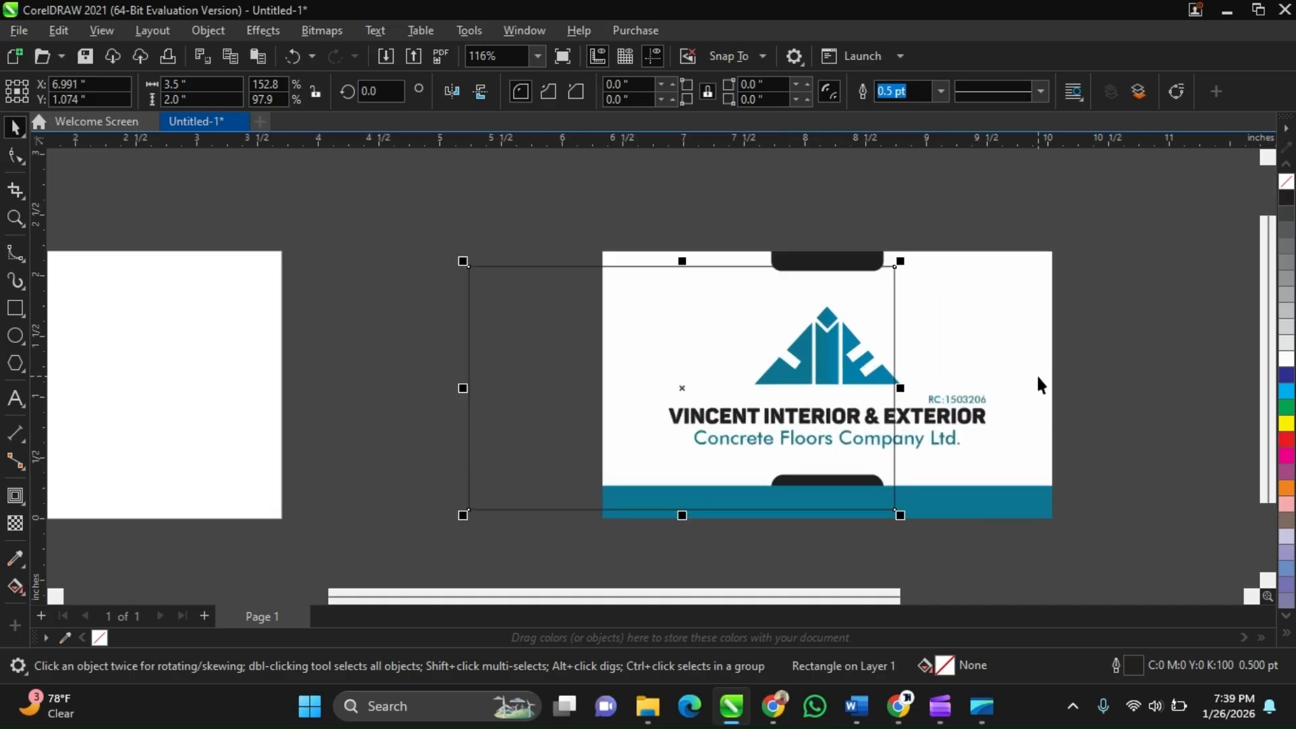
{"action": "scroll", "coordinate": [973, 344], "scroll_direction": "up", "scroll_amount": 1}
{"action": "left_click", "coordinate": [972, 343]}
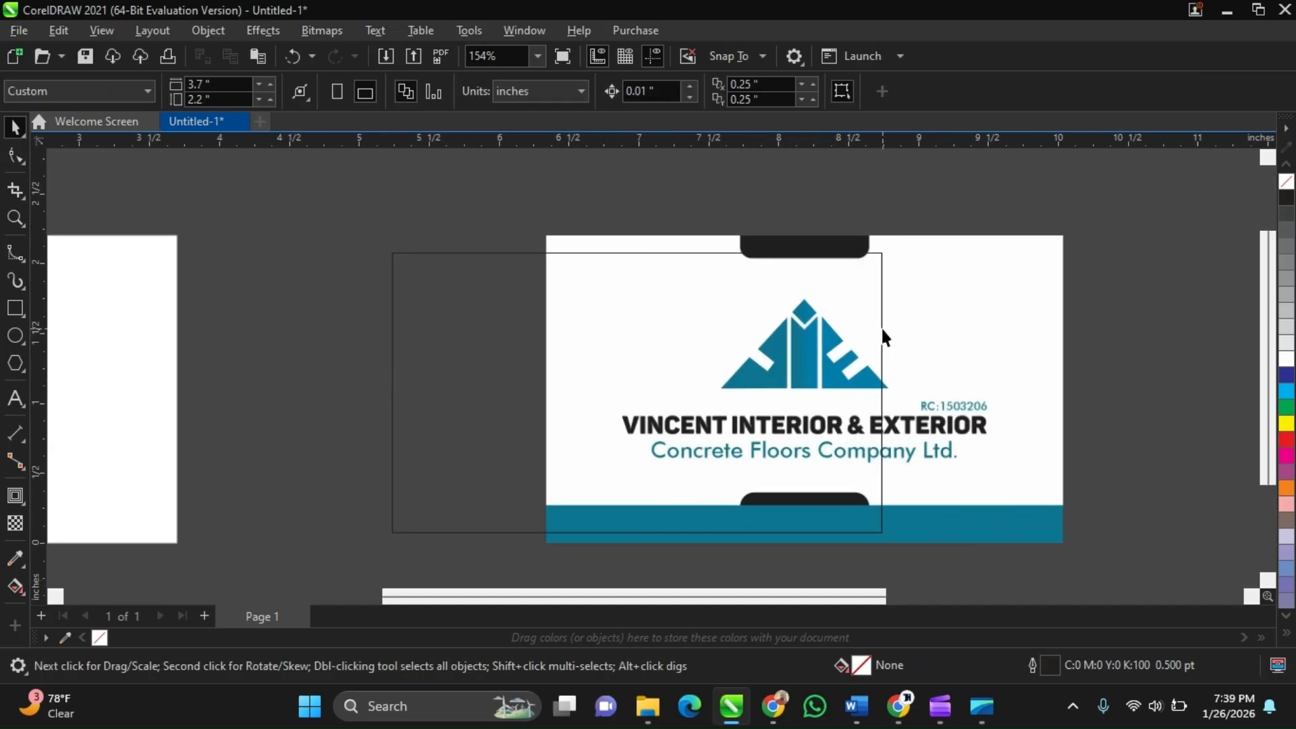
{"action": "left_click", "coordinate": [883, 329]}
{"action": "left_click", "coordinate": [976, 307], "text": "shift"}
{"action": "key", "text": "e"}
{"action": "key", "text": "c"}
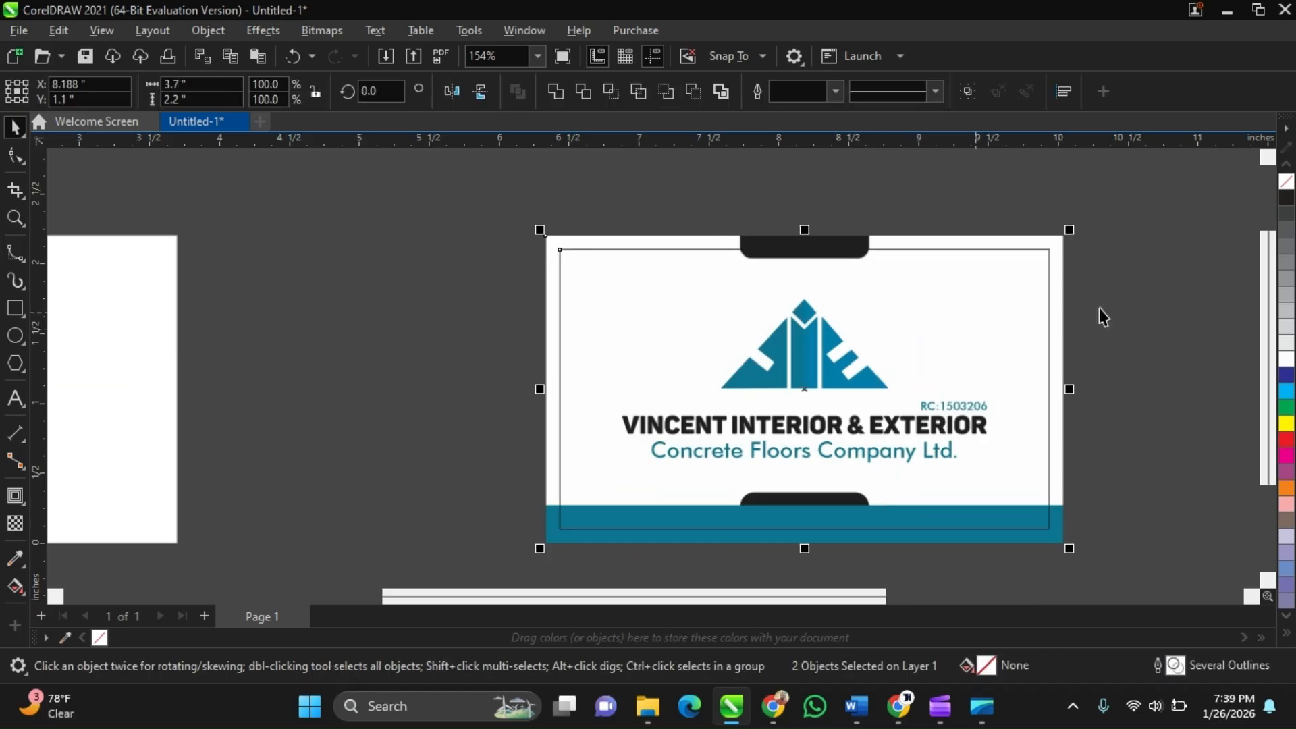
{"action": "left_click", "coordinate": [1099, 308]}
Give the rectangle an orange outline
{"action": "scroll", "coordinate": [1019, 317], "scroll_direction": "up", "scroll_amount": 1}
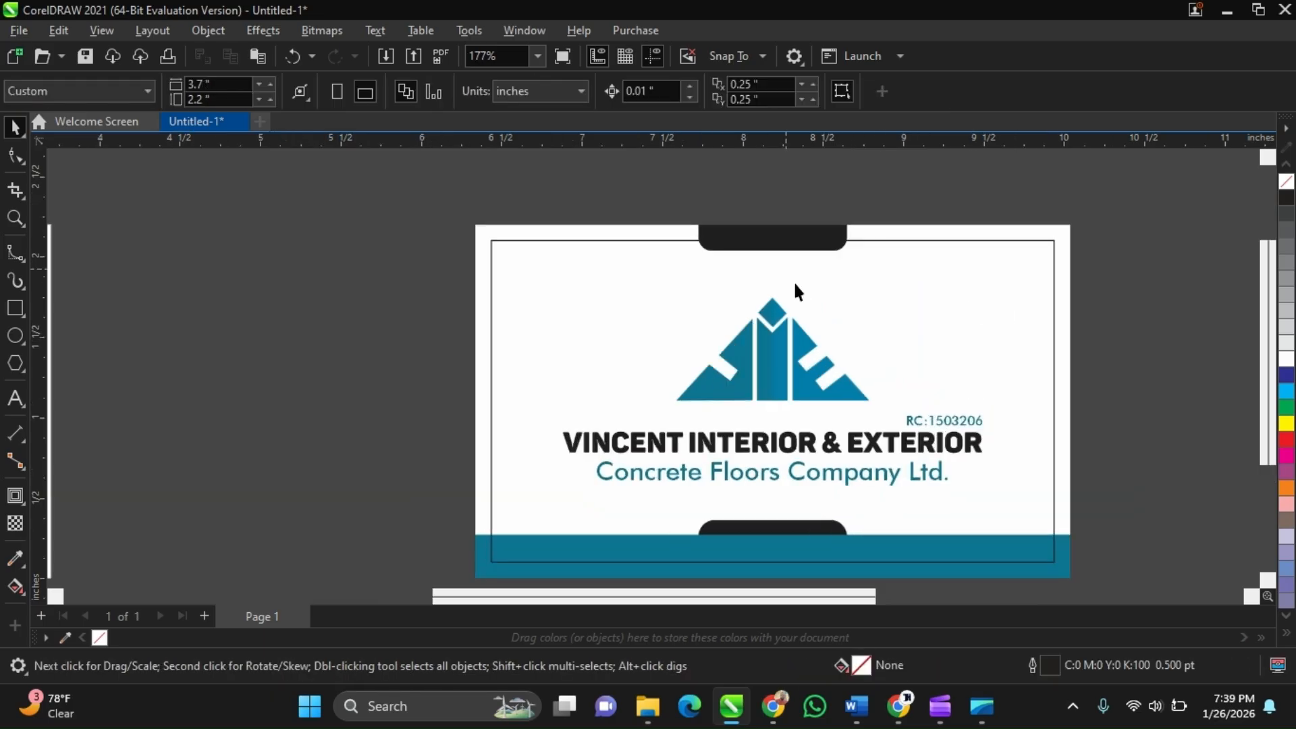
{"action": "left_click", "coordinate": [793, 281]}
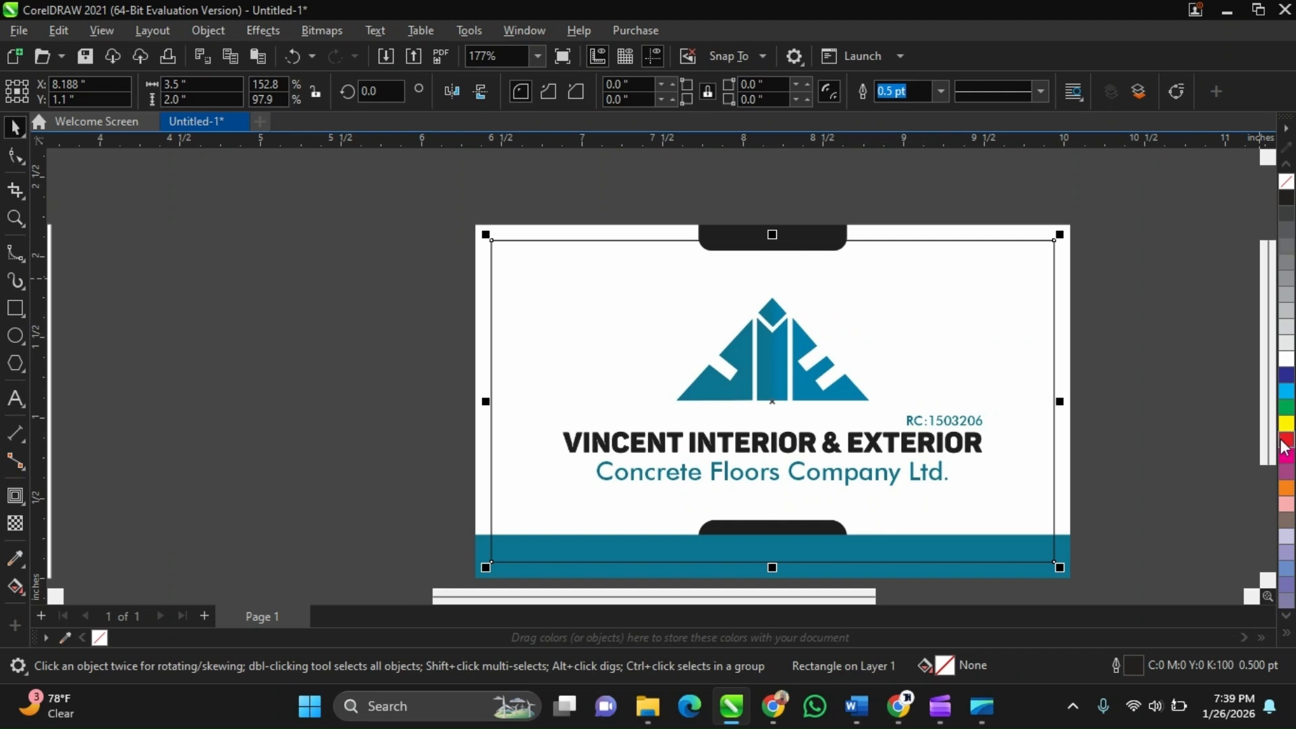
{"action": "right_click", "coordinate": [1287, 488]}
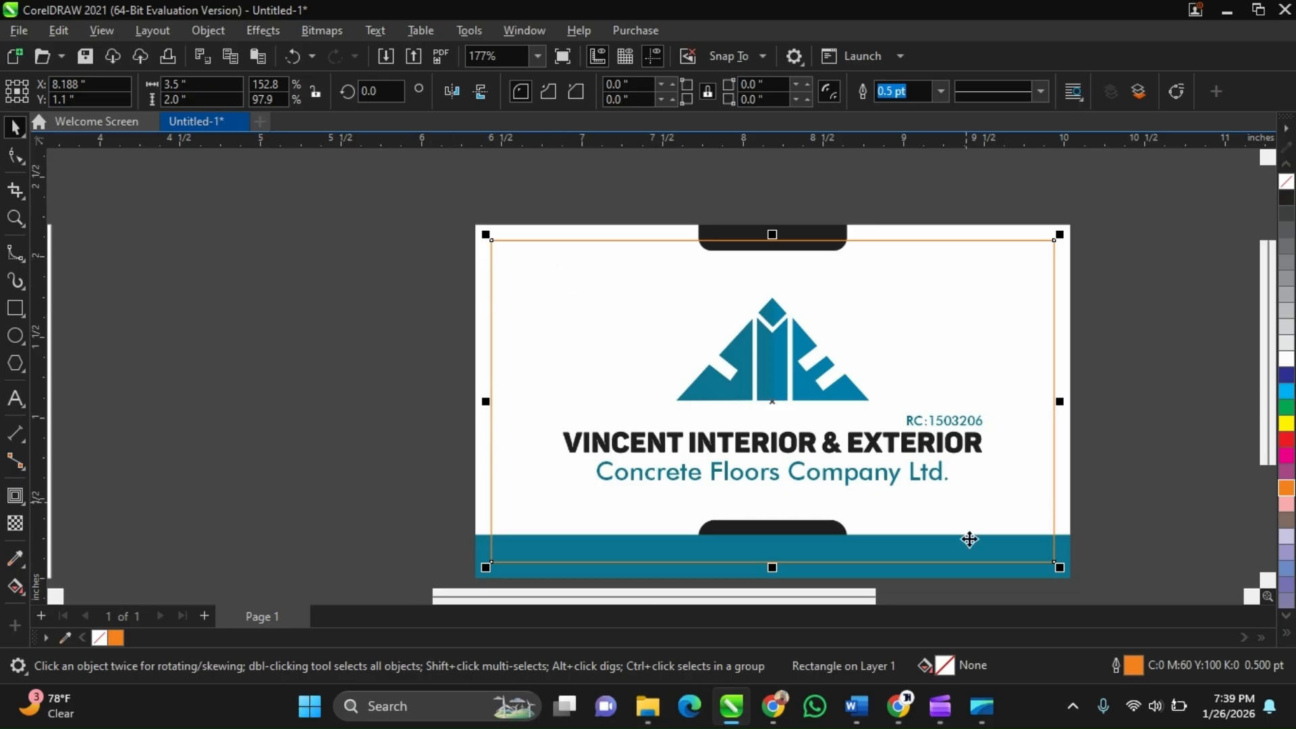
Round the rectangle's corners to about 0.224 inches with the Shape tool
{"action": "left_click", "coordinate": [957, 231]}
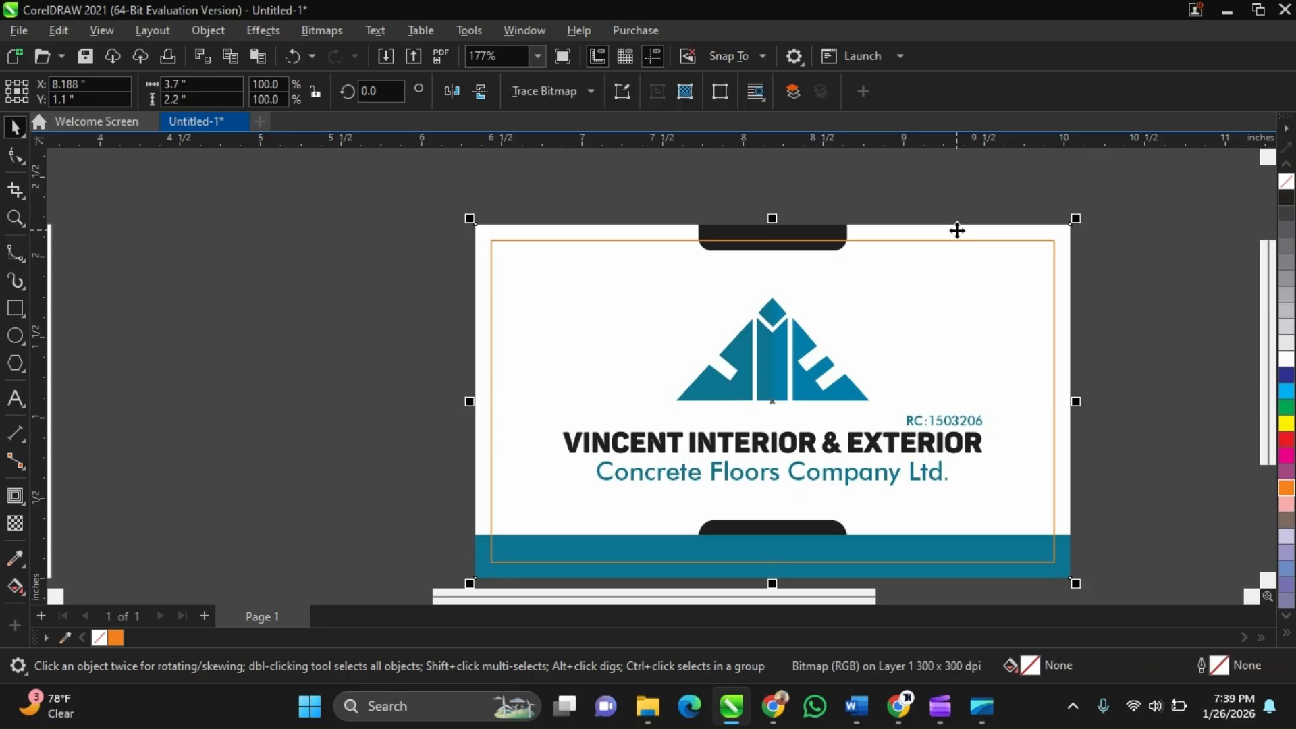
{"action": "left_click", "coordinate": [658, 200]}
{"action": "left_click", "coordinate": [1055, 256]}
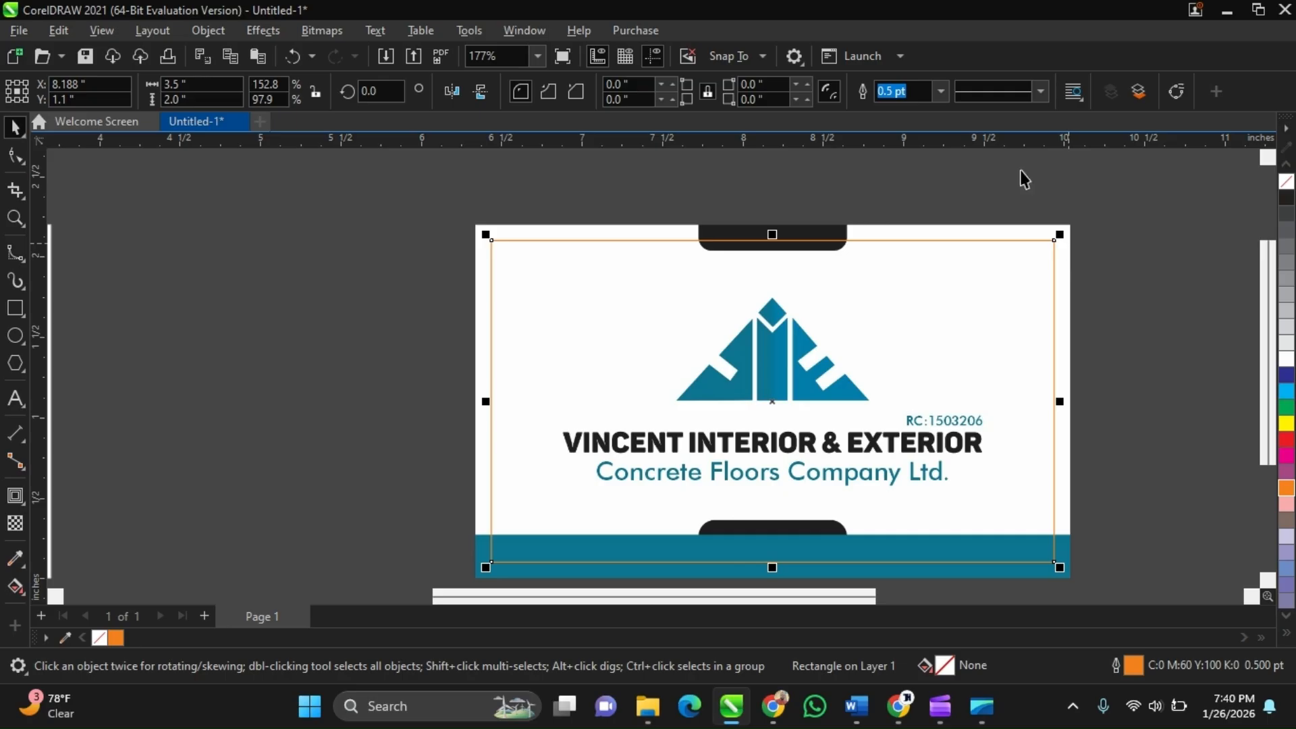
{"action": "key", "text": "F10"}
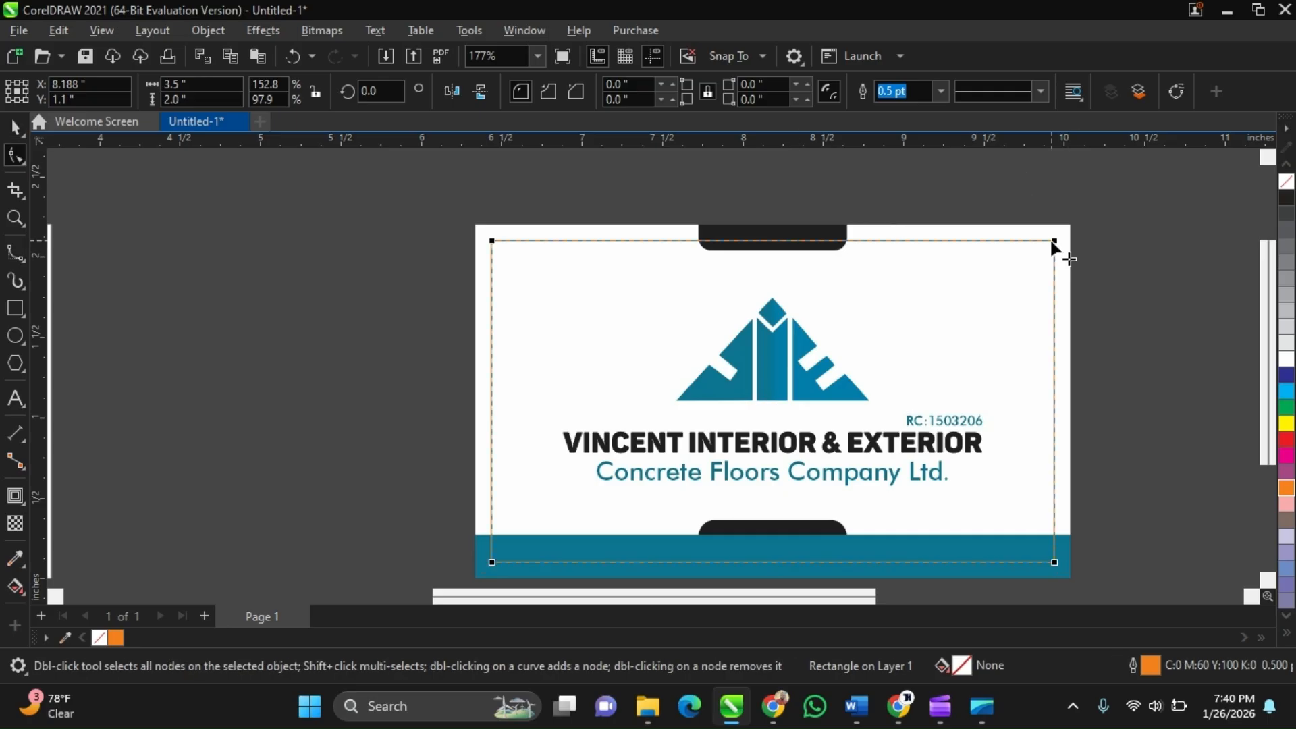
{"action": "left_click_drag", "start_coordinate": [1051, 242], "coordinate": [1018, 241]}
{"action": "key", "text": "space"}
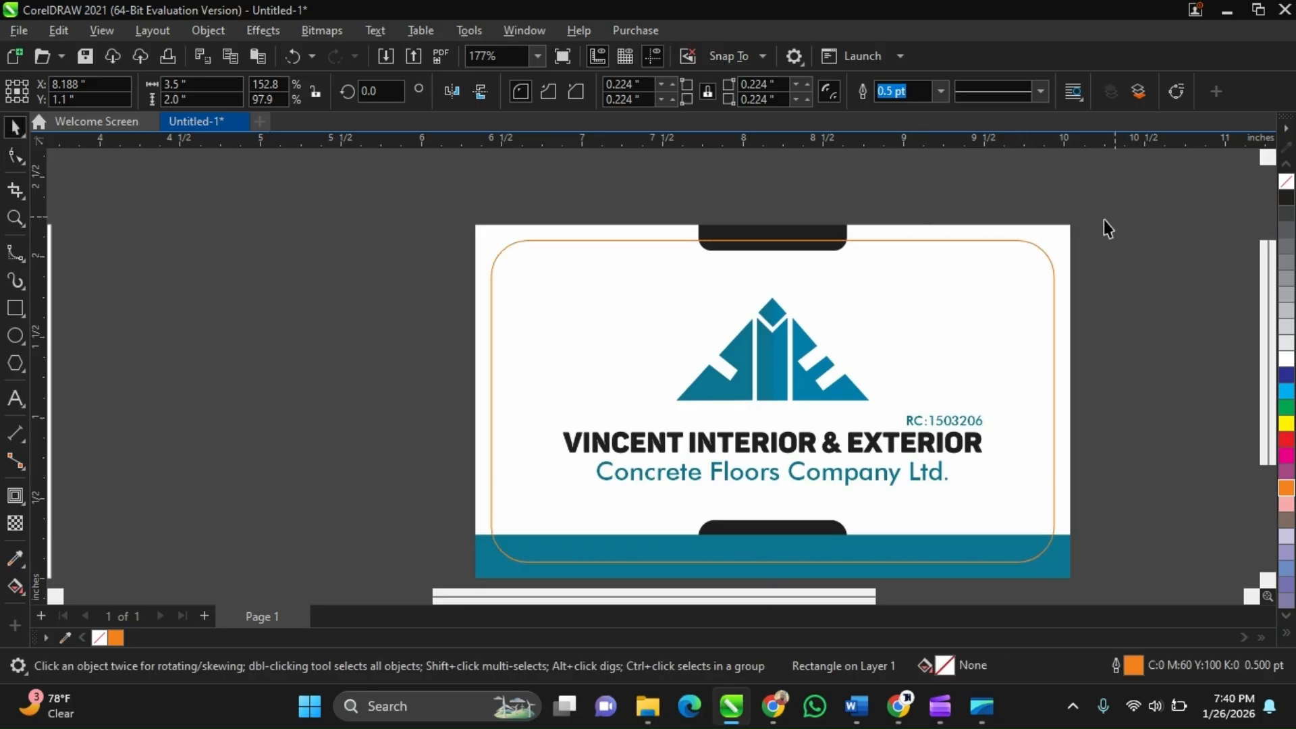
Zoom around to inspect the framed front card image and the back card image
{"action": "left_click", "coordinate": [1103, 220]}
{"action": "scroll", "coordinate": [874, 264], "scroll_direction": "up", "scroll_amount": 1}
{"action": "scroll", "coordinate": [769, 297], "scroll_direction": "down", "scroll_amount": 2}
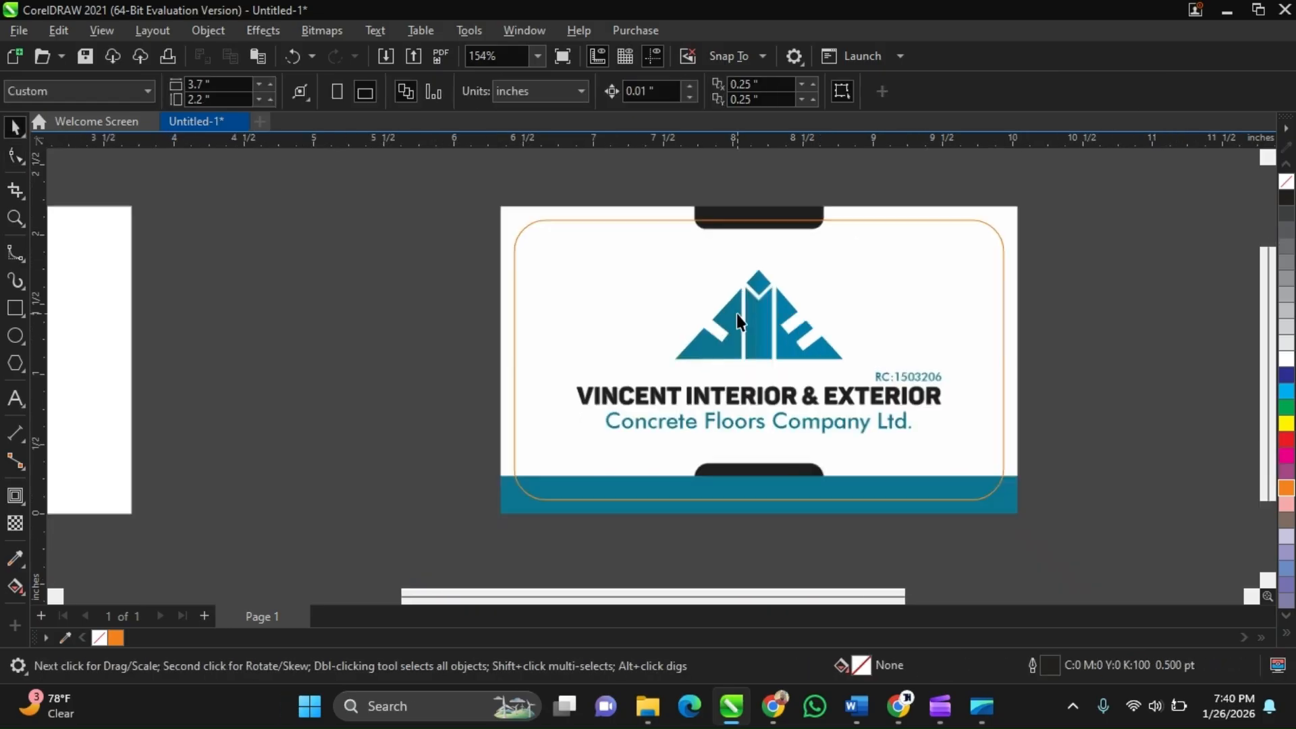
{"action": "left_click", "coordinate": [832, 245]}
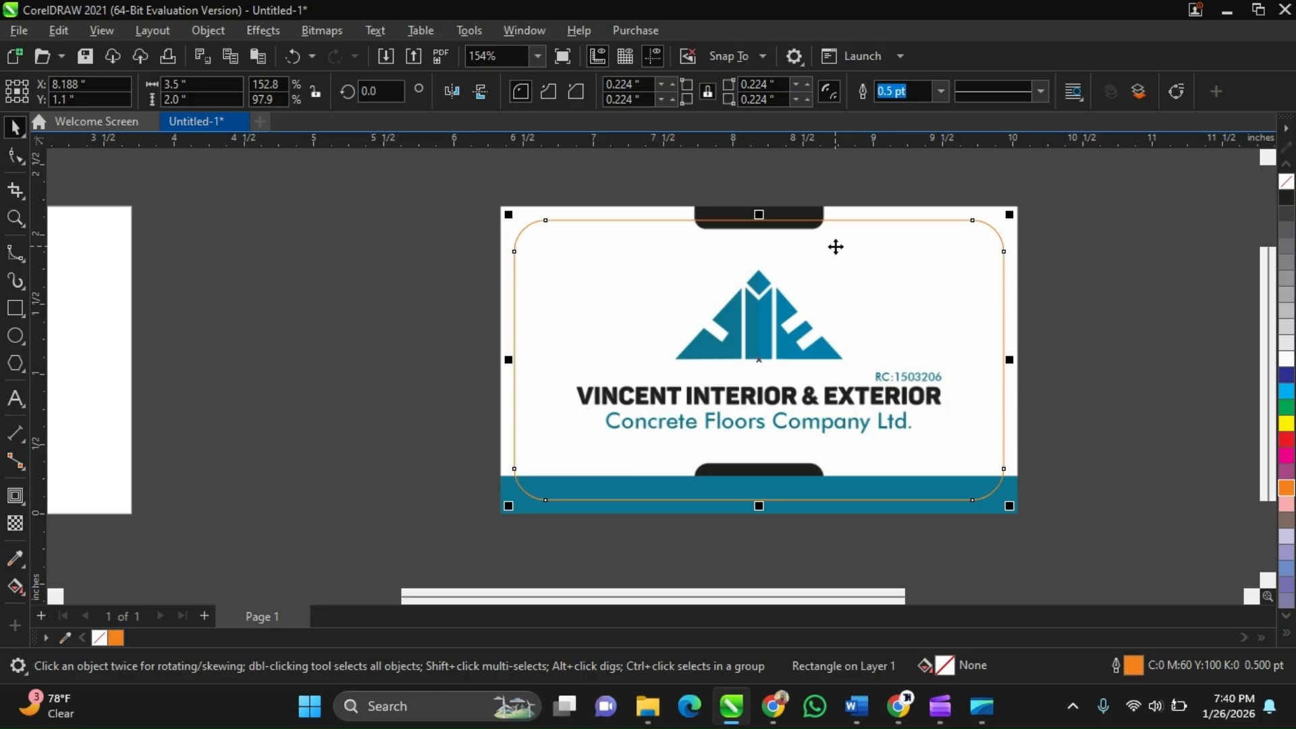
{"action": "left_click", "coordinate": [799, 191]}
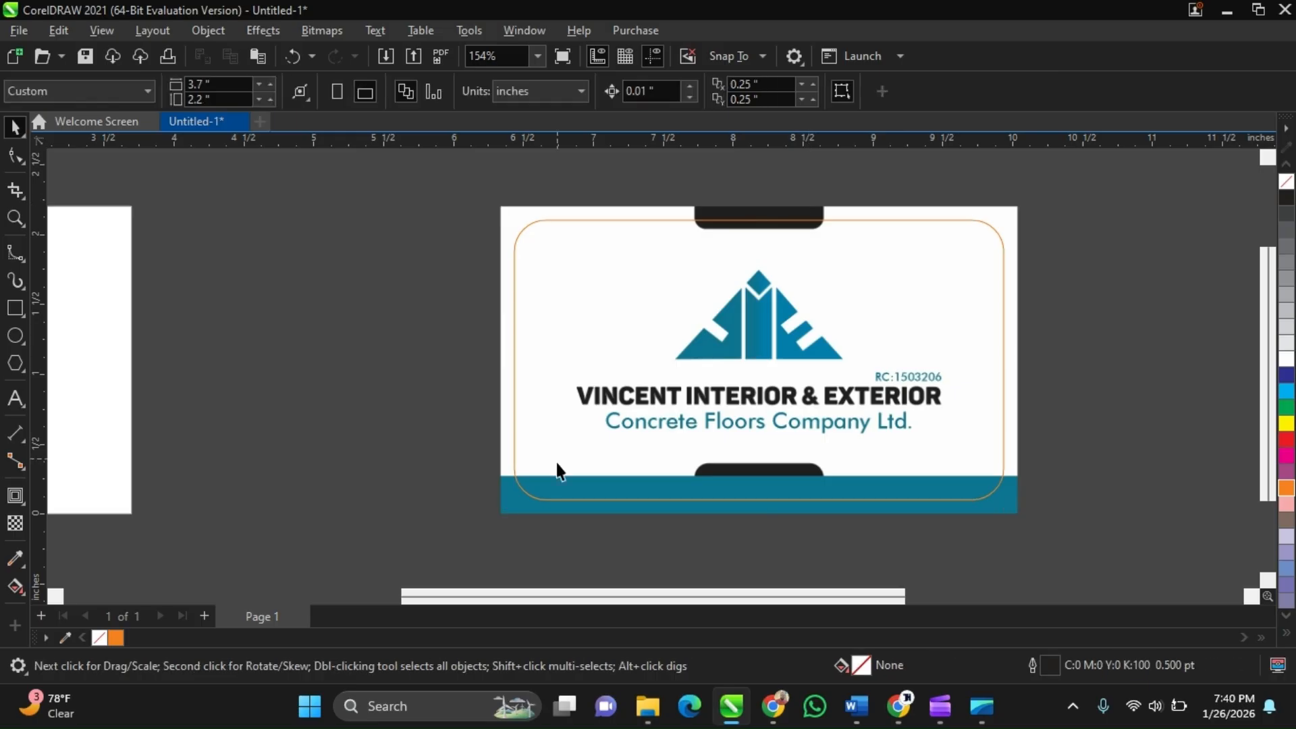
{"action": "scroll", "coordinate": [569, 499], "scroll_direction": "up", "scroll_amount": 1}
{"action": "scroll", "coordinate": [568, 500], "scroll_direction": "down", "scroll_amount": 2}
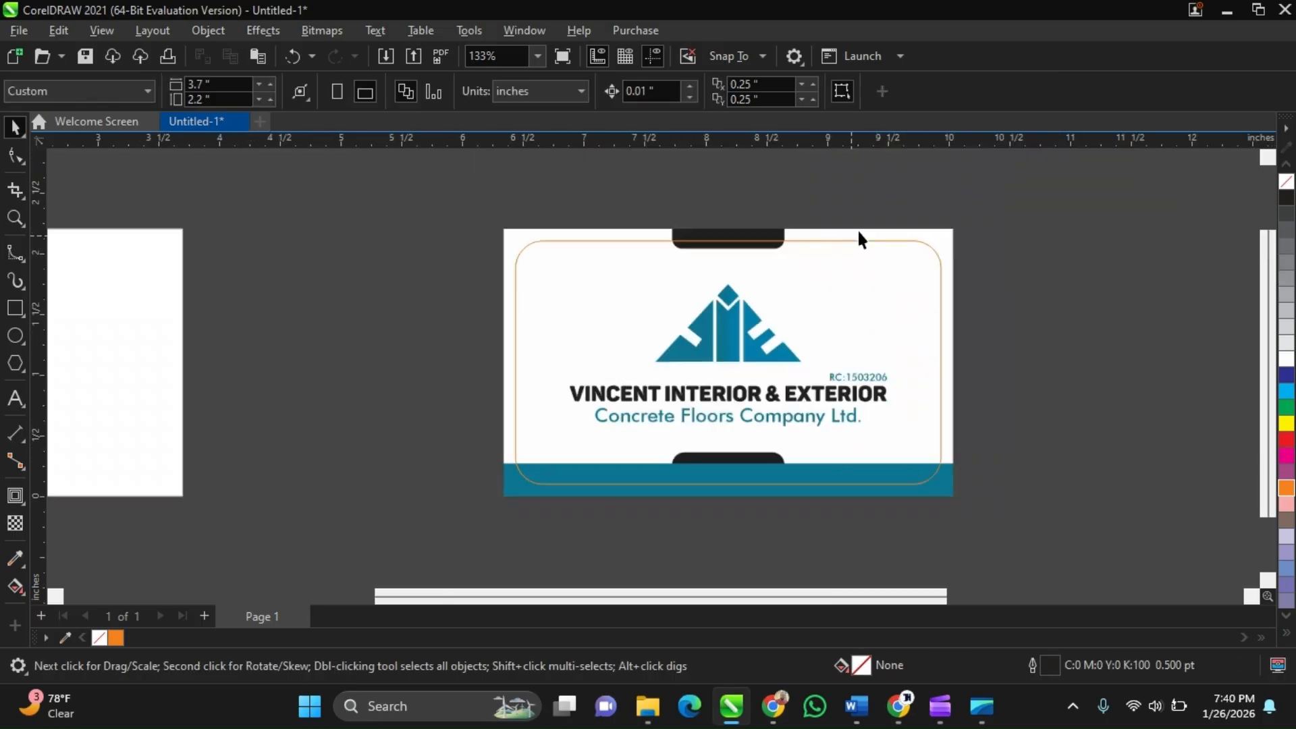
{"action": "left_click", "coordinate": [936, 234]}
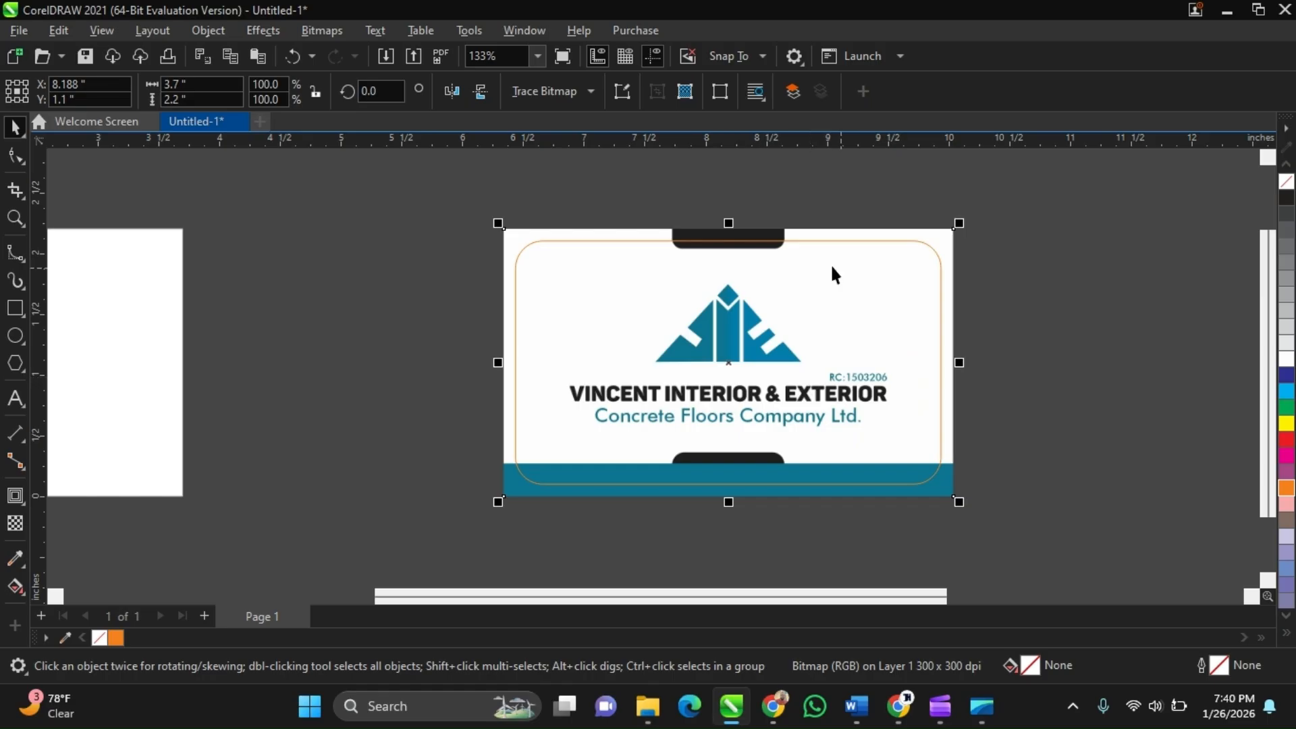
{"action": "scroll", "coordinate": [735, 213], "scroll_direction": "down", "scroll_amount": 3}
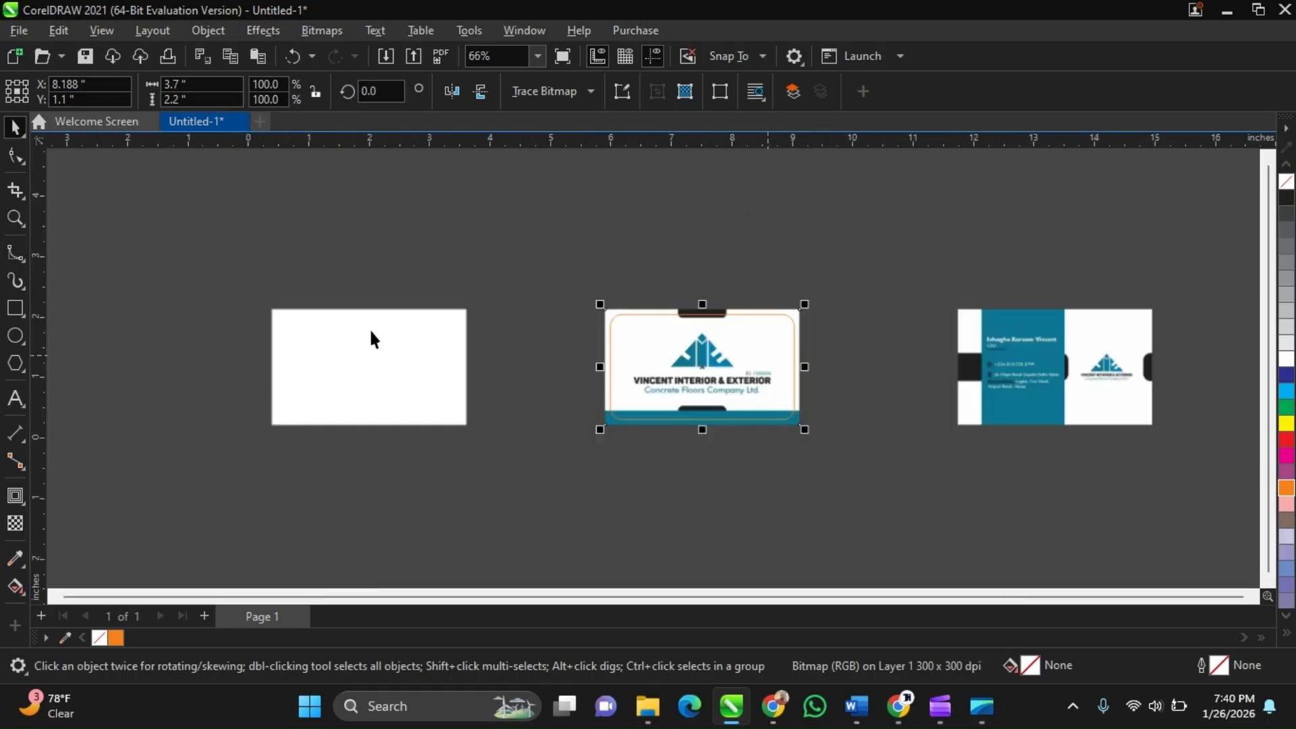
{"action": "scroll", "coordinate": [990, 360], "scroll_direction": "up", "scroll_amount": 1}
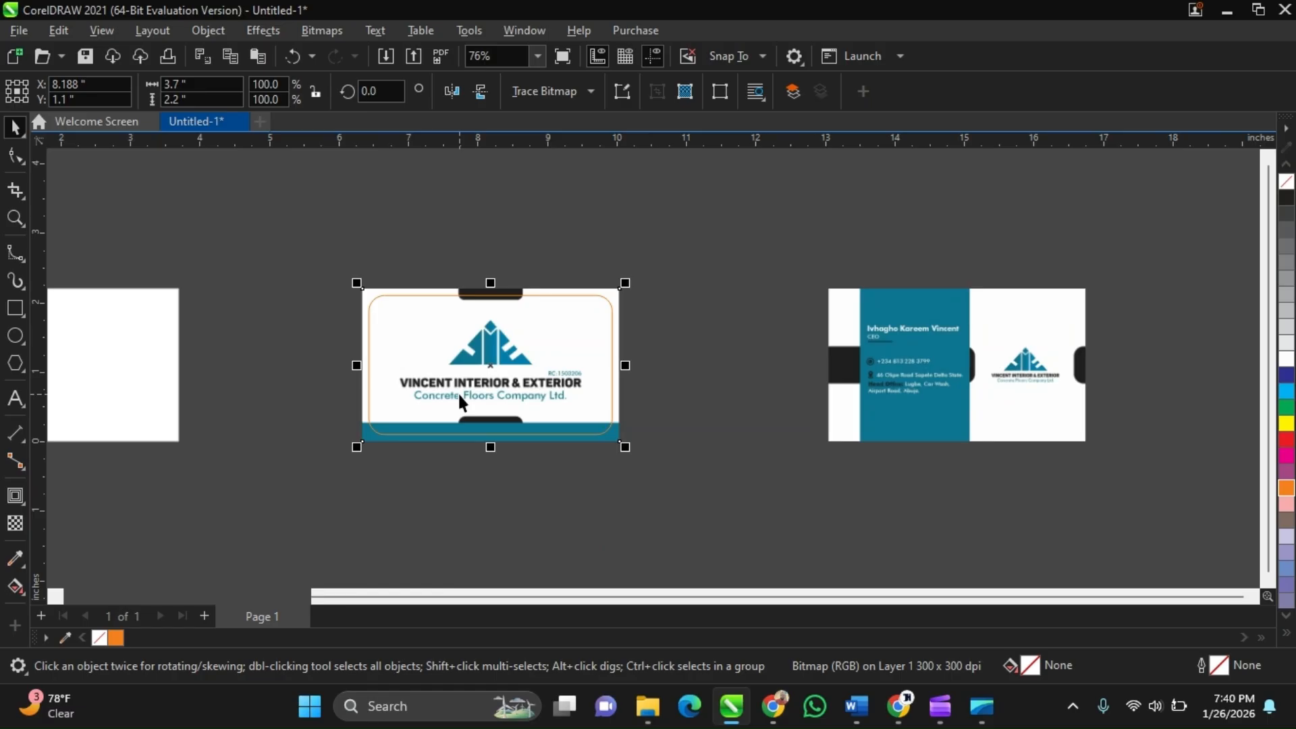
{"action": "scroll", "coordinate": [520, 402], "scroll_direction": "up", "scroll_amount": 1}
{"action": "scroll", "coordinate": [655, 413], "scroll_direction": "down", "scroll_amount": 1}
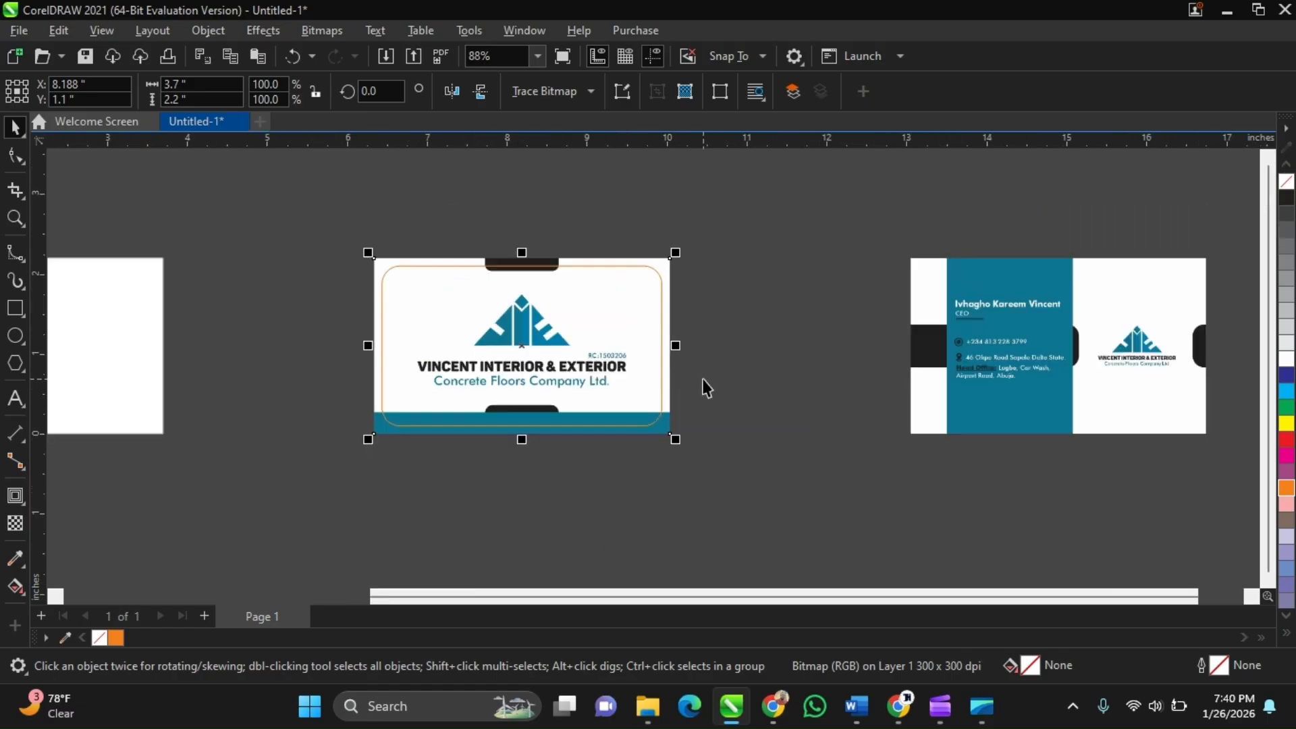
{"action": "left_click", "coordinate": [705, 388]}
{"action": "scroll", "coordinate": [661, 368], "scroll_direction": "down", "scroll_amount": 1}
{"action": "left_click", "coordinate": [702, 311]}
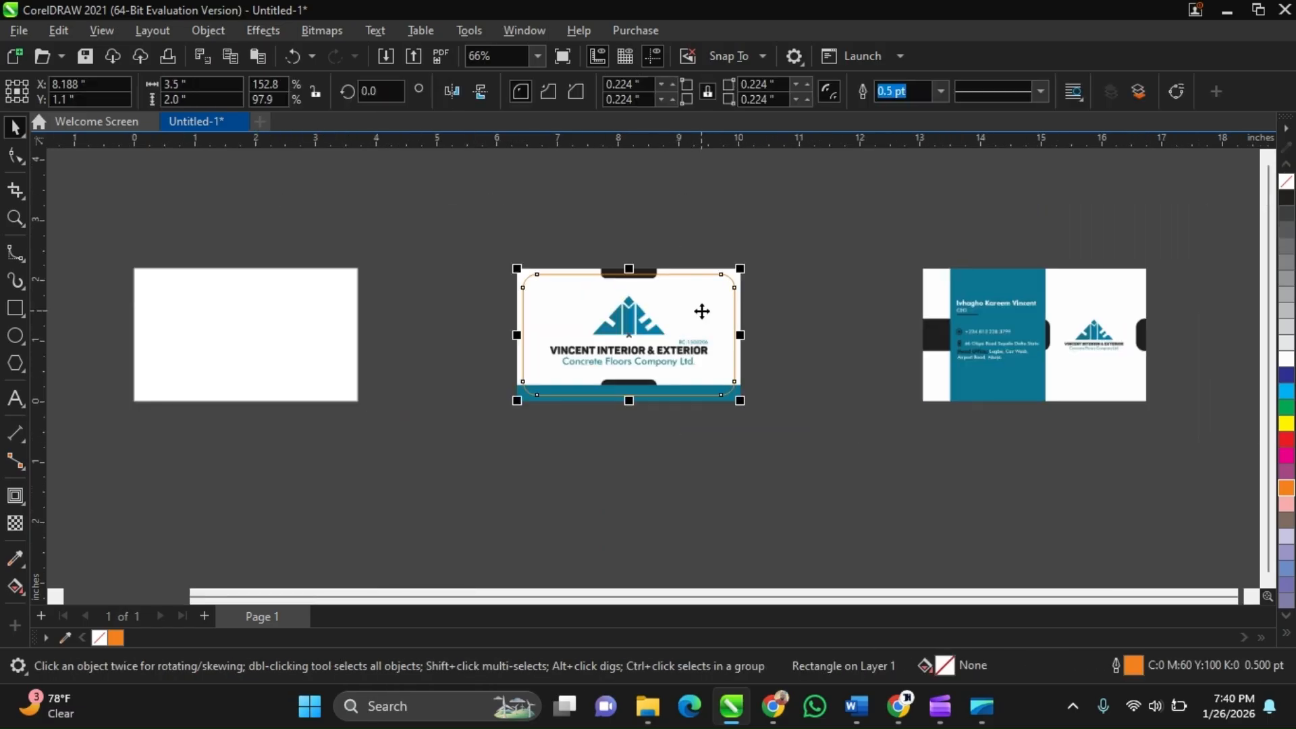
{"action": "left_click", "coordinate": [615, 303]}
{"action": "scroll", "coordinate": [470, 298], "scroll_direction": "down", "scroll_amount": 1}
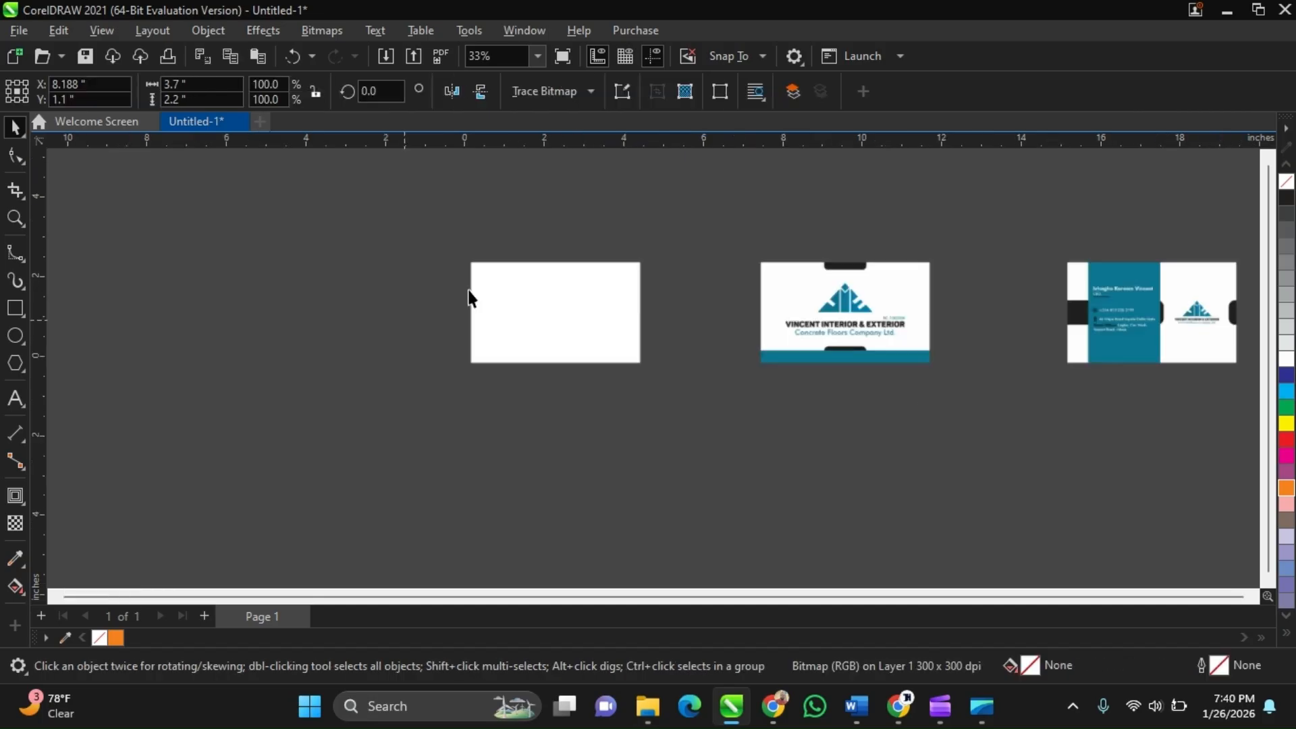
{"action": "scroll", "coordinate": [471, 298], "scroll_direction": "up", "scroll_amount": 2}
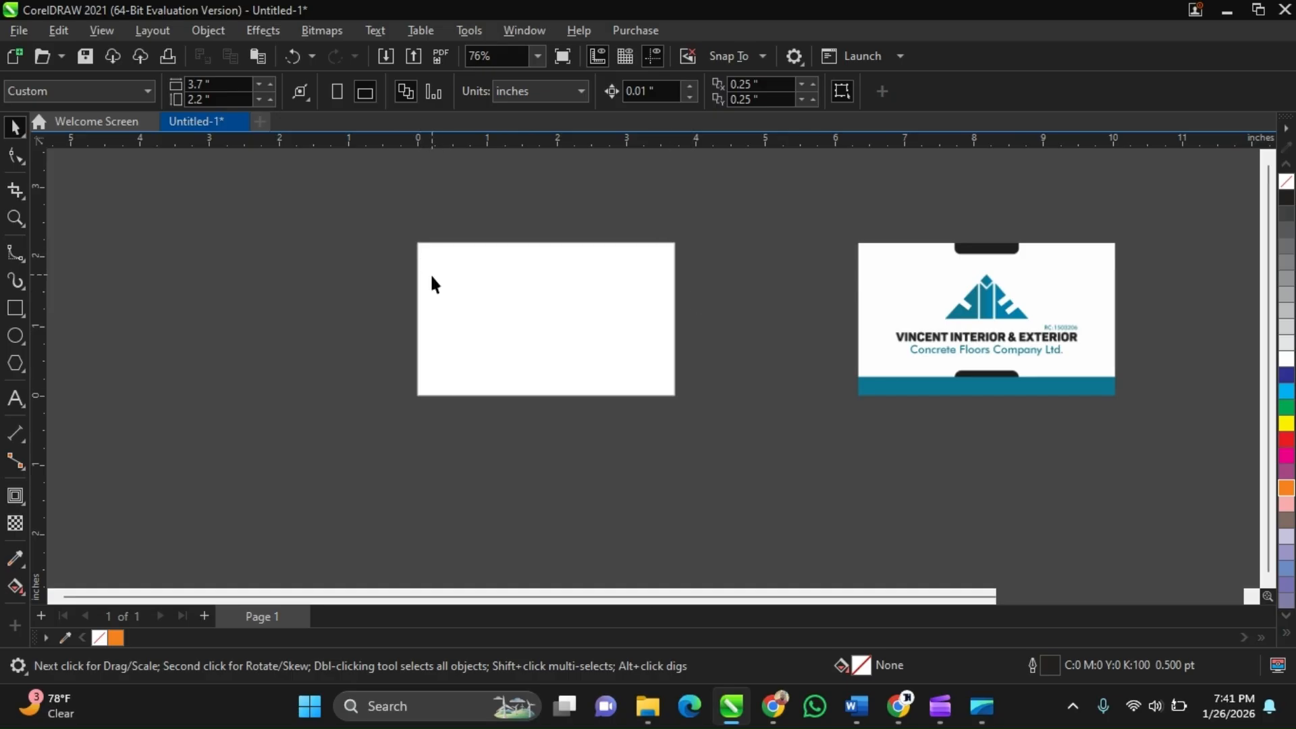
Draw a new rectangle beside the page and set it to 3.7 by 2.2 inches
{"action": "left_click", "coordinate": [15, 309]}
{"action": "left_click_drag", "start_coordinate": [121, 245], "coordinate": [375, 395]}
{"action": "key", "text": "space"}
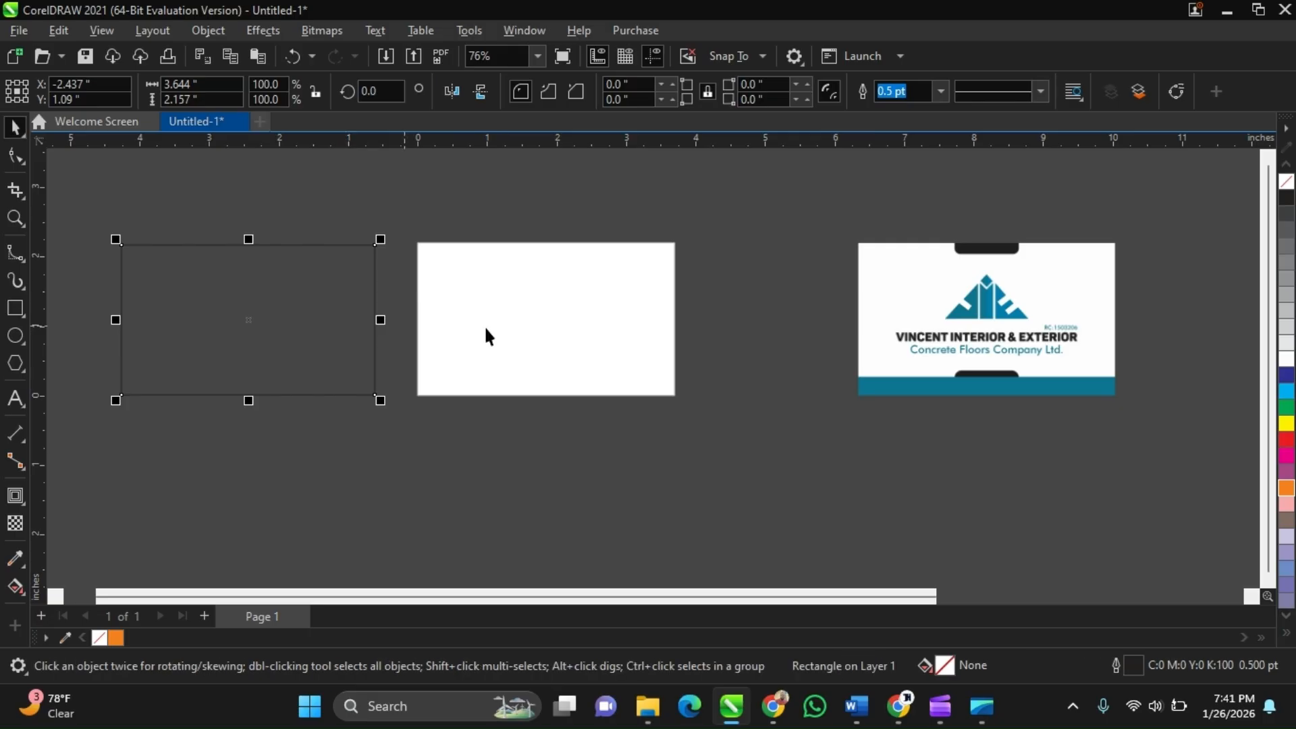
{"action": "left_click", "coordinate": [141, 87]}
{"action": "type", "text": "3.7"}
{"action": "key", "text": "Tab"}
{"action": "type", "text": "2.2"}
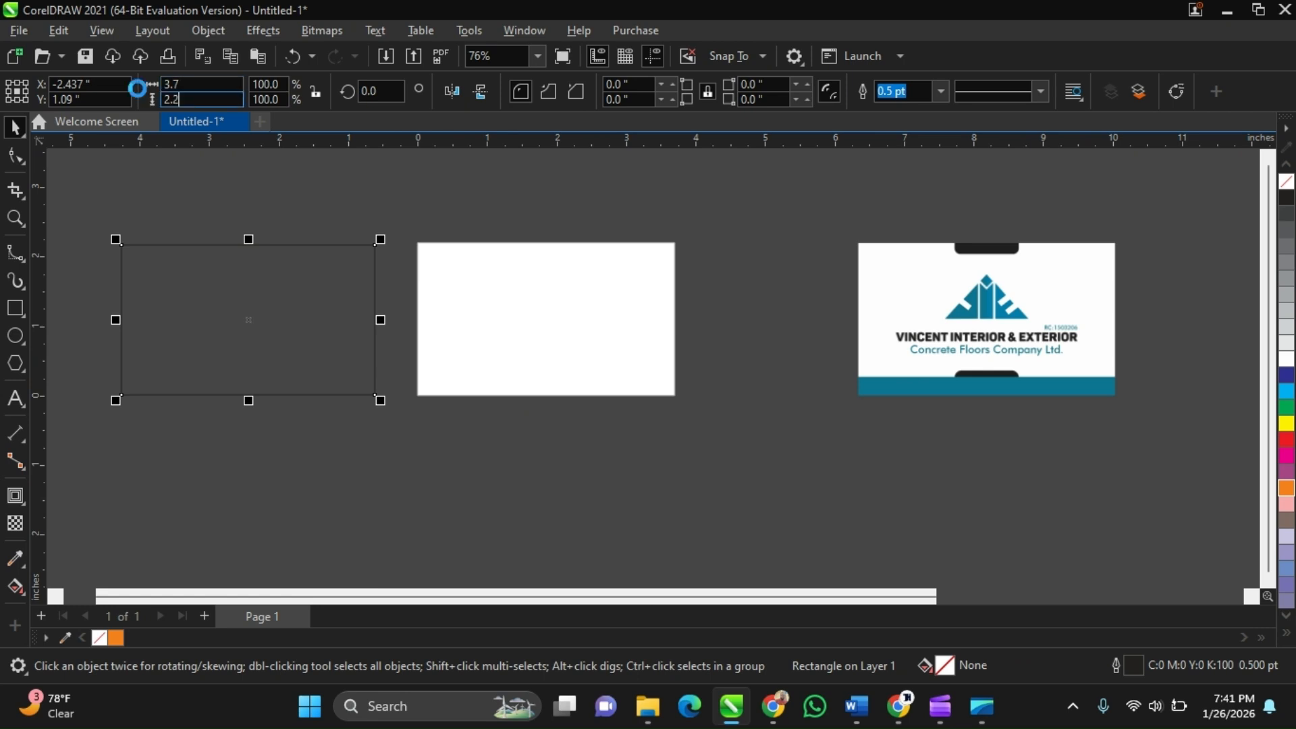
{"action": "key", "text": "Return"}
Move the new rectangle onto the blank card-sized page
{"action": "scroll", "coordinate": [257, 314], "scroll_direction": "up", "scroll_amount": 1}
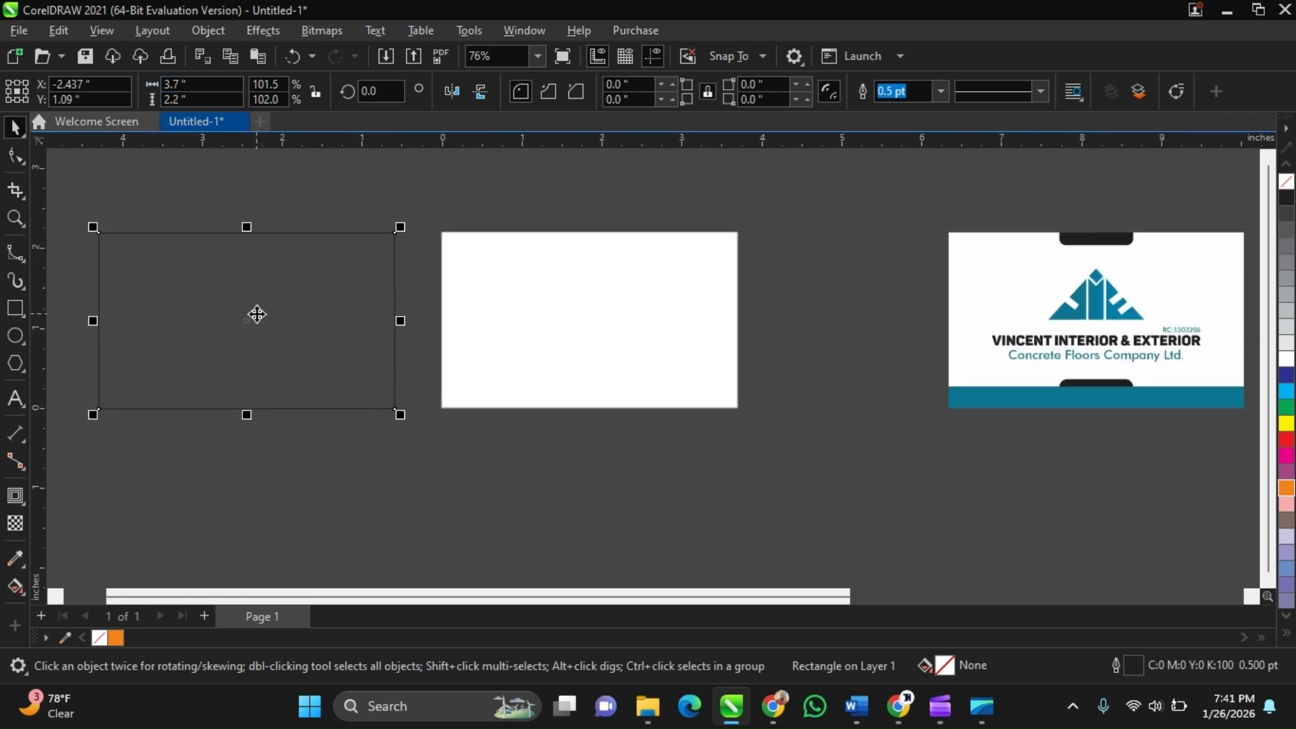
{"action": "scroll", "coordinate": [254, 320], "scroll_direction": "up", "scroll_amount": 1}
{"action": "left_click_drag", "start_coordinate": [252, 326], "coordinate": [591, 319]}
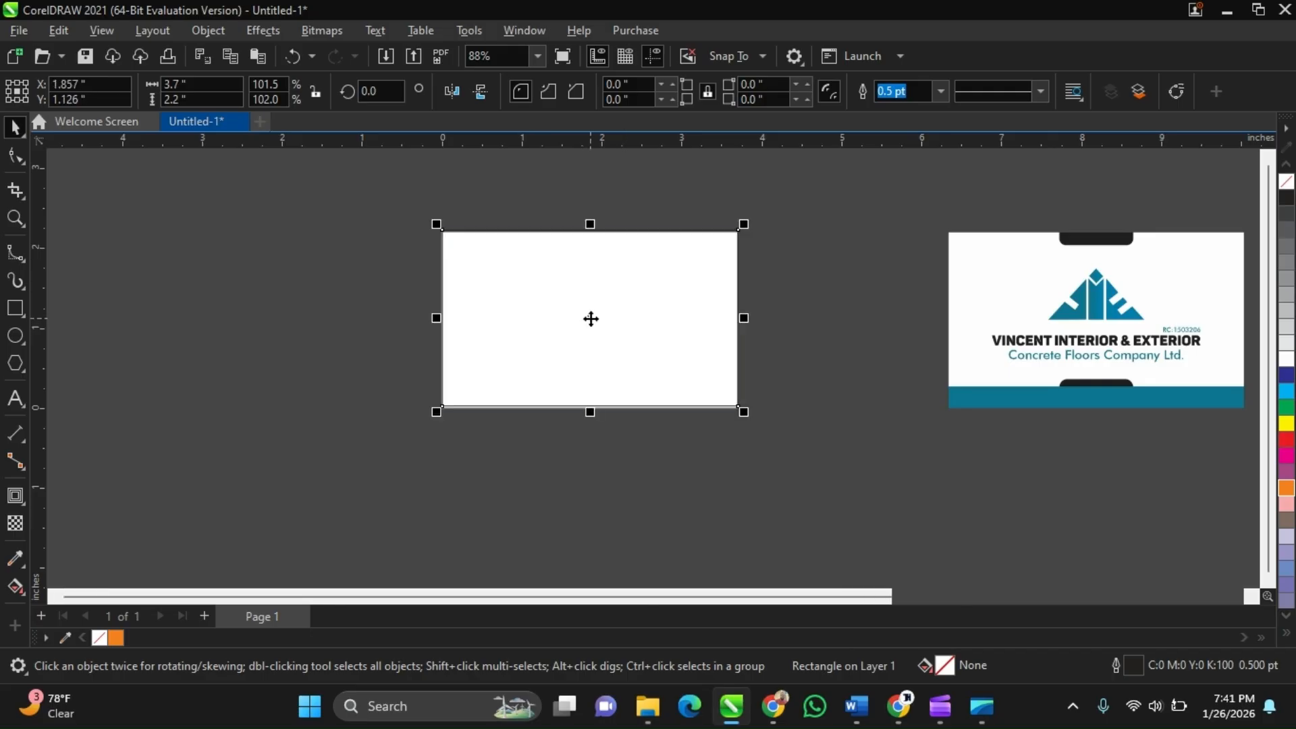
{"action": "scroll", "coordinate": [591, 319], "scroll_direction": "up", "scroll_amount": 2}
{"action": "scroll", "coordinate": [582, 342], "scroll_direction": "up", "scroll_amount": 1}
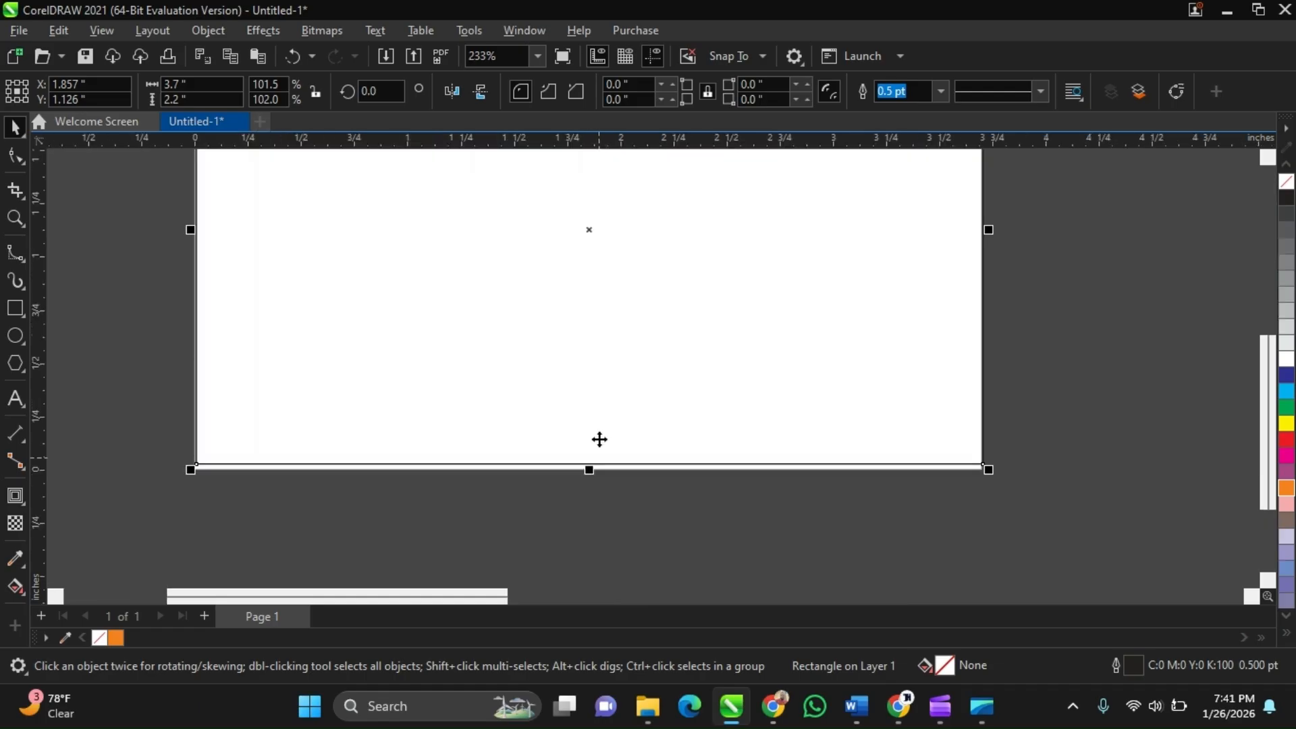
Shift the rectangle slightly lower on the card page
{"action": "scroll", "coordinate": [599, 439], "scroll_direction": "up", "scroll_amount": 1}
{"action": "scroll", "coordinate": [587, 247], "scroll_direction": "down", "scroll_amount": 1}
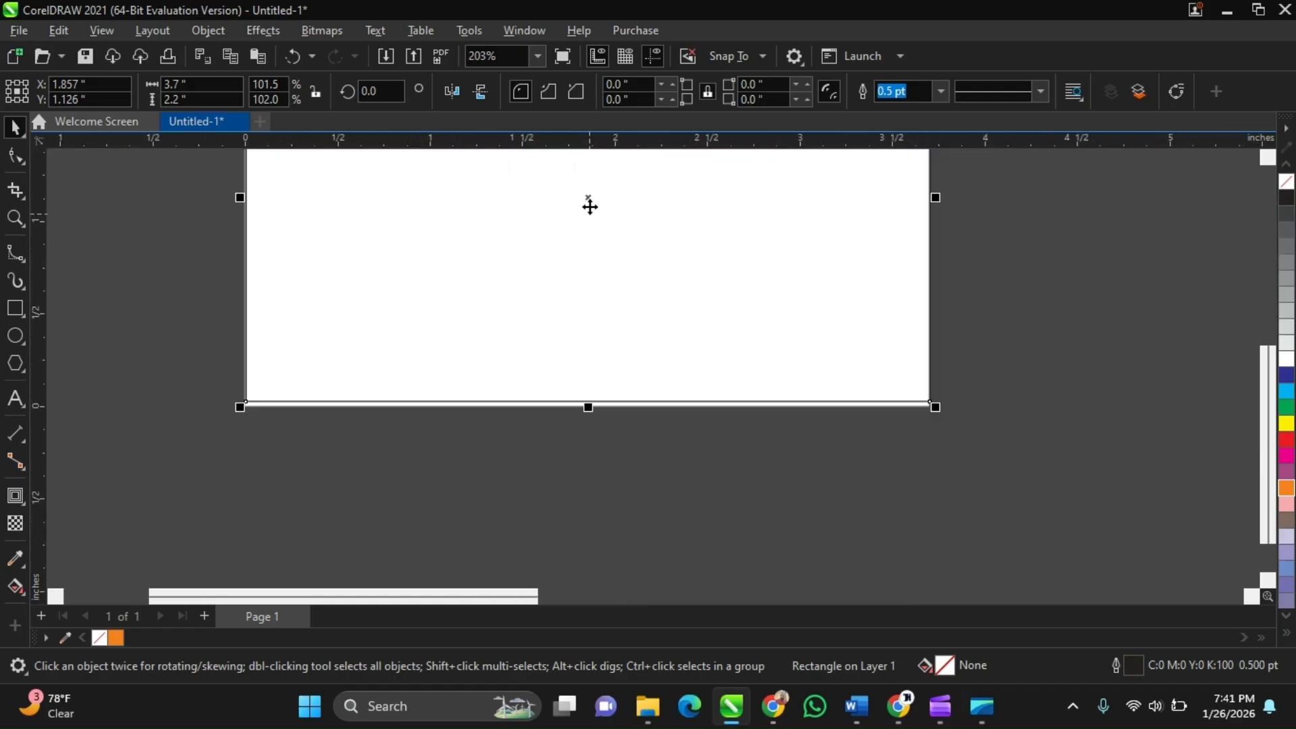
{"action": "scroll", "coordinate": [589, 207], "scroll_direction": "up", "scroll_amount": 1}
{"action": "left_click_drag", "start_coordinate": [590, 197], "coordinate": [592, 233]}
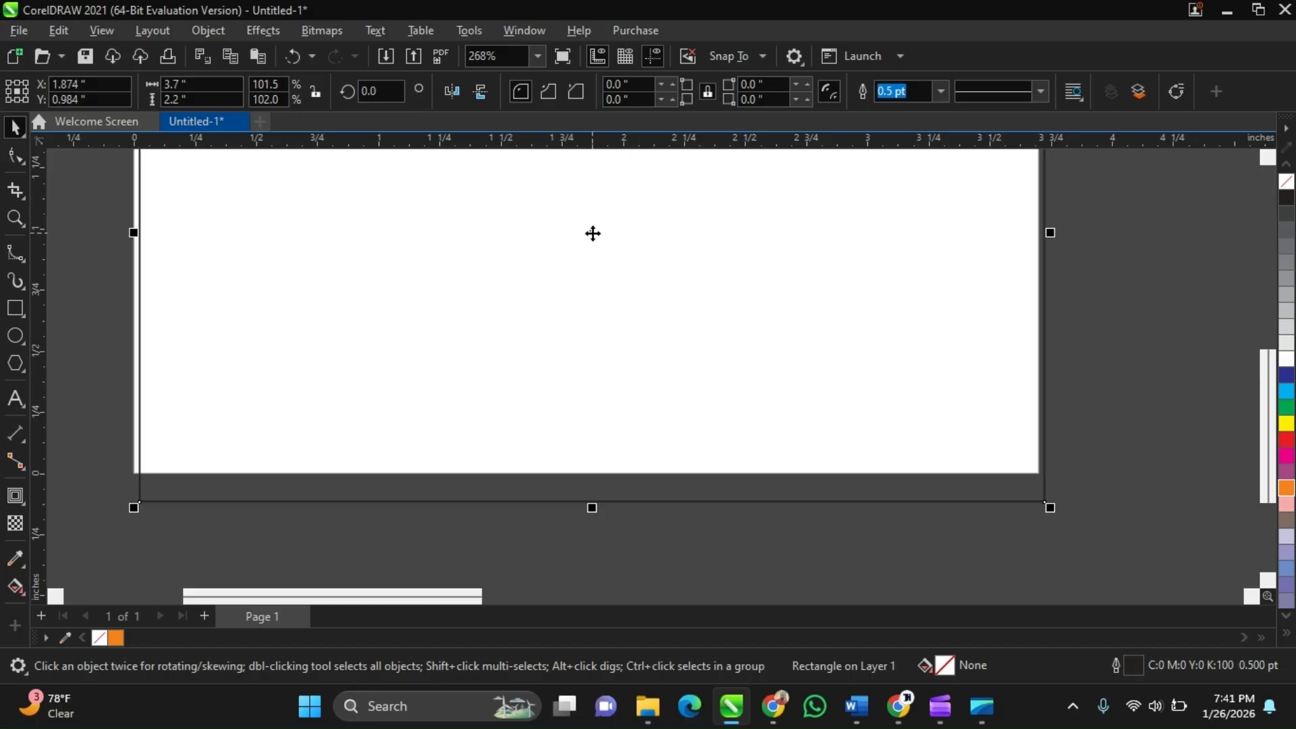
{"action": "mouse_move", "coordinate": [899, 717]}
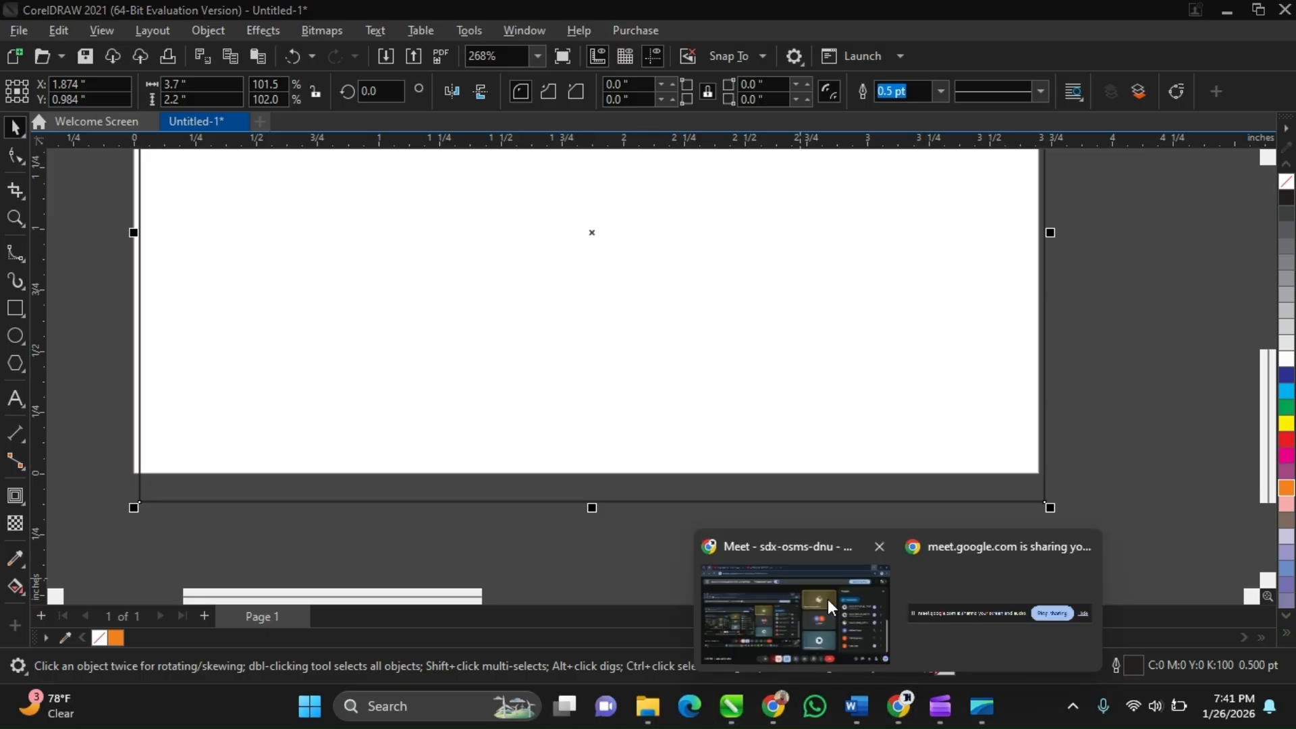
{"action": "left_click", "coordinate": [827, 598]}
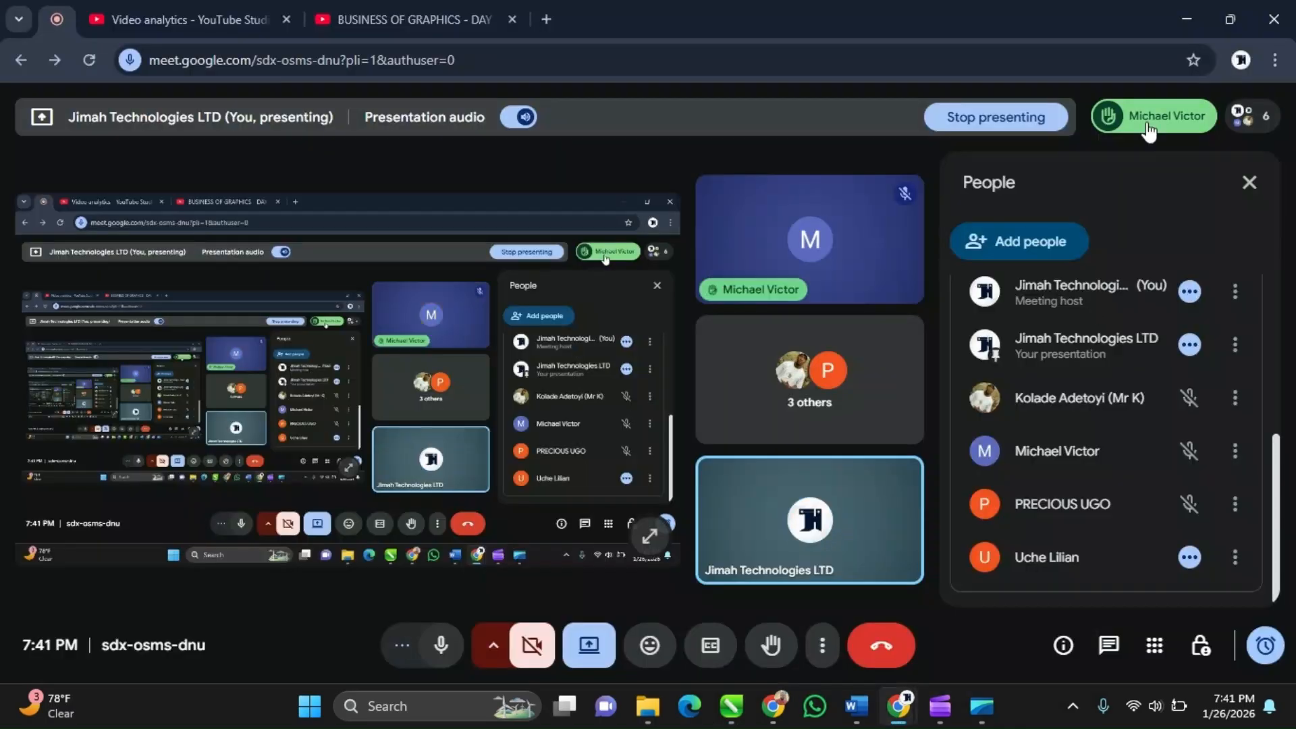
{"action": "mouse_move", "coordinate": [852, 524]}
{"action": "left_click", "coordinate": [1195, 15]}
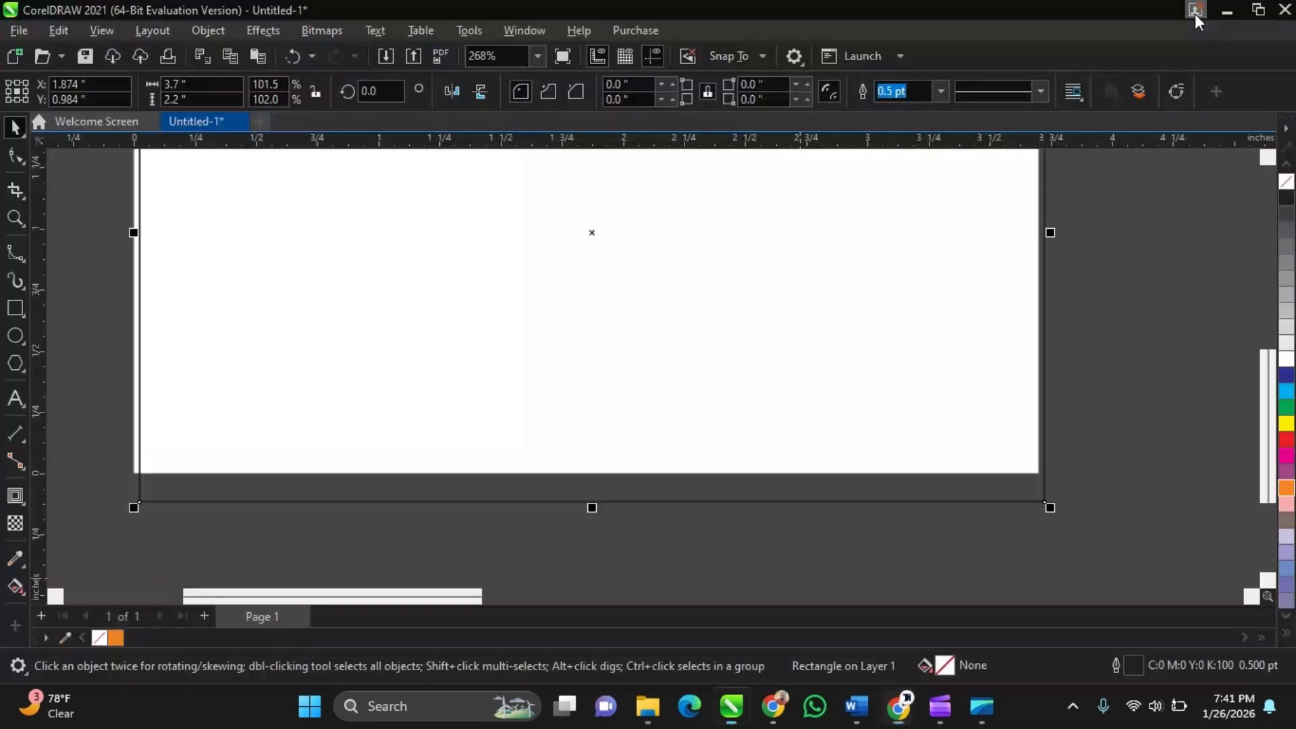
{"action": "scroll", "coordinate": [682, 510], "scroll_direction": "down", "scroll_amount": 3}
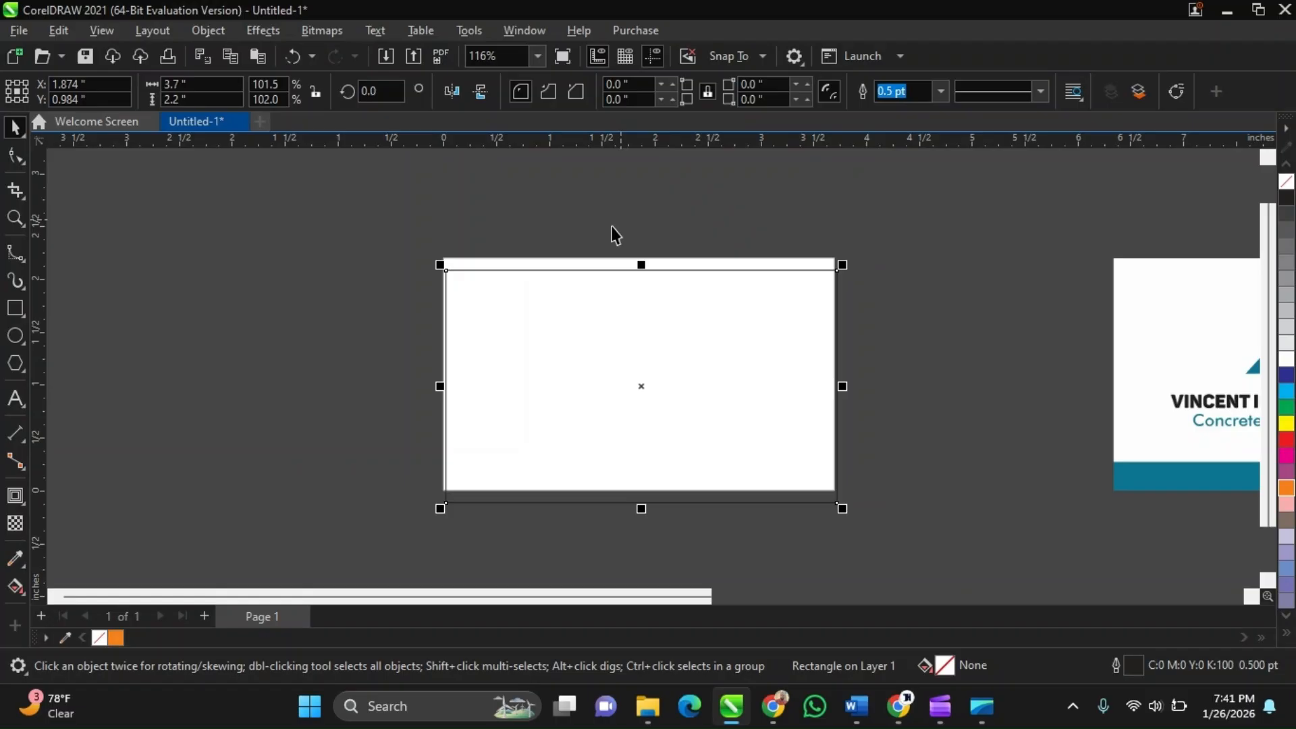
{"action": "left_click", "coordinate": [576, 194]}
{"action": "left_click", "coordinate": [564, 272]}
{"action": "left_click", "coordinate": [142, 221]}
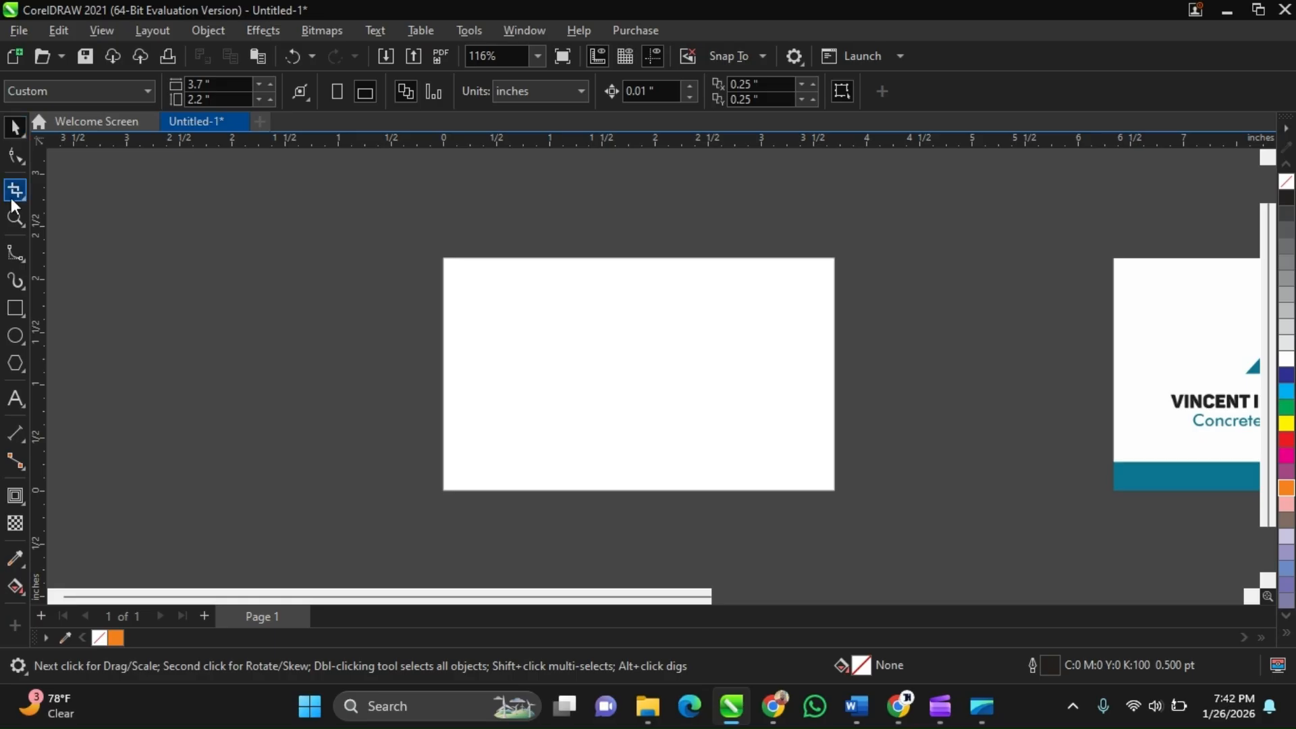
{"action": "left_click", "coordinate": [16, 311]}
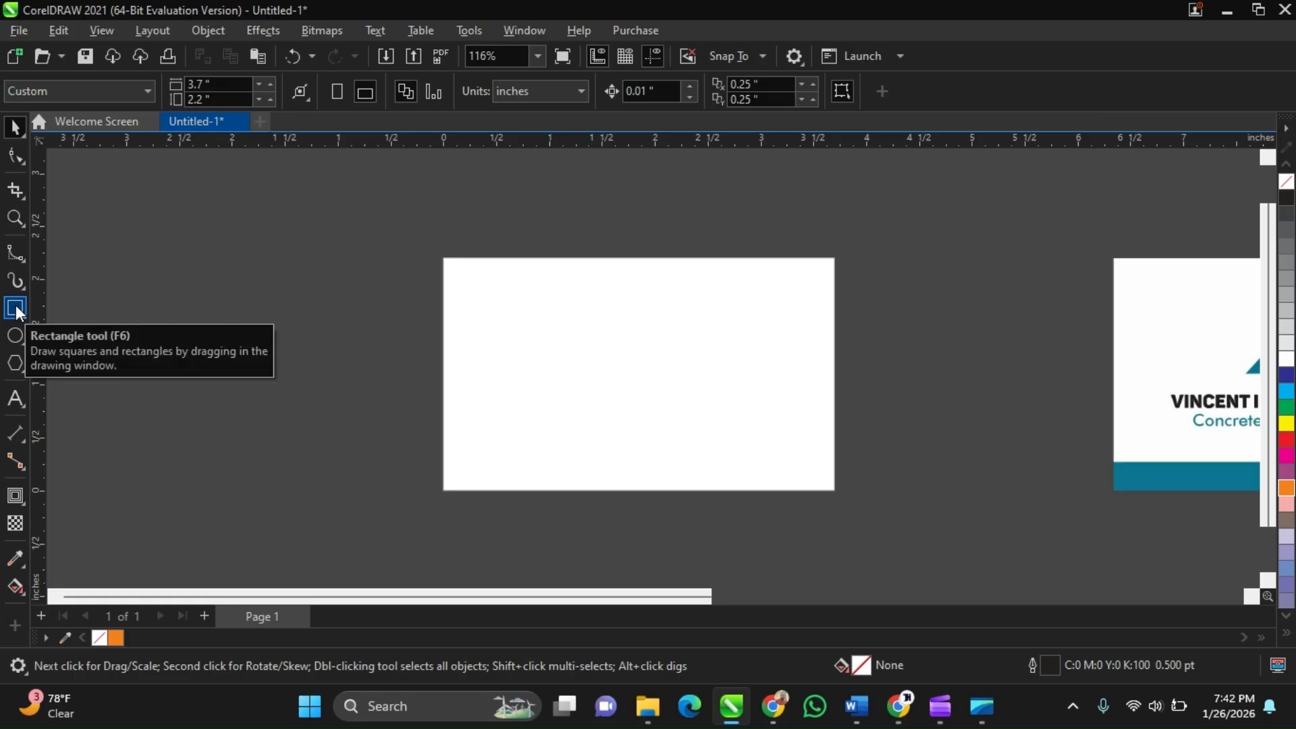
{"action": "left_click", "coordinate": [16, 311]}
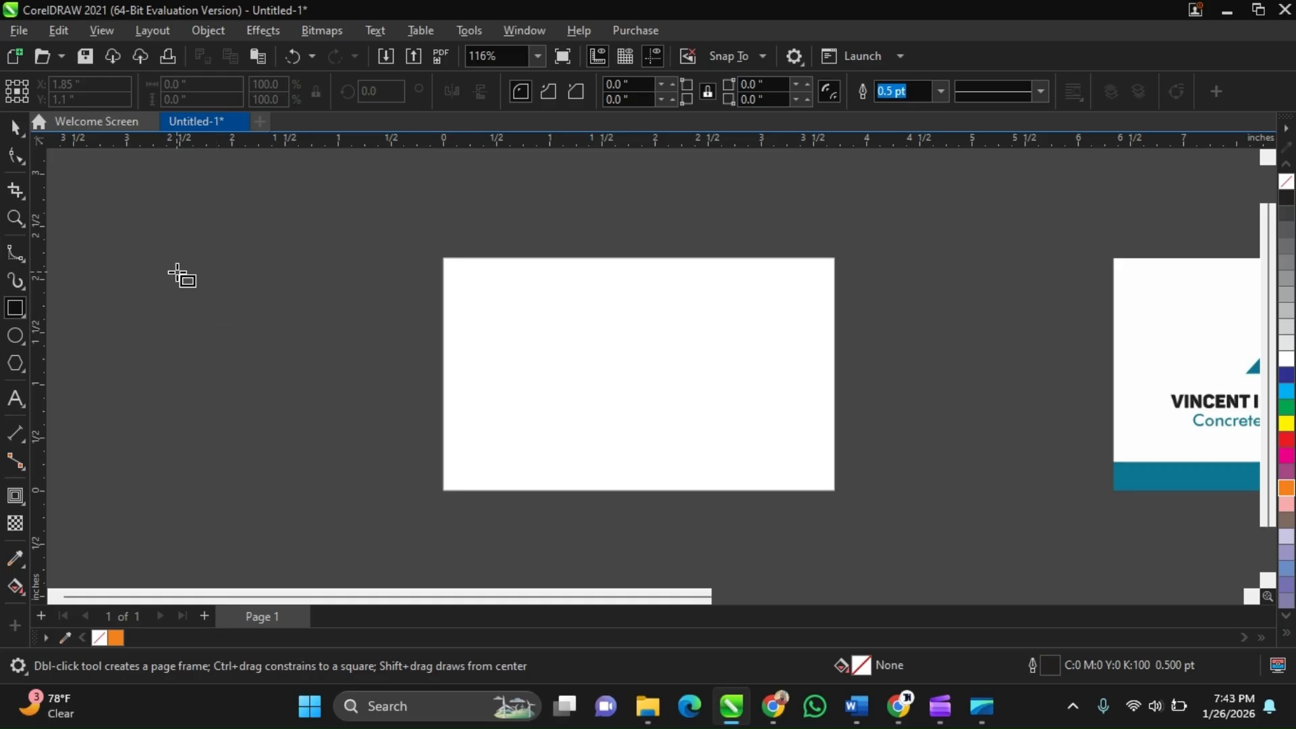
{"action": "left_click_drag", "start_coordinate": [172, 271], "coordinate": [426, 469]}
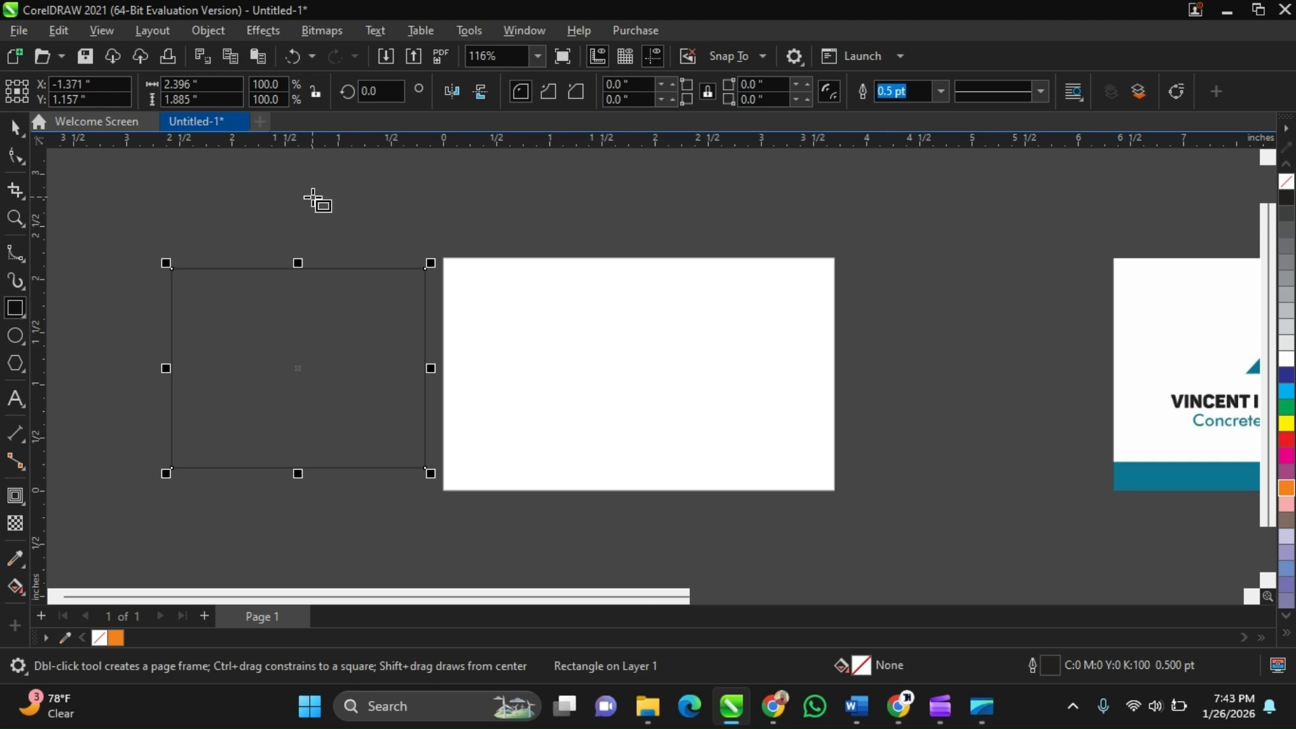
{"action": "left_click_drag", "start_coordinate": [312, 198], "coordinate": [382, 334]}
{"action": "left_click_drag", "start_coordinate": [407, 211], "coordinate": [708, 211]}
Draw a rectangle about 1 by 1.05 inches over the page's upper-left area and delete the three stray rectangles beside it
{"action": "left_click_drag", "start_coordinate": [500, 236], "coordinate": [605, 347]}
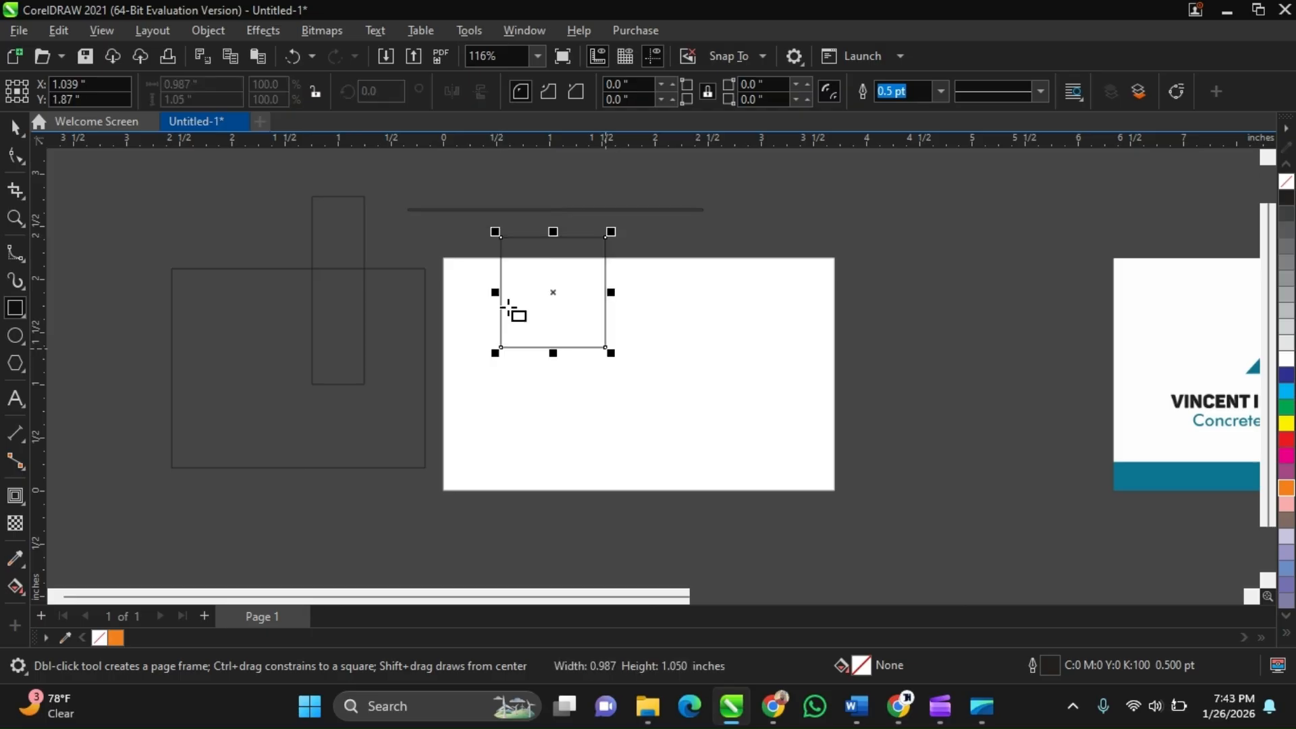
{"action": "key", "text": "space"}
{"action": "left_click", "coordinate": [352, 351]}
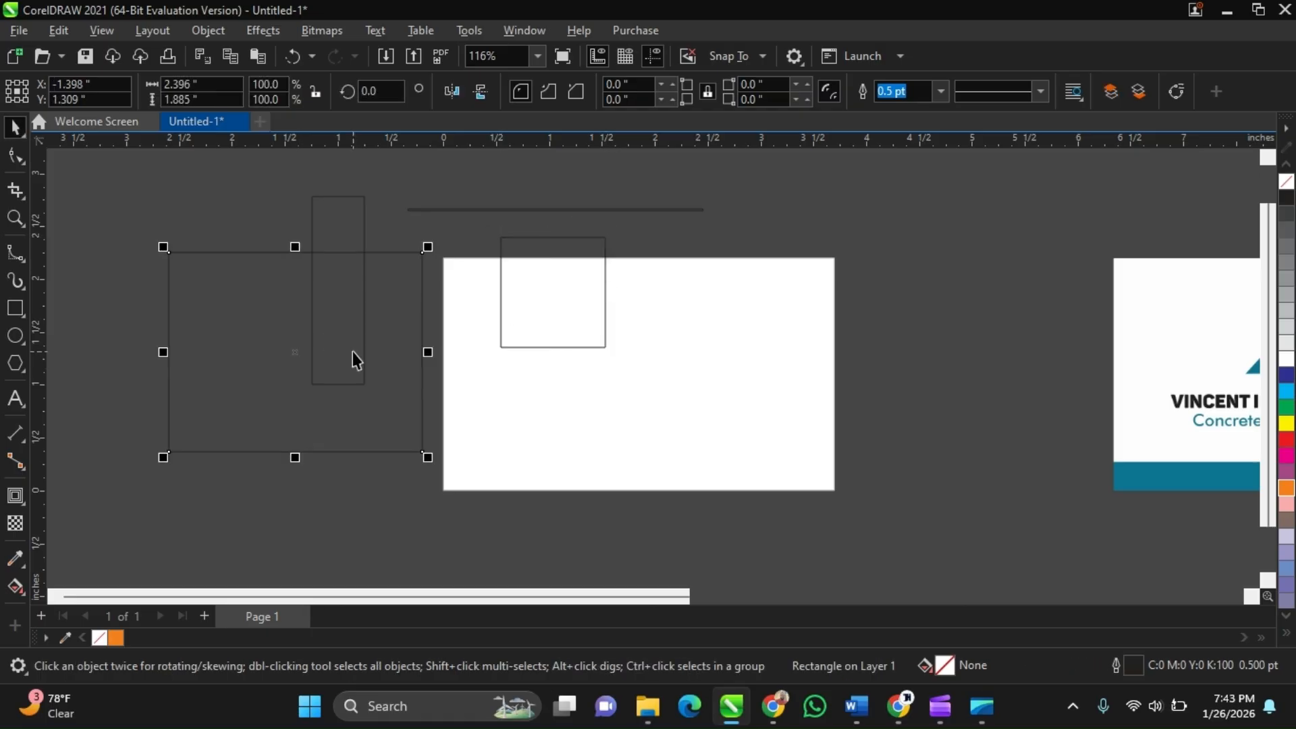
{"action": "key", "text": "Delete"}
{"action": "left_click", "coordinate": [336, 303]}
{"action": "key", "text": "Delete"}
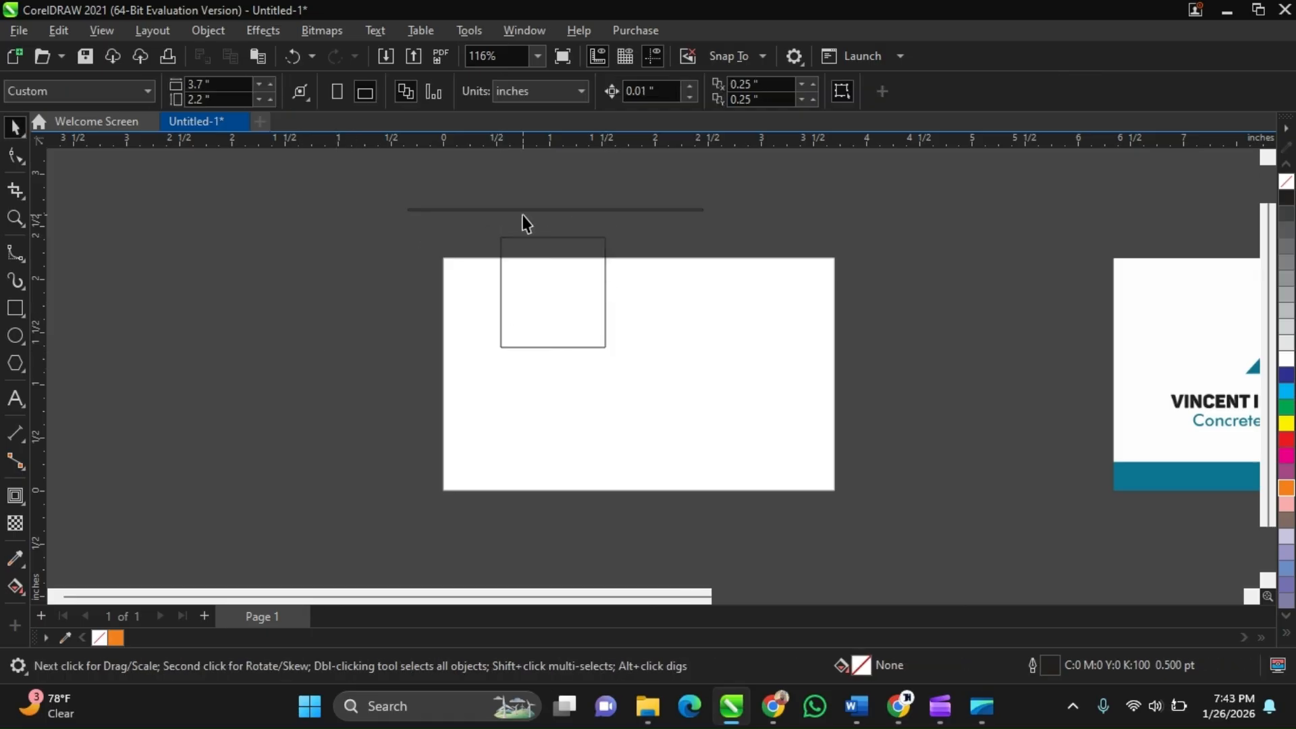
{"action": "left_click", "coordinate": [521, 214]}
{"action": "key", "text": "Delete"}
Resize the new rectangle to 3.7 by 2.2 inches
{"action": "left_click", "coordinate": [567, 276]}
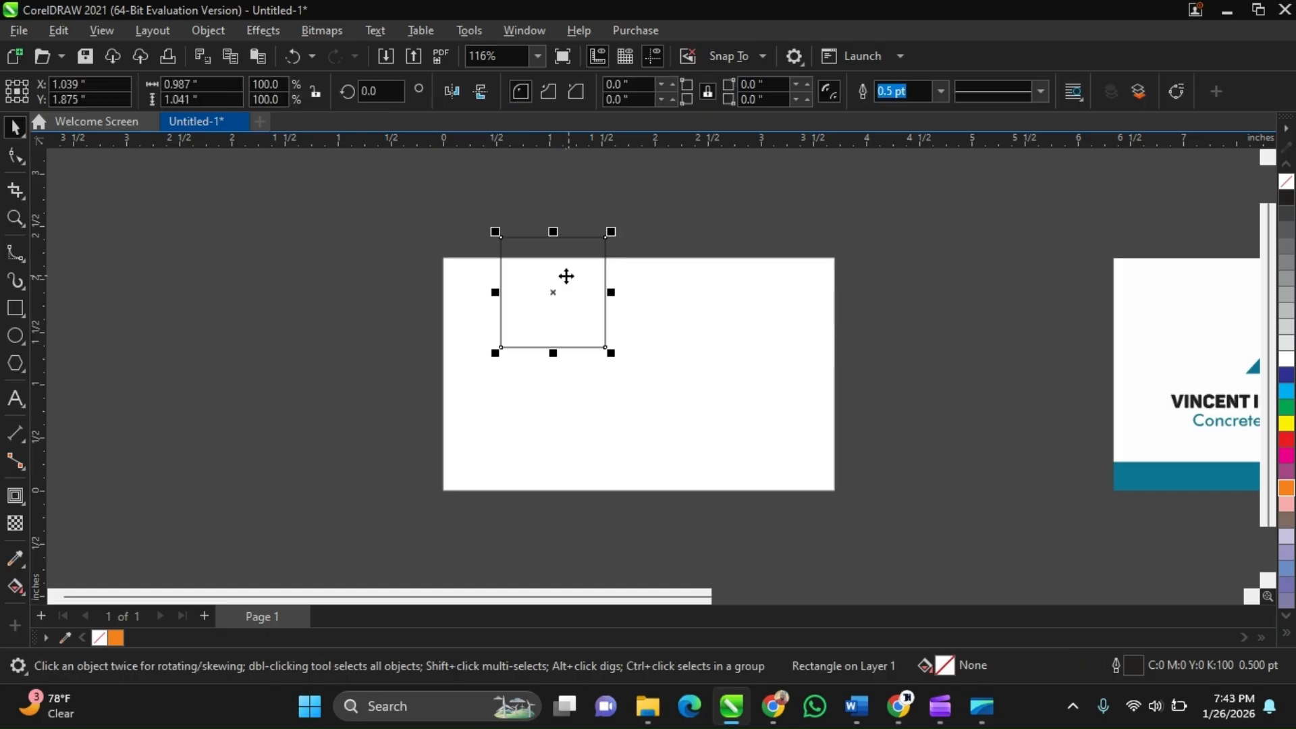
{"action": "scroll", "coordinate": [529, 320], "scroll_direction": "up", "scroll_amount": 1}
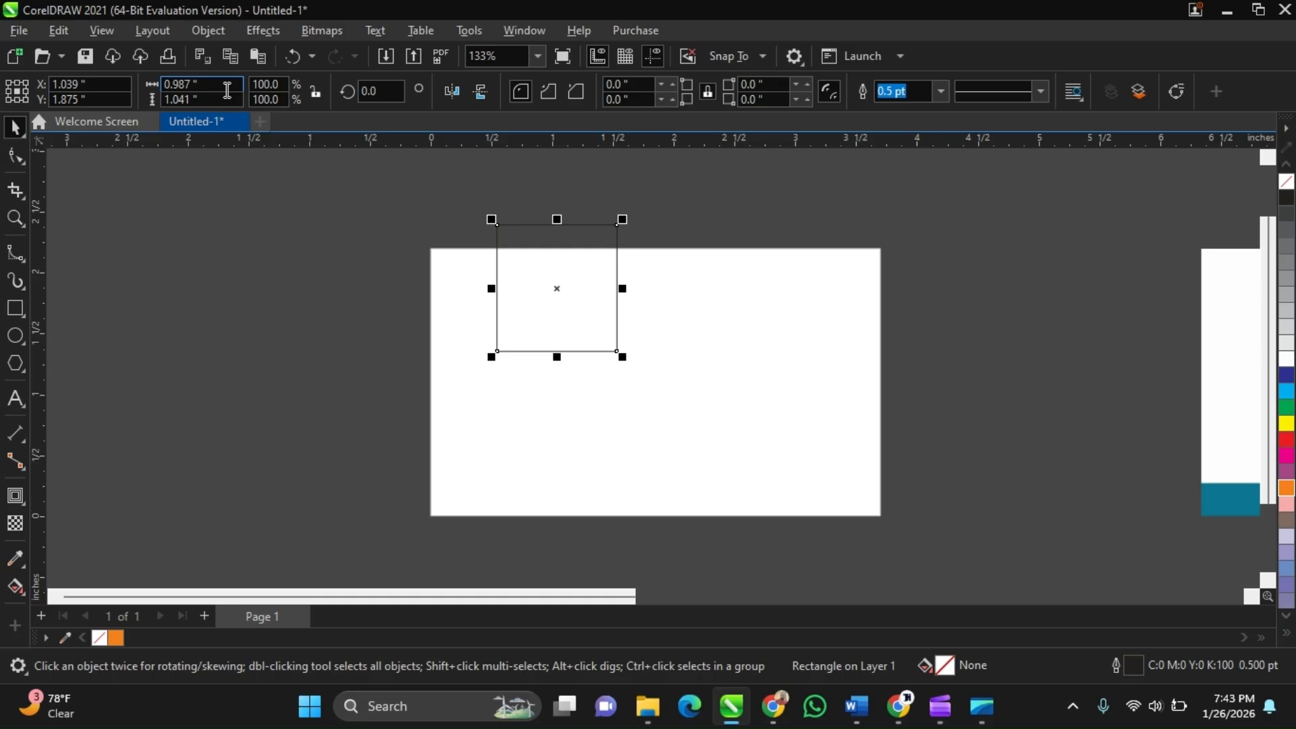
{"action": "left_click_drag", "start_coordinate": [227, 90], "coordinate": [149, 94]}
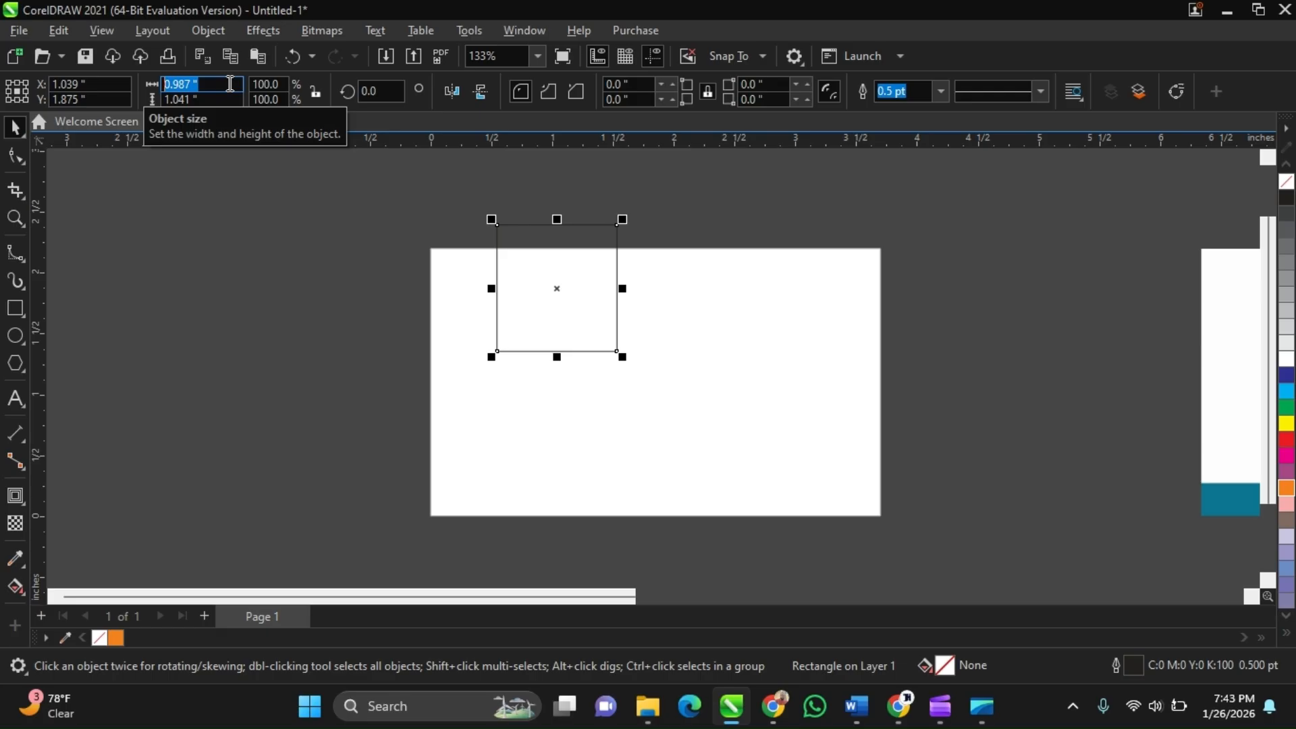
{"action": "type", "text": "3.7"}
{"action": "key", "text": "Tab"}
{"action": "type", "text": "2.2"}
{"action": "key", "text": "Return"}
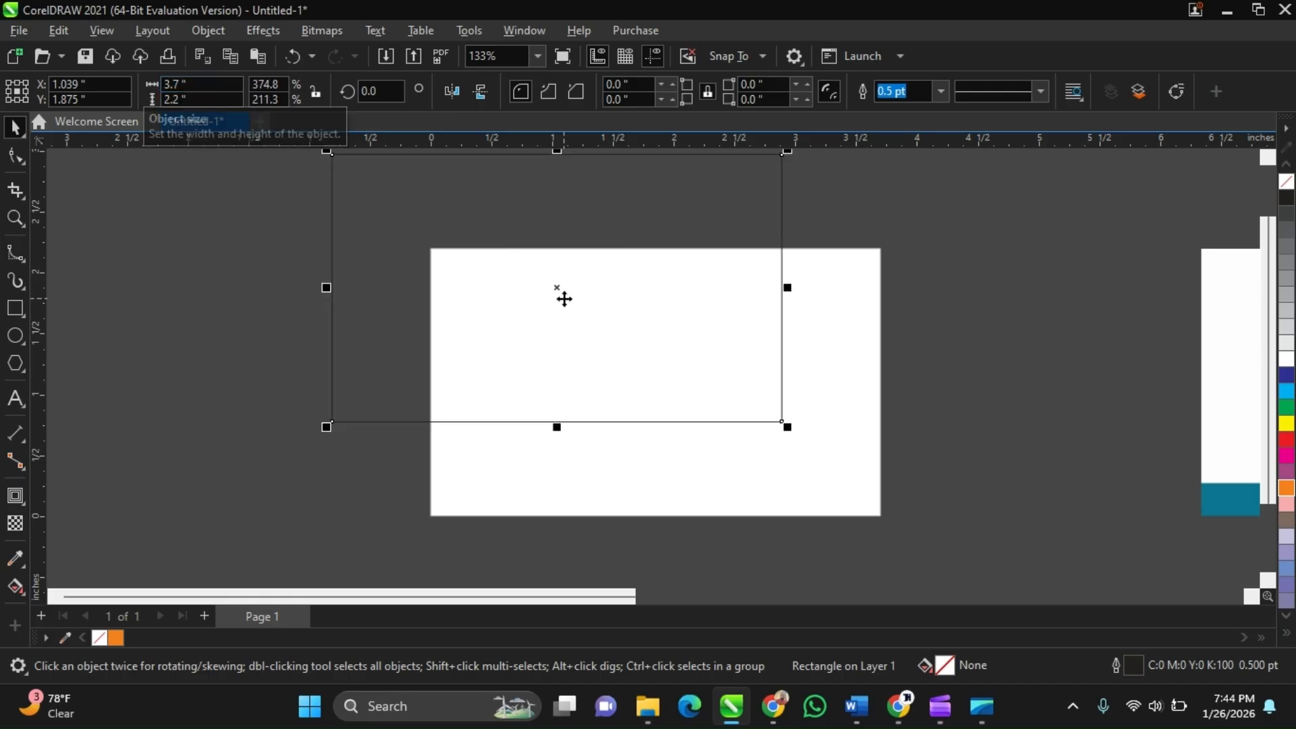
Move the rectangle off the page to its left
{"action": "scroll", "coordinate": [564, 298], "scroll_direction": "down", "scroll_amount": 1}
{"action": "scroll", "coordinate": [560, 291], "scroll_direction": "down", "scroll_amount": 1}
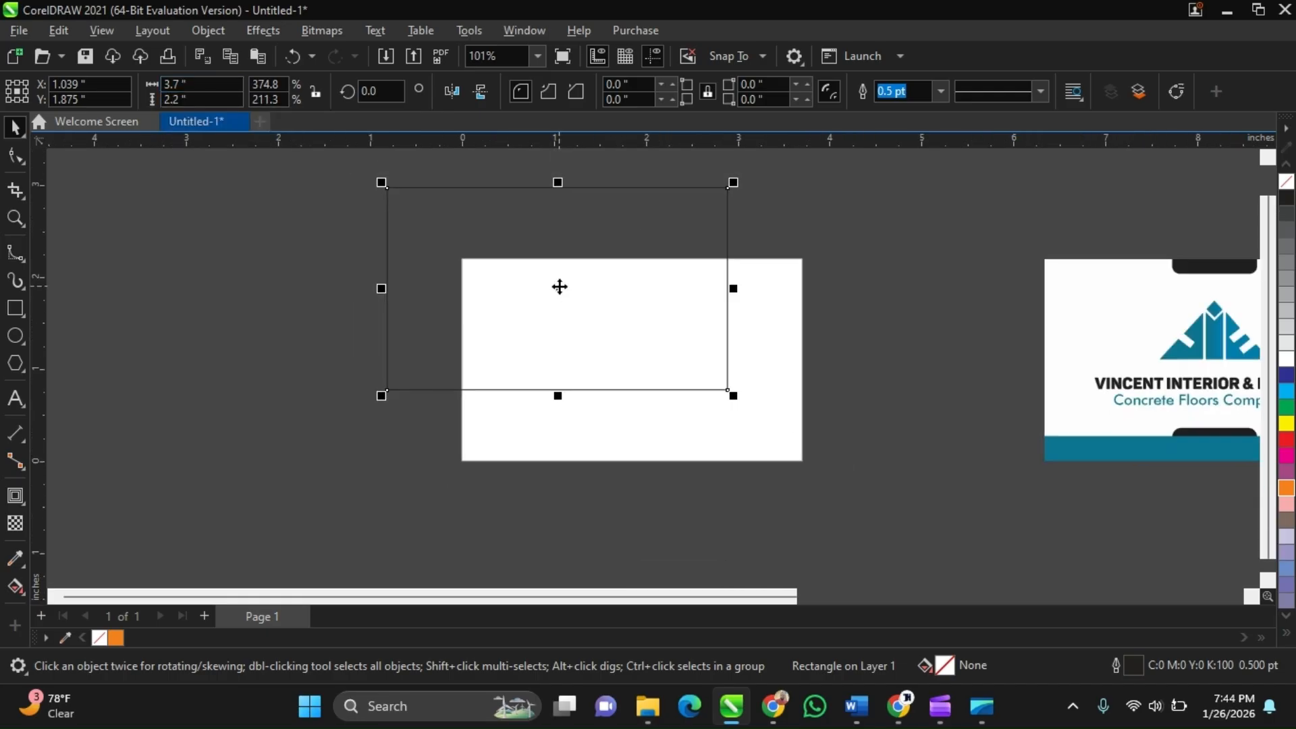
{"action": "left_click_drag", "start_coordinate": [559, 287], "coordinate": [559, 287]}
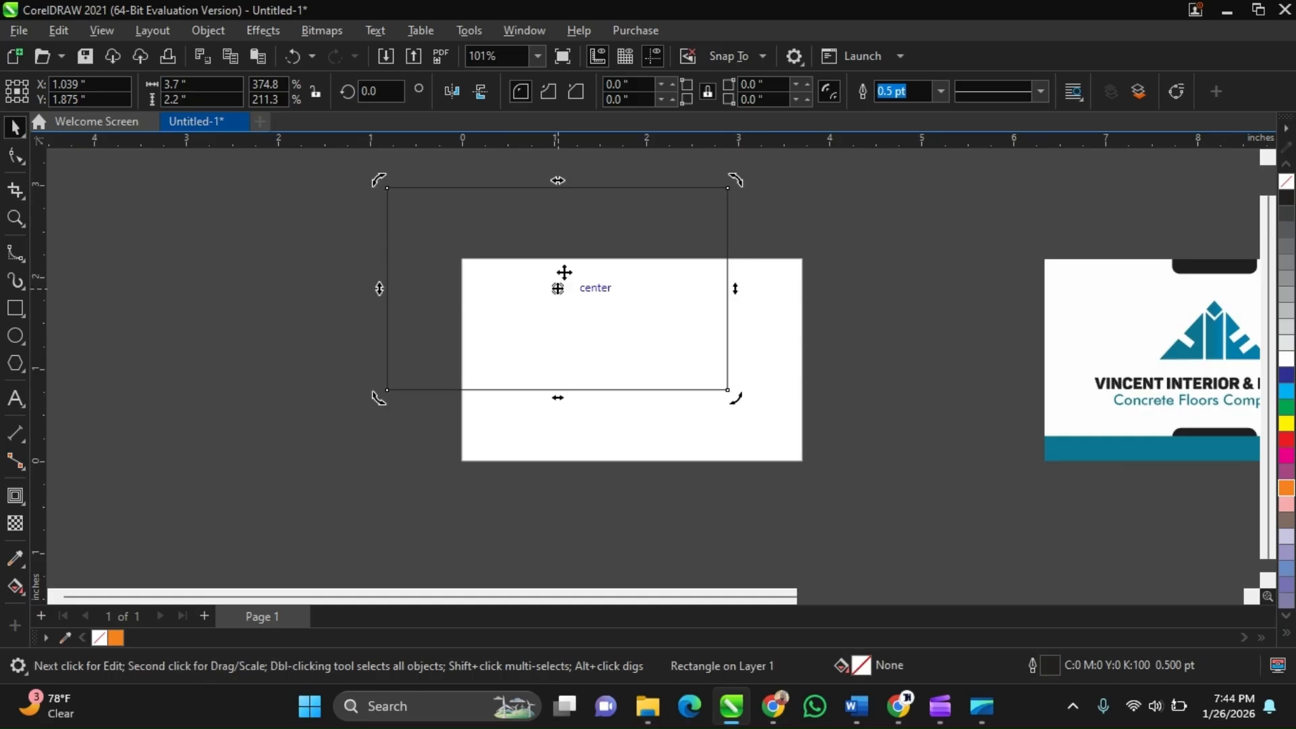
{"action": "left_click", "coordinate": [564, 272]}
{"action": "left_click", "coordinate": [679, 269]}
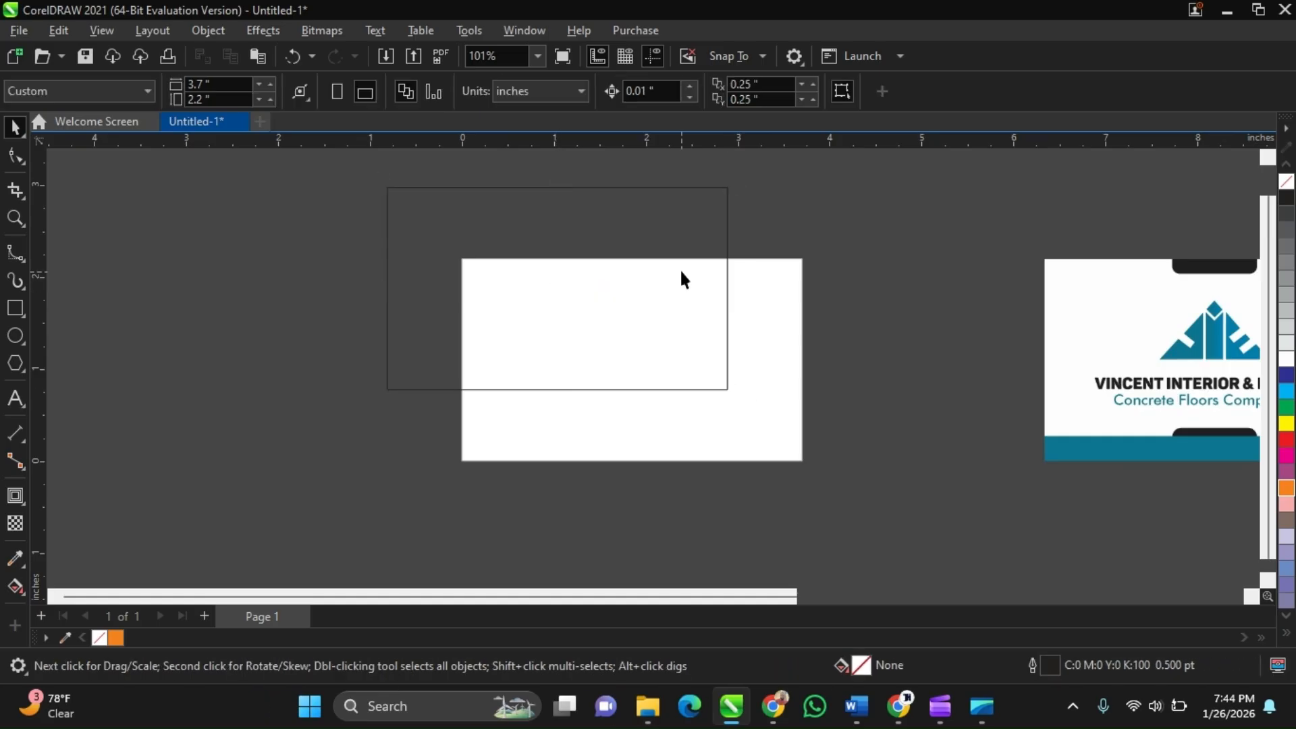
{"action": "left_click", "coordinate": [645, 239]}
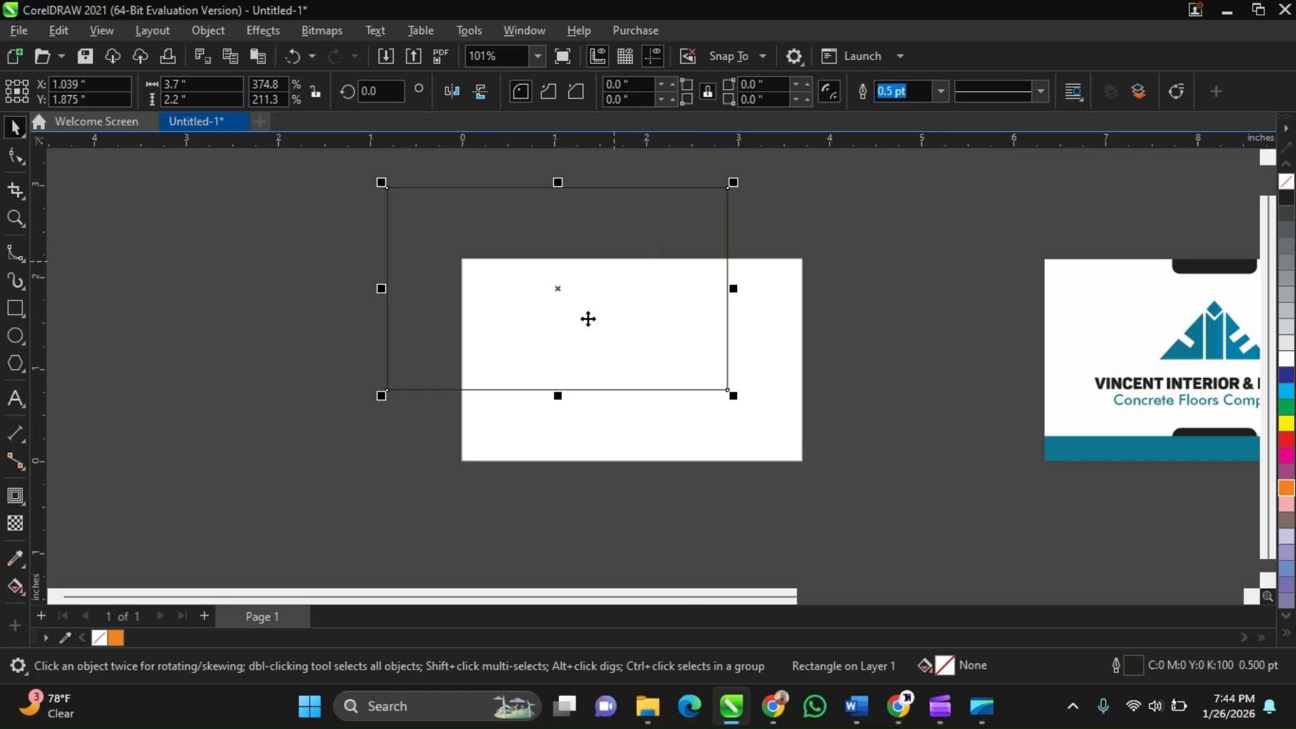
{"action": "left_click_drag", "start_coordinate": [593, 201], "coordinate": [288, 256]}
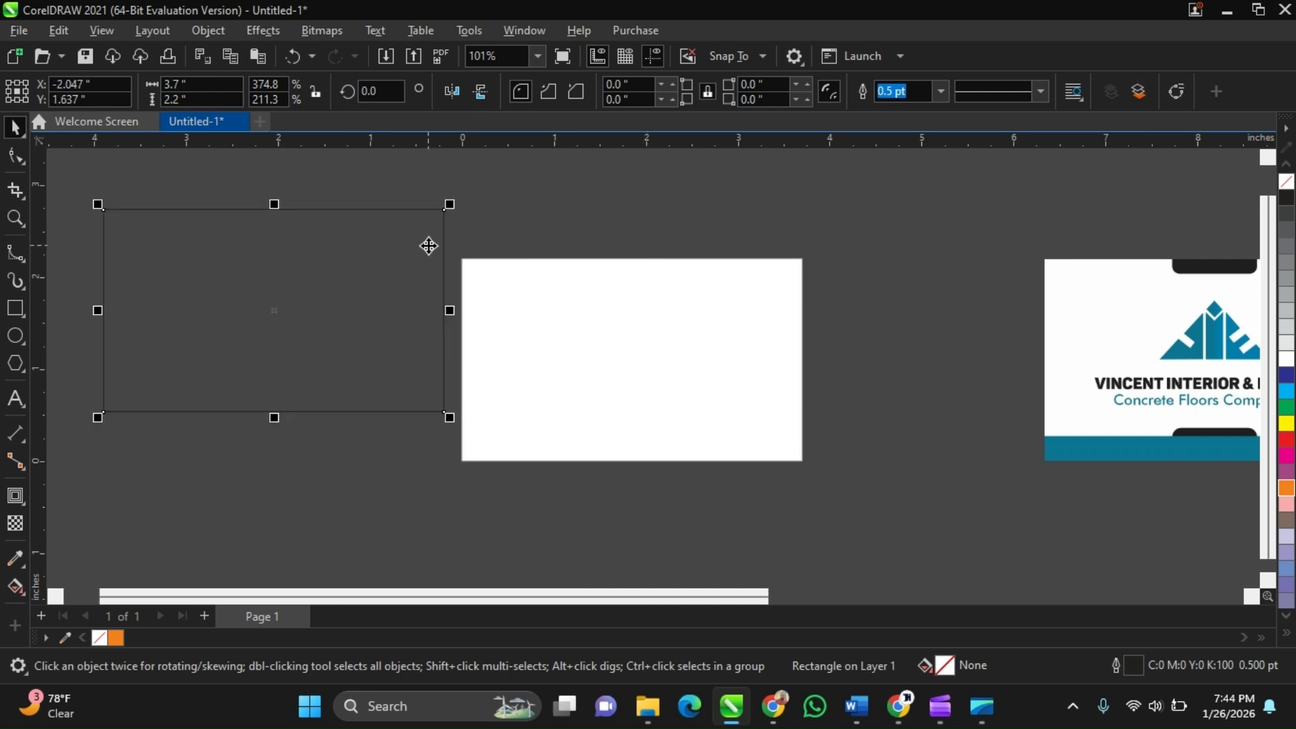
Move the rectangle to sit just above the back card reference image
{"action": "left_click", "coordinate": [584, 205]}
{"action": "scroll", "coordinate": [434, 299], "scroll_direction": "down", "scroll_amount": 3}
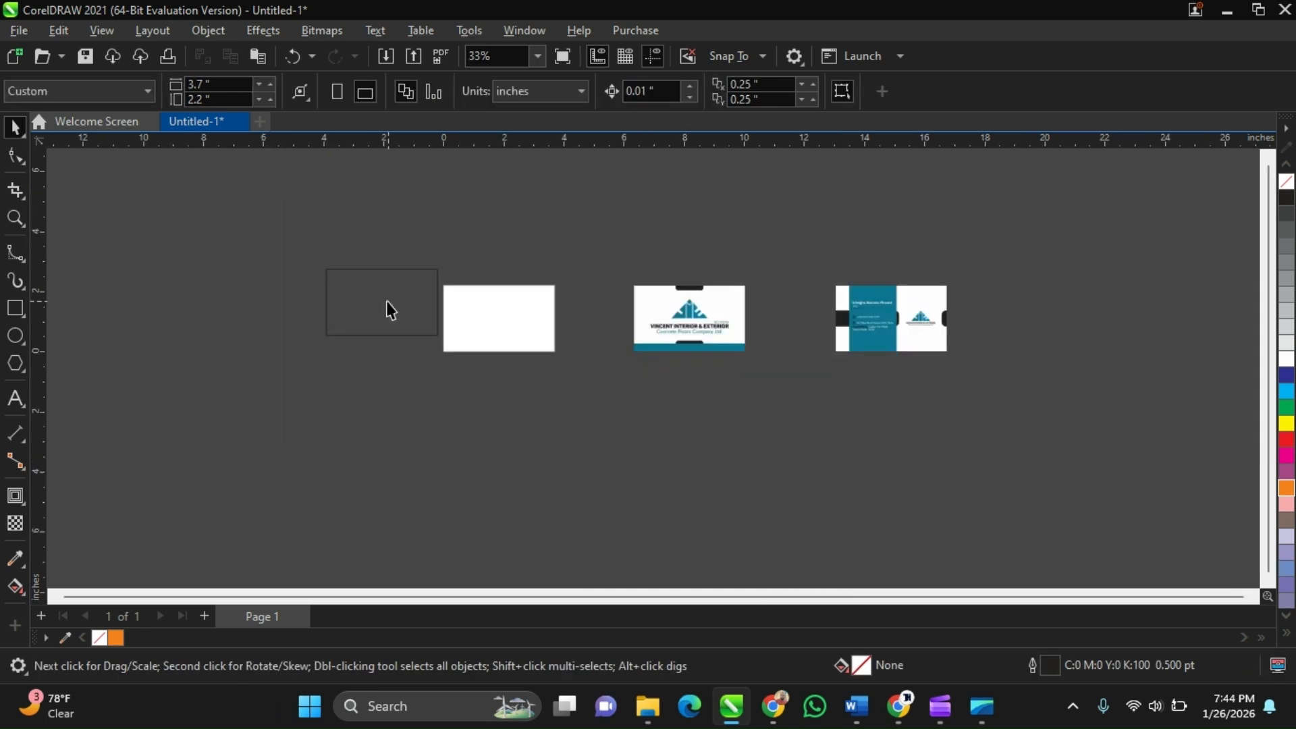
{"action": "left_click_drag", "start_coordinate": [386, 301], "coordinate": [986, 224]}
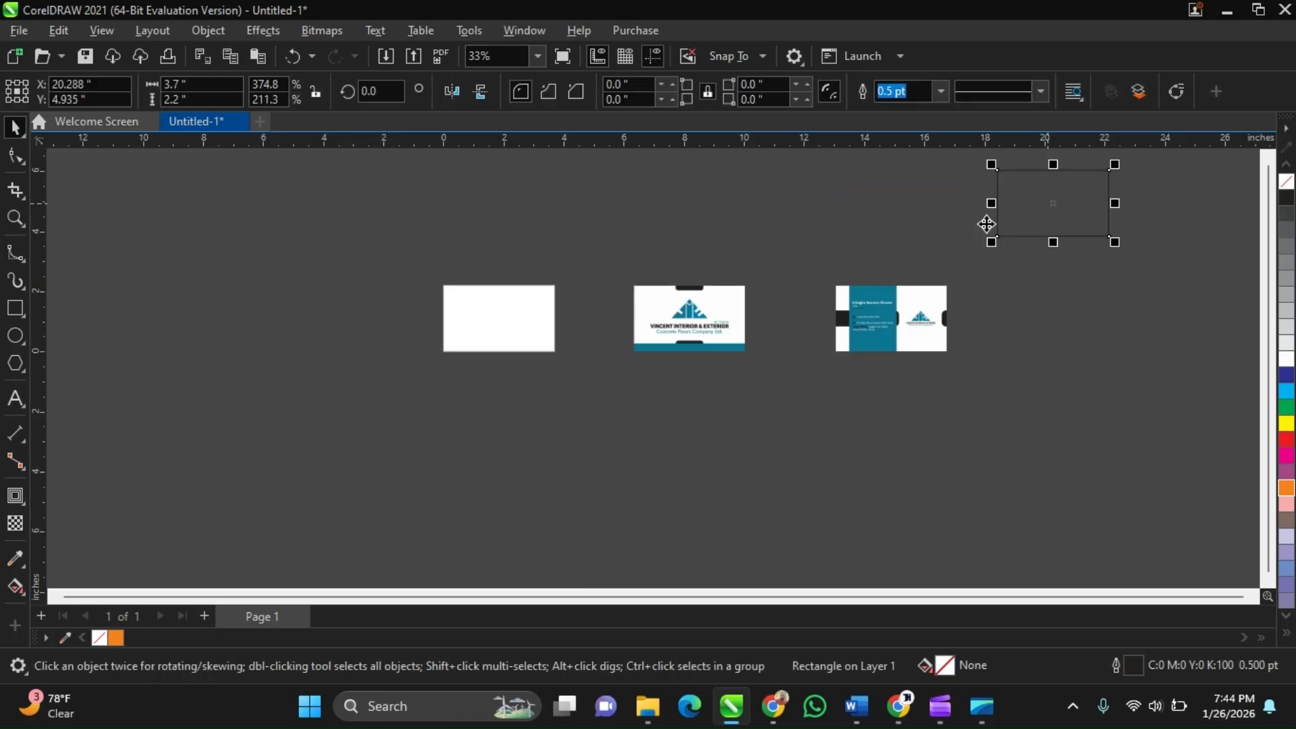
{"action": "left_click", "coordinate": [630, 202]}
{"action": "left_click", "coordinate": [1110, 230]}
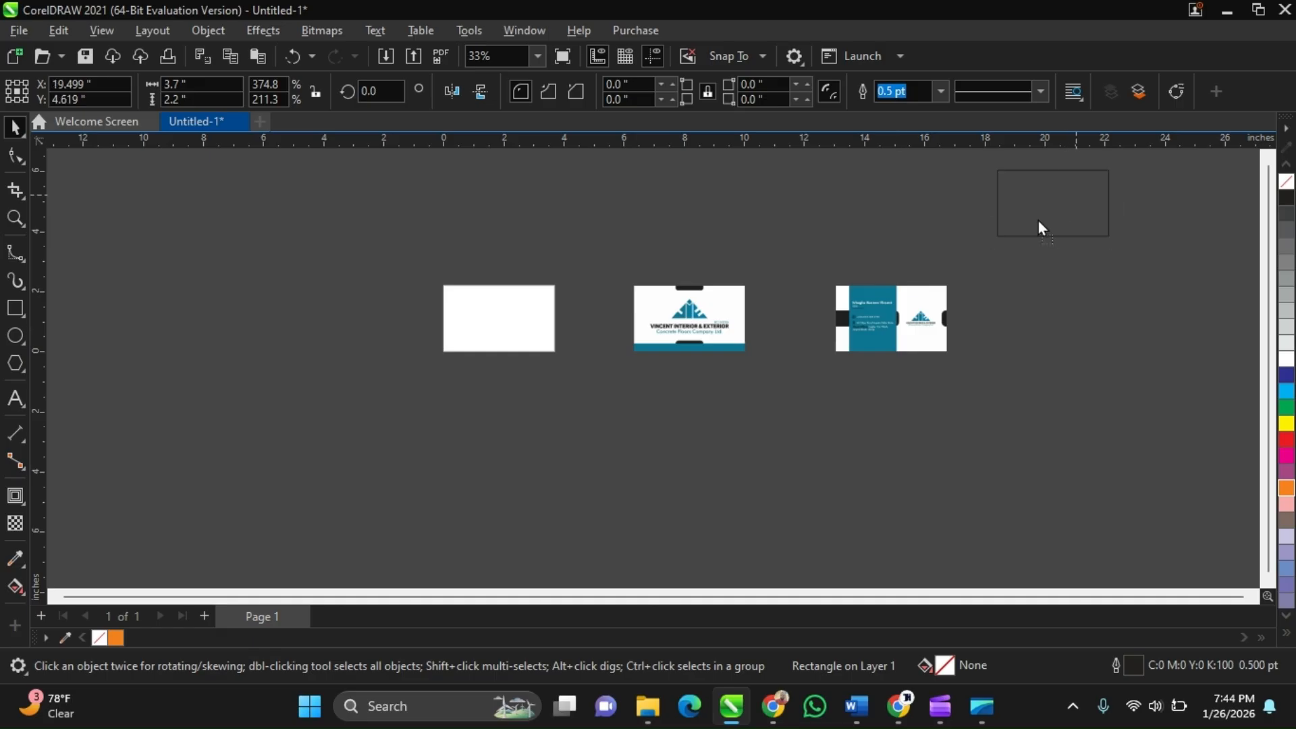
{"action": "left_click_drag", "start_coordinate": [1038, 220], "coordinate": [907, 238]}
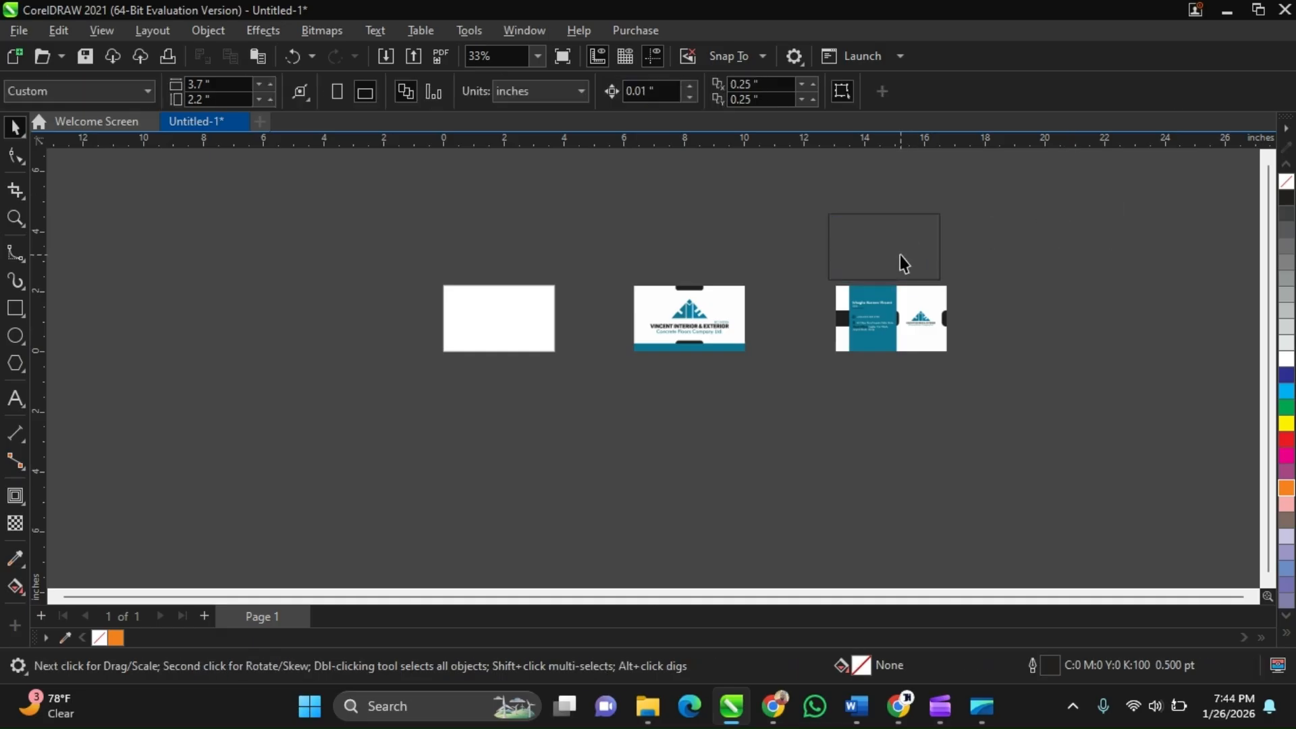
{"action": "scroll", "coordinate": [900, 254], "scroll_direction": "up", "scroll_amount": 1}
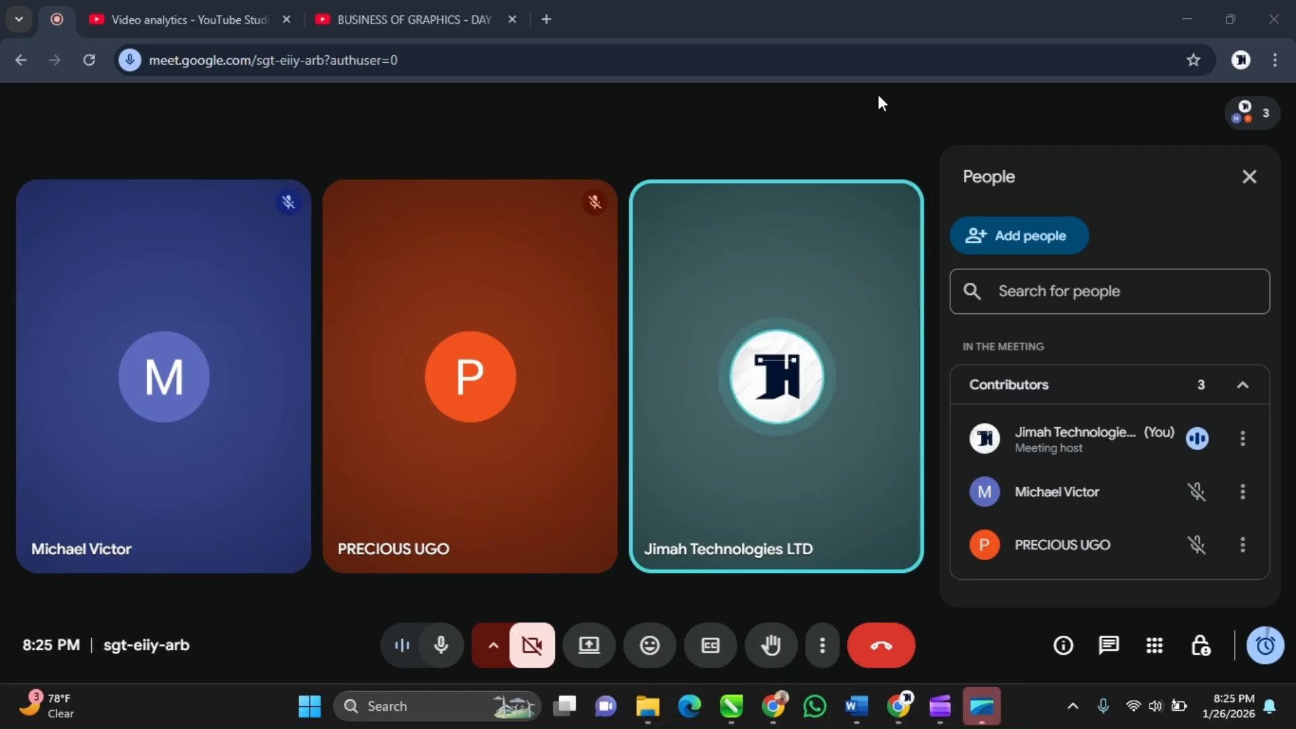
Switch to the desktop and send the VINCENT LOGO image file to the TECNO CAMON 19 Pro phone over Bluetooth
{"action": "left_click", "coordinate": [1191, 9]}
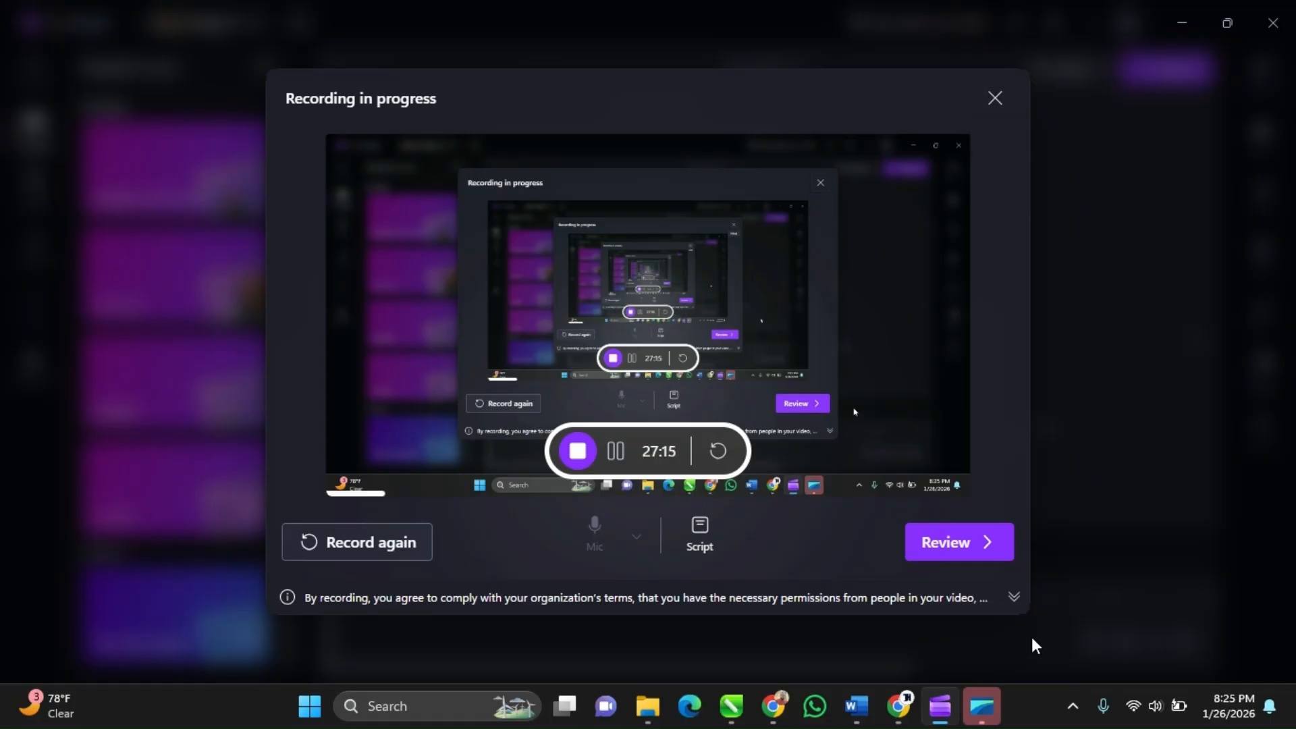
{"action": "left_click", "coordinate": [1294, 714]}
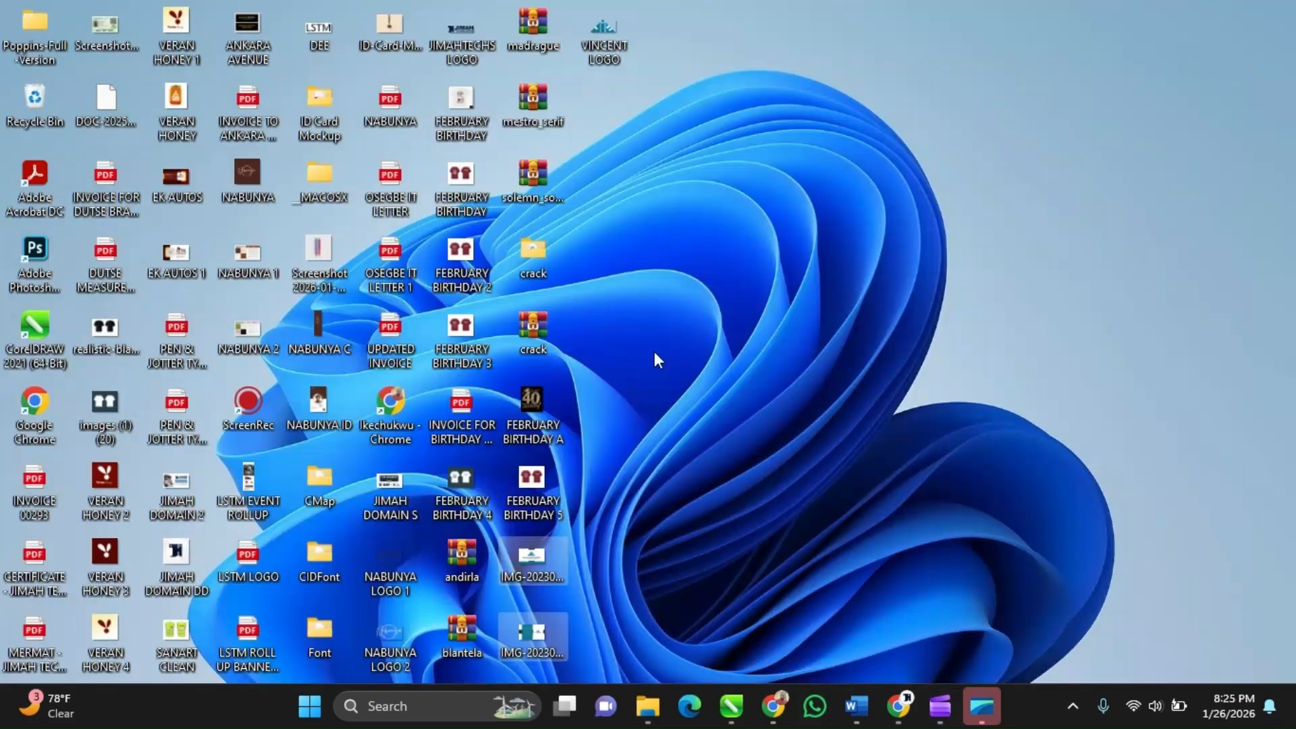
{"action": "left_click", "coordinate": [668, 212]}
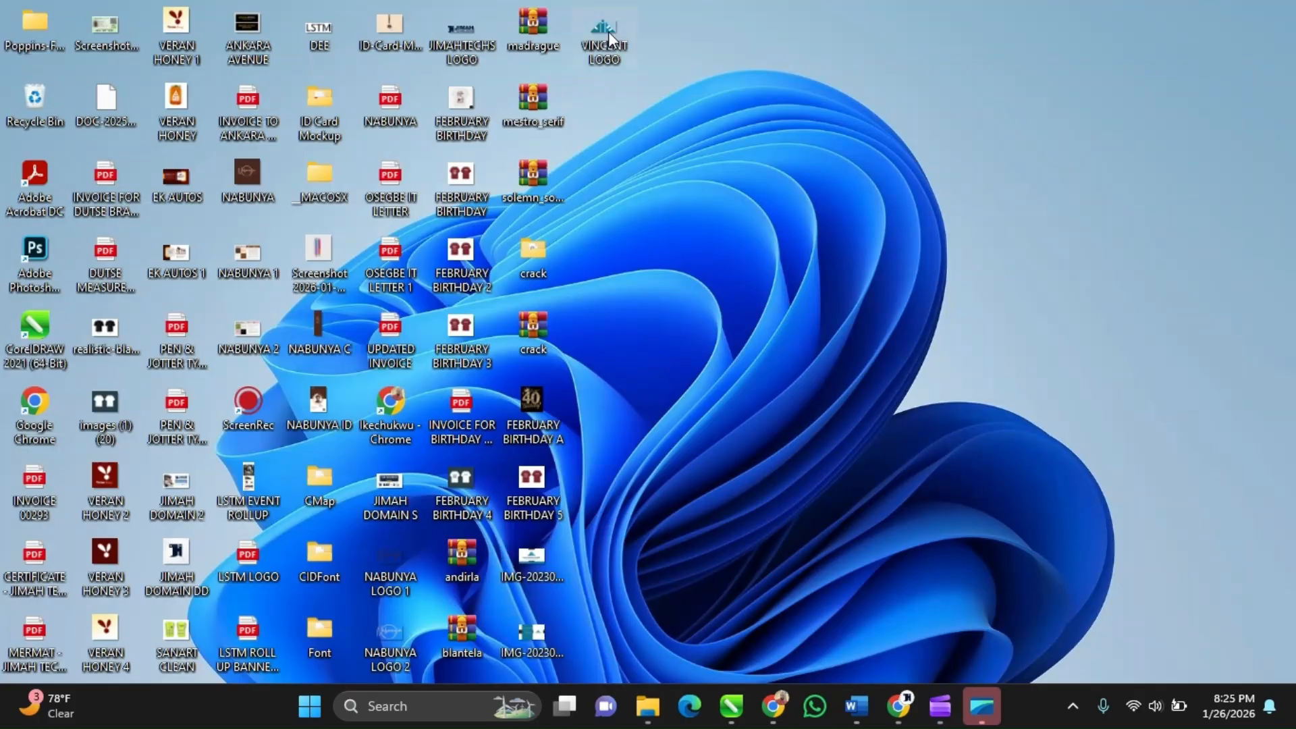
{"action": "mouse_move", "coordinate": [609, 39]}
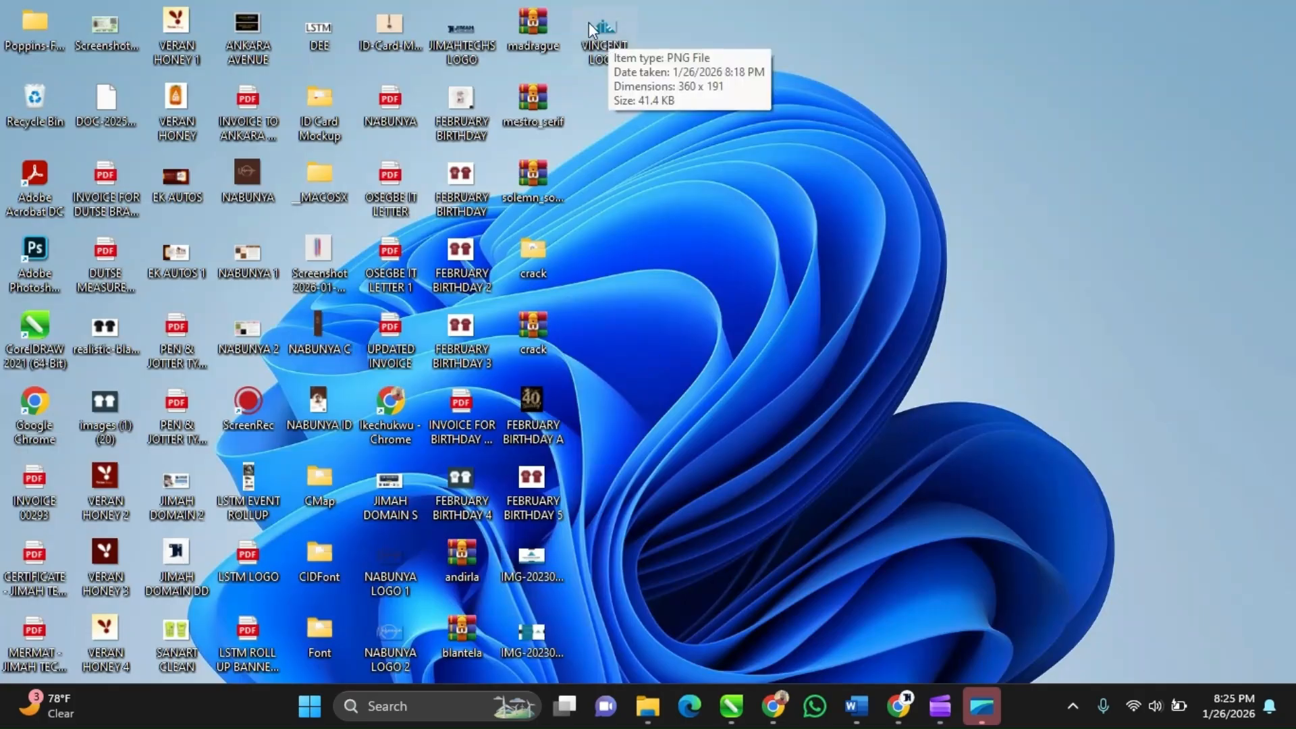
{"action": "right_click", "coordinate": [589, 22]}
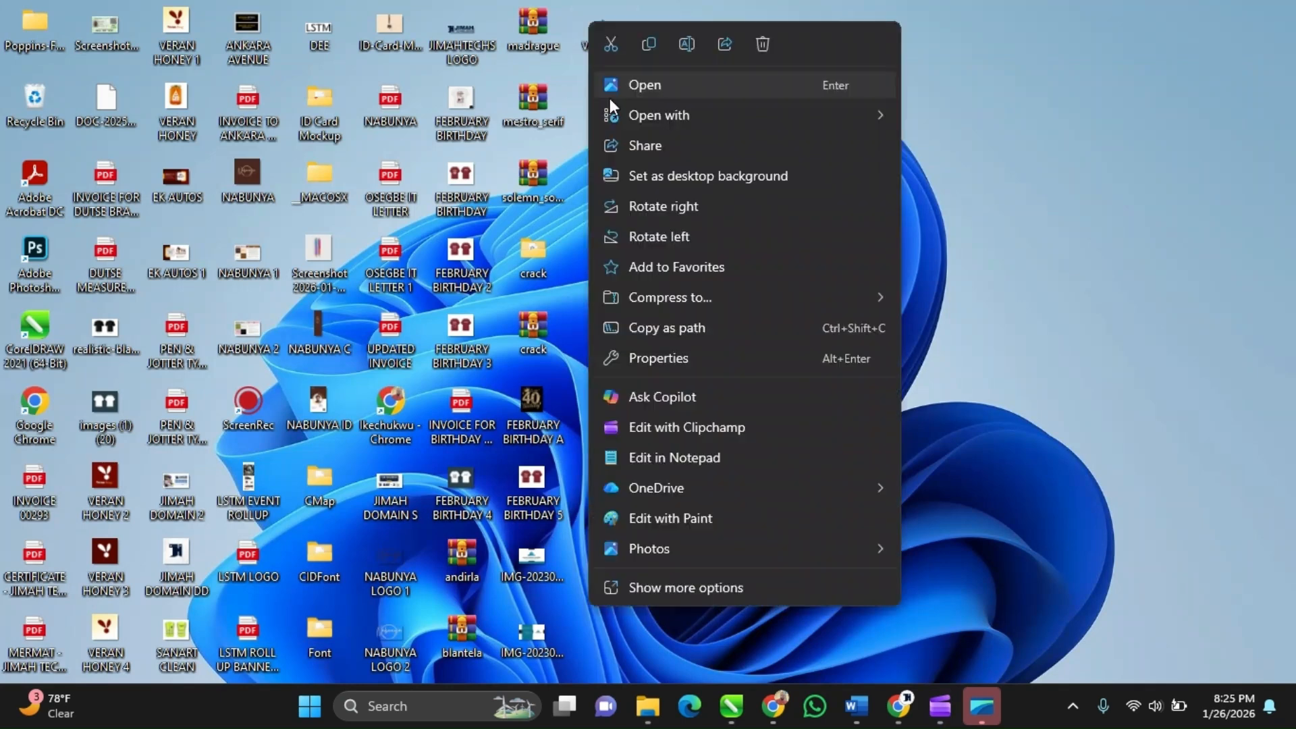
{"action": "left_click", "coordinate": [750, 585]}
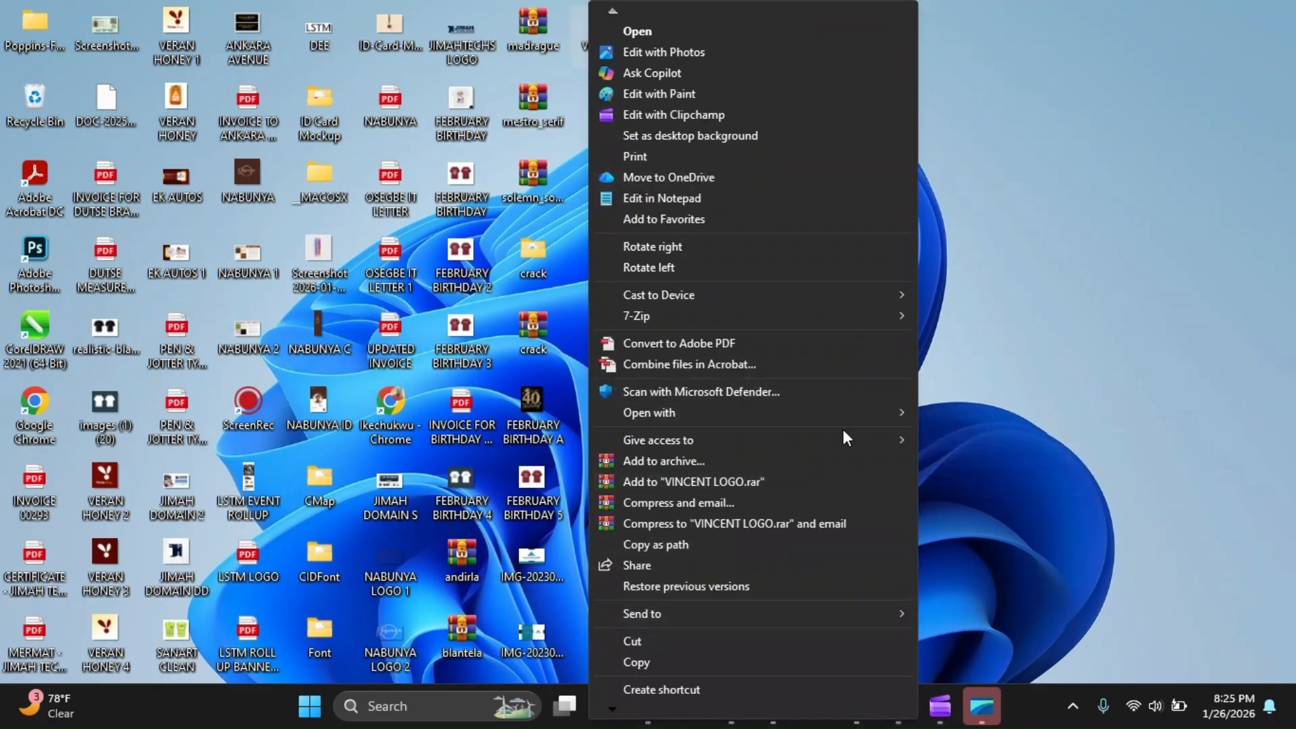
{"action": "mouse_move", "coordinate": [862, 617]}
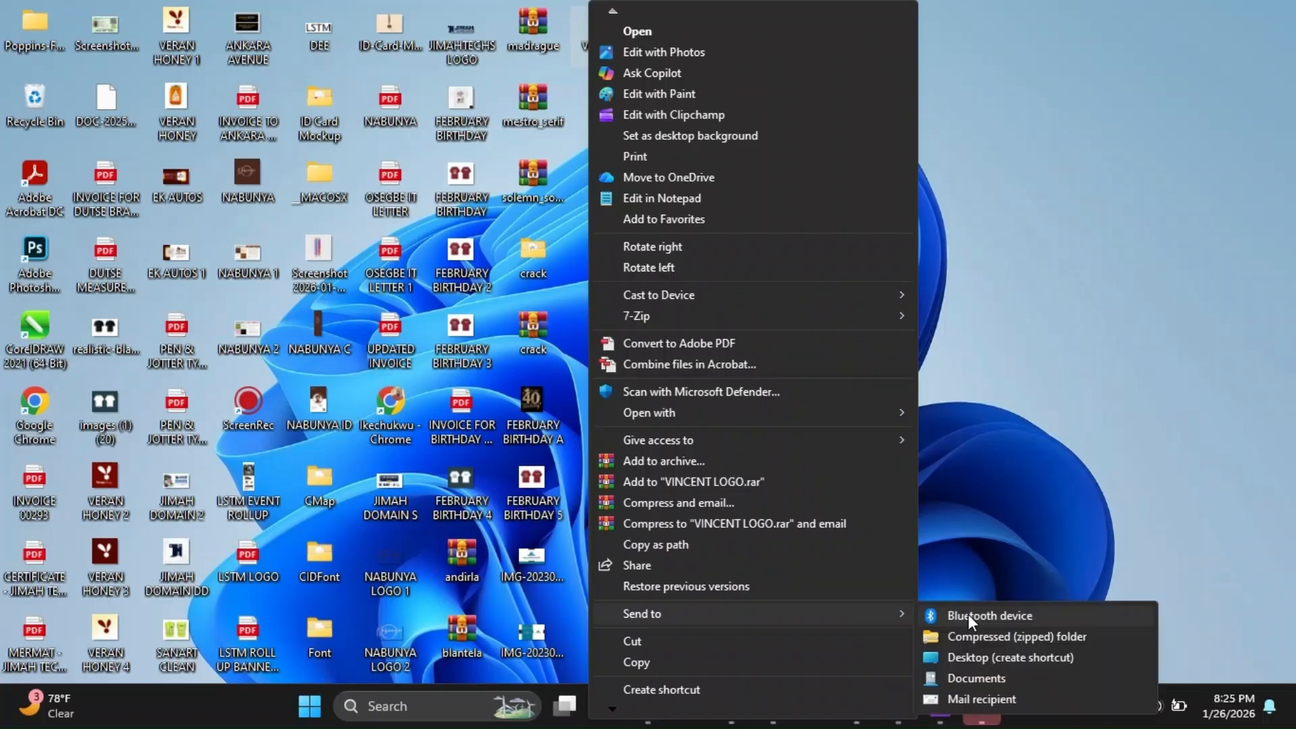
{"action": "left_click", "coordinate": [968, 614]}
{"action": "double_click", "coordinate": [689, 297]}
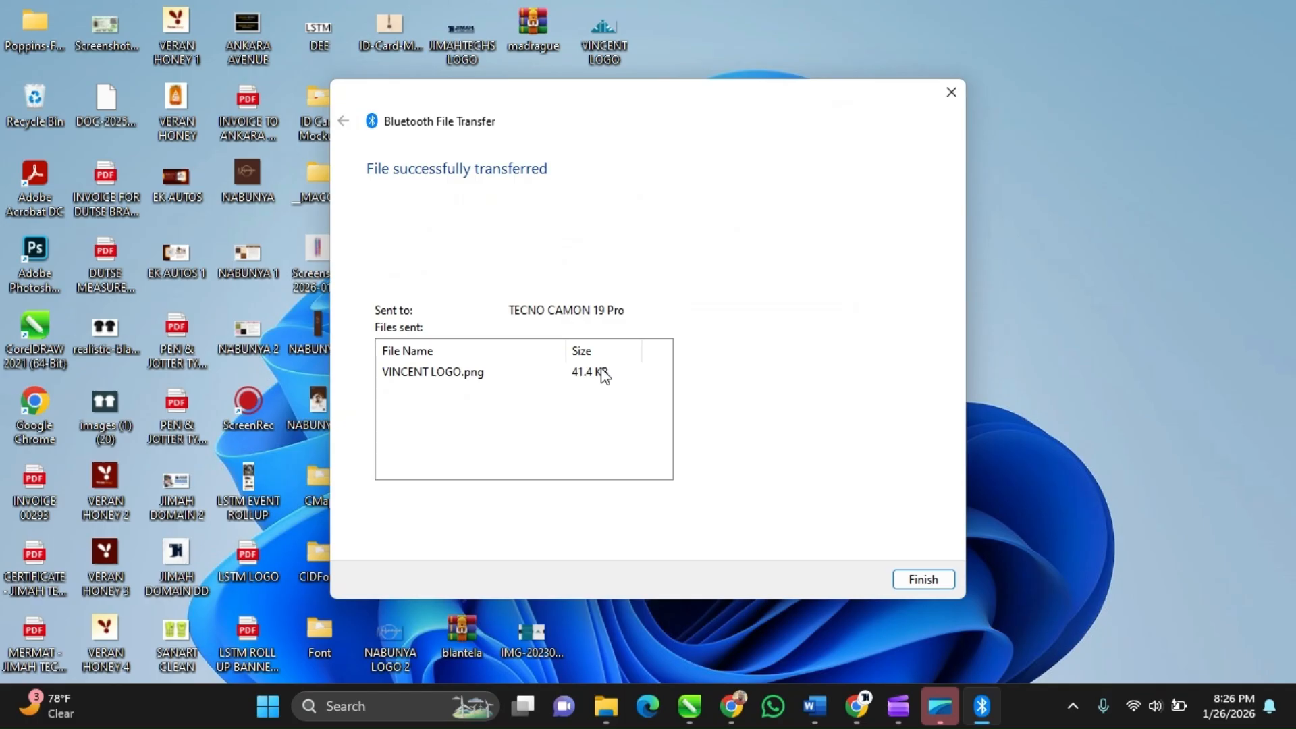
Finish the Bluetooth transfer and switch back to the CorelDRAW document
{"action": "key", "text": "Return"}
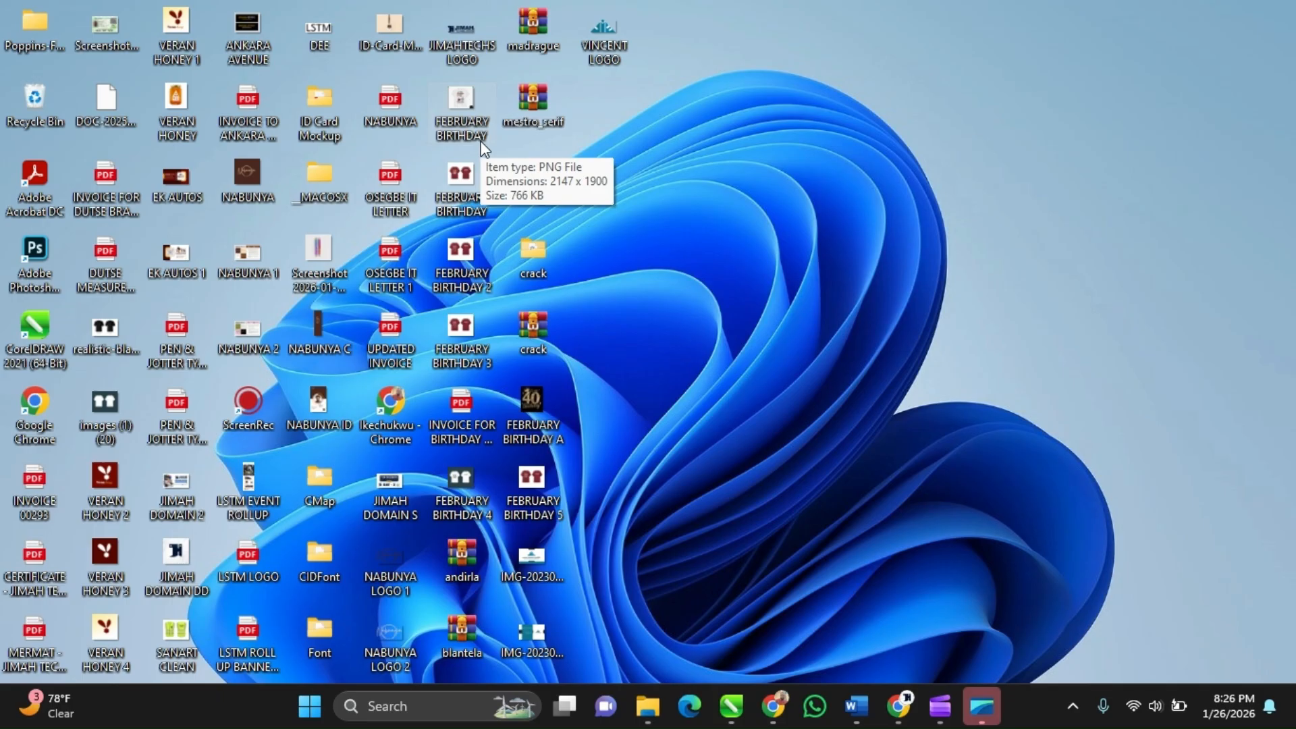
{"action": "mouse_move", "coordinate": [731, 706]}
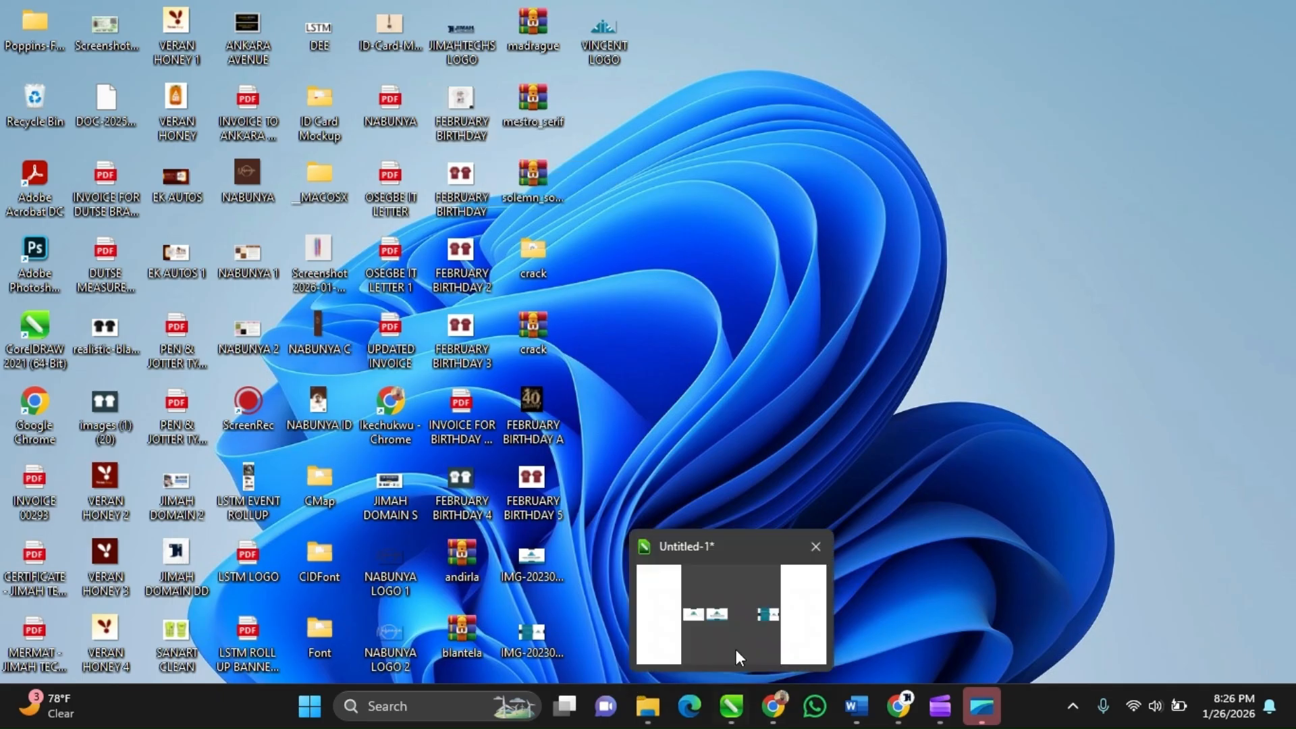
{"action": "left_click", "coordinate": [736, 649]}
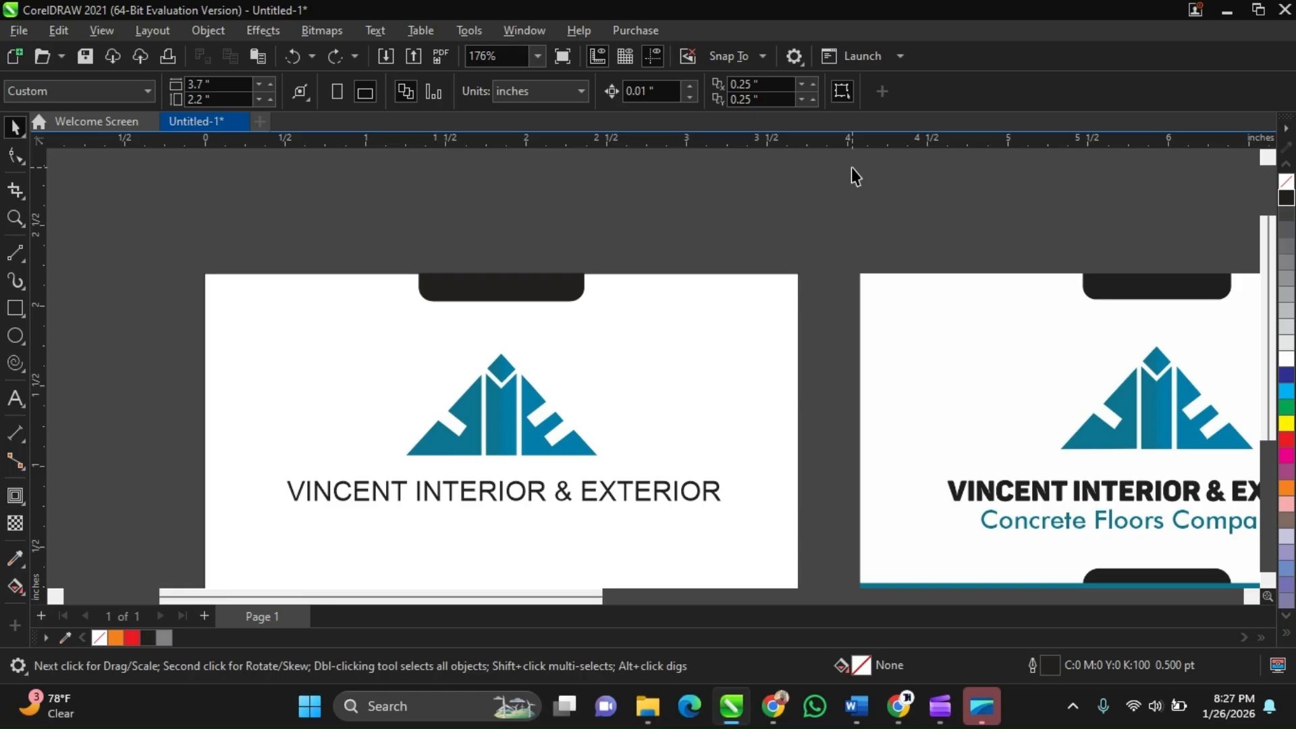
Move the logo image off the card to the left of the page
{"action": "scroll", "coordinate": [852, 167], "scroll_direction": "down", "scroll_amount": 1}
{"action": "left_click_drag", "start_coordinate": [587, 398], "coordinate": [260, 342]}
{"action": "scroll", "coordinate": [259, 342], "scroll_direction": "up", "scroll_amount": 2}
{"action": "scroll", "coordinate": [233, 344], "scroll_direction": "up", "scroll_amount": 2}
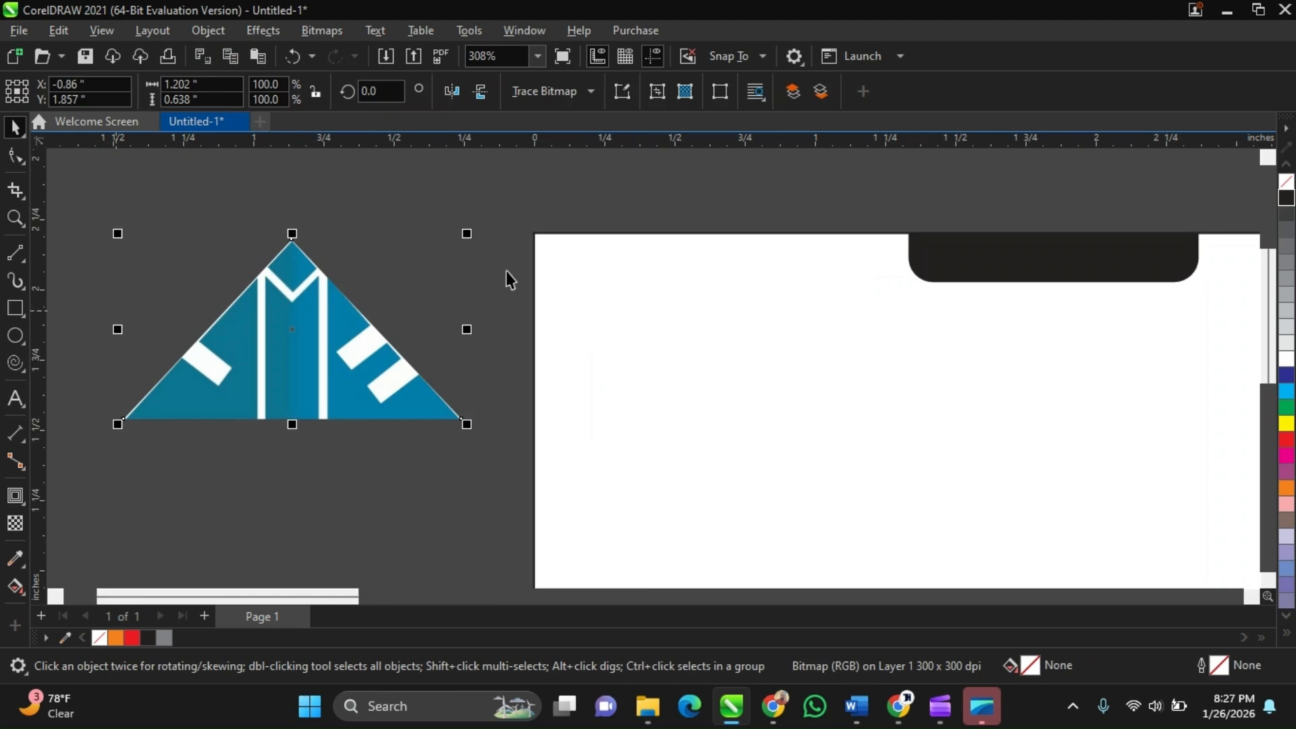
Draw a white, outline-free rectangle about 1.2 by 0.64 inches behind the logo image
{"action": "left_click", "coordinate": [15, 307]}
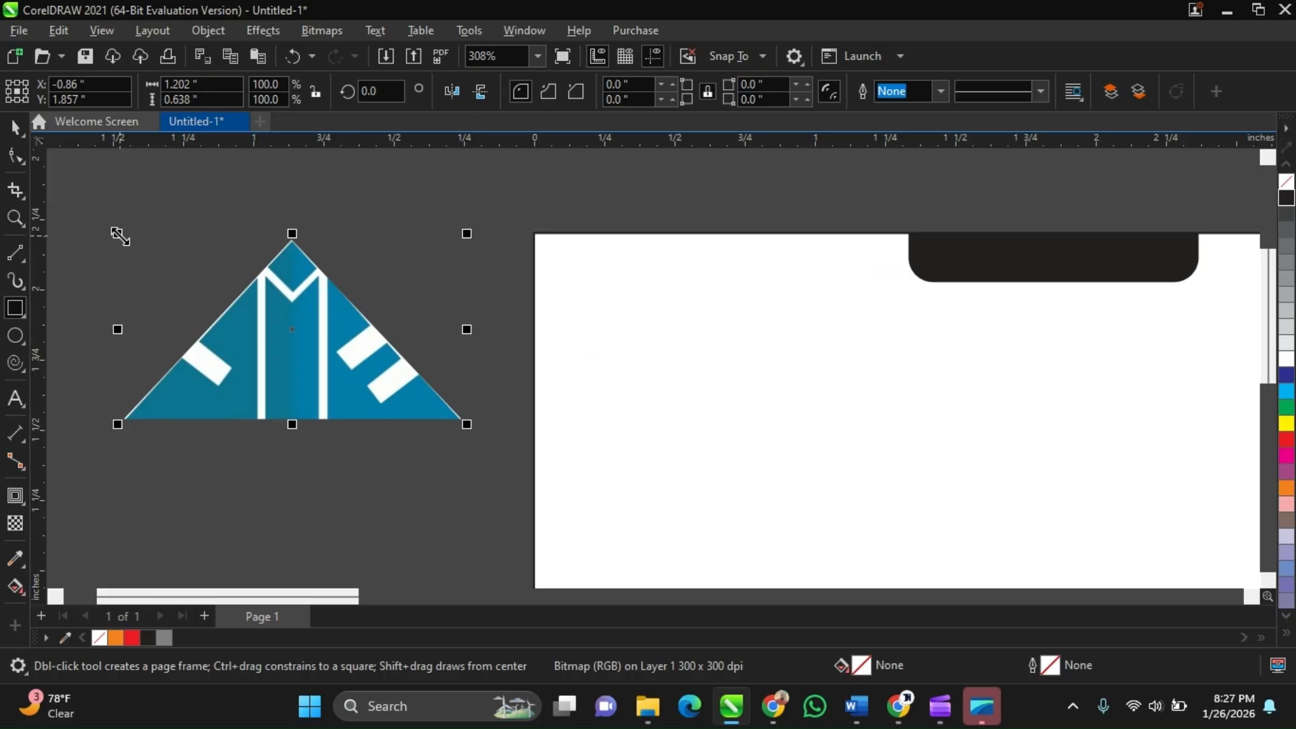
{"action": "left_click_drag", "start_coordinate": [120, 235], "coordinate": [464, 420]}
{"action": "key", "text": "space"}
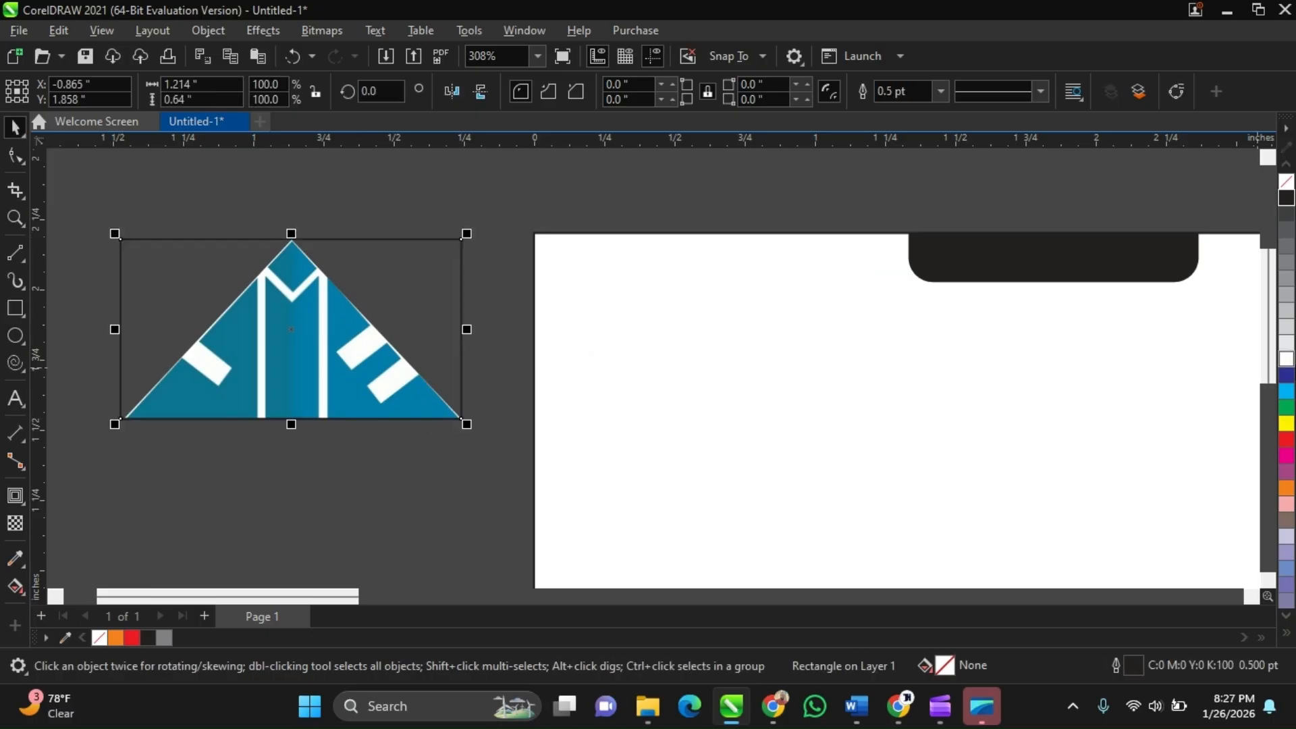
{"action": "left_click", "coordinate": [1286, 359]}
{"action": "key", "text": "shift+Page_Down"}
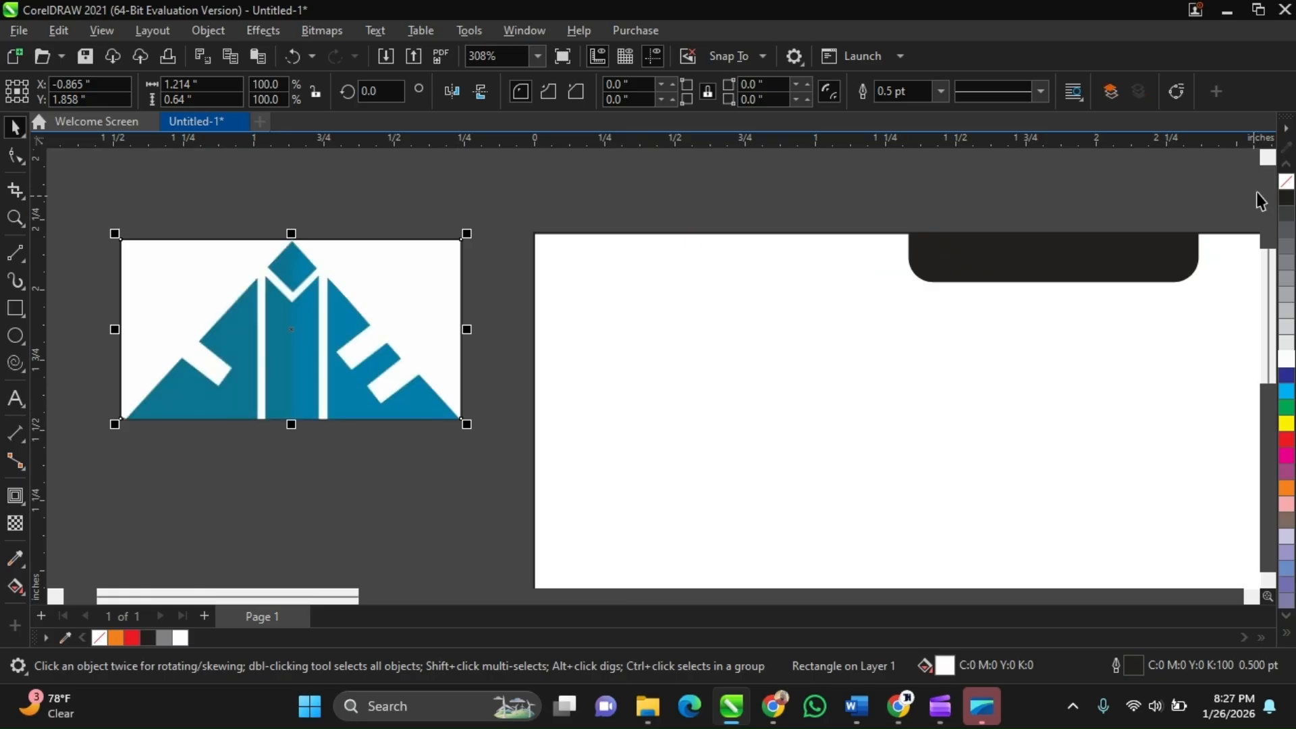
{"action": "right_click", "coordinate": [1284, 183]}
{"action": "left_click", "coordinate": [812, 201]}
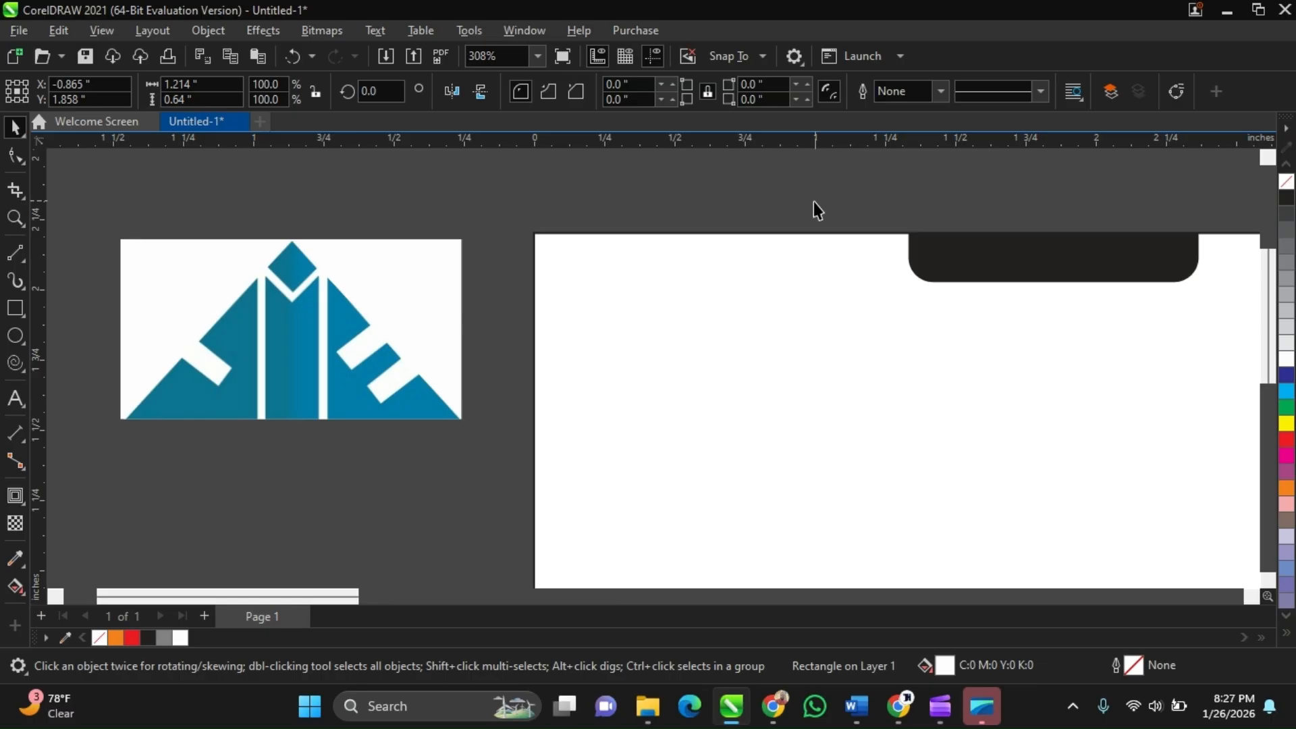
Delete the white rectangle from behind the logo
{"action": "scroll", "coordinate": [352, 347], "scroll_direction": "down", "scroll_amount": 1}
{"action": "scroll", "coordinate": [236, 356], "scroll_direction": "up", "scroll_amount": 1}
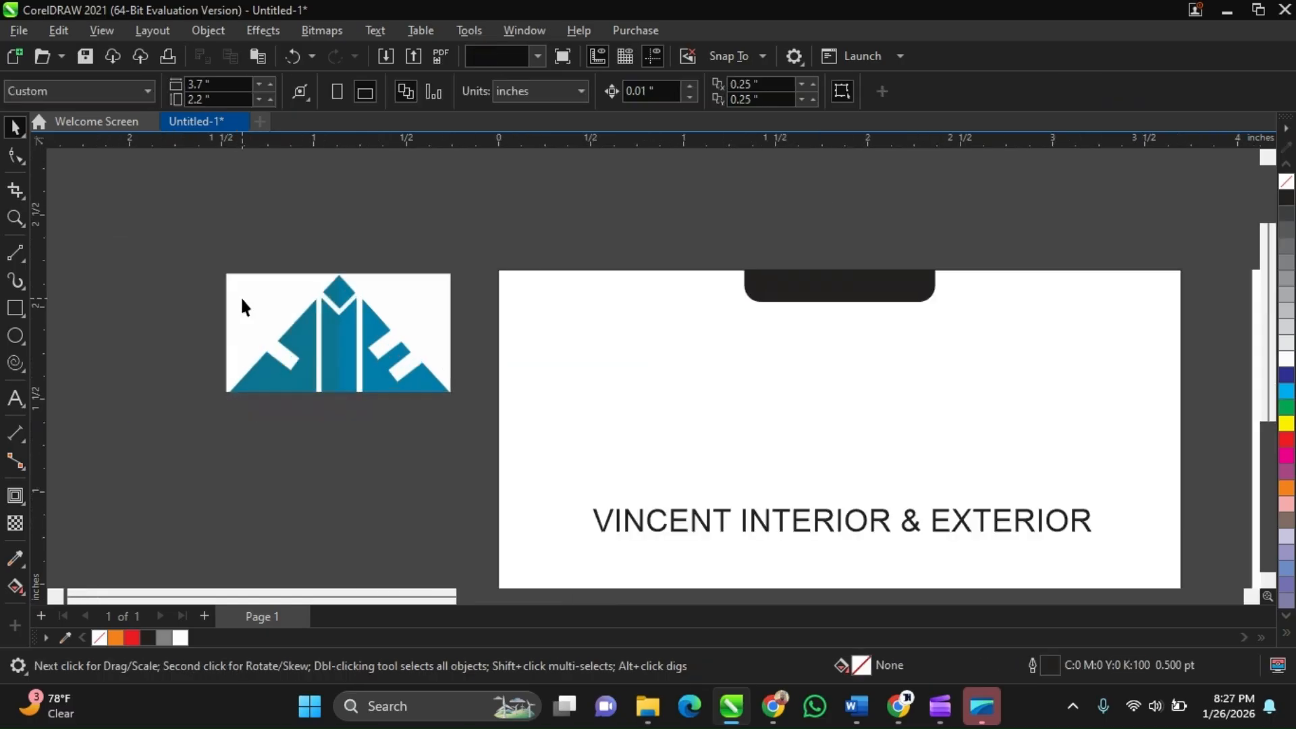
{"action": "left_click", "coordinate": [299, 314]}
{"action": "key", "text": "Delete"}
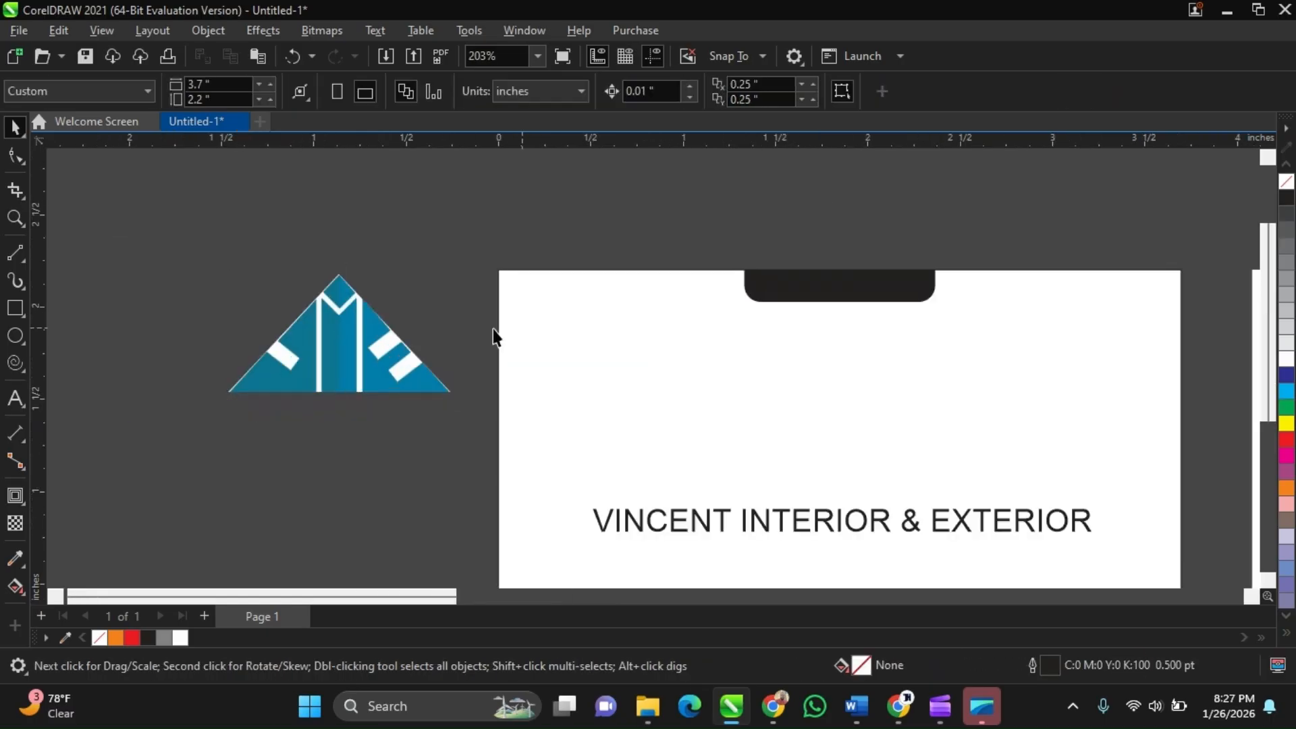
Move the logo onto the front card, centred above the company name text
{"action": "scroll", "coordinate": [314, 386], "scroll_direction": "down", "scroll_amount": 2}
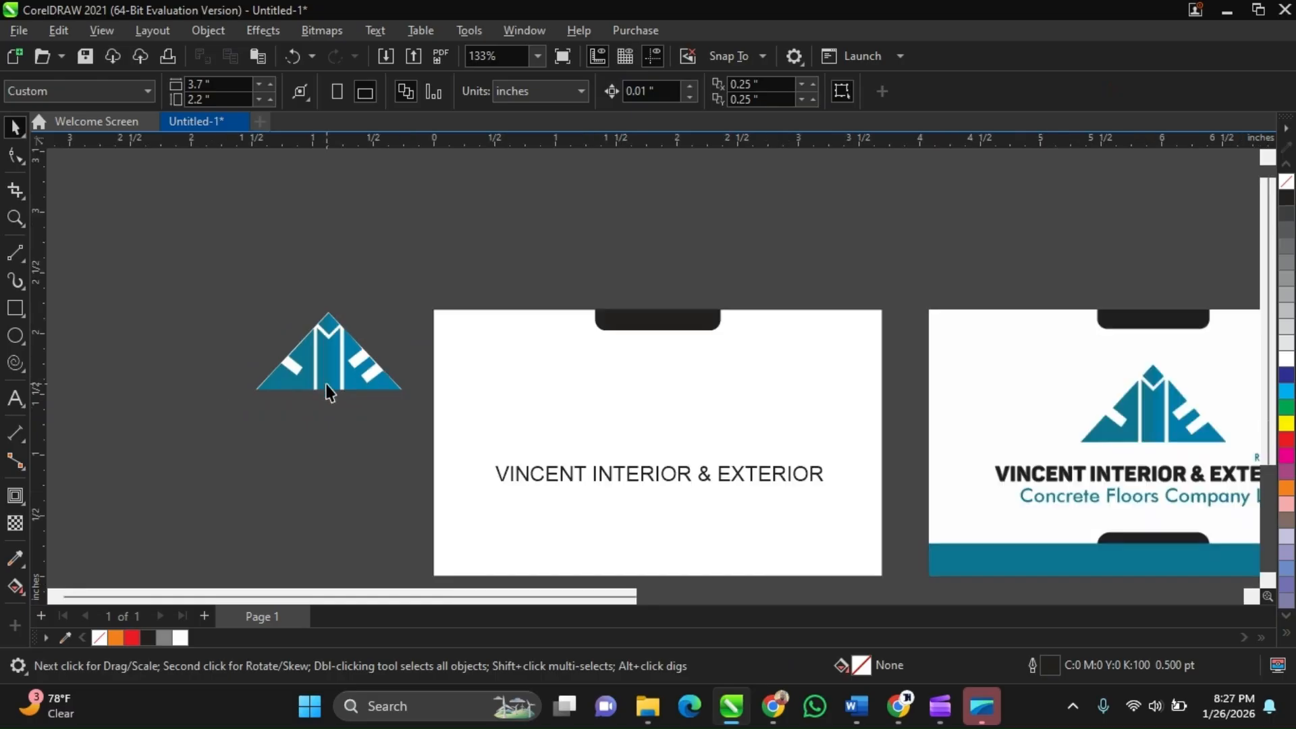
{"action": "left_click", "coordinate": [327, 384]}
{"action": "left_click_drag", "start_coordinate": [327, 383], "coordinate": [655, 441]}
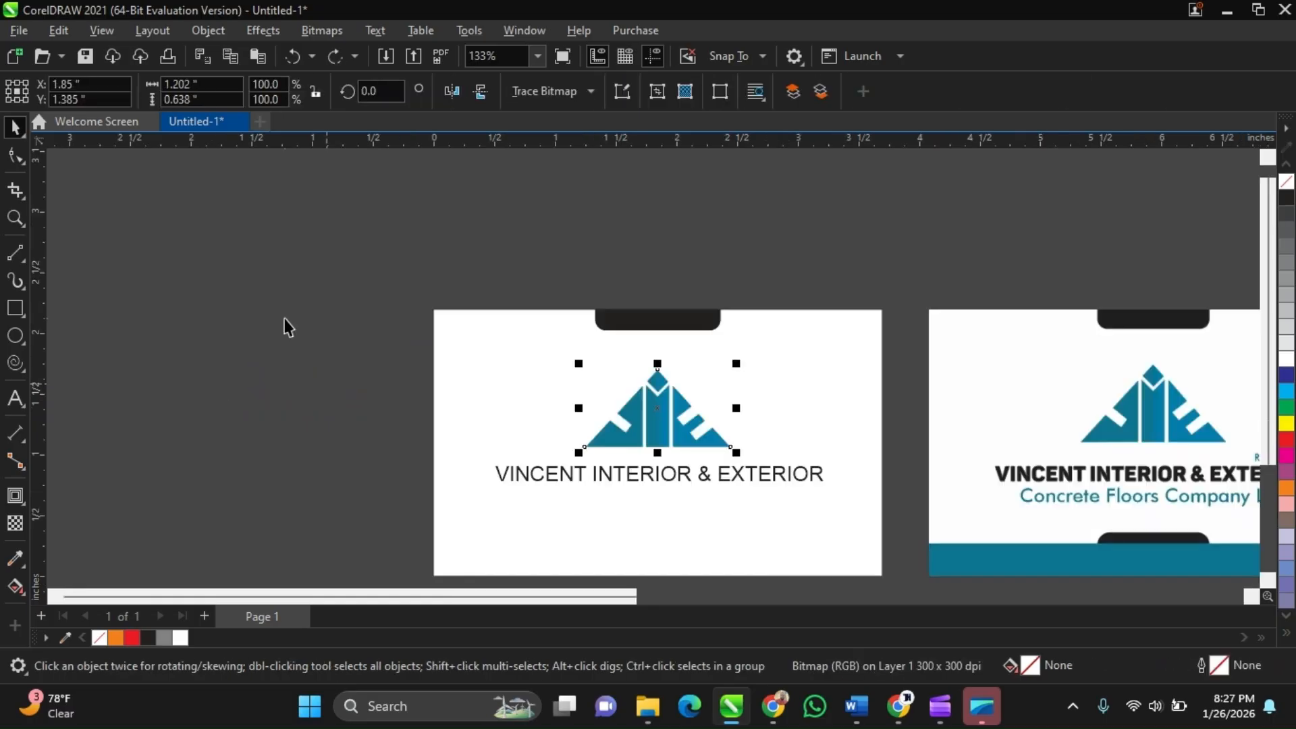
{"action": "left_click", "coordinate": [287, 326]}
Switch to the Google Meet tab, admit the waiting guest to the class, and return to the drawing
{"action": "left_click", "coordinate": [911, 702]}
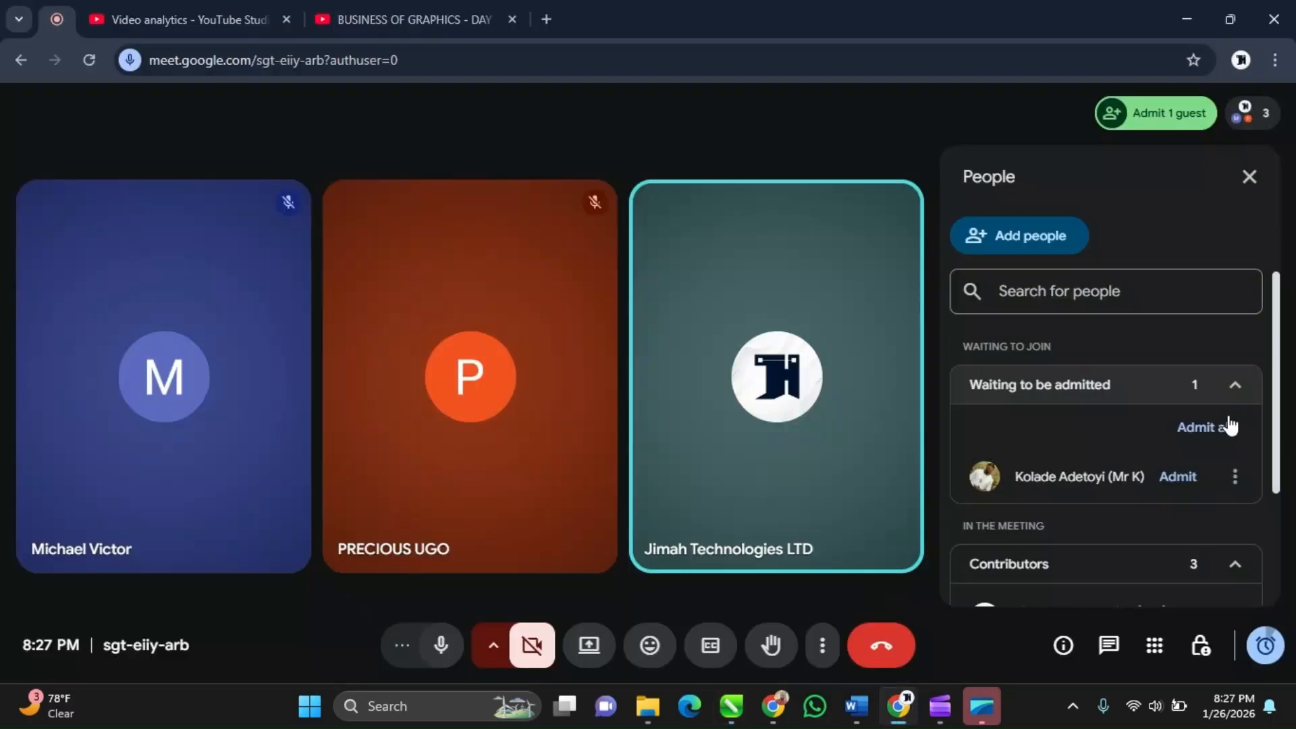
{"action": "left_click", "coordinate": [1177, 476]}
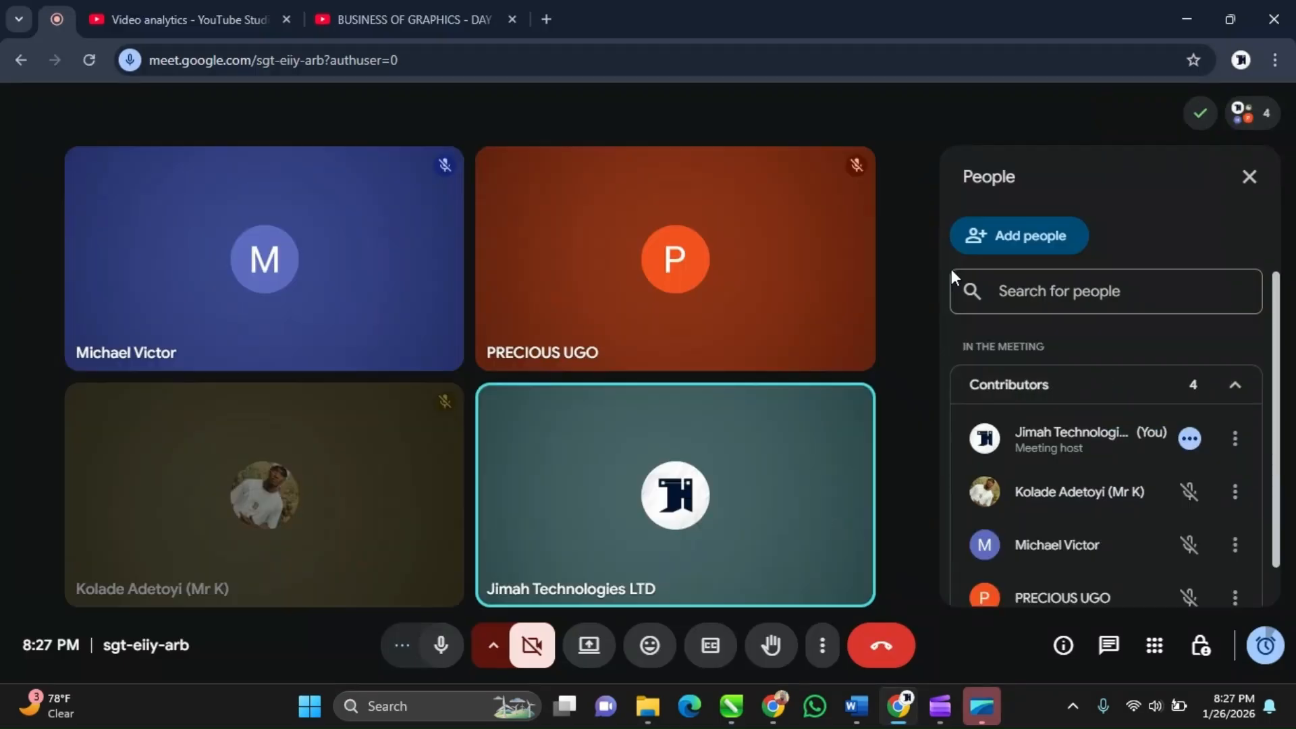
{"action": "scroll", "coordinate": [1075, 496], "scroll_direction": "down", "scroll_amount": 1}
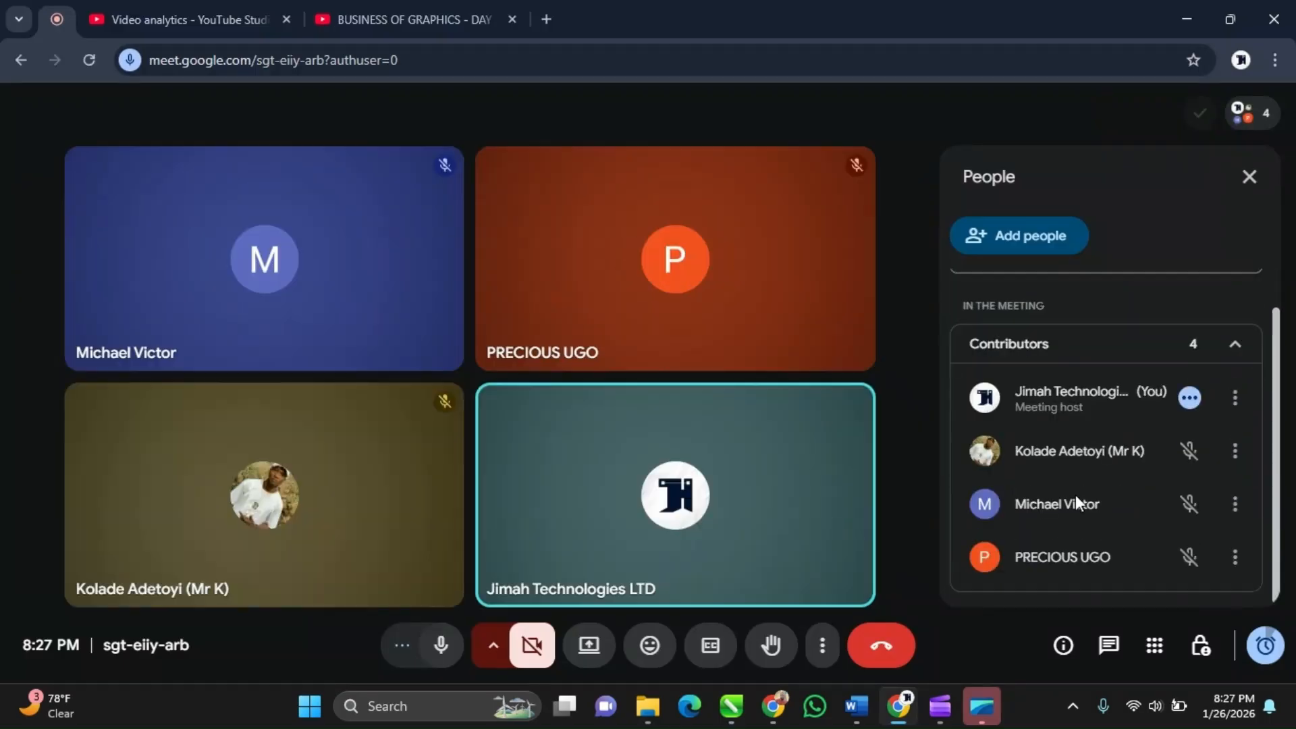
{"action": "scroll", "coordinate": [1075, 496], "scroll_direction": "up", "scroll_amount": 1}
{"action": "scroll", "coordinate": [1020, 388], "scroll_direction": "down", "scroll_amount": 1}
{"action": "left_click", "coordinate": [1188, 18]}
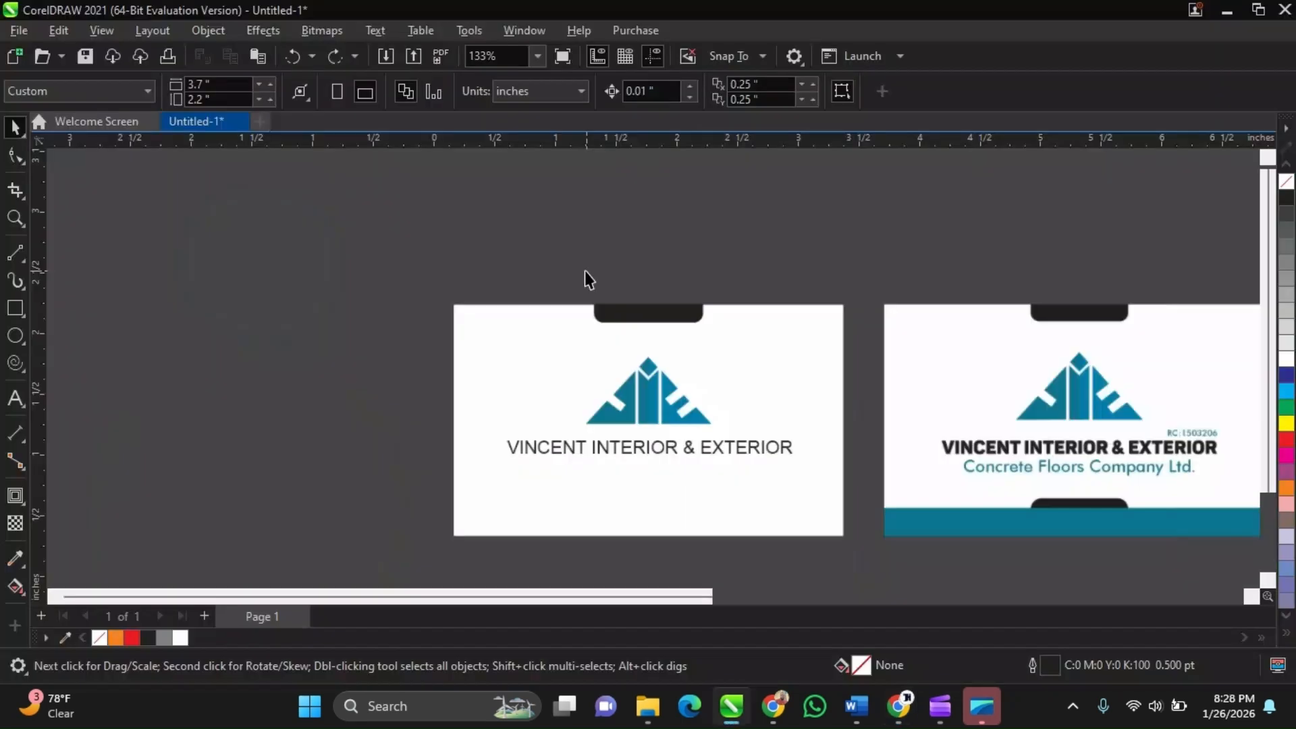
Select the company name text and zoom in to compare its lettering with the reference card
{"action": "scroll", "coordinate": [667, 451], "scroll_direction": "up", "scroll_amount": 1}
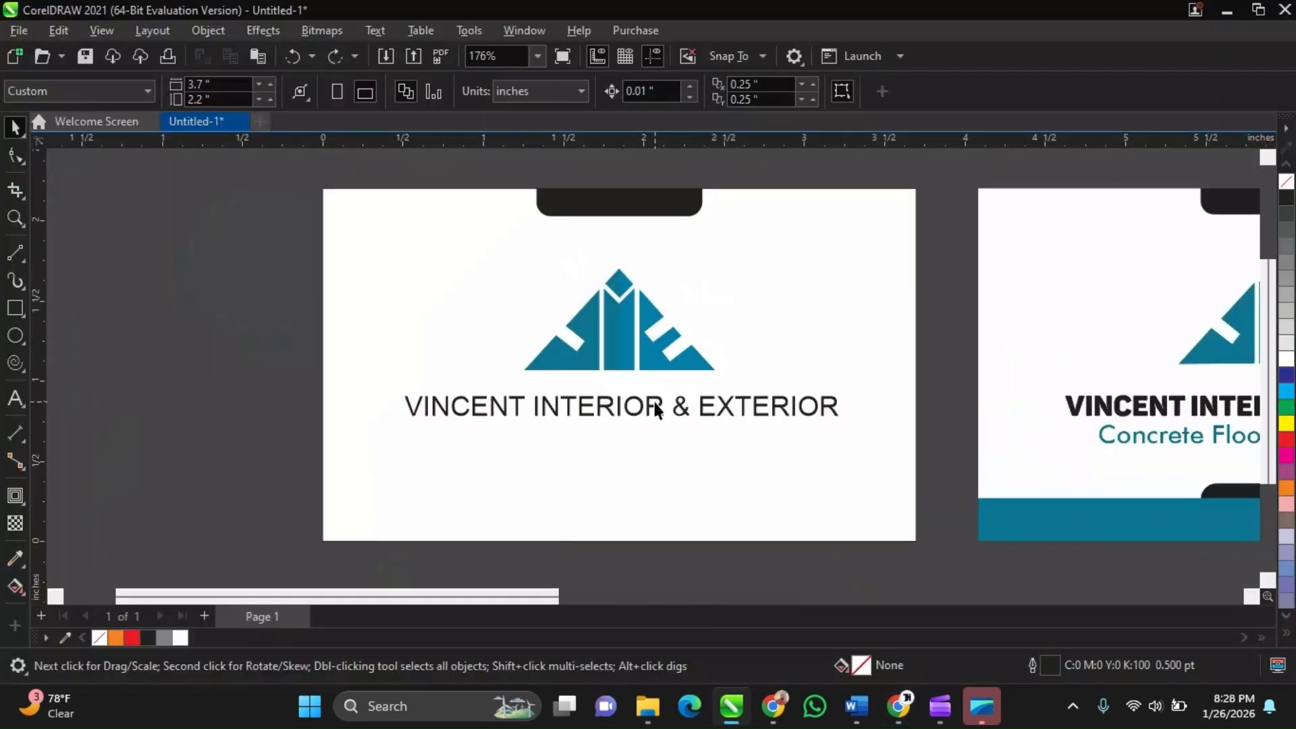
{"action": "left_click", "coordinate": [650, 414]}
{"action": "left_click", "coordinate": [532, 402]}
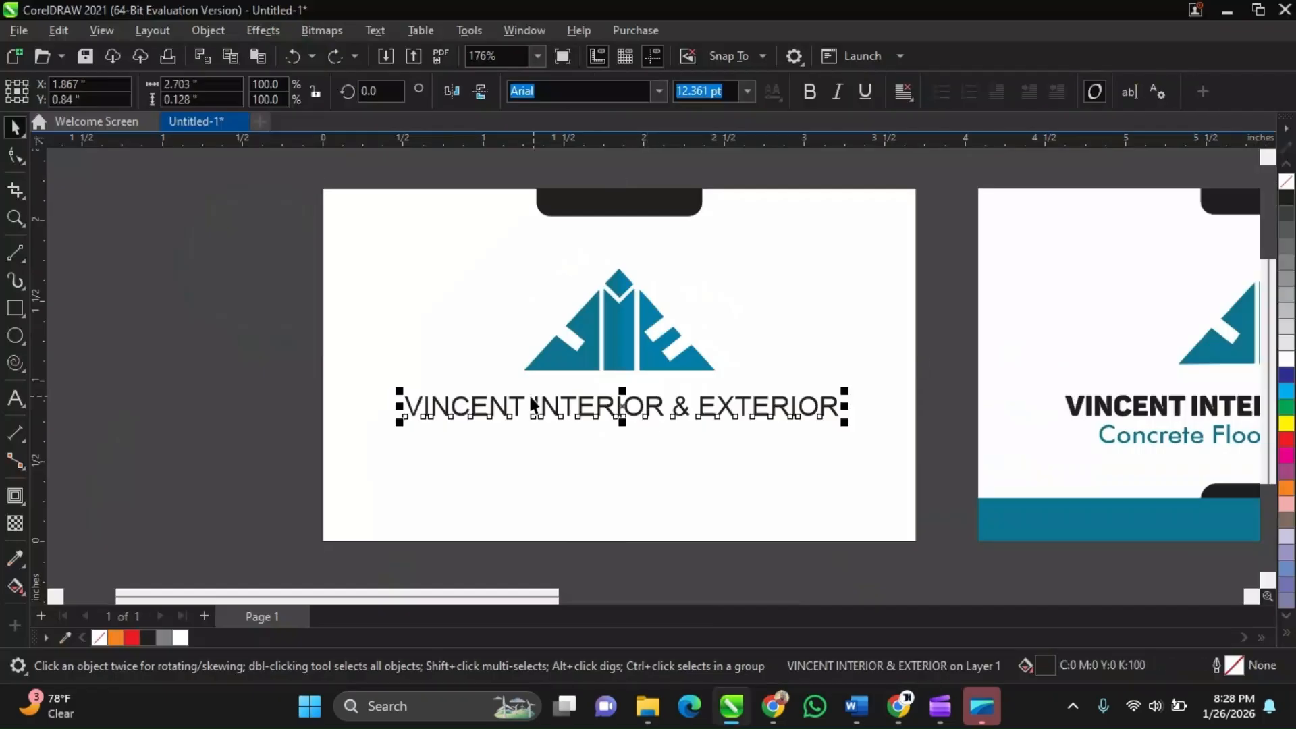
{"action": "scroll", "coordinate": [532, 436], "scroll_direction": "down", "scroll_amount": 1}
{"action": "scroll", "coordinate": [610, 413], "scroll_direction": "up", "scroll_amount": 1}
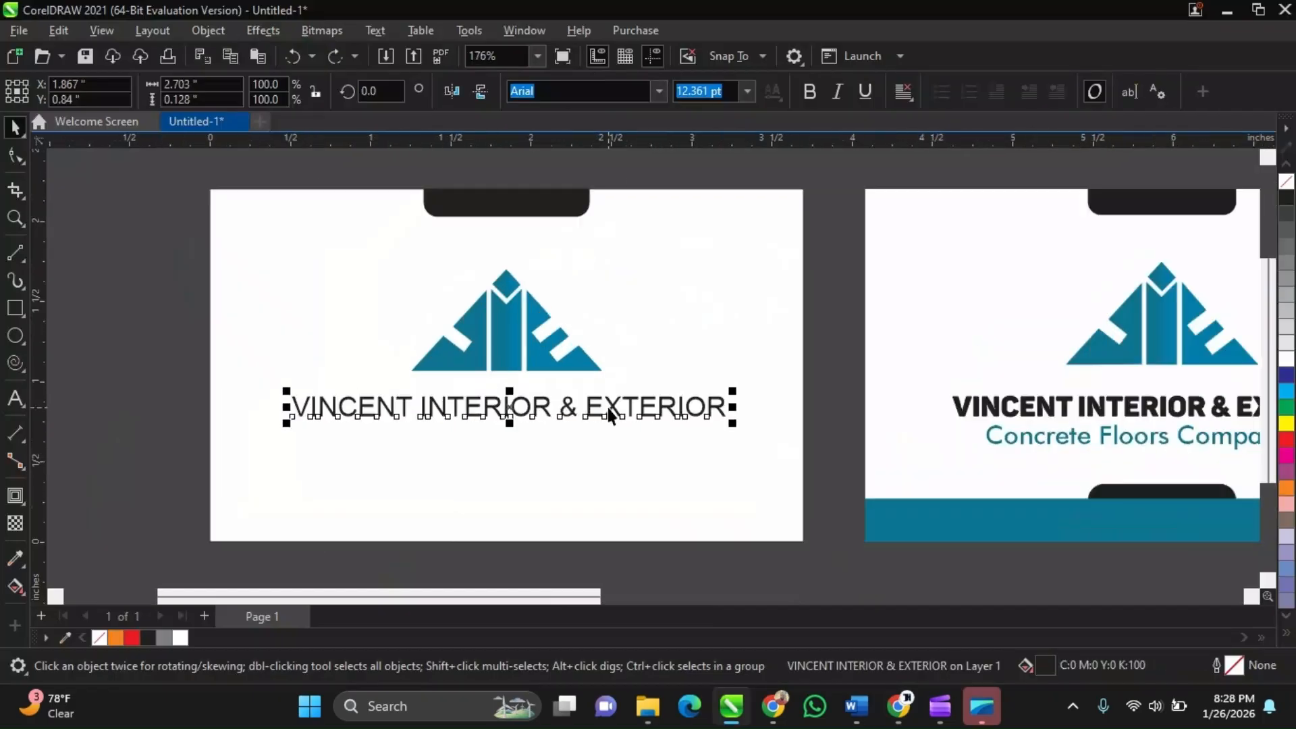
{"action": "scroll", "coordinate": [610, 413], "scroll_direction": "down", "scroll_amount": 3}
{"action": "scroll", "coordinate": [541, 418], "scroll_direction": "up", "scroll_amount": 2}
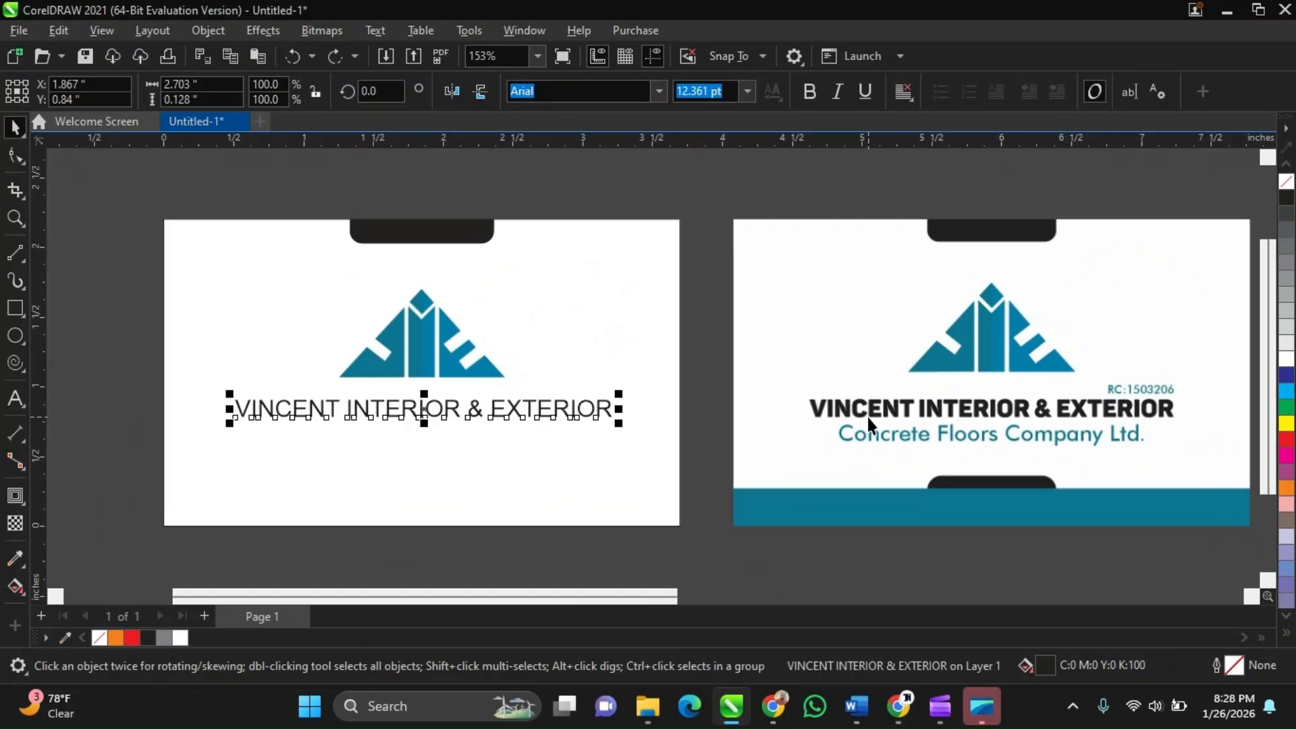
{"action": "scroll", "coordinate": [866, 414], "scroll_direction": "up", "scroll_amount": 1}
{"action": "scroll", "coordinate": [860, 414], "scroll_direction": "up", "scroll_amount": 2}
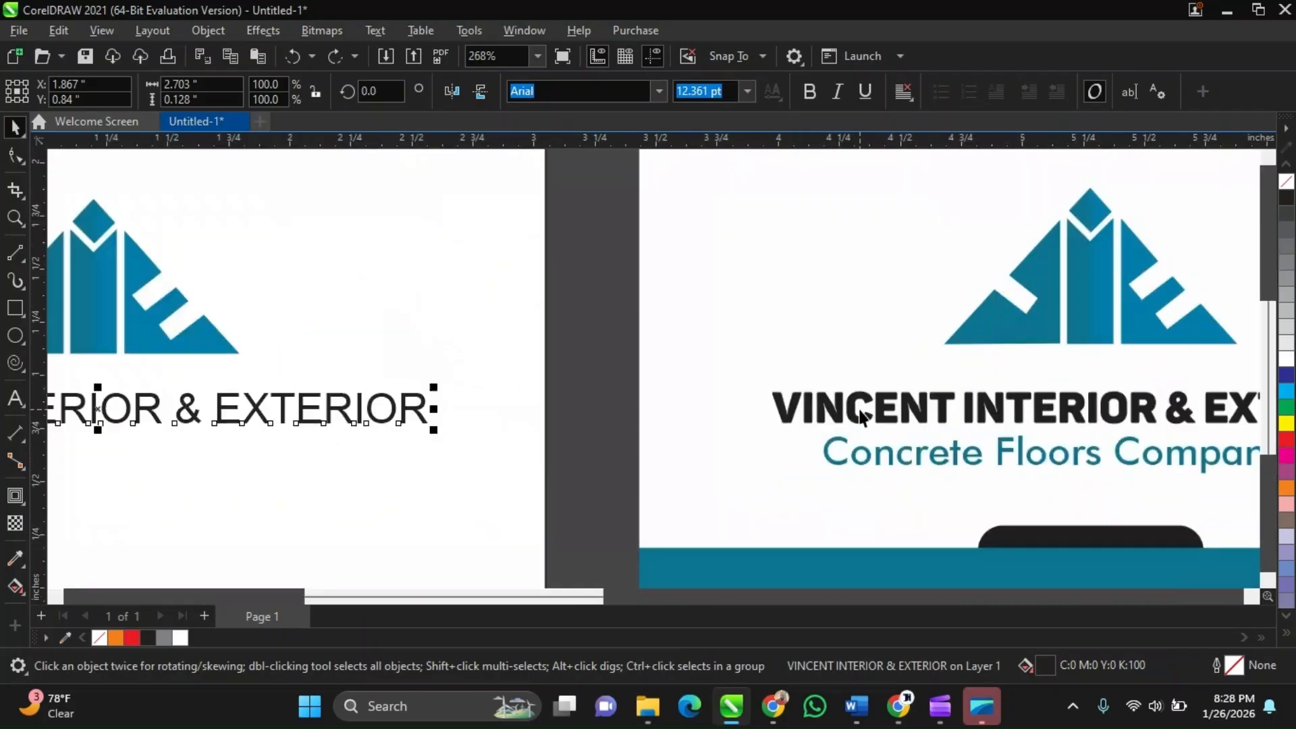
{"action": "scroll", "coordinate": [349, 409], "scroll_direction": "up", "scroll_amount": 1}
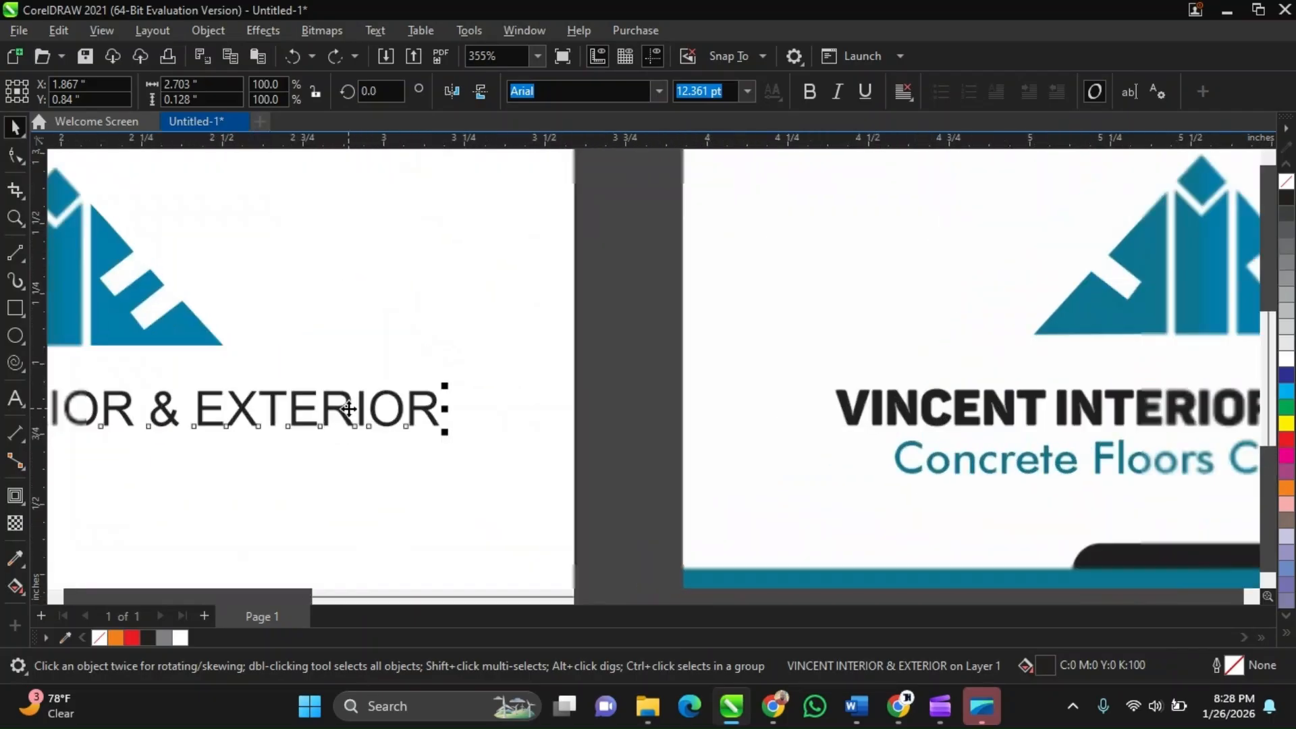
{"action": "scroll", "coordinate": [349, 408], "scroll_direction": "down", "scroll_amount": 3}
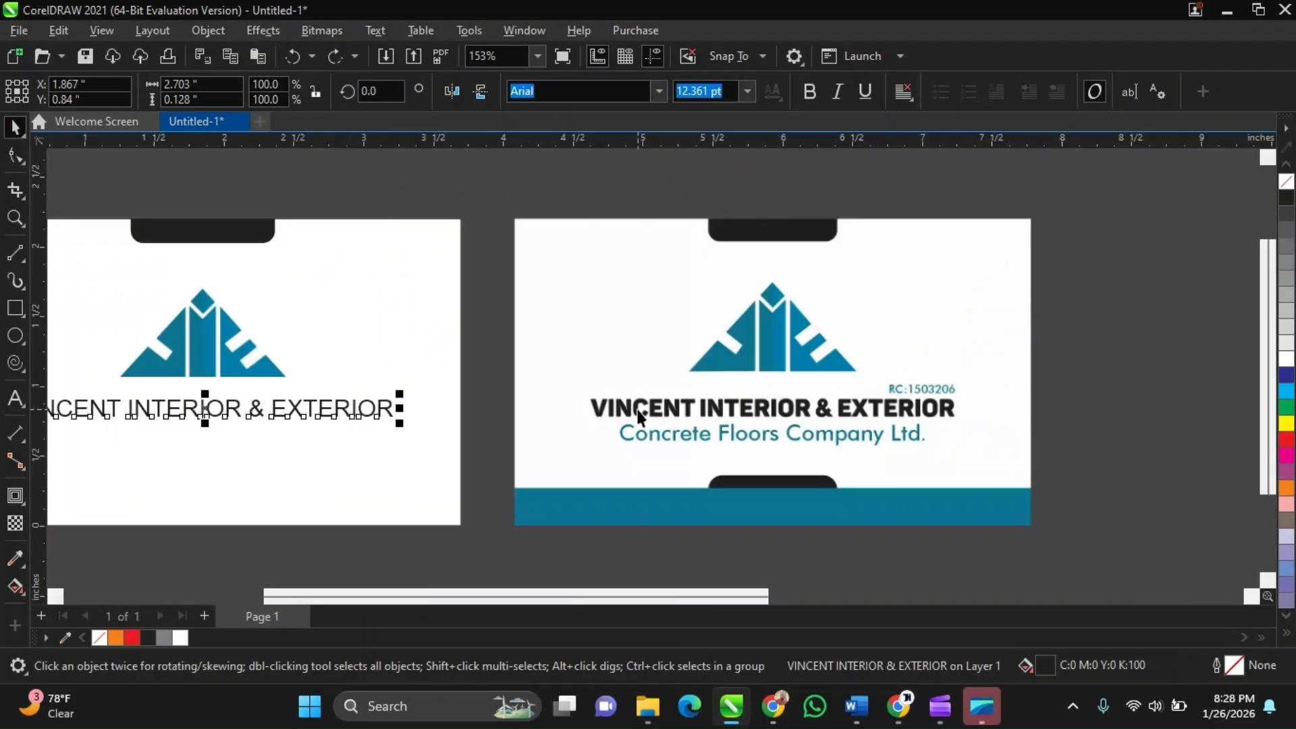
{"action": "scroll", "coordinate": [603, 451], "scroll_direction": "up", "scroll_amount": 1}
{"action": "scroll", "coordinate": [602, 446], "scroll_direction": "down", "scroll_amount": 1}
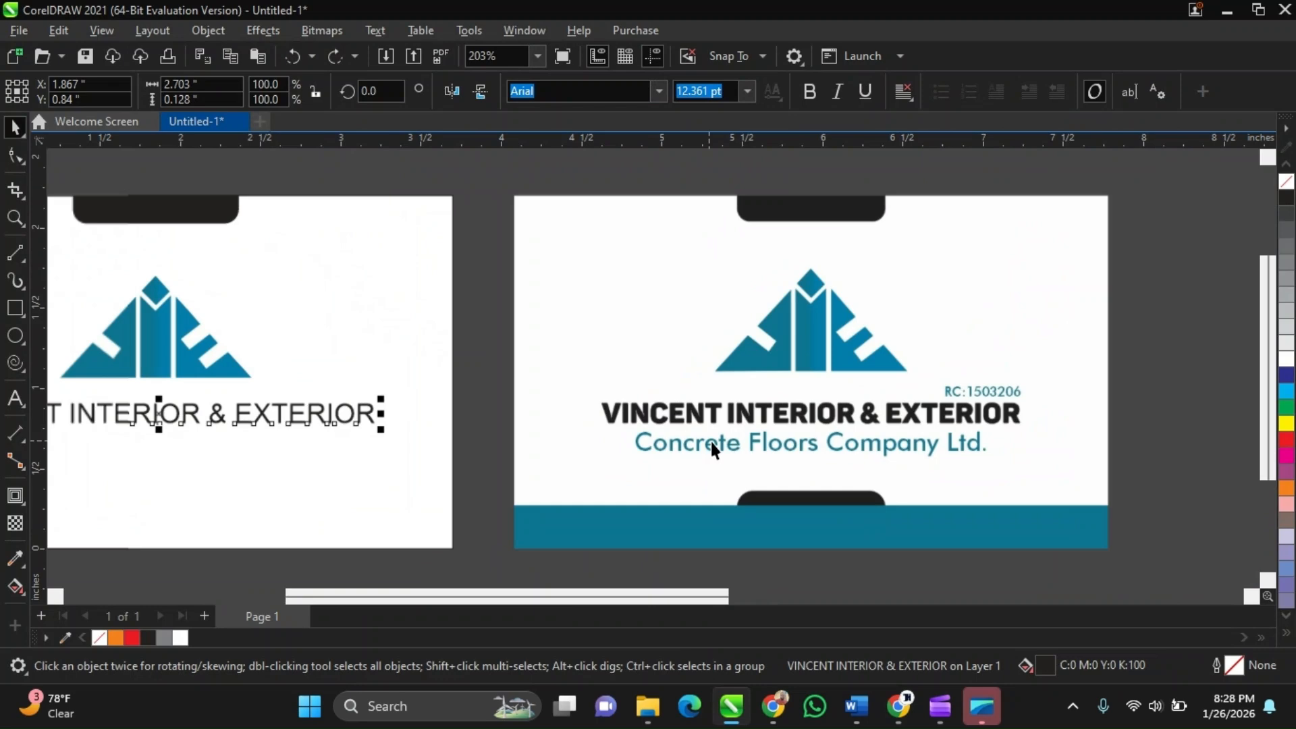
{"action": "scroll", "coordinate": [653, 420], "scroll_direction": "up", "scroll_amount": 3}
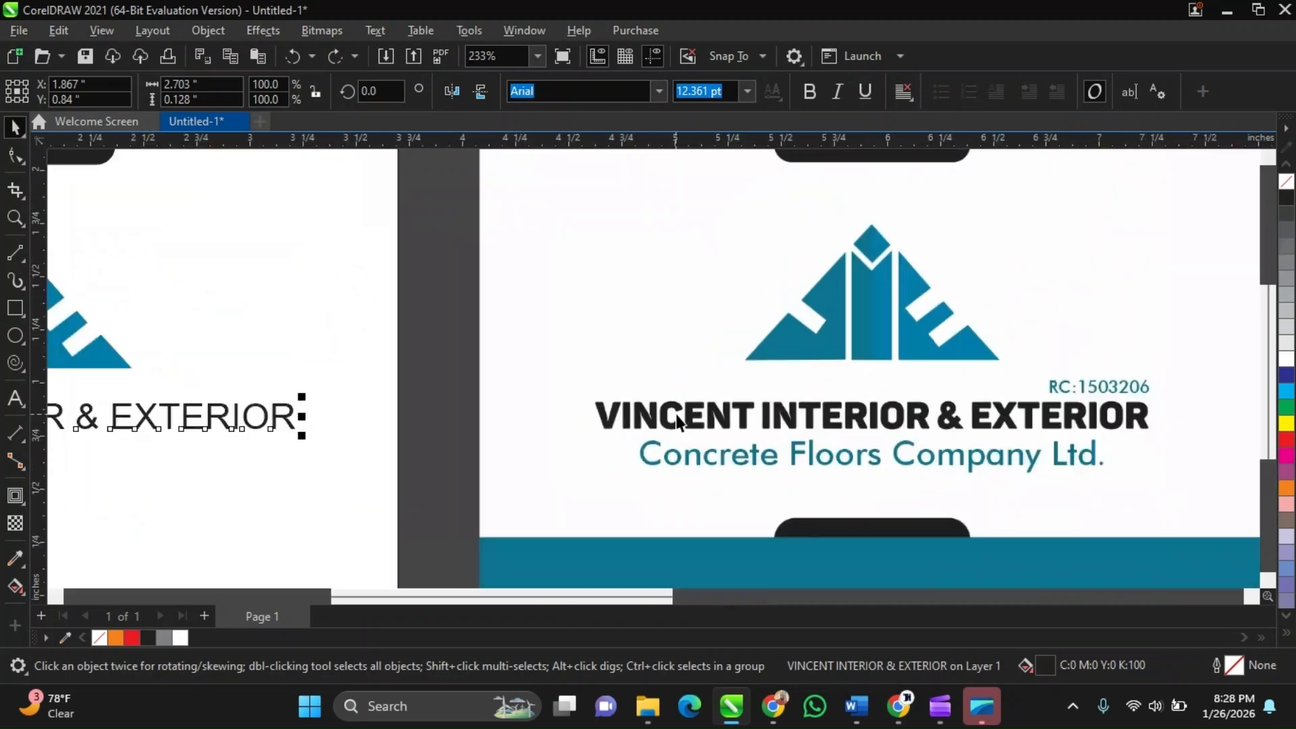
{"action": "scroll", "coordinate": [675, 415], "scroll_direction": "down", "scroll_amount": 3}
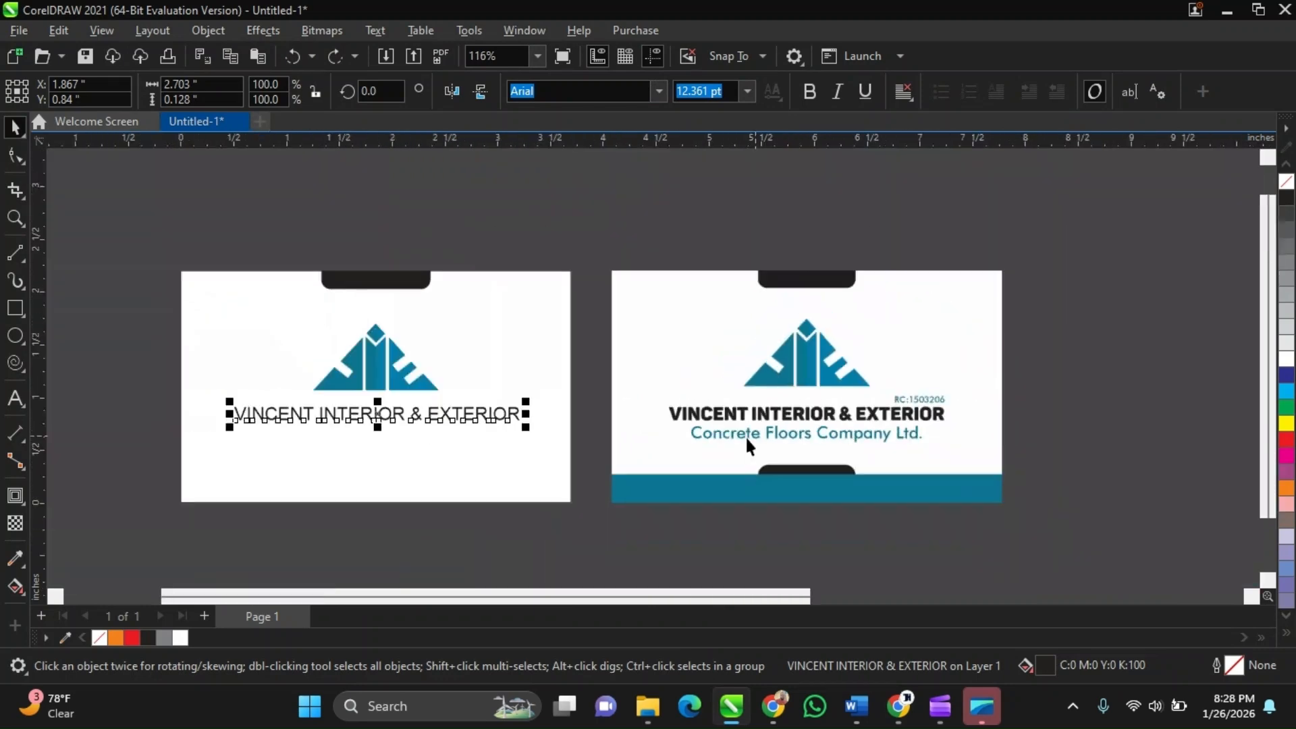
{"action": "scroll", "coordinate": [745, 435], "scroll_direction": "up", "scroll_amount": 1}
{"action": "scroll", "coordinate": [795, 404], "scroll_direction": "down", "scroll_amount": 3}
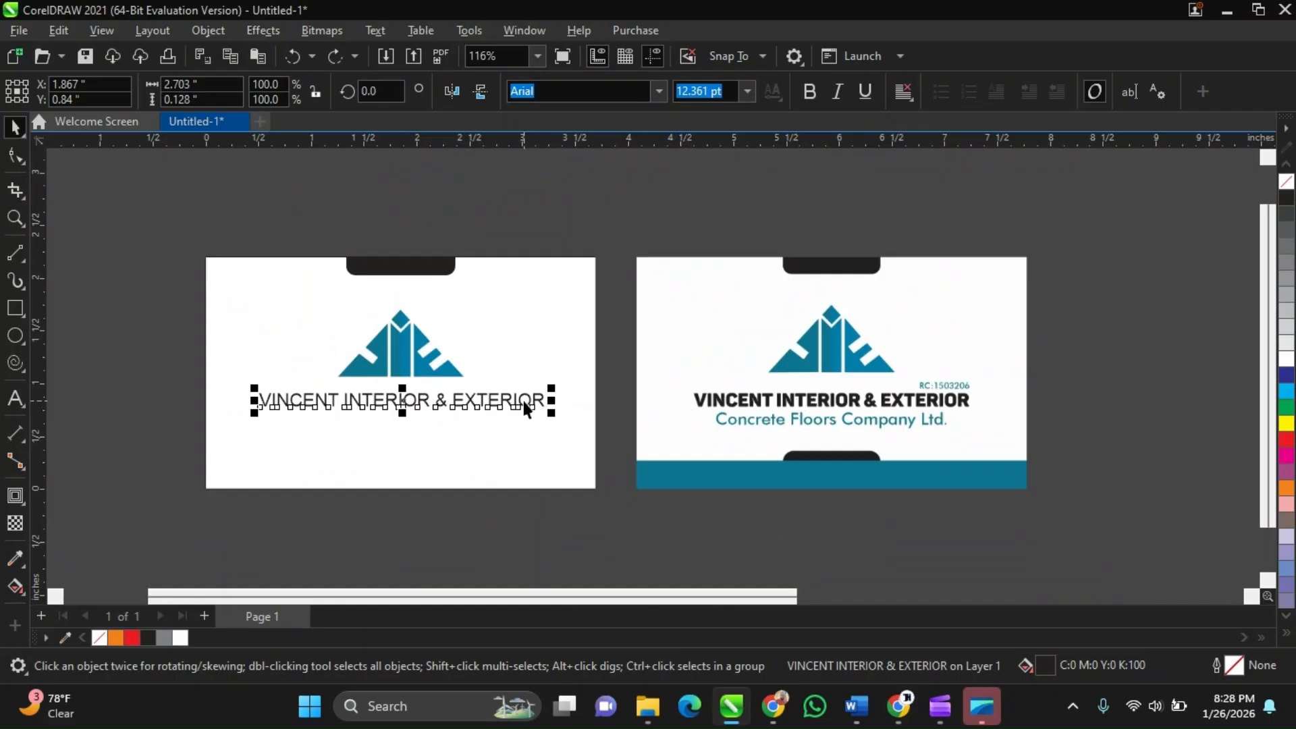
{"action": "scroll", "coordinate": [525, 408], "scroll_direction": "up", "scroll_amount": 1}
{"action": "scroll", "coordinate": [499, 393], "scroll_direction": "up", "scroll_amount": 2}
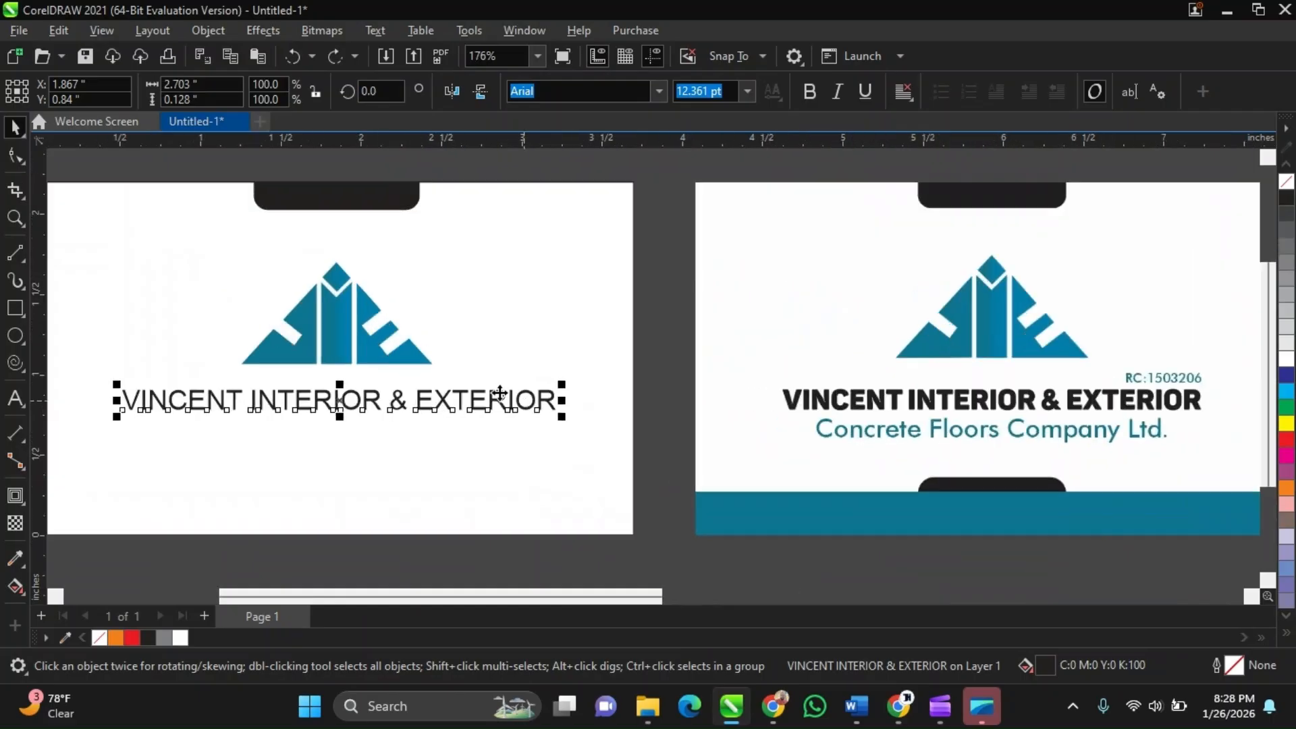
{"action": "scroll", "coordinate": [500, 407], "scroll_direction": "down", "scroll_amount": 2}
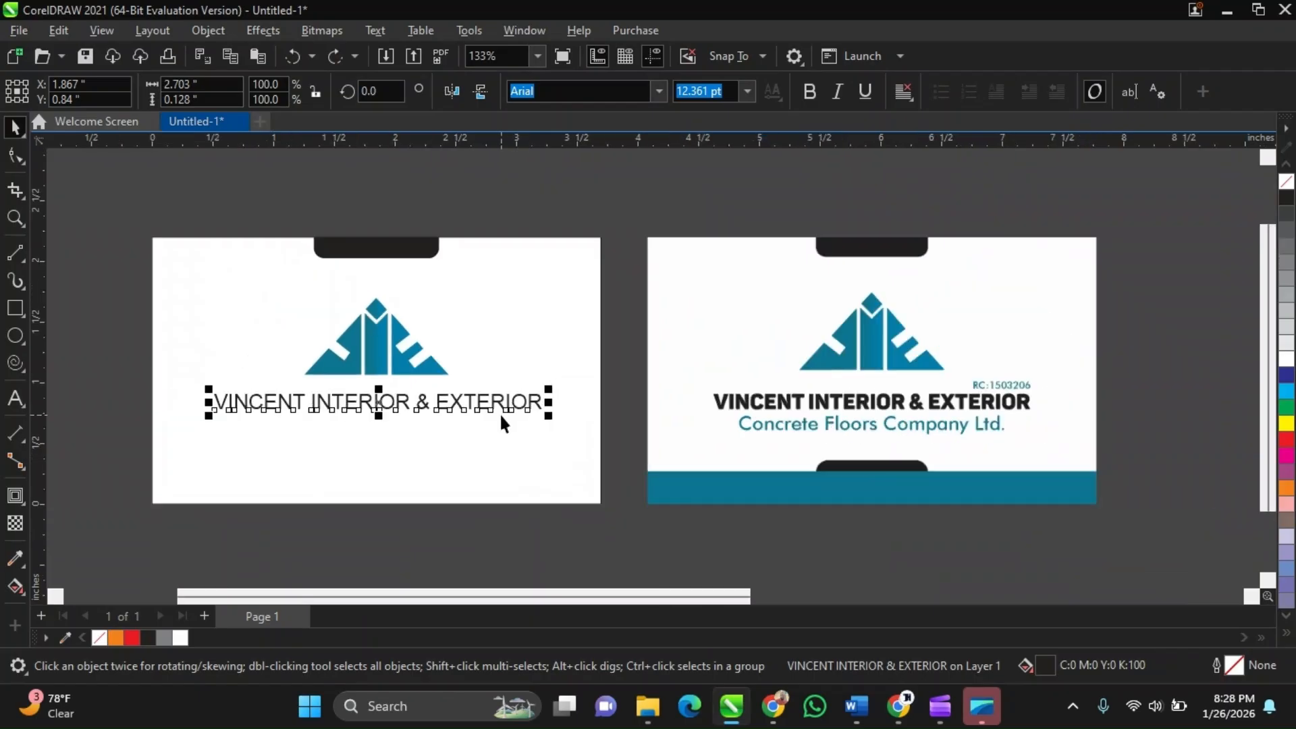
{"action": "scroll", "coordinate": [591, 385], "scroll_direction": "up", "scroll_amount": 2}
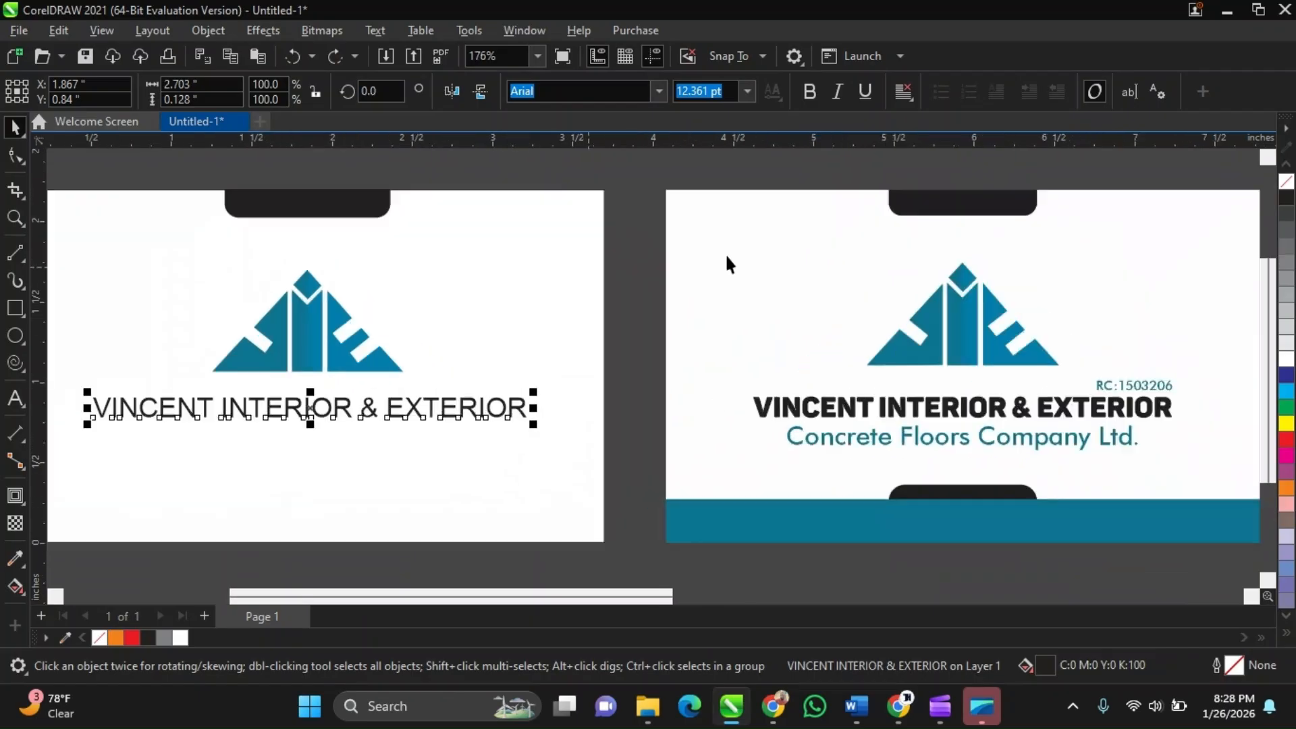
Browse the font list for a typeface matching the reference company name, then close it without changing the font
{"action": "left_click", "coordinate": [658, 89]}
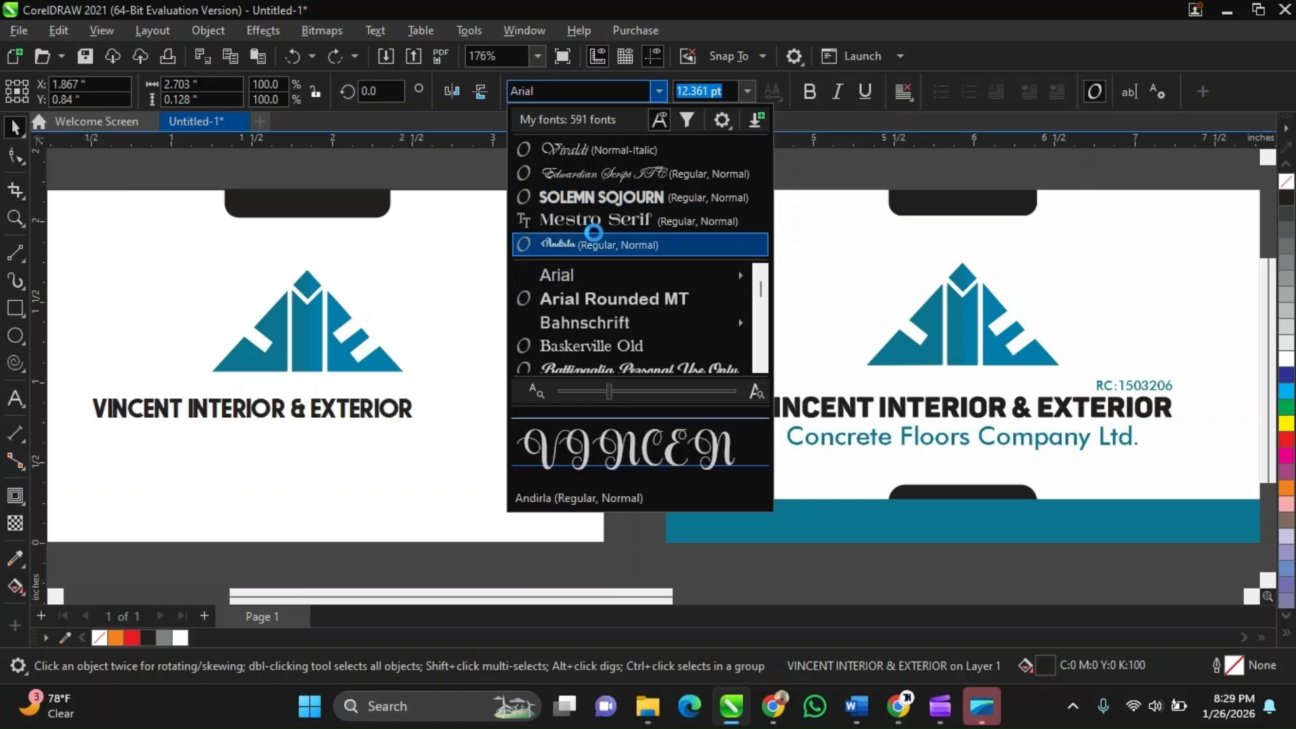
{"action": "left_click", "coordinate": [759, 367]}
{"action": "left_click", "coordinate": [759, 368]}
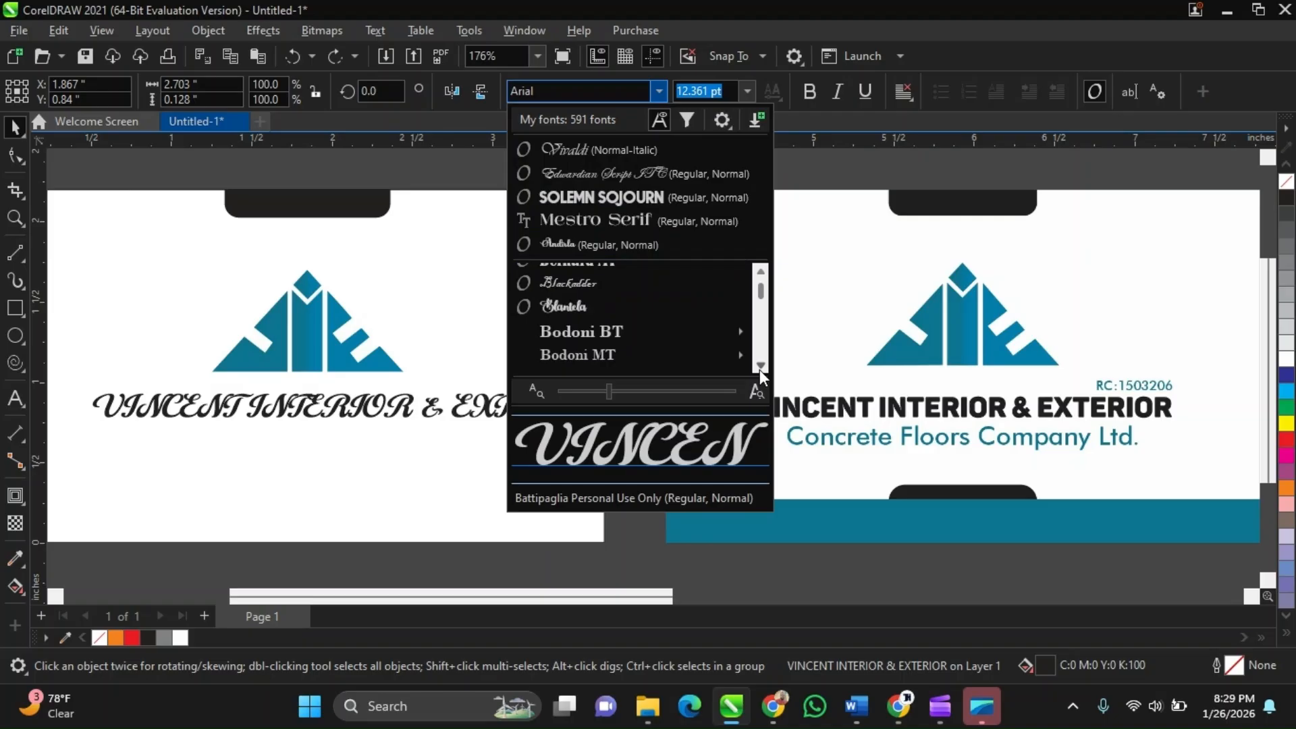
{"action": "left_click", "coordinate": [759, 368]}
{"action": "left_click", "coordinate": [759, 368]}
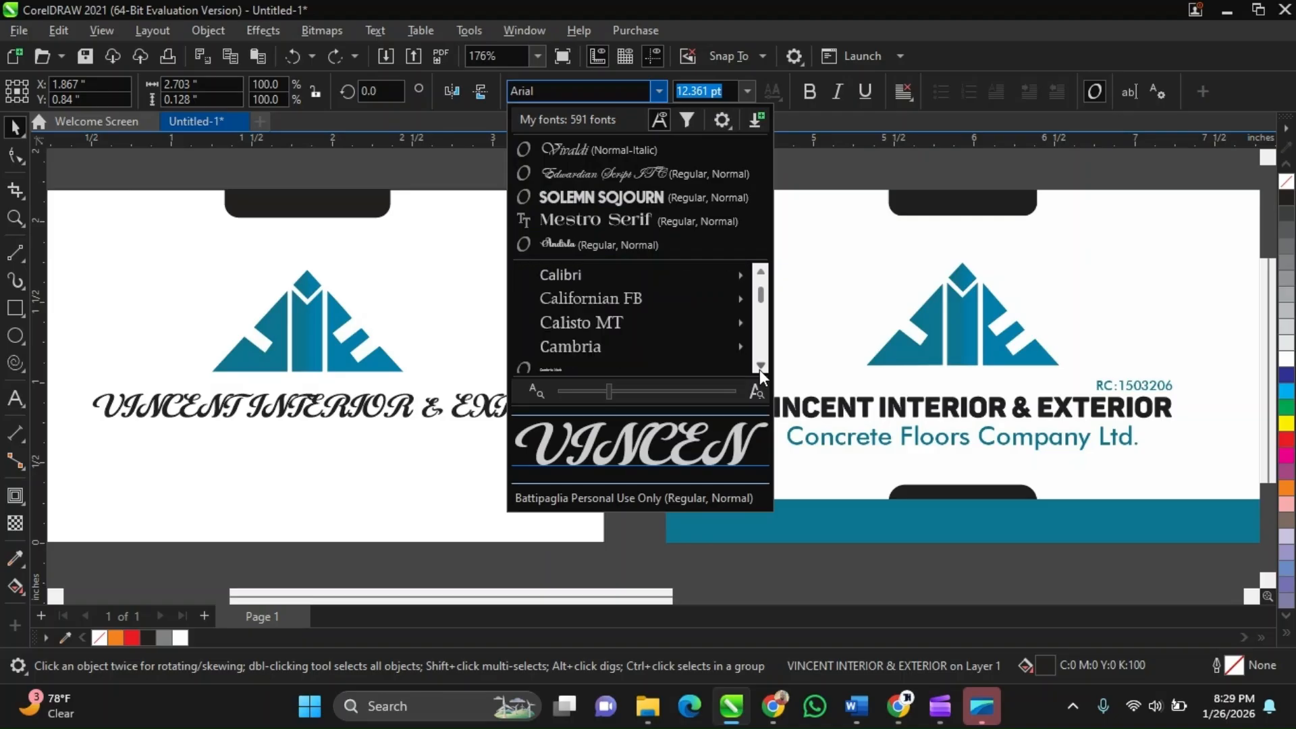
{"action": "left_click", "coordinate": [759, 368]}
{"action": "left_click", "coordinate": [759, 368]}
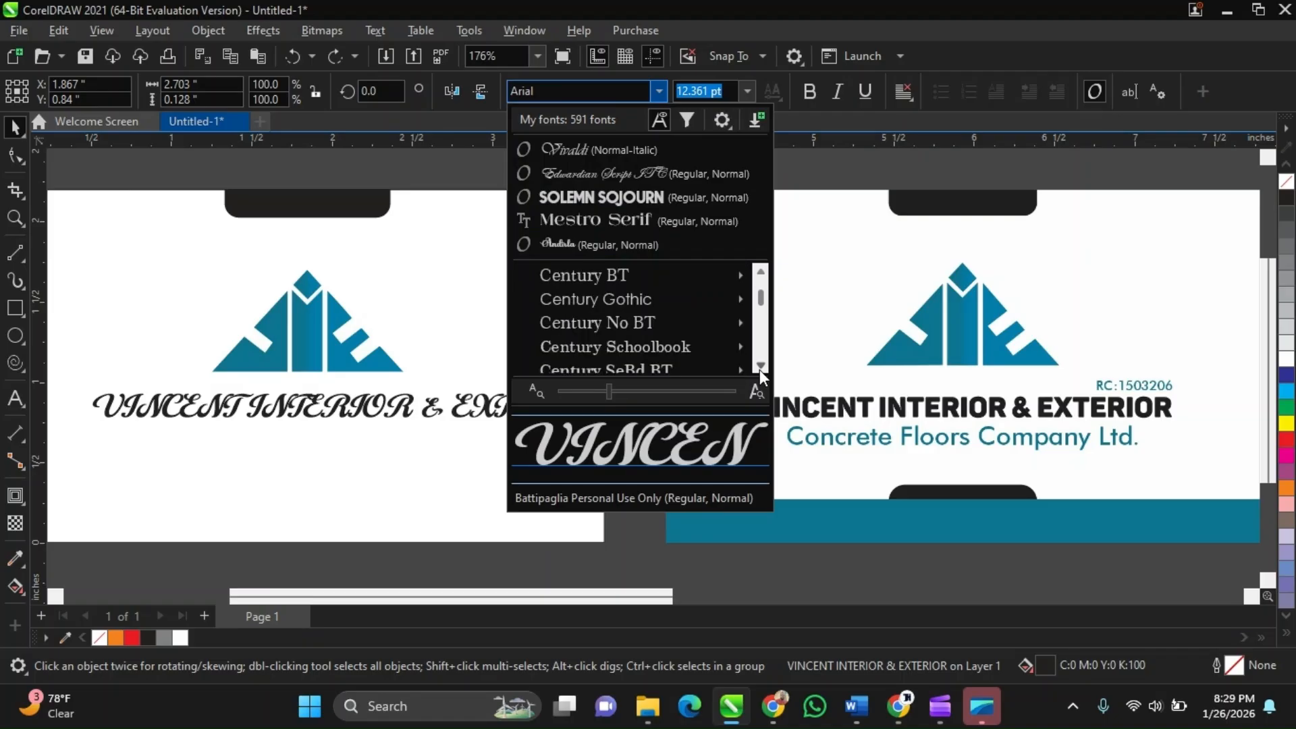
{"action": "left_click", "coordinate": [760, 368]}
{"action": "left_click", "coordinate": [759, 368]}
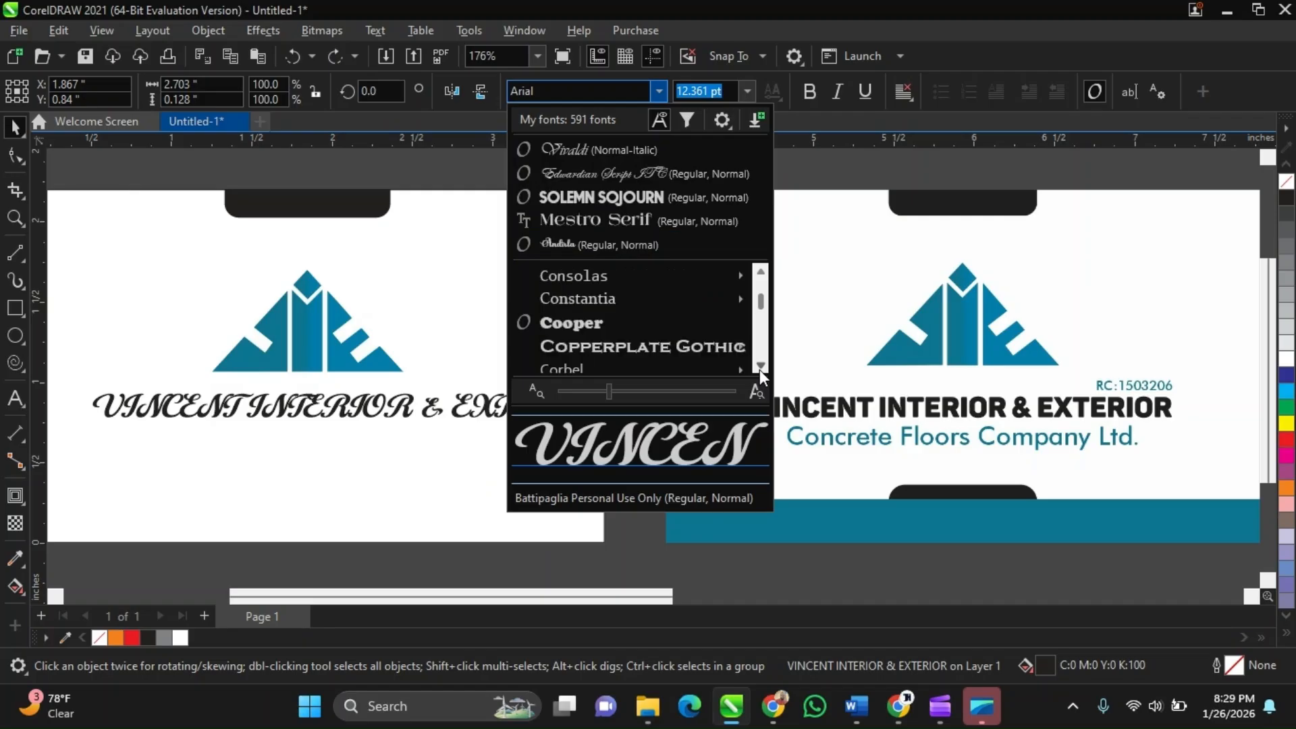
{"action": "left_click", "coordinate": [759, 368]}
{"action": "left_click", "coordinate": [759, 368]}
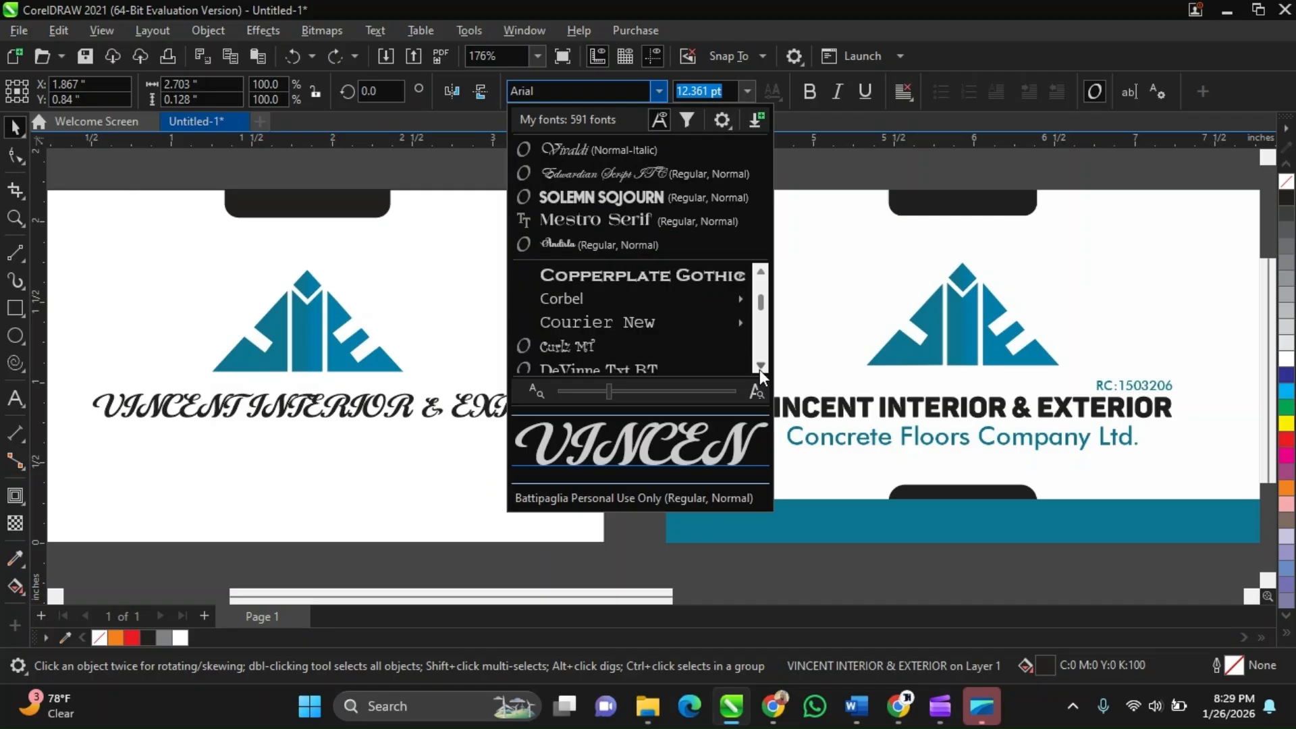
{"action": "left_click", "coordinate": [759, 368]}
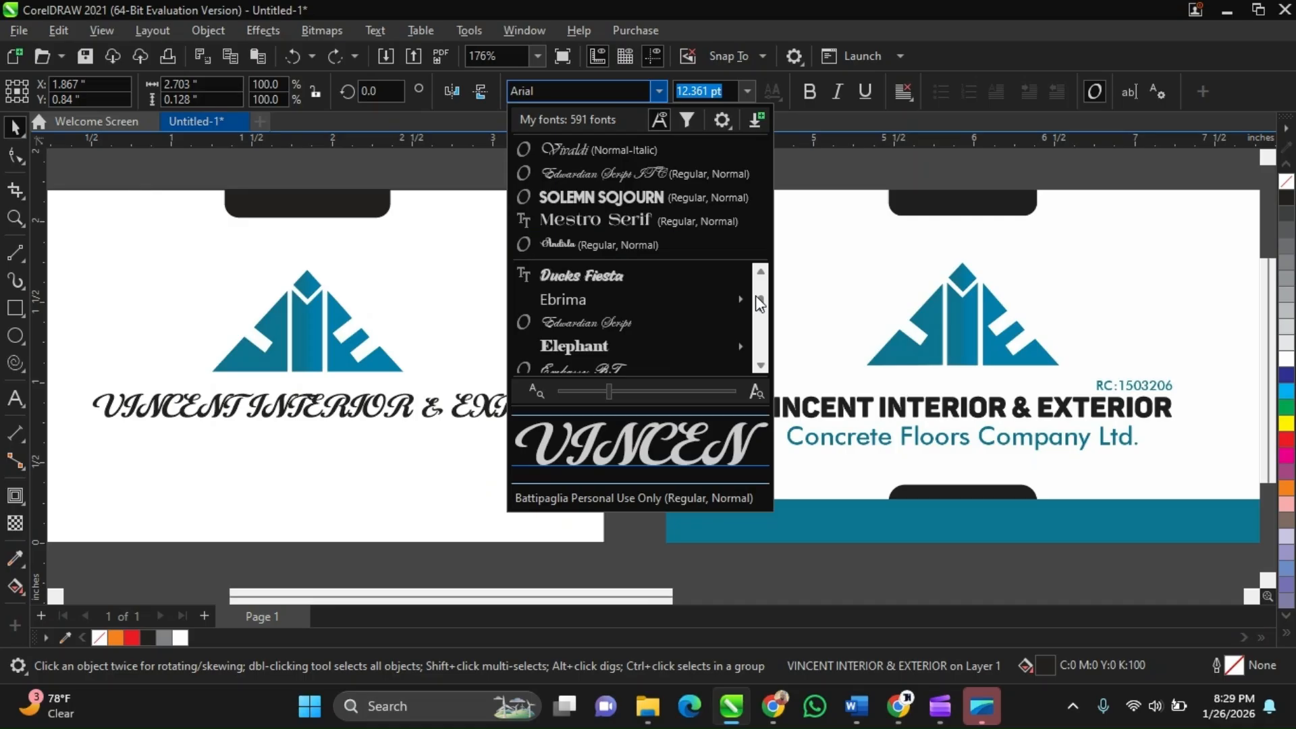
{"action": "left_click", "coordinate": [761, 365]}
{"action": "left_click", "coordinate": [763, 365]}
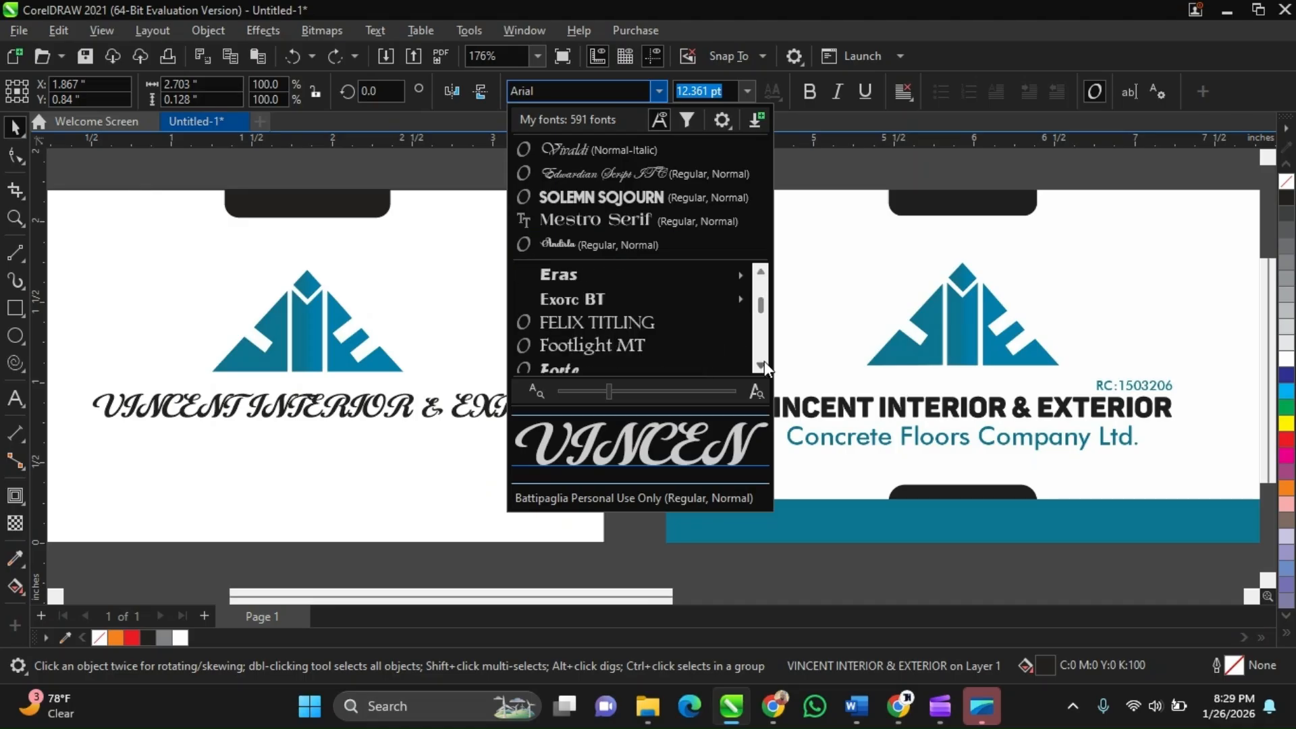
{"action": "left_click", "coordinate": [763, 365]}
{"action": "left_click", "coordinate": [762, 364]}
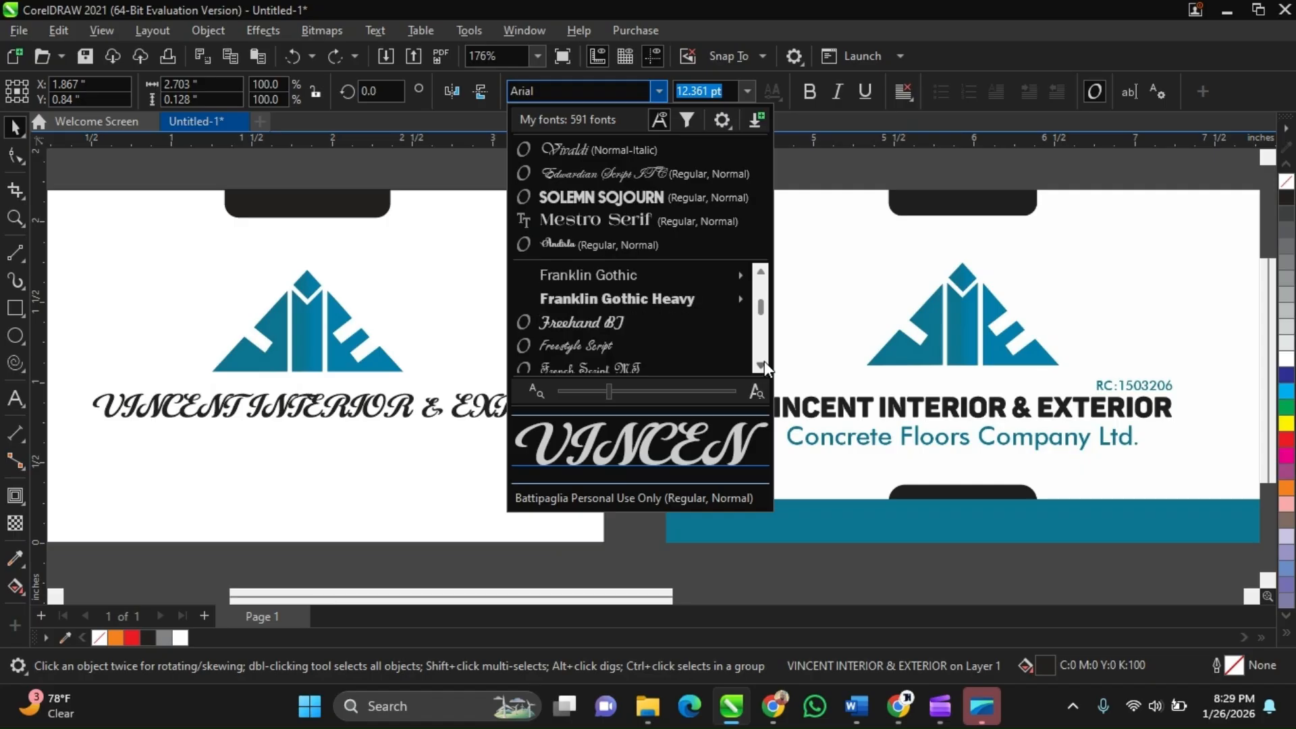
{"action": "left_click", "coordinate": [763, 364]}
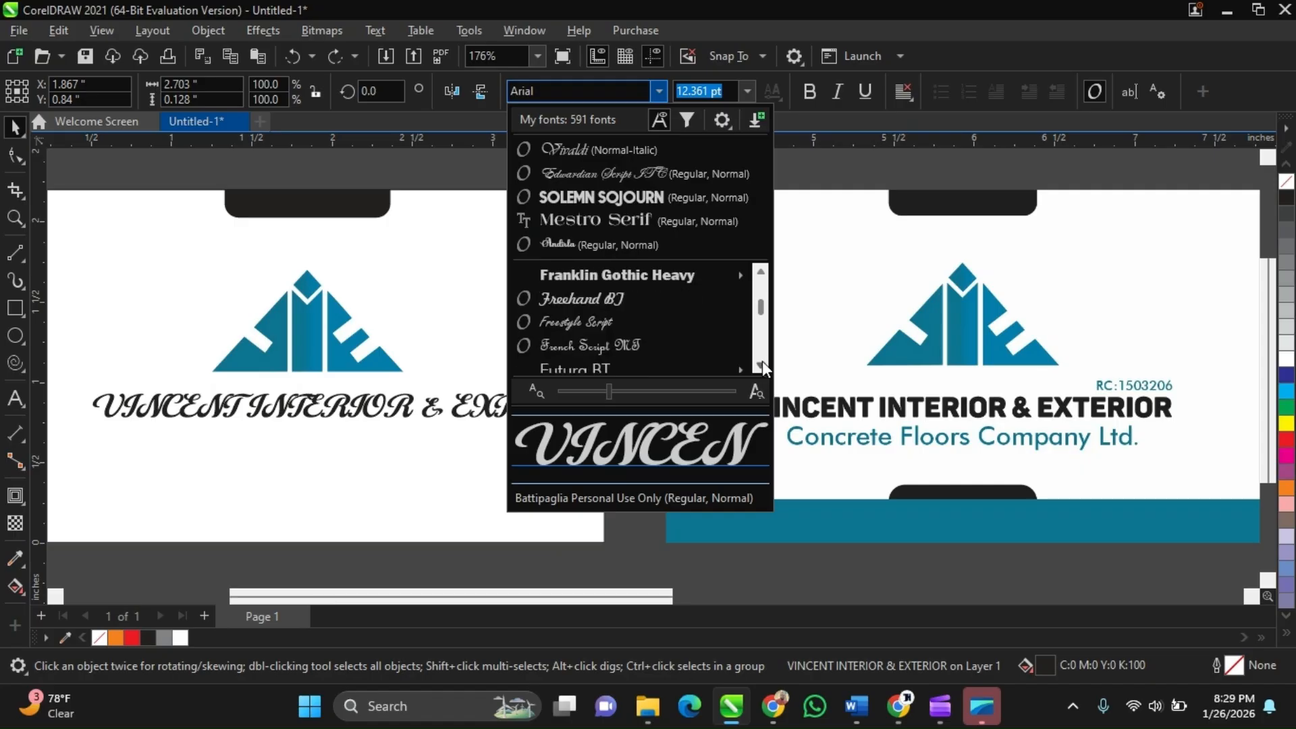
{"action": "left_click", "coordinate": [762, 362]}
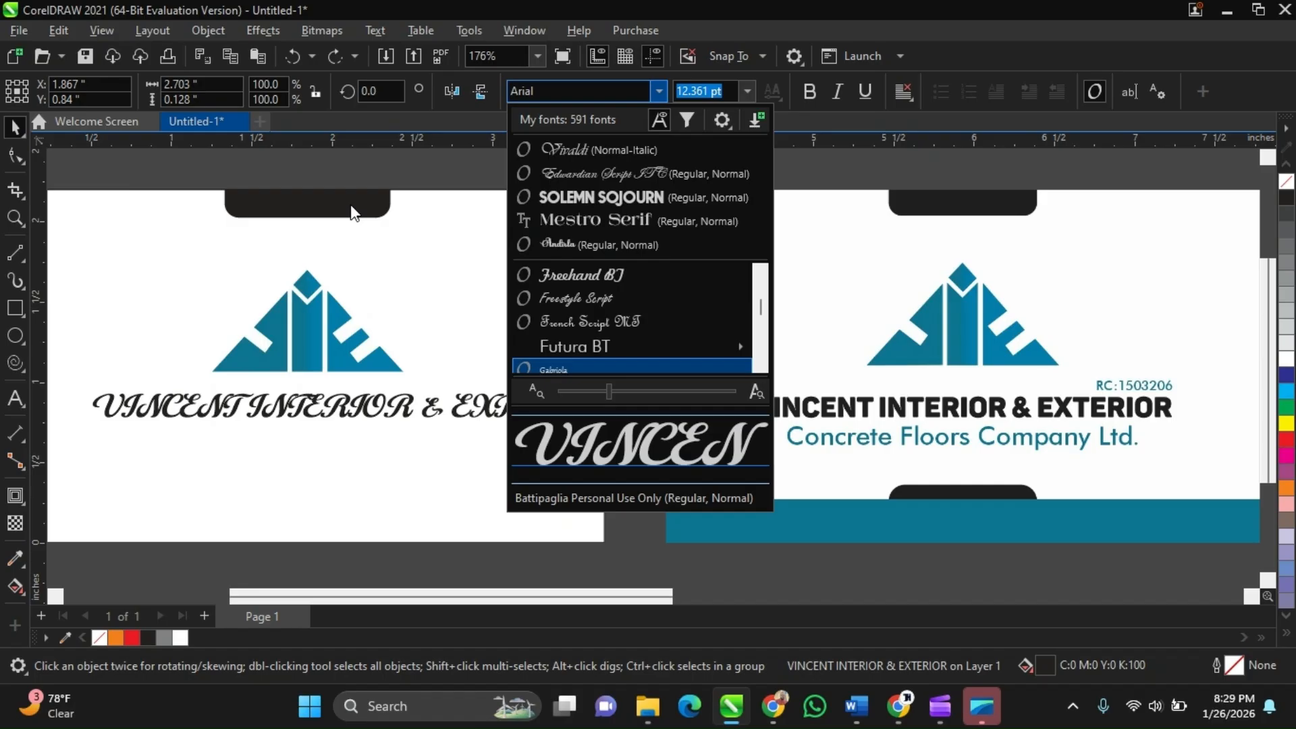
{"action": "key", "text": "Escape"}
{"action": "left_click", "coordinate": [493, 346]}
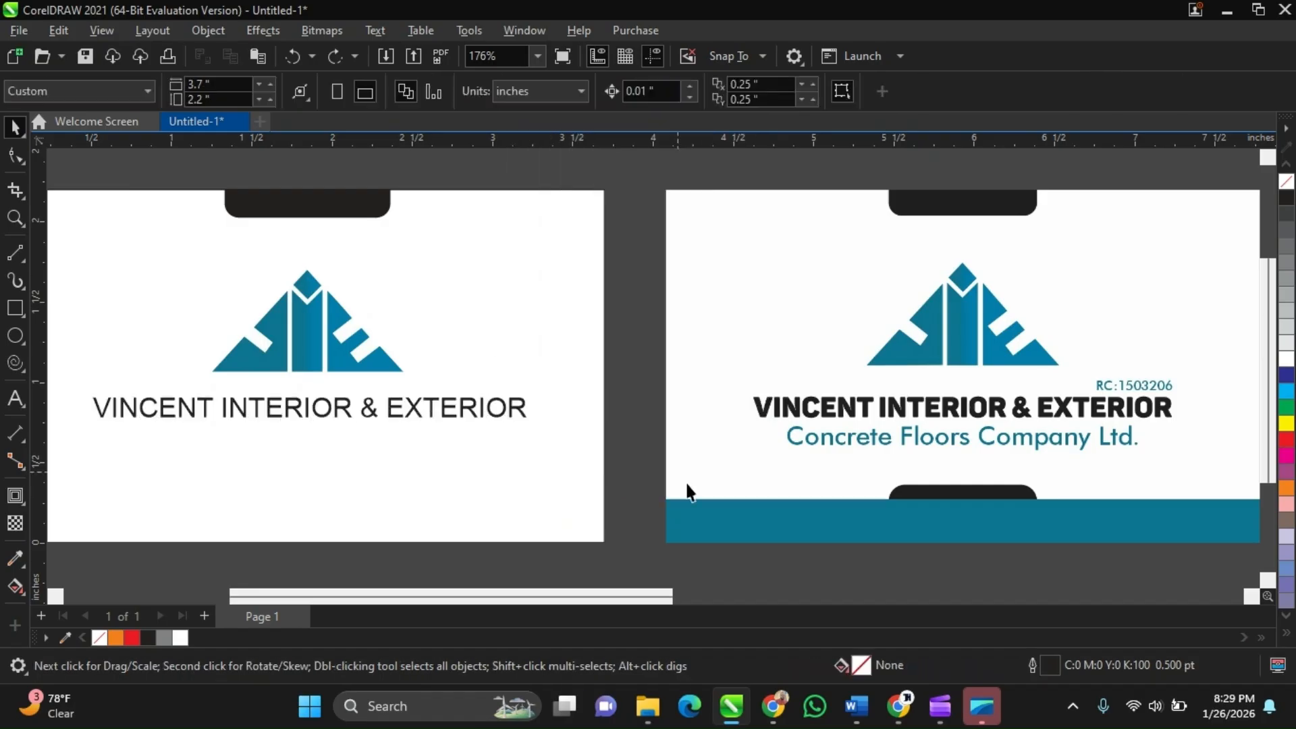
Switch to Google Meet, share the entire screen with the class, and return to the drawing
{"action": "left_click", "coordinate": [897, 709]}
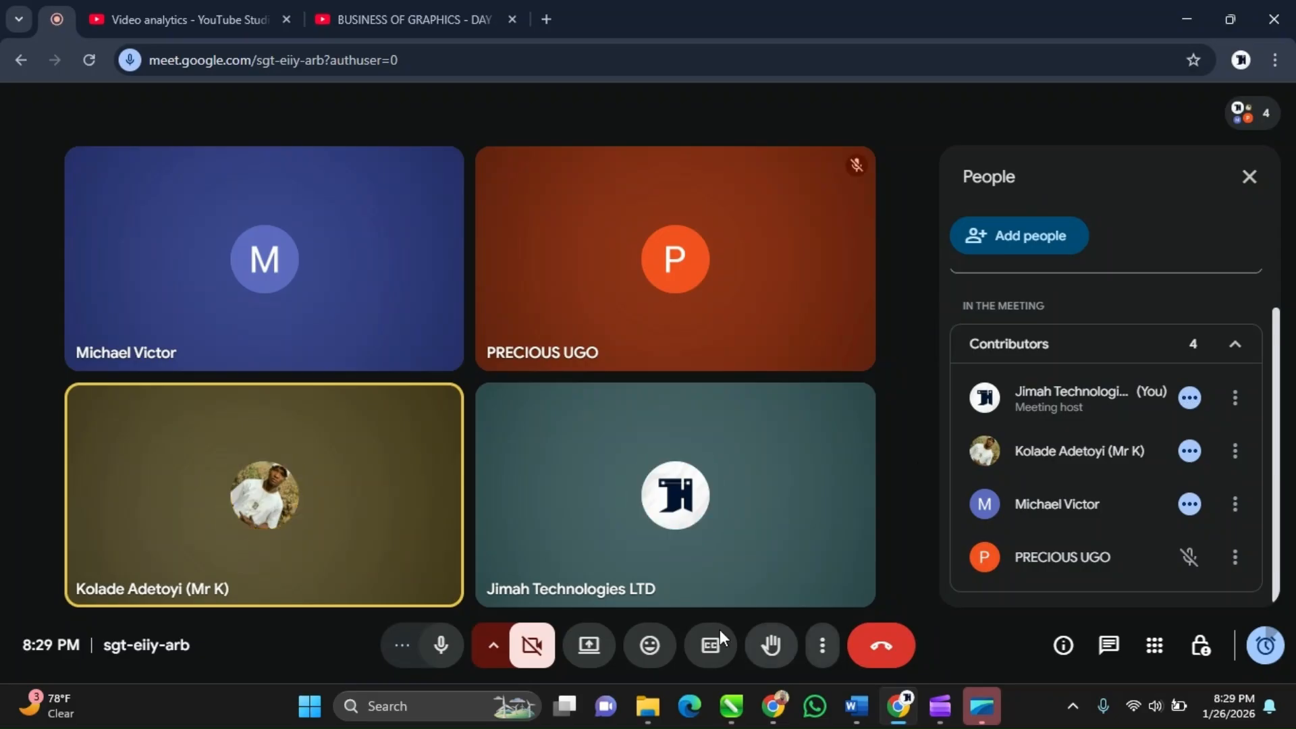
{"action": "left_click", "coordinate": [594, 648]}
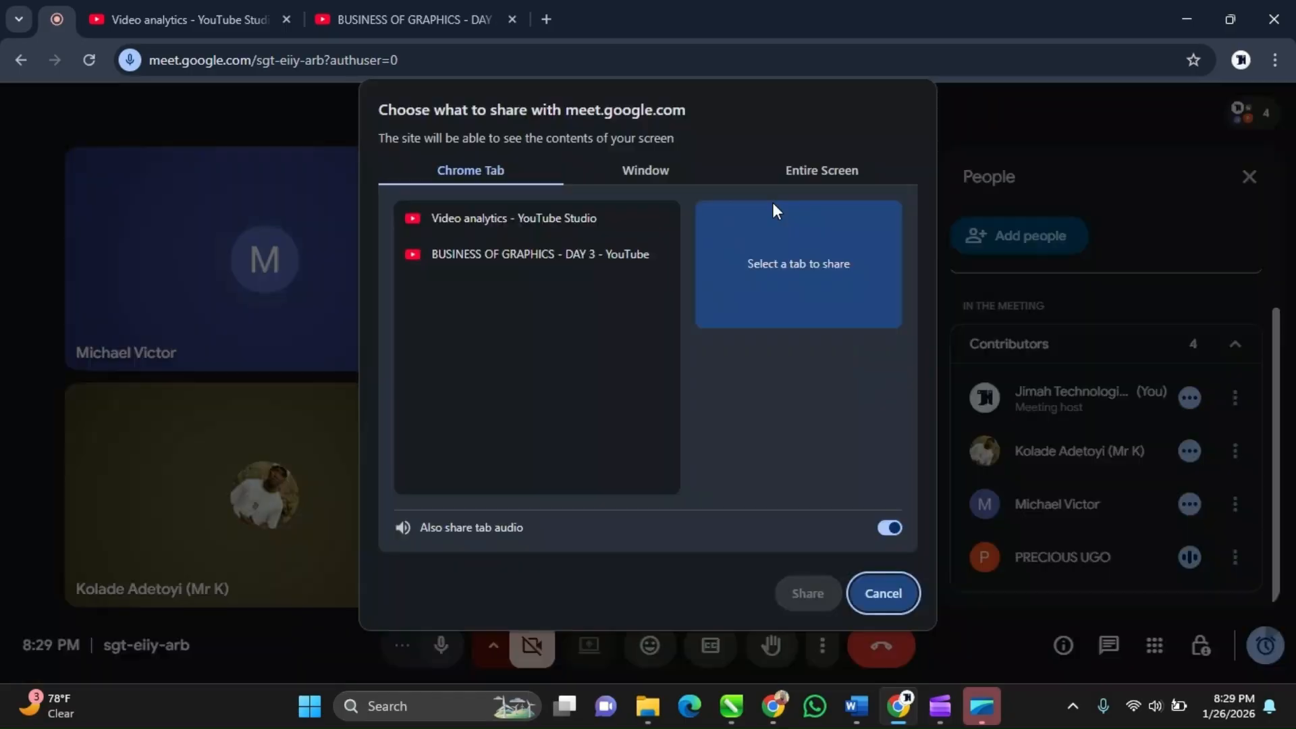
{"action": "left_click", "coordinate": [821, 170]}
{"action": "left_click", "coordinate": [557, 304]}
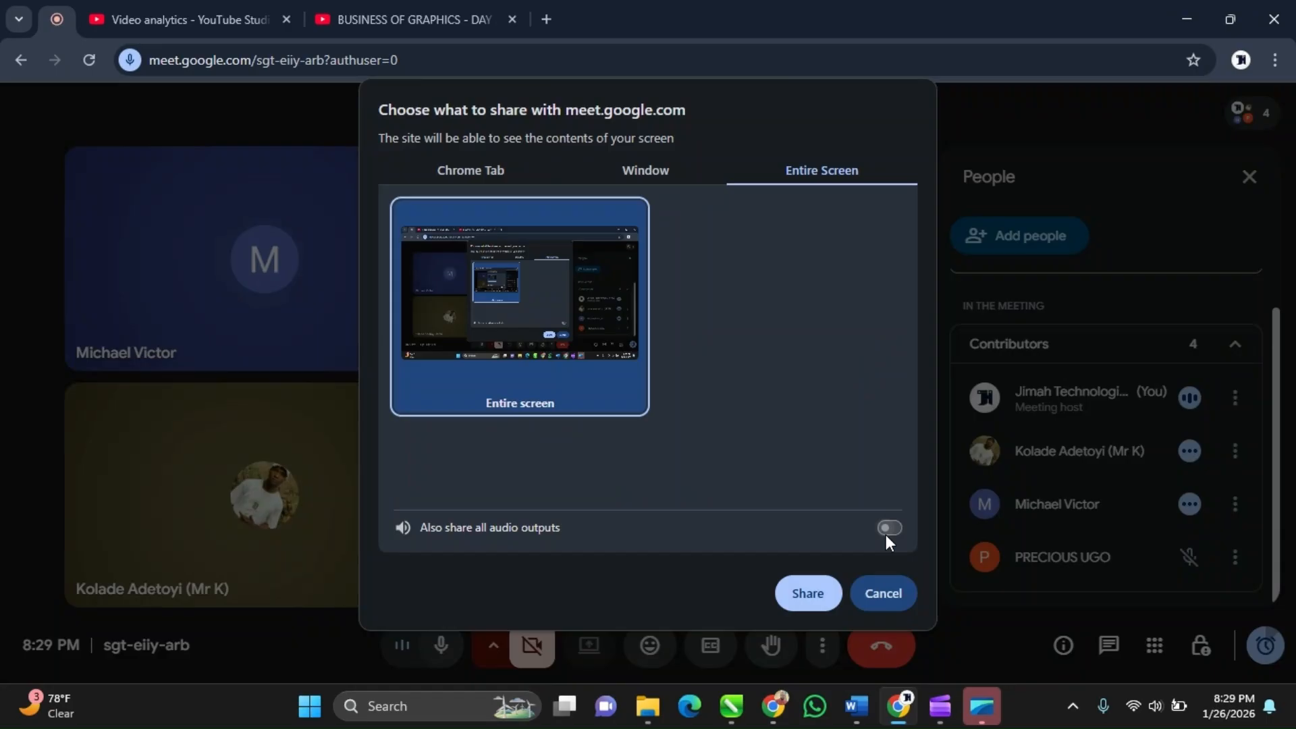
{"action": "left_click", "coordinate": [808, 593]}
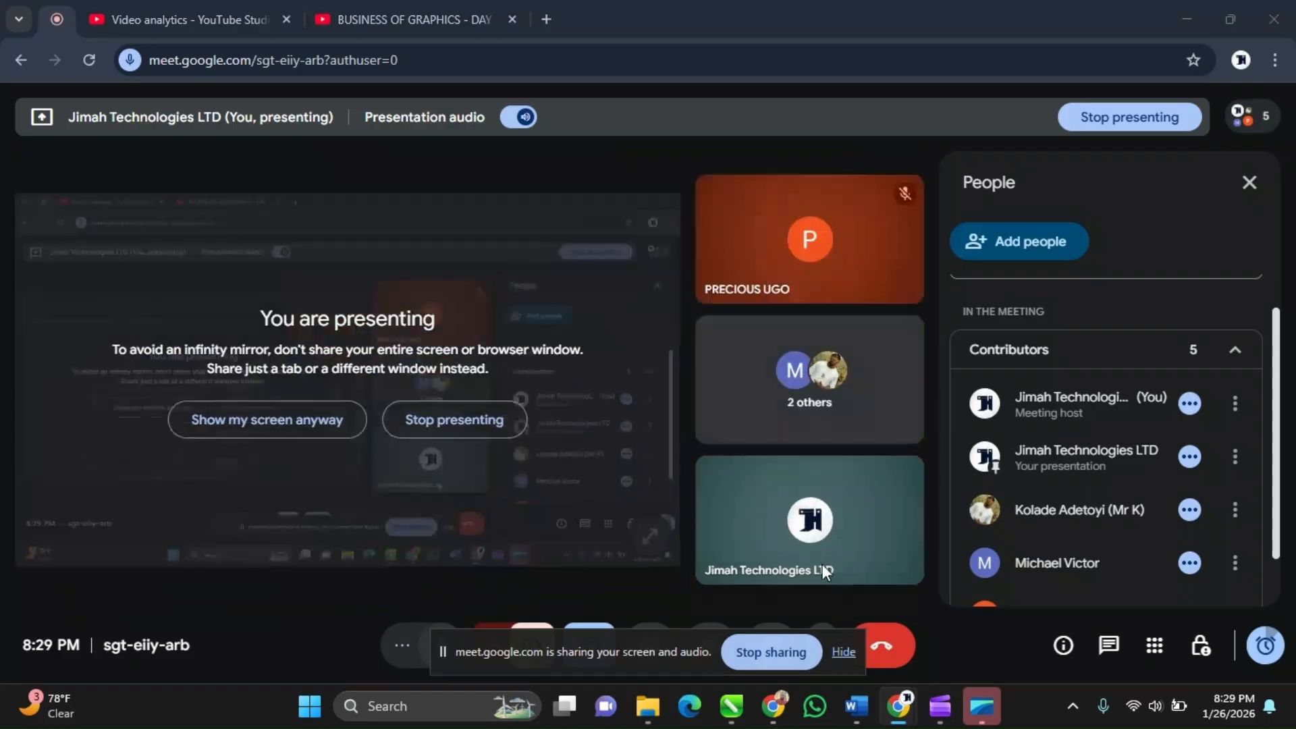
{"action": "left_click", "coordinate": [310, 417]}
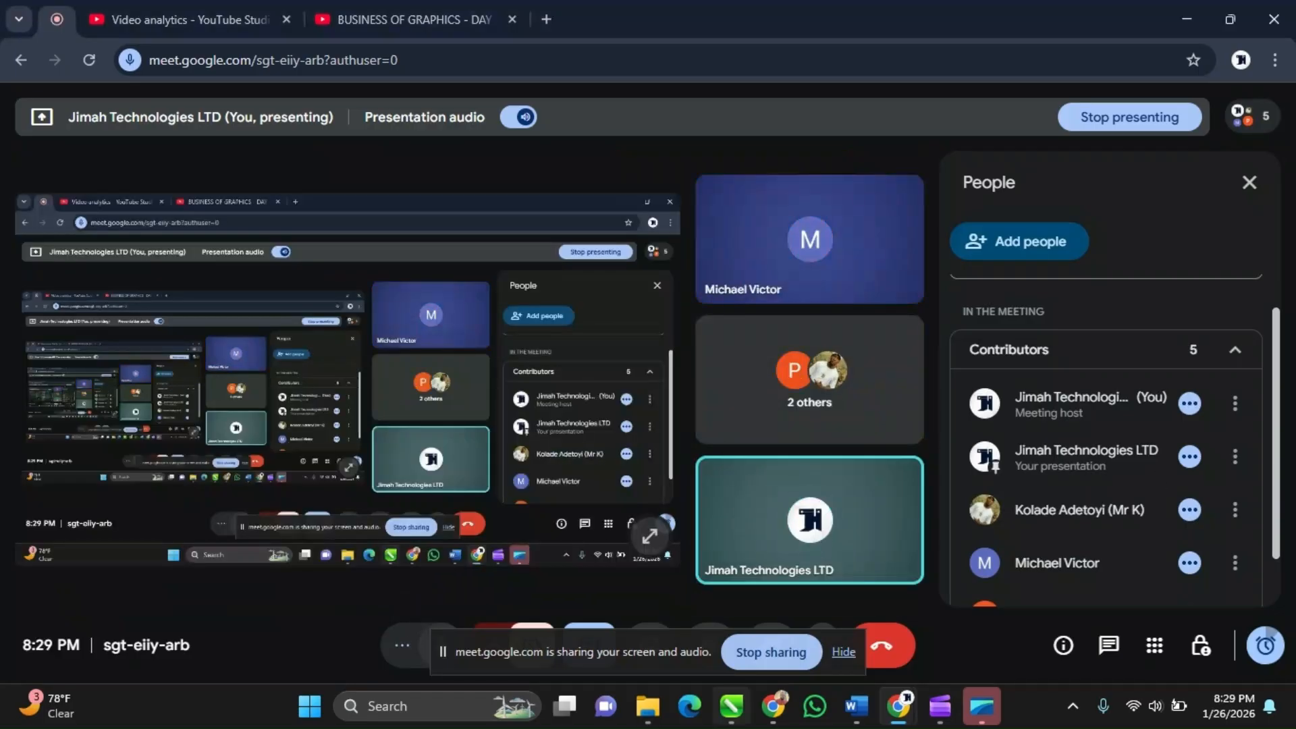
{"action": "left_click", "coordinate": [843, 658]}
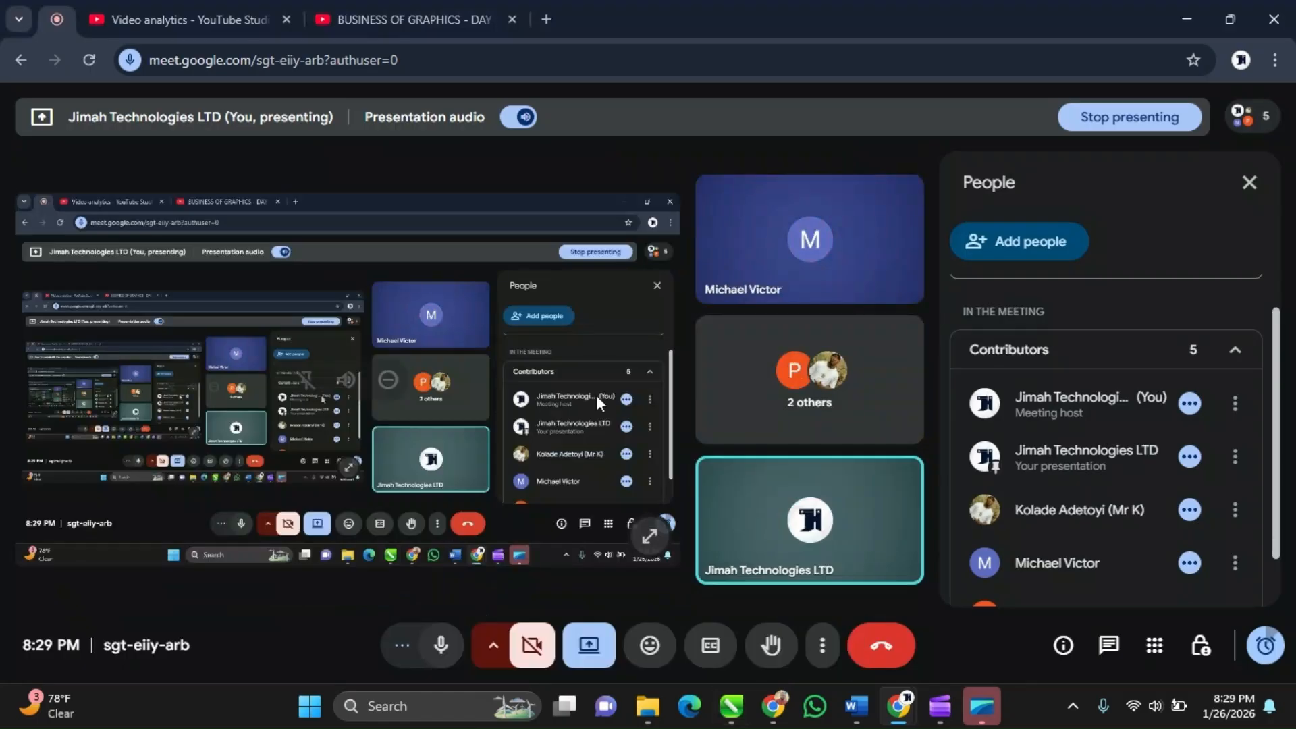
{"action": "left_click", "coordinate": [740, 705]}
Zoom around the front card to compare its logo and company name with the reference card
{"action": "scroll", "coordinate": [677, 454], "scroll_direction": "down", "scroll_amount": 1}
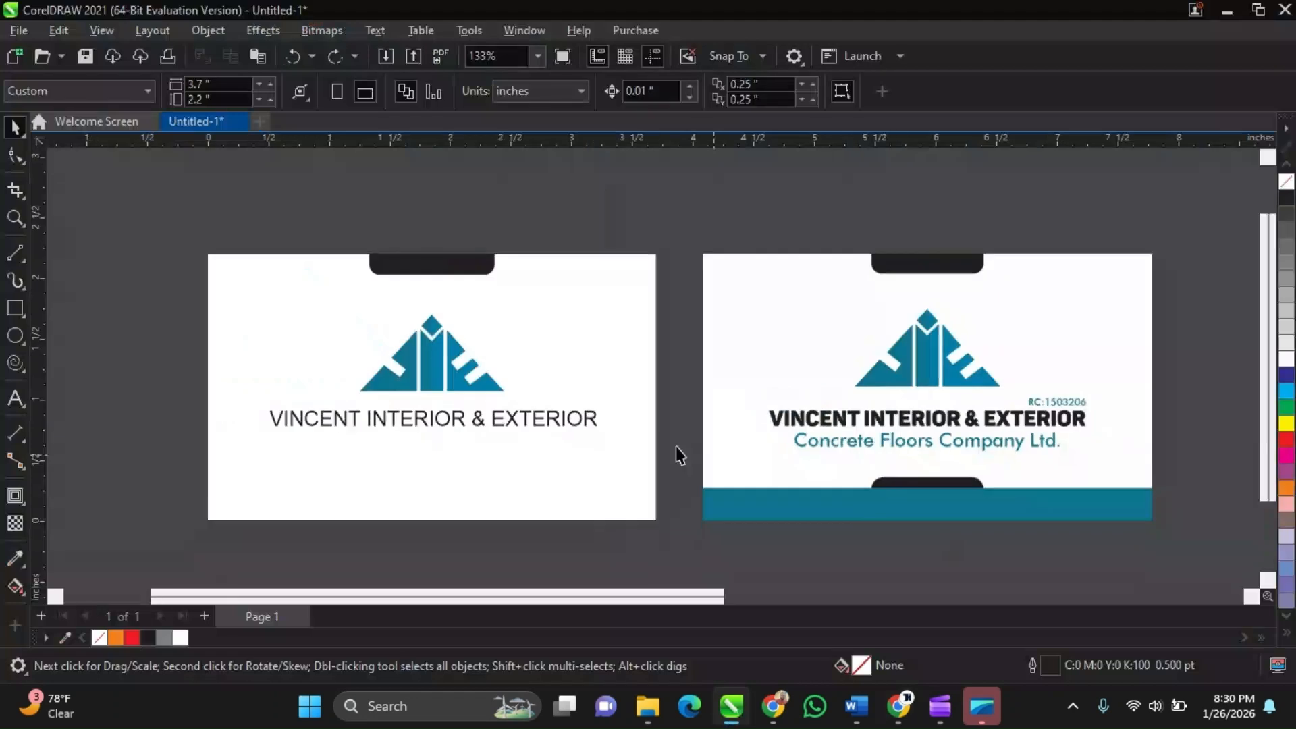
{"action": "scroll", "coordinate": [659, 376], "scroll_direction": "down", "scroll_amount": 1}
{"action": "left_click", "coordinate": [658, 377]}
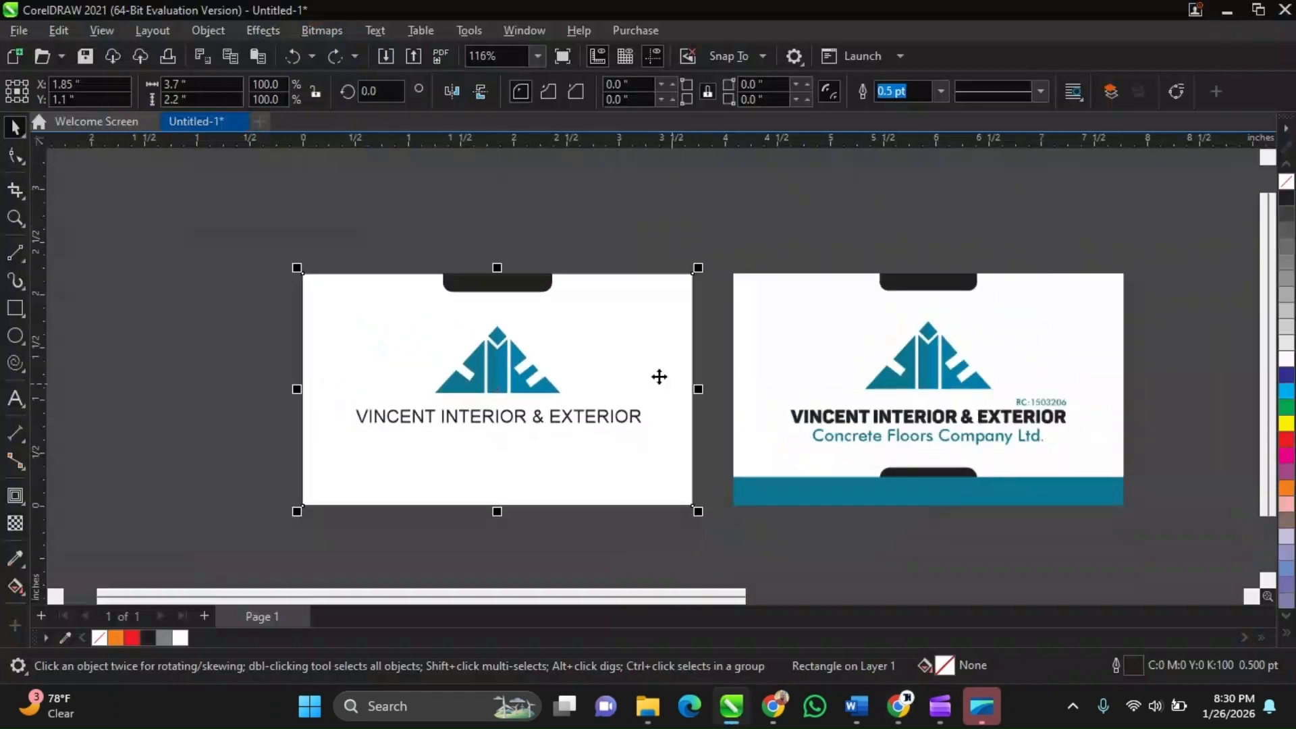
{"action": "scroll", "coordinate": [622, 375], "scroll_direction": "up", "scroll_amount": 2}
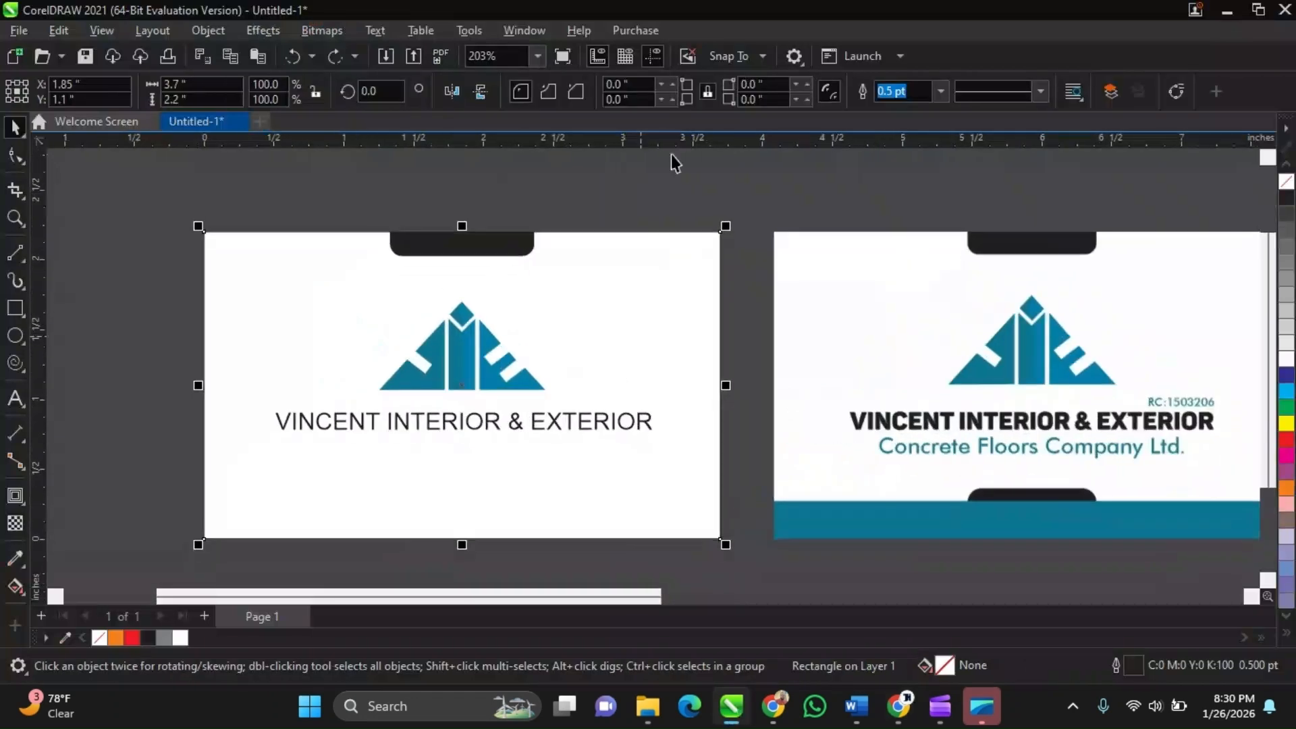
{"action": "left_click", "coordinate": [671, 155]}
{"action": "left_click", "coordinate": [462, 341]}
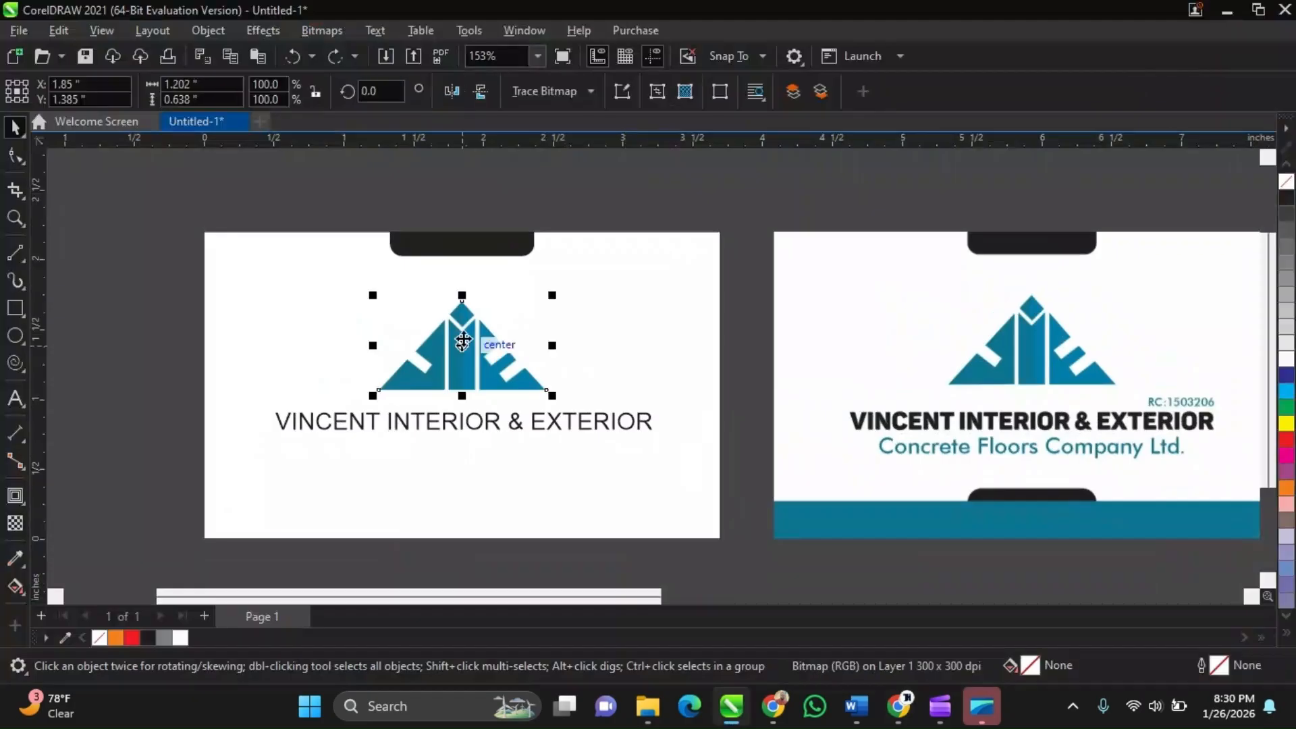
{"action": "scroll", "coordinate": [462, 341], "scroll_direction": "up", "scroll_amount": 2}
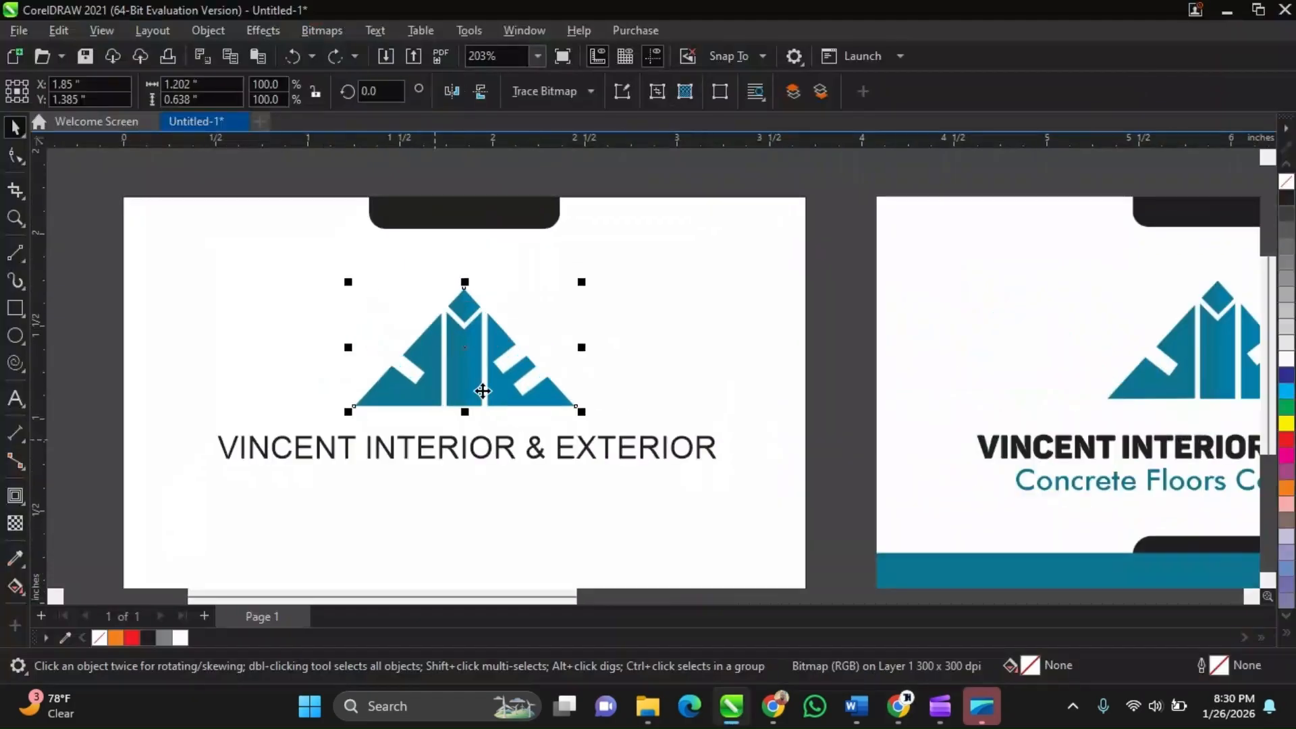
{"action": "scroll", "coordinate": [482, 391], "scroll_direction": "down", "scroll_amount": 1}
{"action": "scroll", "coordinate": [575, 432], "scroll_direction": "up", "scroll_amount": 1}
{"action": "left_click", "coordinate": [574, 429]}
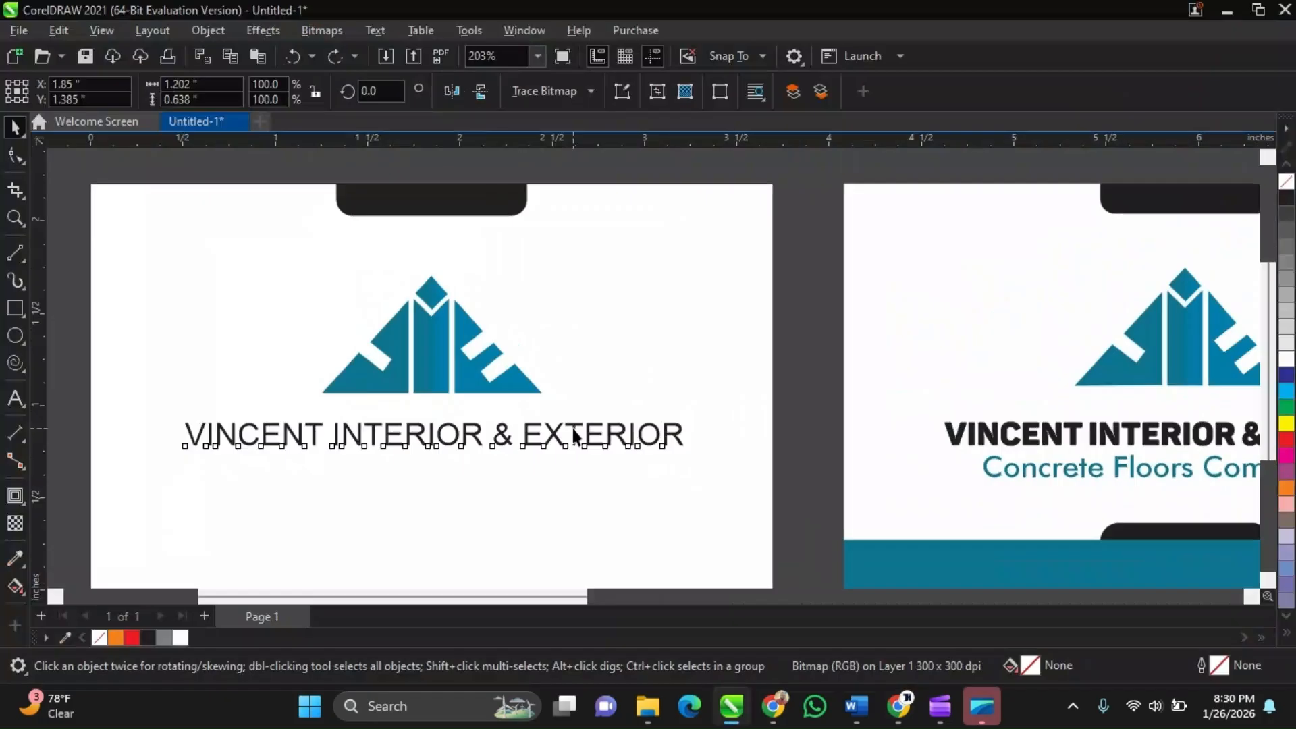
{"action": "left_click", "coordinate": [574, 432]}
{"action": "scroll", "coordinate": [566, 424], "scroll_direction": "down", "scroll_amount": 2}
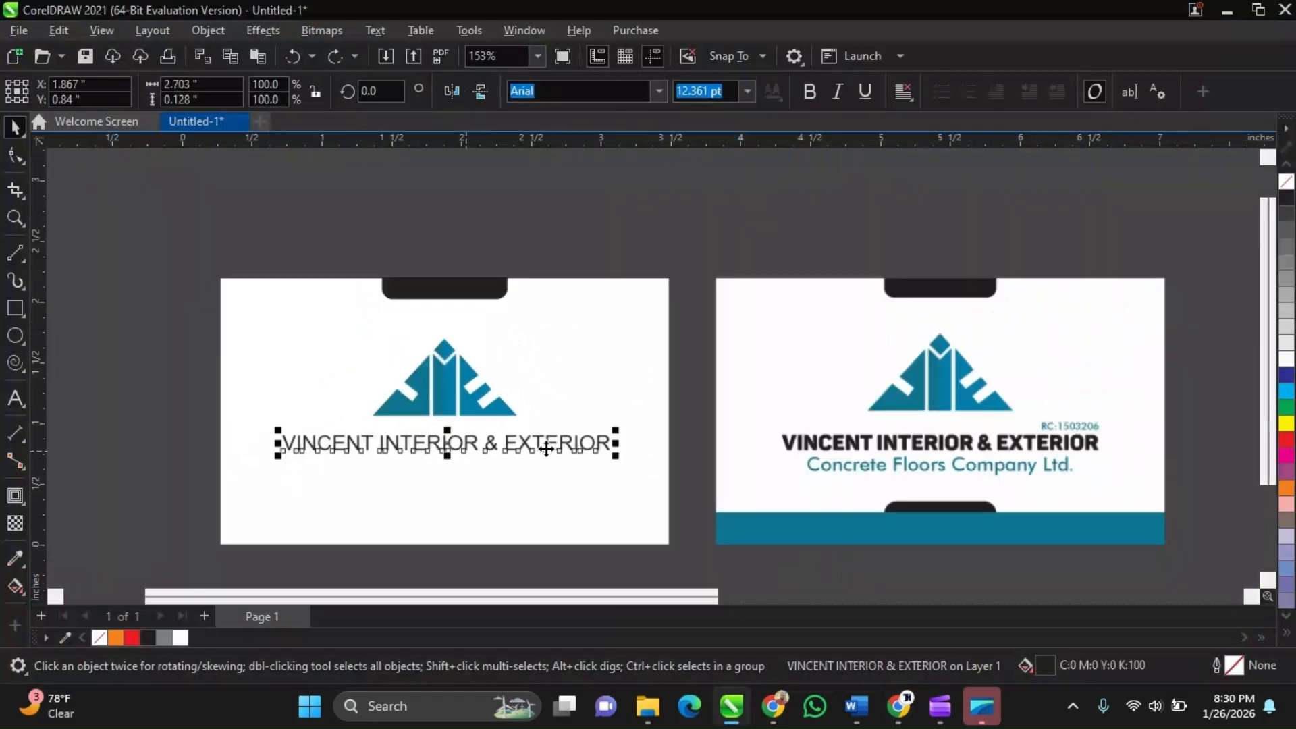
{"action": "scroll", "coordinate": [719, 446], "scroll_direction": "up", "scroll_amount": 2}
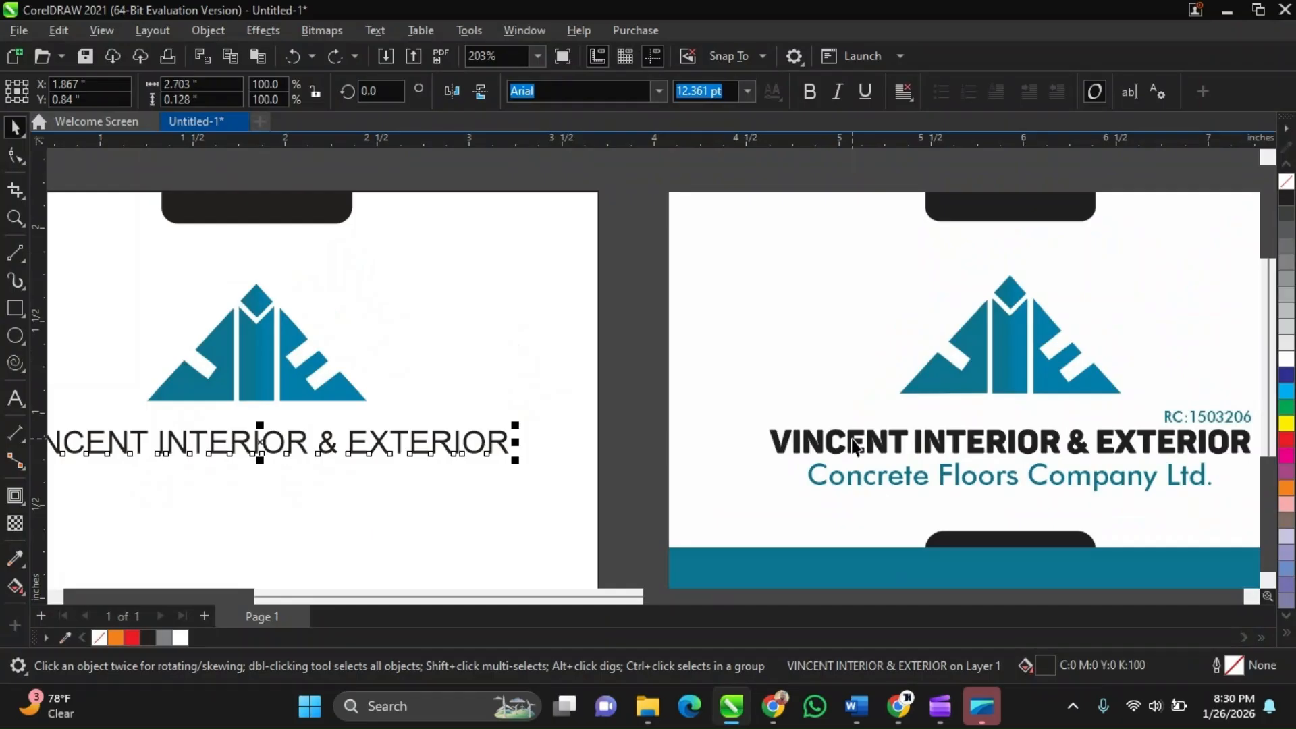
{"action": "scroll", "coordinate": [853, 445], "scroll_direction": "down", "scroll_amount": 1}
{"action": "scroll", "coordinate": [853, 446], "scroll_direction": "down", "scroll_amount": 2}
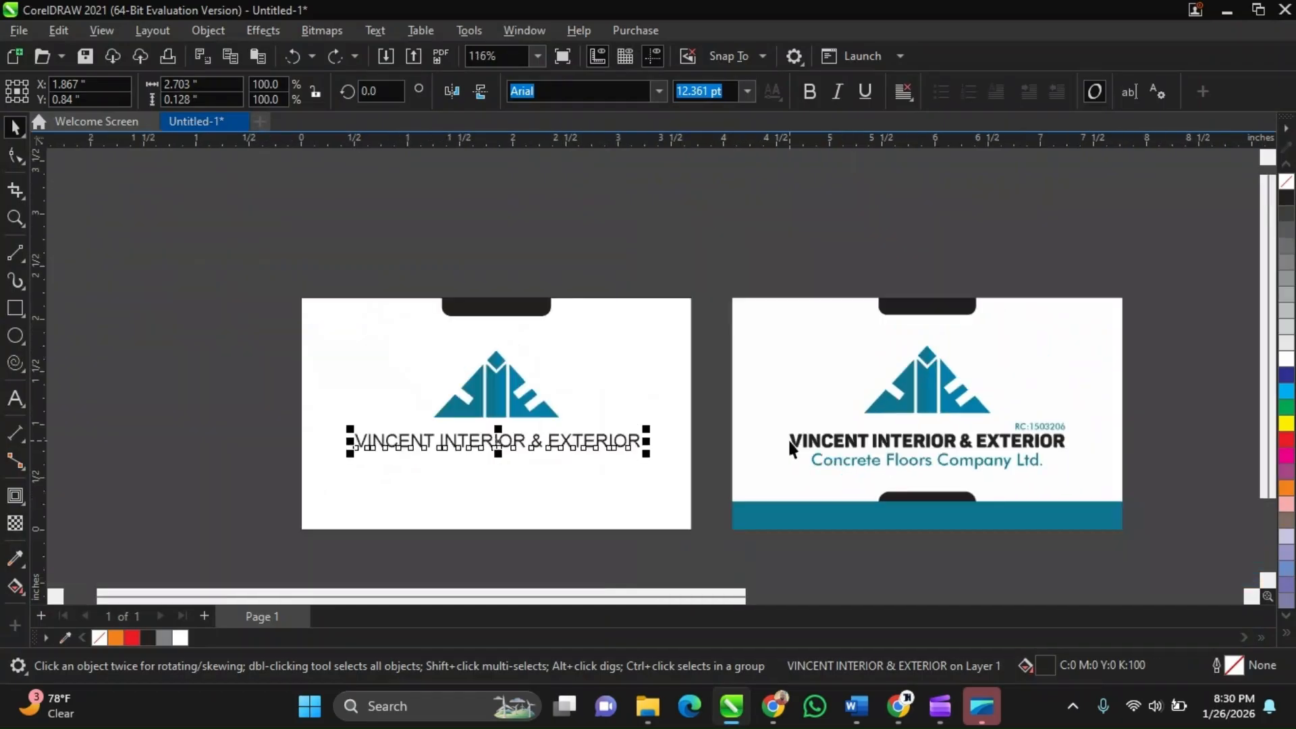
{"action": "left_click", "coordinate": [652, 361]}
{"action": "left_click", "coordinate": [586, 442]}
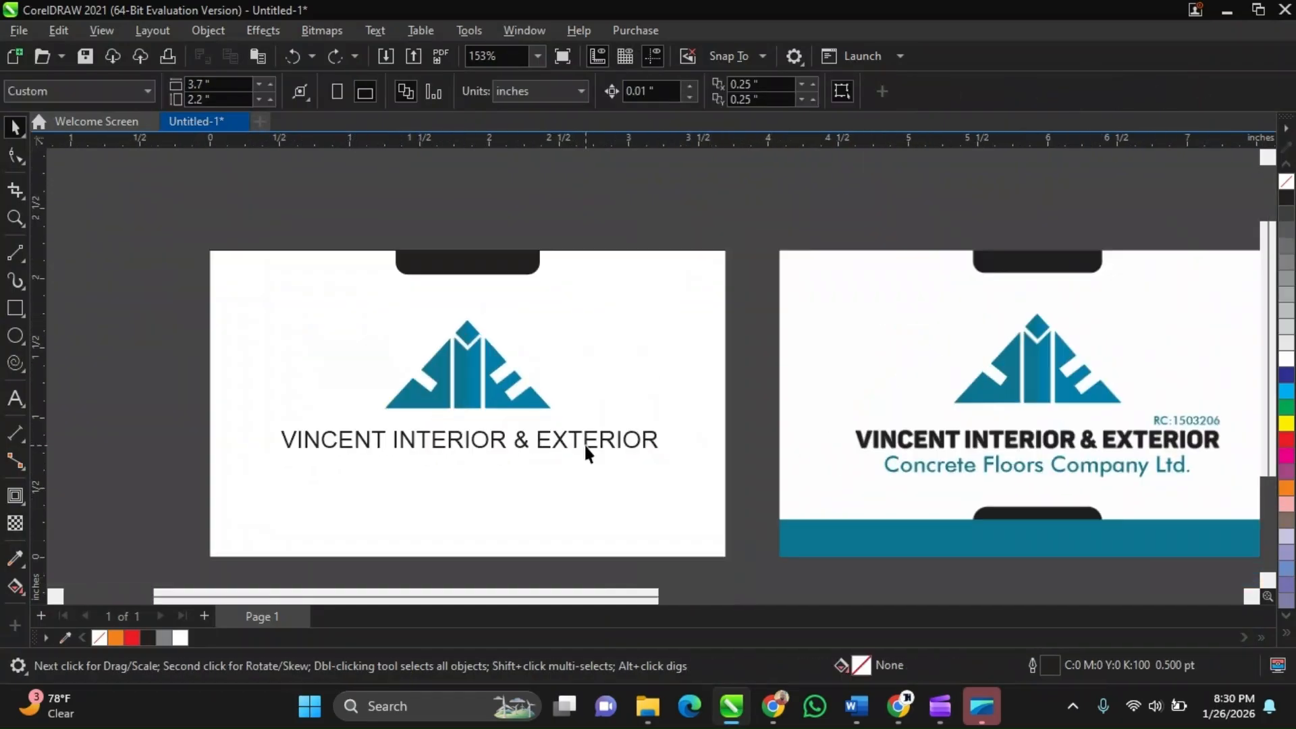
Change the company name's font to Berlin Sans FB Demi
{"action": "scroll", "coordinate": [586, 446], "scroll_direction": "up", "scroll_amount": 3}
{"action": "scroll", "coordinate": [586, 446], "scroll_direction": "down", "scroll_amount": 1}
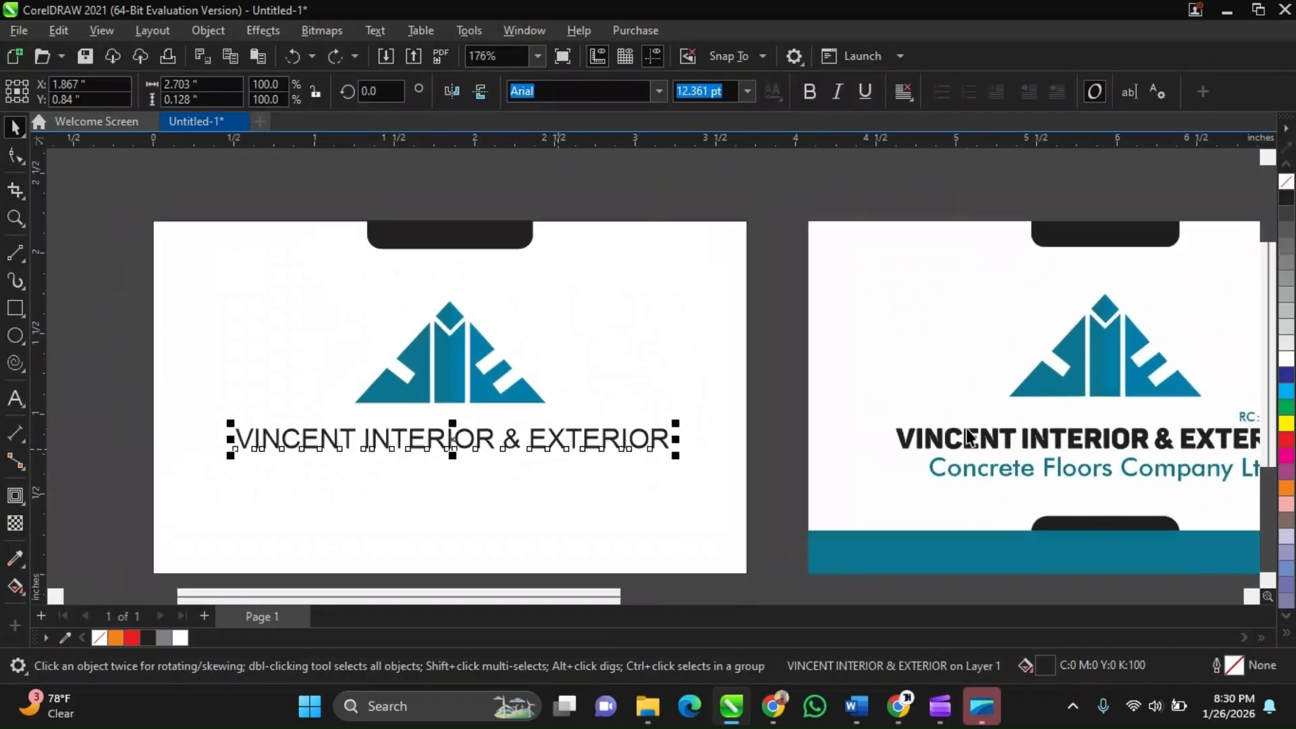
{"action": "scroll", "coordinate": [968, 439], "scroll_direction": "up", "scroll_amount": 3}
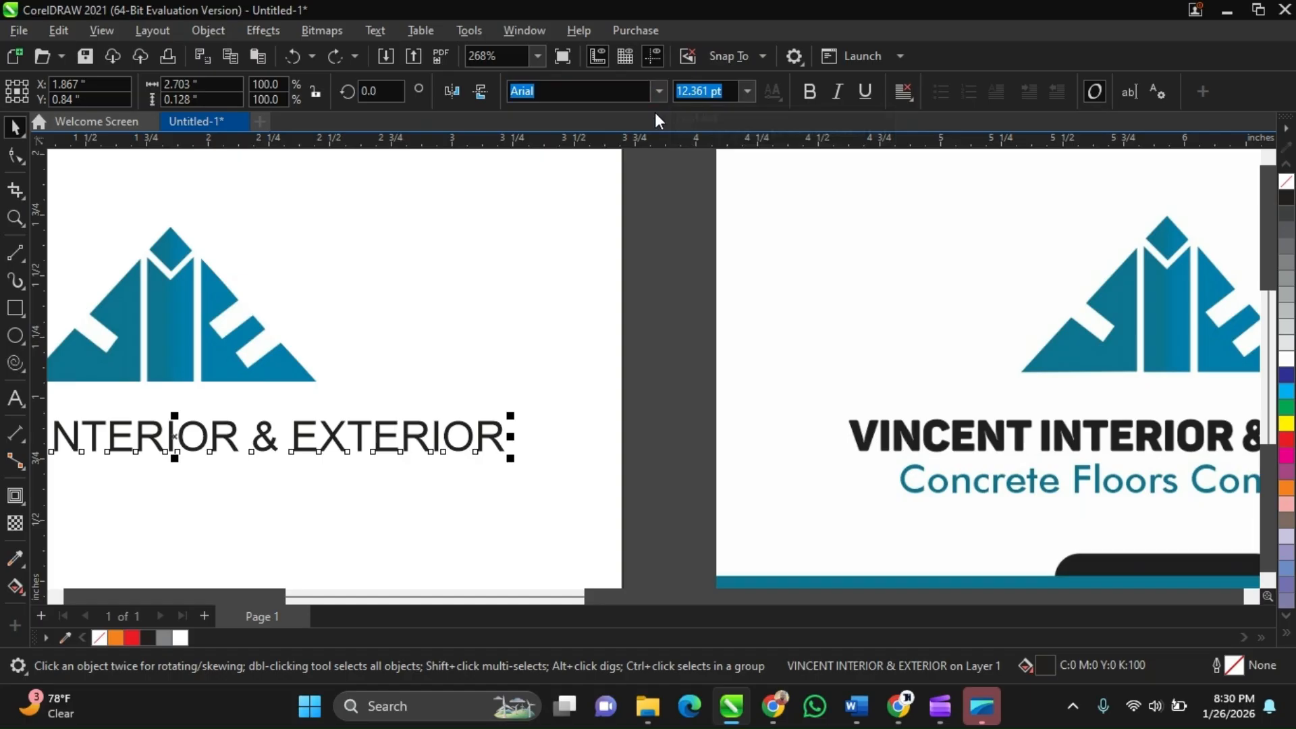
{"action": "left_click", "coordinate": [660, 91]}
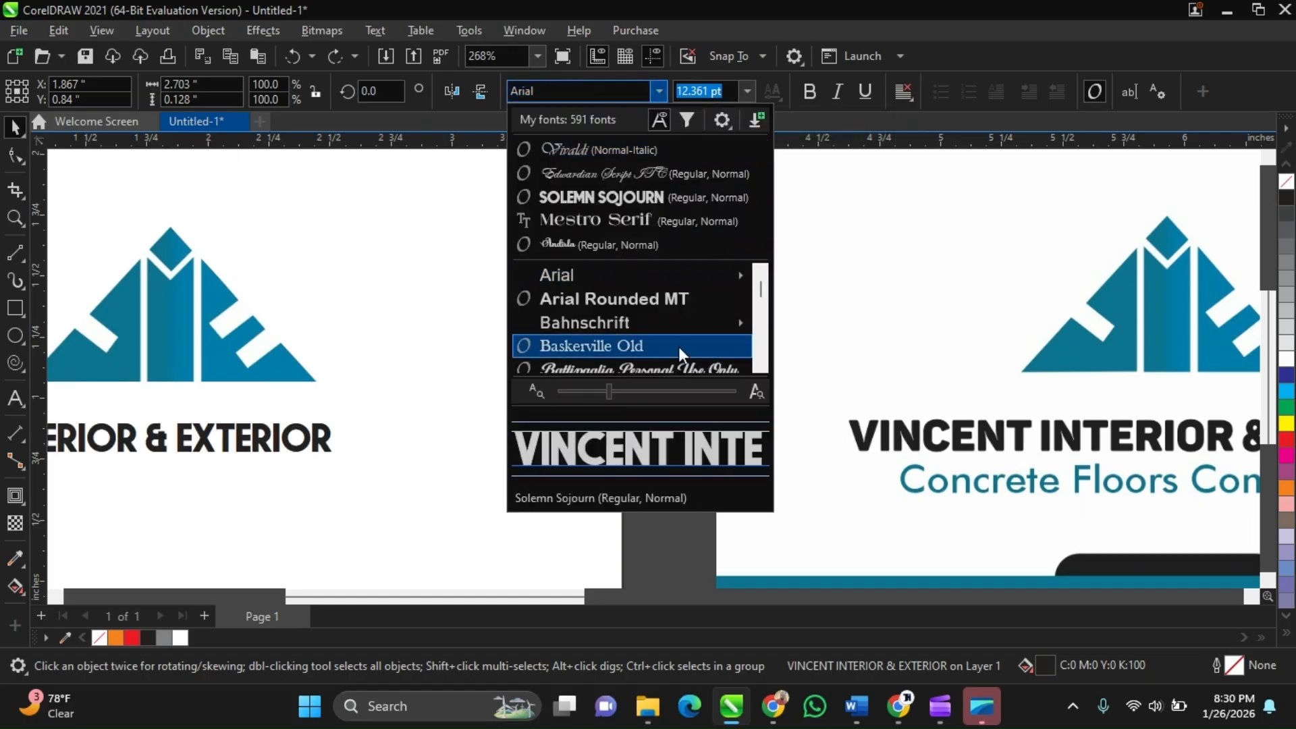
{"action": "mouse_move", "coordinate": [666, 330]}
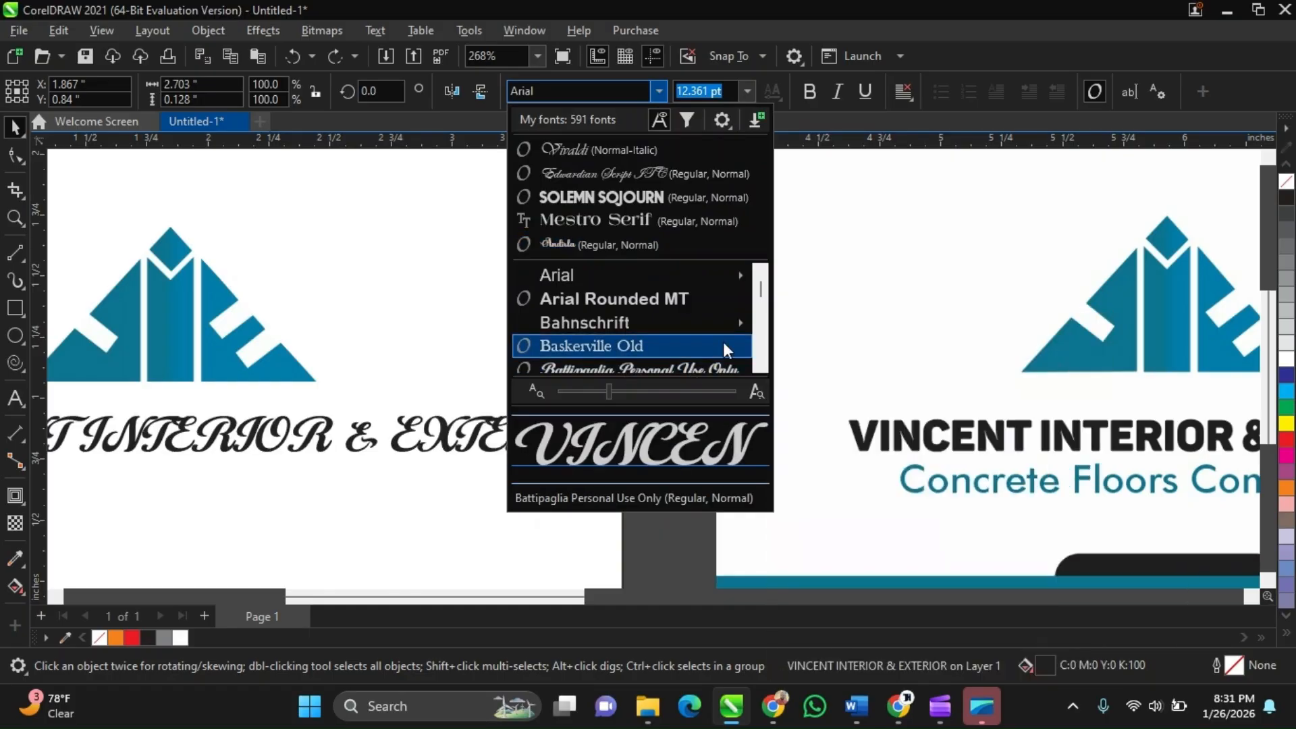
{"action": "scroll", "coordinate": [725, 350], "scroll_direction": "down", "scroll_amount": 2}
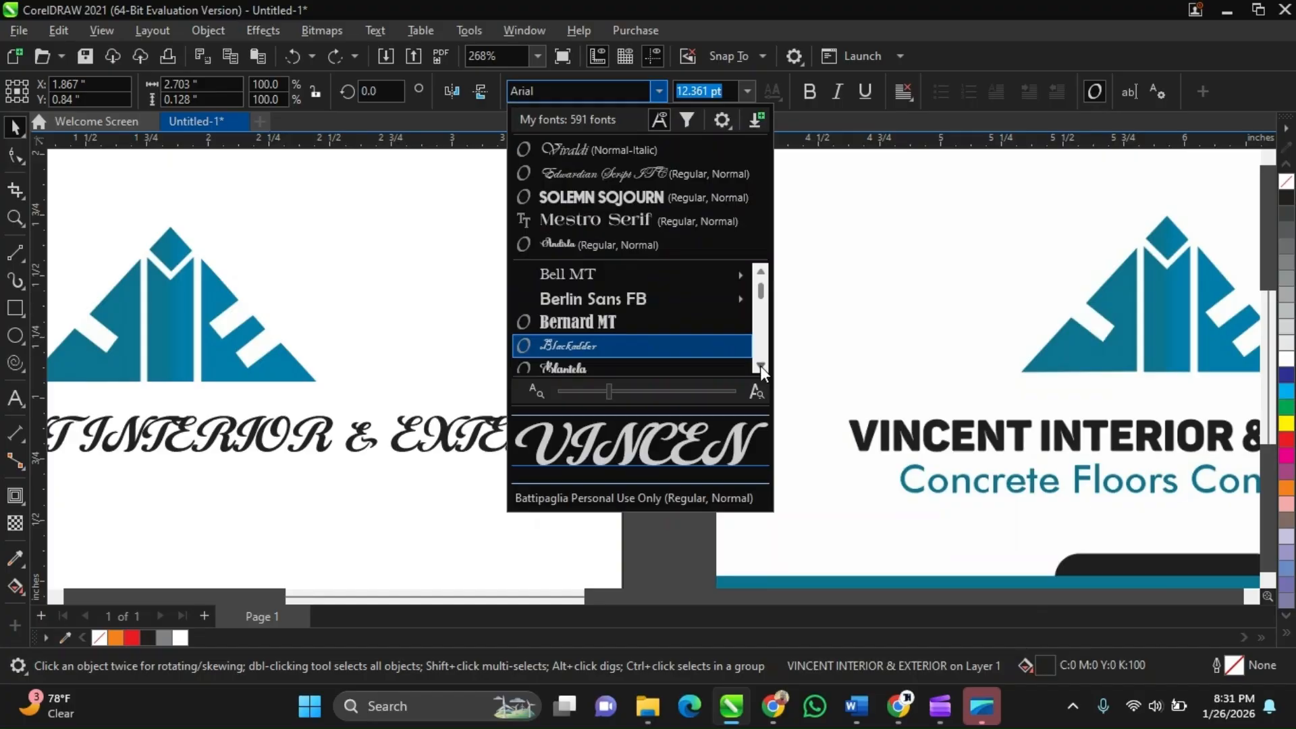
{"action": "left_click", "coordinate": [759, 365]}
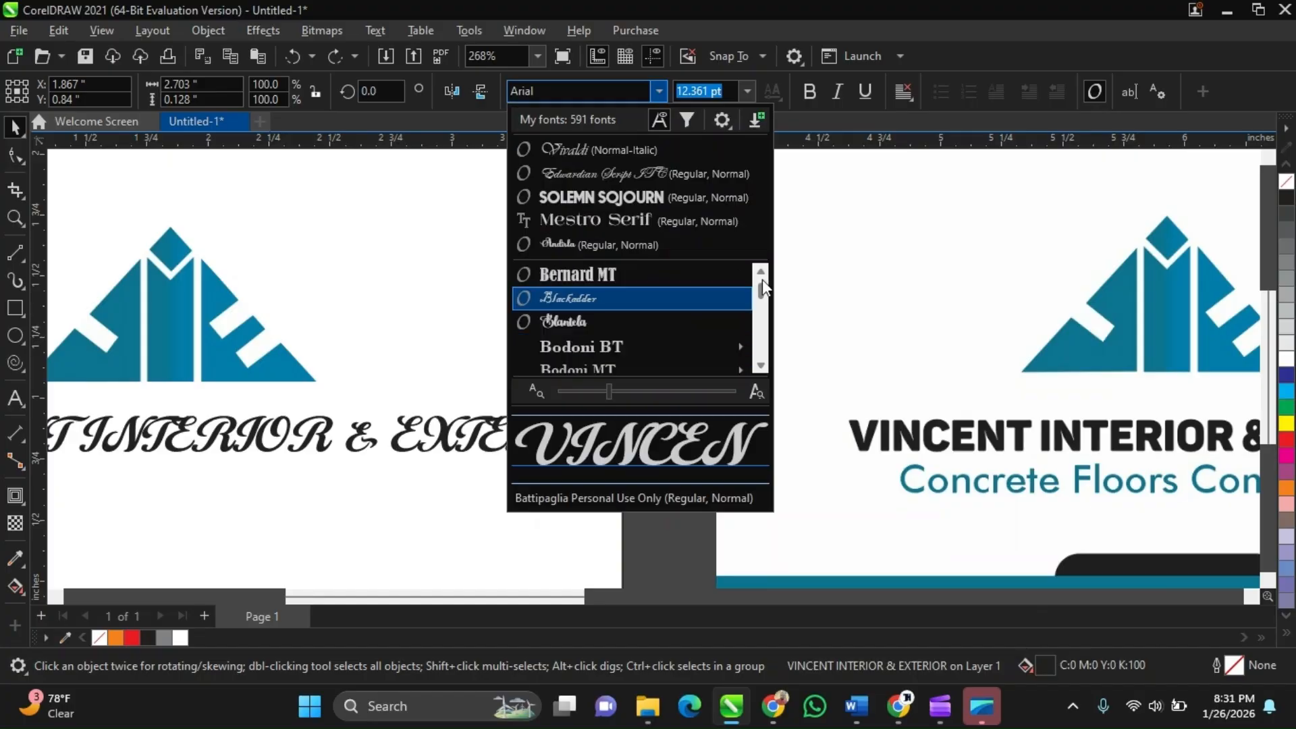
{"action": "scroll", "coordinate": [761, 282], "scroll_direction": "up", "scroll_amount": 1}
{"action": "mouse_move", "coordinate": [723, 329]}
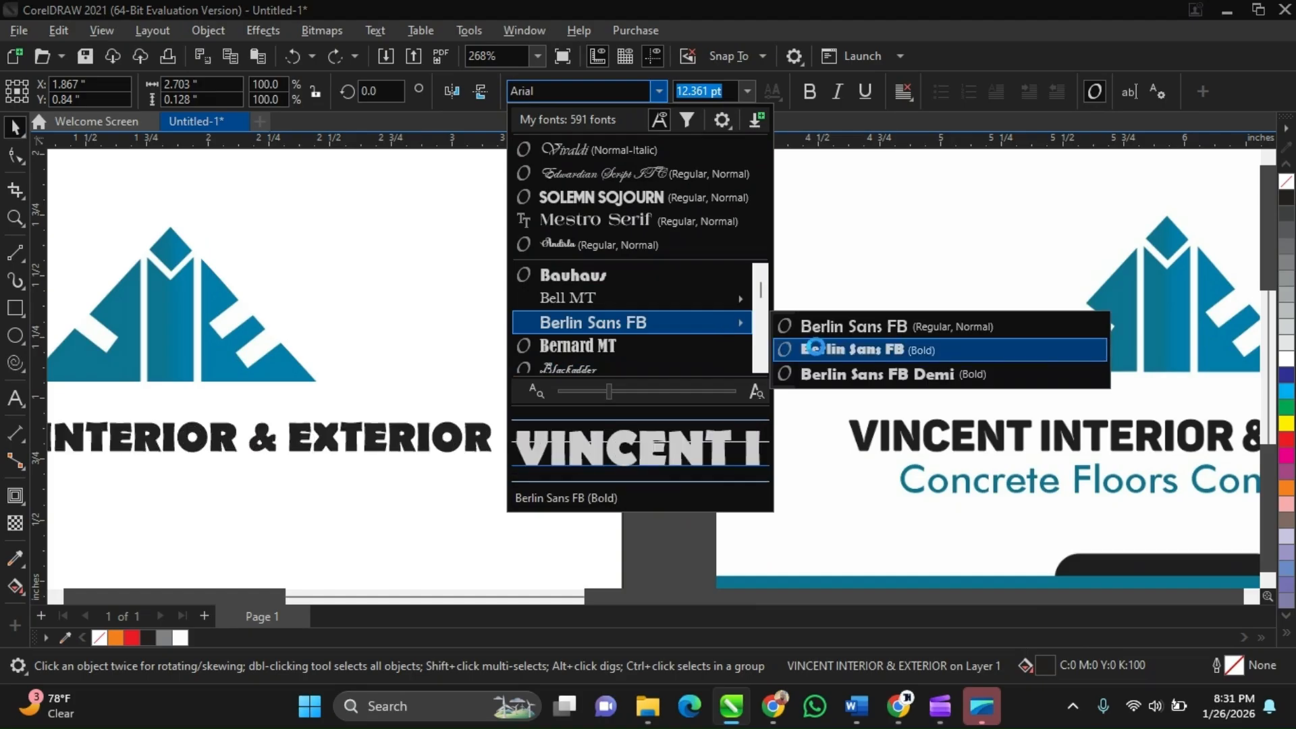
{"action": "left_click", "coordinate": [817, 373]}
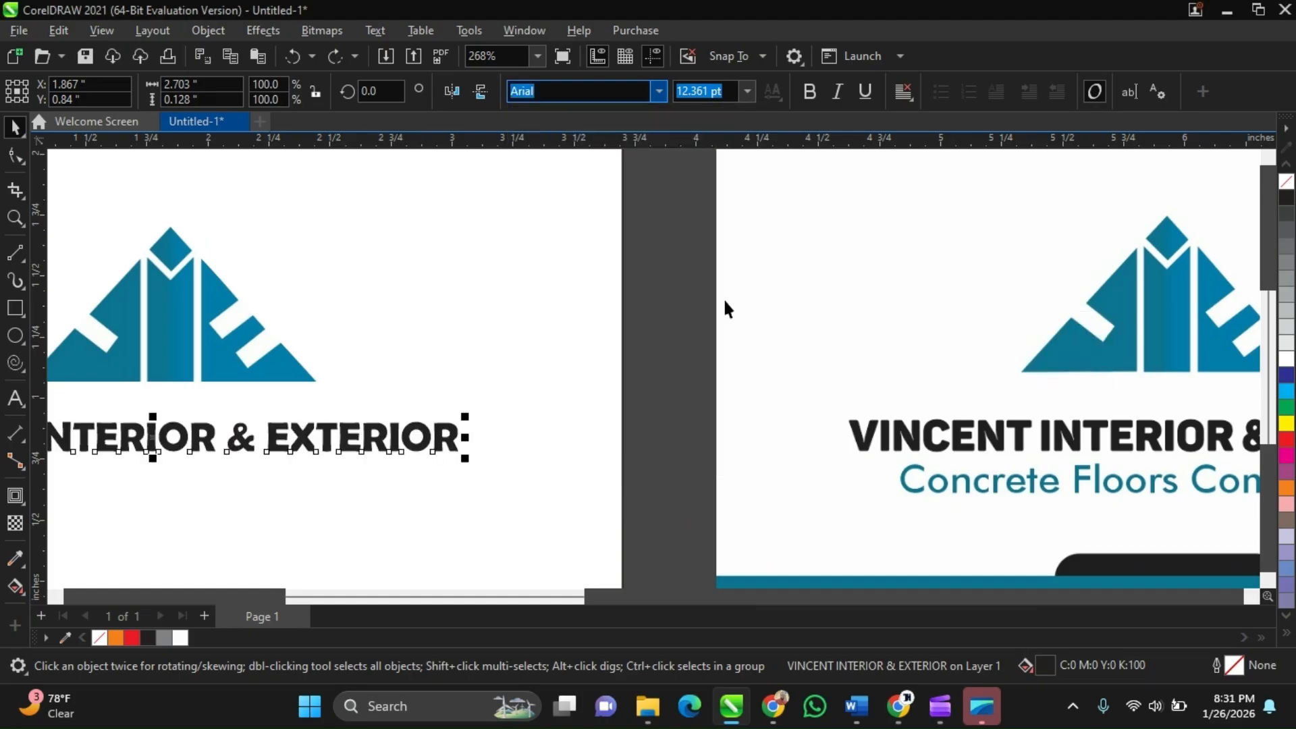
Scale the company name text up slightly to about 13 pt
{"action": "key", "text": "F4"}
{"action": "scroll", "coordinate": [748, 441], "scroll_direction": "down", "scroll_amount": 1}
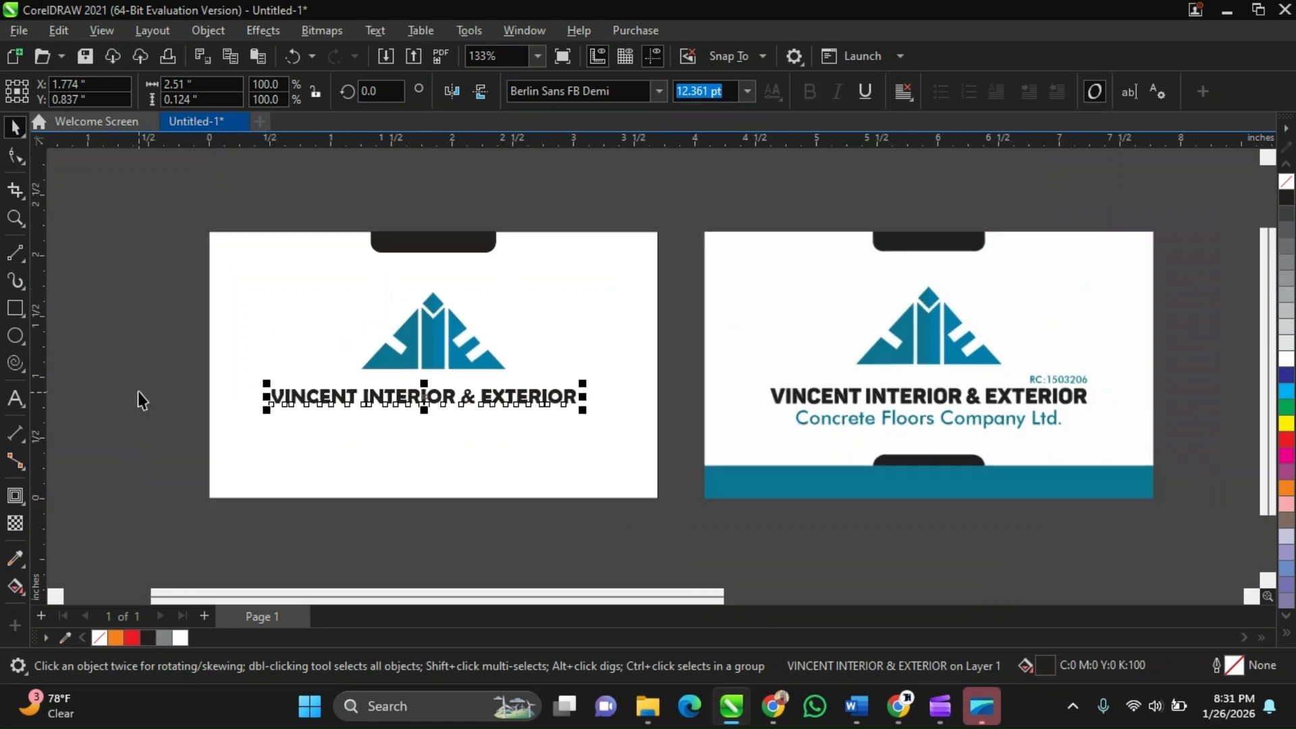
{"action": "left_click", "coordinate": [138, 390]}
{"action": "scroll", "coordinate": [368, 401], "scroll_direction": "up", "scroll_amount": 2}
{"action": "left_click", "coordinate": [384, 398]}
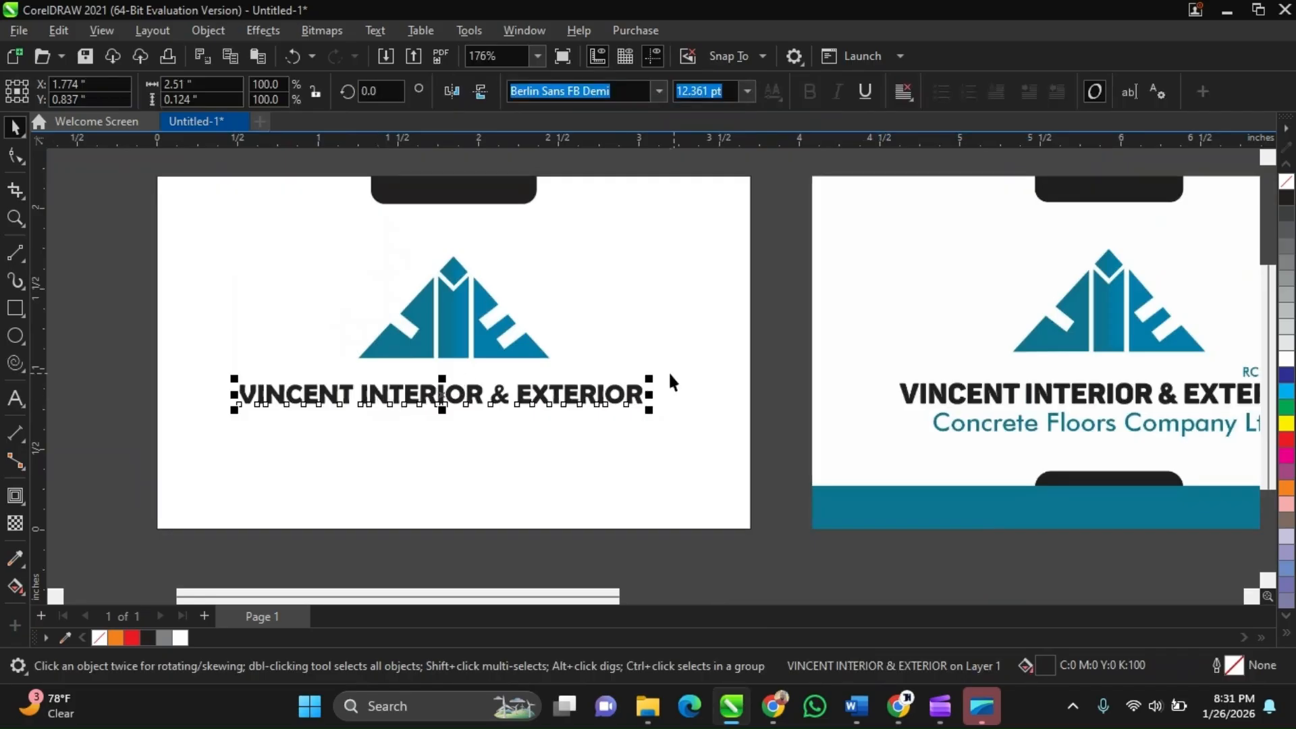
{"action": "left_click_drag", "start_coordinate": [650, 377], "coordinate": [665, 365]}
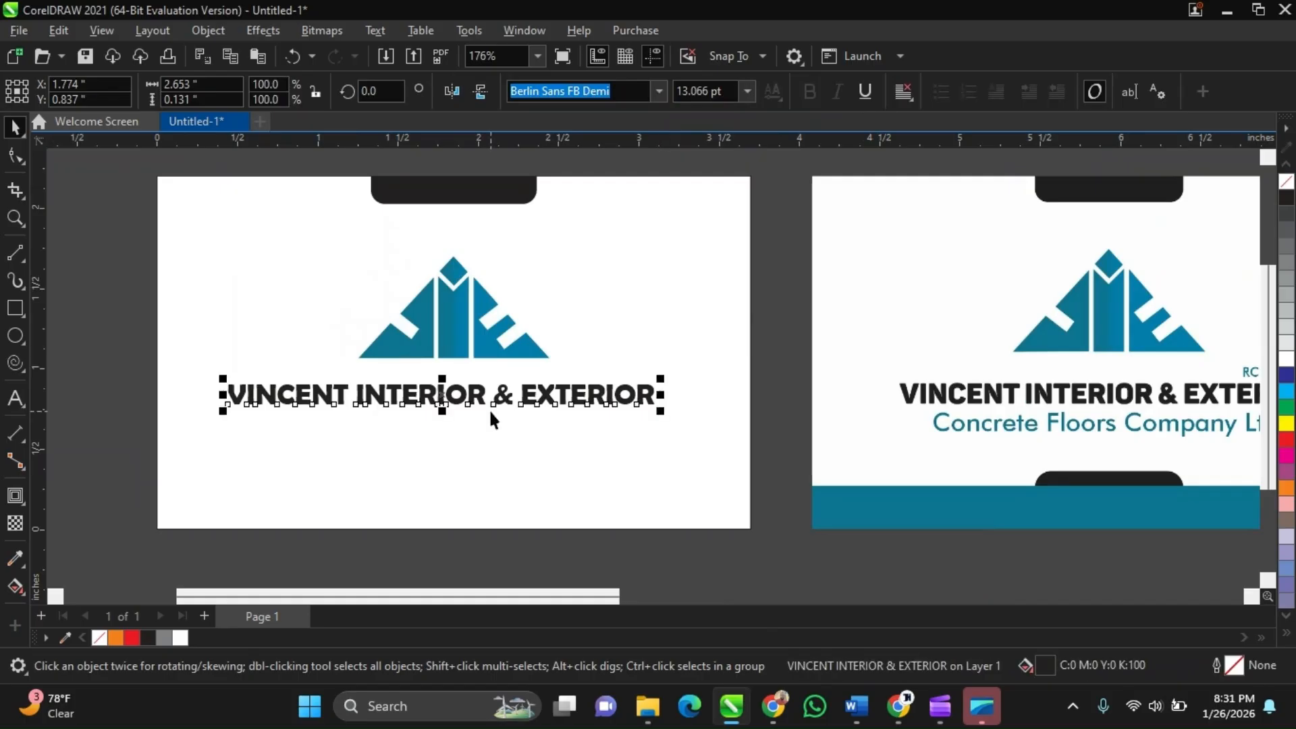
Nudge the company name text down slightly beneath the logo
{"action": "scroll", "coordinate": [489, 408], "scroll_direction": "down", "scroll_amount": 2}
{"action": "scroll", "coordinate": [529, 397], "scroll_direction": "up", "scroll_amount": 1}
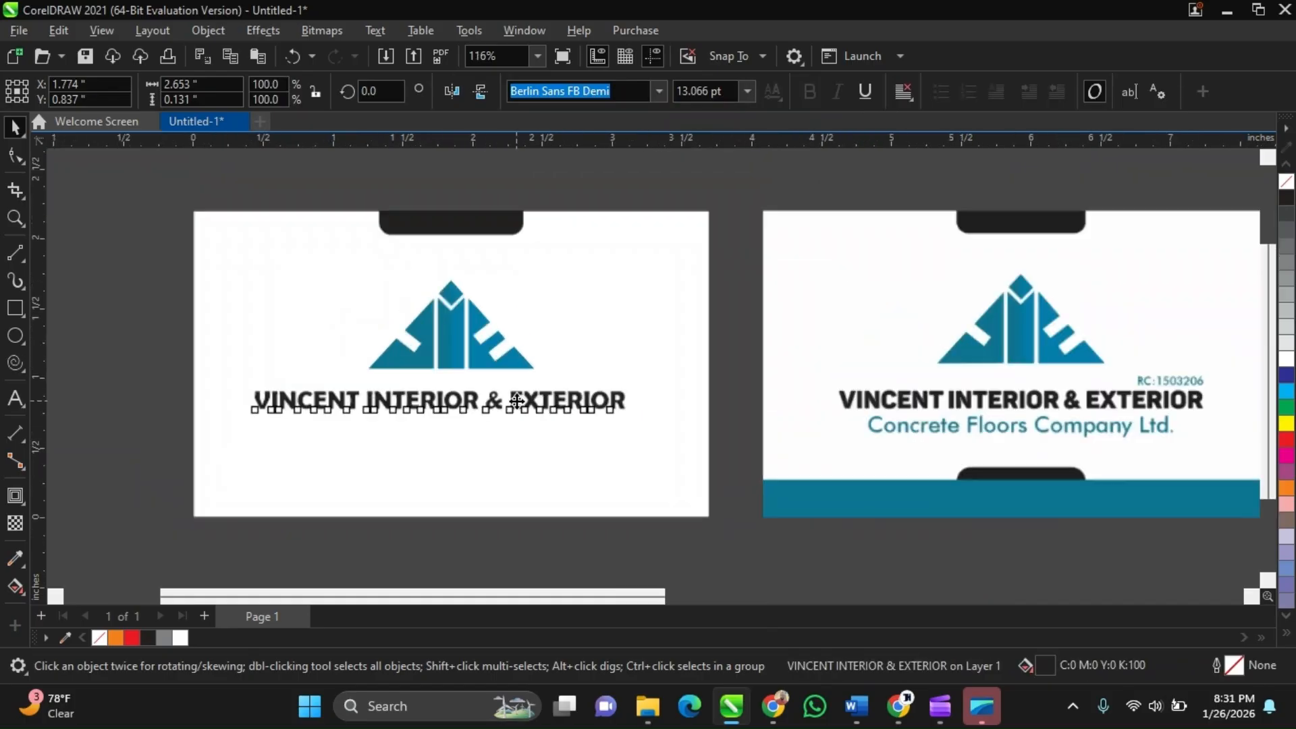
{"action": "key", "text": "Down"}
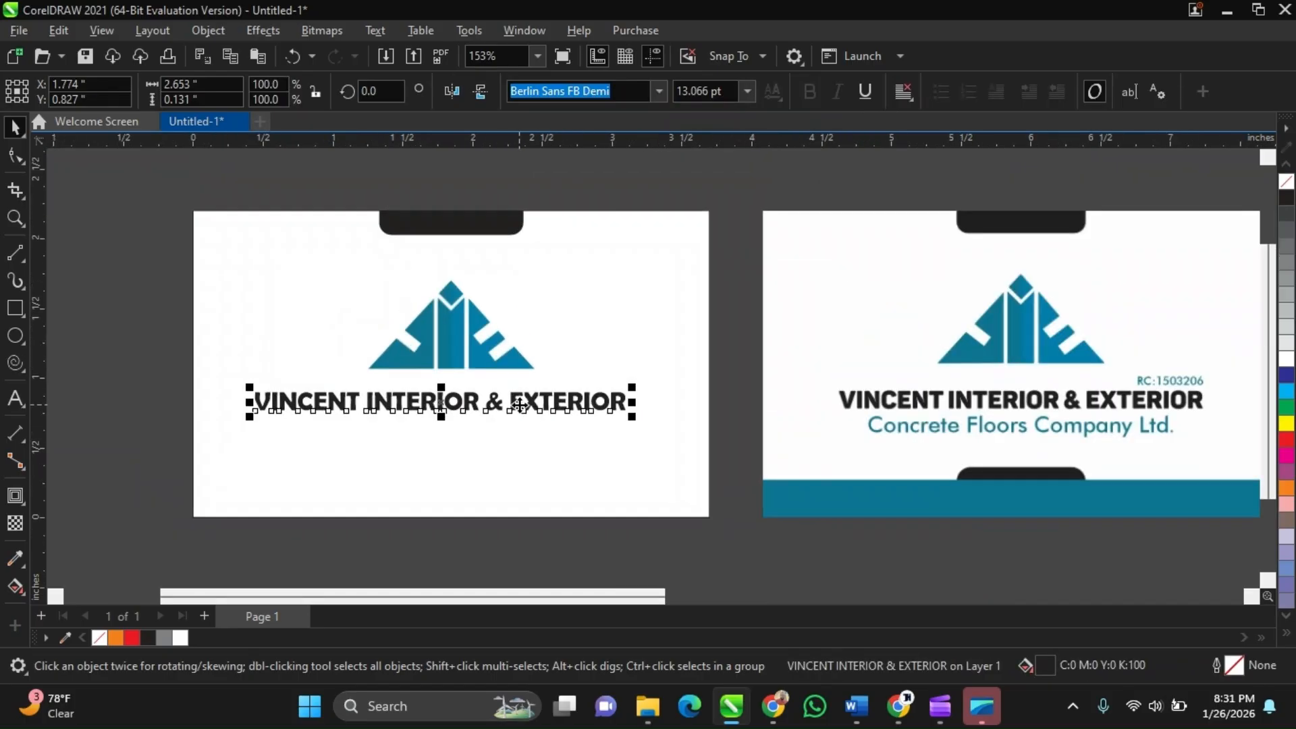
{"action": "key", "text": "Down"}
{"action": "key", "text": "Down"}
{"action": "key", "text": "Down"}
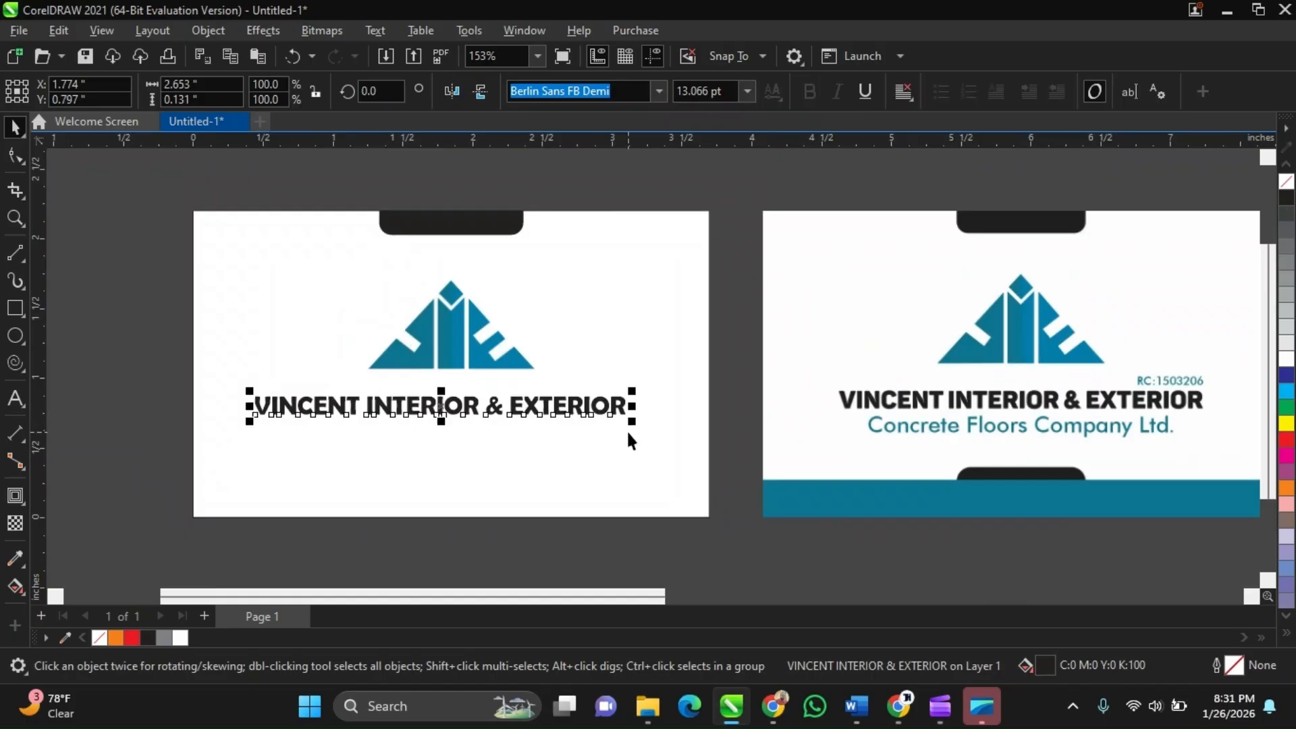
{"action": "left_click", "coordinate": [760, 369]}
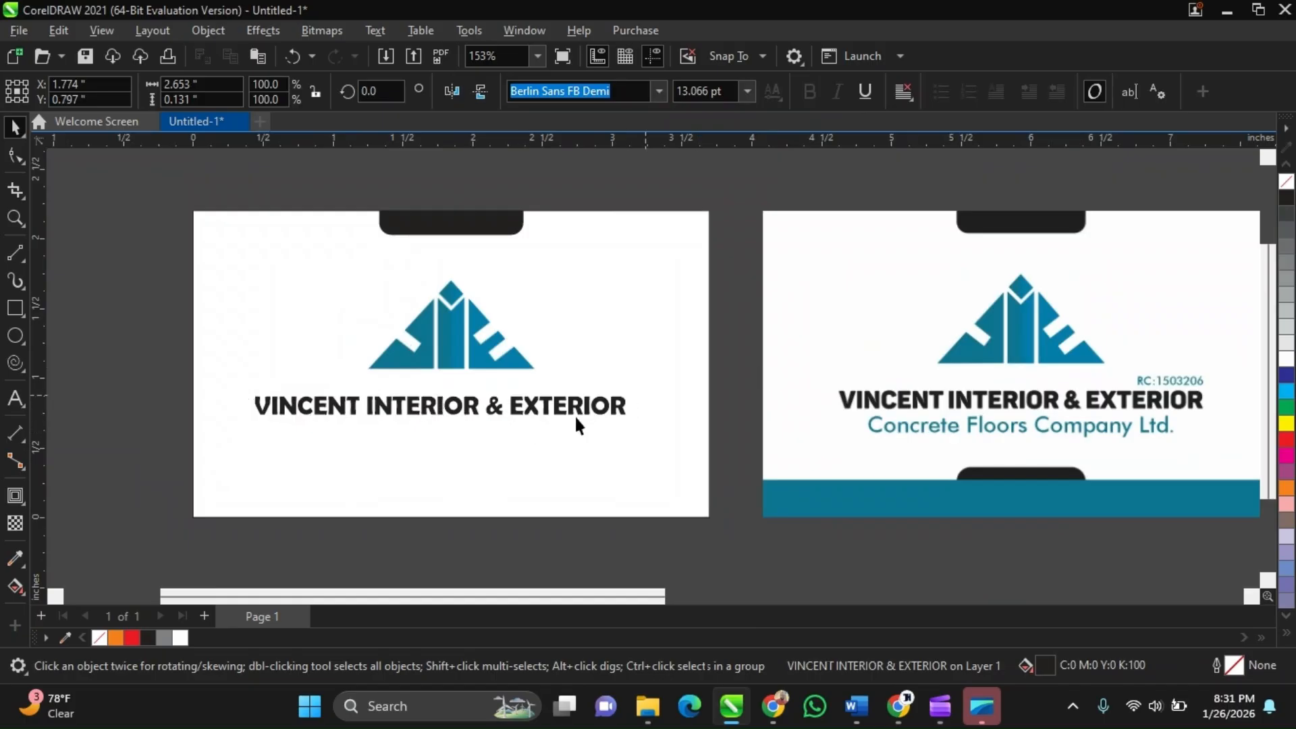
{"action": "scroll", "coordinate": [574, 414], "scroll_direction": "up", "scroll_amount": 1}
{"action": "scroll", "coordinate": [574, 415], "scroll_direction": "down", "scroll_amount": 1}
{"action": "left_click", "coordinate": [620, 423]}
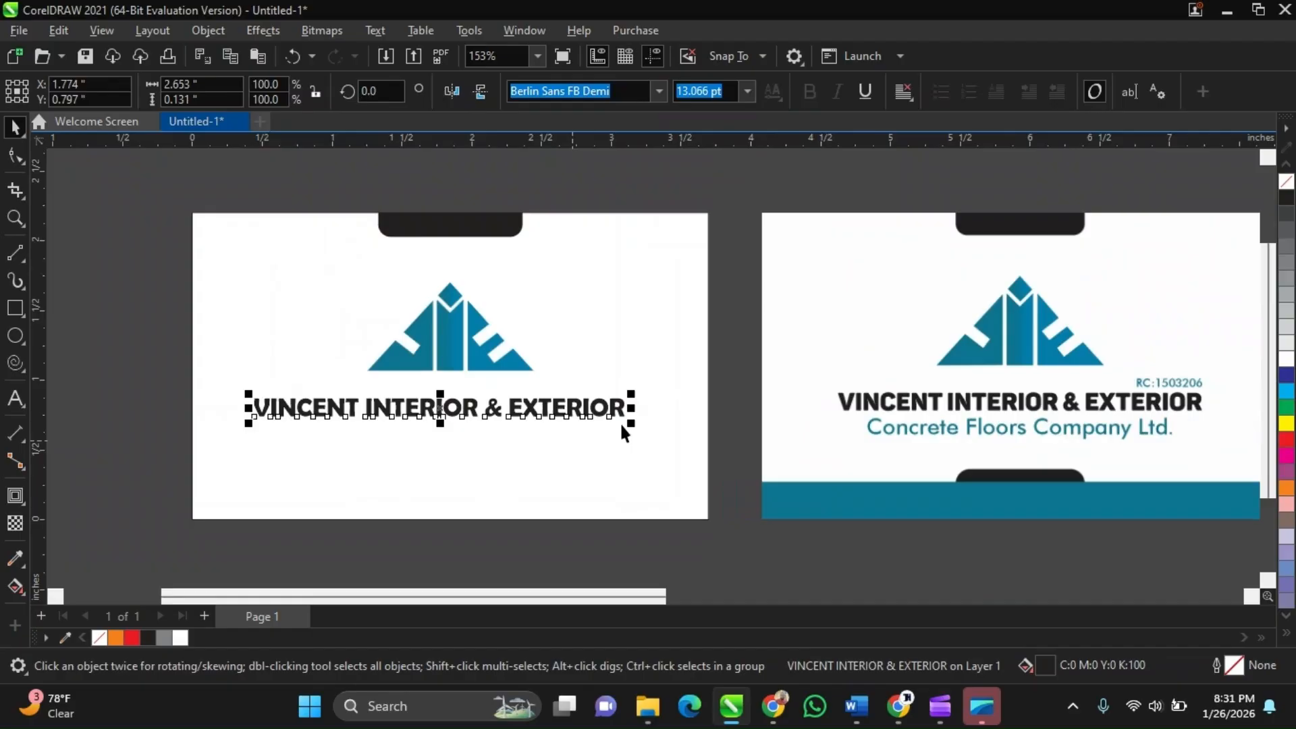
{"action": "left_click", "coordinate": [743, 439]}
{"action": "left_click", "coordinate": [742, 438]}
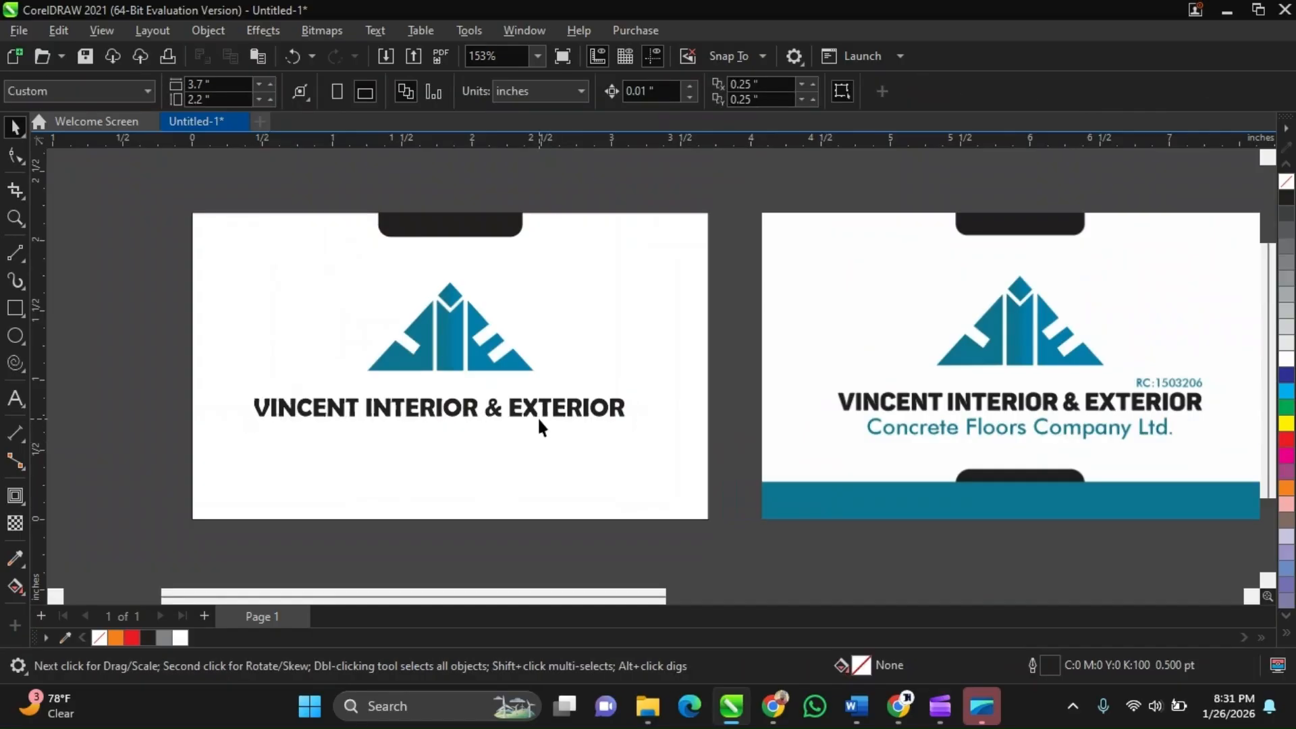
Move the company name text onto the reference card, just above its company name
{"action": "scroll", "coordinate": [537, 416], "scroll_direction": "up", "scroll_amount": 1}
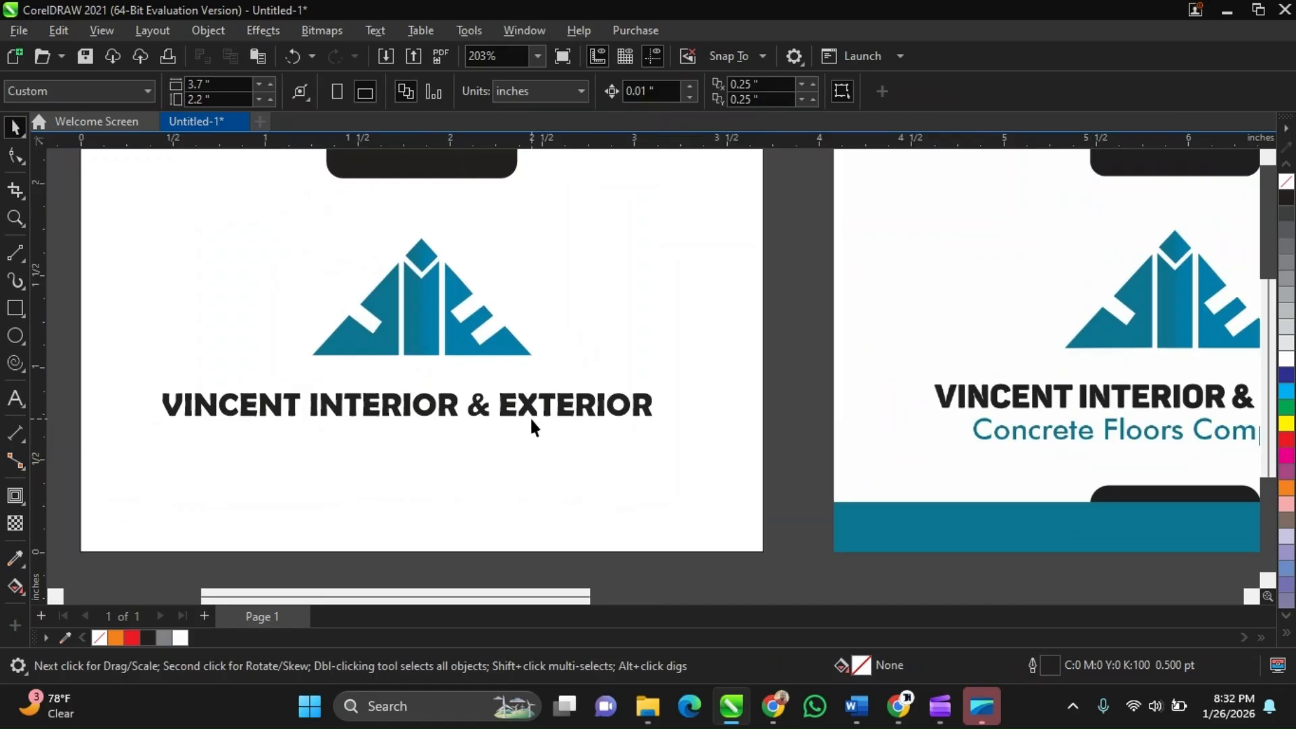
{"action": "scroll", "coordinate": [529, 418], "scroll_direction": "up", "scroll_amount": 1}
{"action": "scroll", "coordinate": [525, 410], "scroll_direction": "up", "scroll_amount": 1}
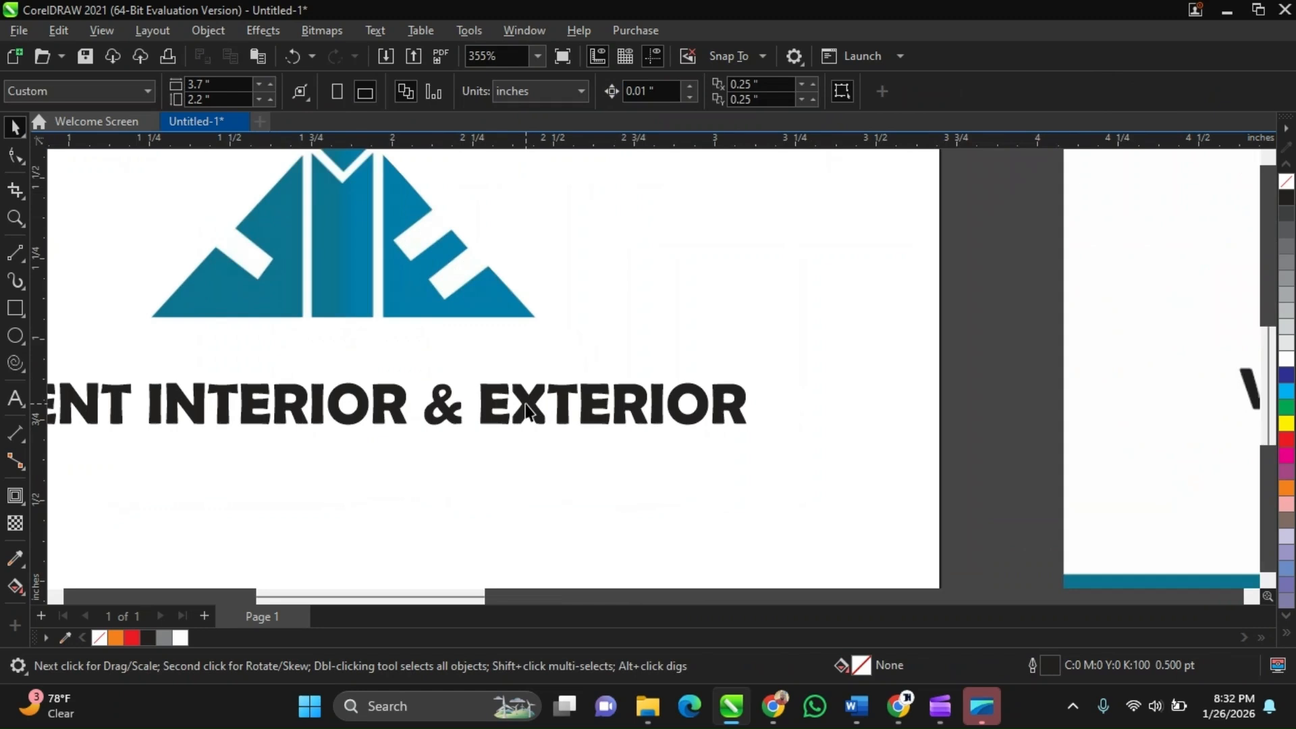
{"action": "scroll", "coordinate": [142, 424], "scroll_direction": "down", "scroll_amount": 3}
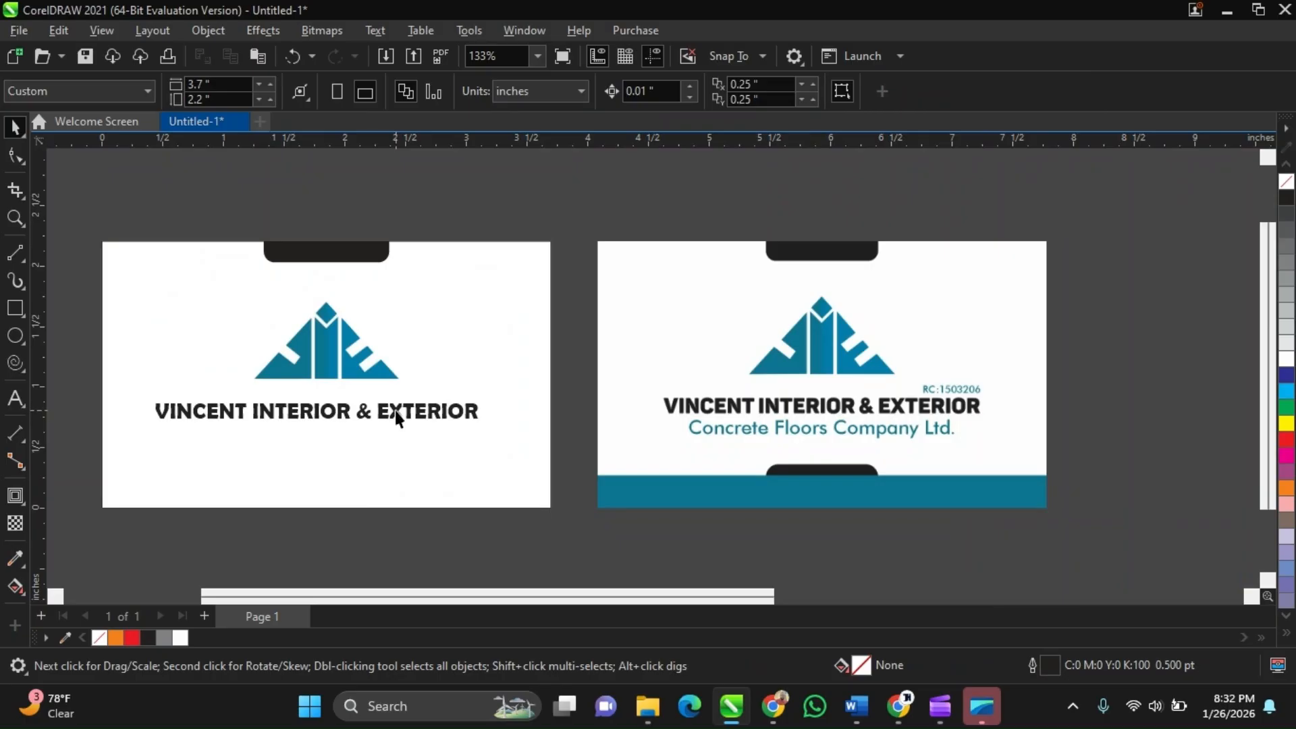
{"action": "left_click_drag", "start_coordinate": [397, 416], "coordinate": [905, 386]}
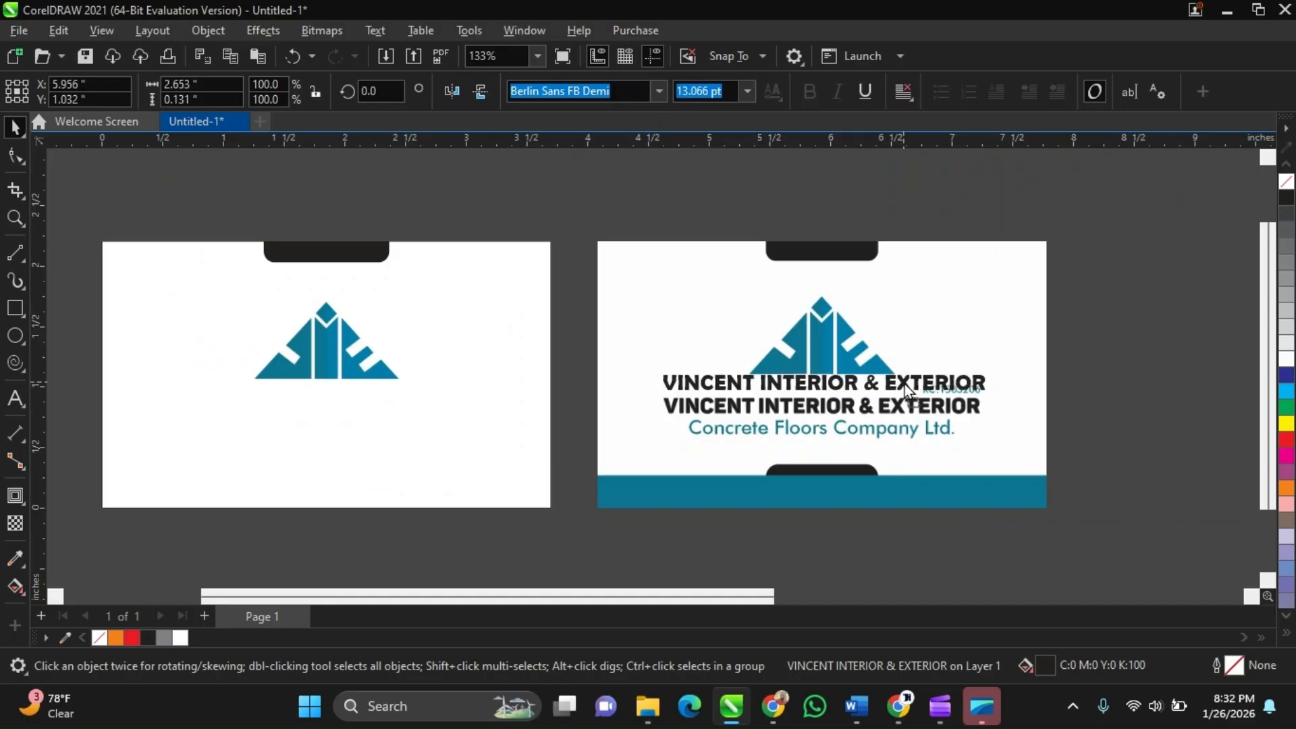
{"action": "scroll", "coordinate": [904, 383], "scroll_direction": "up", "scroll_amount": 2}
{"action": "scroll", "coordinate": [881, 398], "scroll_direction": "up", "scroll_amount": 2}
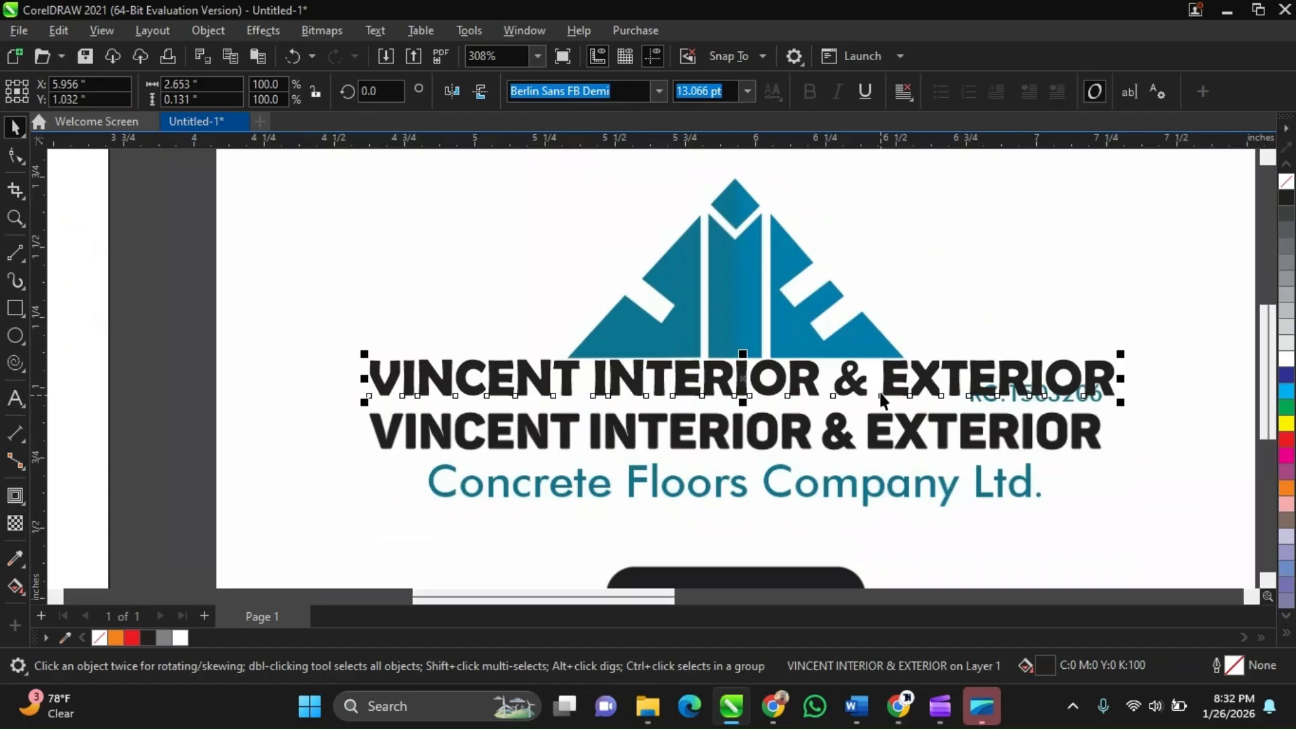
{"action": "left_click_drag", "start_coordinate": [785, 459], "coordinate": [959, 461]}
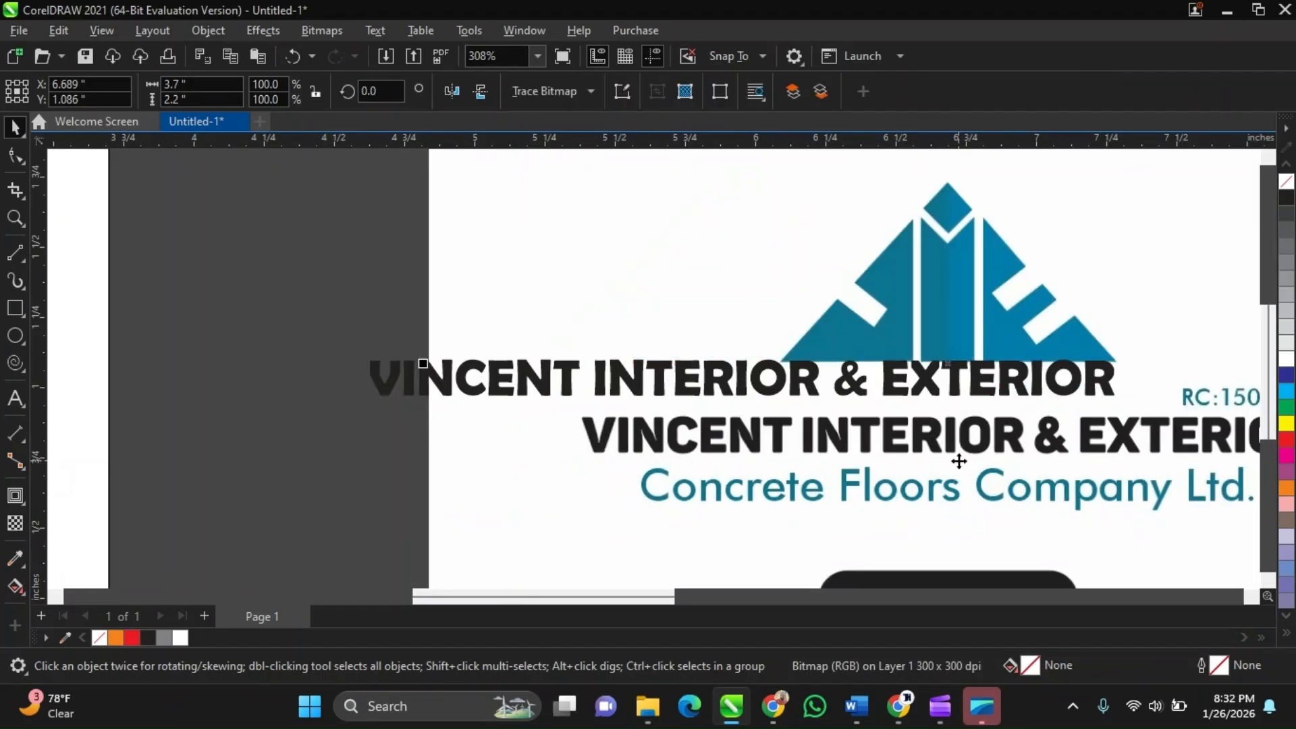
{"action": "key", "text": "ctrl+z"}
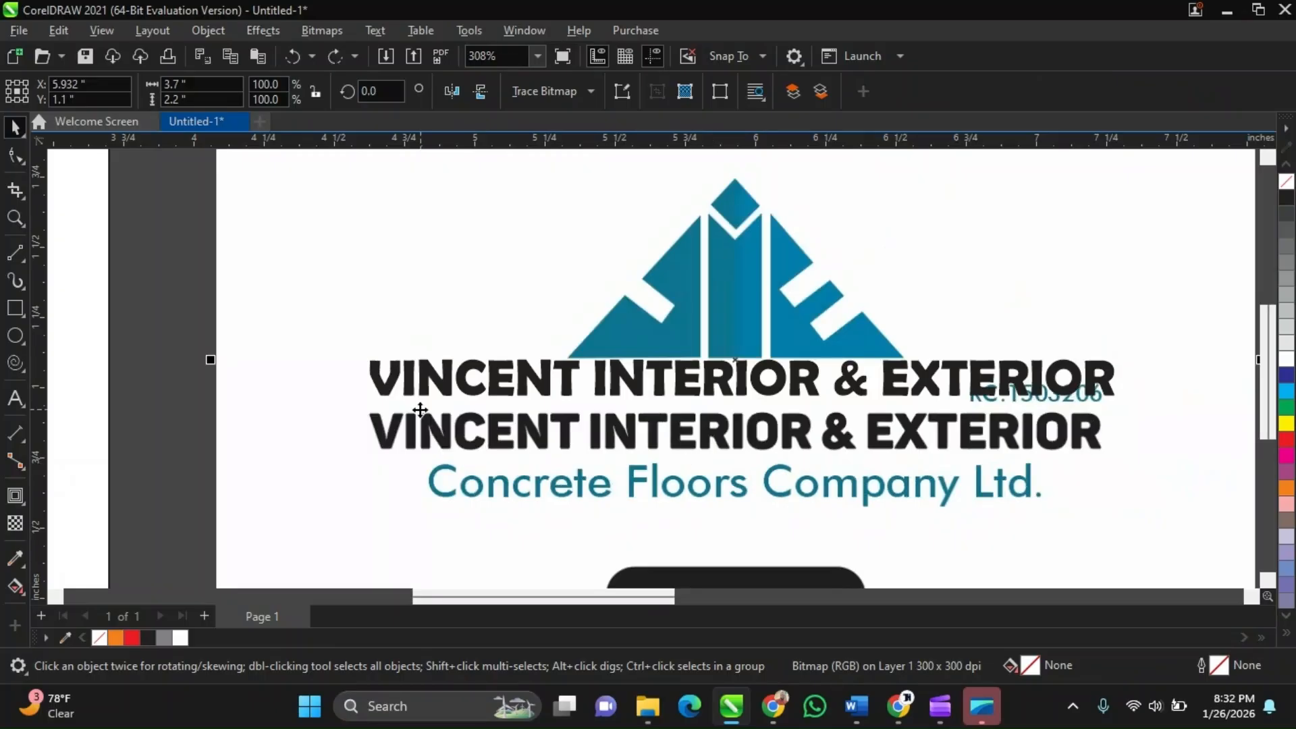
Zoom in to compare the moved company name's letterforms with the reference lettering
{"action": "scroll", "coordinate": [420, 410], "scroll_direction": "up", "scroll_amount": 1}
{"action": "scroll", "coordinate": [403, 400], "scroll_direction": "up", "scroll_amount": 1}
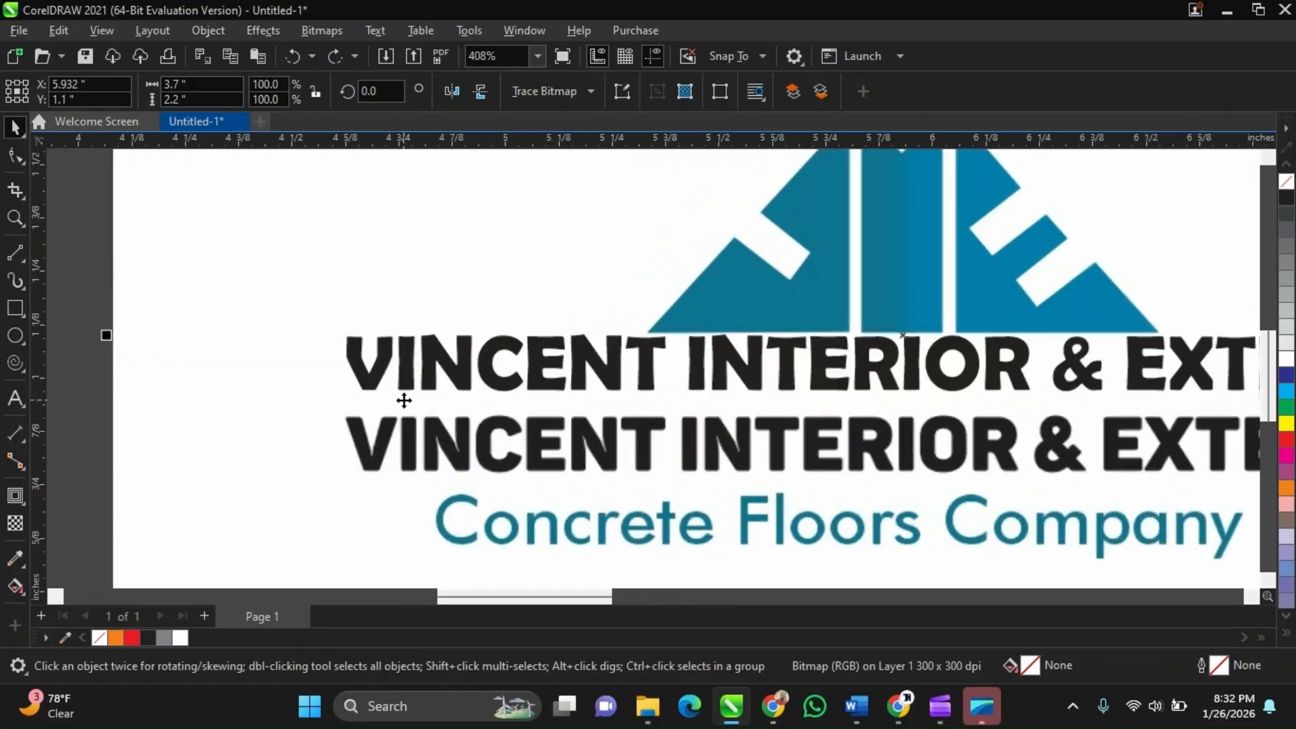
{"action": "scroll", "coordinate": [404, 401], "scroll_direction": "up", "scroll_amount": 1}
{"action": "scroll", "coordinate": [361, 426], "scroll_direction": "up", "scroll_amount": 1}
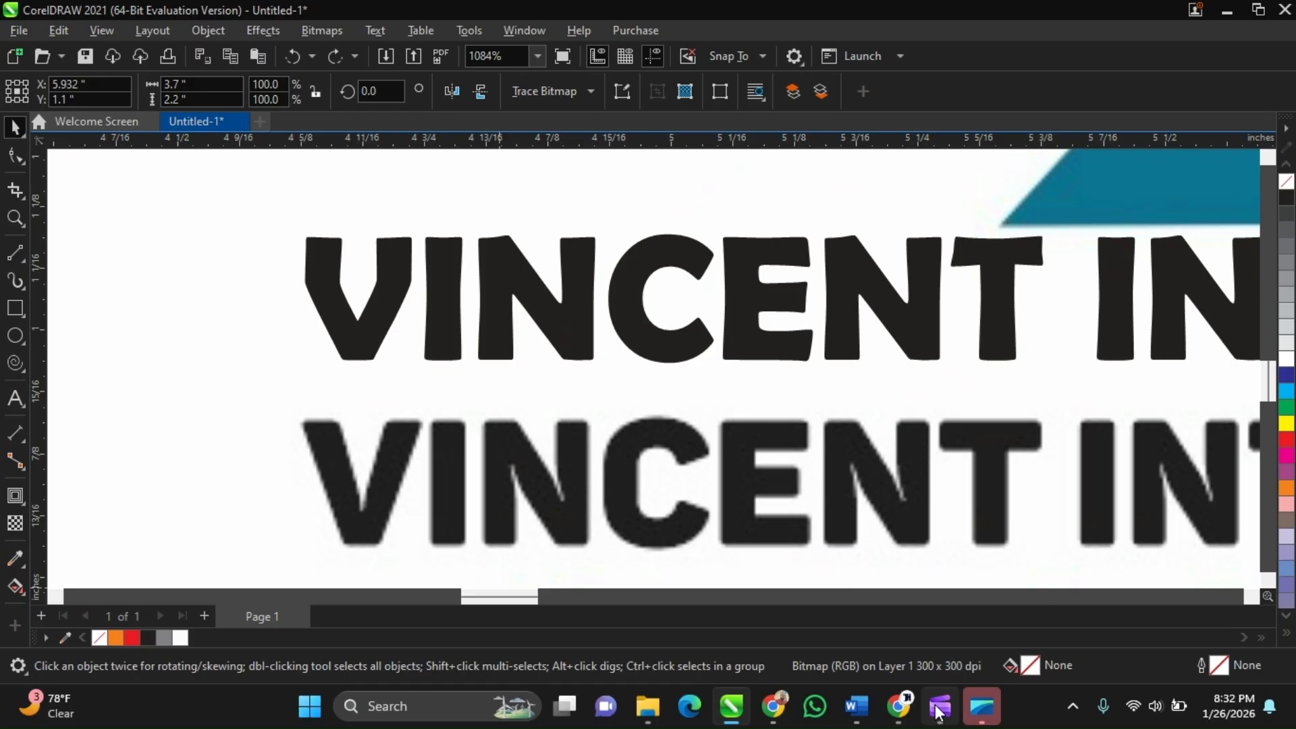
{"action": "mouse_move", "coordinate": [897, 706]}
{"action": "mouse_move", "coordinate": [872, 625]}
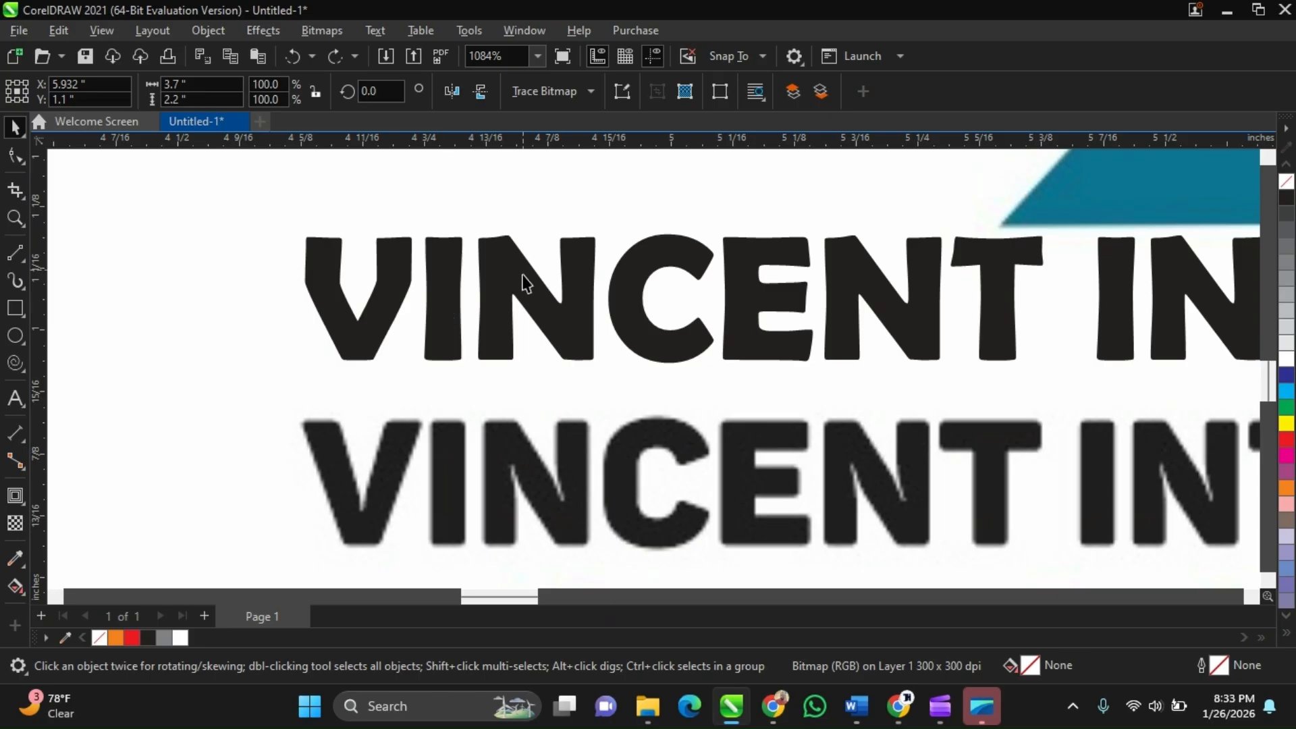
{"action": "scroll", "coordinate": [712, 335], "scroll_direction": "up", "scroll_amount": 2}
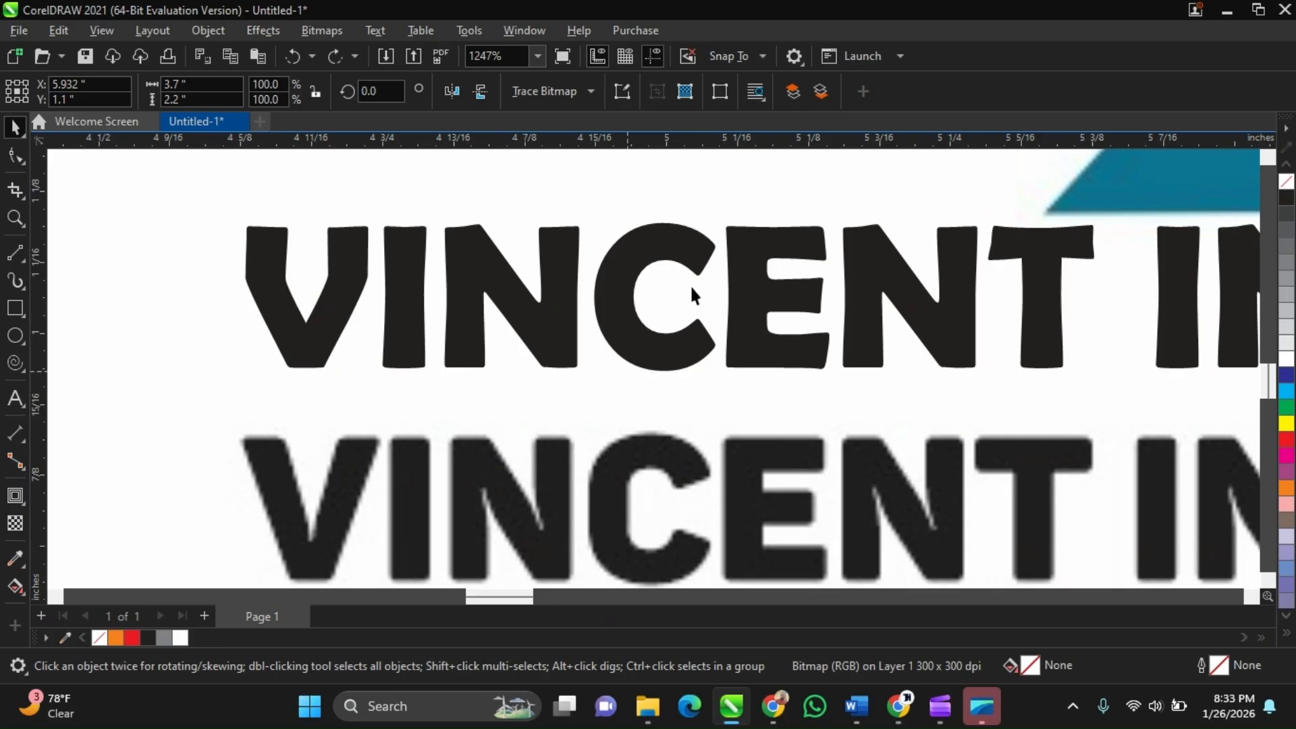
{"action": "scroll", "coordinate": [829, 302], "scroll_direction": "down", "scroll_amount": 2}
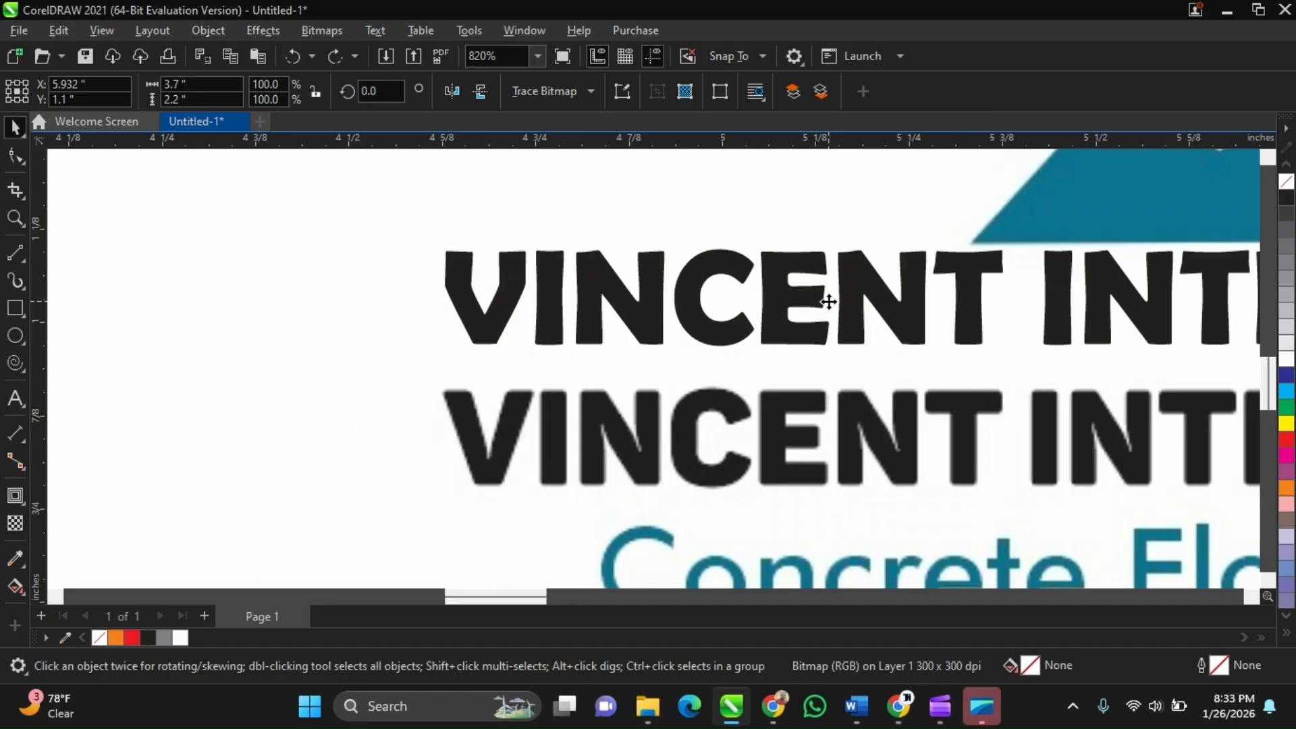
{"action": "scroll", "coordinate": [758, 418], "scroll_direction": "down", "scroll_amount": 2}
{"action": "scroll", "coordinate": [758, 417], "scroll_direction": "down", "scroll_amount": 1}
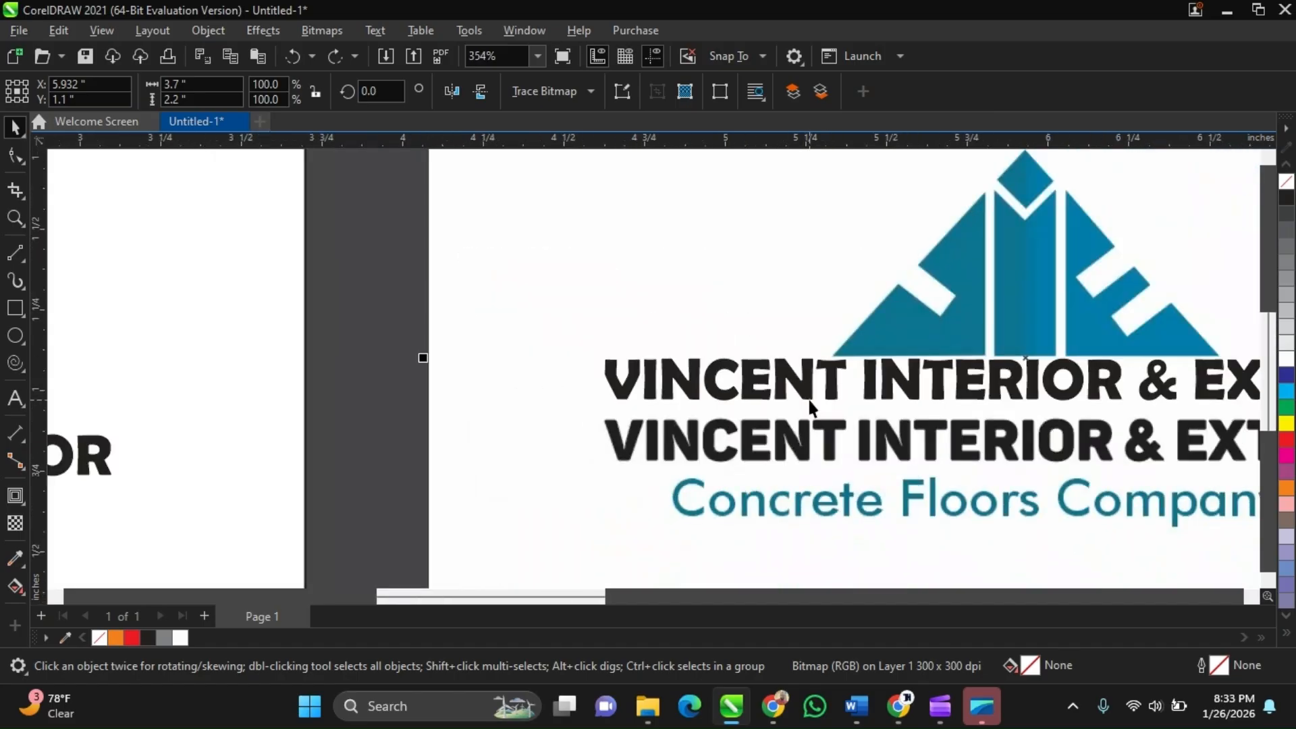
Change the company name's font to Solemn Sojourn
{"action": "scroll", "coordinate": [810, 405], "scroll_direction": "up", "scroll_amount": 2}
{"action": "left_click", "coordinate": [800, 402]}
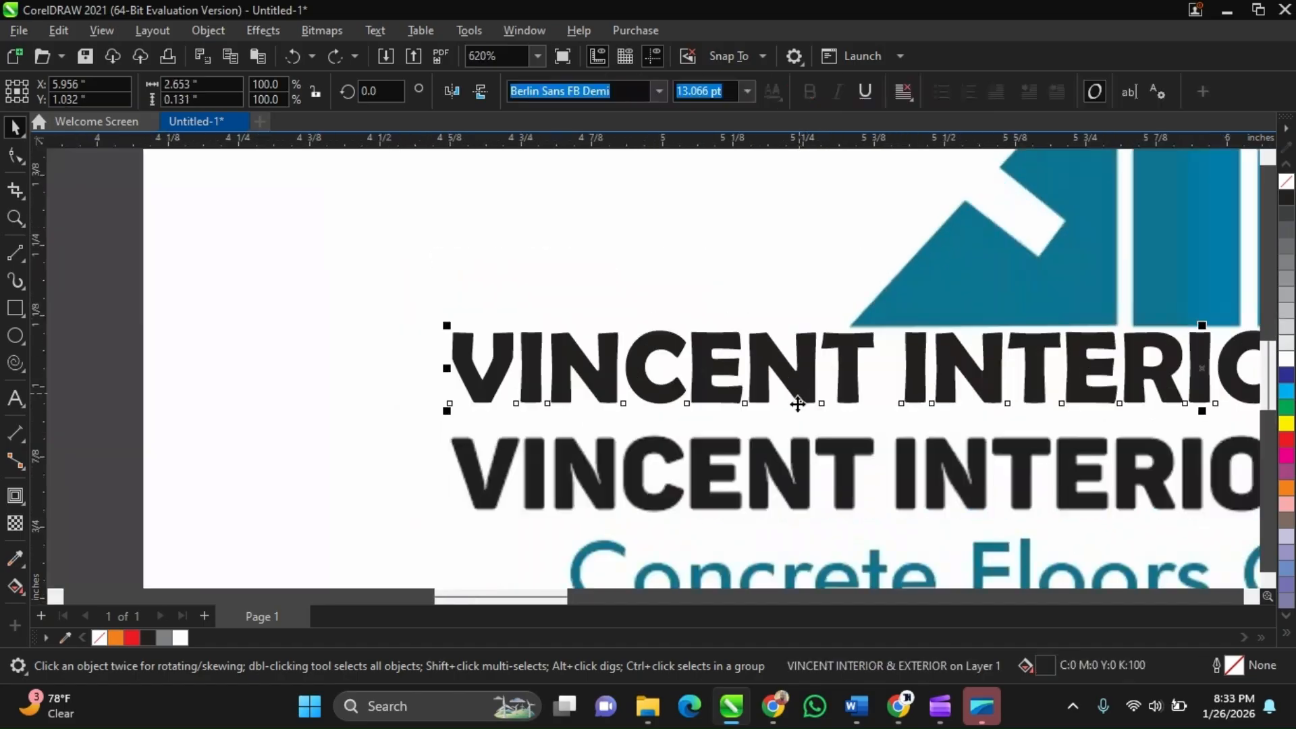
{"action": "scroll", "coordinate": [673, 437], "scroll_direction": "down", "scroll_amount": 1}
{"action": "left_click", "coordinate": [659, 91]}
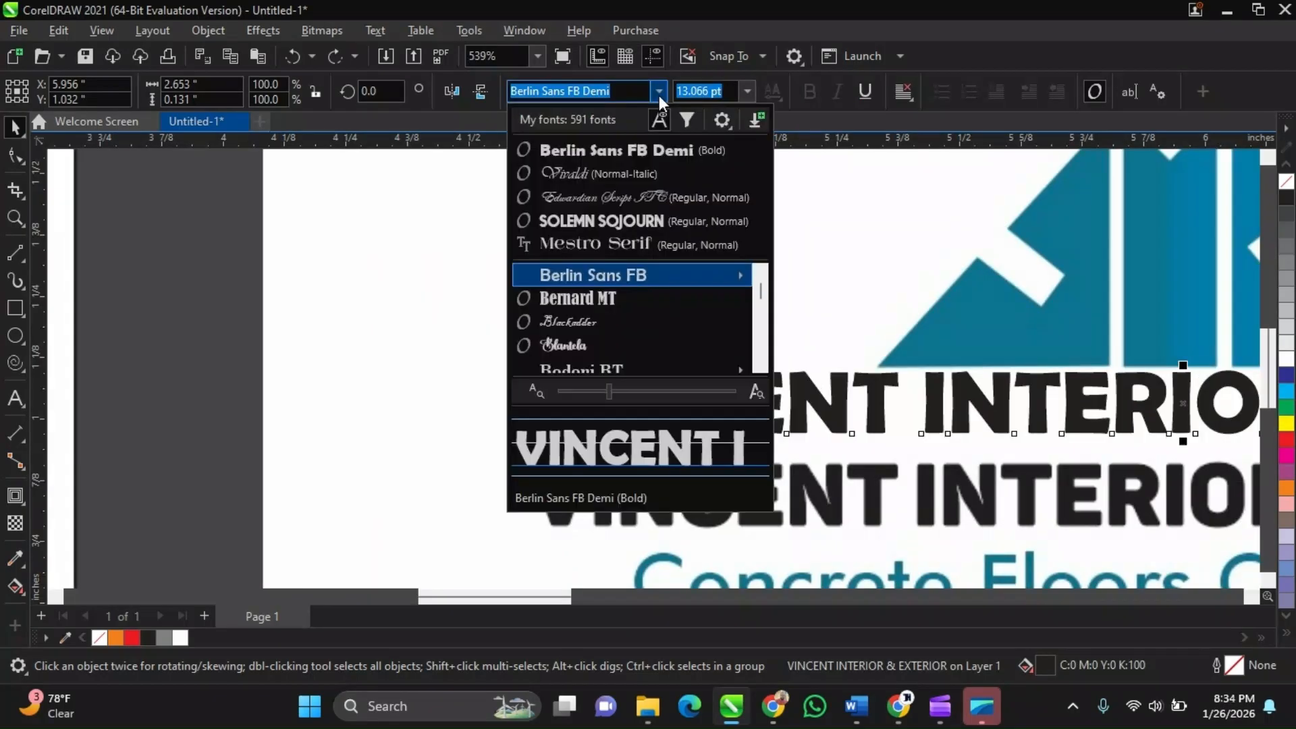
{"action": "left_click", "coordinate": [682, 228]}
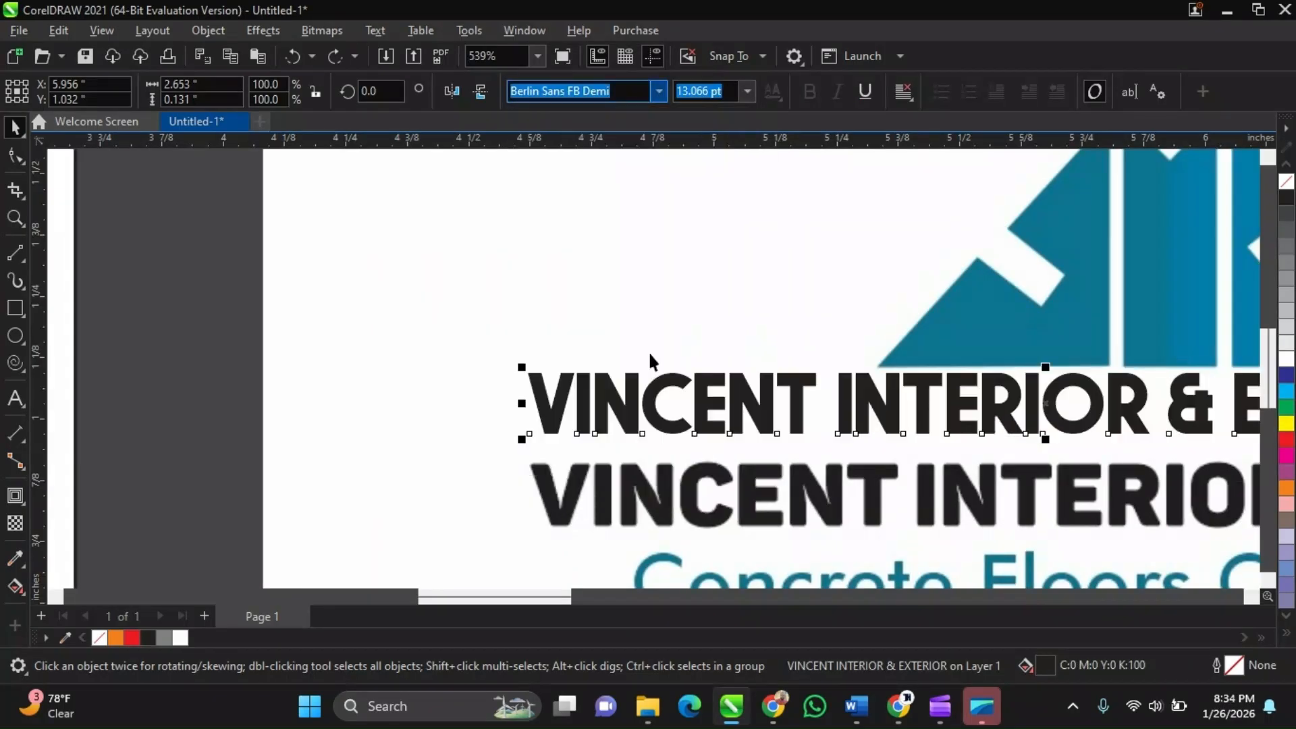
Change the test copy of the company name's font to Stencil
{"action": "scroll", "coordinate": [648, 351], "scroll_direction": "up", "scroll_amount": 1}
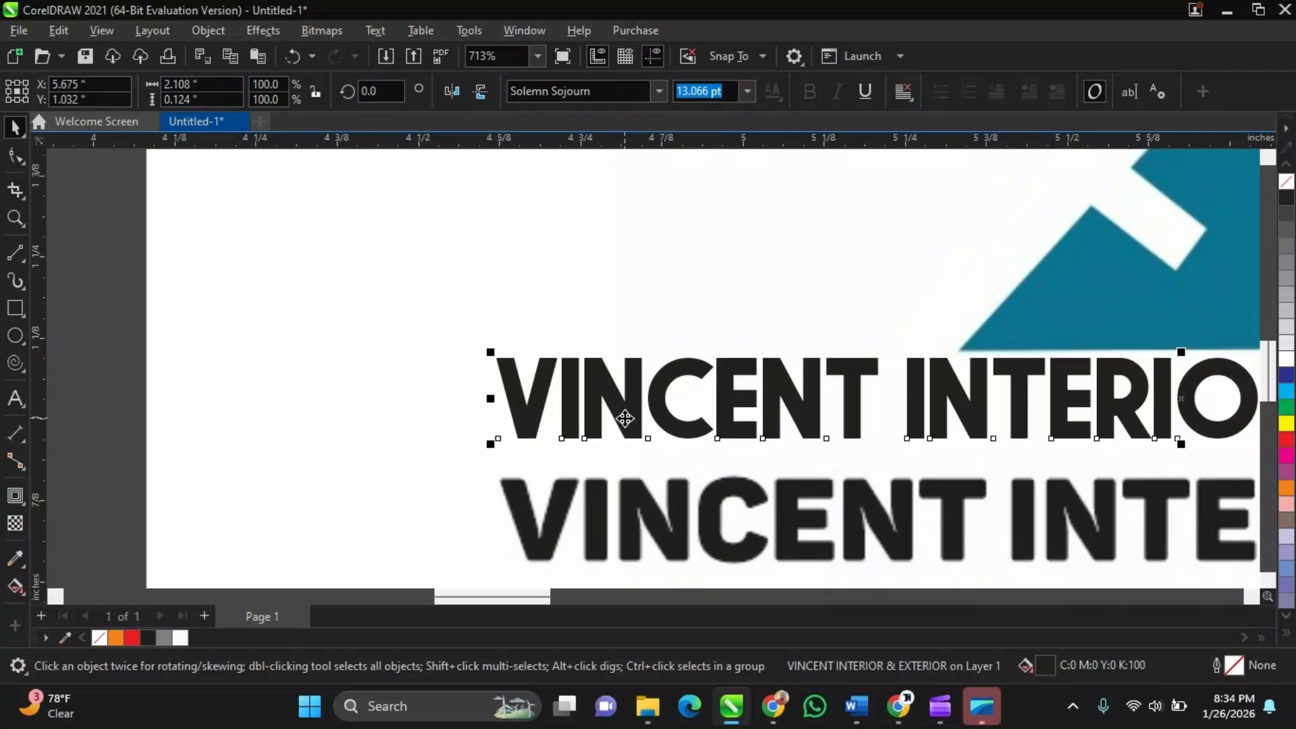
{"action": "left_click", "coordinate": [660, 90]}
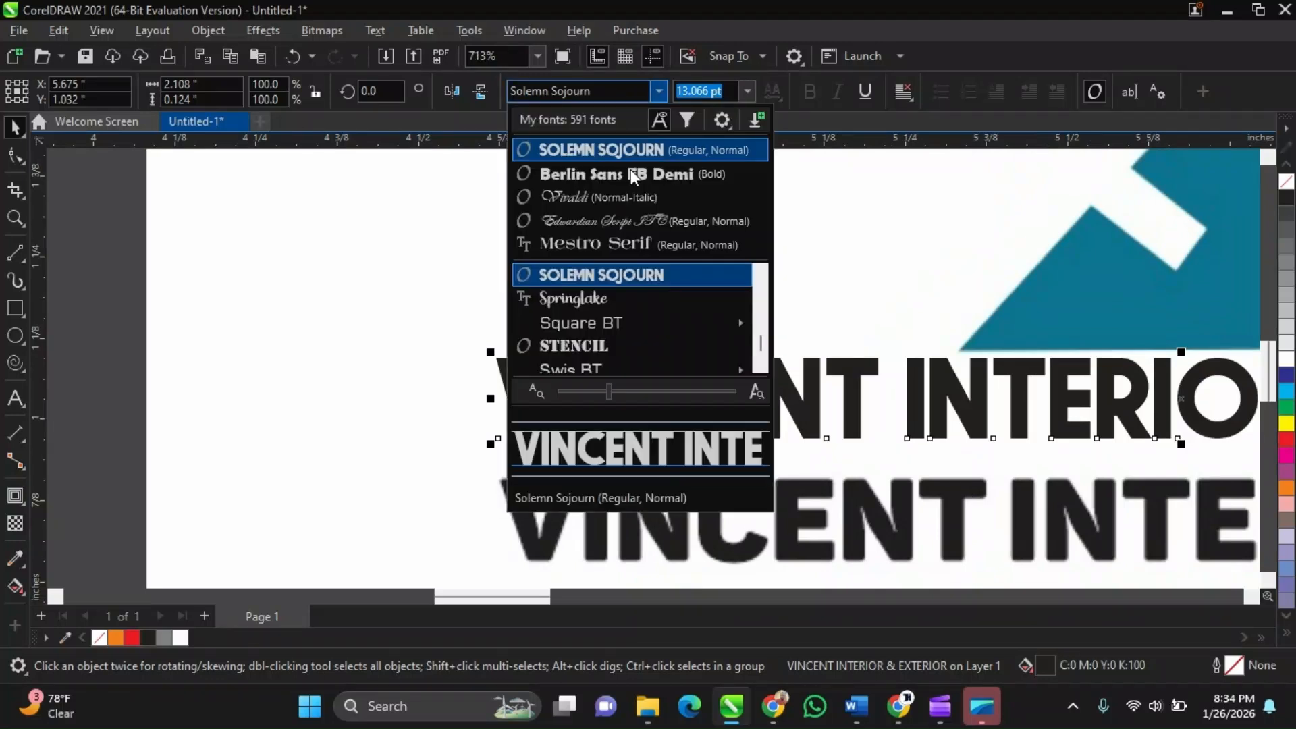
{"action": "left_click", "coordinate": [650, 344]}
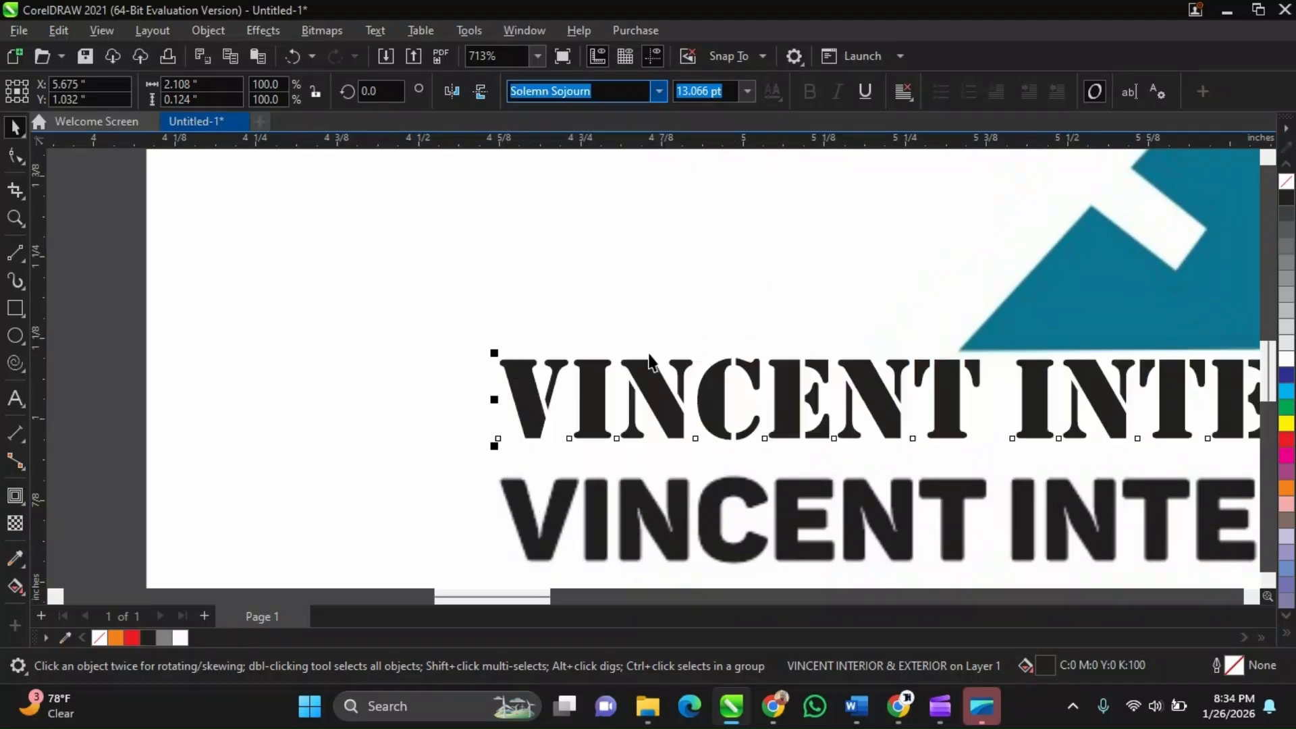
Compare the Stencil lettering with the reference company name up close, and delete the test copy
{"action": "scroll", "coordinate": [650, 386], "scroll_direction": "down", "scroll_amount": 3}
{"action": "scroll", "coordinate": [575, 432], "scroll_direction": "up", "scroll_amount": 1}
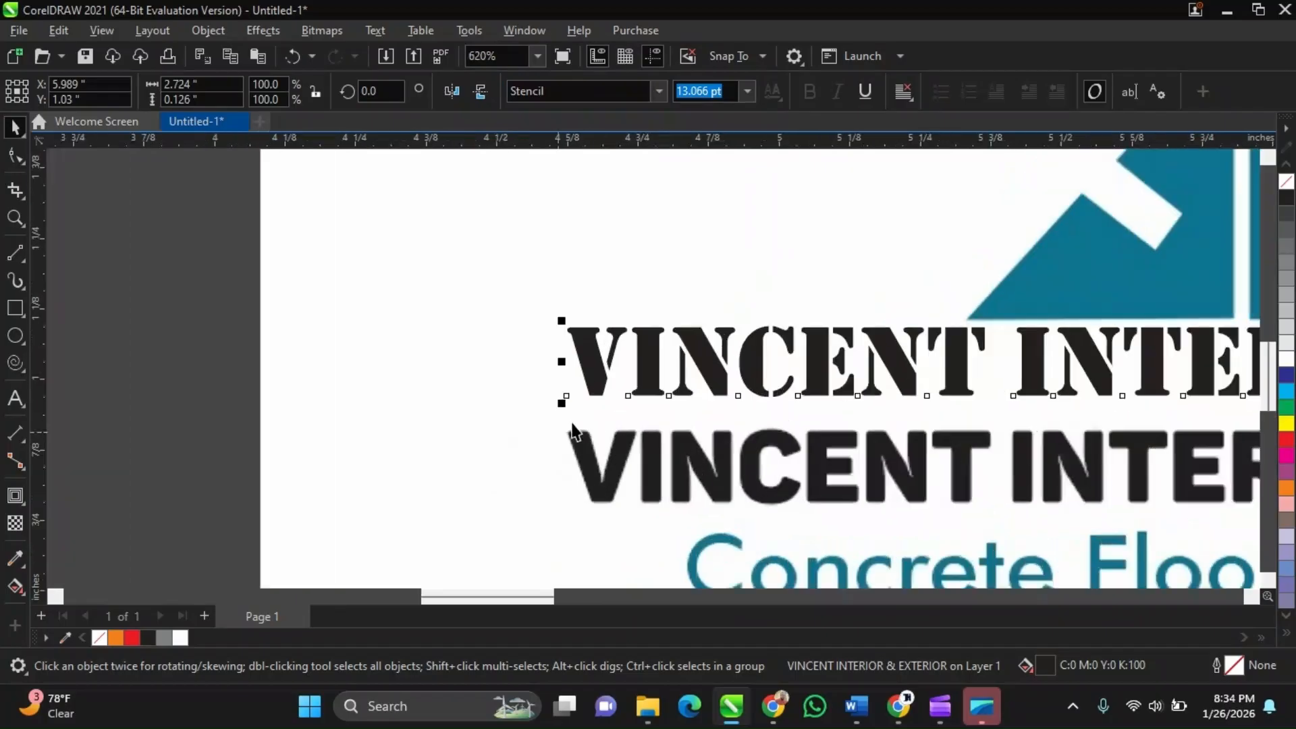
{"action": "scroll", "coordinate": [575, 432], "scroll_direction": "up", "scroll_amount": 1}
{"action": "scroll", "coordinate": [631, 392], "scroll_direction": "up", "scroll_amount": 2}
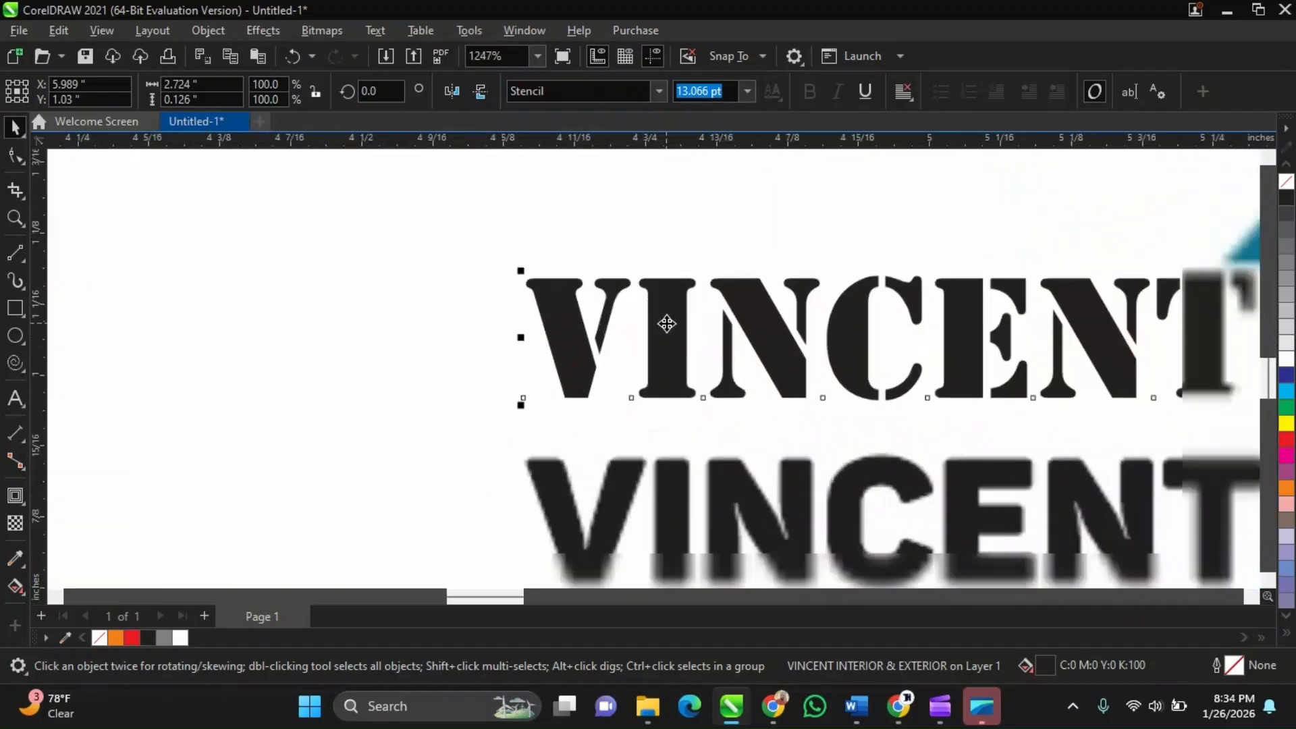
{"action": "scroll", "coordinate": [666, 323], "scroll_direction": "down", "scroll_amount": 2}
{"action": "scroll", "coordinate": [667, 335], "scroll_direction": "up", "scroll_amount": 1}
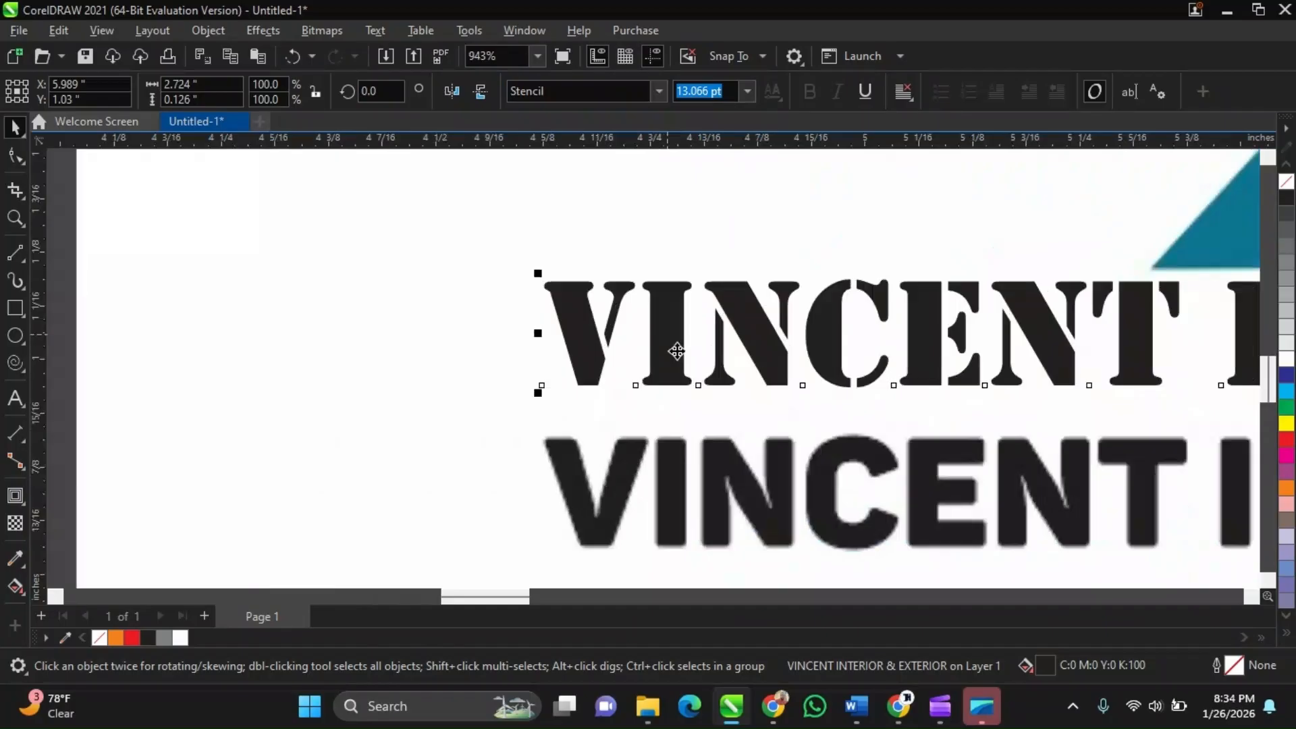
{"action": "scroll", "coordinate": [676, 351], "scroll_direction": "down", "scroll_amount": 3}
{"action": "scroll", "coordinate": [702, 432], "scroll_direction": "down", "scroll_amount": 3}
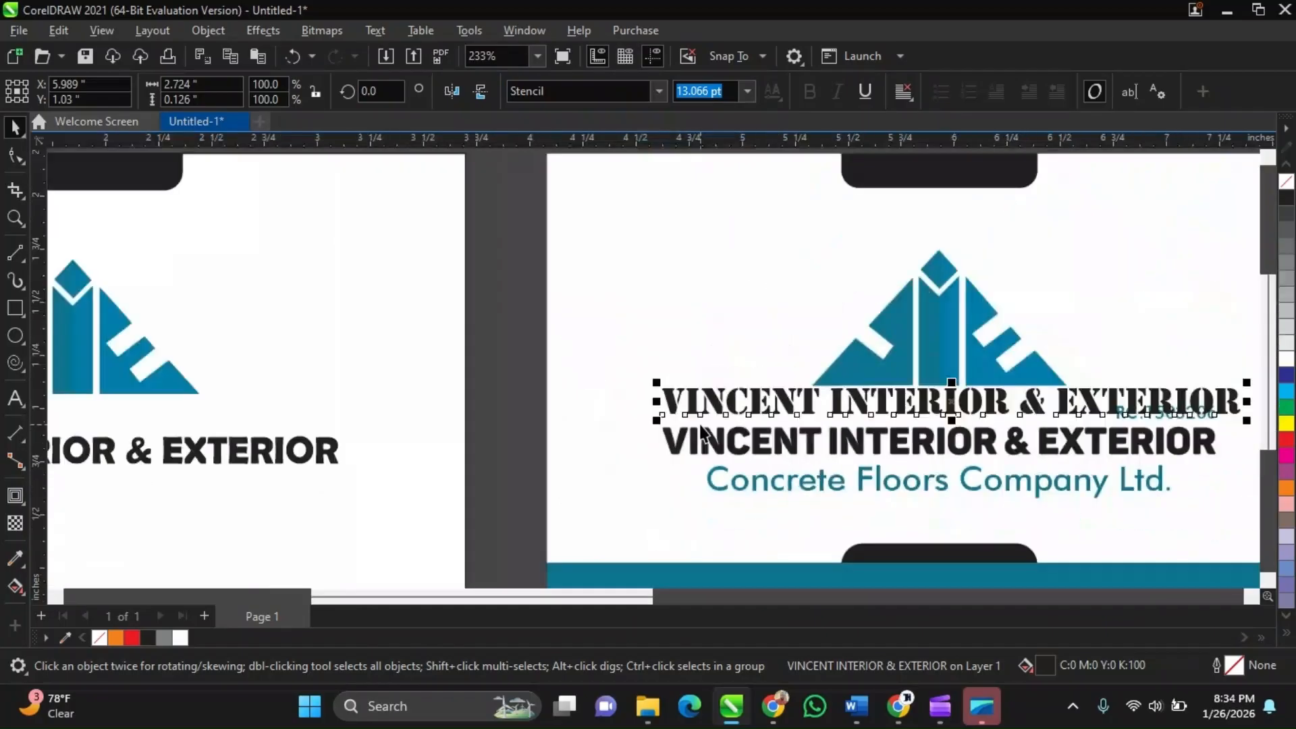
{"action": "key", "text": "Delete"}
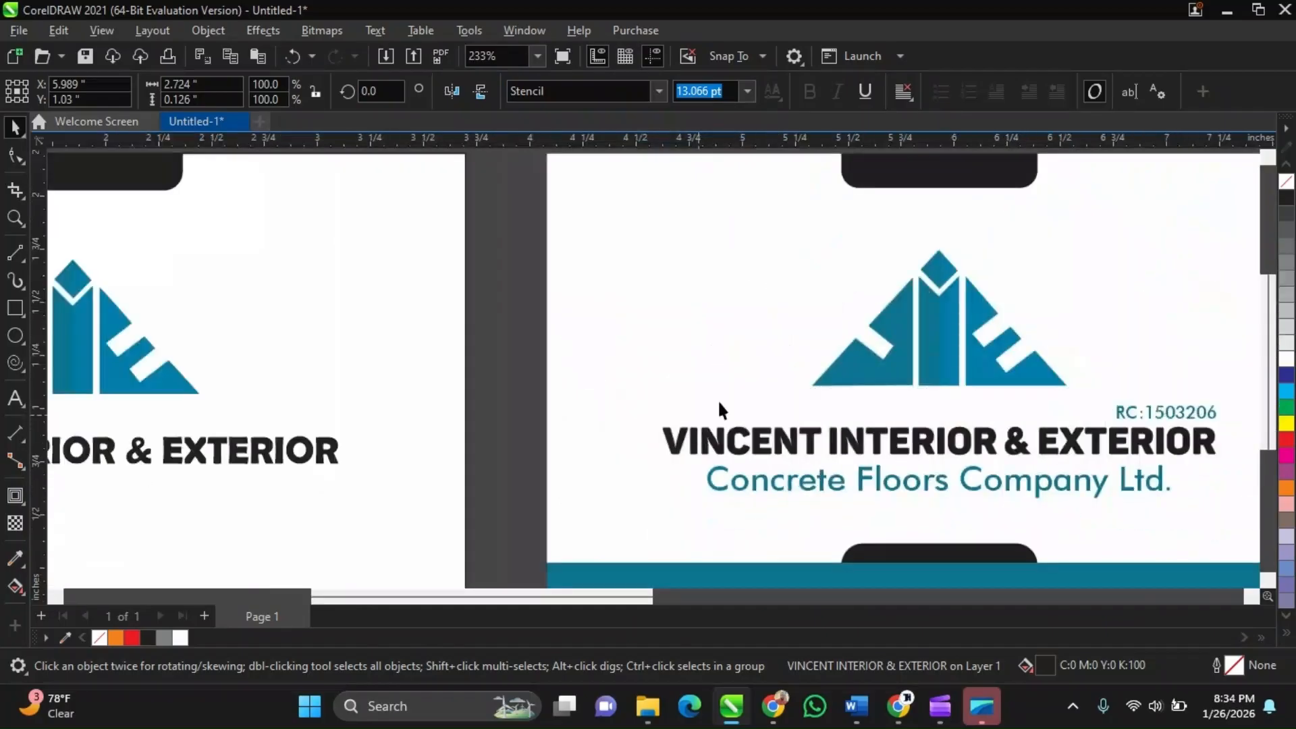
Start a new text line below the company name on the card and type 'Concrete Floors'
{"action": "scroll", "coordinate": [718, 398], "scroll_direction": "down", "scroll_amount": 2}
{"action": "scroll", "coordinate": [456, 432], "scroll_direction": "up", "scroll_amount": 2}
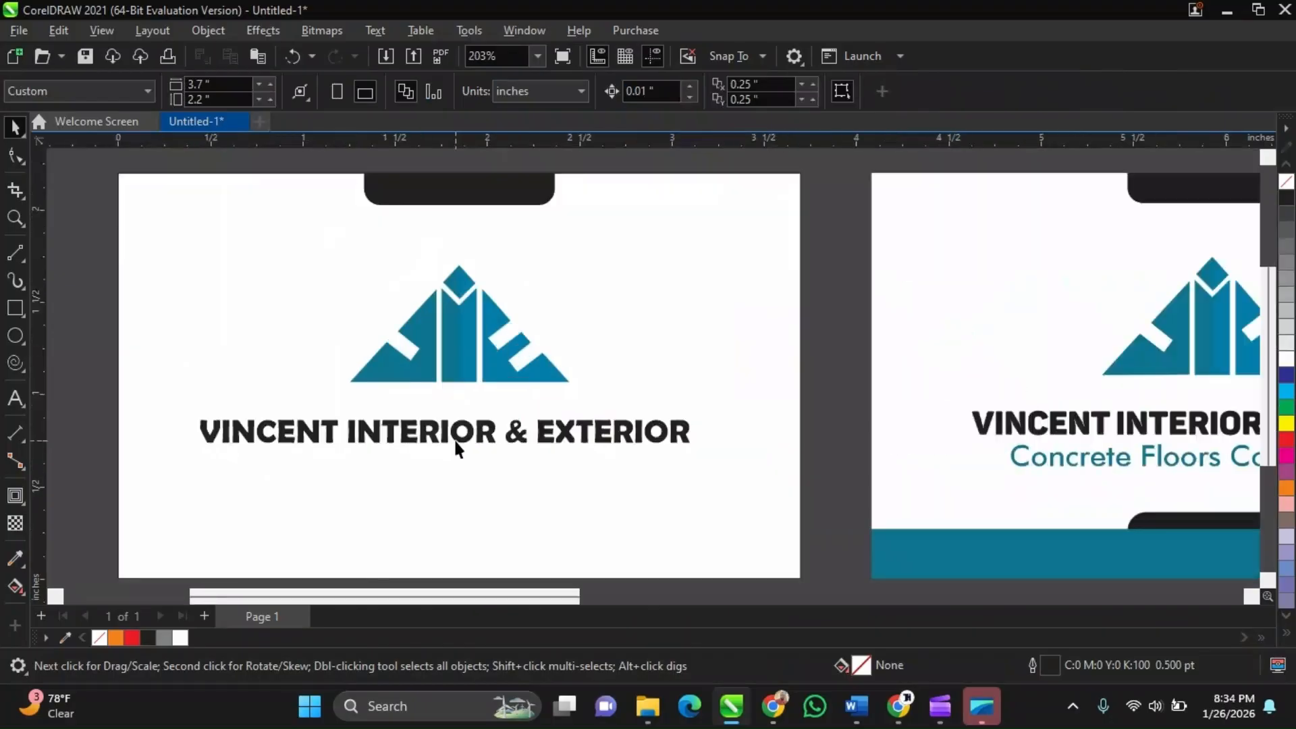
{"action": "left_click", "coordinate": [454, 439]}
{"action": "scroll", "coordinate": [665, 505], "scroll_direction": "down", "scroll_amount": 3}
{"action": "scroll", "coordinate": [665, 505], "scroll_direction": "up", "scroll_amount": 2}
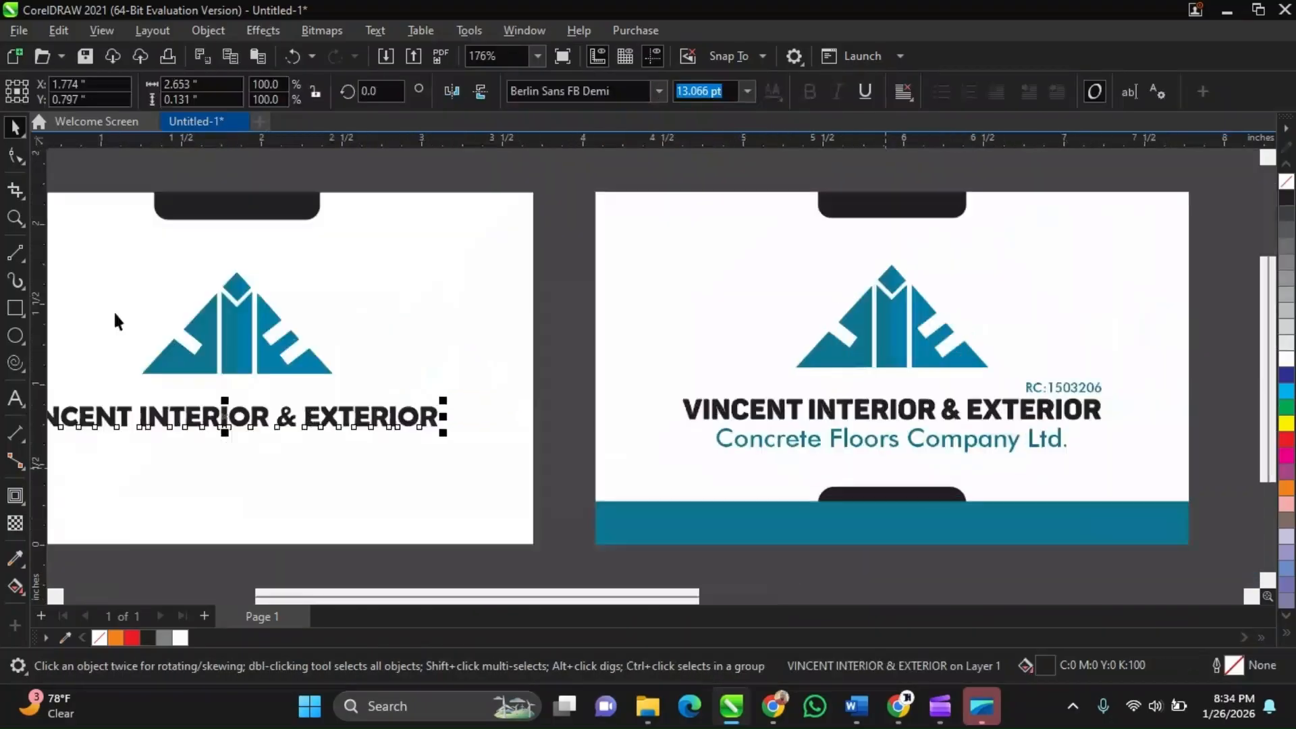
{"action": "scroll", "coordinate": [869, 439], "scroll_direction": "down", "scroll_amount": 2}
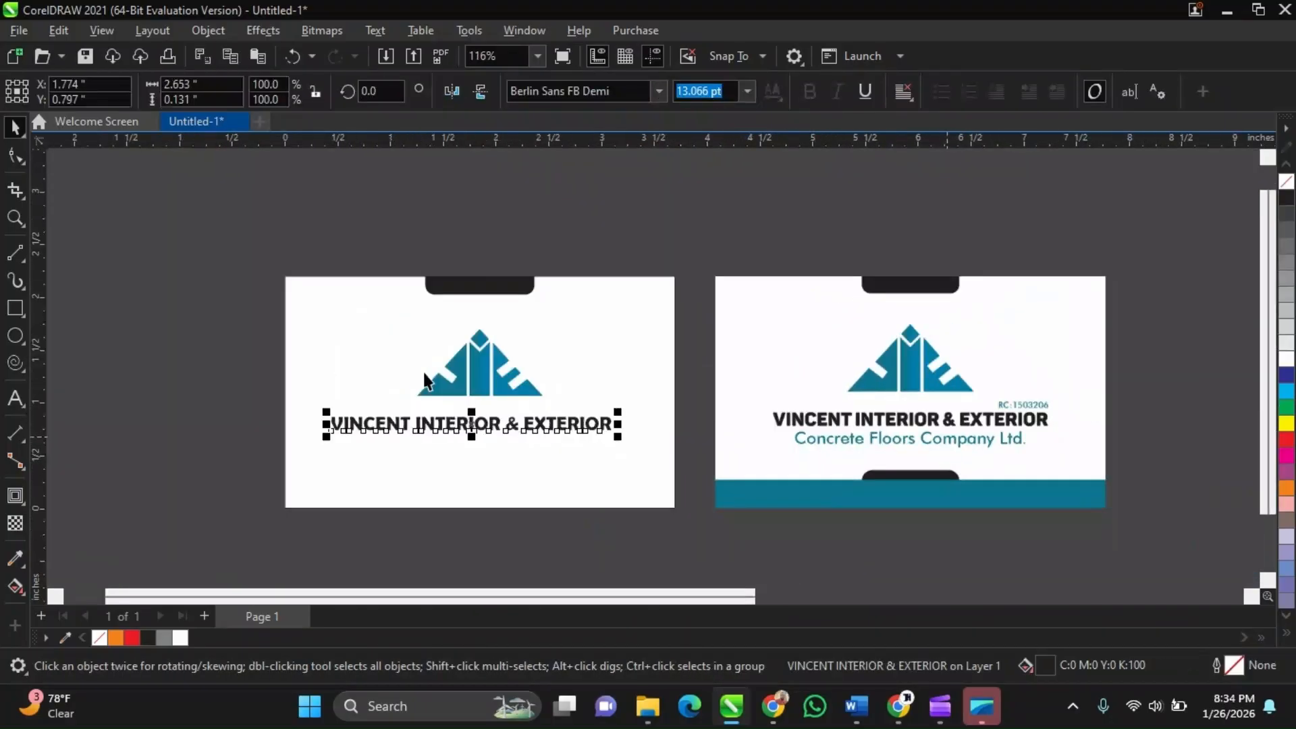
{"action": "left_click", "coordinate": [14, 404]}
{"action": "scroll", "coordinate": [331, 457], "scroll_direction": "up", "scroll_amount": 1}
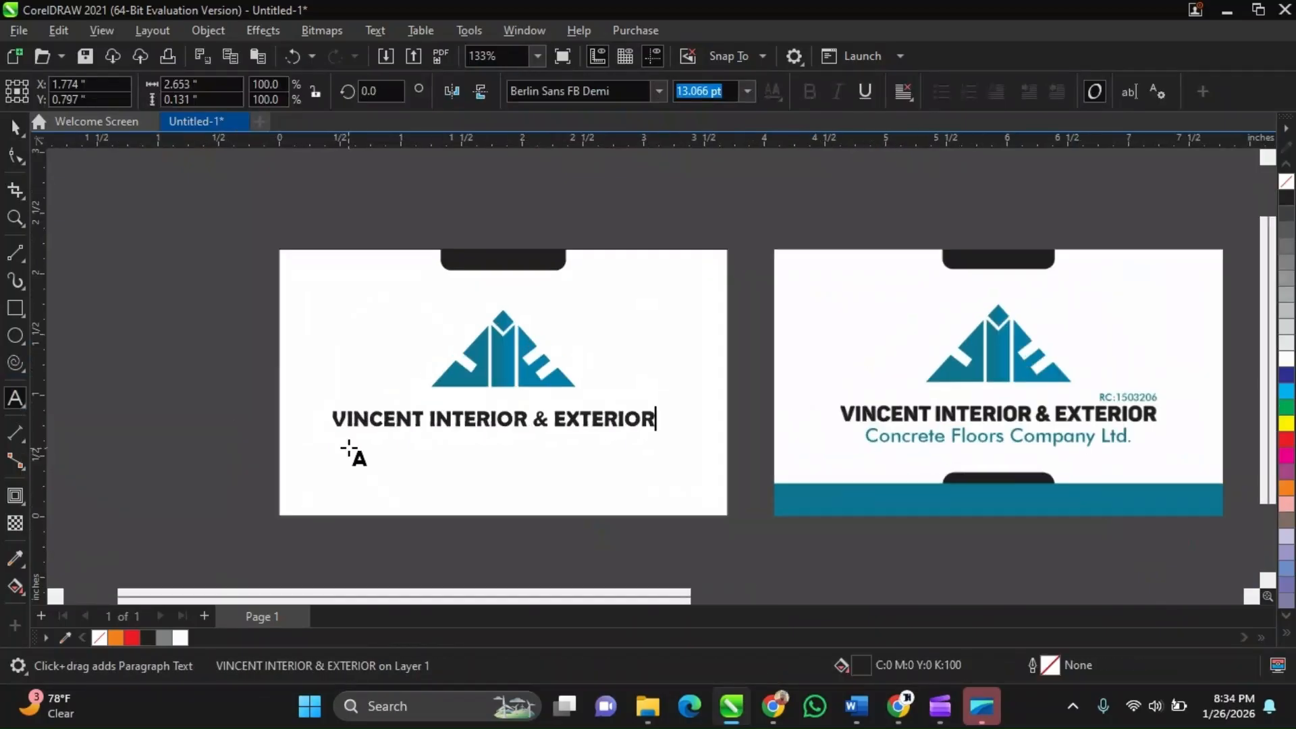
{"action": "left_click", "coordinate": [639, 487]}
{"action": "type", "text": "CO"}
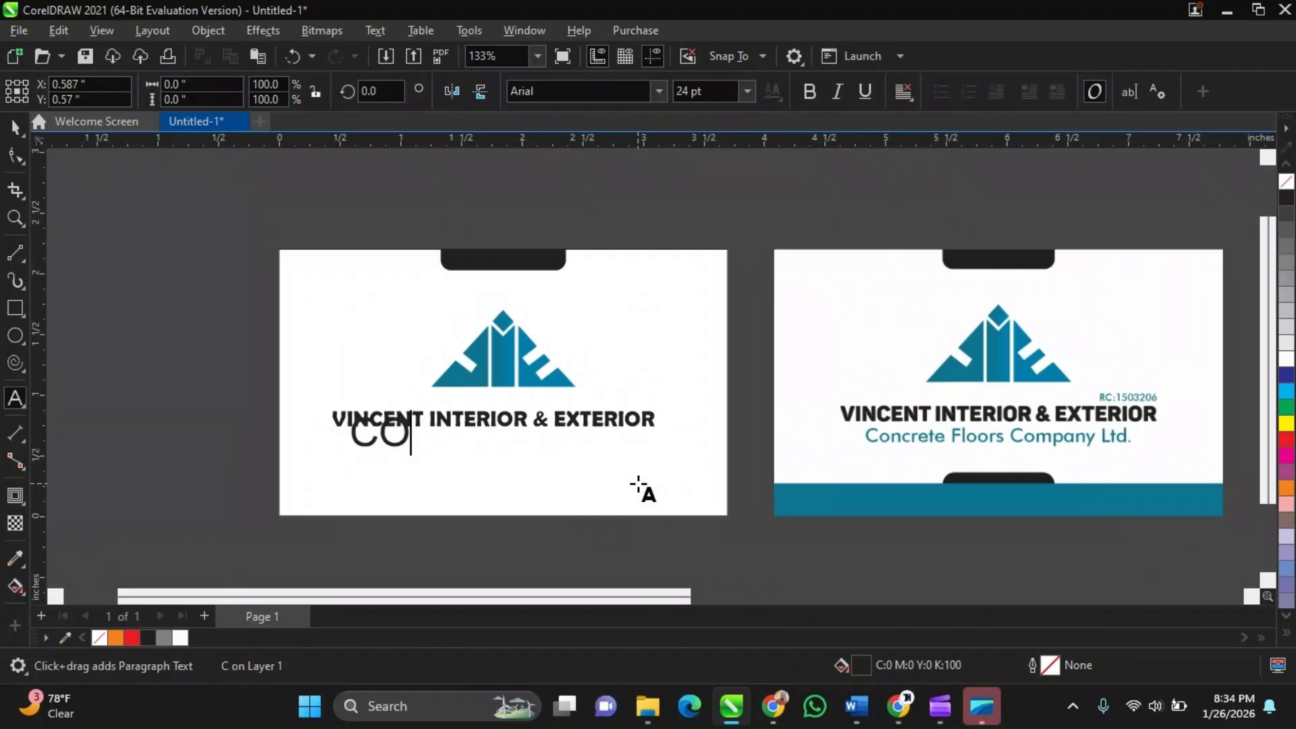
{"action": "key", "text": "BackSpace"}
{"action": "key", "text": "BackSpace"}
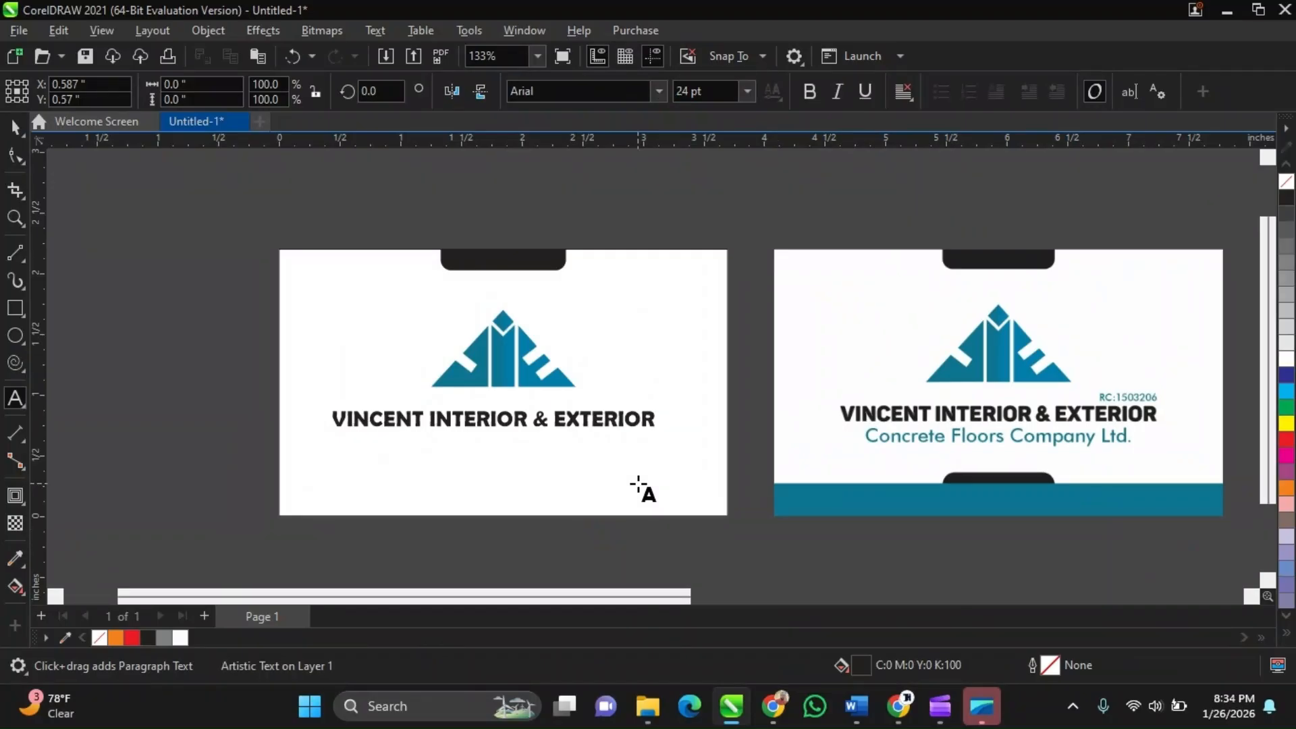
{"action": "type", "text": "CCON"}
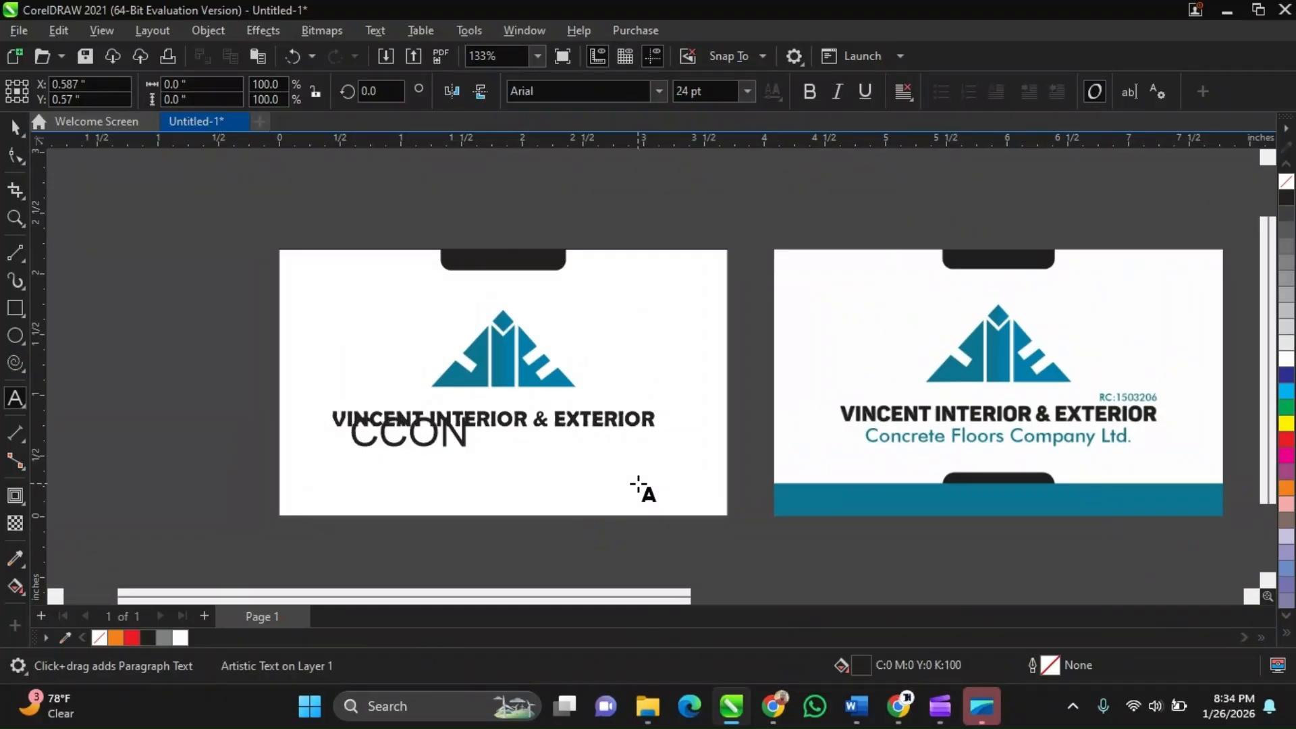
{"action": "key", "text": "BackSpace"}
{"action": "key", "text": "BackSpace"}
{"action": "key", "text": "BackSpace"}
{"action": "type", "text": "on"}
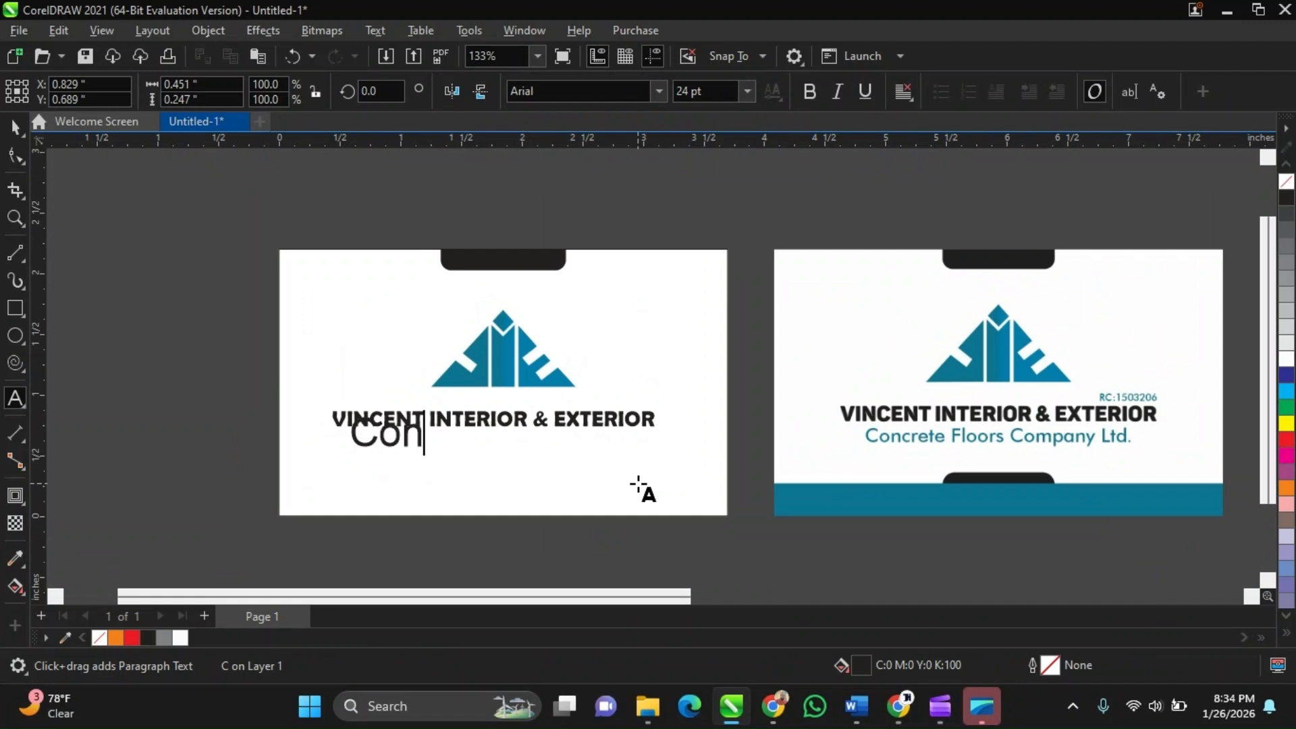
{"action": "type", "text": "crete "}
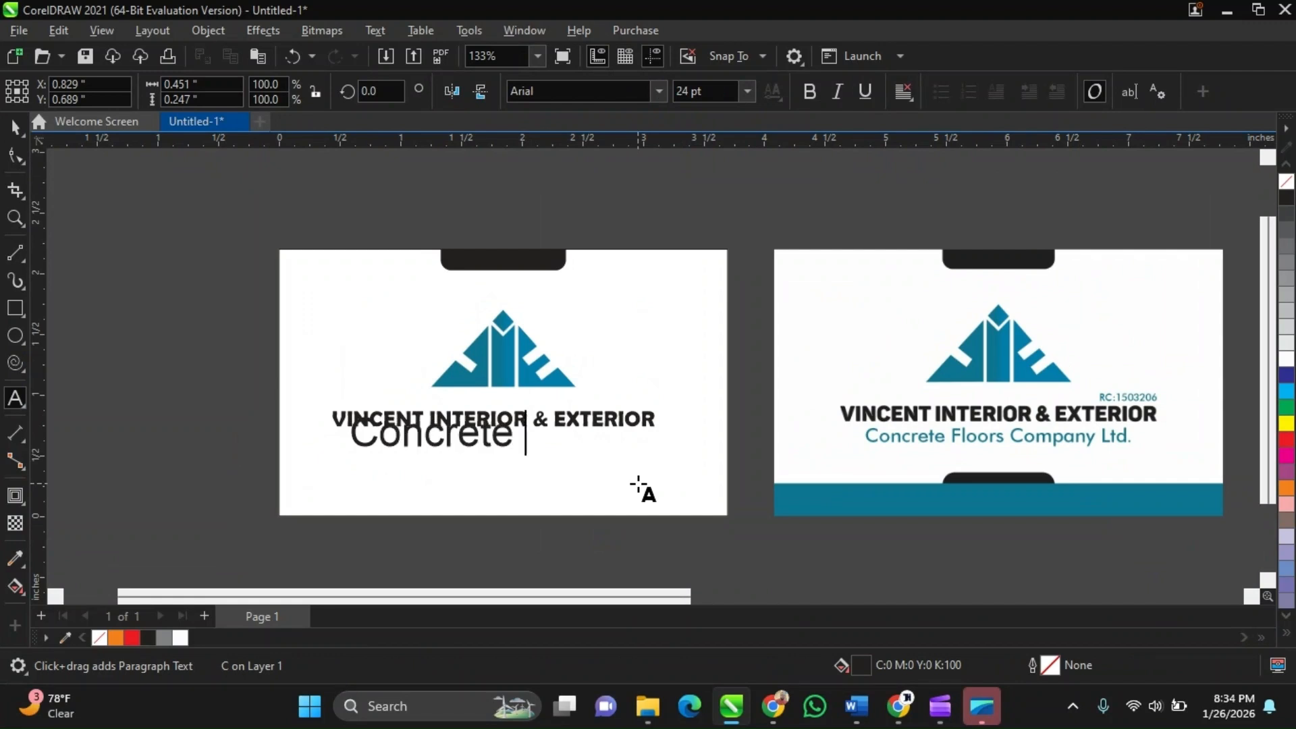
{"action": "type", "text": "Floor"}
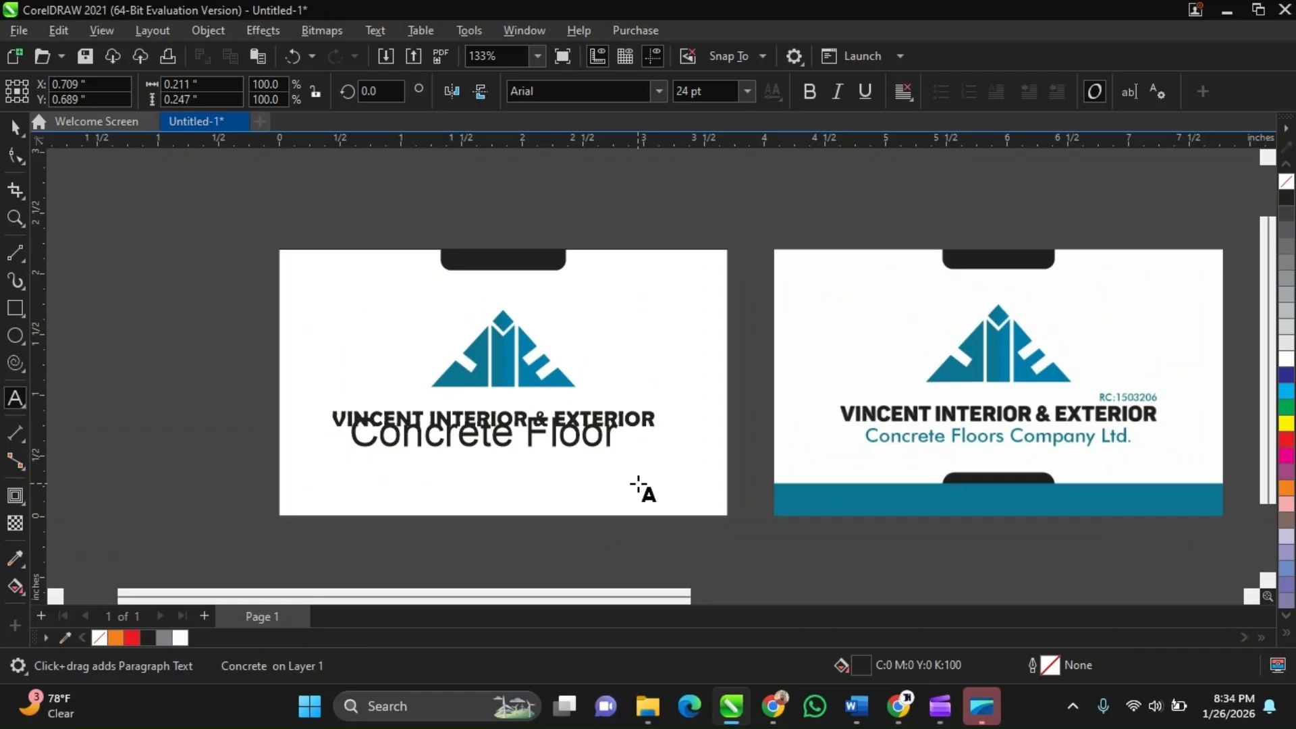
{"action": "type", "text": "s Comp"}
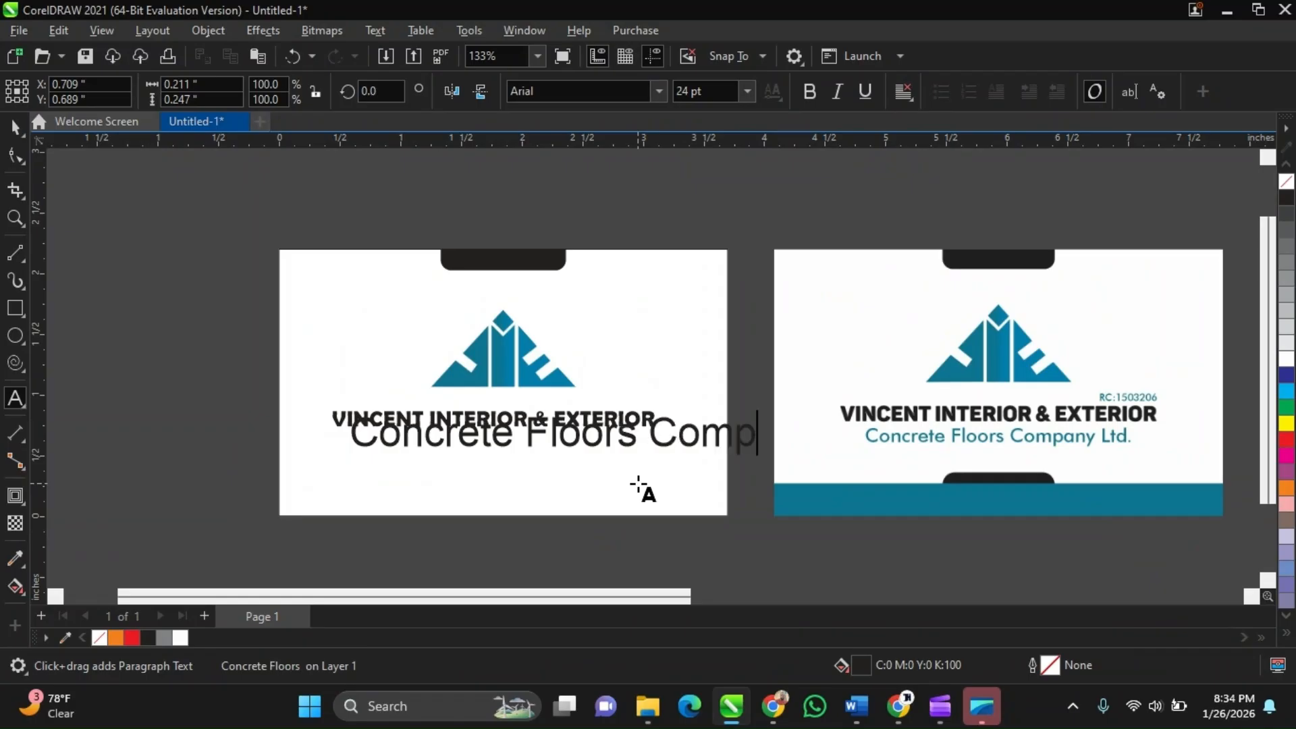
{"action": "type", "text": "any"}
Complete the new line as 'Concrete Floors Company Ltd.'
{"action": "key", "text": "Escape"}
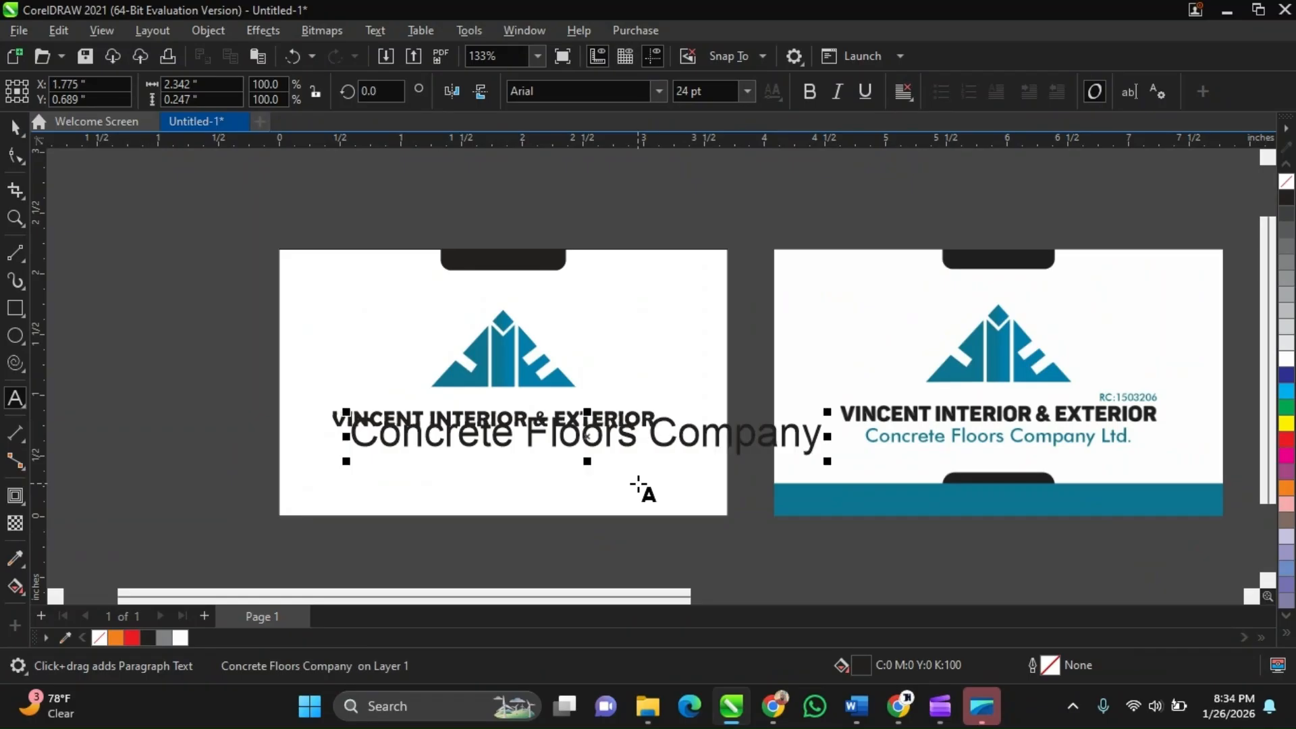
{"action": "type", "text": "L"}
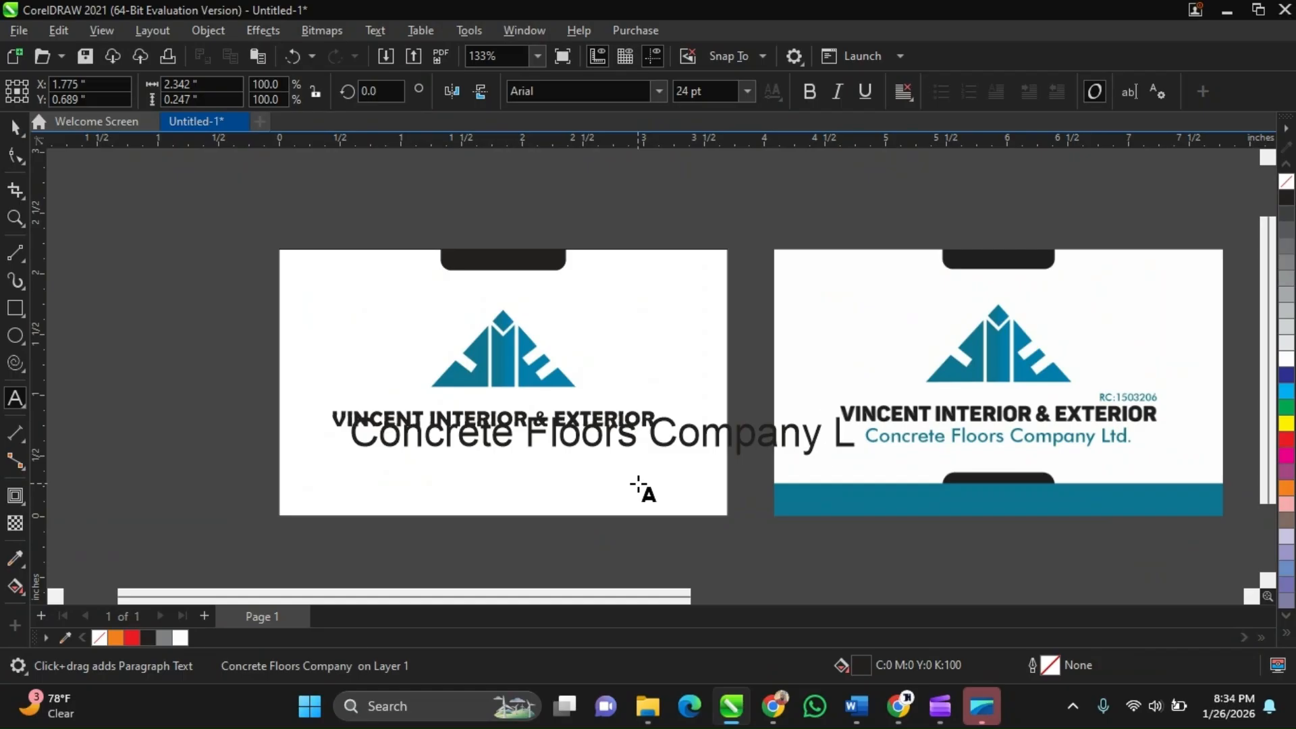
{"action": "type", "text": "td."}
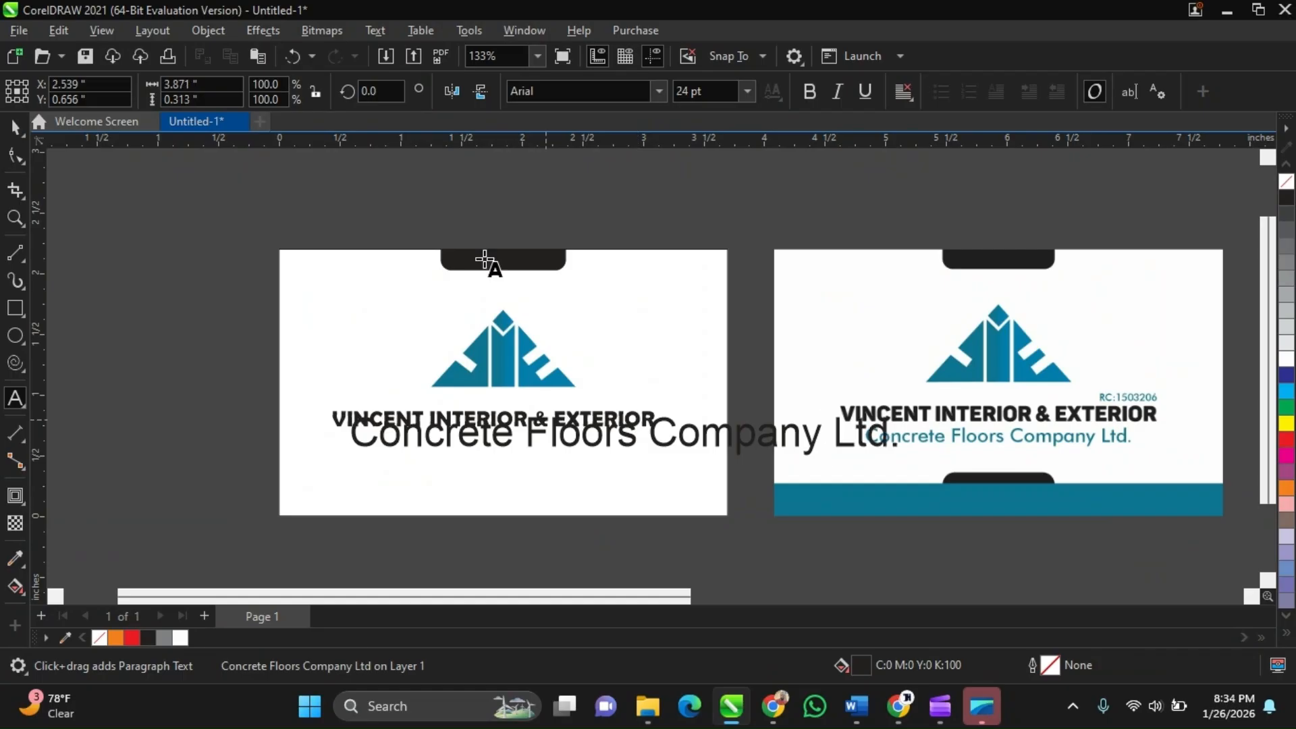
Scale the 'Concrete Floors Company Ltd.' text down to about 46% under the company name
{"action": "key", "text": "ctrl+space"}
{"action": "left_click_drag", "start_coordinate": [908, 407], "coordinate": [614, 393]}
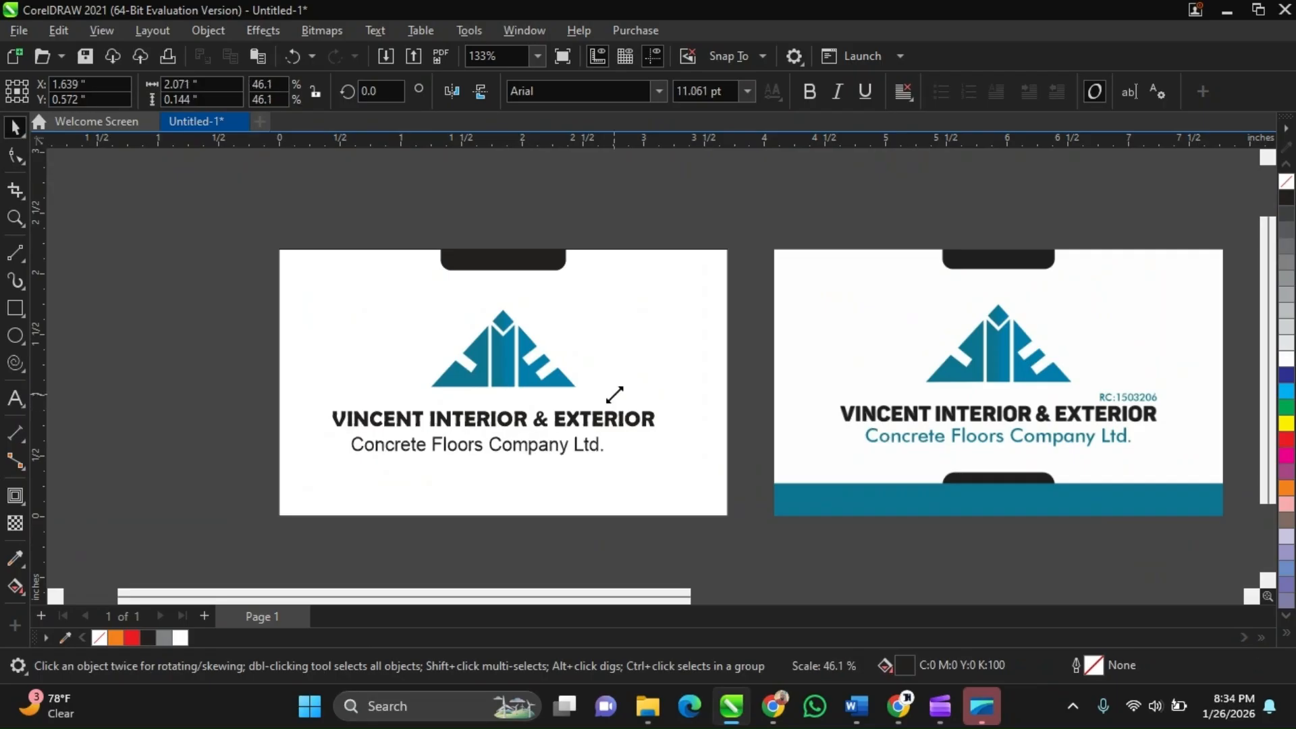
{"action": "scroll", "coordinate": [466, 452], "scroll_direction": "up", "scroll_amount": 2}
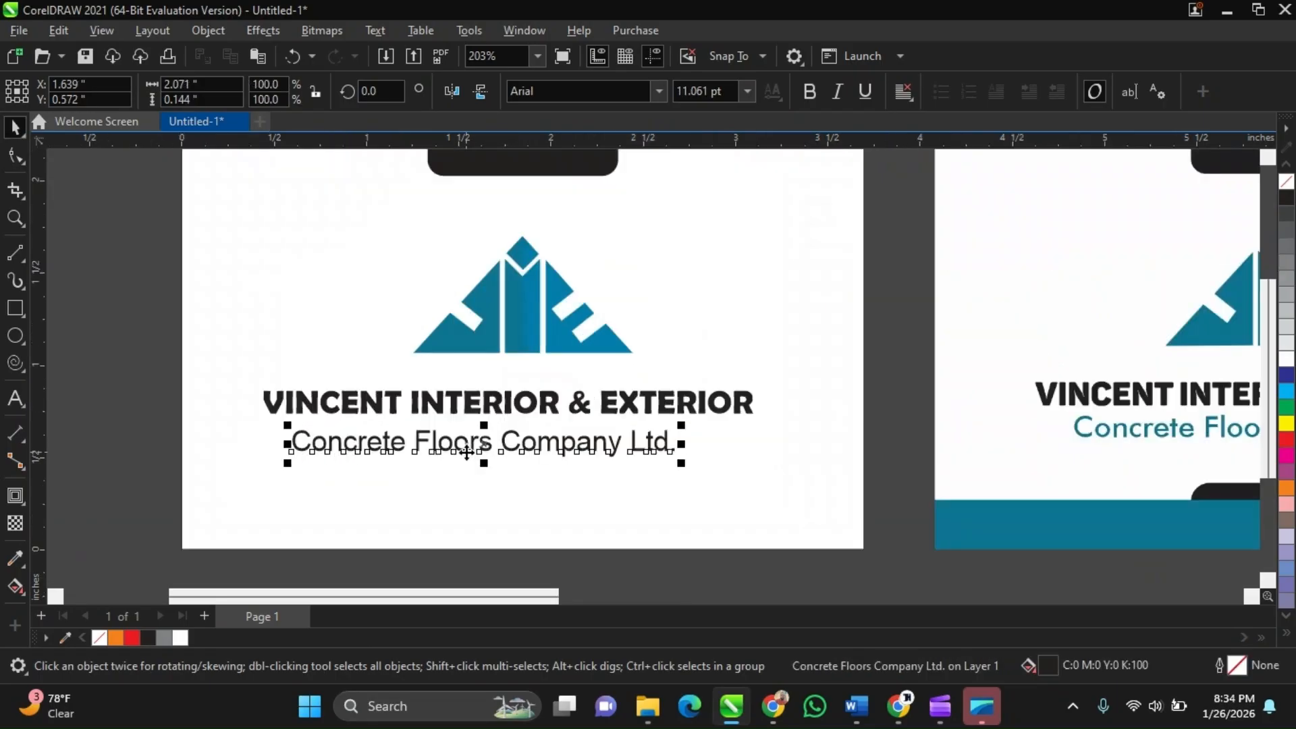
{"action": "scroll", "coordinate": [466, 453], "scroll_direction": "up", "scroll_amount": 1}
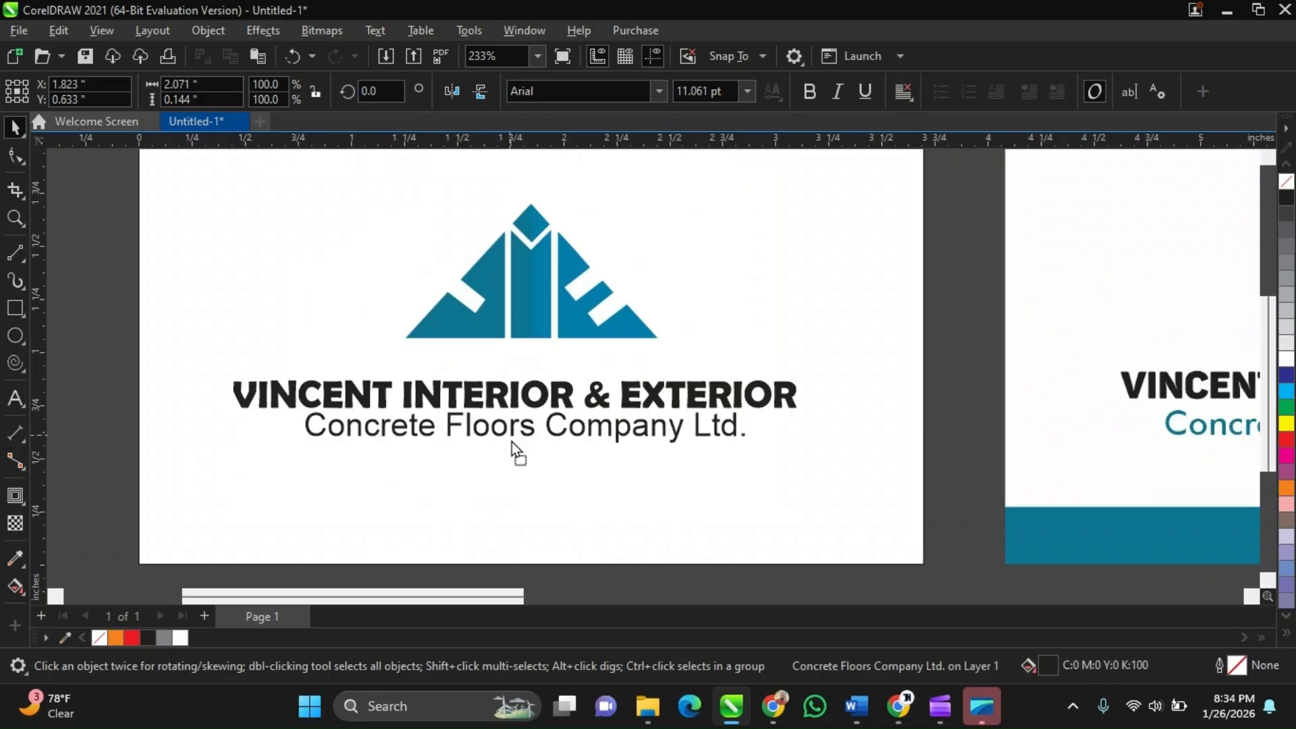
Nudge the tagline slightly down beneath the company name
{"action": "left_click_drag", "start_coordinate": [512, 441], "coordinate": [512, 445]}
{"action": "scroll", "coordinate": [654, 472], "scroll_direction": "down", "scroll_amount": 3}
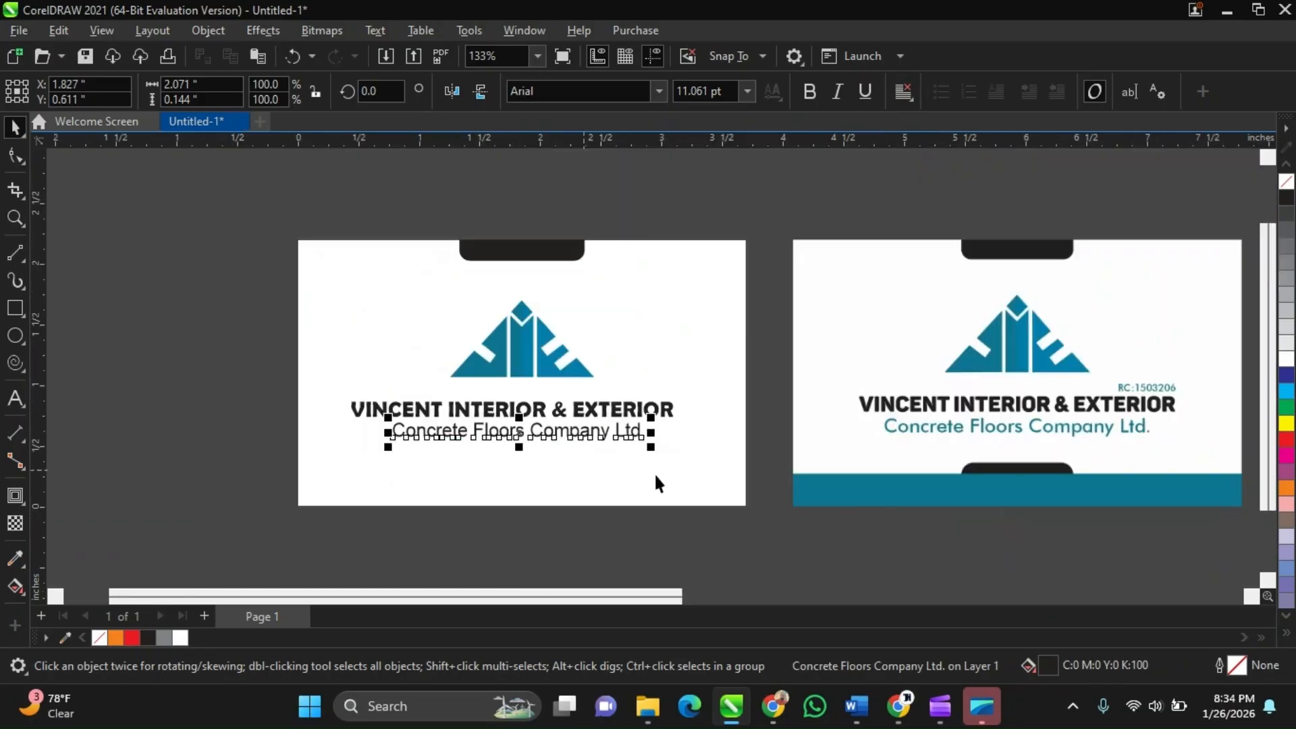
{"action": "scroll", "coordinate": [668, 435], "scroll_direction": "up", "scroll_amount": 1}
{"action": "scroll", "coordinate": [670, 438], "scroll_direction": "up", "scroll_amount": 1}
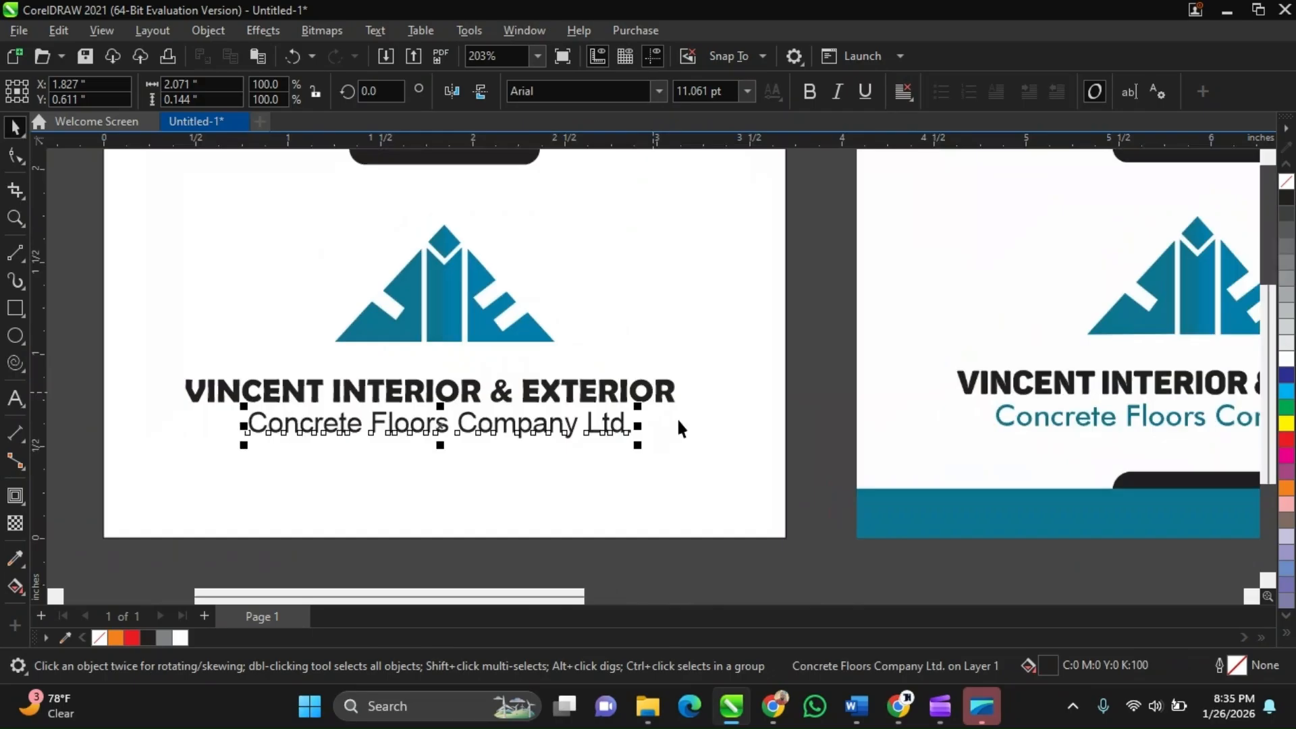
Center the tagline and the company name horizontally on the card
{"action": "left_click", "coordinate": [712, 427], "text": "shift"}
{"action": "key", "text": "c"}
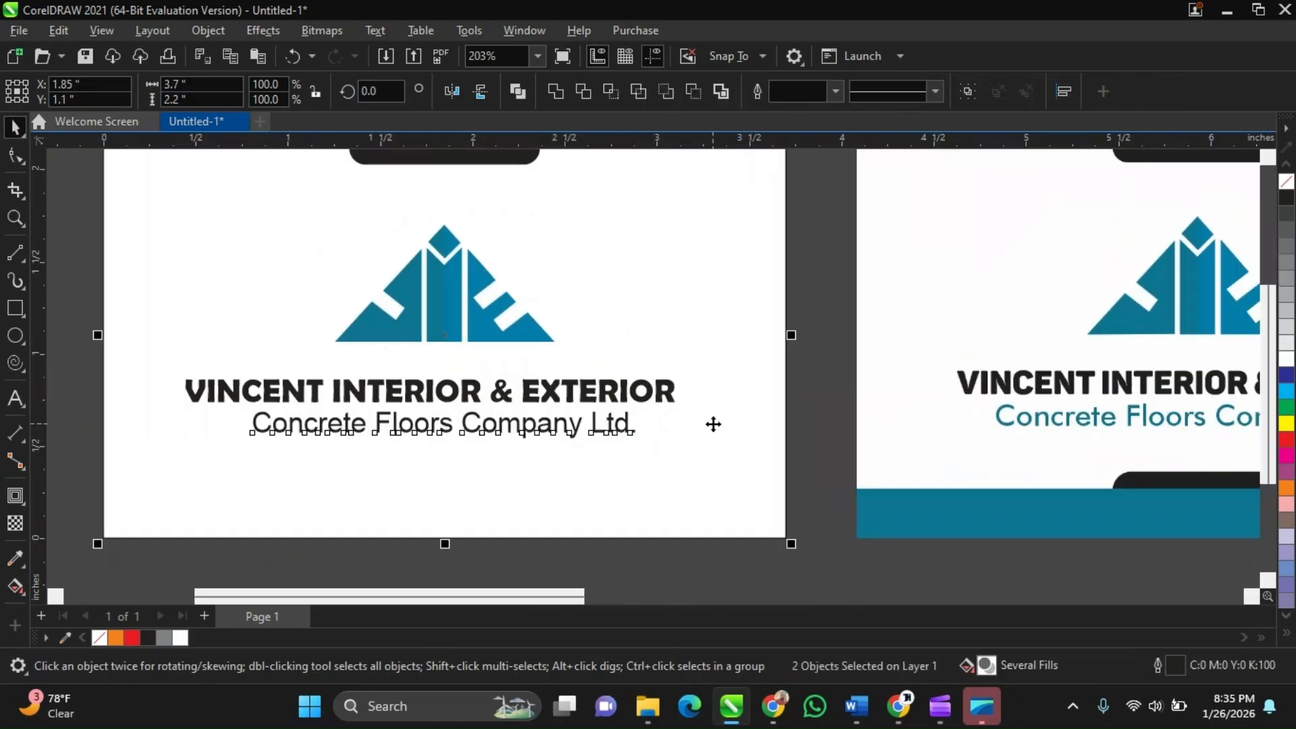
{"action": "left_click", "coordinate": [651, 390]}
{"action": "left_click", "coordinate": [735, 424], "text": "shift"}
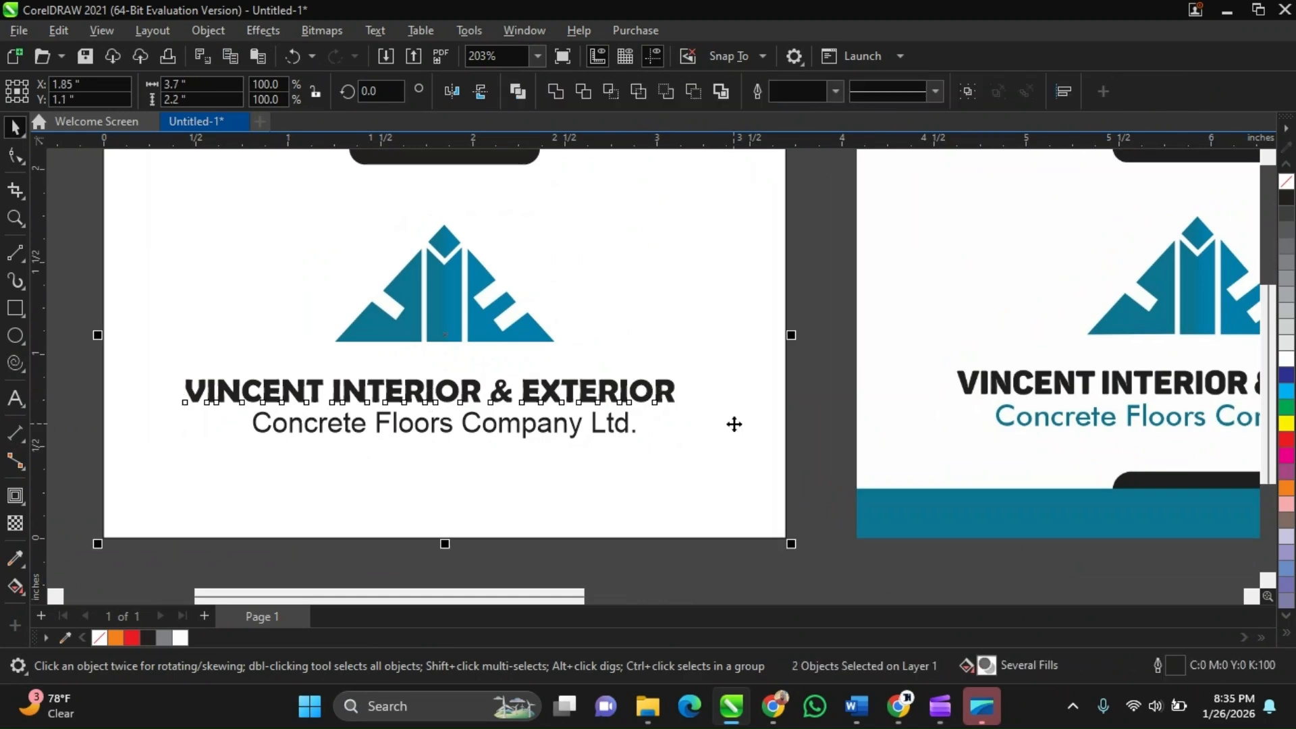
{"action": "key", "text": "c"}
{"action": "scroll", "coordinate": [556, 422], "scroll_direction": "down", "scroll_amount": 2}
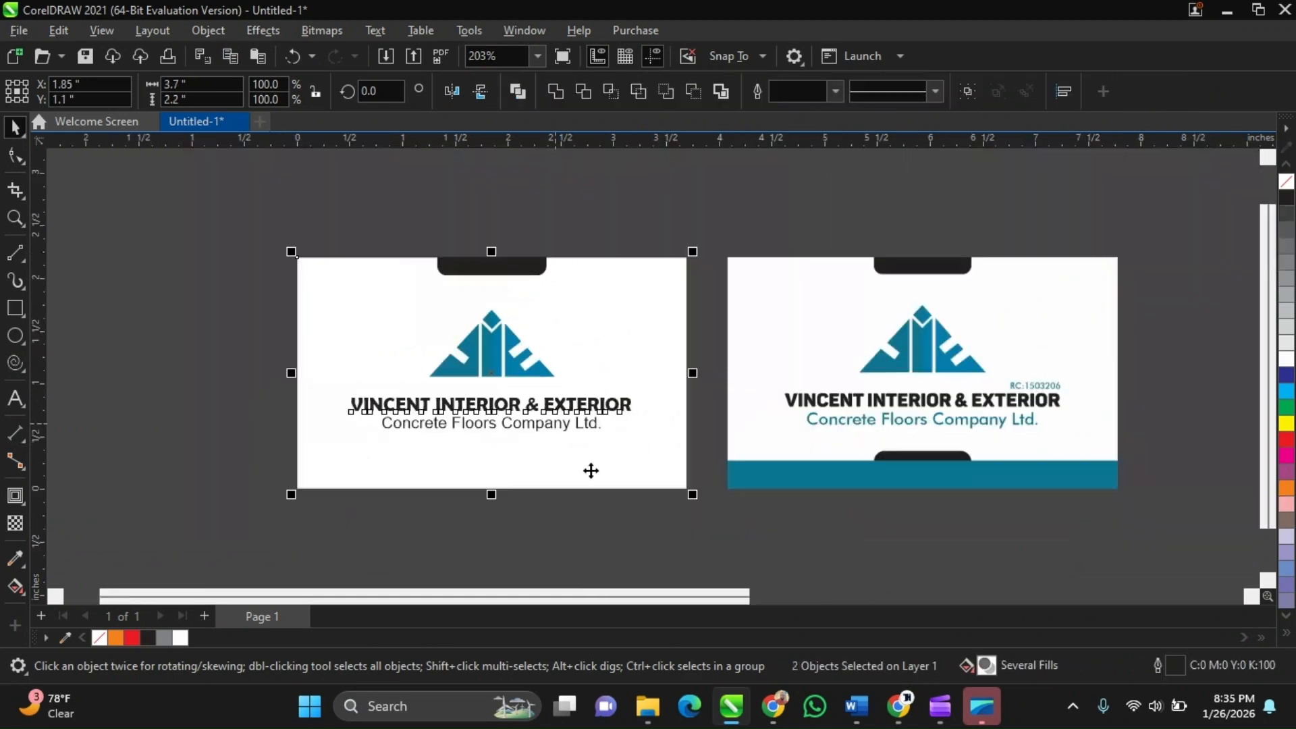
{"action": "left_click", "coordinate": [709, 548]}
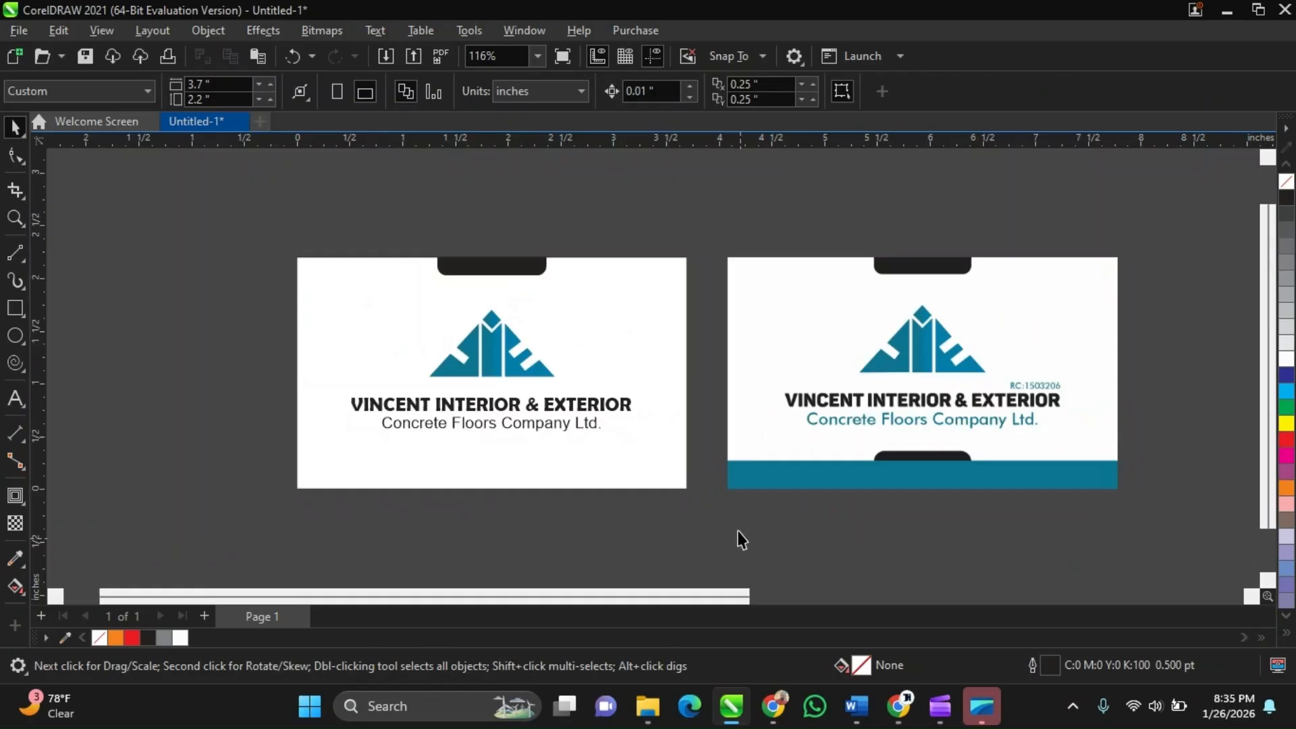
Zoom in to compare the tagline with the reference card's tagline
{"action": "scroll", "coordinate": [516, 408], "scroll_direction": "up", "scroll_amount": 3}
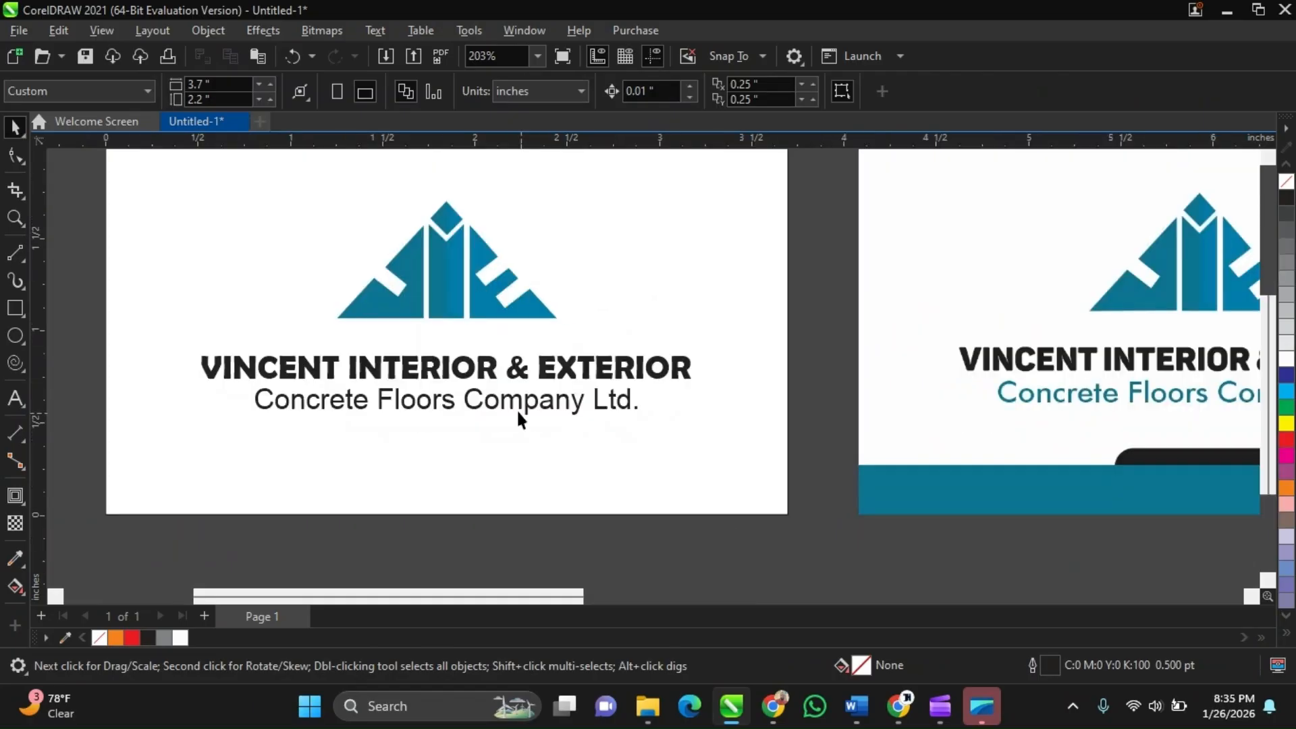
{"action": "left_click", "coordinate": [471, 410]}
{"action": "scroll", "coordinate": [470, 410], "scroll_direction": "down", "scroll_amount": 3}
{"action": "scroll", "coordinate": [466, 403], "scroll_direction": "up", "scroll_amount": 2}
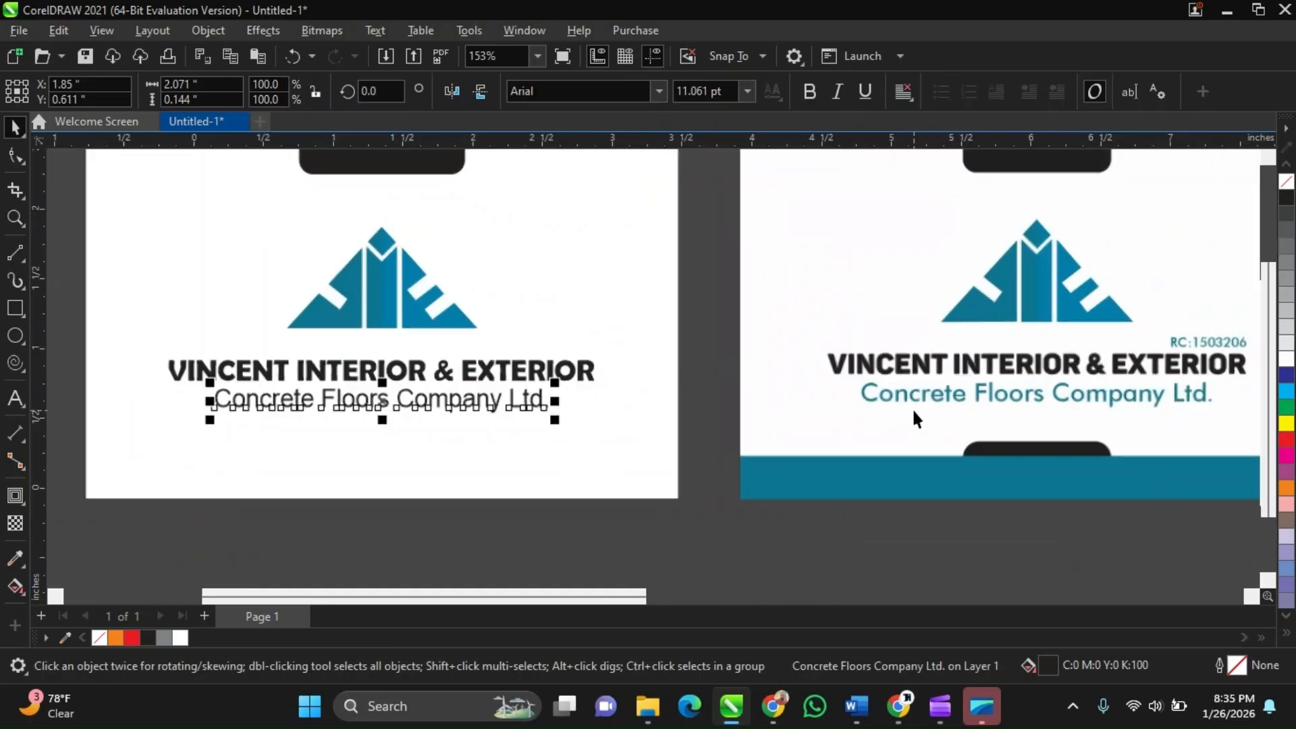
{"action": "scroll", "coordinate": [911, 411], "scroll_direction": "up", "scroll_amount": 3}
{"action": "scroll", "coordinate": [905, 384], "scroll_direction": "up", "scroll_amount": 1}
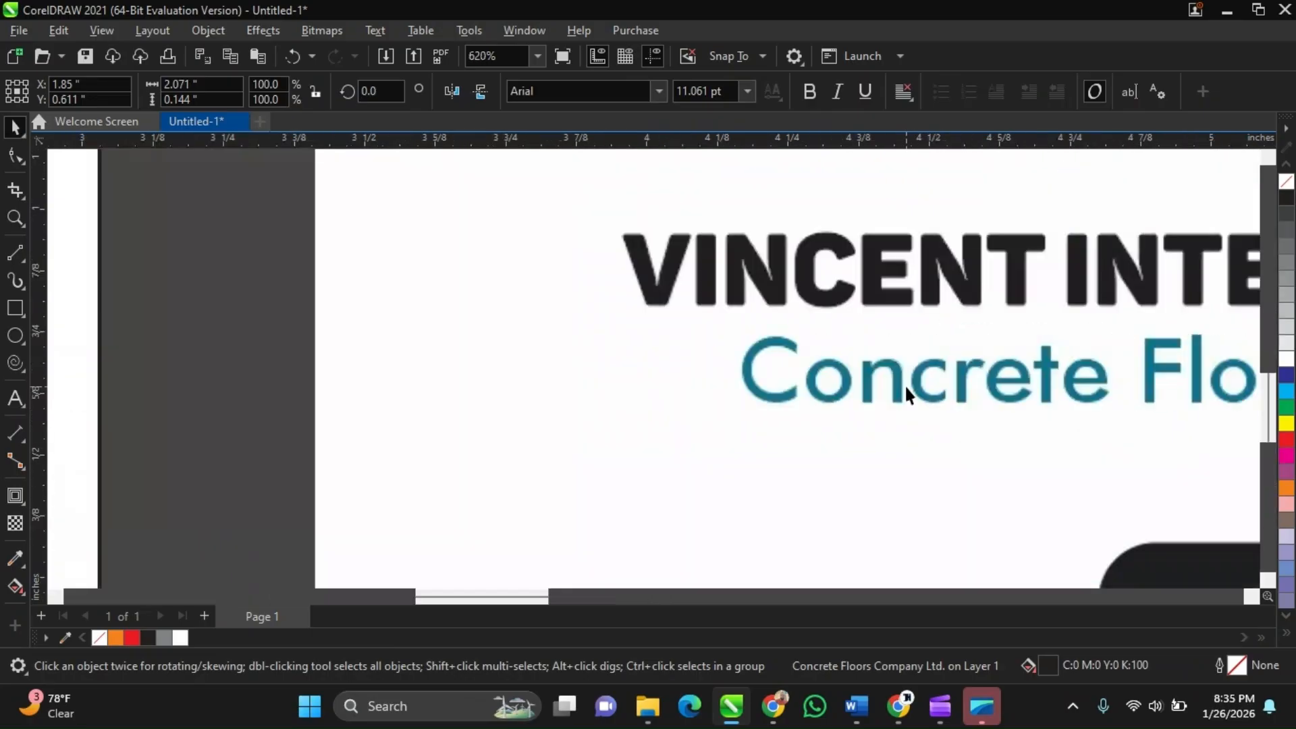
{"action": "scroll", "coordinate": [905, 384], "scroll_direction": "down", "scroll_amount": 2}
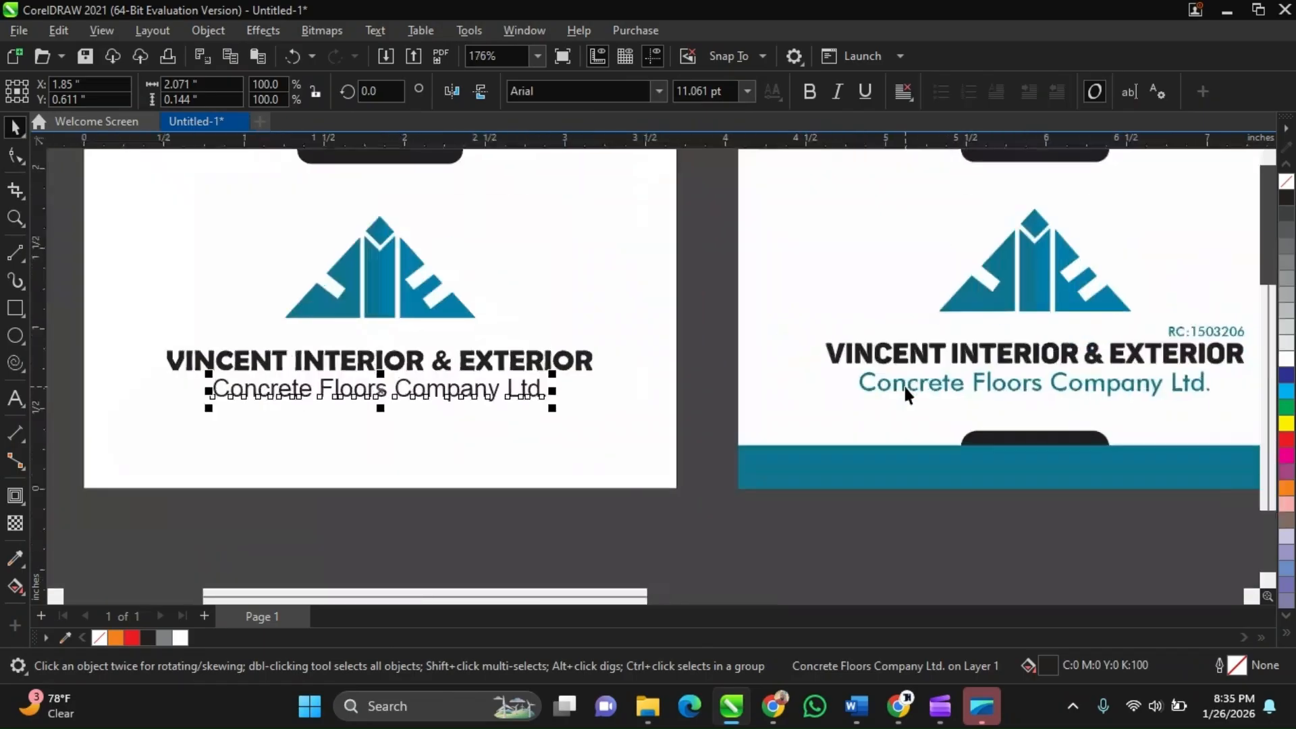
{"action": "scroll", "coordinate": [905, 388], "scroll_direction": "up", "scroll_amount": 8}
{"action": "scroll", "coordinate": [905, 387], "scroll_direction": "down", "scroll_amount": 2}
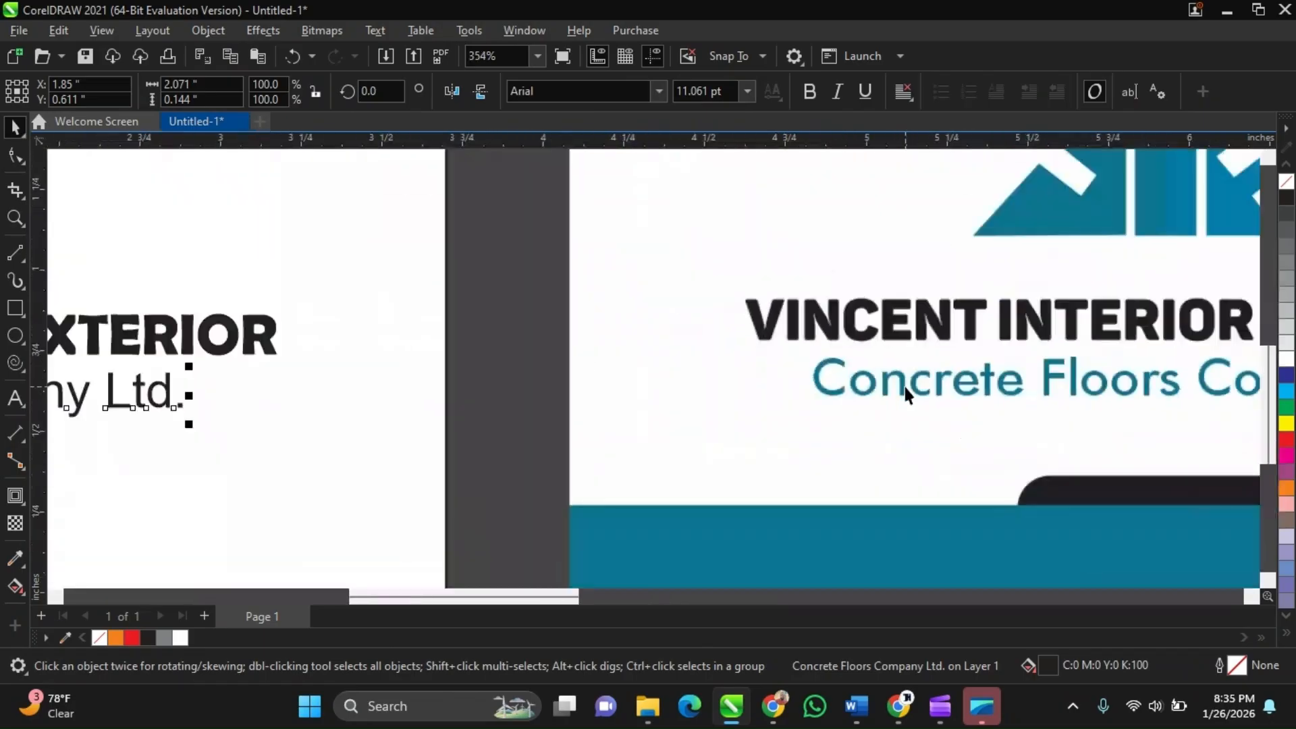
{"action": "scroll", "coordinate": [904, 386], "scroll_direction": "down", "scroll_amount": 4}
{"action": "scroll", "coordinate": [460, 400], "scroll_direction": "down", "scroll_amount": 2}
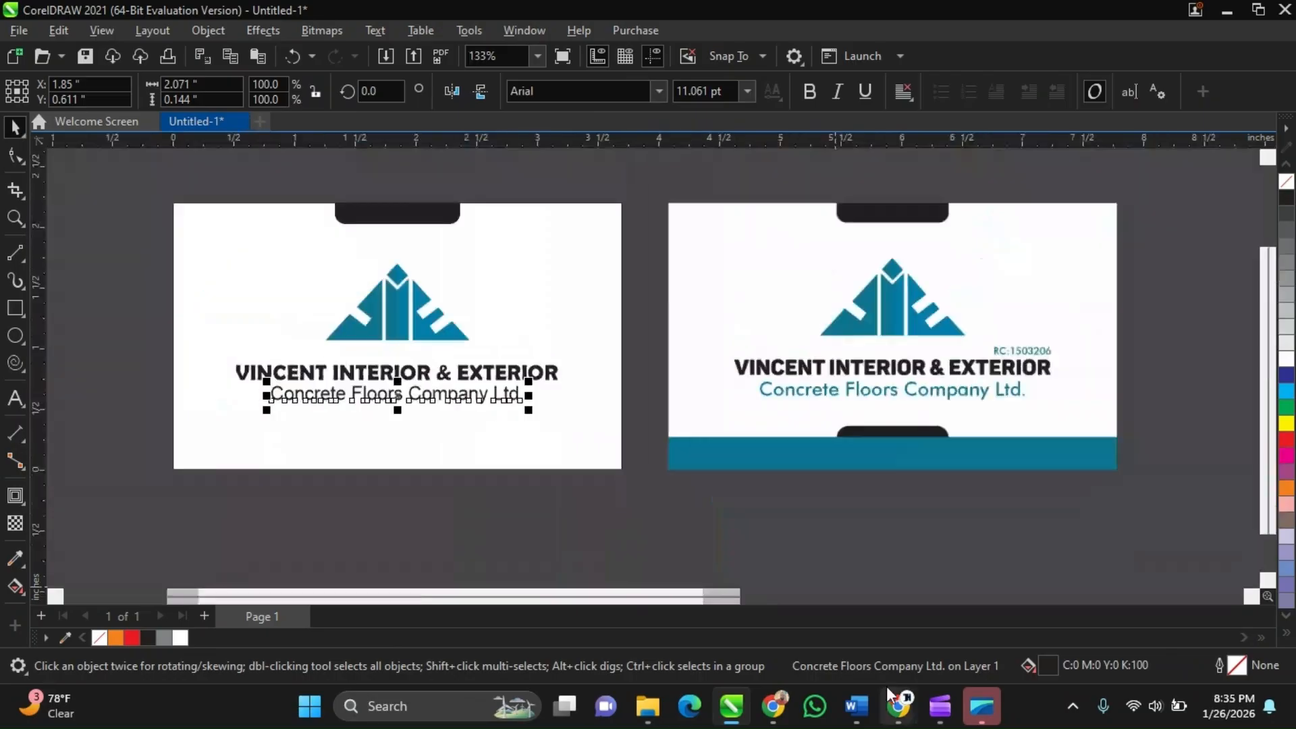
Switch to the Google Meet call to check on the participants, then return to CorelDRAW
{"action": "mouse_move", "coordinate": [886, 688]}
{"action": "left_click", "coordinate": [834, 634]}
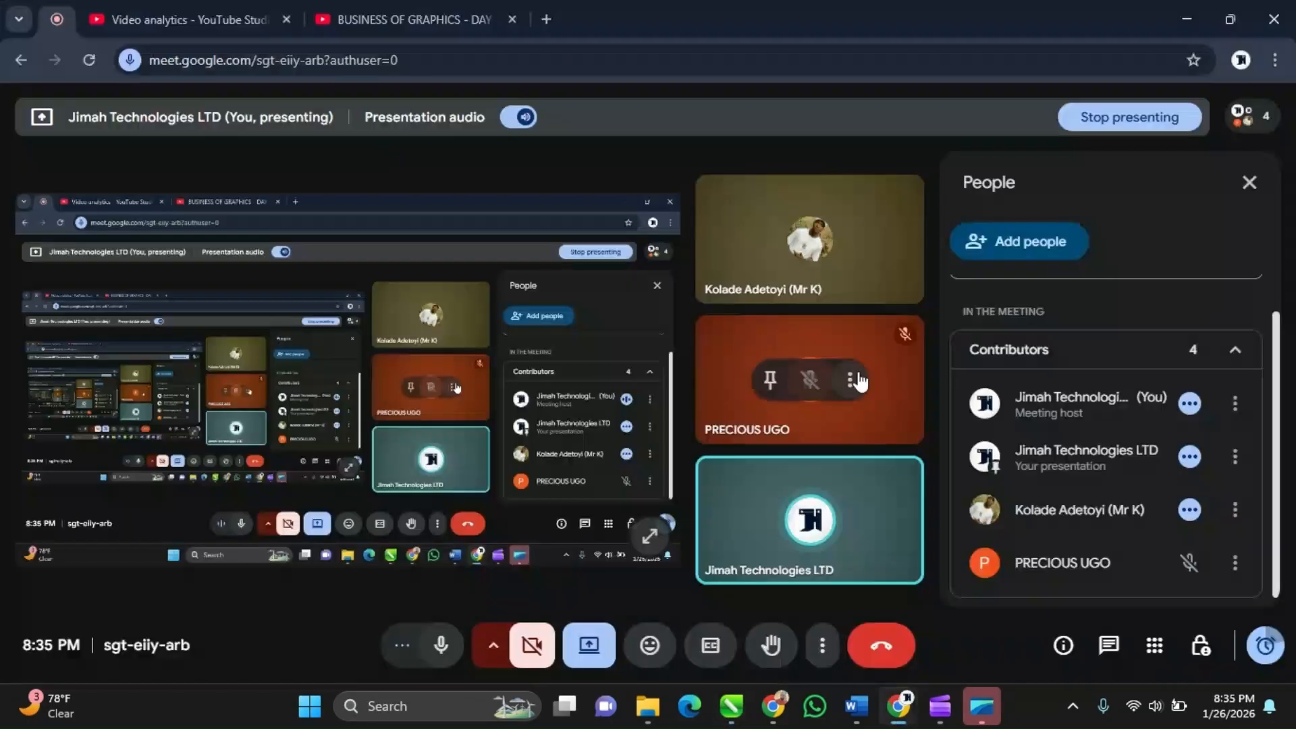
{"action": "scroll", "coordinate": [1137, 426], "scroll_direction": "down", "scroll_amount": 1}
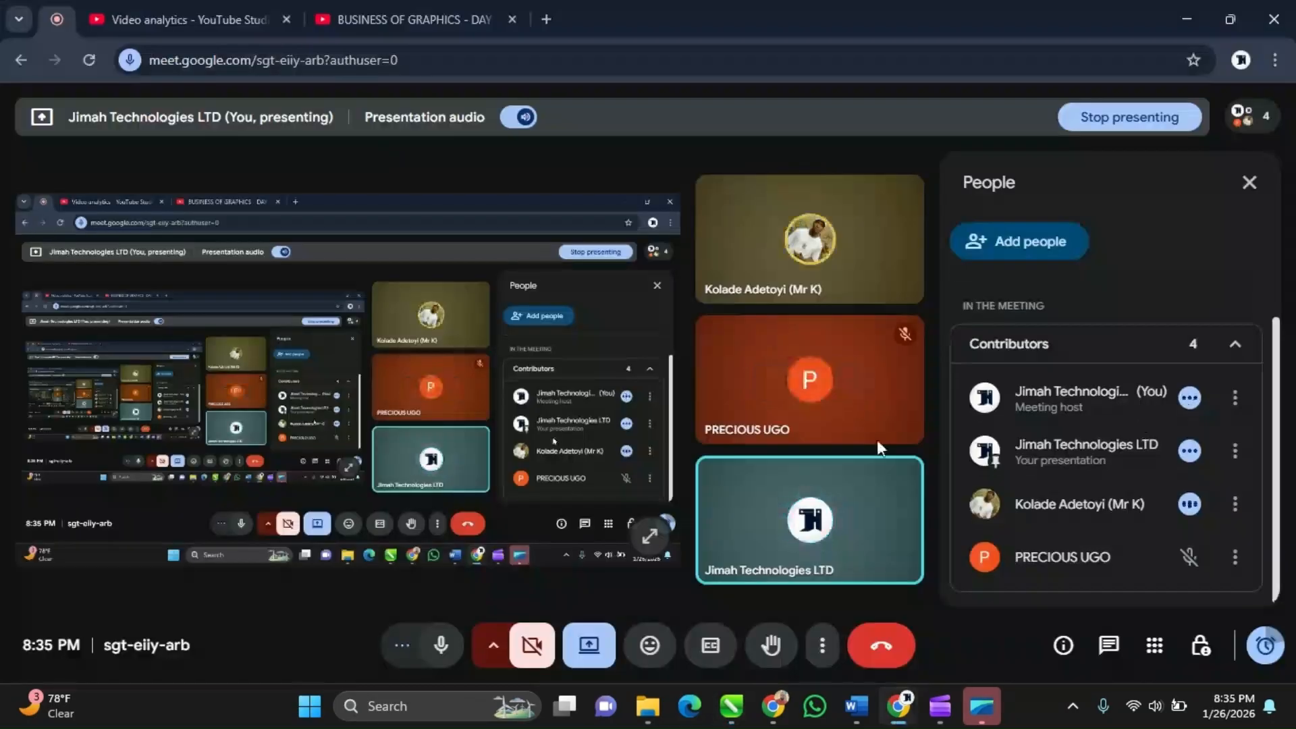
{"action": "mouse_move", "coordinate": [835, 231]}
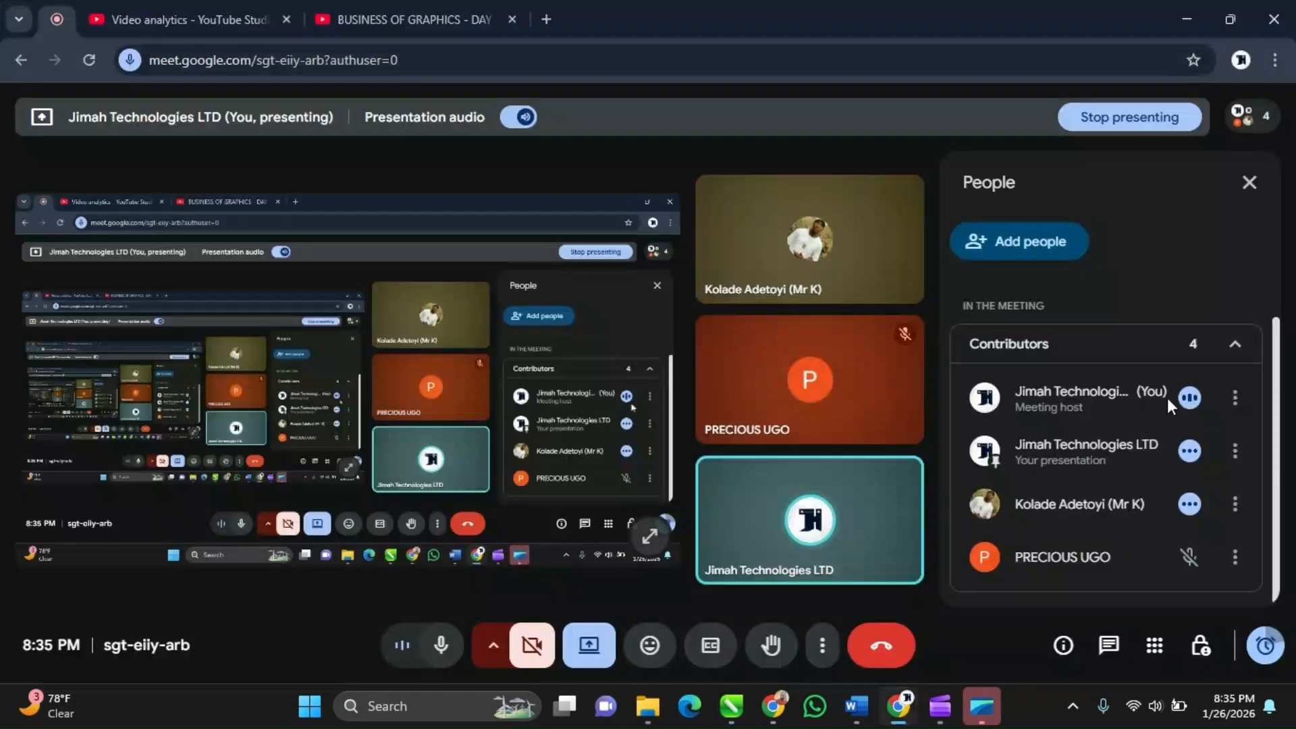
{"action": "mouse_move", "coordinate": [816, 371]}
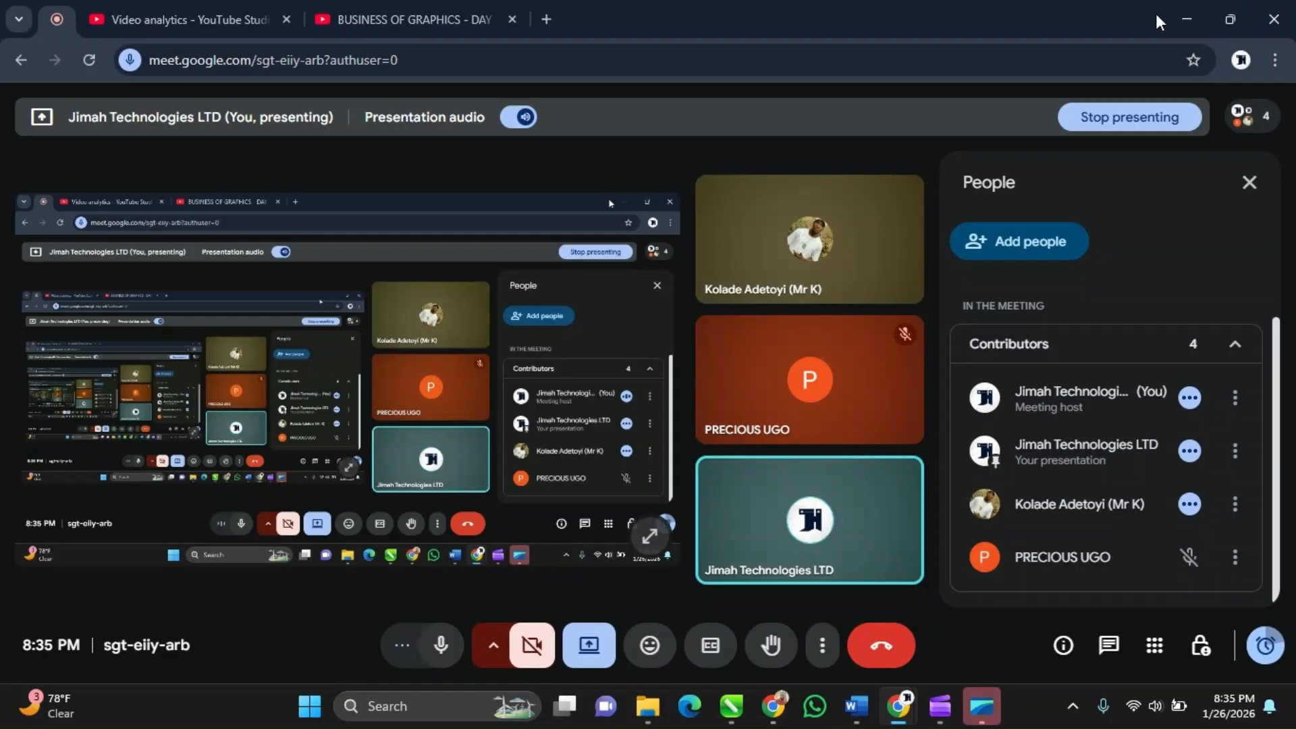
{"action": "left_click", "coordinate": [1182, 17]}
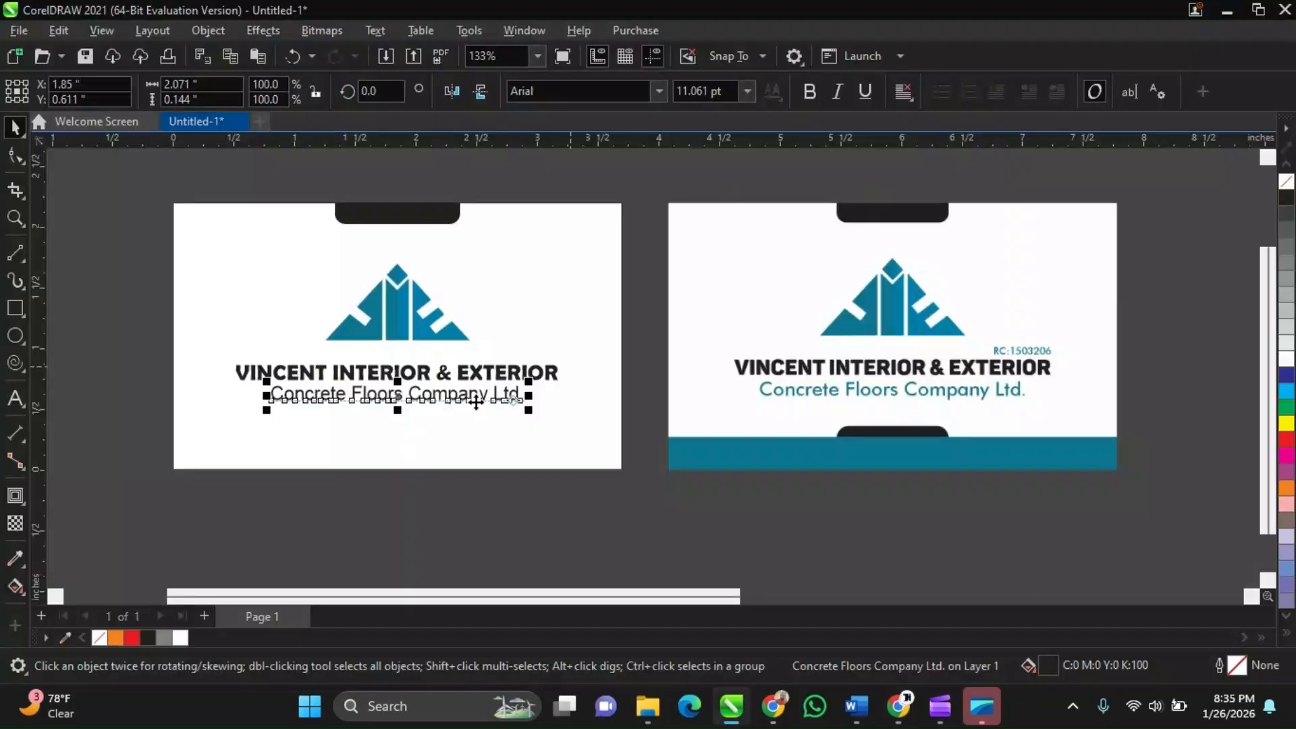
{"action": "scroll", "coordinate": [329, 395], "scroll_direction": "up", "scroll_amount": 2}
{"action": "scroll", "coordinate": [331, 392], "scroll_direction": "down", "scroll_amount": 2}
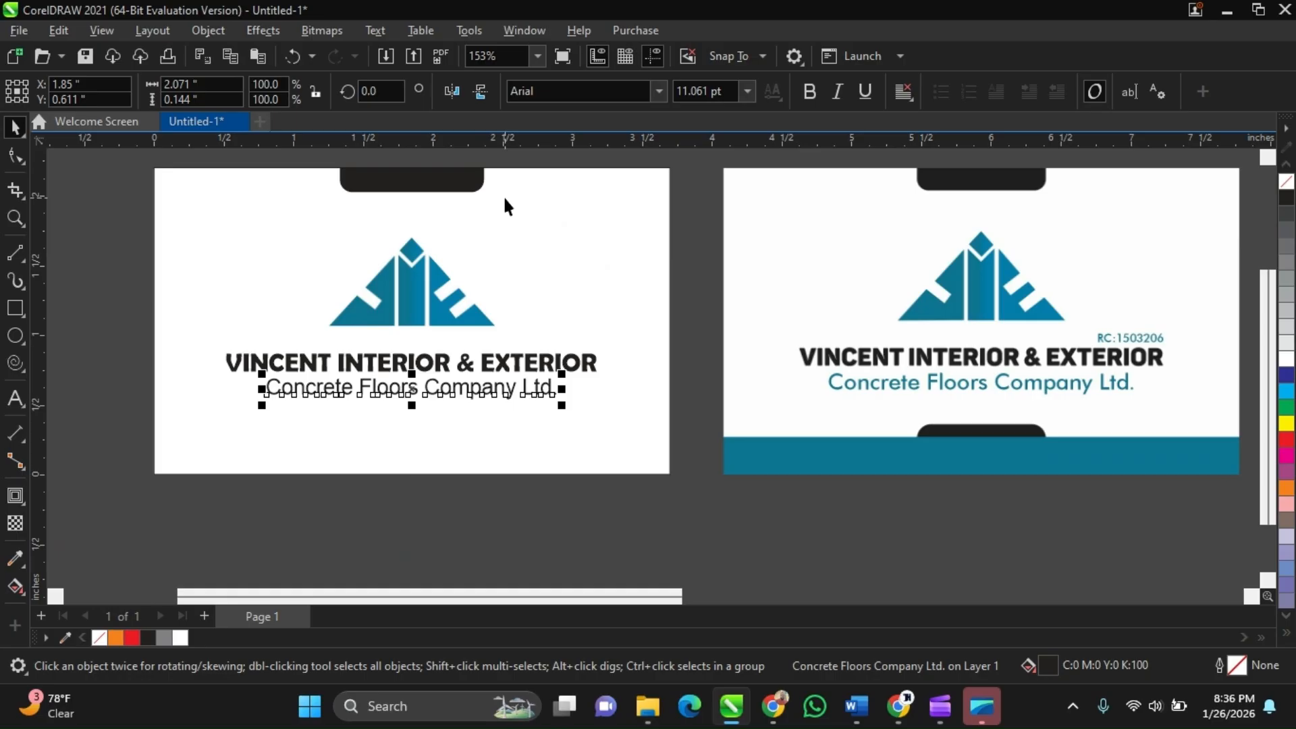
Zoom in and out to inspect the logo and tagline on the card
{"action": "scroll", "coordinate": [411, 296], "scroll_direction": "up", "scroll_amount": 1}
{"action": "scroll", "coordinate": [411, 296], "scroll_direction": "up", "scroll_amount": 5}
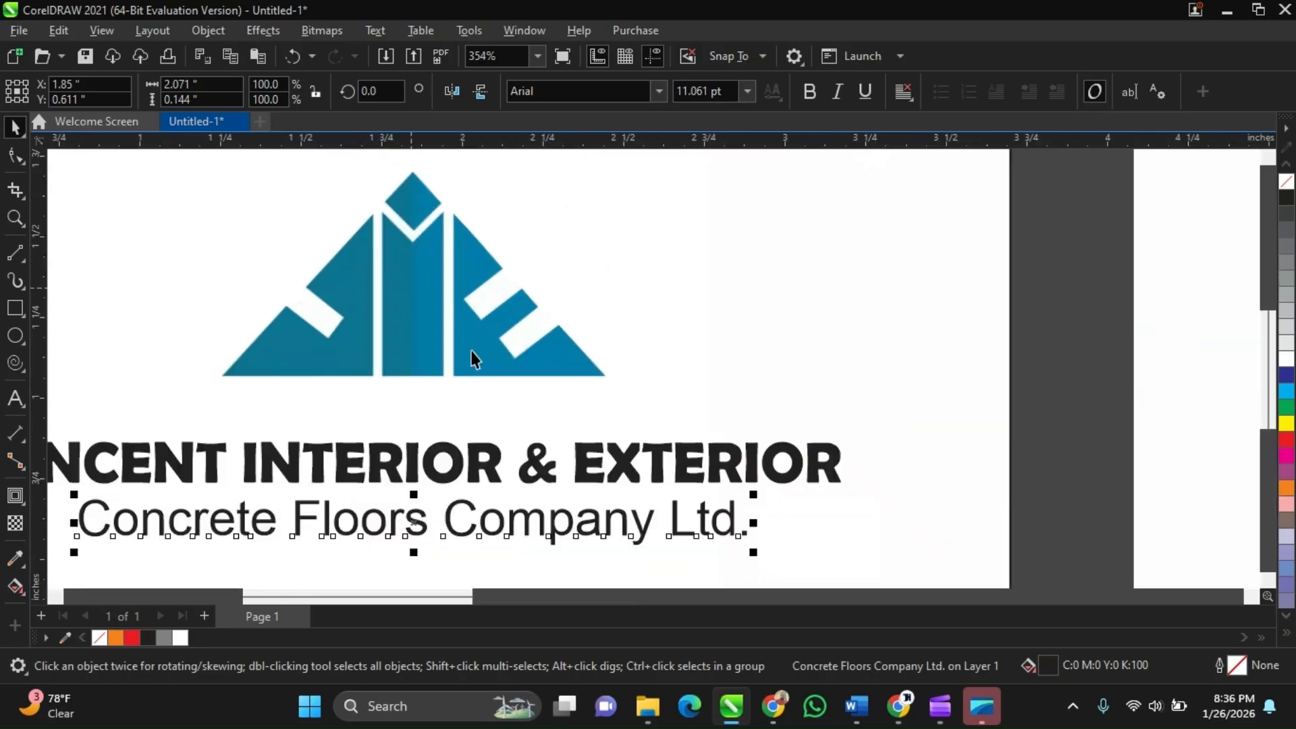
{"action": "scroll", "coordinate": [476, 357], "scroll_direction": "down", "scroll_amount": 6}
{"action": "scroll", "coordinate": [468, 352], "scroll_direction": "up", "scroll_amount": 2}
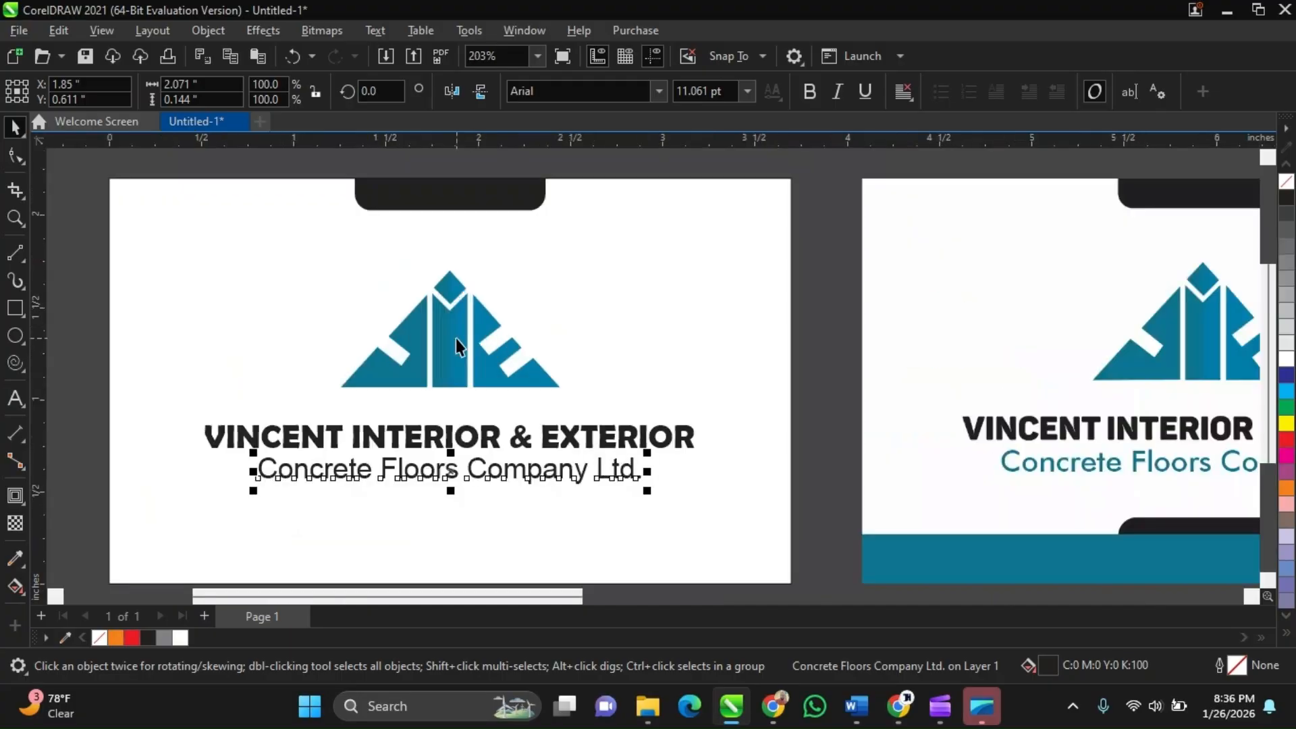
{"action": "left_click", "coordinate": [456, 338]}
{"action": "scroll", "coordinate": [470, 361], "scroll_direction": "down", "scroll_amount": 2}
{"action": "scroll", "coordinate": [470, 362], "scroll_direction": "up", "scroll_amount": 3}
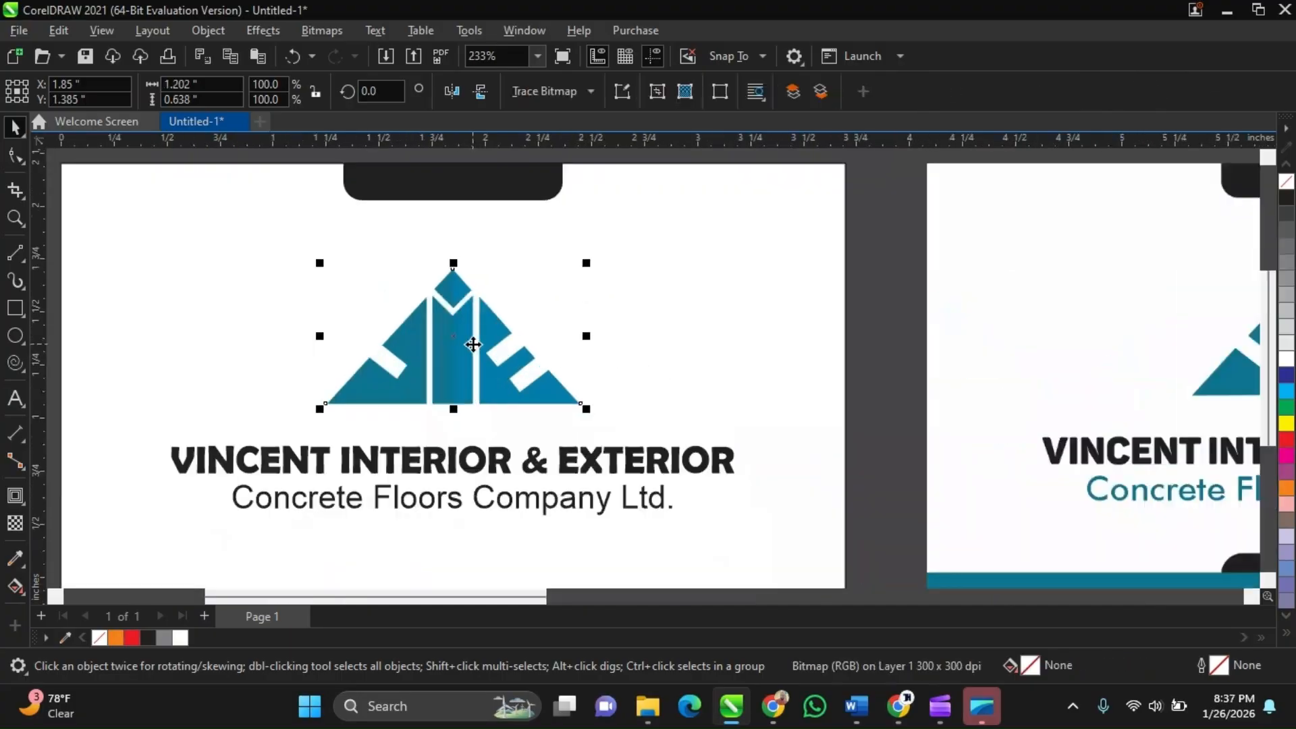
{"action": "scroll", "coordinate": [473, 345], "scroll_direction": "up", "scroll_amount": 3}
{"action": "scroll", "coordinate": [472, 344], "scroll_direction": "down", "scroll_amount": 3}
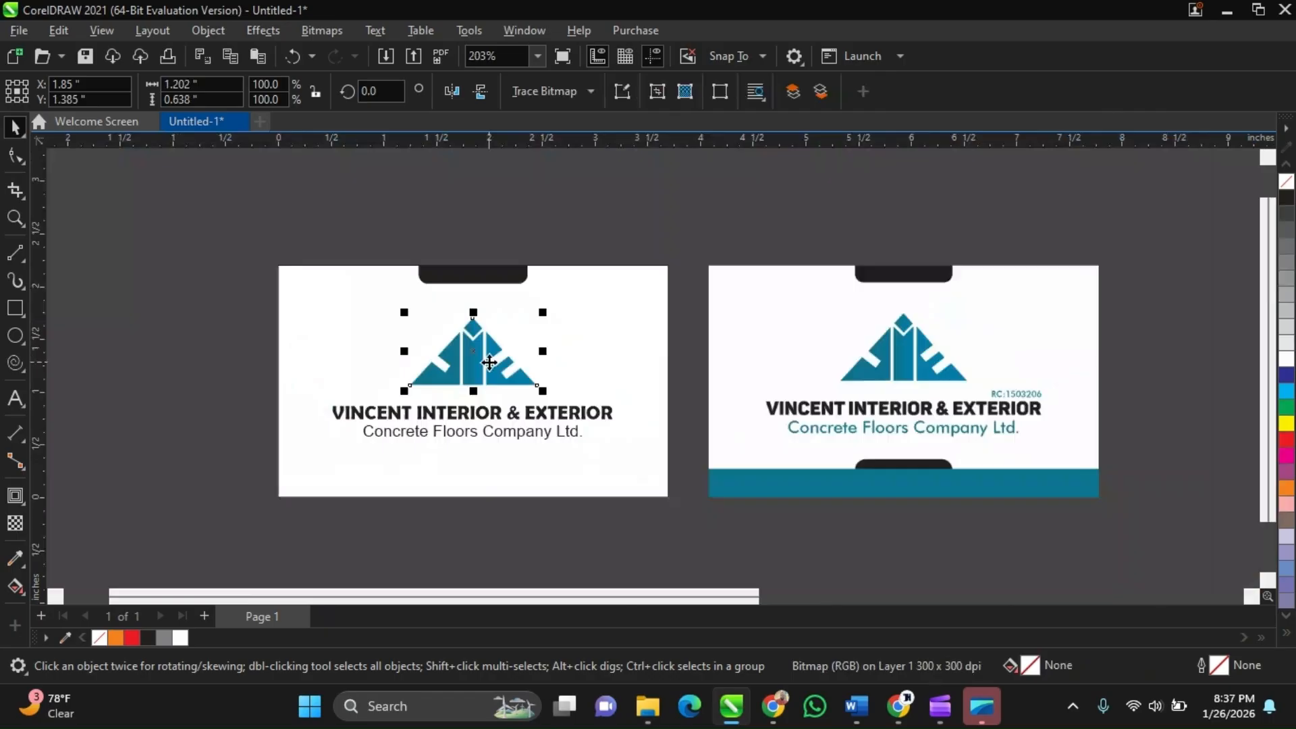
Move the logo off the card and then back to its original position
{"action": "left_click_drag", "start_coordinate": [489, 363], "coordinate": [218, 382]}
{"action": "scroll", "coordinate": [218, 383], "scroll_direction": "up", "scroll_amount": 2}
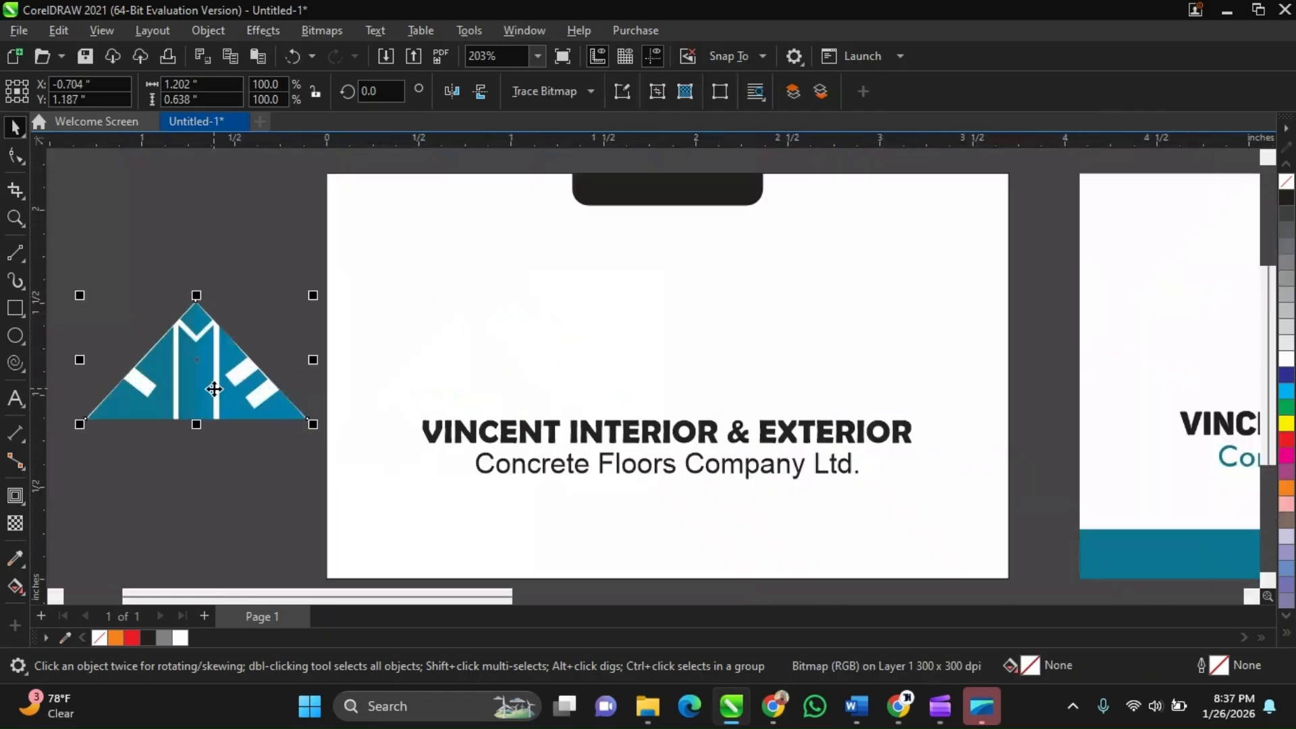
{"action": "scroll", "coordinate": [263, 394], "scroll_direction": "up", "scroll_amount": 1}
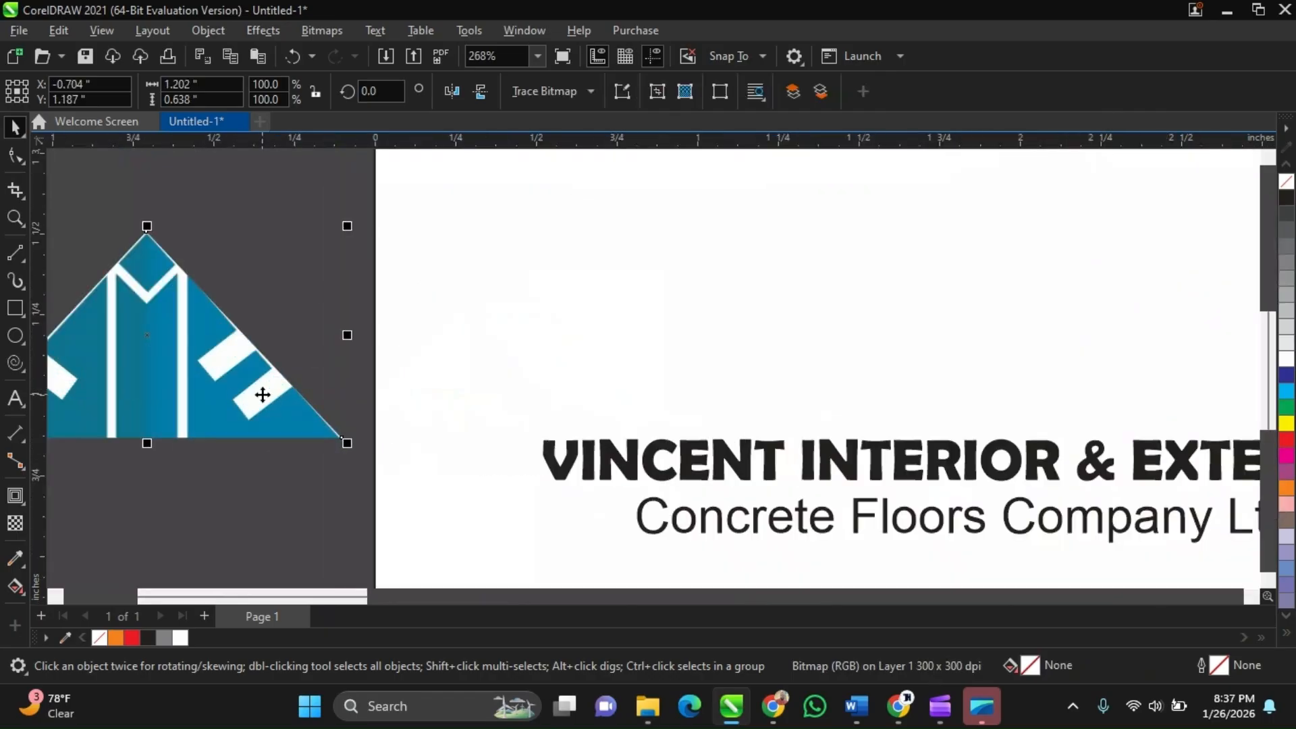
{"action": "scroll", "coordinate": [262, 395], "scroll_direction": "down", "scroll_amount": 2}
{"action": "left_click_drag", "start_coordinate": [259, 414], "coordinate": [668, 383]}
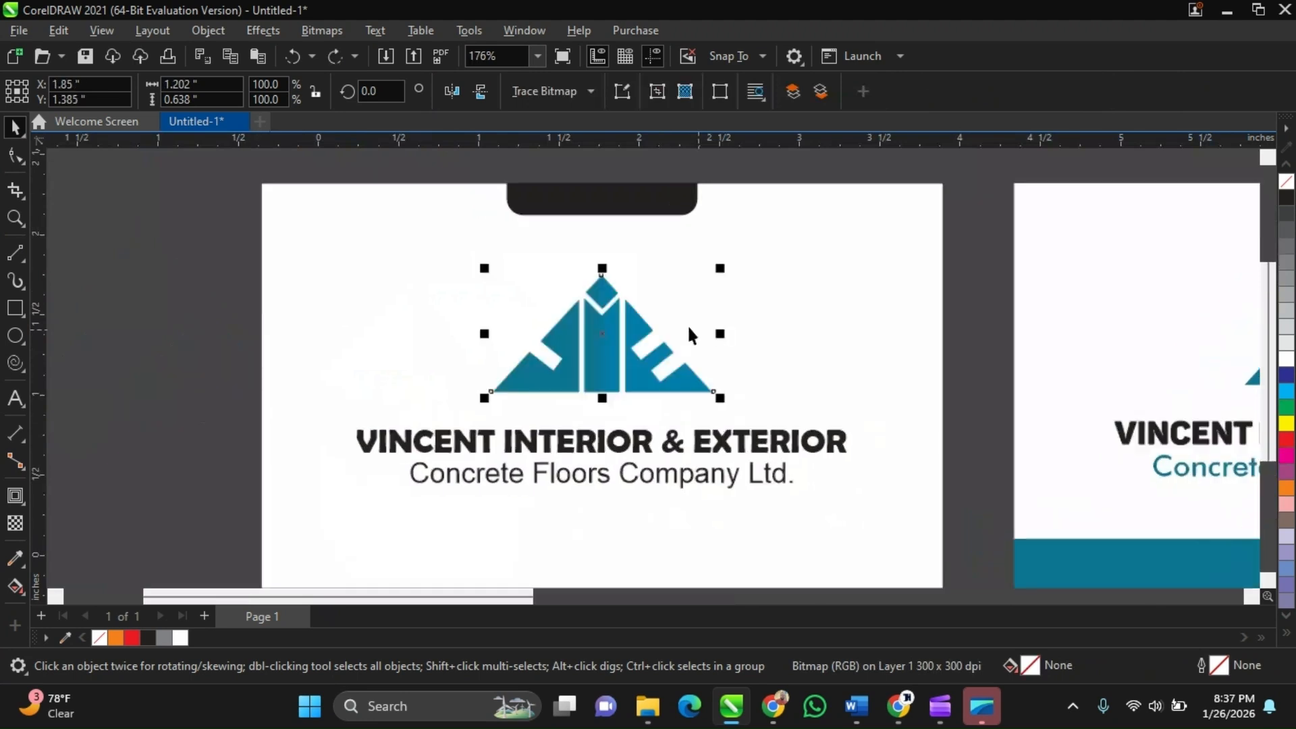
Zoom in closely to examine the logo's edges, then zoom back out
{"action": "scroll", "coordinate": [607, 334], "scroll_direction": "up", "scroll_amount": 4}
{"action": "scroll", "coordinate": [583, 338], "scroll_direction": "up", "scroll_amount": 2}
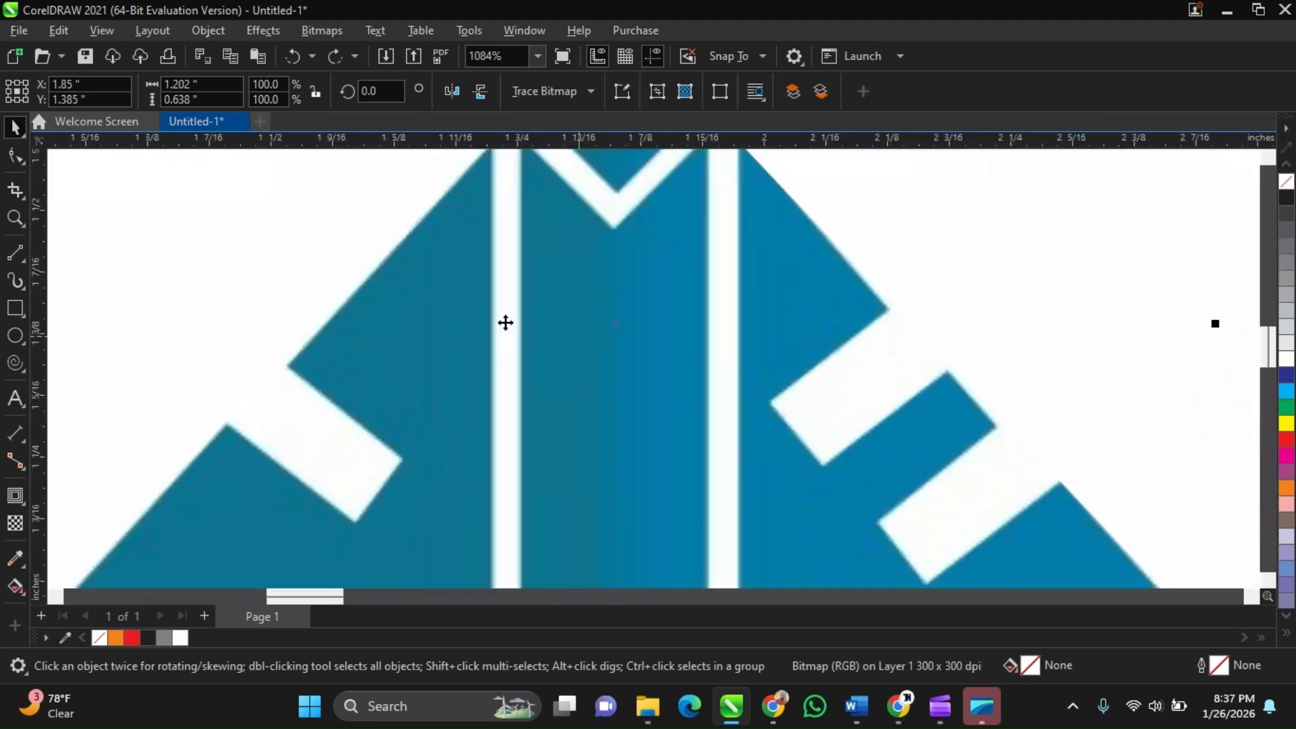
{"action": "scroll", "coordinate": [648, 324], "scroll_direction": "down", "scroll_amount": 2}
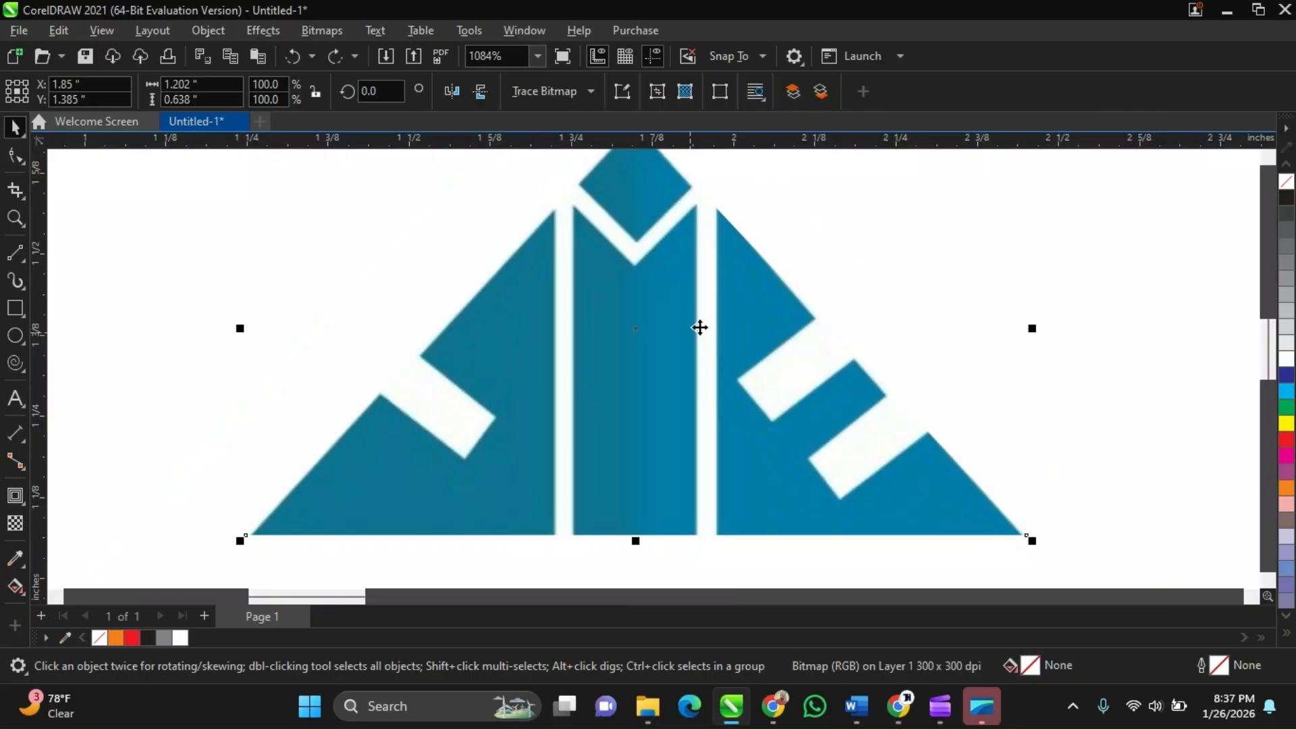
{"action": "scroll", "coordinate": [709, 372], "scroll_direction": "down", "scroll_amount": 1}
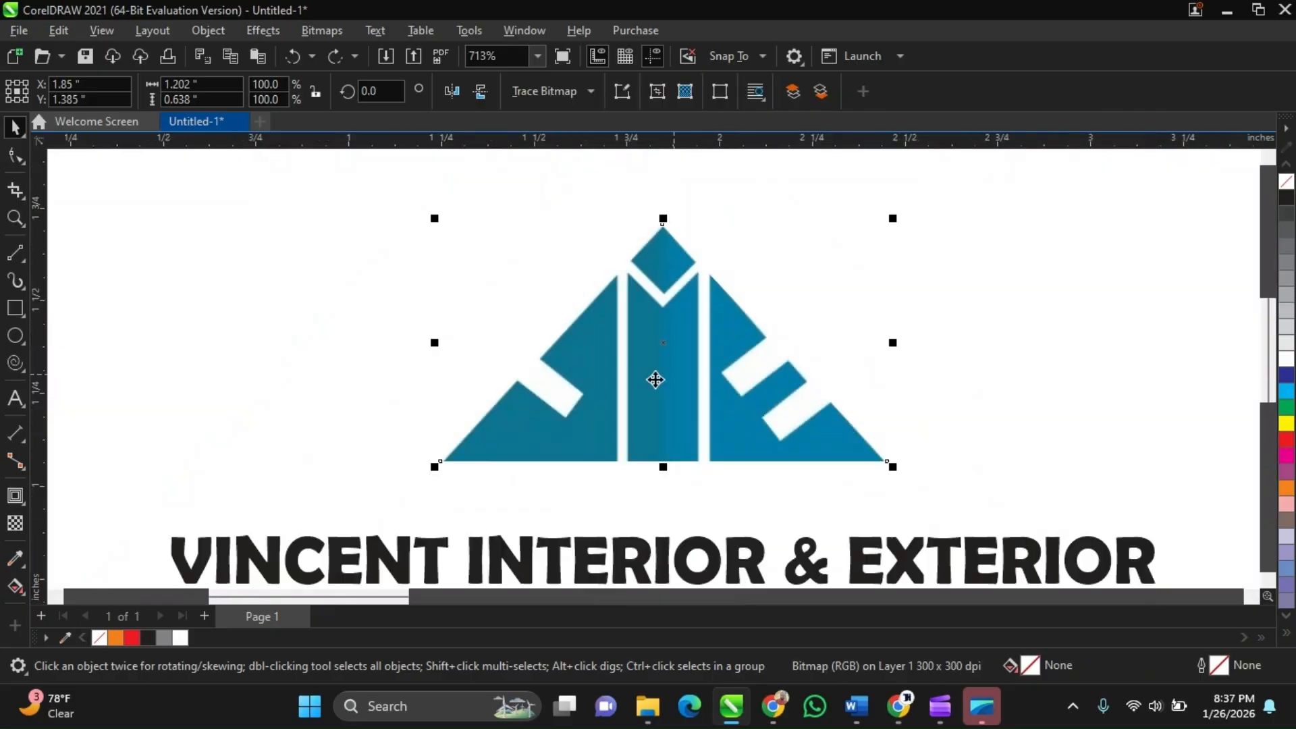
{"action": "scroll", "coordinate": [656, 380], "scroll_direction": "down", "scroll_amount": 2}
{"action": "scroll", "coordinate": [663, 439], "scroll_direction": "down", "scroll_amount": 1}
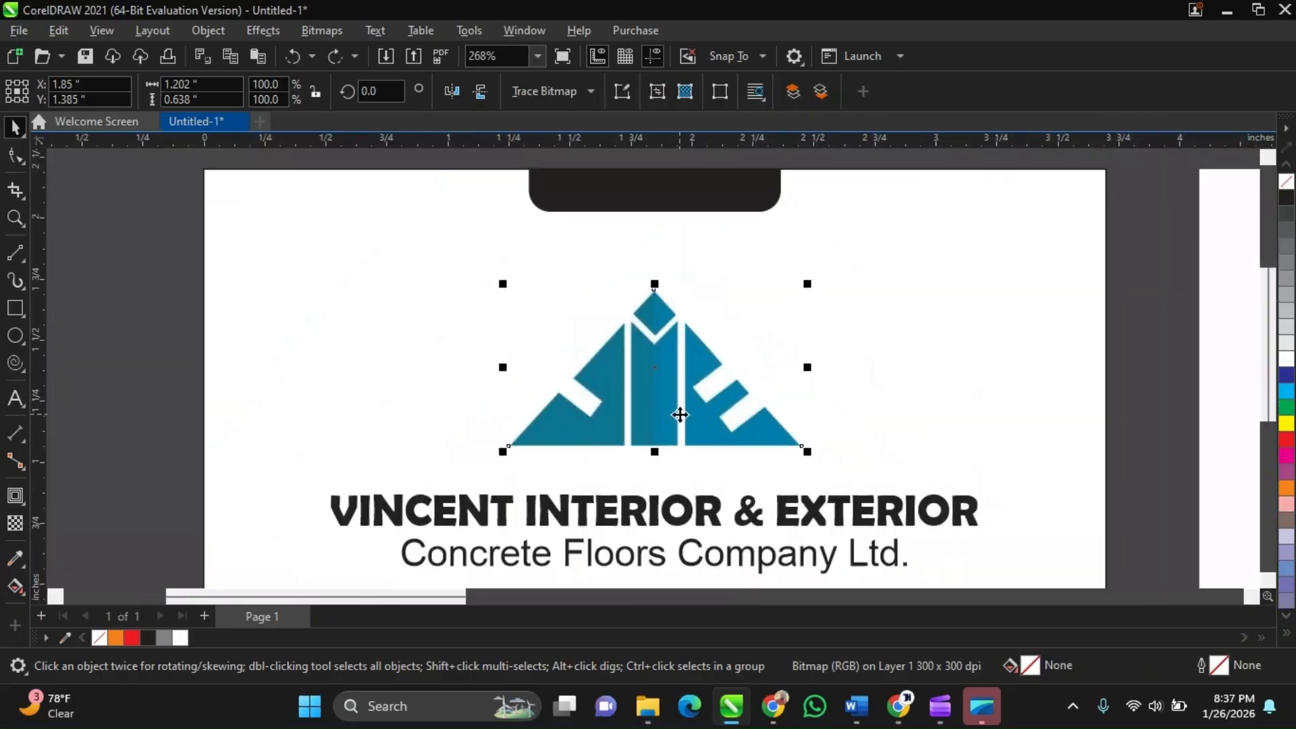
{"action": "scroll", "coordinate": [680, 414], "scroll_direction": "down", "scroll_amount": 2}
Move the logo off the card again and undo the move
{"action": "left_click_drag", "start_coordinate": [680, 414], "coordinate": [350, 385]}
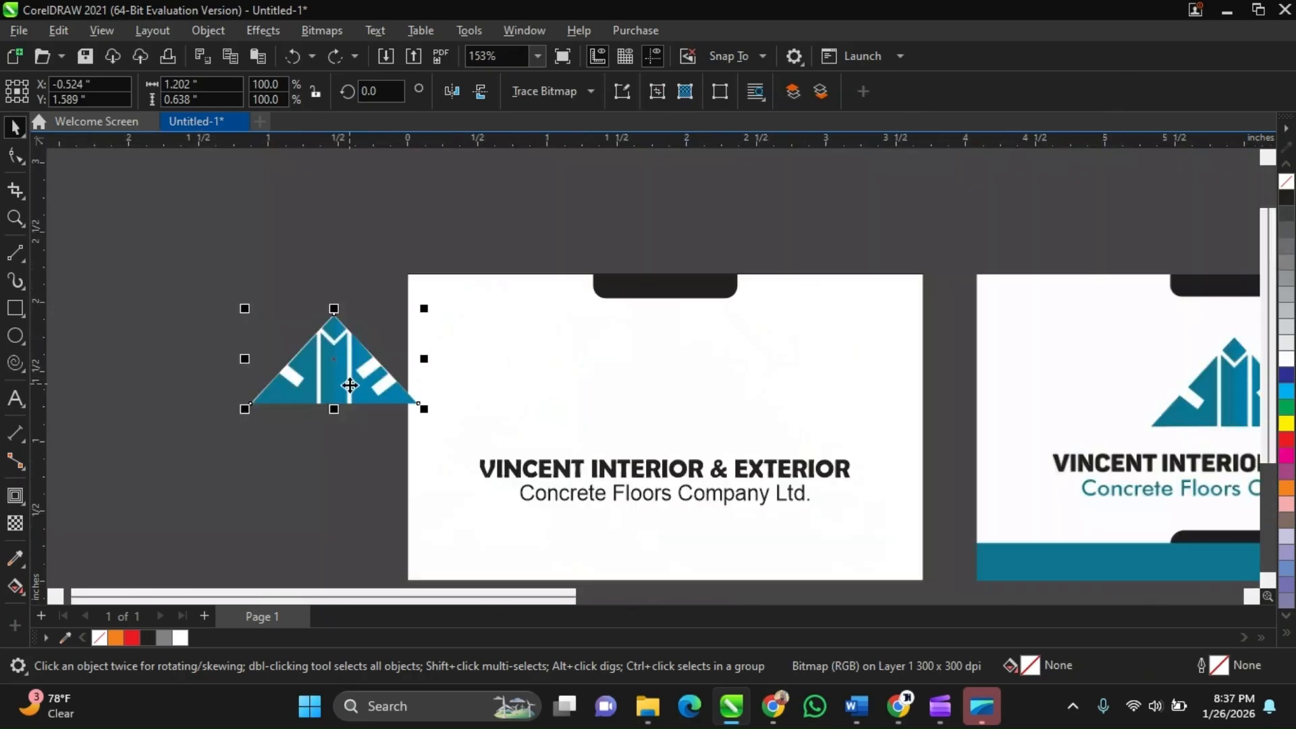
{"action": "scroll", "coordinate": [350, 384], "scroll_direction": "up", "scroll_amount": 2}
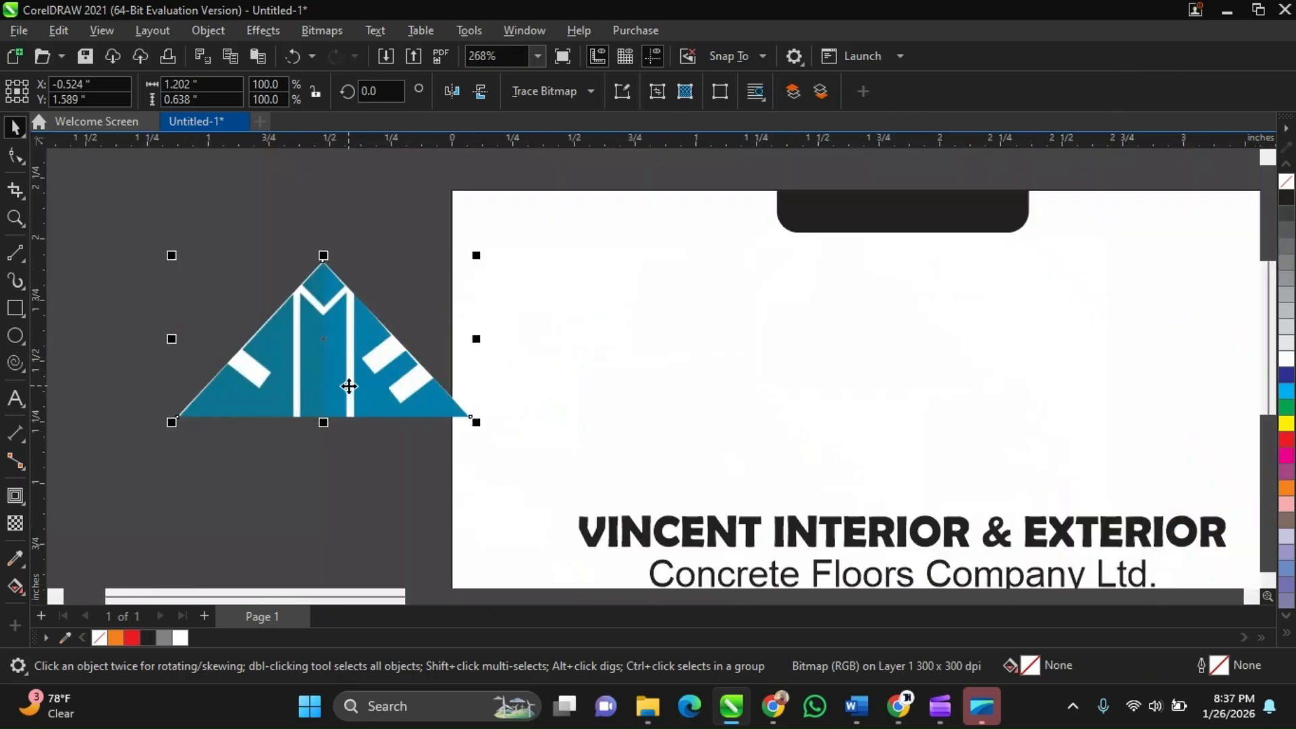
{"action": "scroll", "coordinate": [349, 386], "scroll_direction": "down", "scroll_amount": 2}
{"action": "key", "text": "ctrl+z"}
Color the tagline orange
{"action": "scroll", "coordinate": [350, 386], "scroll_direction": "down", "scroll_amount": 4}
{"action": "scroll", "coordinate": [583, 403], "scroll_direction": "up", "scroll_amount": 3}
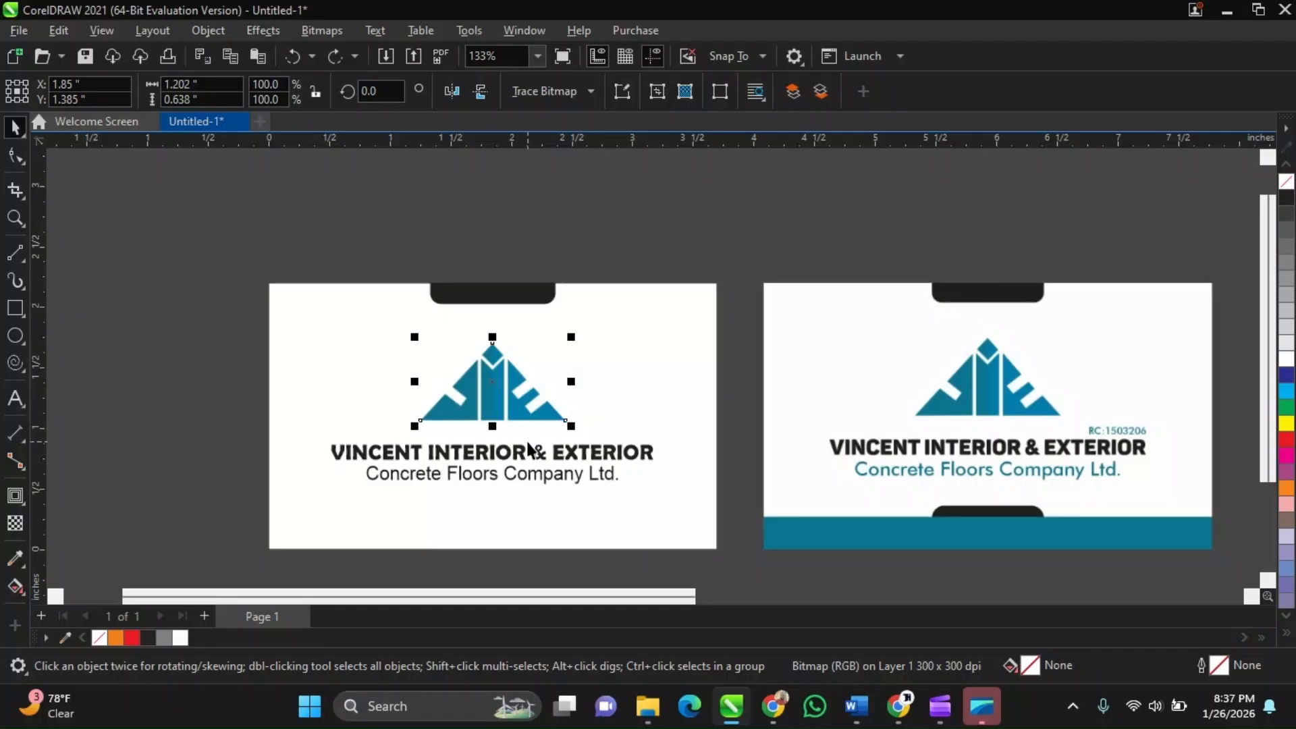
{"action": "scroll", "coordinate": [491, 401], "scroll_direction": "up", "scroll_amount": 2}
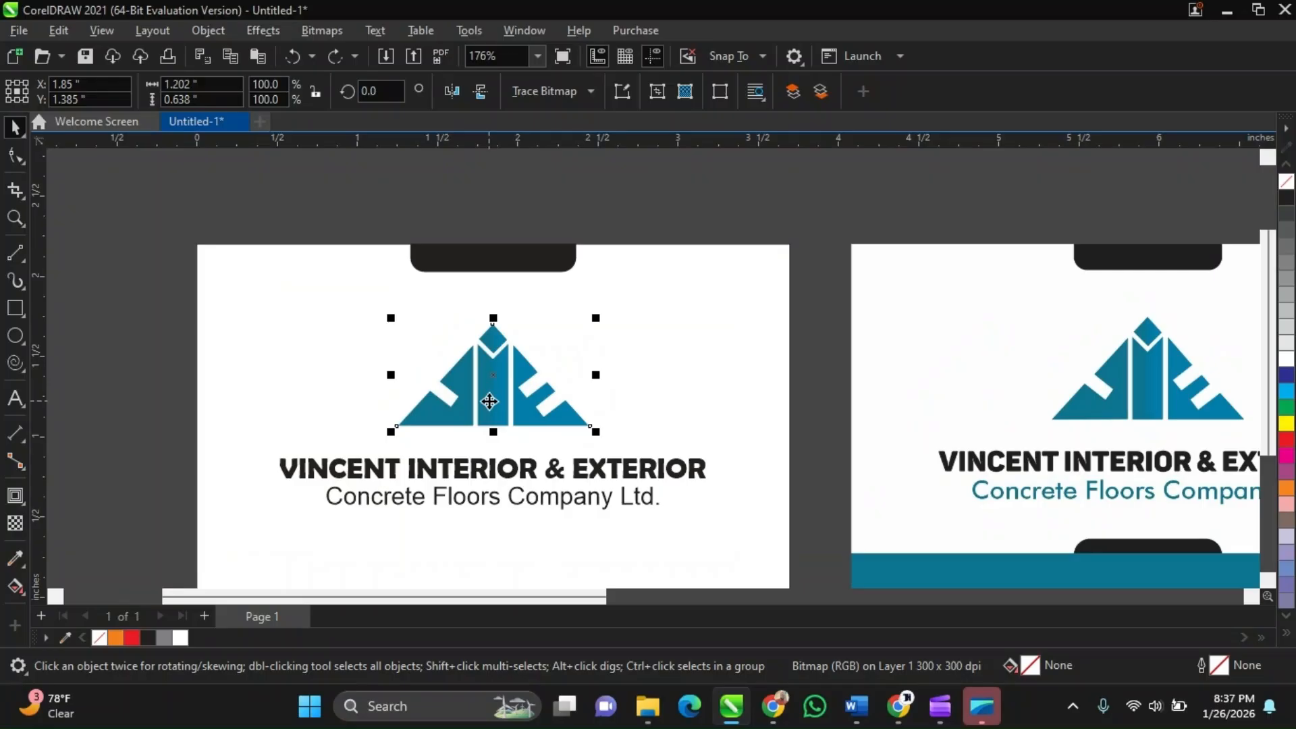
{"action": "scroll", "coordinate": [458, 499], "scroll_direction": "up", "scroll_amount": 1}
{"action": "left_click", "coordinate": [461, 501]}
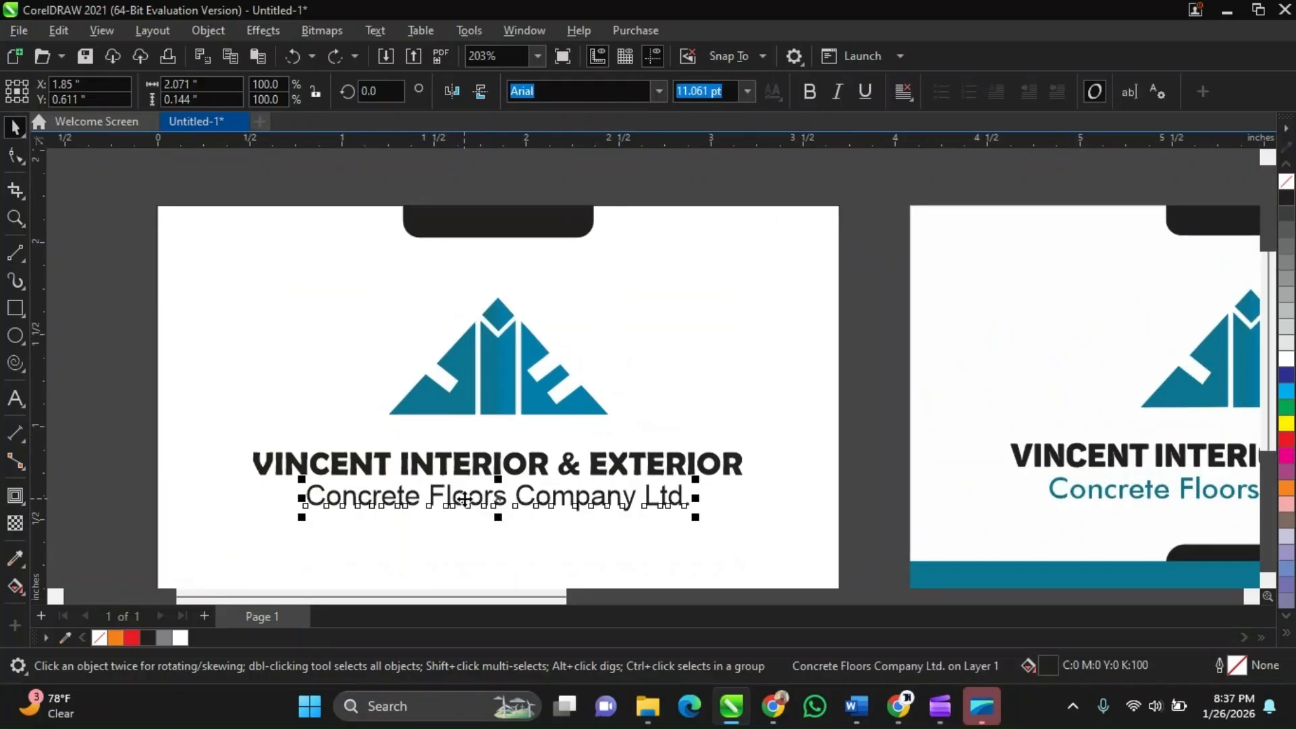
{"action": "left_click", "coordinate": [1286, 489]}
Deselect and zoom to compare the orange tagline with the reference card's tagline
{"action": "scroll", "coordinate": [649, 361], "scroll_direction": "down", "scroll_amount": 2}
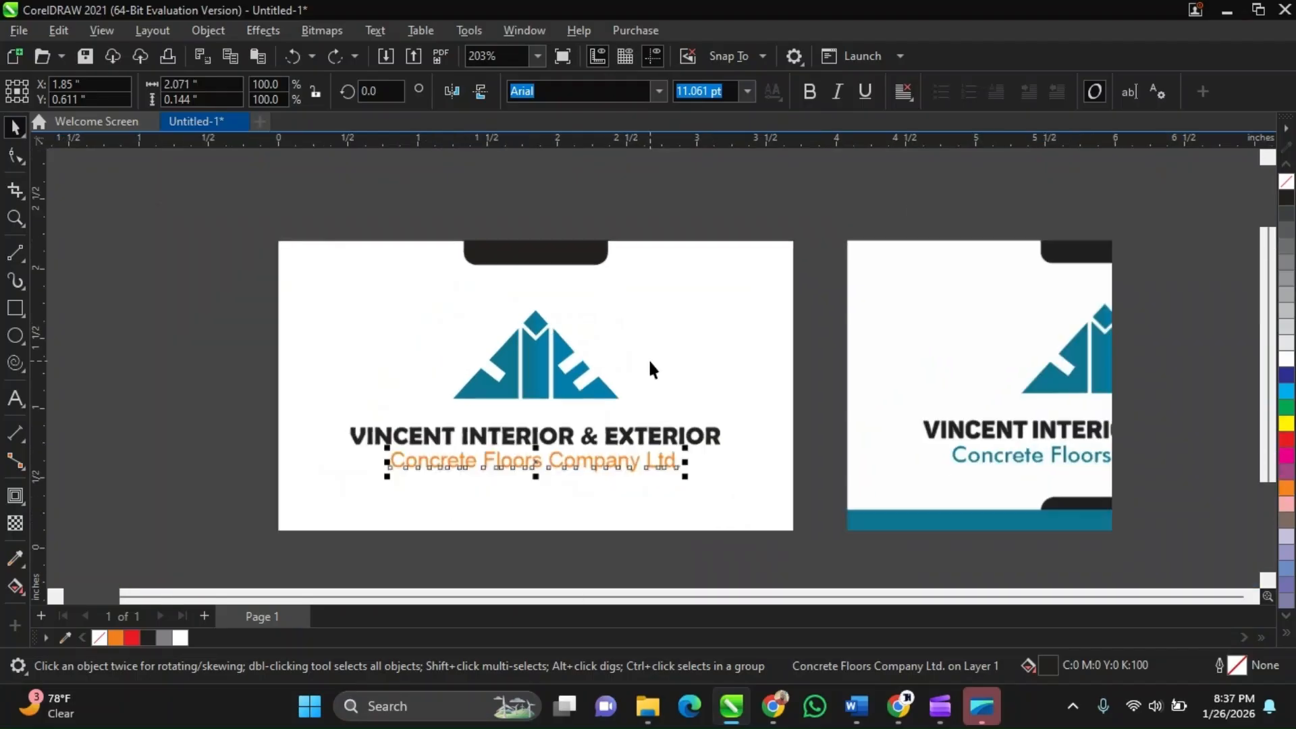
{"action": "left_click", "coordinate": [735, 205]}
{"action": "scroll", "coordinate": [587, 466], "scroll_direction": "up", "scroll_amount": 1}
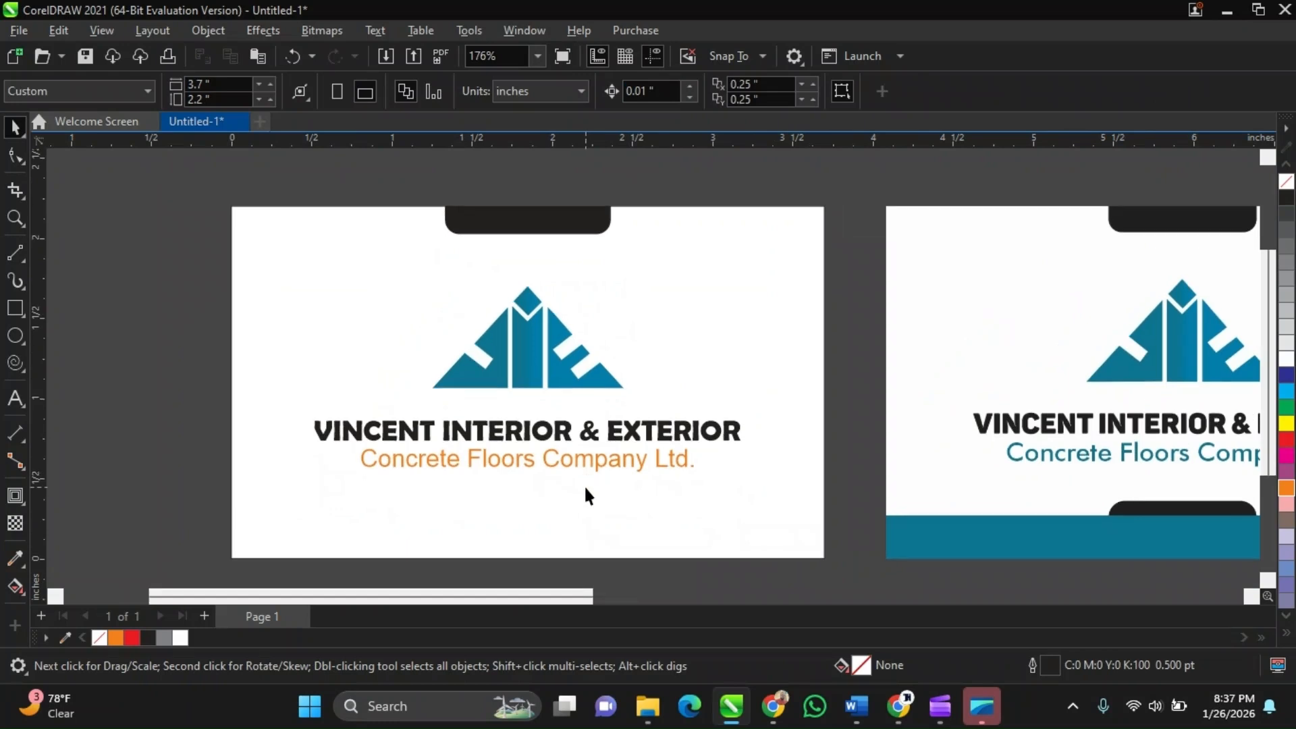
{"action": "scroll", "coordinate": [559, 452], "scroll_direction": "down", "scroll_amount": 2}
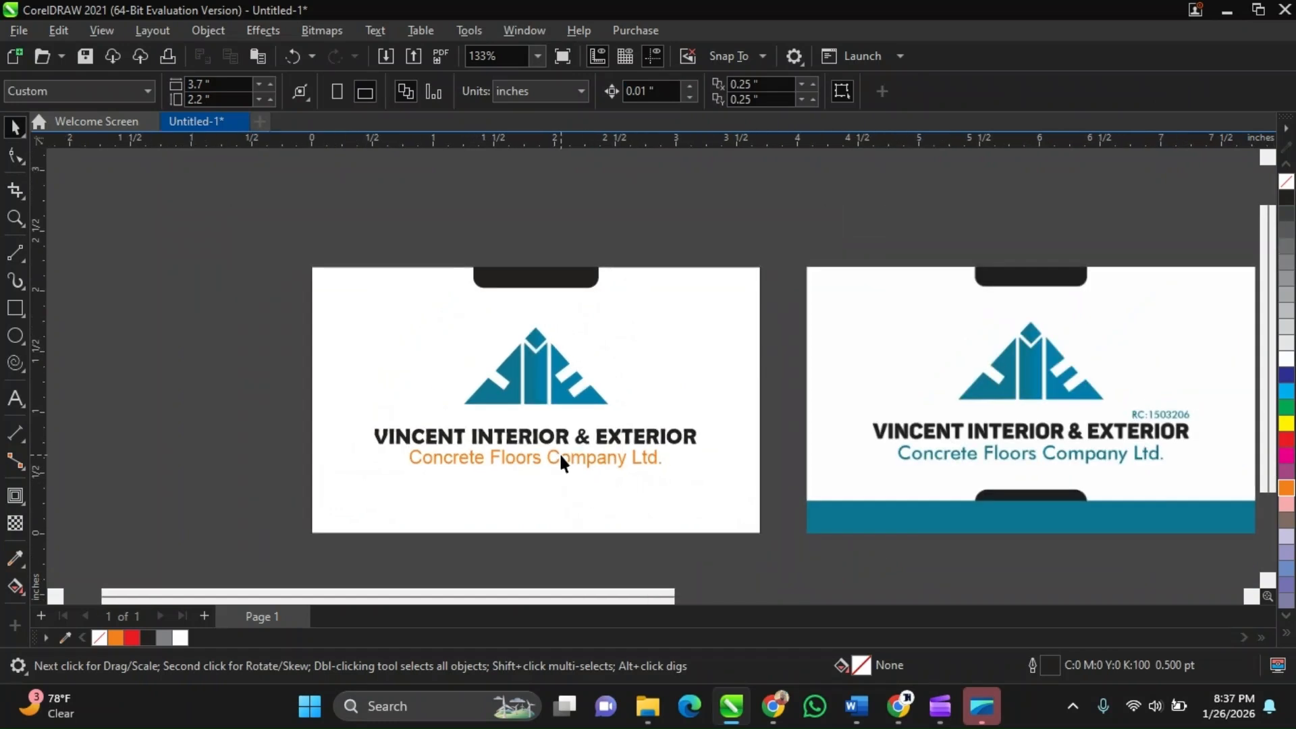
{"action": "scroll", "coordinate": [560, 456], "scroll_direction": "up", "scroll_amount": 5}
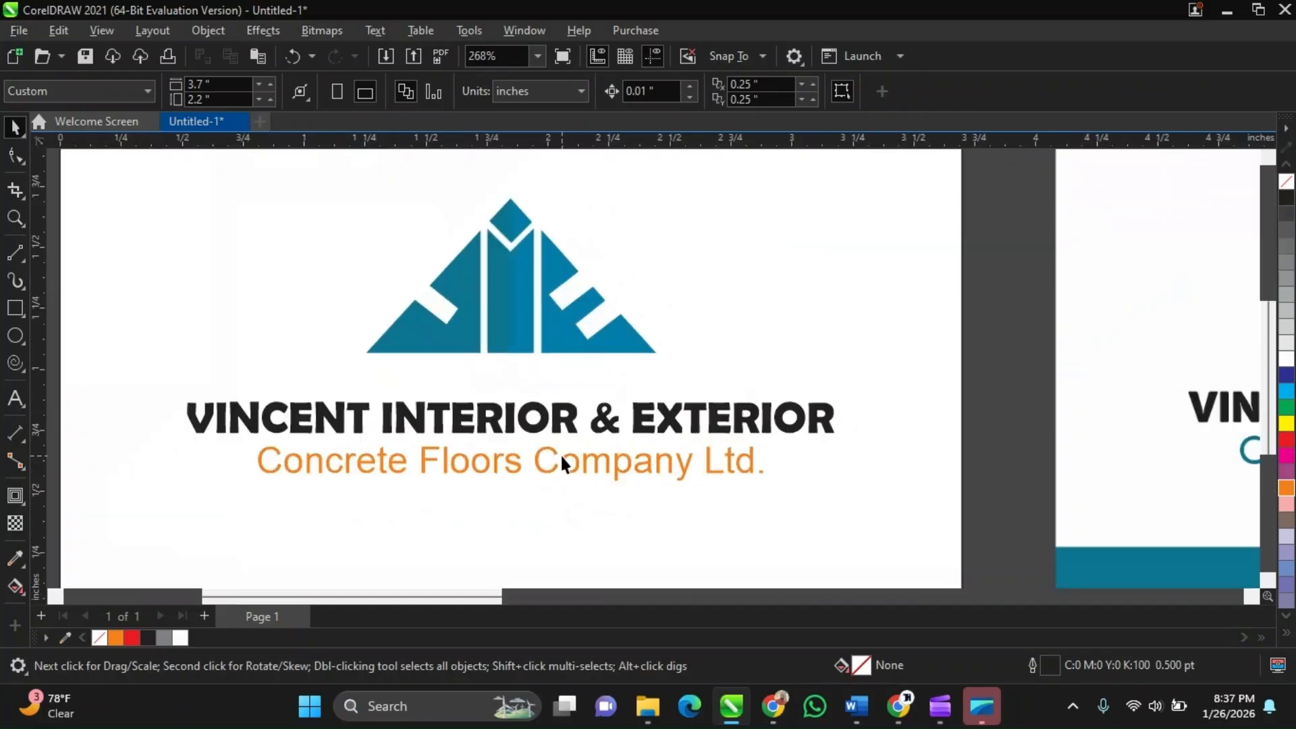
{"action": "left_click", "coordinate": [565, 465]}
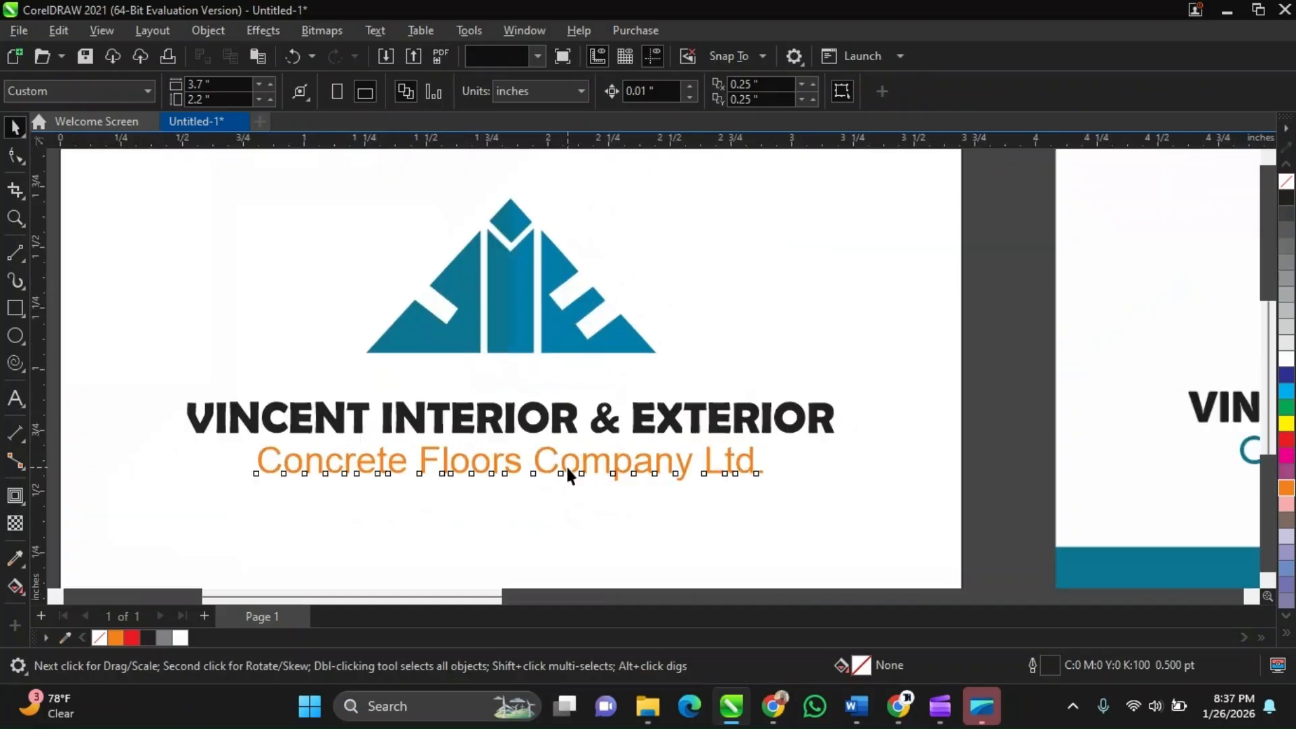
{"action": "scroll", "coordinate": [488, 355], "scroll_direction": "down", "scroll_amount": 1}
{"action": "scroll", "coordinate": [490, 364], "scroll_direction": "down", "scroll_amount": 5}
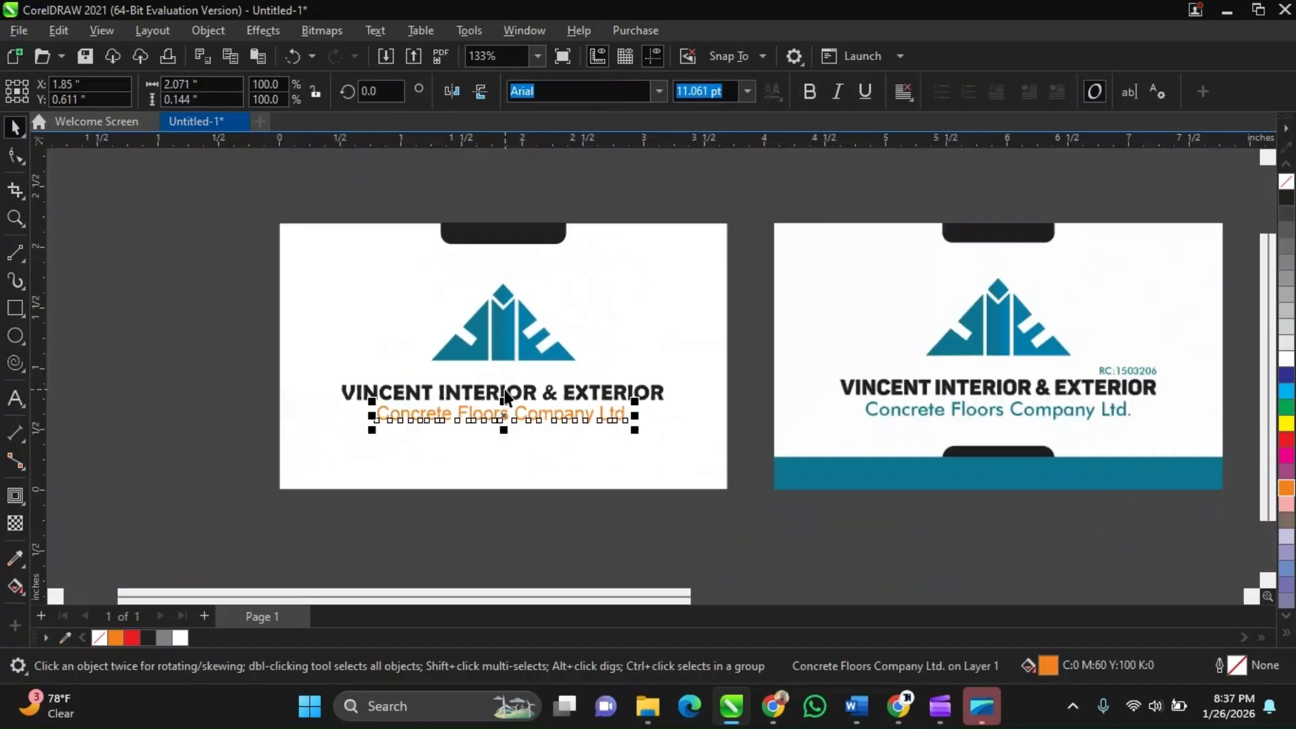
{"action": "scroll", "coordinate": [506, 396], "scroll_direction": "up", "scroll_amount": 2}
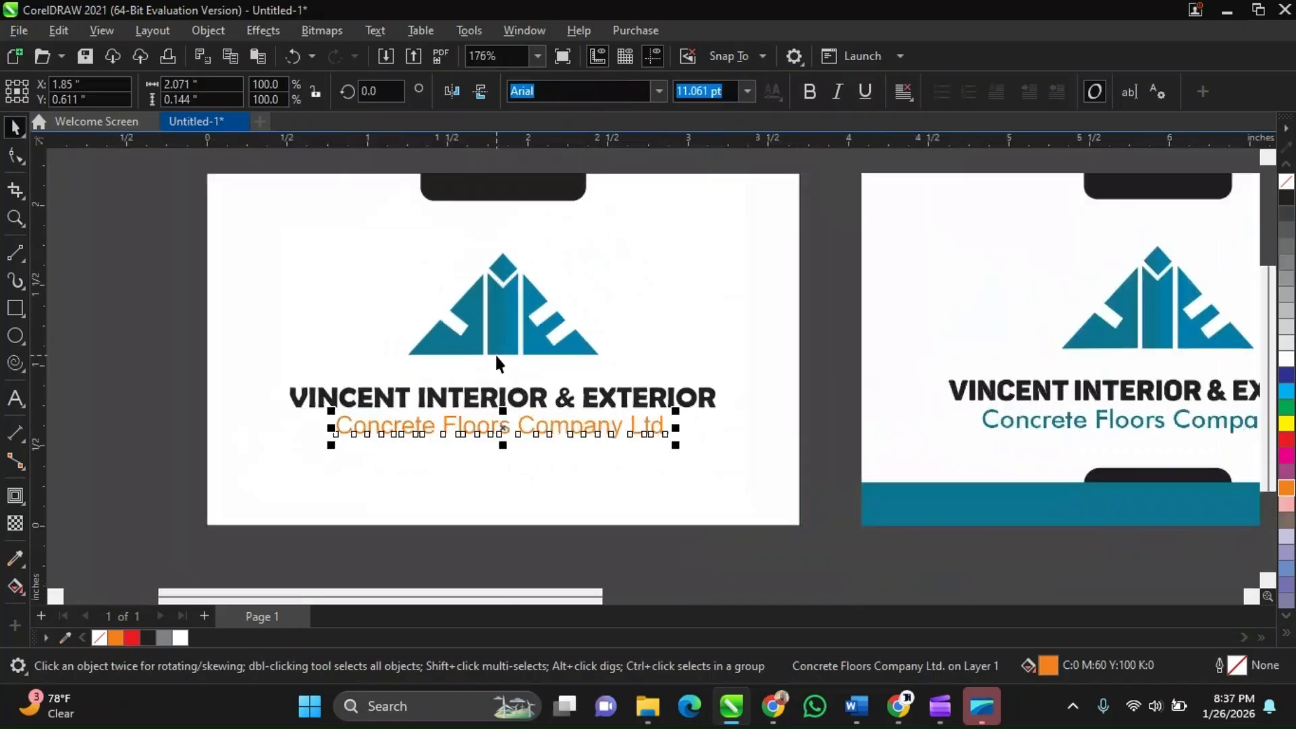
Switch to the Google Meet call to review the participants list, then go back to CorelDRAW
{"action": "mouse_move", "coordinate": [771, 690]}
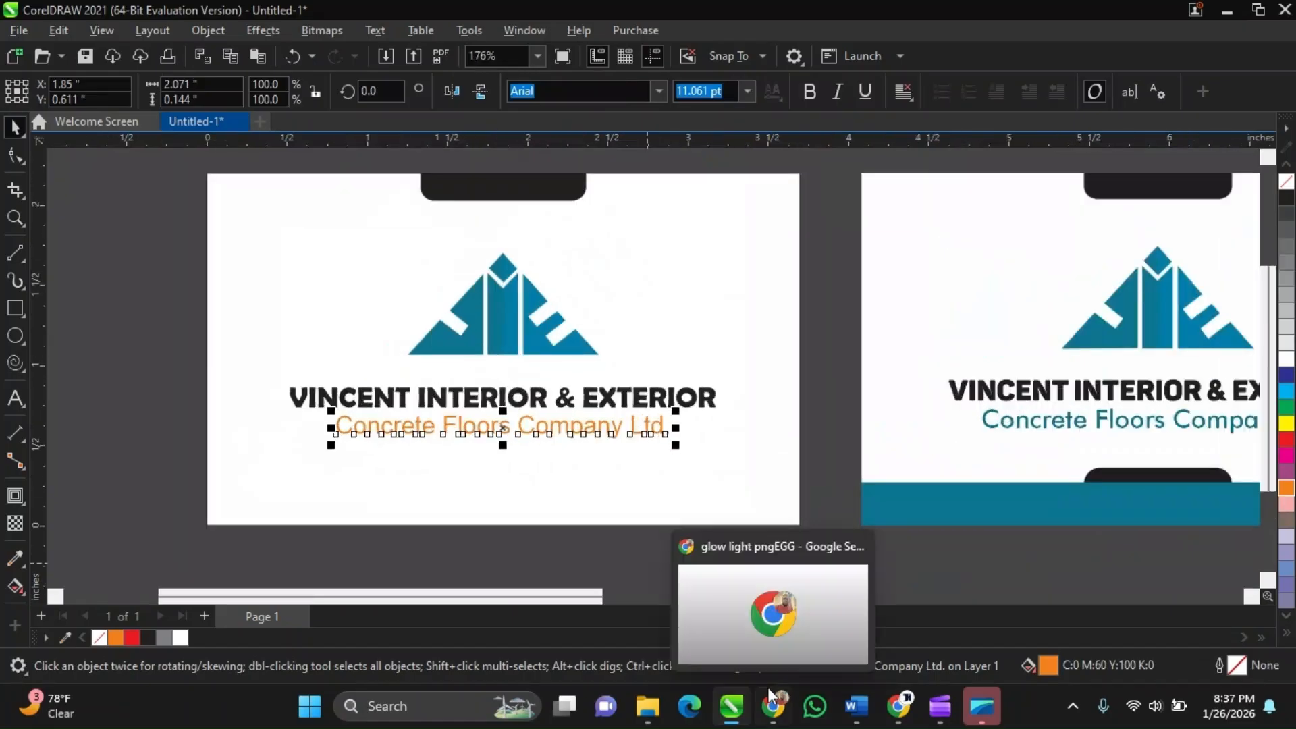
{"action": "mouse_move", "coordinate": [898, 706]}
{"action": "left_click", "coordinate": [796, 614]}
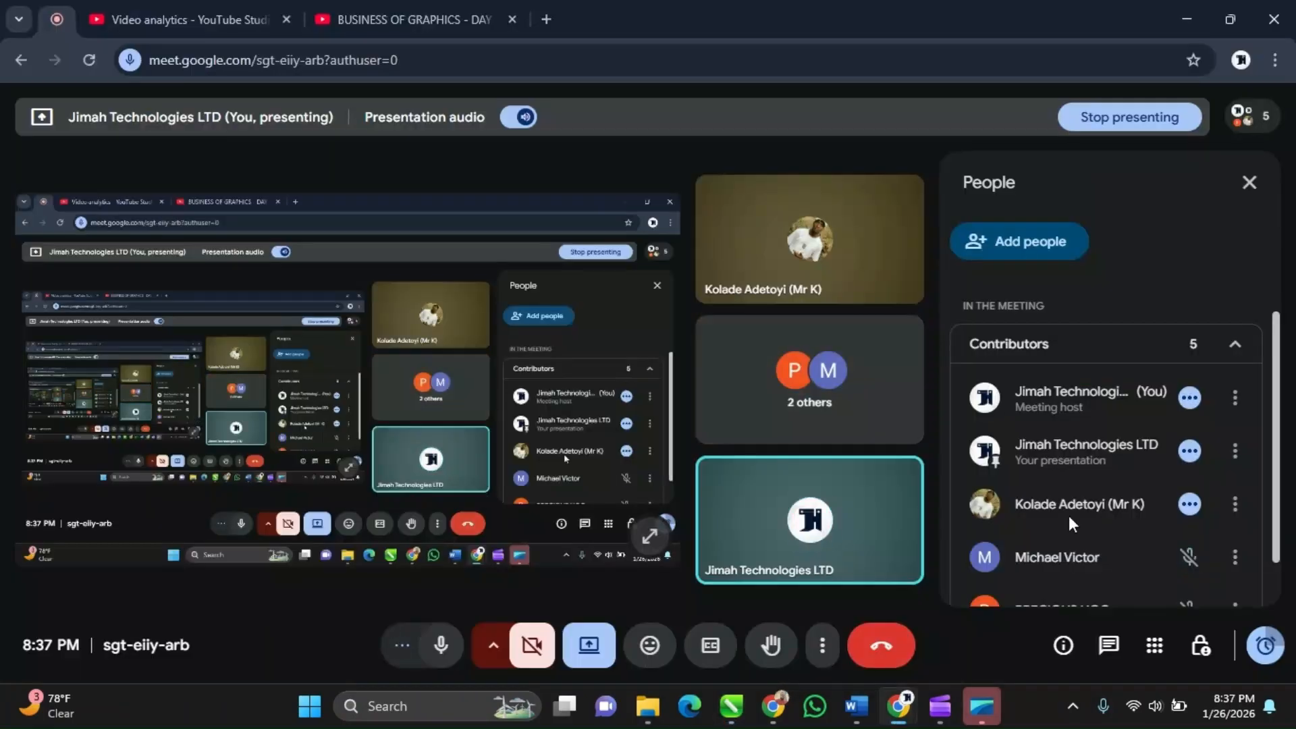
{"action": "scroll", "coordinate": [1068, 515], "scroll_direction": "down", "scroll_amount": 2}
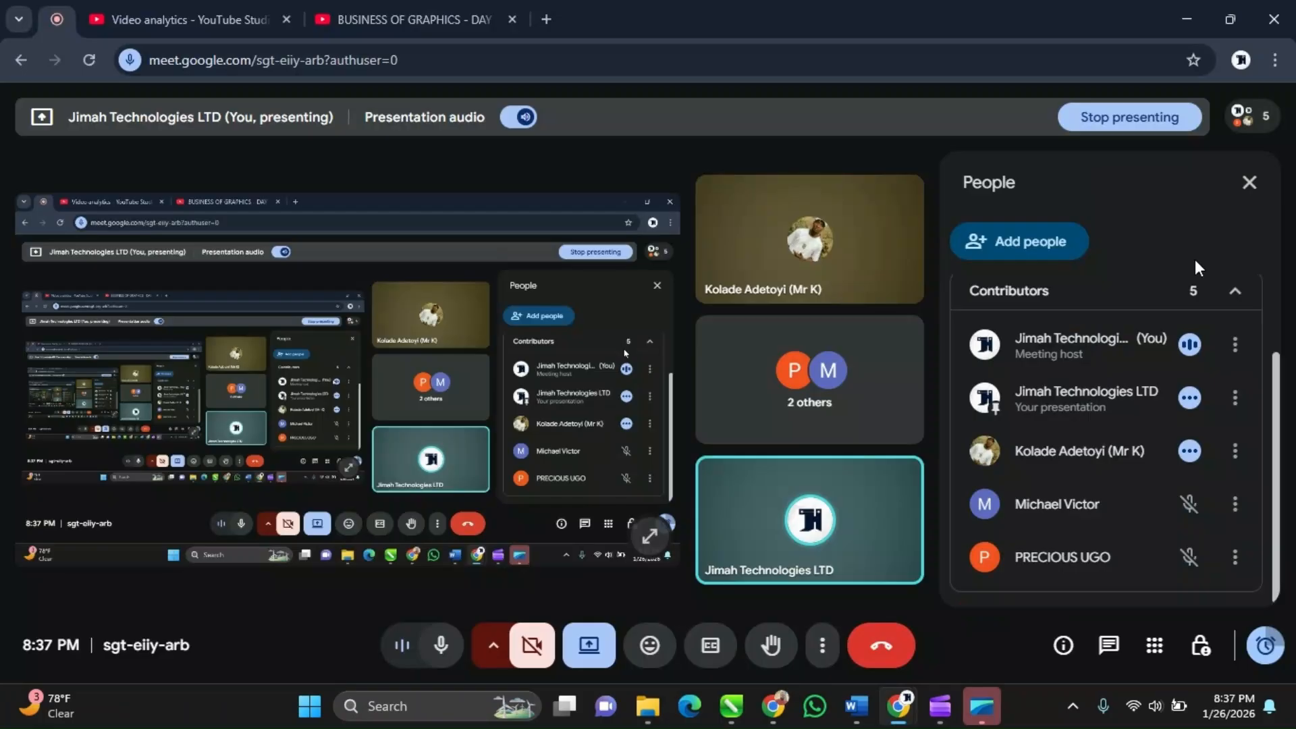
{"action": "left_click", "coordinate": [1192, 31]}
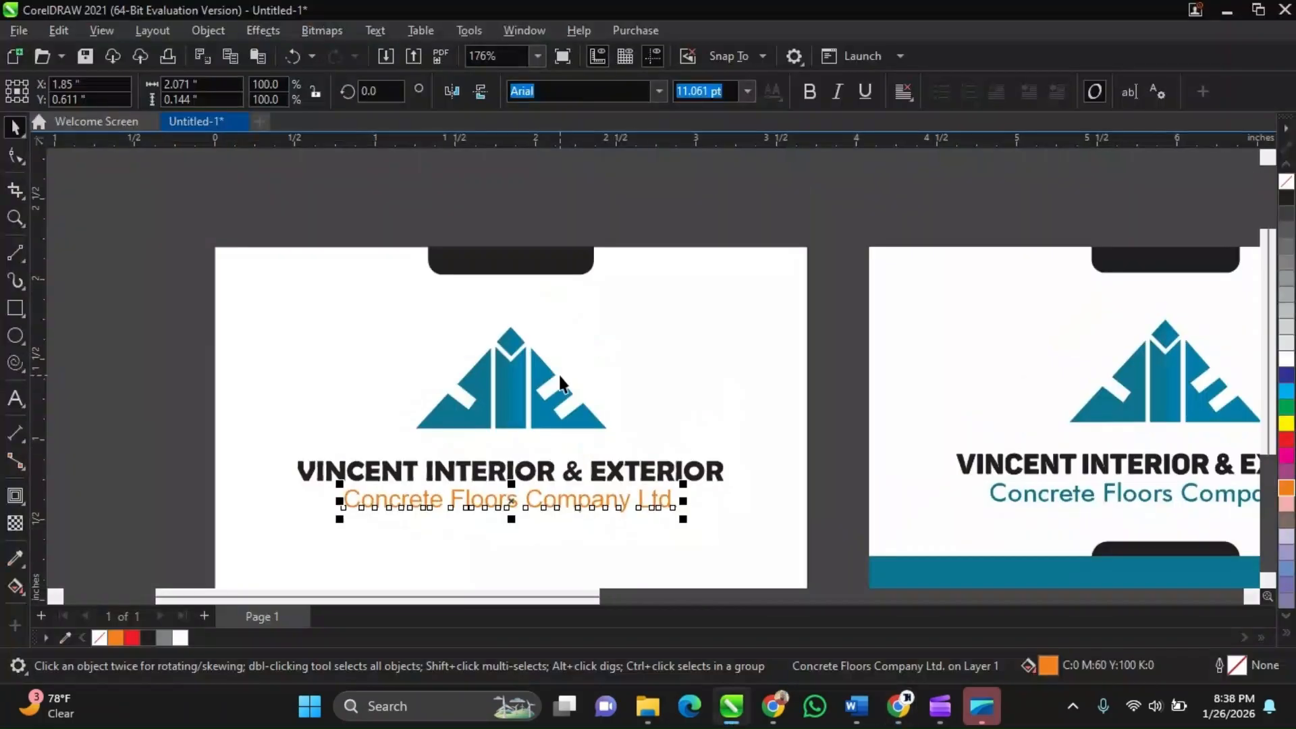
Zoom in and out to examine the logo and tagline closely
{"action": "scroll", "coordinate": [527, 405], "scroll_direction": "up", "scroll_amount": 2}
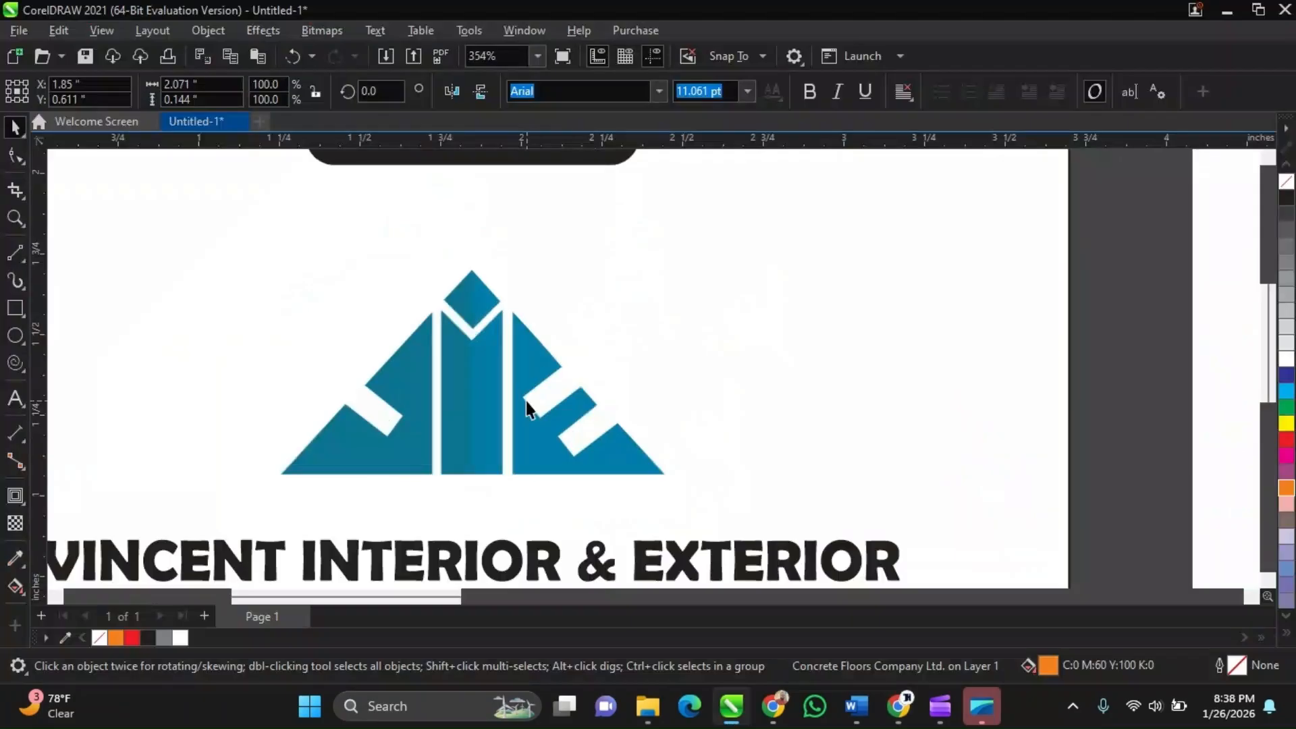
{"action": "scroll", "coordinate": [525, 401], "scroll_direction": "up", "scroll_amount": 2}
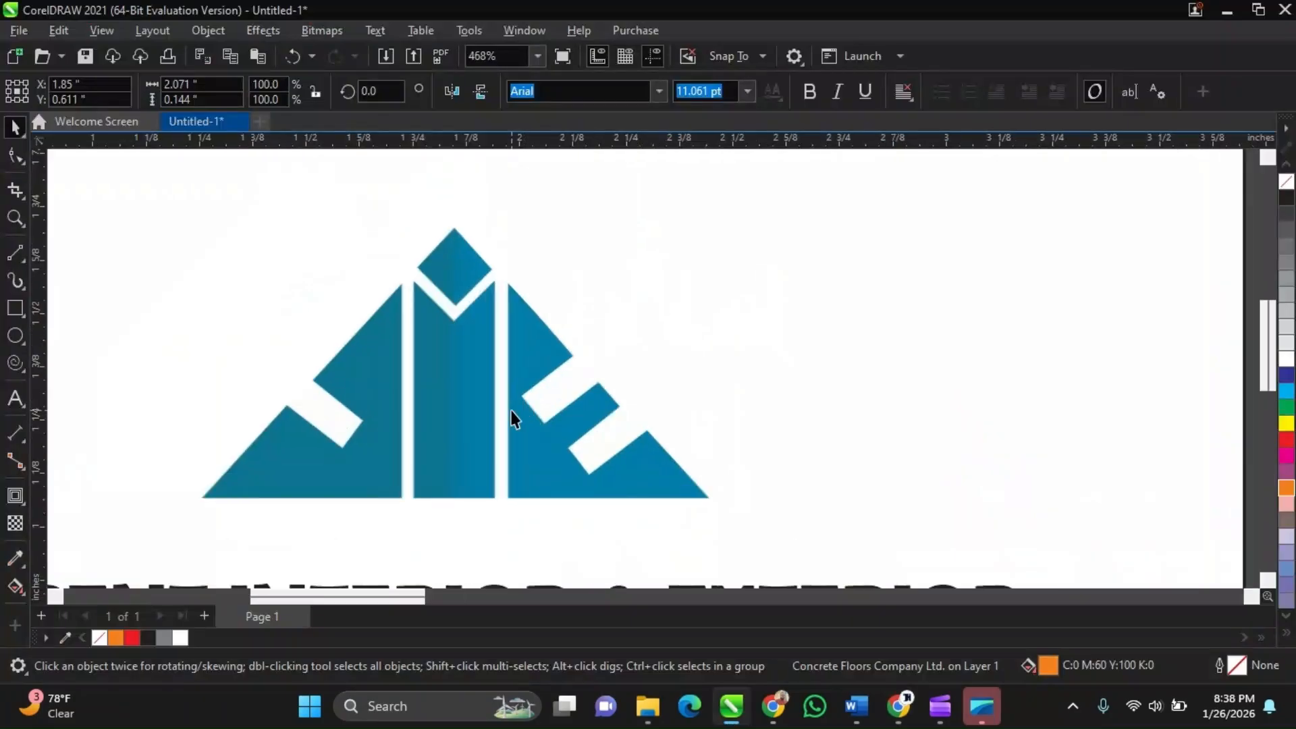
{"action": "scroll", "coordinate": [512, 419], "scroll_direction": "down", "scroll_amount": 4}
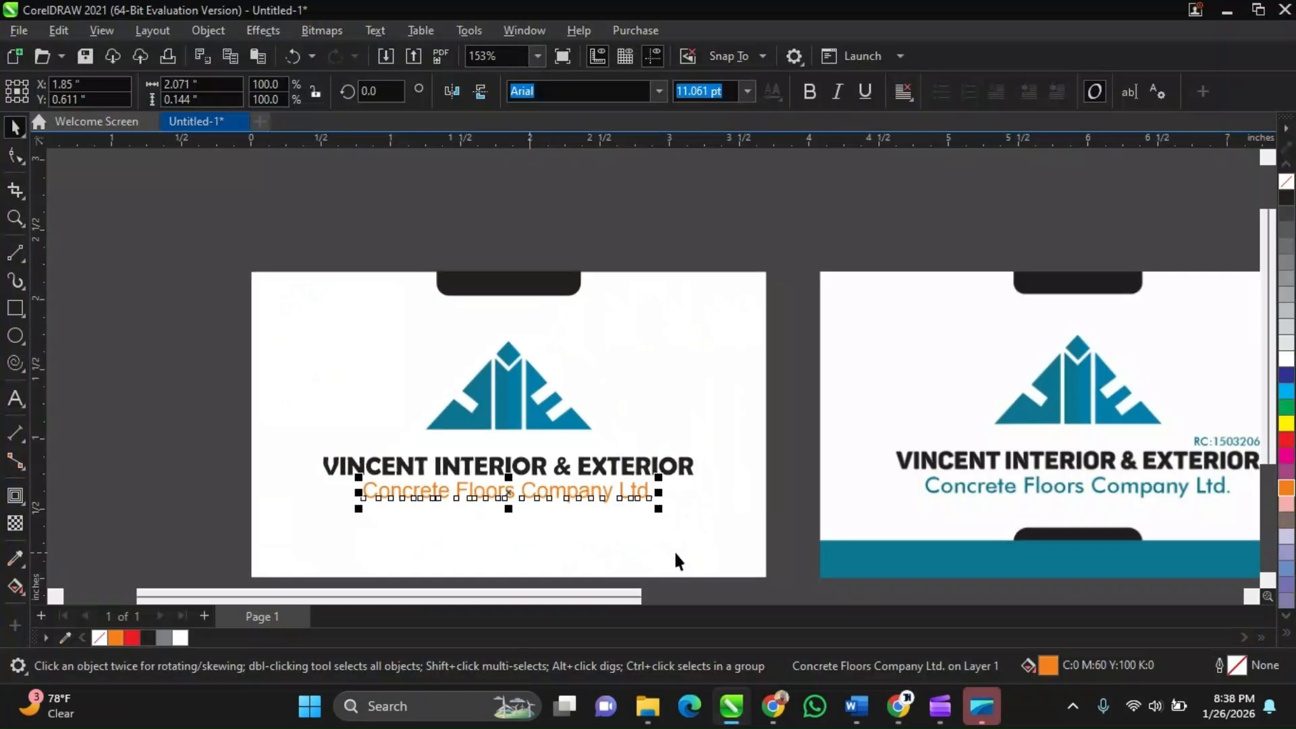
{"action": "scroll", "coordinate": [546, 500], "scroll_direction": "up", "scroll_amount": 1}
{"action": "scroll", "coordinate": [544, 401], "scroll_direction": "up", "scroll_amount": 2}
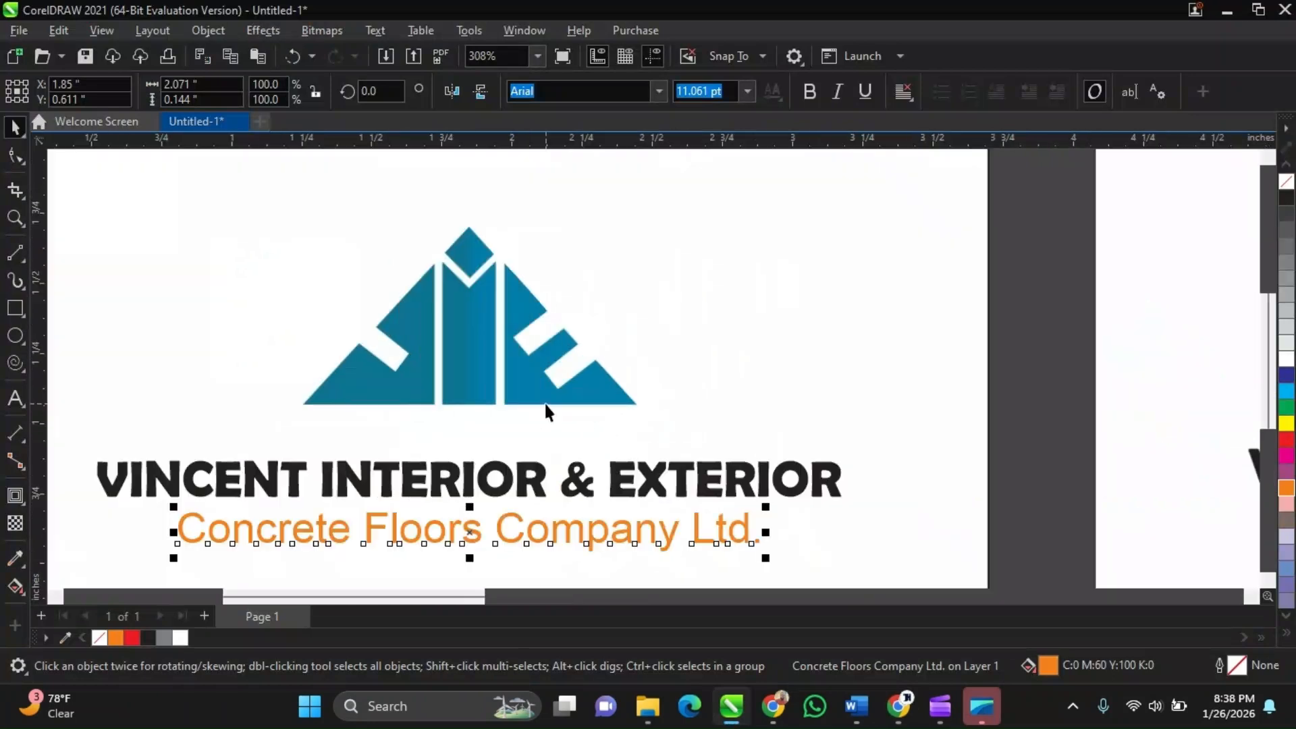
{"action": "scroll", "coordinate": [538, 399], "scroll_direction": "up", "scroll_amount": 2}
{"action": "scroll", "coordinate": [538, 399], "scroll_direction": "down", "scroll_amount": 2}
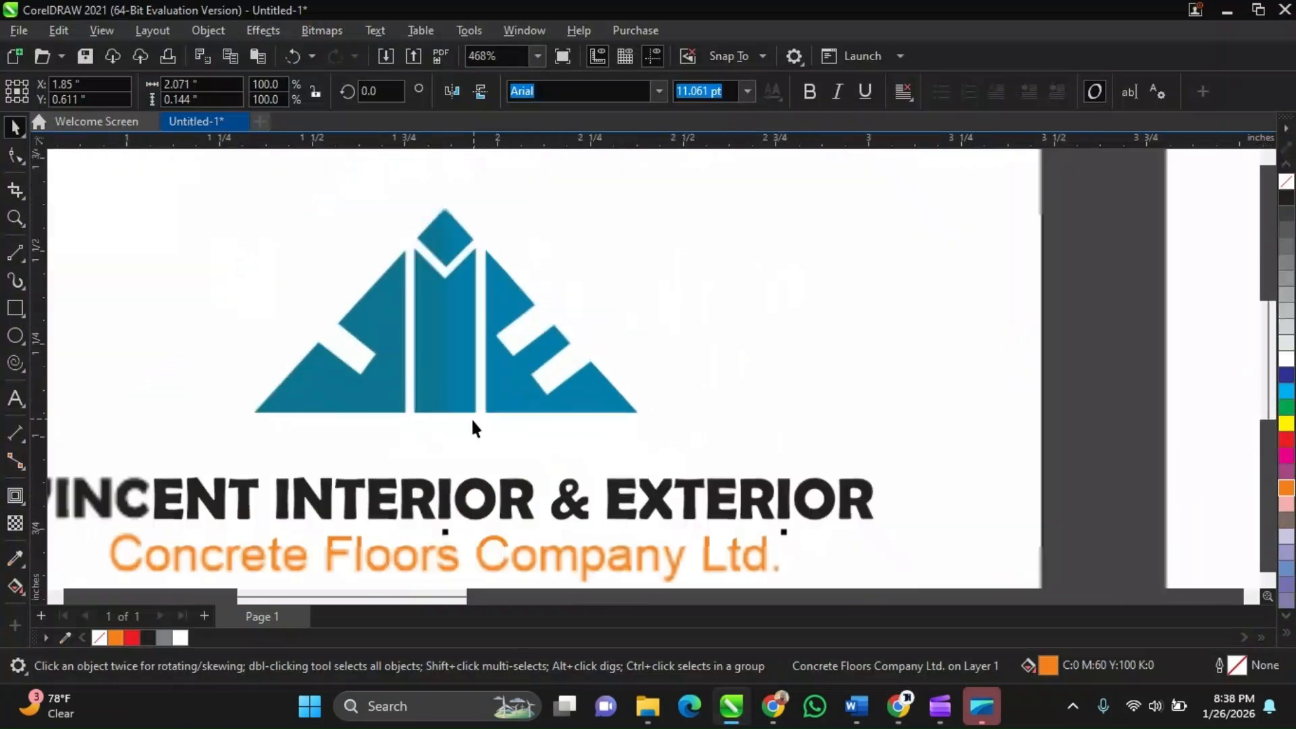
{"action": "scroll", "coordinate": [472, 337], "scroll_direction": "up", "scroll_amount": 1}
{"action": "scroll", "coordinate": [471, 337], "scroll_direction": "up", "scroll_amount": 3}
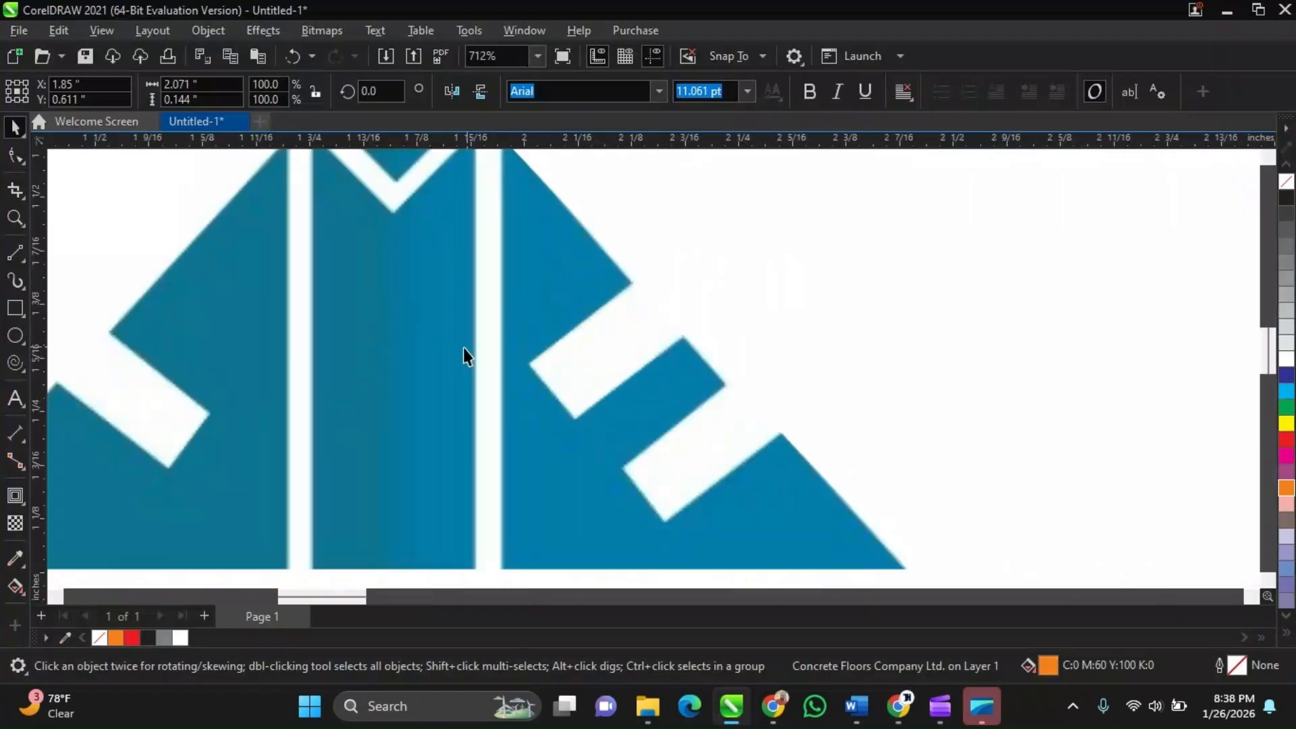
{"action": "scroll", "coordinate": [383, 476], "scroll_direction": "down", "scroll_amount": 1}
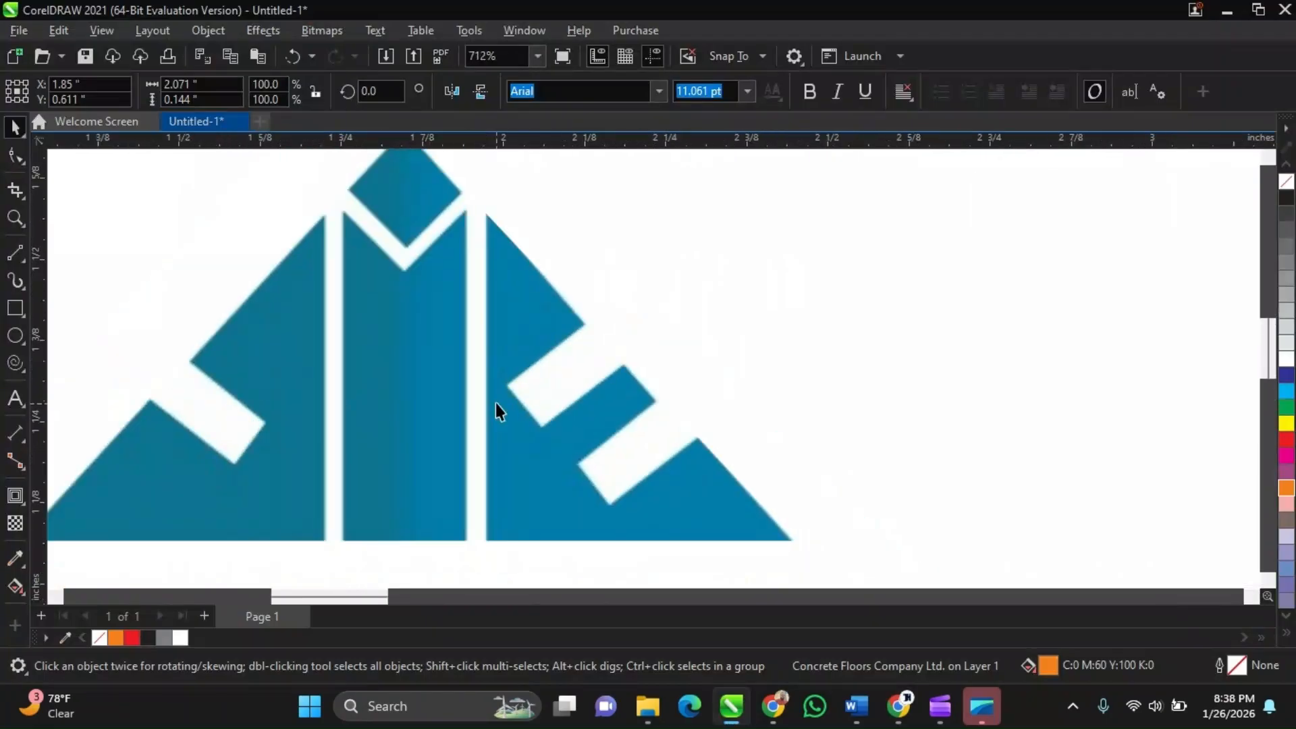
{"action": "scroll", "coordinate": [495, 403], "scroll_direction": "down", "scroll_amount": 1}
{"action": "scroll", "coordinate": [514, 484], "scroll_direction": "up", "scroll_amount": 1}
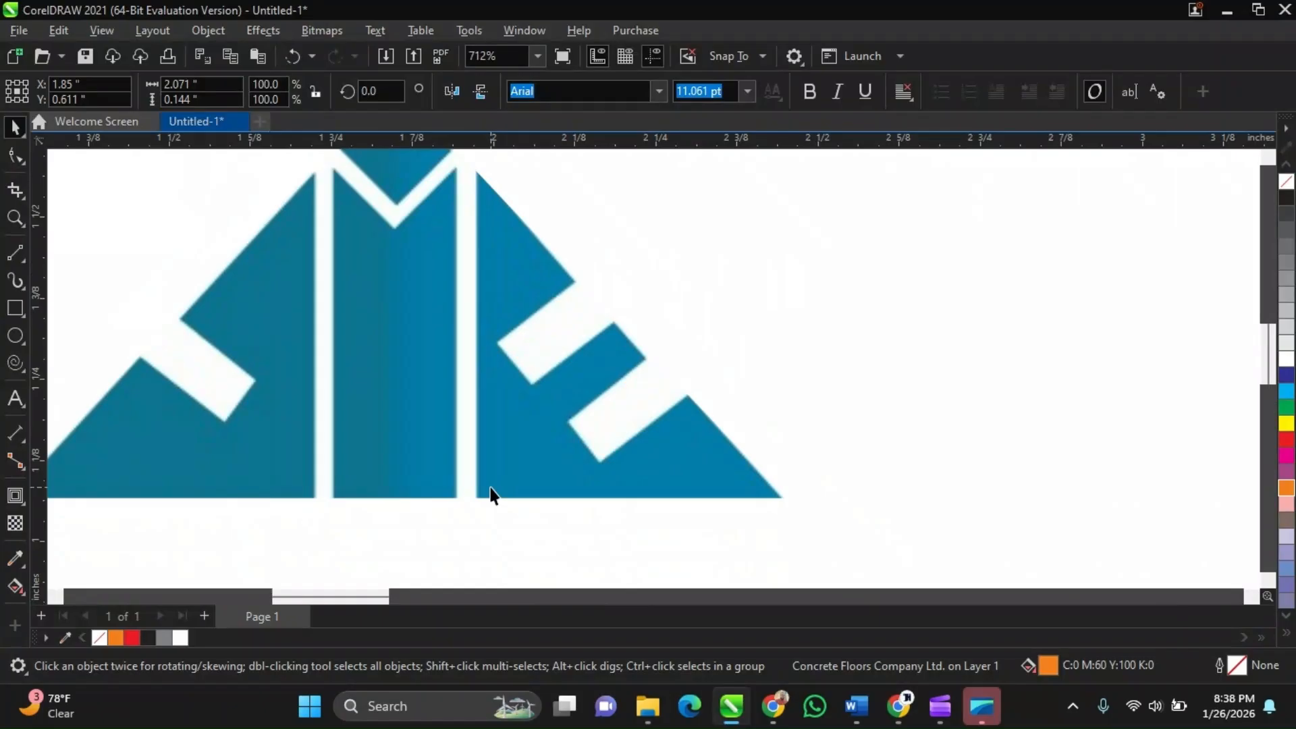
Select the logo, then switch to the Google Meet call to scroll through the participants list and return to CorelDRAW
{"action": "left_click", "coordinate": [495, 453]}
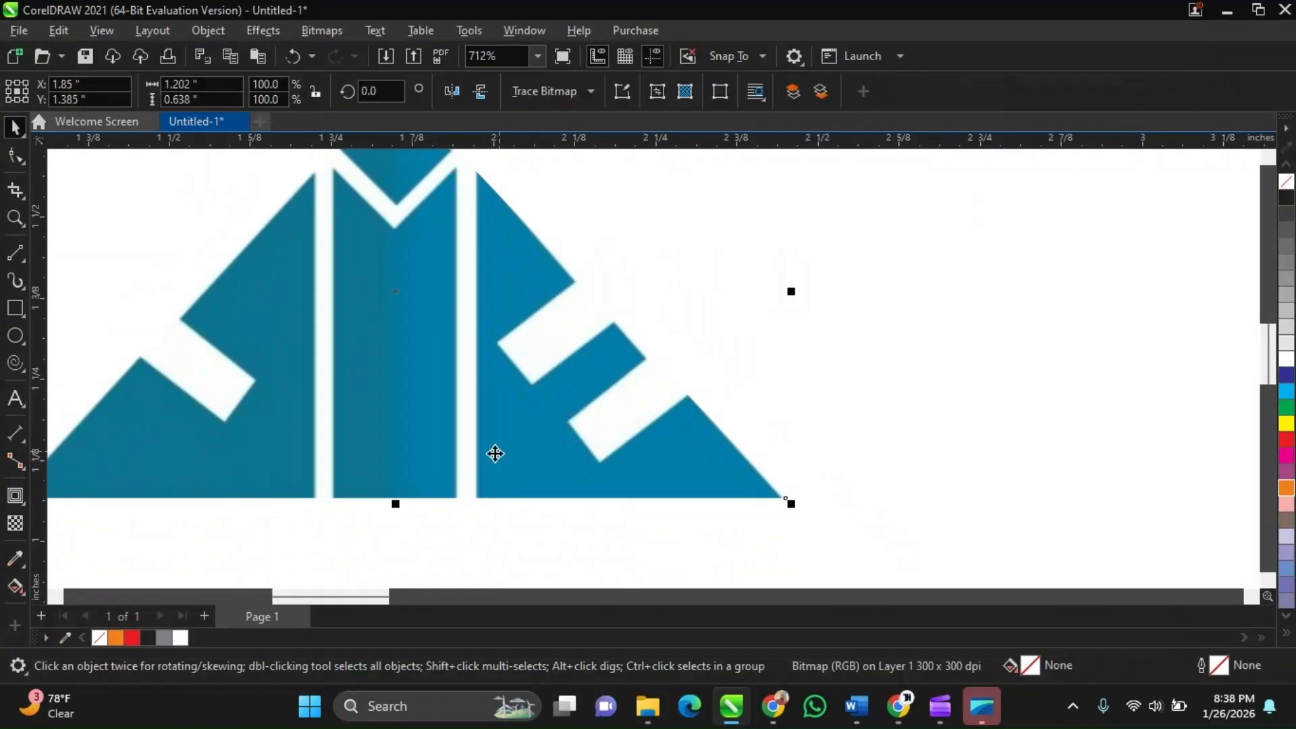
{"action": "scroll", "coordinate": [495, 453], "scroll_direction": "down", "scroll_amount": 1}
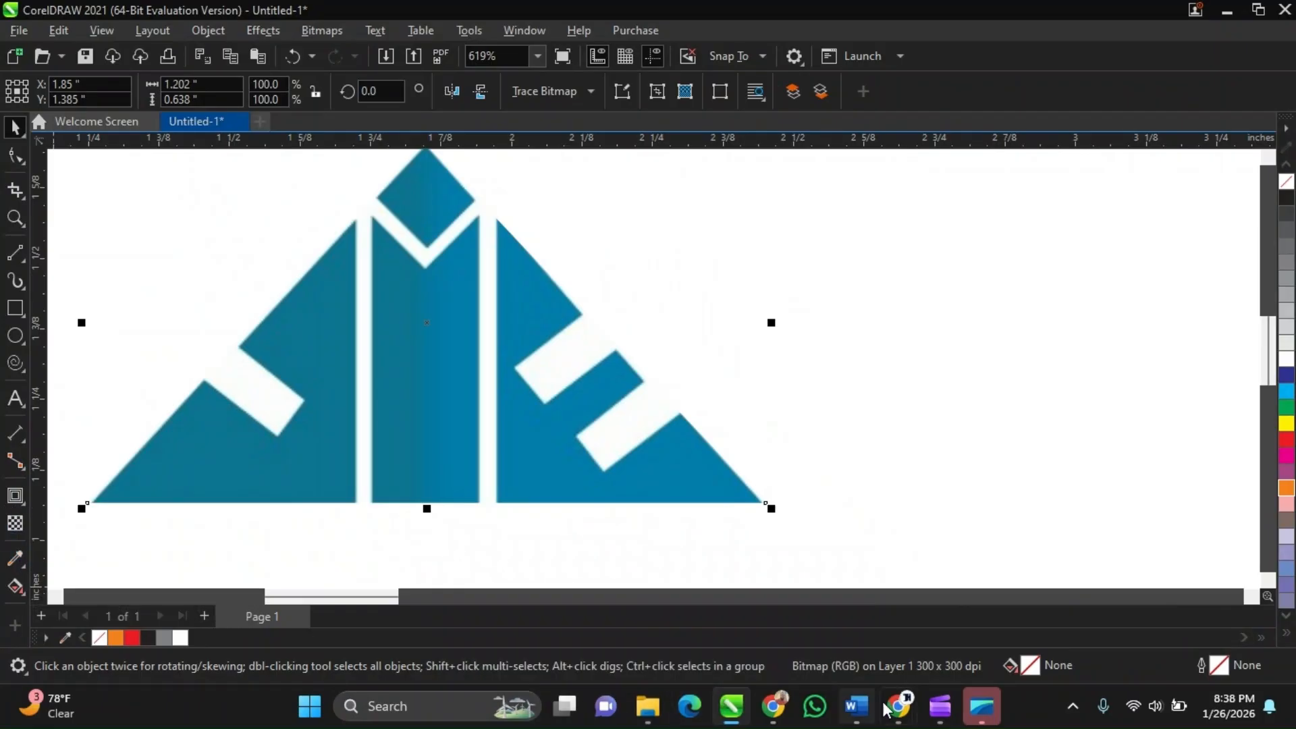
{"action": "mouse_move", "coordinate": [891, 707]}
{"action": "left_click", "coordinate": [817, 598]}
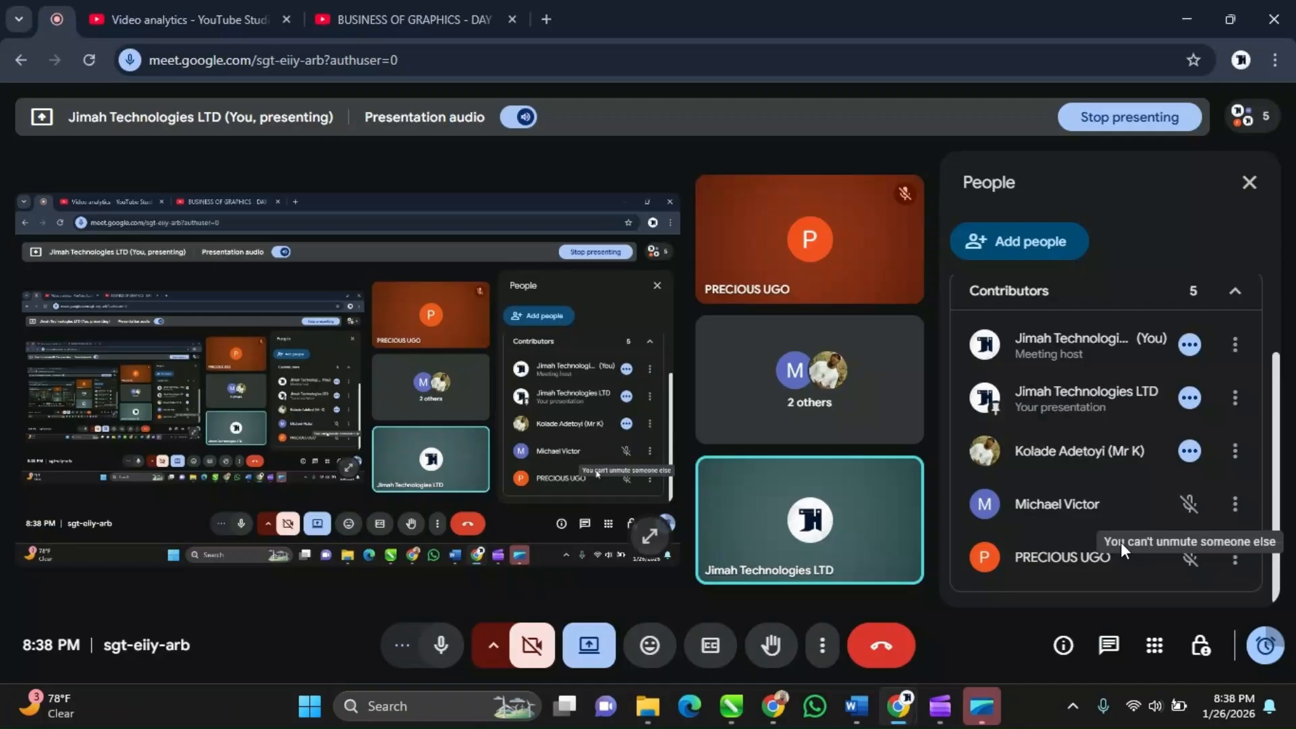
{"action": "scroll", "coordinate": [1121, 541], "scroll_direction": "up", "scroll_amount": 2}
{"action": "scroll", "coordinate": [1104, 524], "scroll_direction": "down", "scroll_amount": 2}
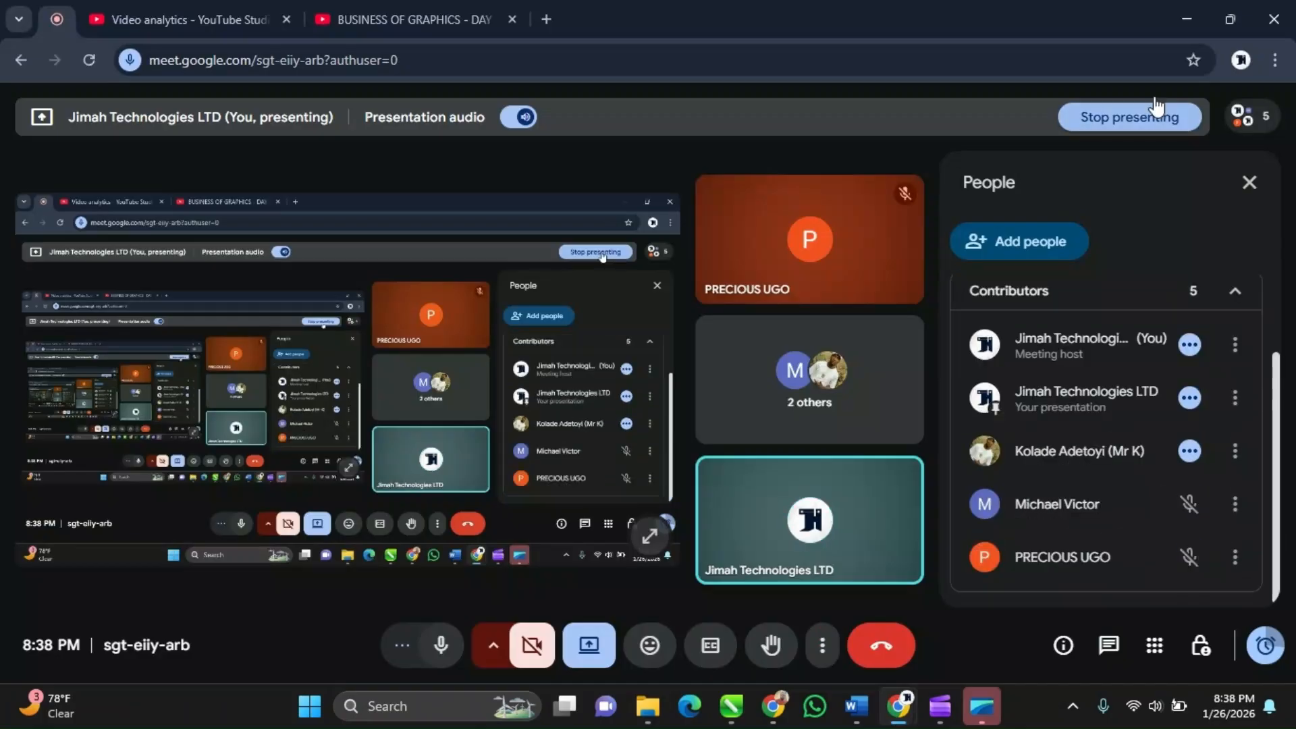
{"action": "left_click", "coordinate": [1186, 21]}
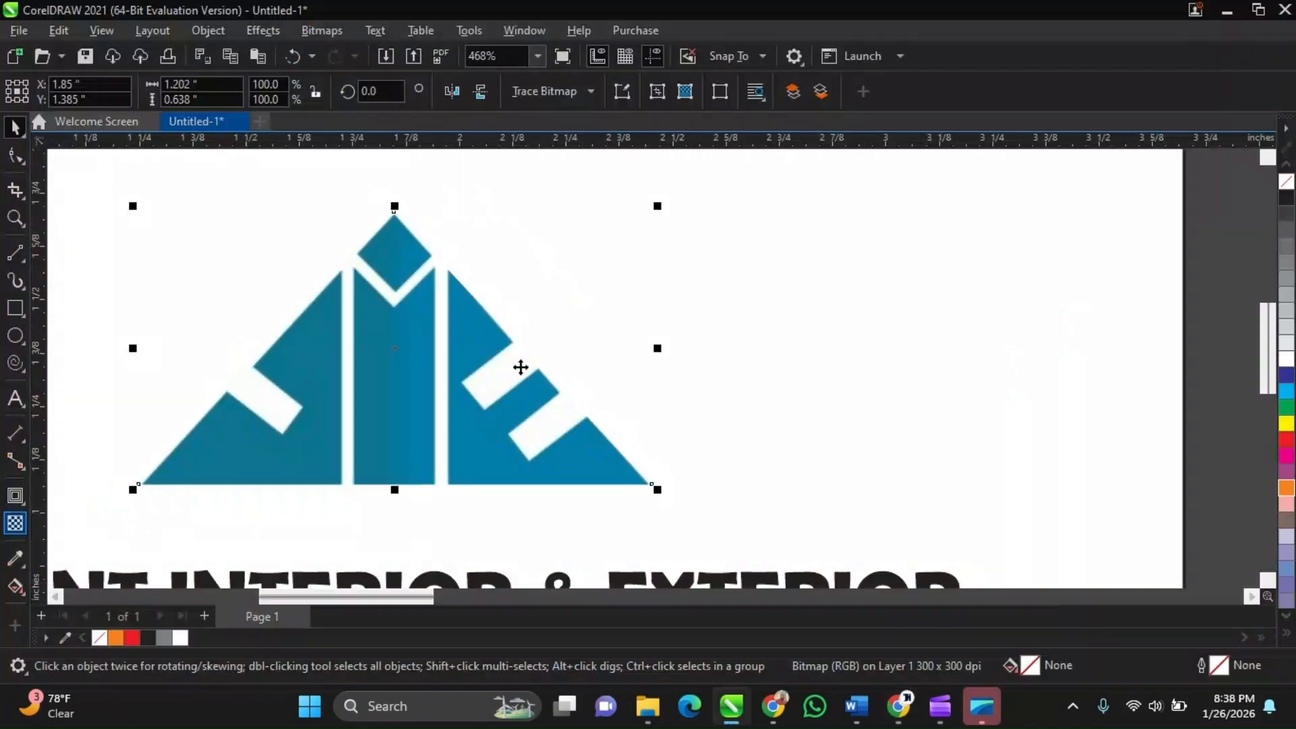
Zoom out on the card and check the Google Meet call once more before returning to CorelDRAW
{"action": "scroll", "coordinate": [520, 446], "scroll_direction": "down", "scroll_amount": 2}
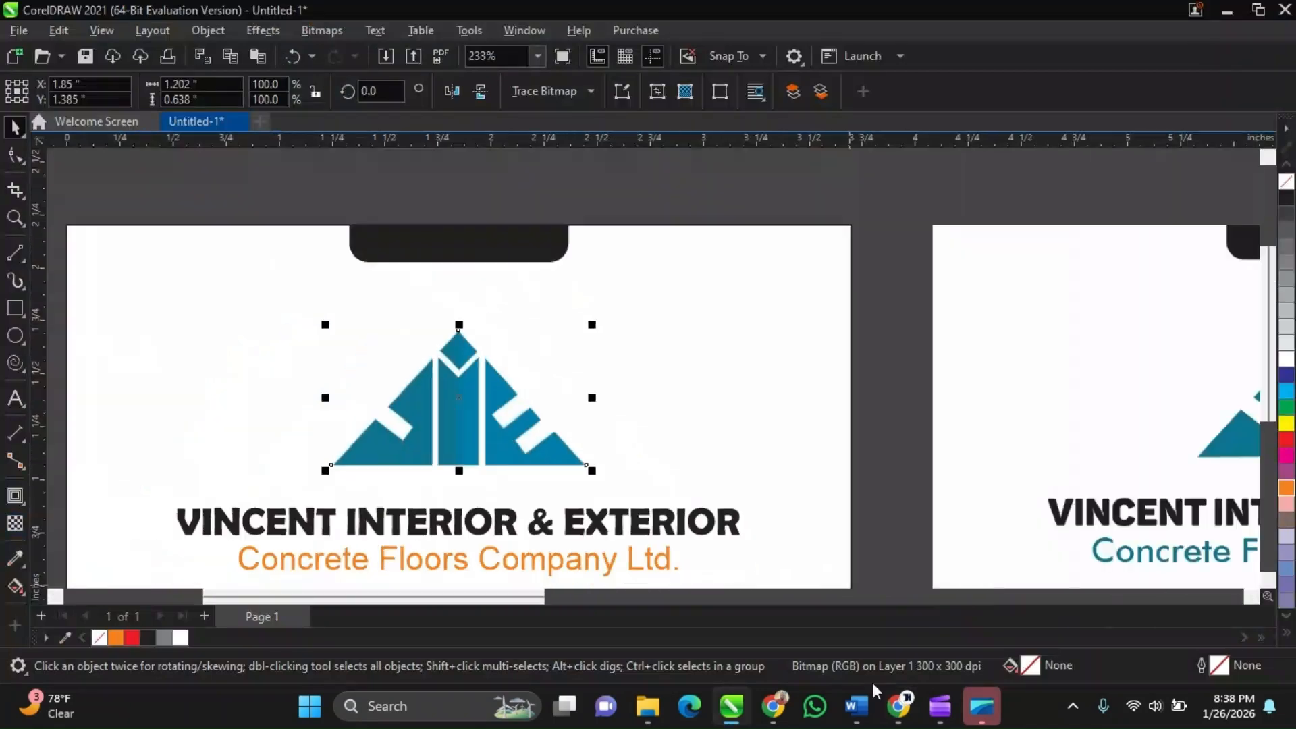
{"action": "mouse_move", "coordinate": [898, 706]}
{"action": "left_click", "coordinate": [877, 634]}
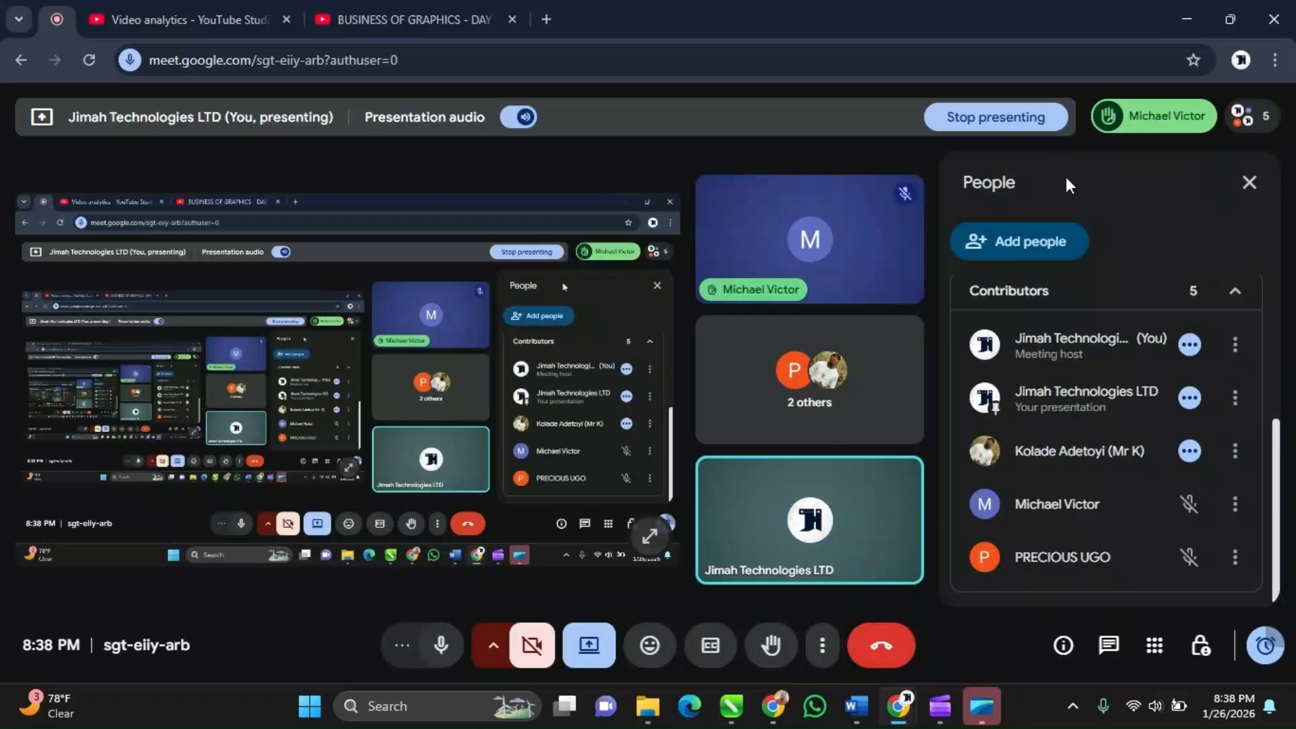
{"action": "left_click", "coordinate": [1201, 18]}
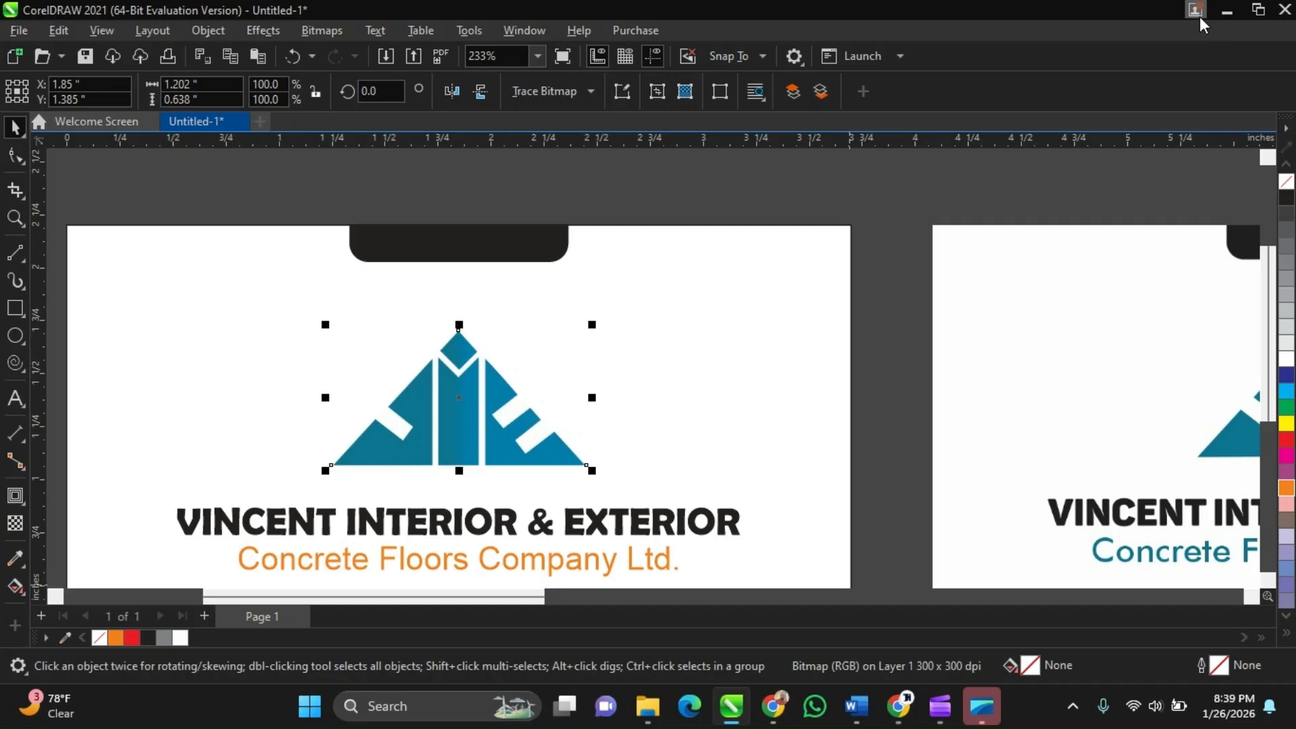
Zoom in and out to compare the logo and tagline colors with the reference card
{"action": "scroll", "coordinate": [972, 196], "scroll_direction": "down", "scroll_amount": 1}
{"action": "scroll", "coordinate": [507, 516], "scroll_direction": "up", "scroll_amount": 2}
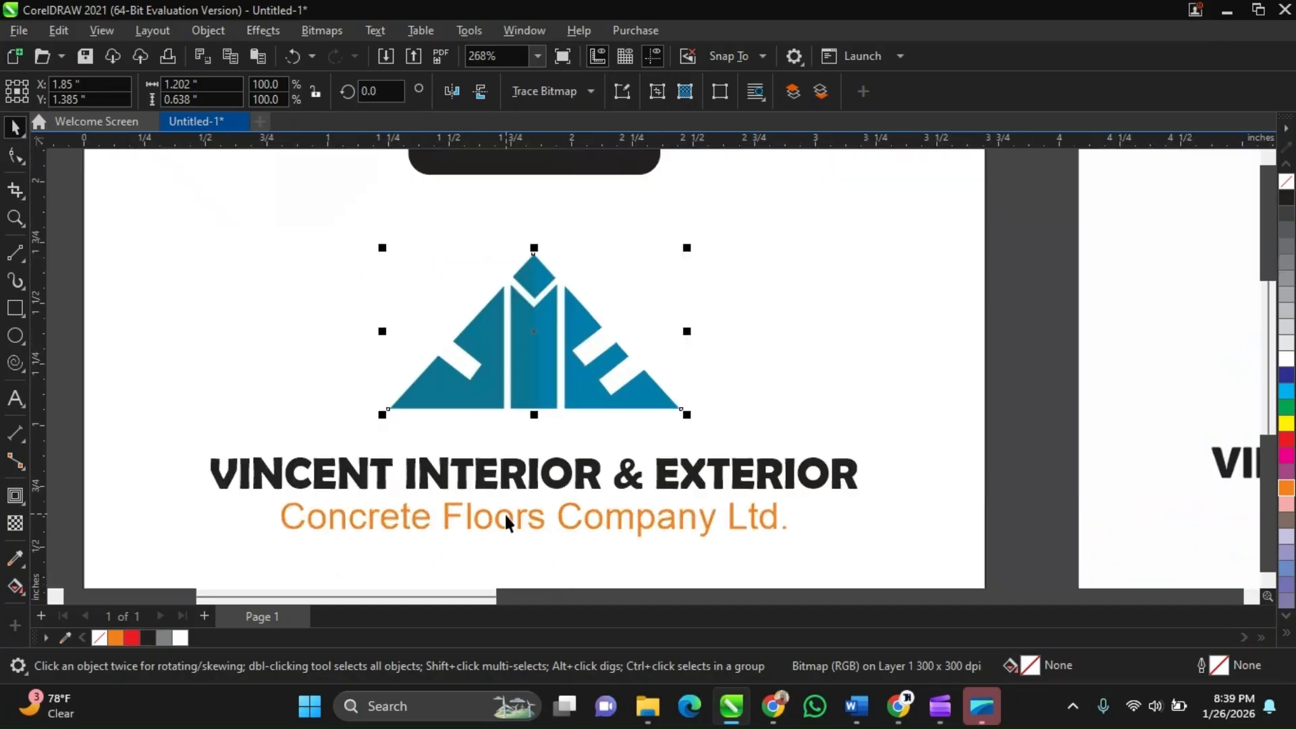
{"action": "scroll", "coordinate": [567, 359], "scroll_direction": "up", "scroll_amount": 3}
{"action": "scroll", "coordinate": [578, 364], "scroll_direction": "up", "scroll_amount": 2}
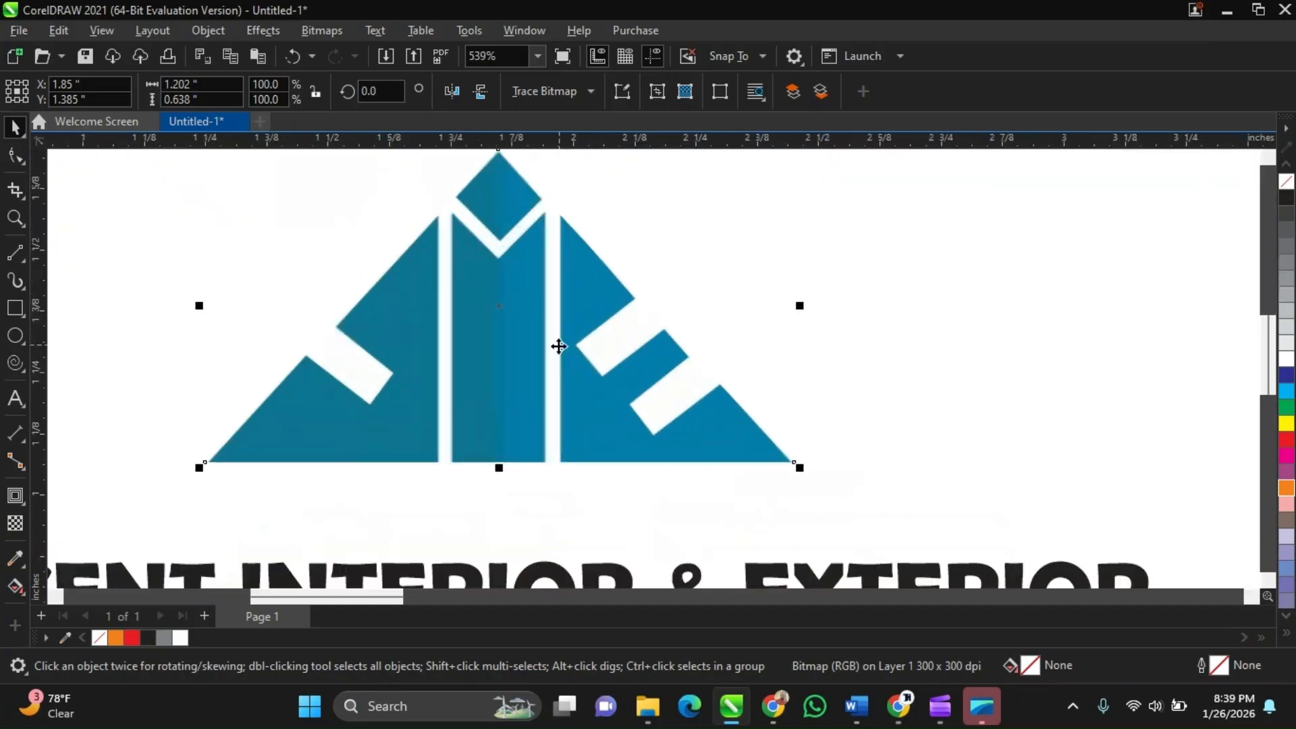
{"action": "scroll", "coordinate": [564, 384], "scroll_direction": "up", "scroll_amount": 1}
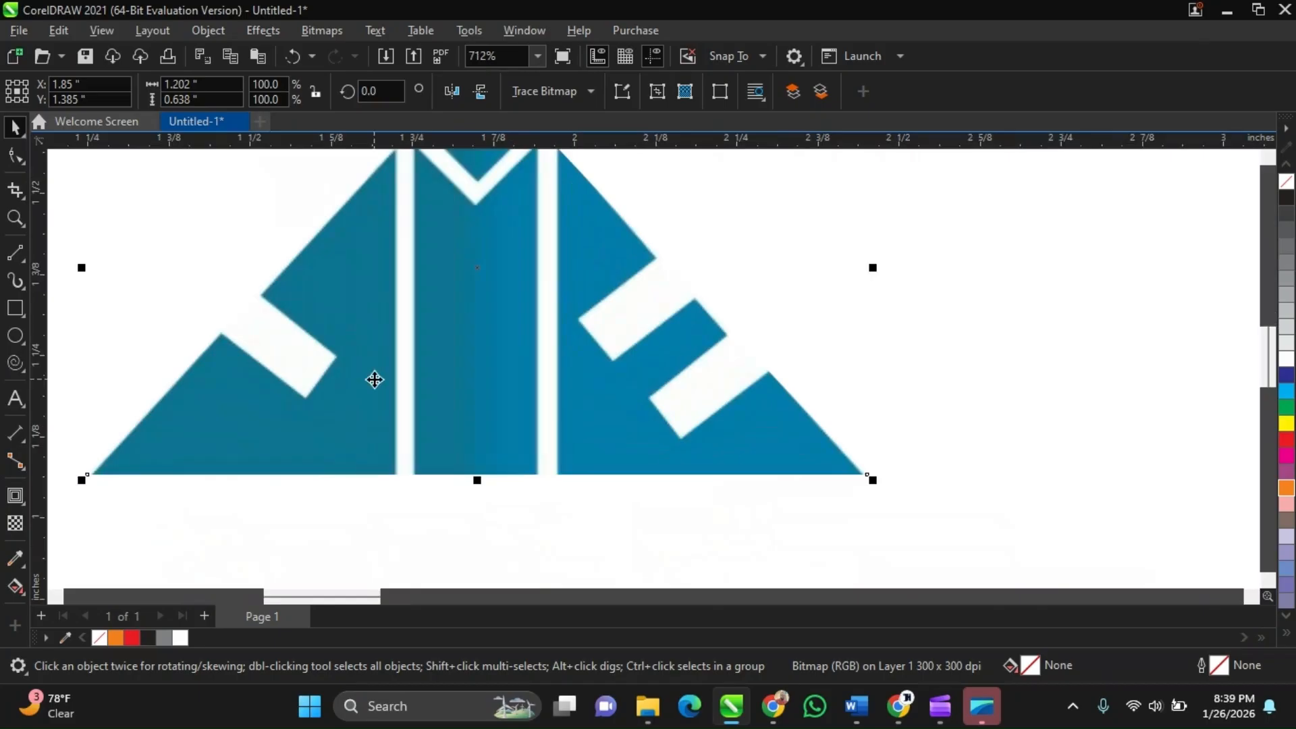
{"action": "scroll", "coordinate": [375, 380], "scroll_direction": "down", "scroll_amount": 2}
{"action": "scroll", "coordinate": [396, 331], "scroll_direction": "down", "scroll_amount": 1}
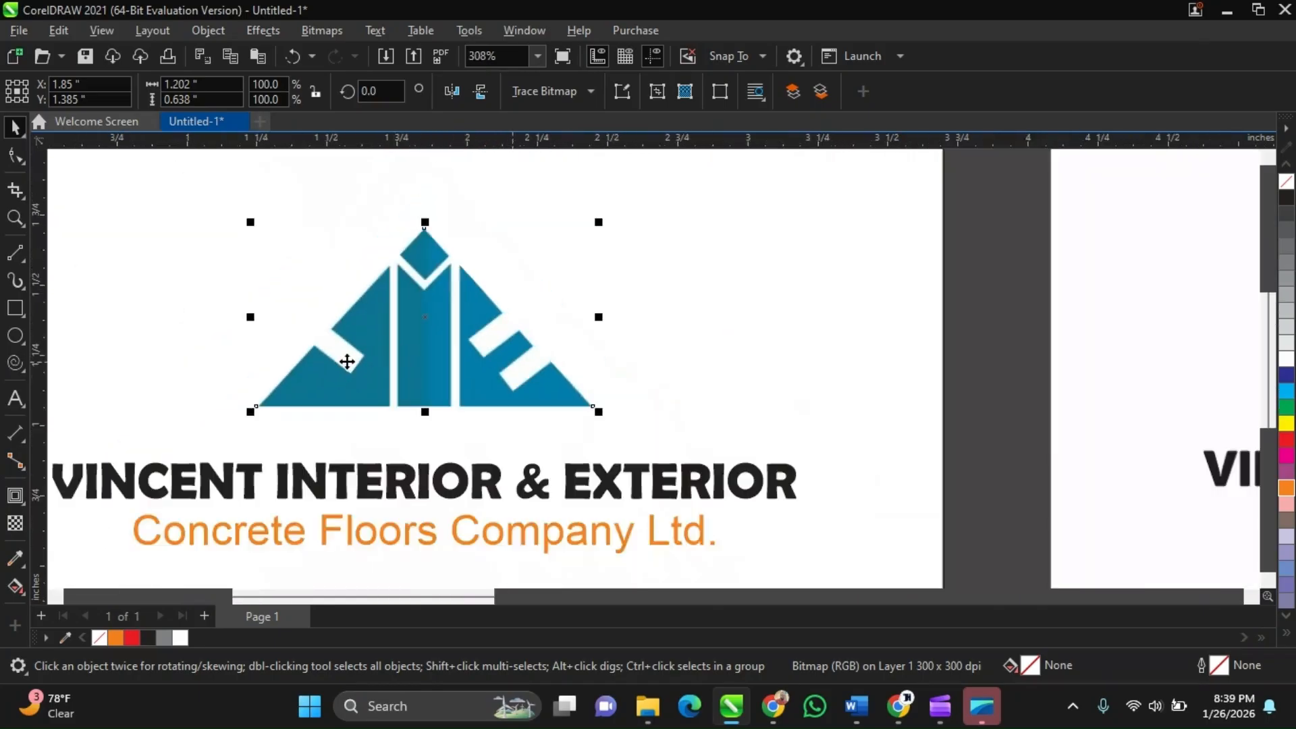
{"action": "scroll", "coordinate": [451, 322], "scroll_direction": "up", "scroll_amount": 1}
{"action": "scroll", "coordinate": [451, 323], "scroll_direction": "up", "scroll_amount": 1}
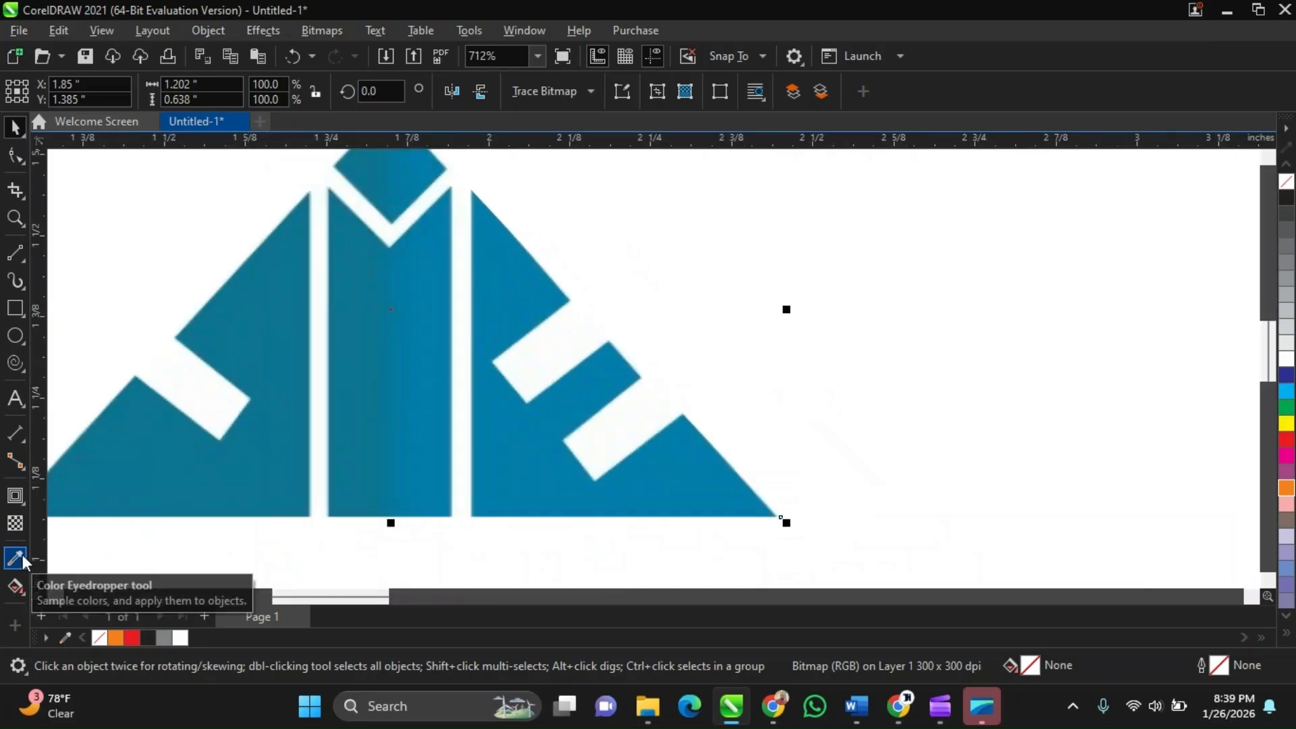
{"action": "scroll", "coordinate": [355, 381], "scroll_direction": "down", "scroll_amount": 2}
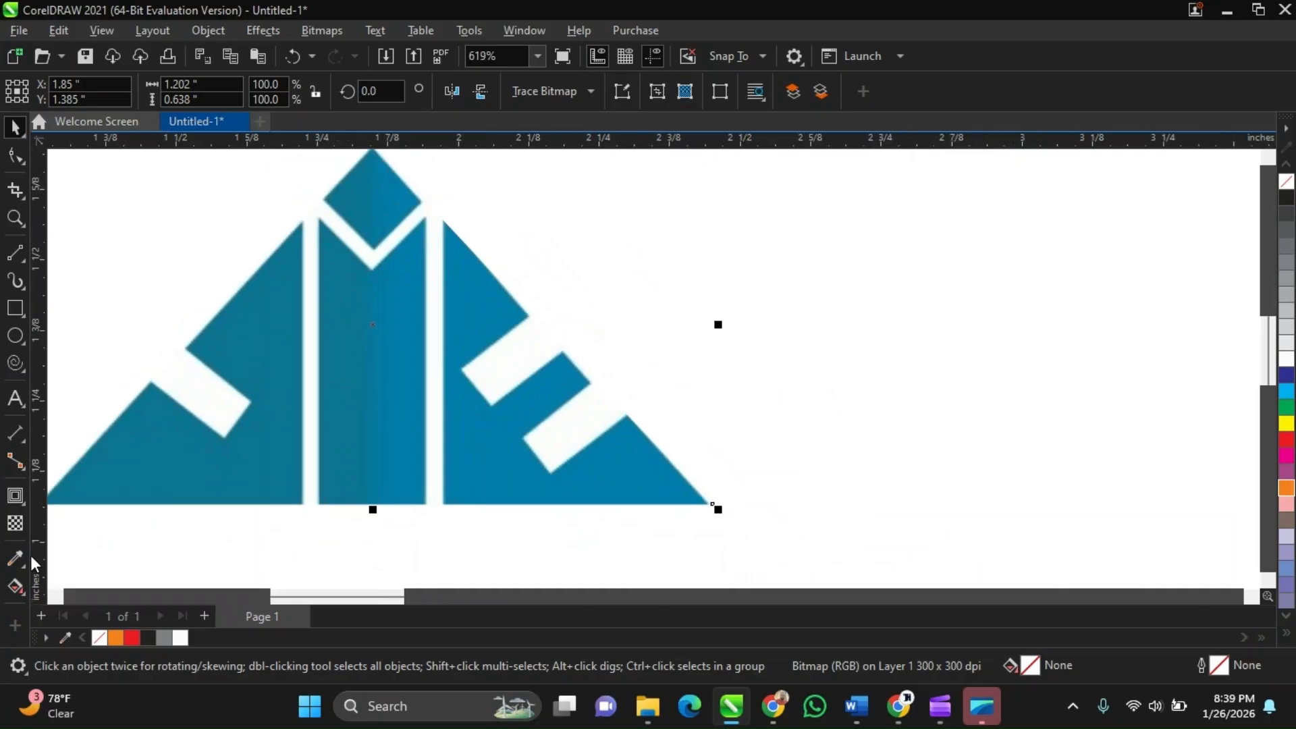
{"action": "scroll", "coordinate": [449, 400], "scroll_direction": "down", "scroll_amount": 1}
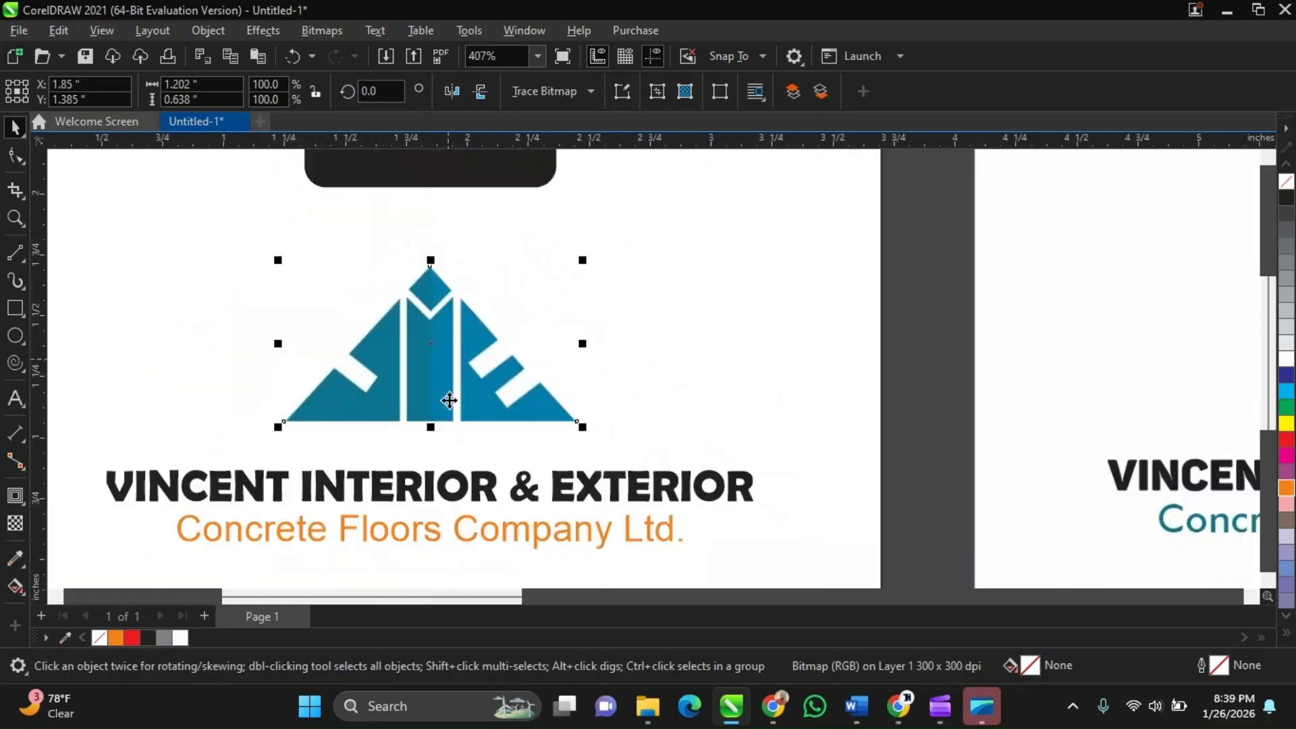
{"action": "scroll", "coordinate": [476, 405], "scroll_direction": "up", "scroll_amount": 1}
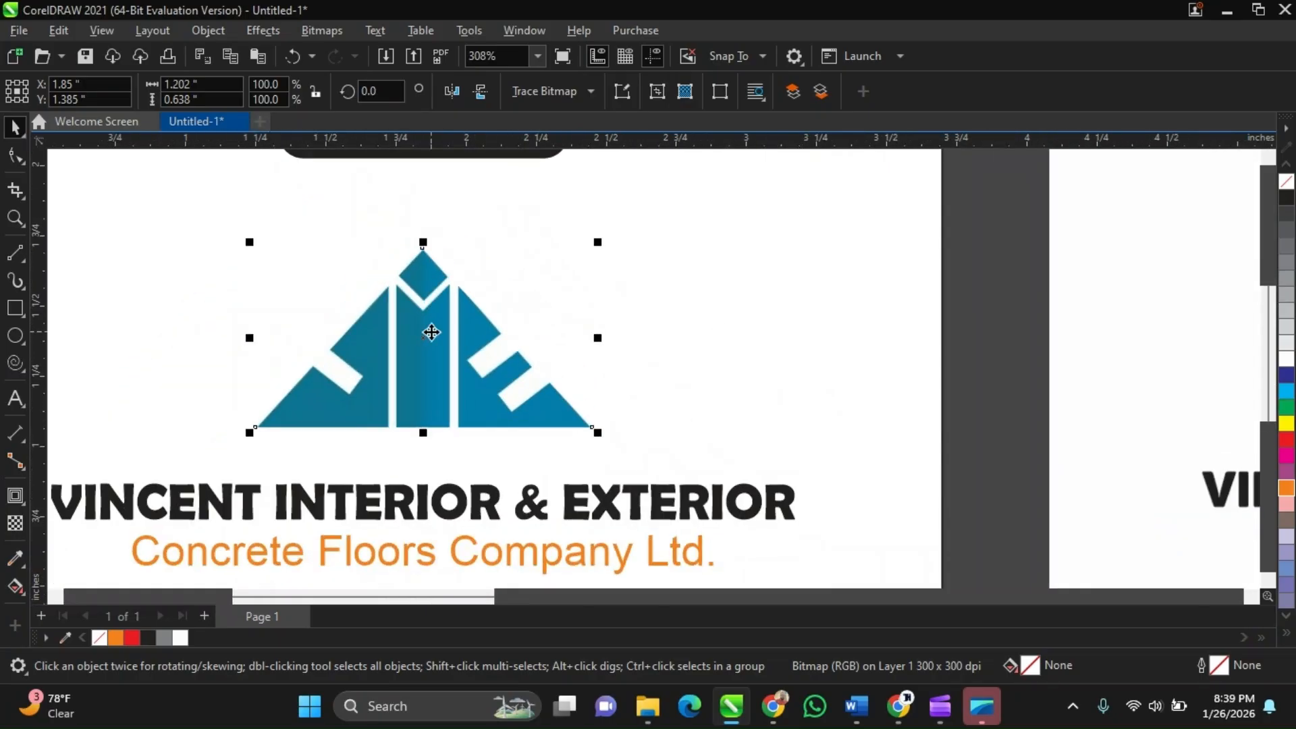
{"action": "scroll", "coordinate": [432, 332], "scroll_direction": "down", "scroll_amount": 1}
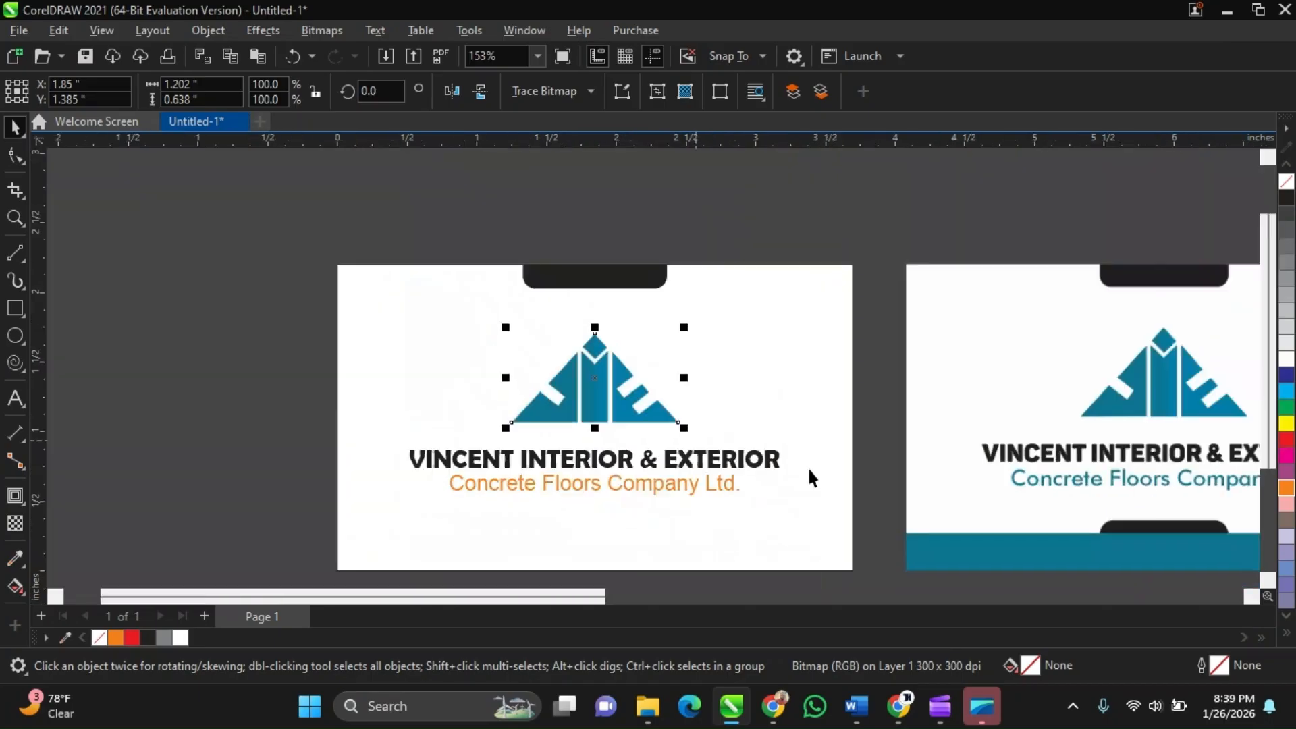
{"action": "scroll", "coordinate": [1148, 483], "scroll_direction": "up", "scroll_amount": 5}
{"action": "scroll", "coordinate": [1102, 496], "scroll_direction": "down", "scroll_amount": 1}
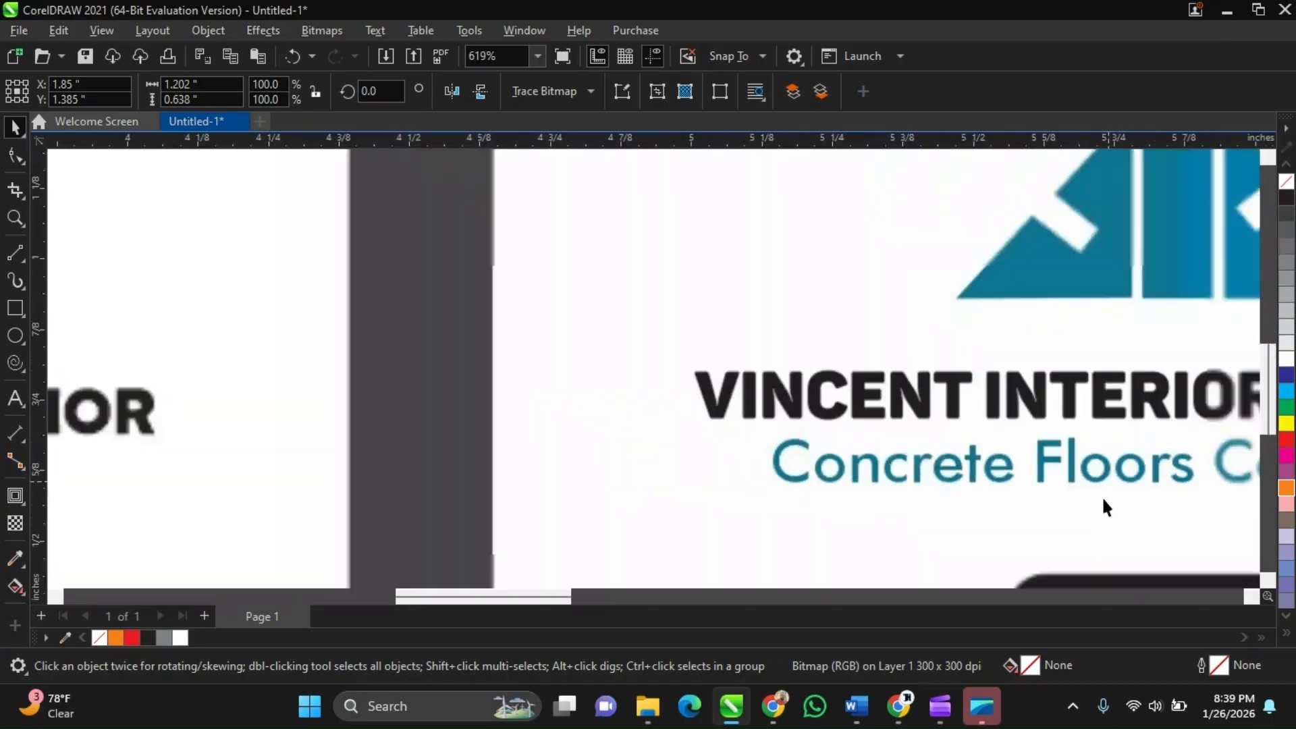
{"action": "scroll", "coordinate": [1101, 499], "scroll_direction": "down", "scroll_amount": 6}
{"action": "scroll", "coordinate": [467, 390], "scroll_direction": "up", "scroll_amount": 4}
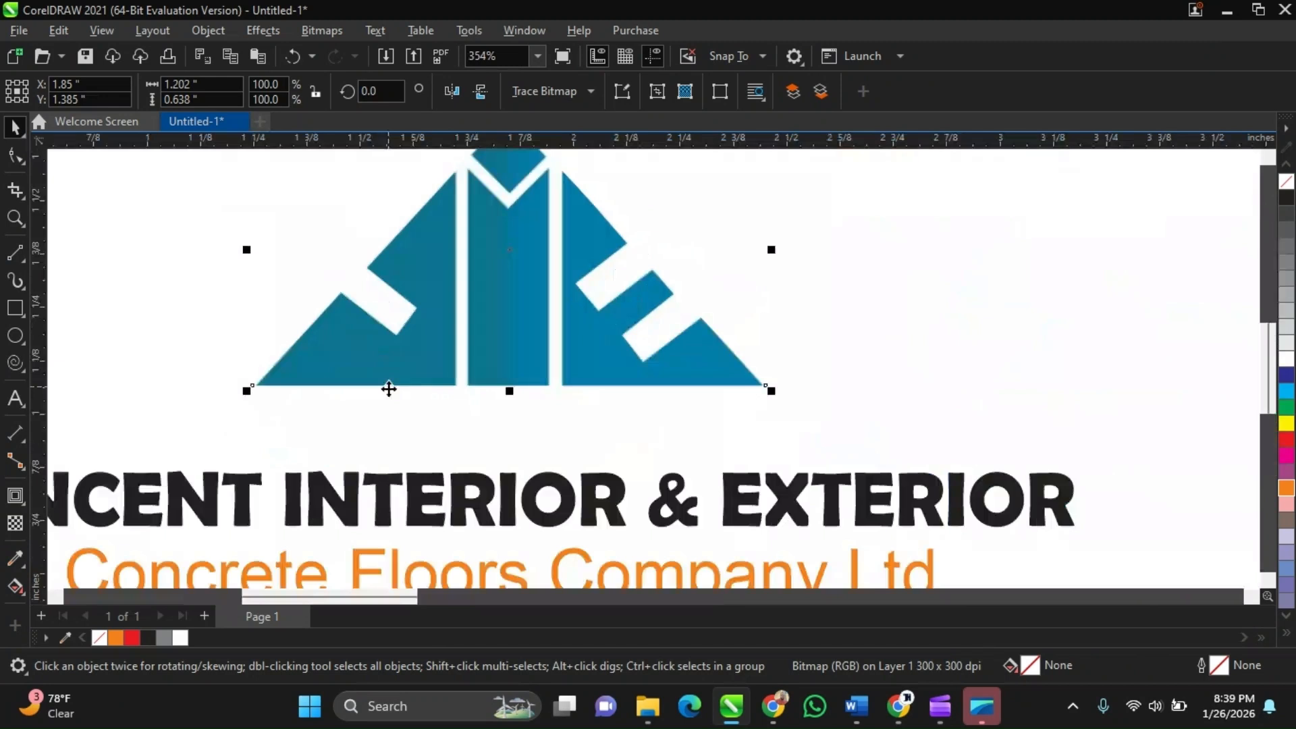
Sample the logo's blue with the Color Eyedropper tool and apply it to the tagline
{"action": "left_click", "coordinate": [14, 561]}
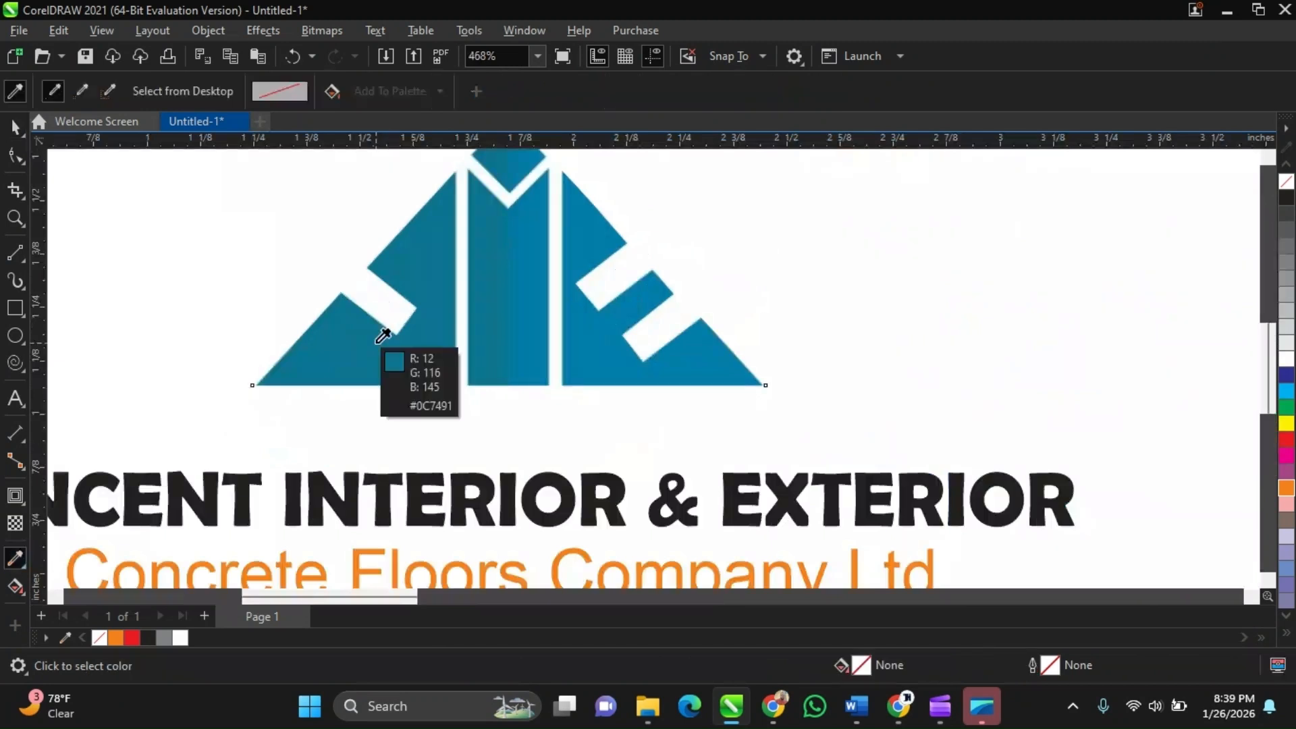
{"action": "left_click", "coordinate": [383, 336]}
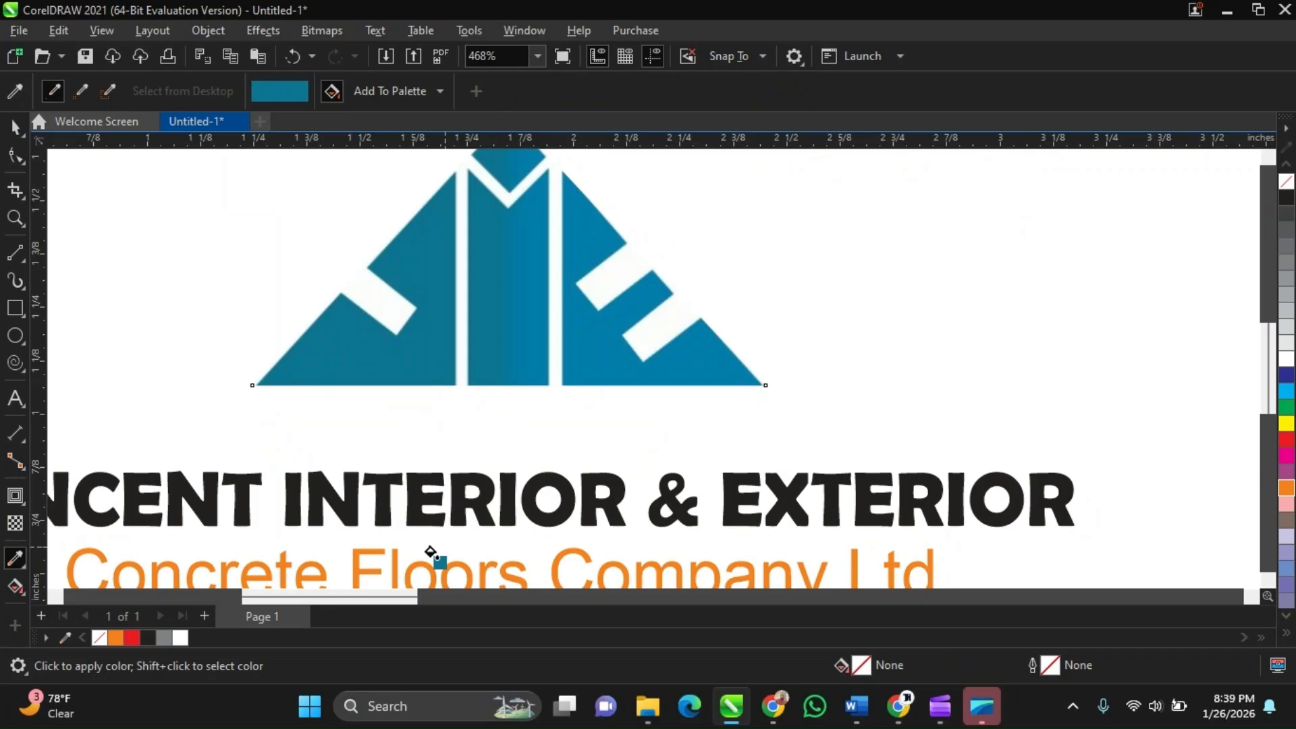
{"action": "left_click", "coordinate": [359, 552]}
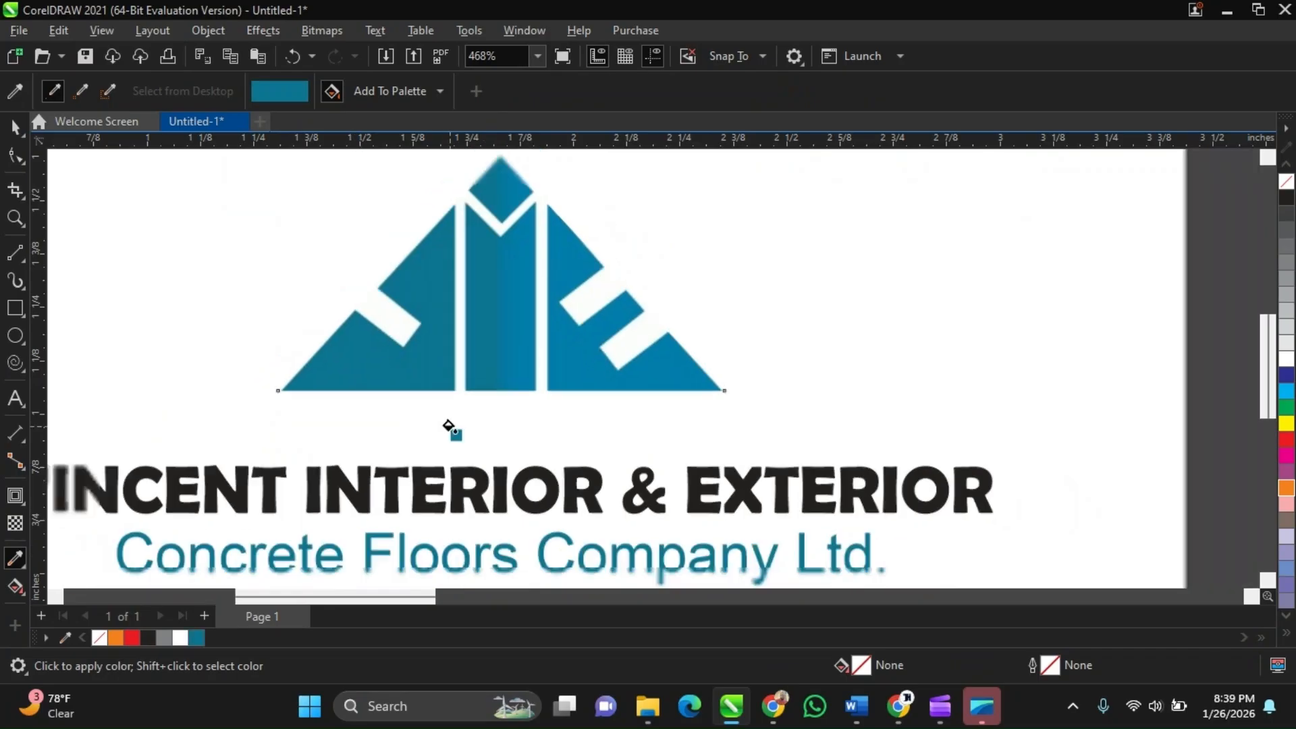
{"action": "scroll", "coordinate": [449, 426], "scroll_direction": "down", "scroll_amount": 2}
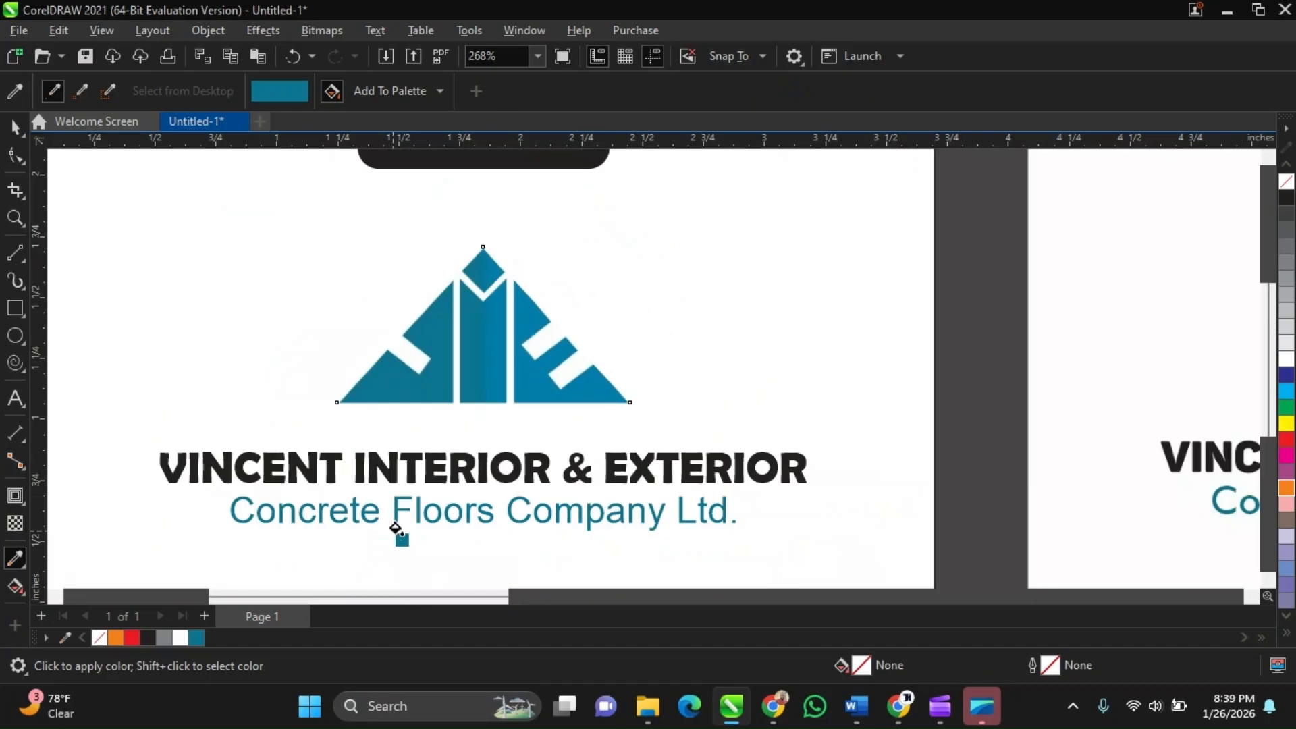
{"action": "scroll", "coordinate": [395, 527], "scroll_direction": "down", "scroll_amount": 2}
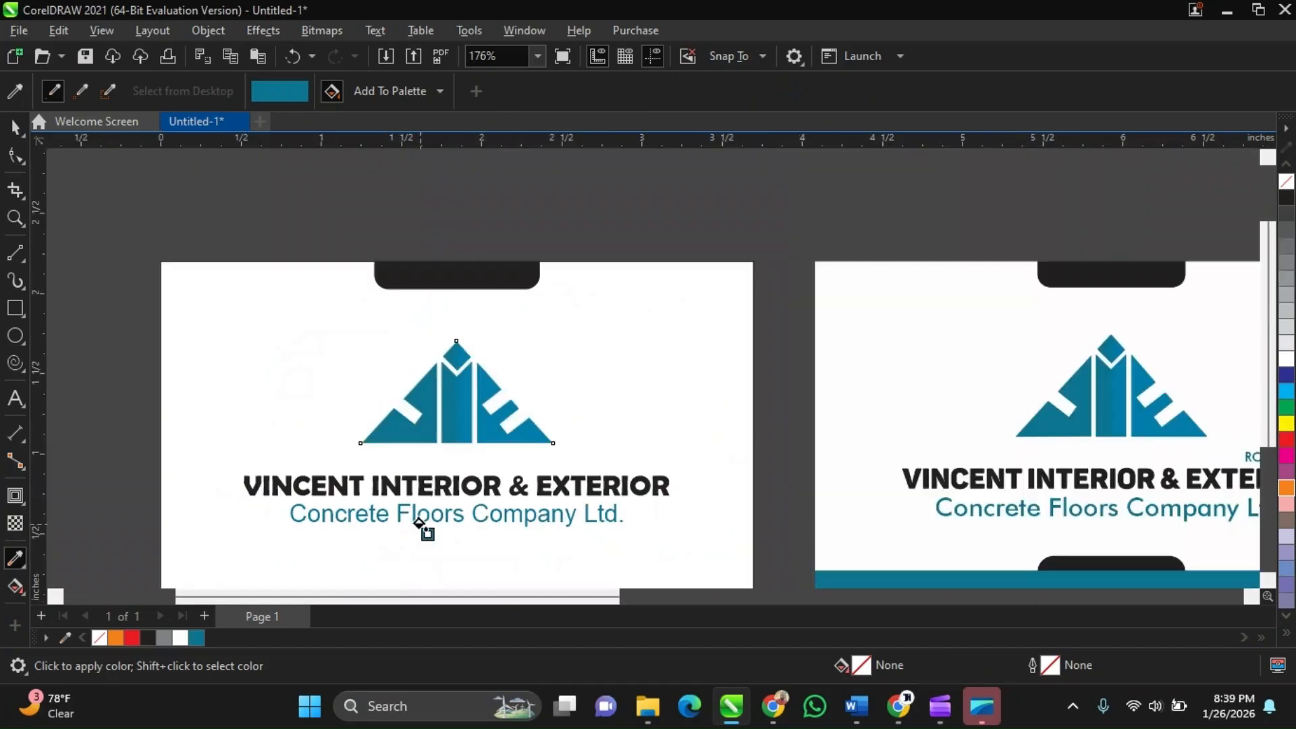
{"action": "scroll", "coordinate": [418, 522], "scroll_direction": "up", "scroll_amount": 1}
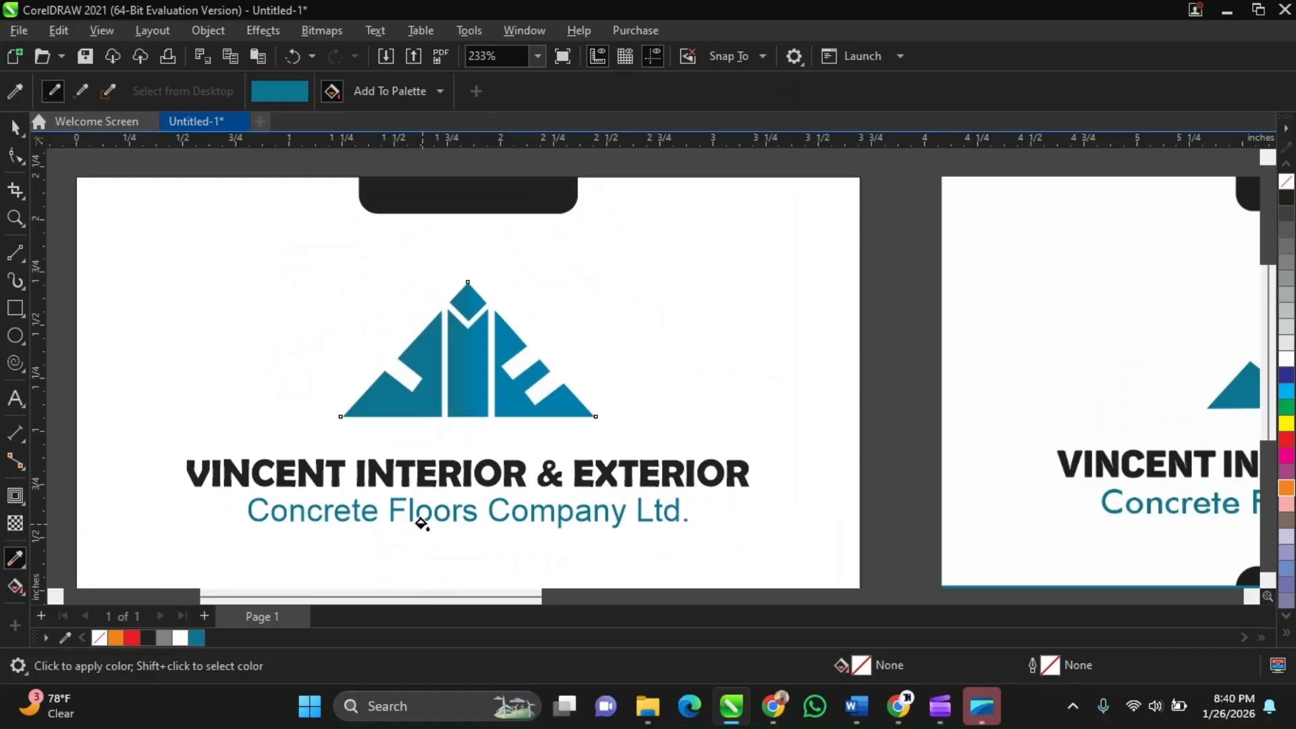
Leave the eyedropper and undo the blue fill applied to the tagline
{"action": "key", "text": "space"}
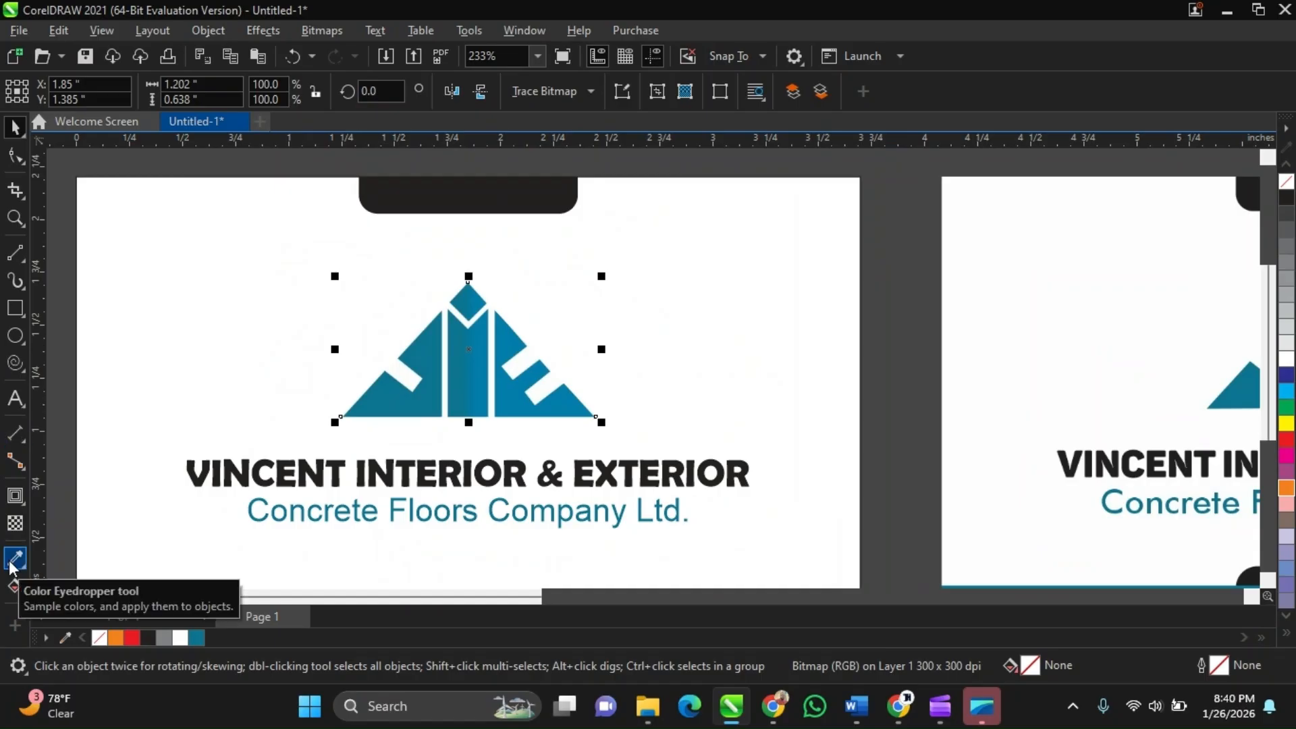
{"action": "scroll", "coordinate": [511, 457], "scroll_direction": "up", "scroll_amount": 1}
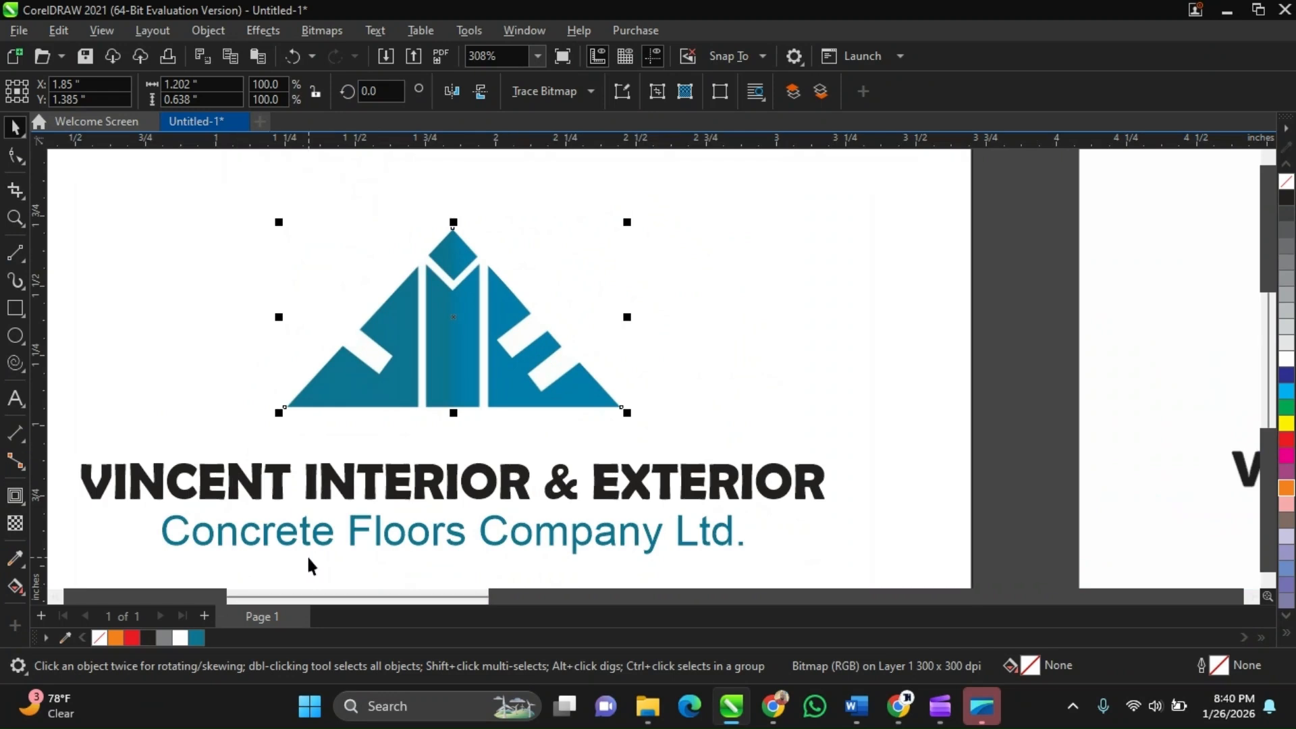
{"action": "key", "text": "ctrl+z"}
{"action": "scroll", "coordinate": [473, 340], "scroll_direction": "down", "scroll_amount": 1}
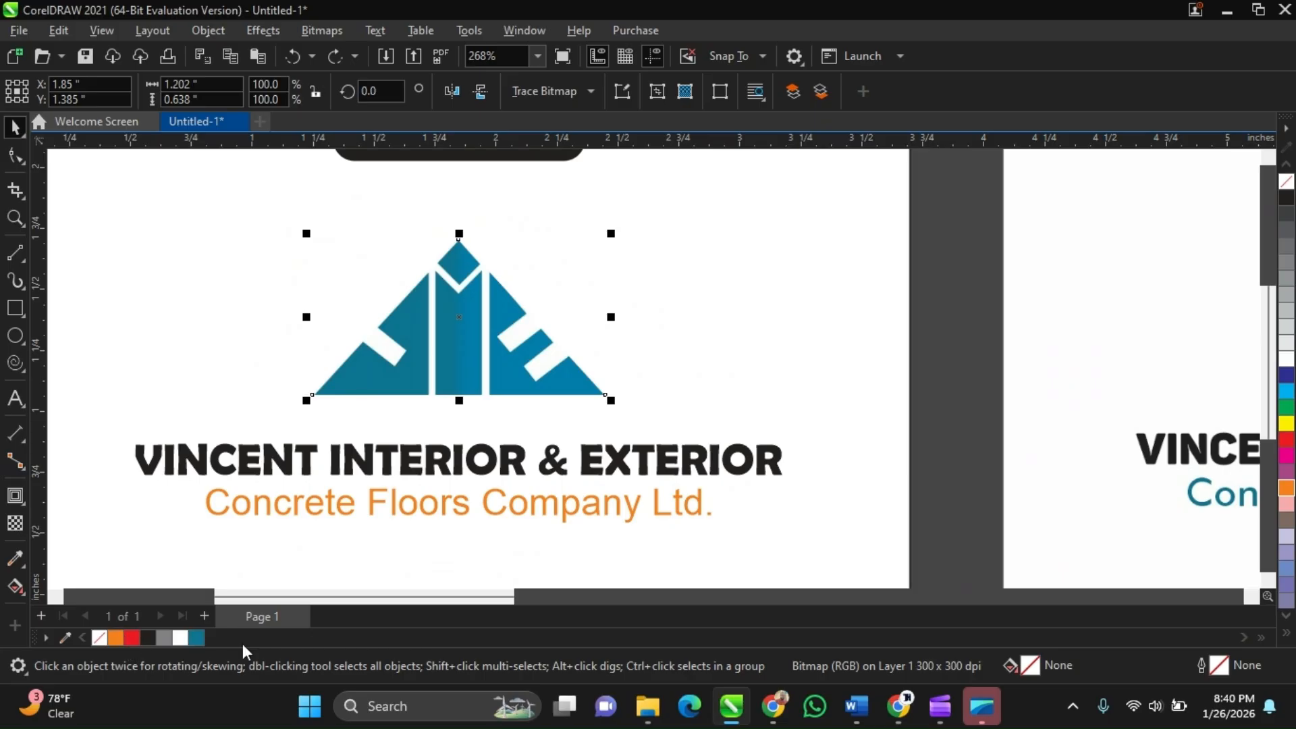
Sample two blues from the logo into the document color palette
{"action": "left_click", "coordinate": [68, 637]}
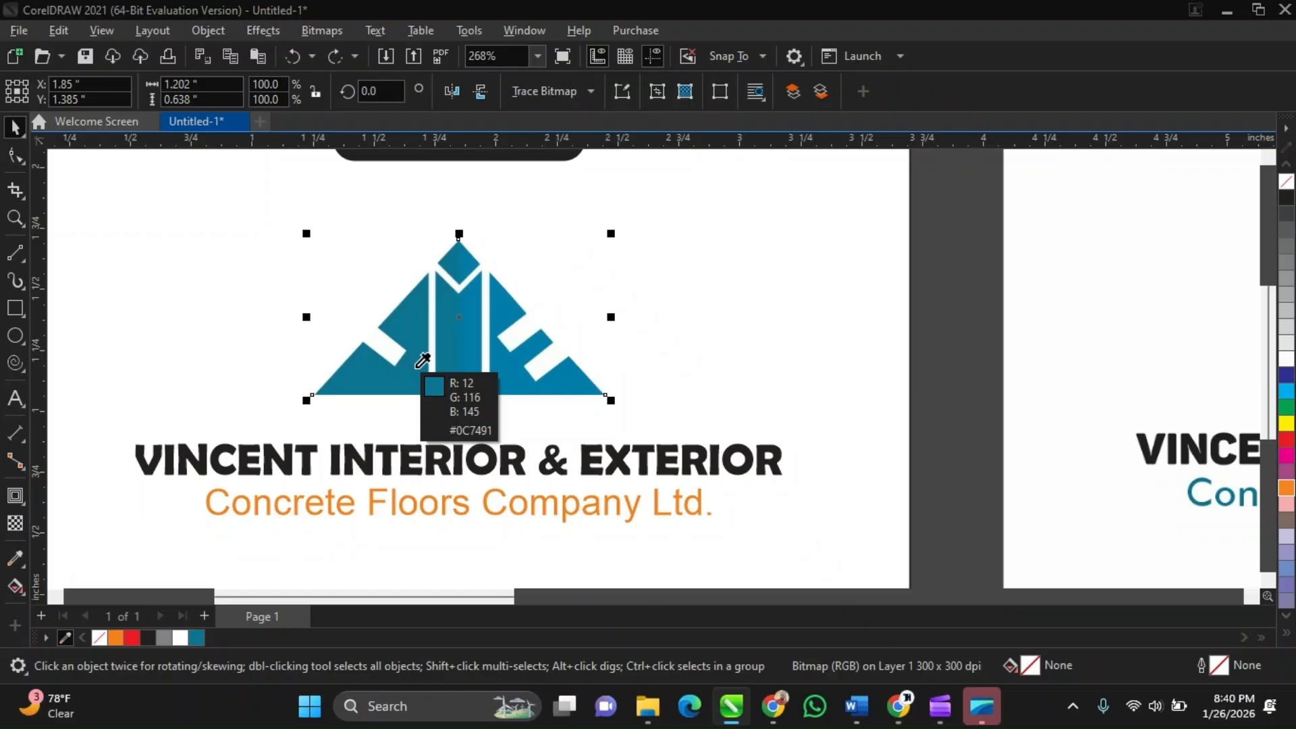
{"action": "left_click", "coordinate": [417, 368]}
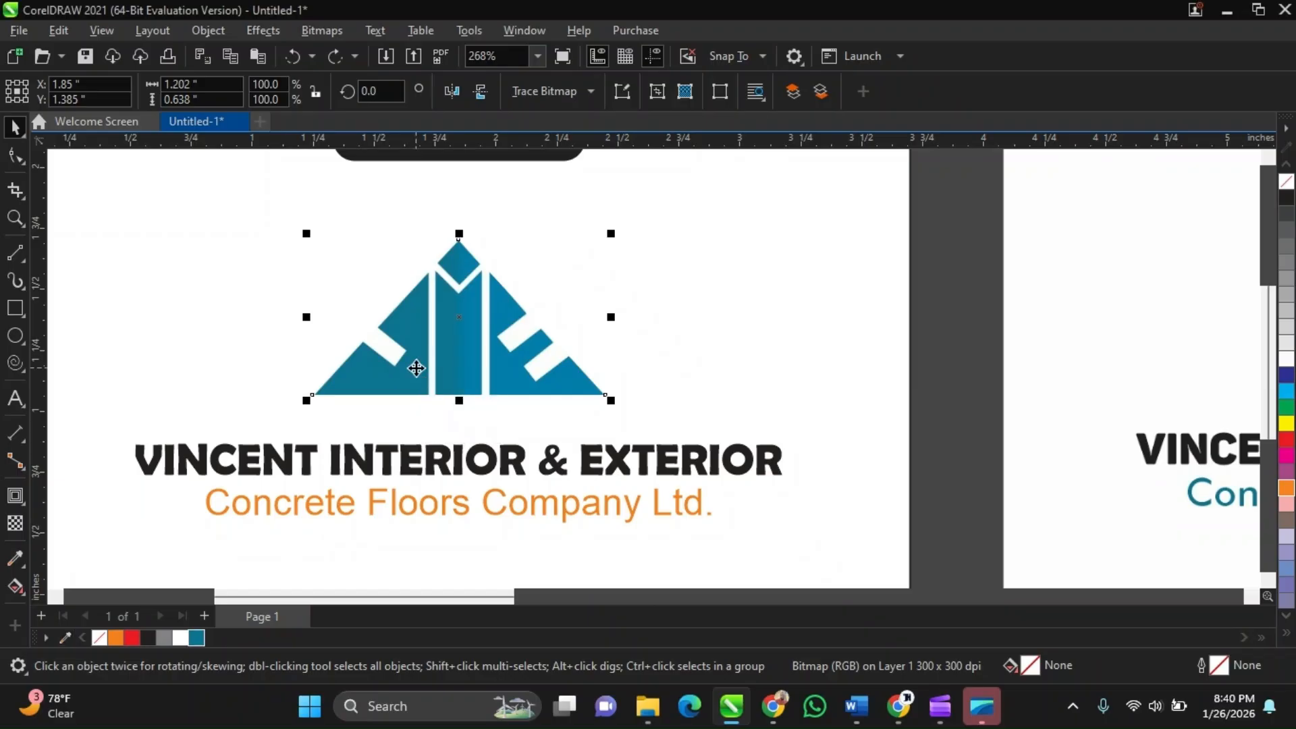
{"action": "left_click", "coordinate": [70, 640]}
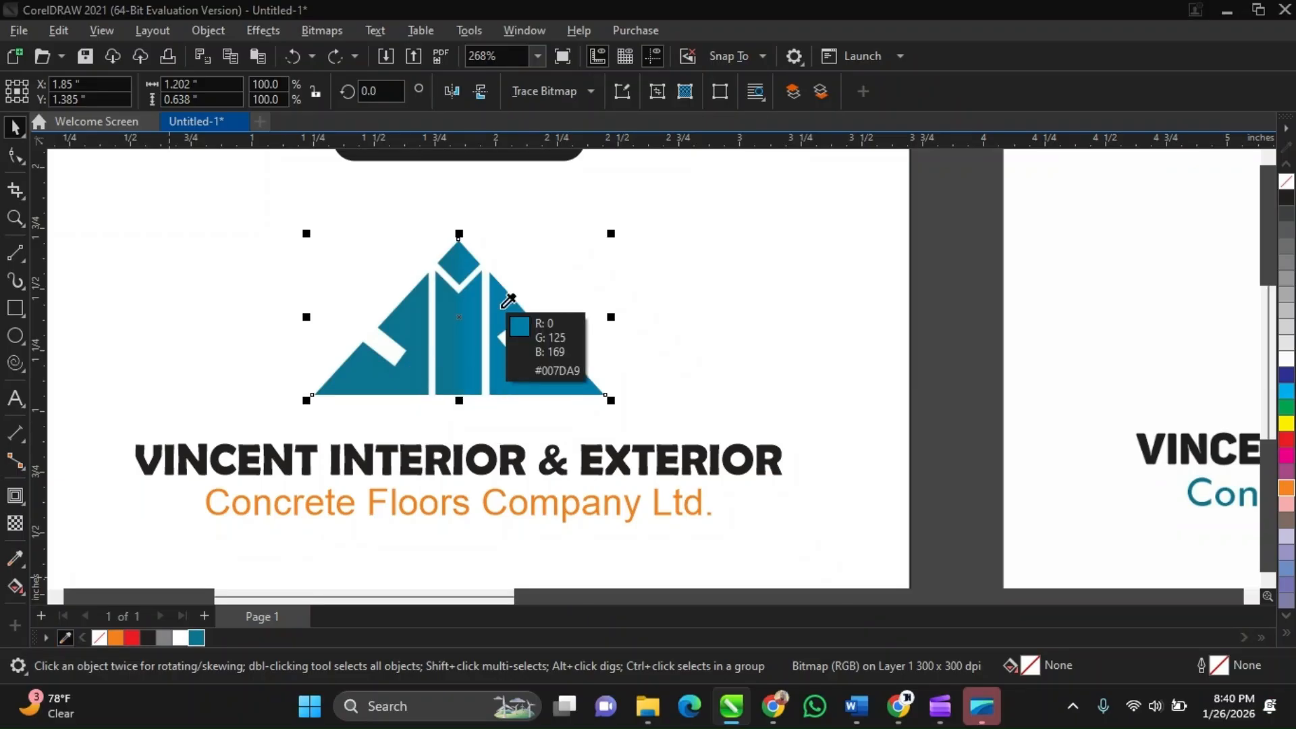
{"action": "left_click", "coordinate": [502, 307]}
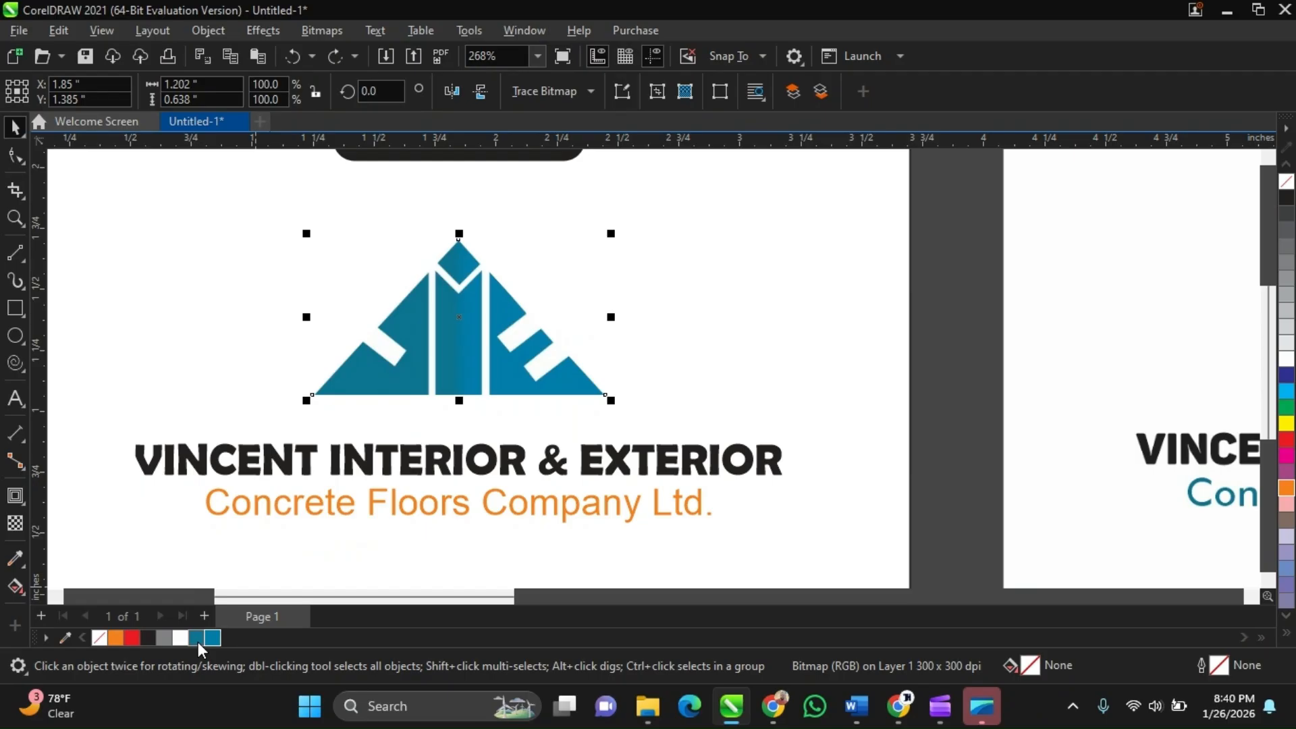
{"action": "scroll", "coordinate": [400, 426], "scroll_direction": "down", "scroll_amount": 2}
{"action": "scroll", "coordinate": [404, 475], "scroll_direction": "up", "scroll_amount": 2}
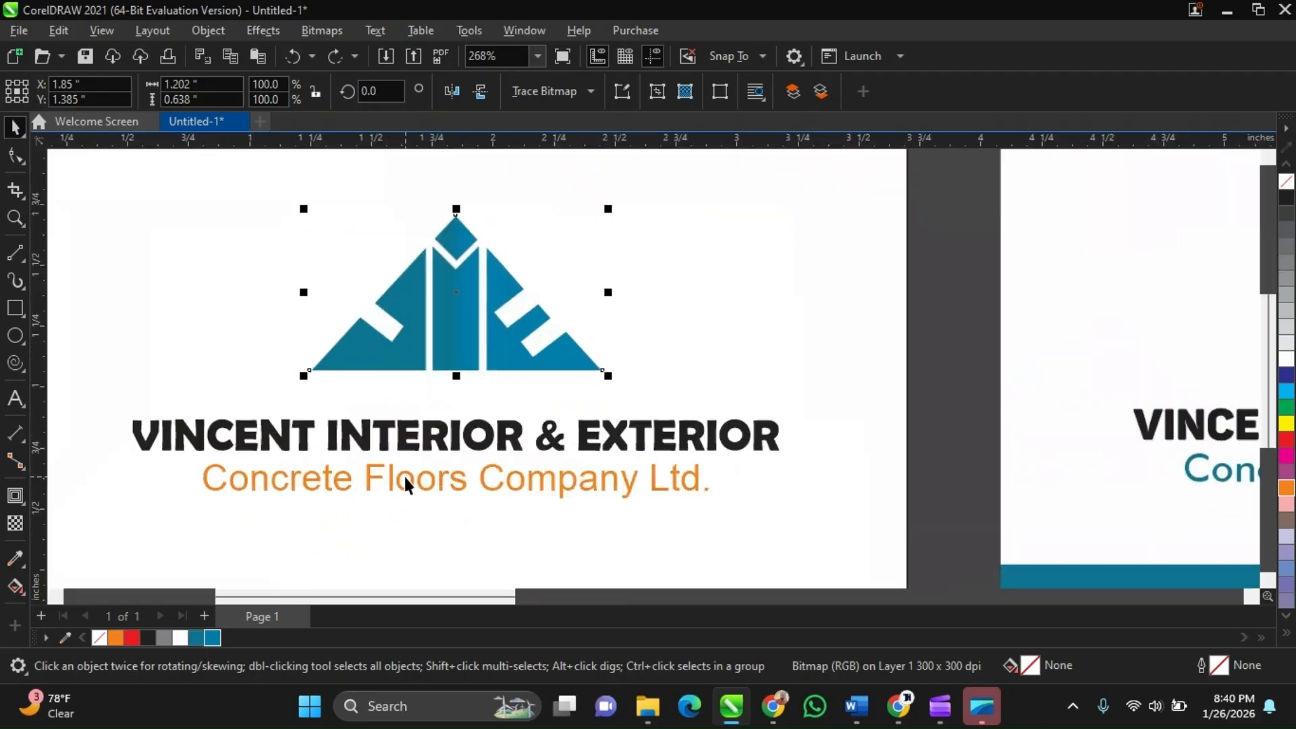
Fill the tagline with the palette blue R12 G116 B145 (#0C7491) and zoom out to compare cards
{"action": "left_click", "coordinate": [403, 474]}
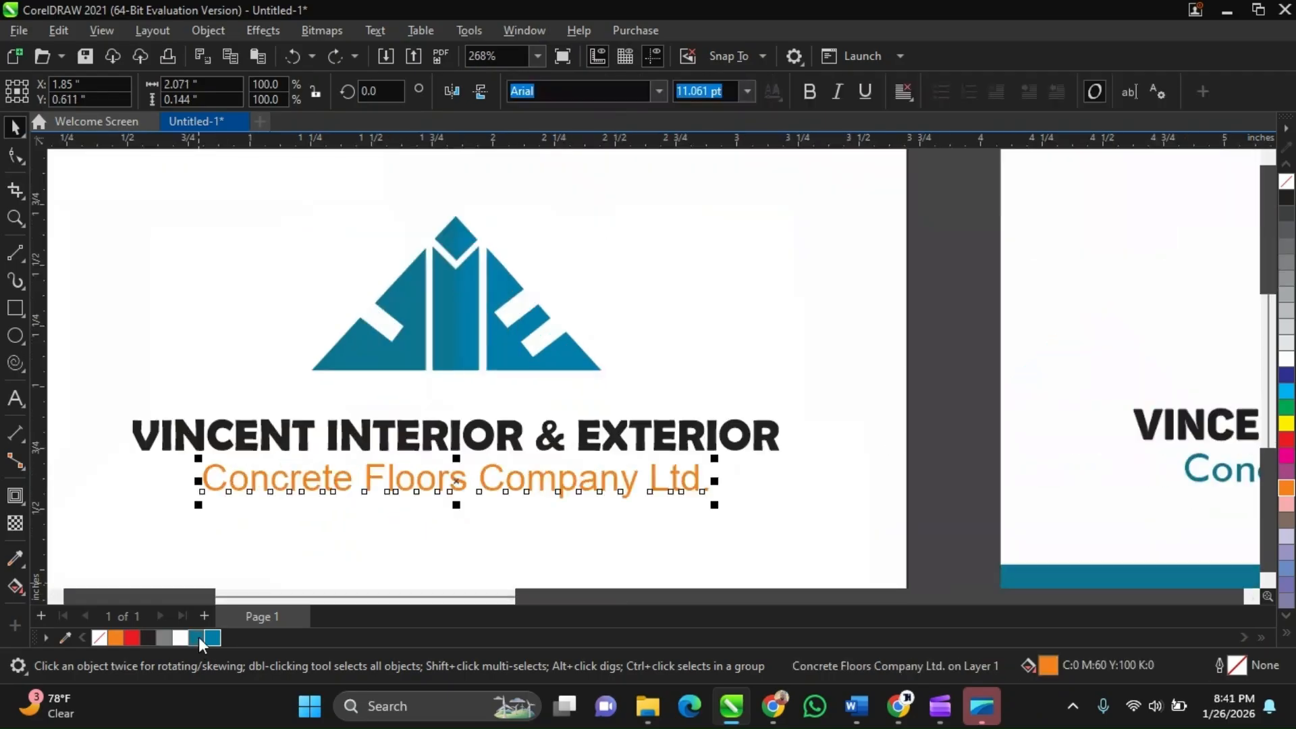
{"action": "left_click", "coordinate": [198, 637]}
{"action": "scroll", "coordinate": [465, 405], "scroll_direction": "down", "scroll_amount": 2}
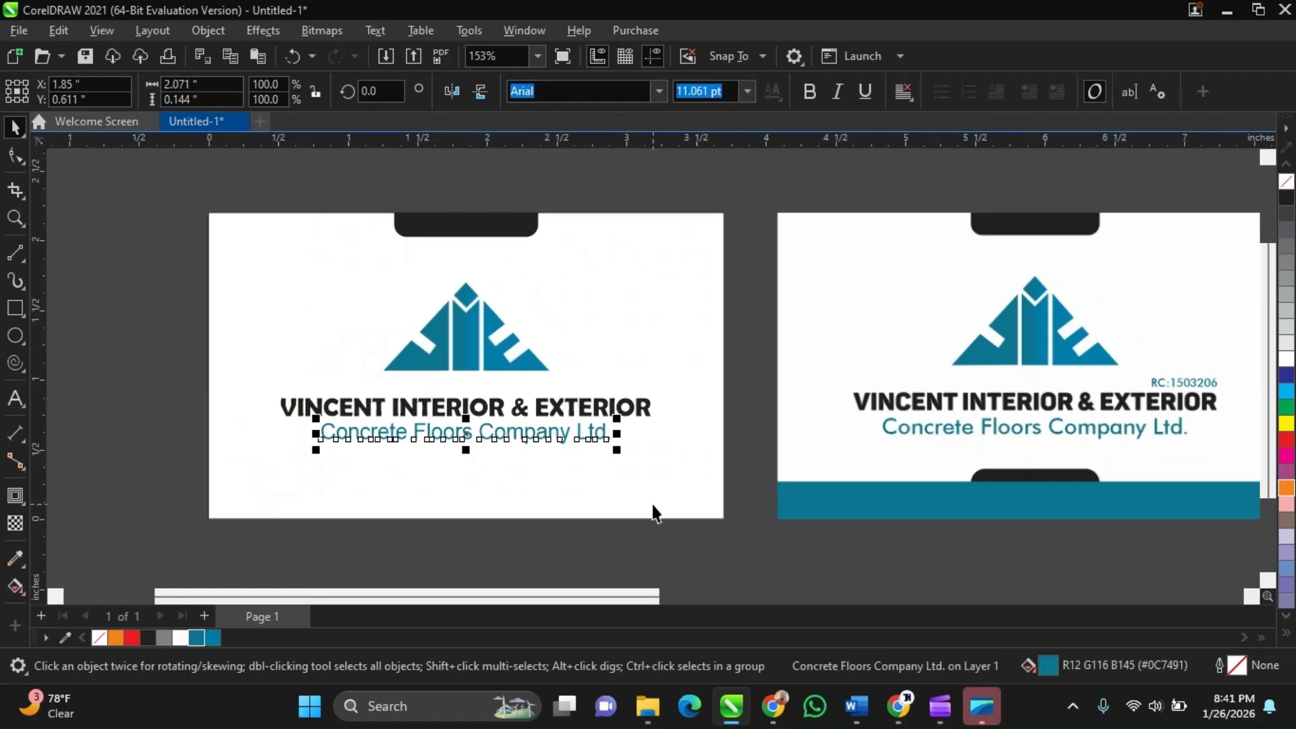
Add a text line reading 'RC:' followed by the company registration number above the company name
{"action": "left_click", "coordinate": [611, 548]}
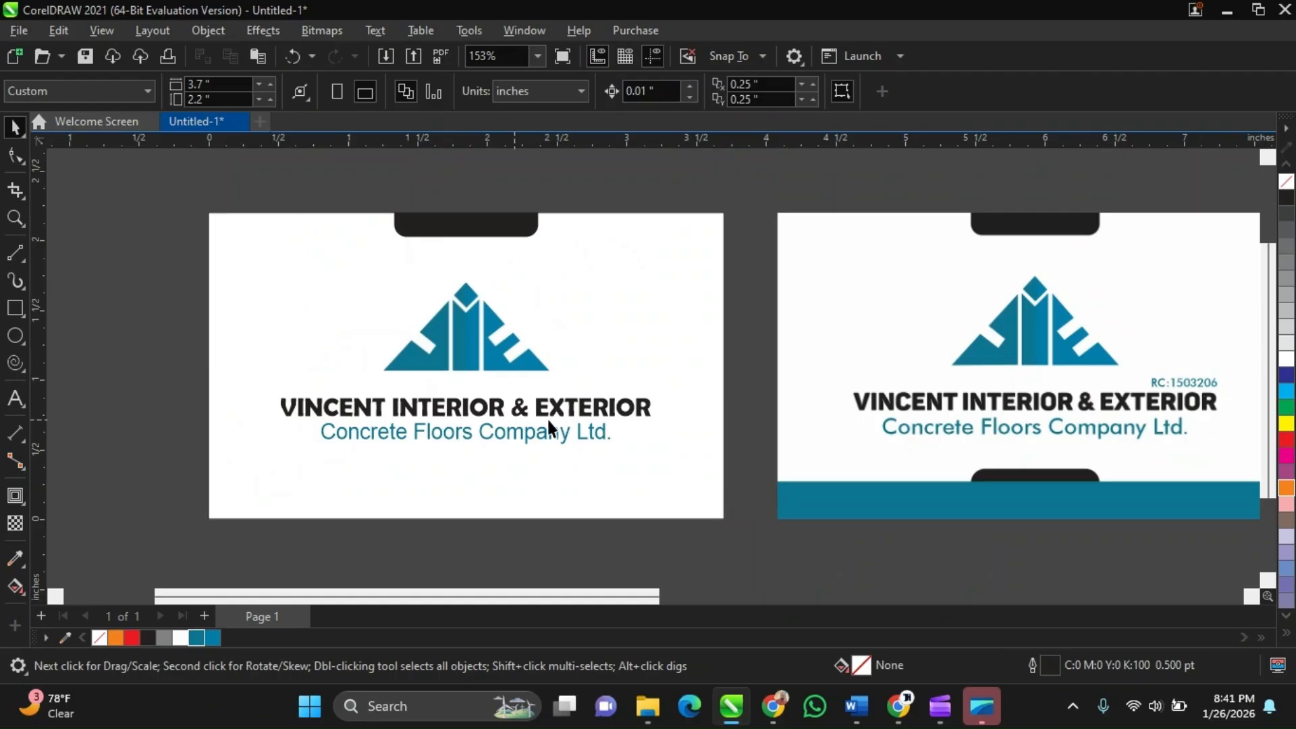
{"action": "scroll", "coordinate": [547, 417], "scroll_direction": "up", "scroll_amount": 1}
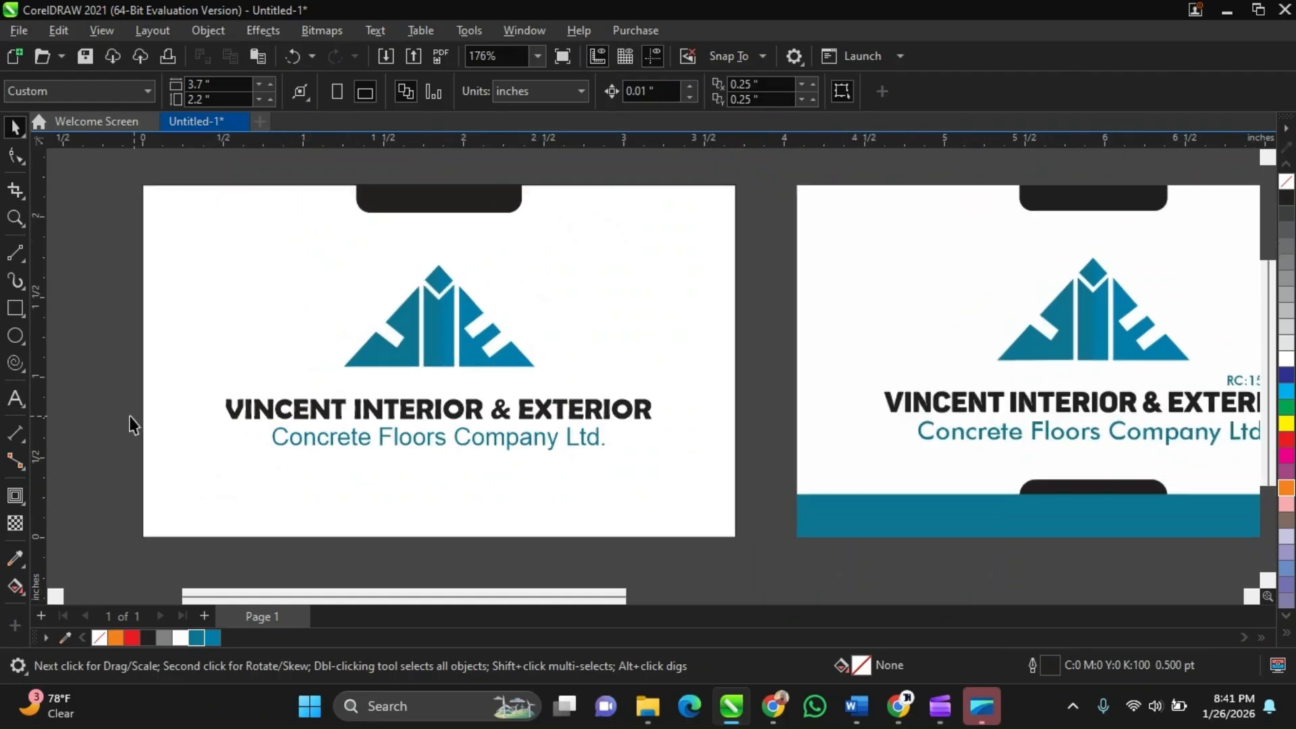
{"action": "left_click", "coordinate": [15, 405]}
{"action": "left_click", "coordinate": [547, 386]}
{"action": "scroll", "coordinate": [540, 405], "scroll_direction": "down", "scroll_amount": 2}
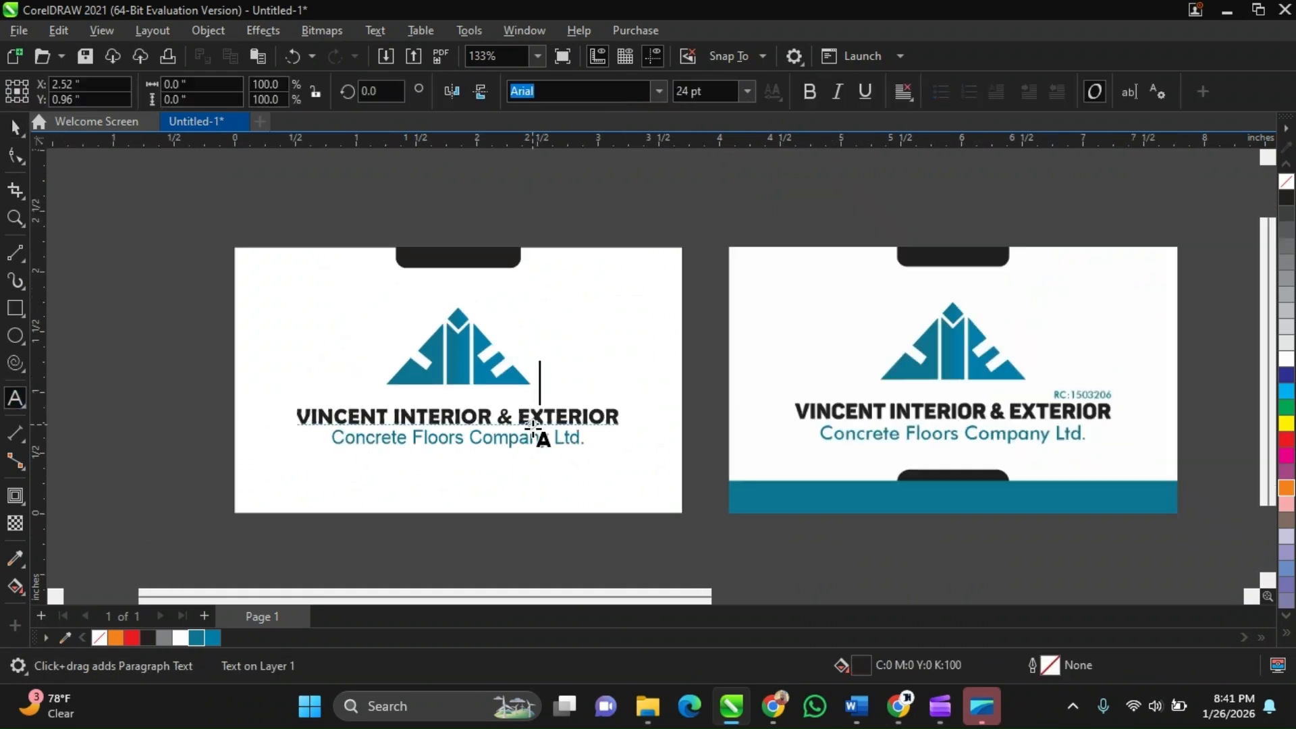
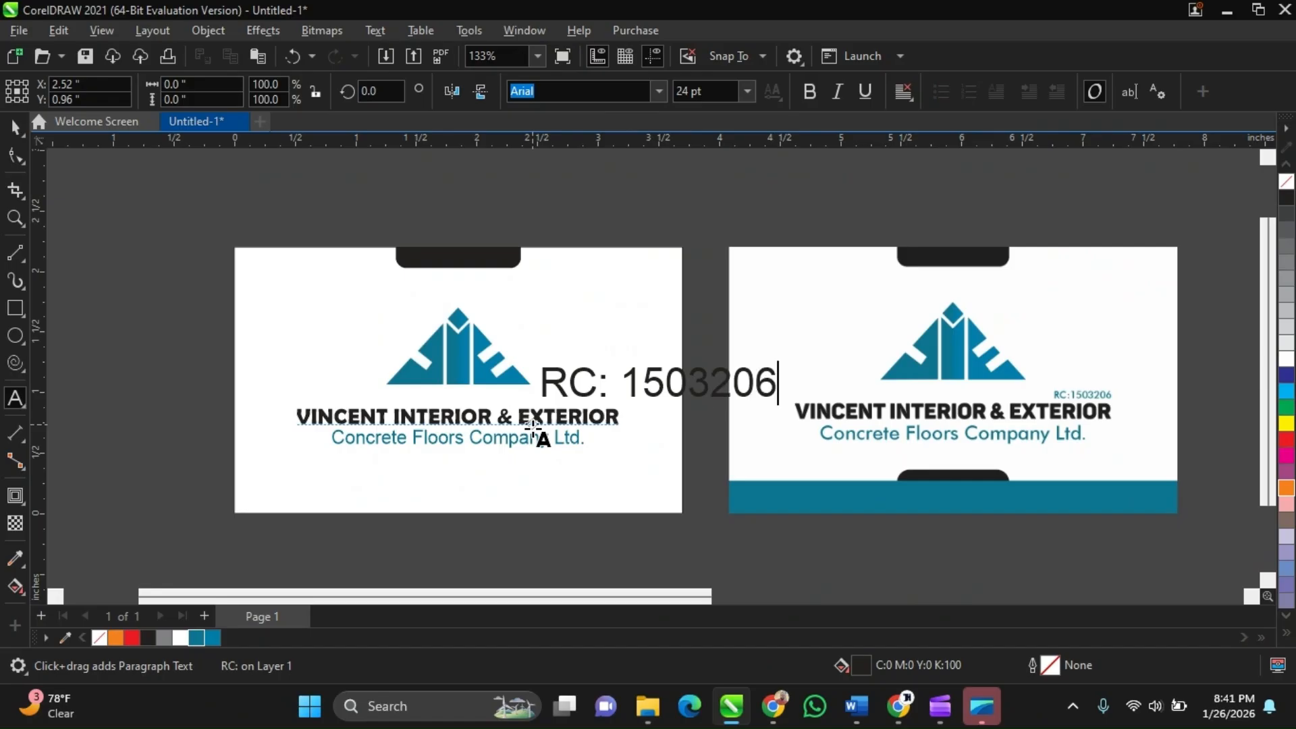
{"action": "key", "text": "ctrl+space"}
{"action": "scroll", "coordinate": [790, 366], "scroll_direction": "up", "scroll_amount": 2}
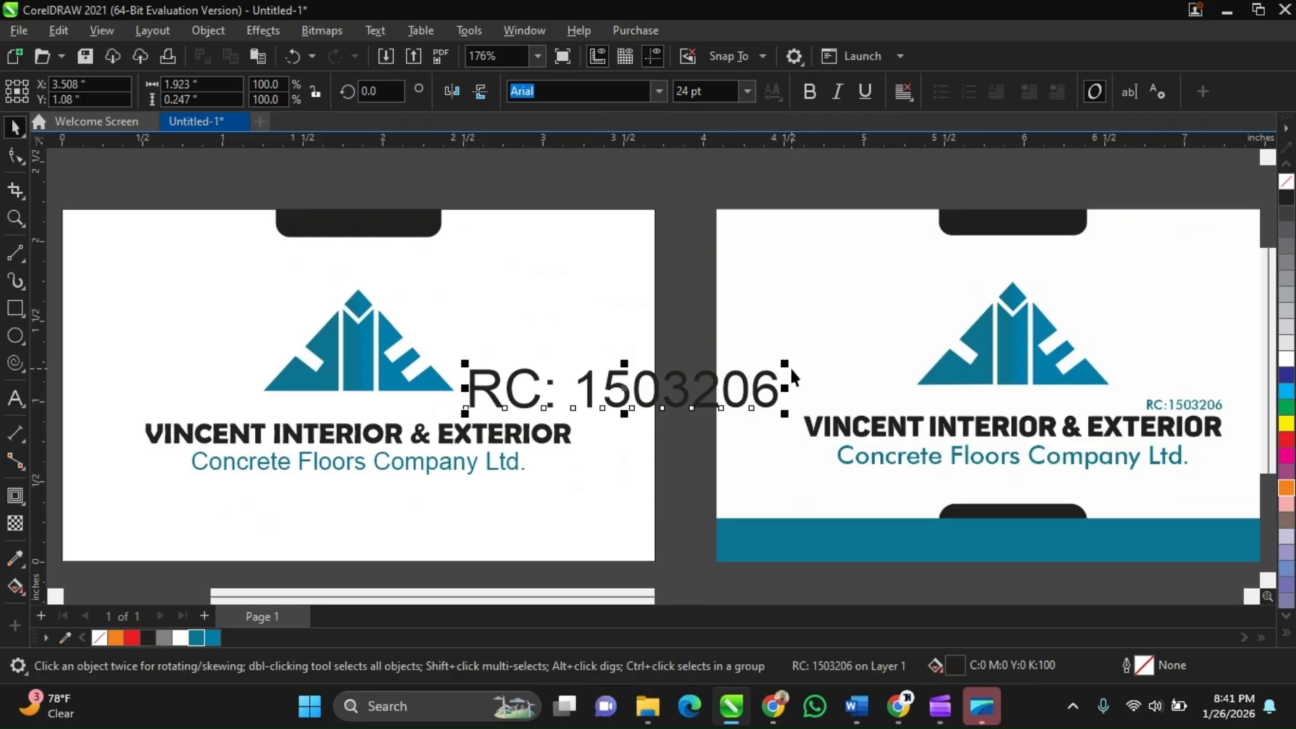
Scale the RC text down and move it above the right end of the company name
{"action": "left_click_drag", "start_coordinate": [785, 362], "coordinate": [566, 375]}
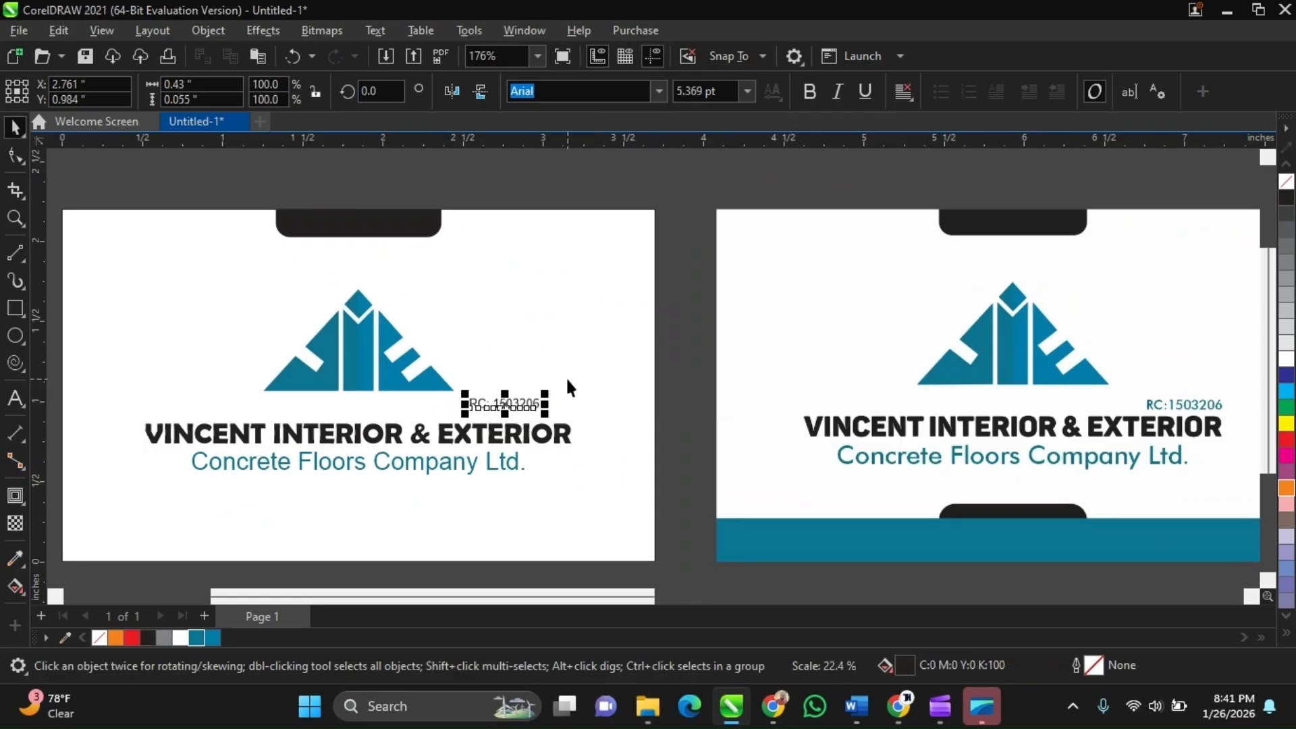
{"action": "scroll", "coordinate": [502, 413], "scroll_direction": "up", "scroll_amount": 1}
{"action": "scroll", "coordinate": [502, 413], "scroll_direction": "down", "scroll_amount": 1}
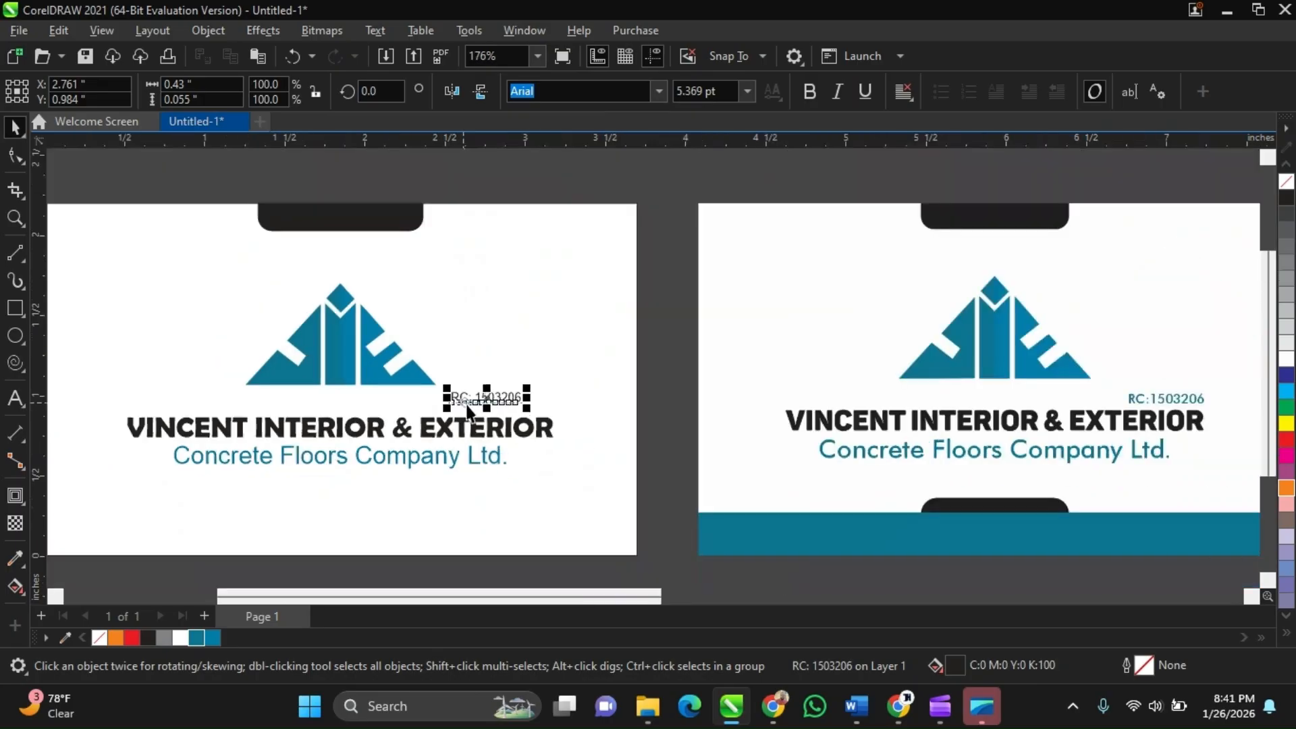
{"action": "left_click_drag", "start_coordinate": [470, 409], "coordinate": [501, 410]}
{"action": "scroll", "coordinate": [500, 410], "scroll_direction": "up", "scroll_amount": 1}
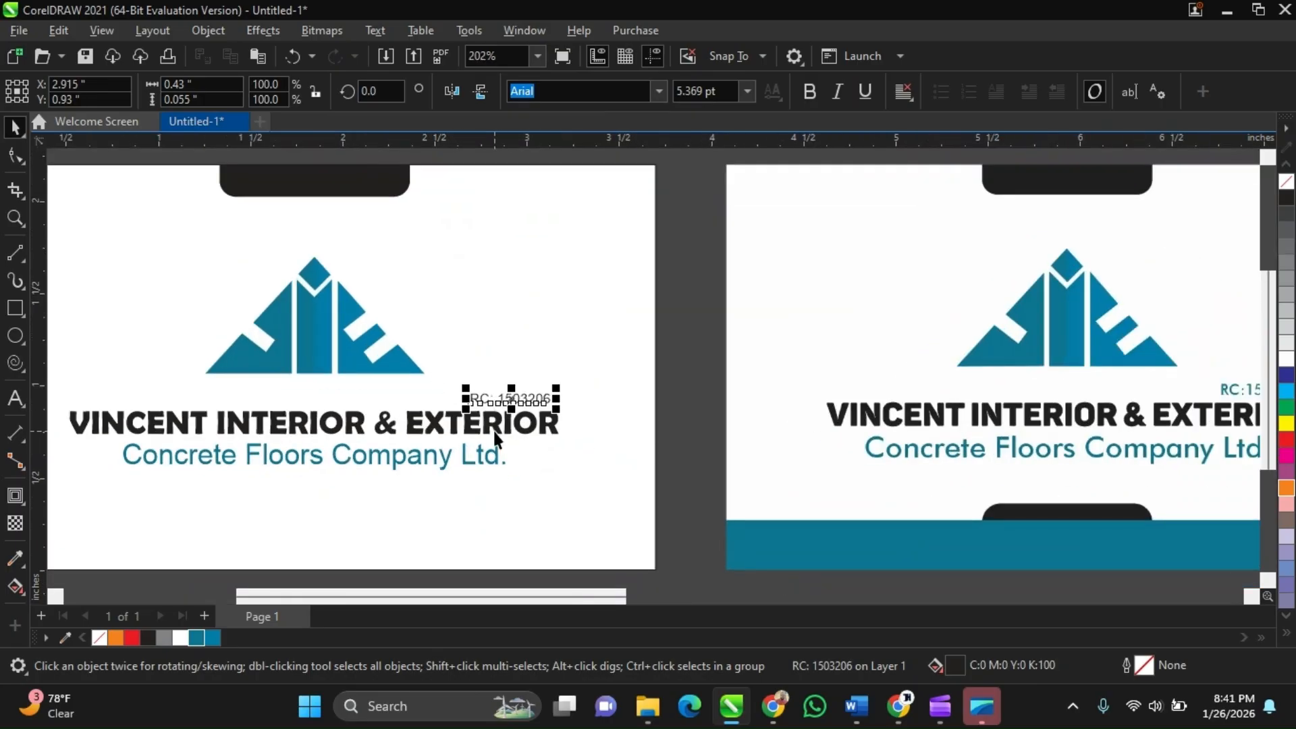
{"action": "left_click", "coordinate": [496, 428], "text": "shift"}
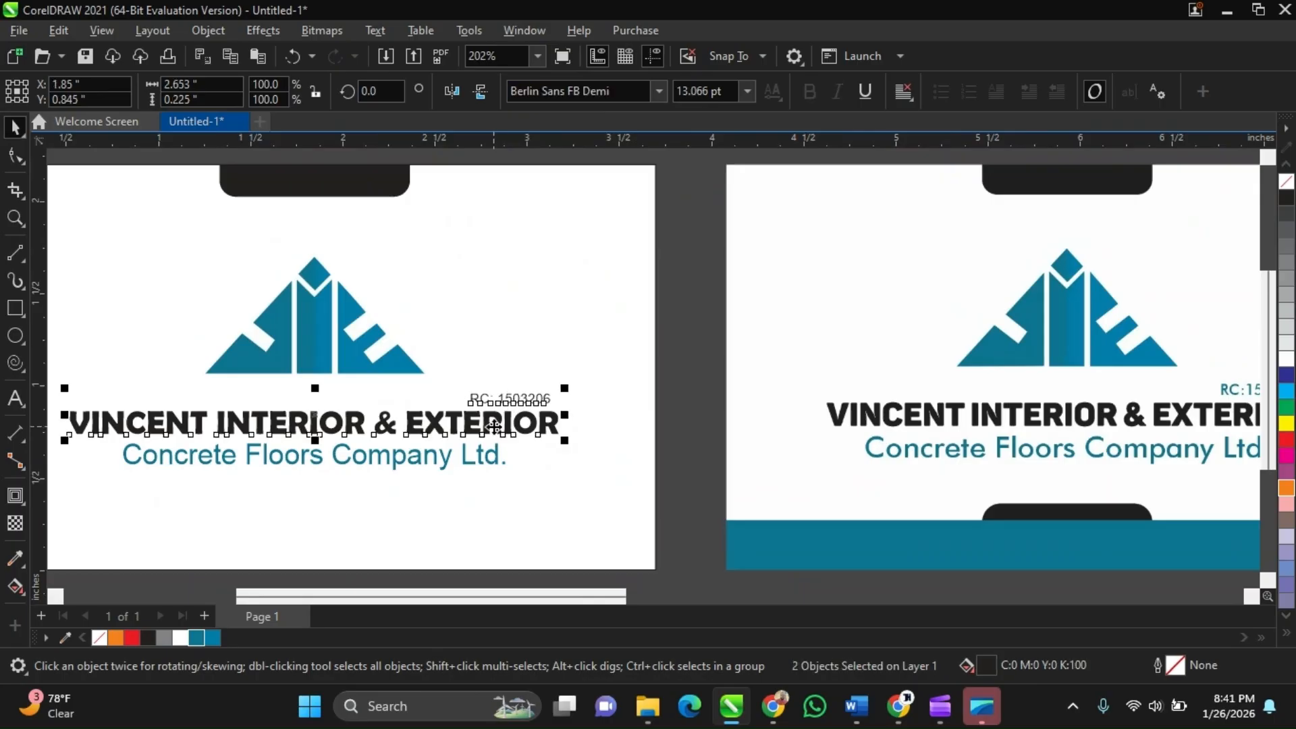
{"action": "scroll", "coordinate": [494, 427], "scroll_direction": "down", "scroll_amount": 1}
{"action": "left_click", "coordinate": [651, 407]}
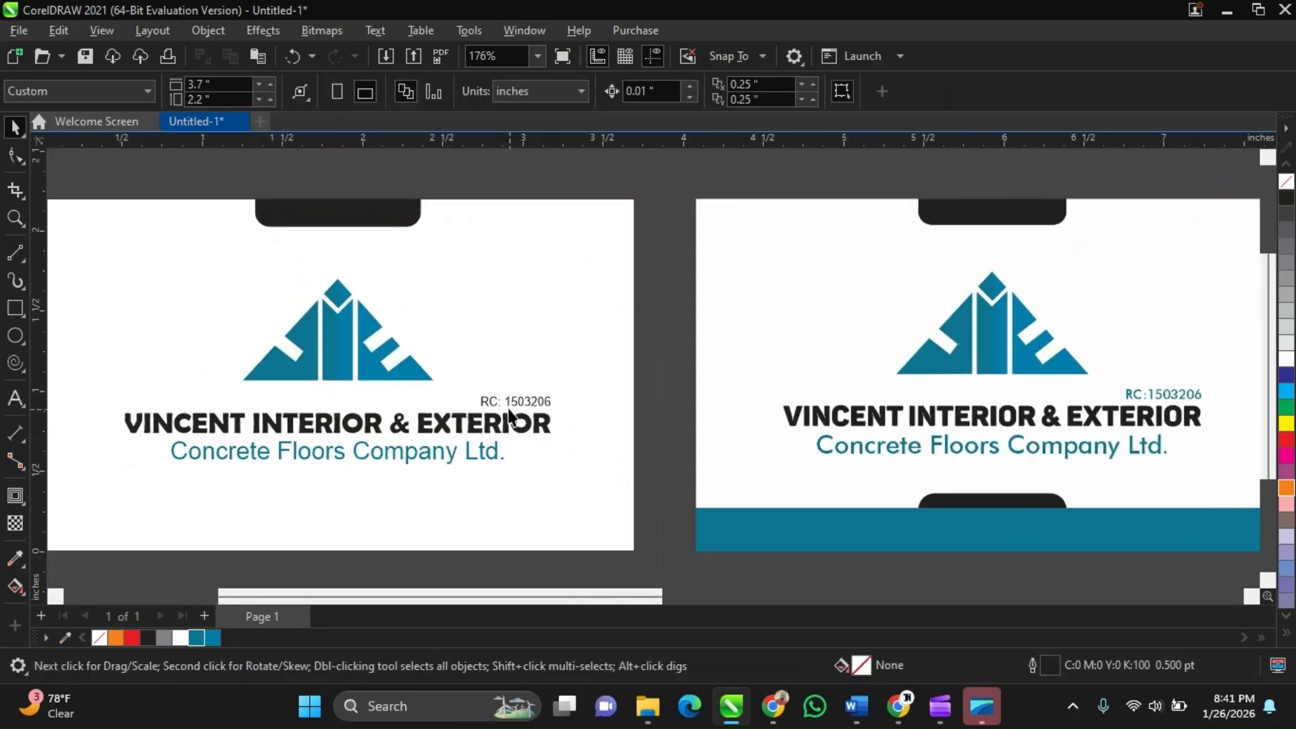
Slightly enlarge the RC text and fill it with the palette blue R12 G116 B145
{"action": "scroll", "coordinate": [511, 417], "scroll_direction": "up", "scroll_amount": 1}
{"action": "scroll", "coordinate": [511, 416], "scroll_direction": "down", "scroll_amount": 1}
{"action": "left_click", "coordinate": [494, 405]}
{"action": "scroll", "coordinate": [494, 406], "scroll_direction": "up", "scroll_amount": 2}
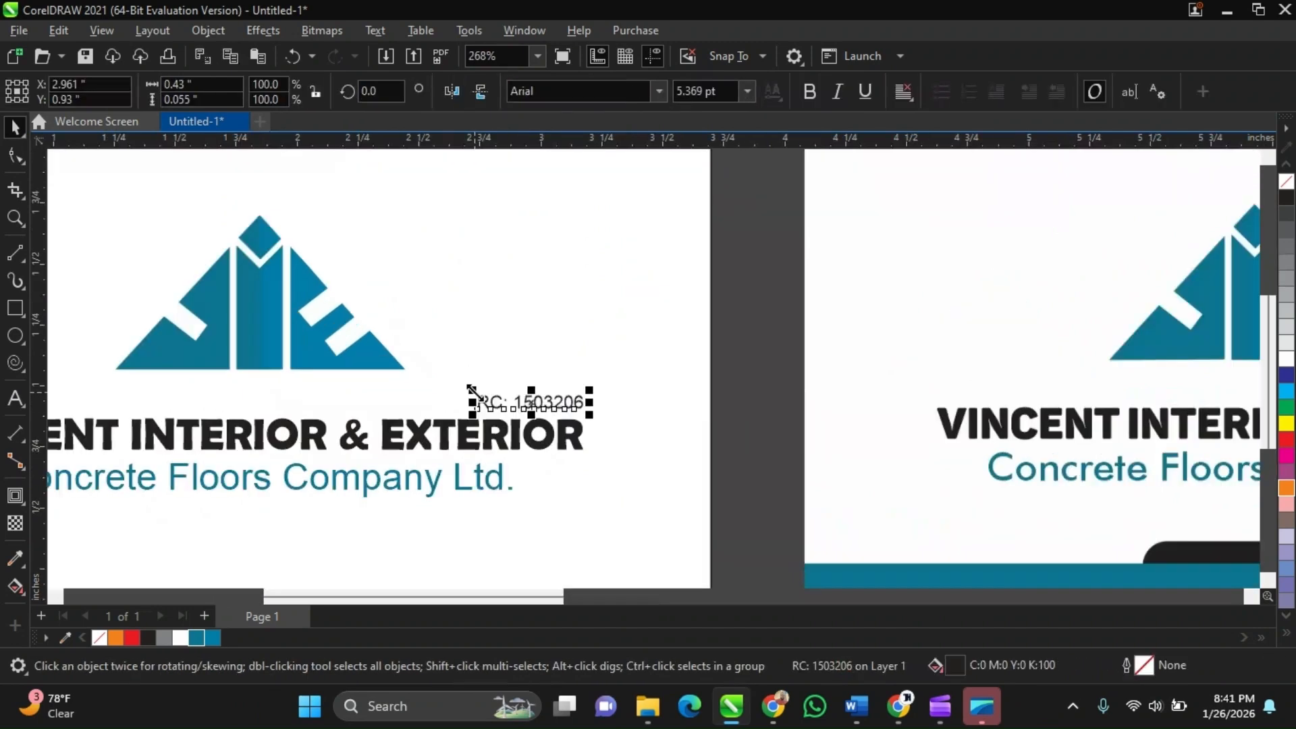
{"action": "left_click_drag", "start_coordinate": [470, 390], "coordinate": [477, 377]}
{"action": "scroll", "coordinate": [478, 376], "scroll_direction": "down", "scroll_amount": 1}
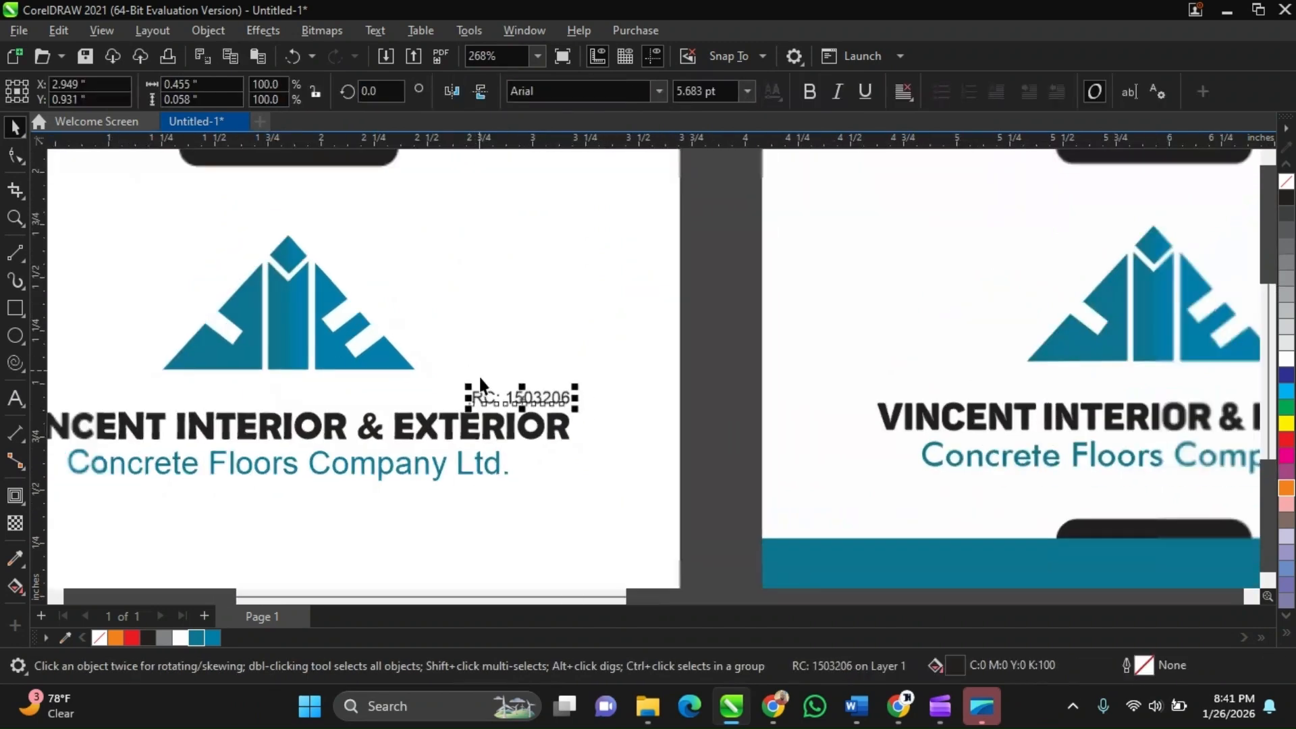
{"action": "scroll", "coordinate": [479, 375], "scroll_direction": "down", "scroll_amount": 2}
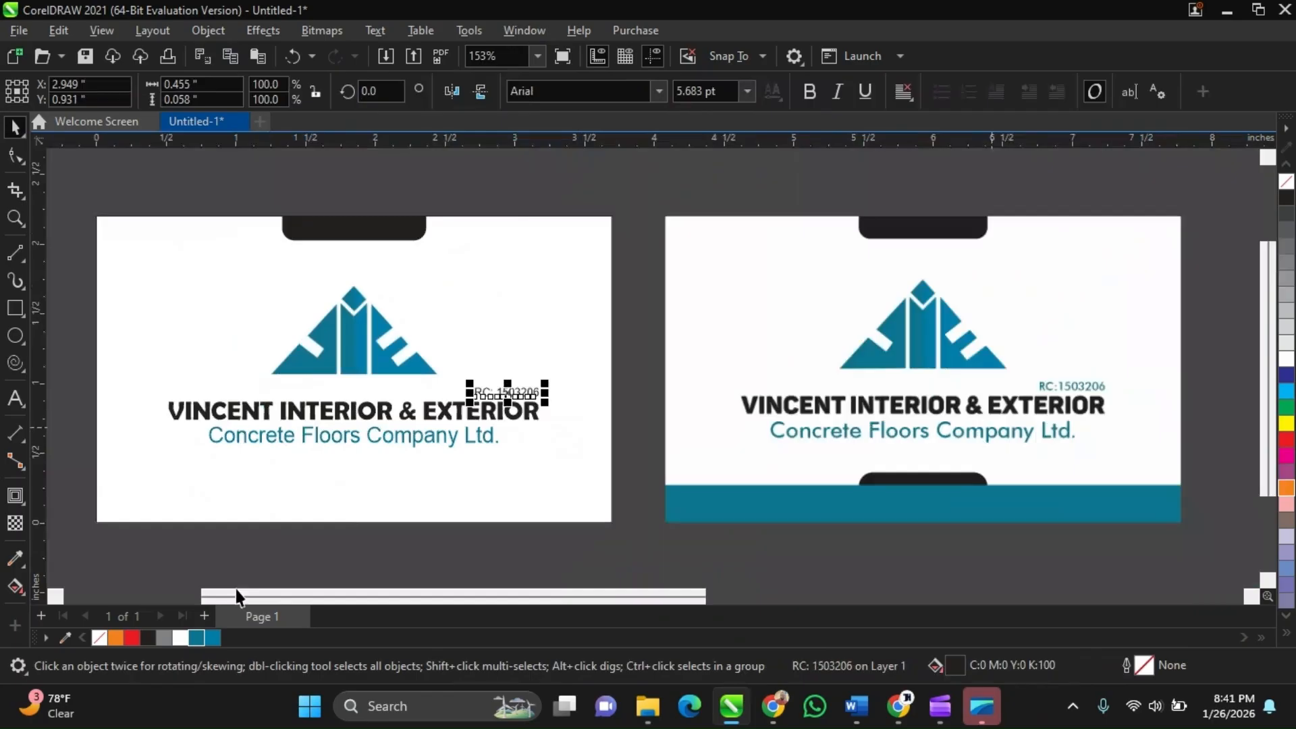
{"action": "left_click", "coordinate": [196, 638]}
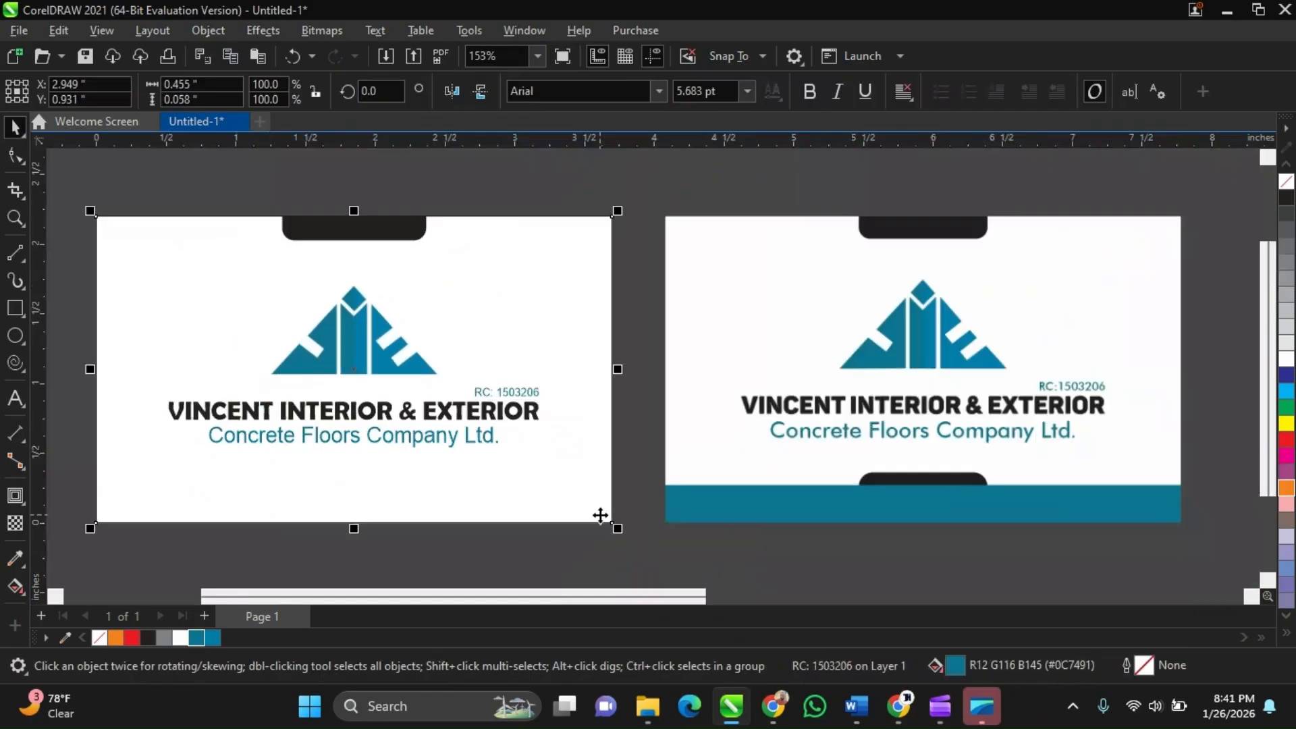
Zoom out and compare the design against the reference card
{"action": "scroll", "coordinate": [650, 547], "scroll_direction": "down", "scroll_amount": 1}
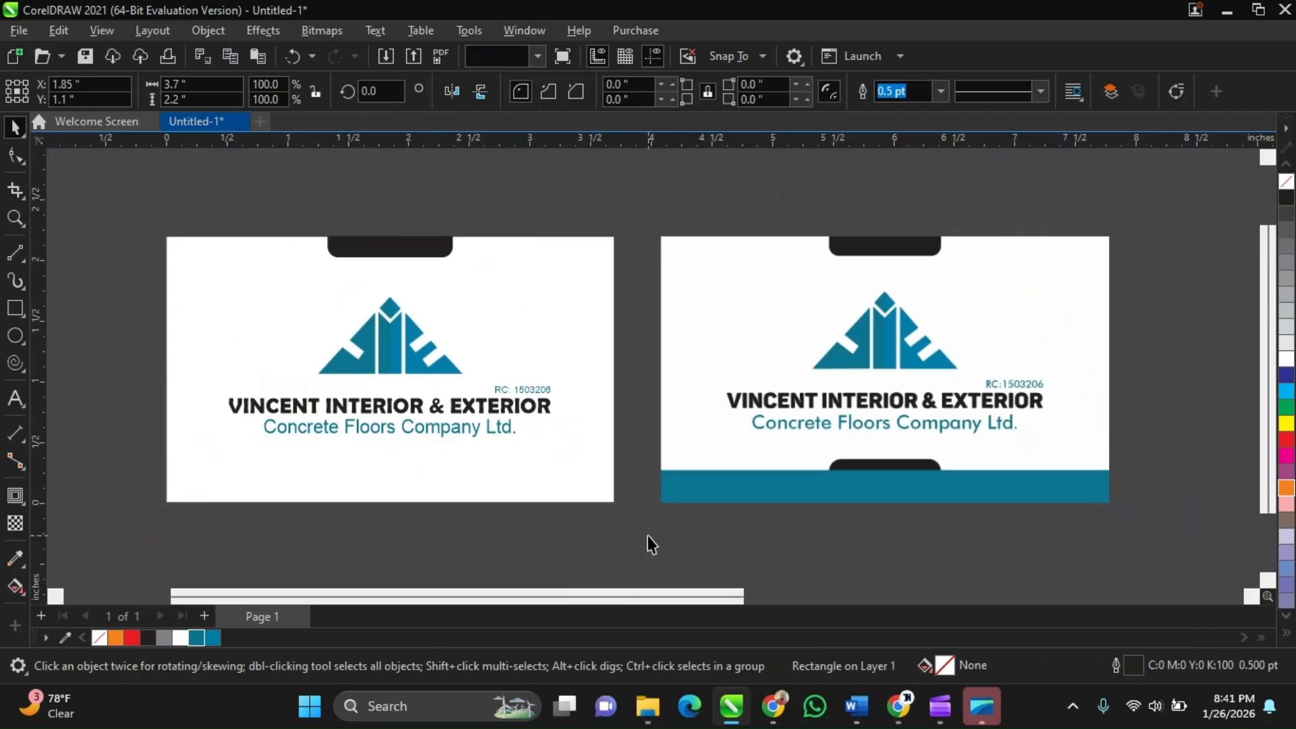
{"action": "left_click", "coordinate": [646, 535]}
{"action": "scroll", "coordinate": [587, 517], "scroll_direction": "down", "scroll_amount": 1}
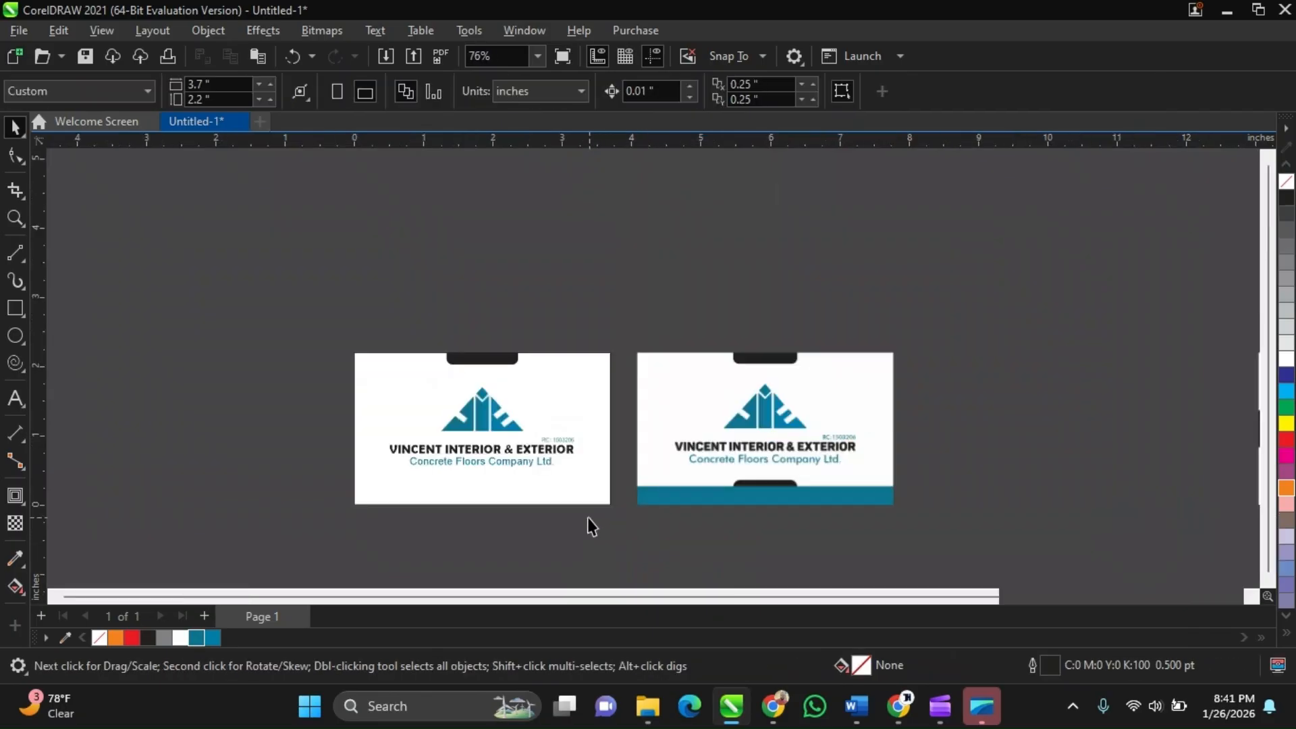
{"action": "scroll", "coordinate": [587, 517], "scroll_direction": "up", "scroll_amount": 1}
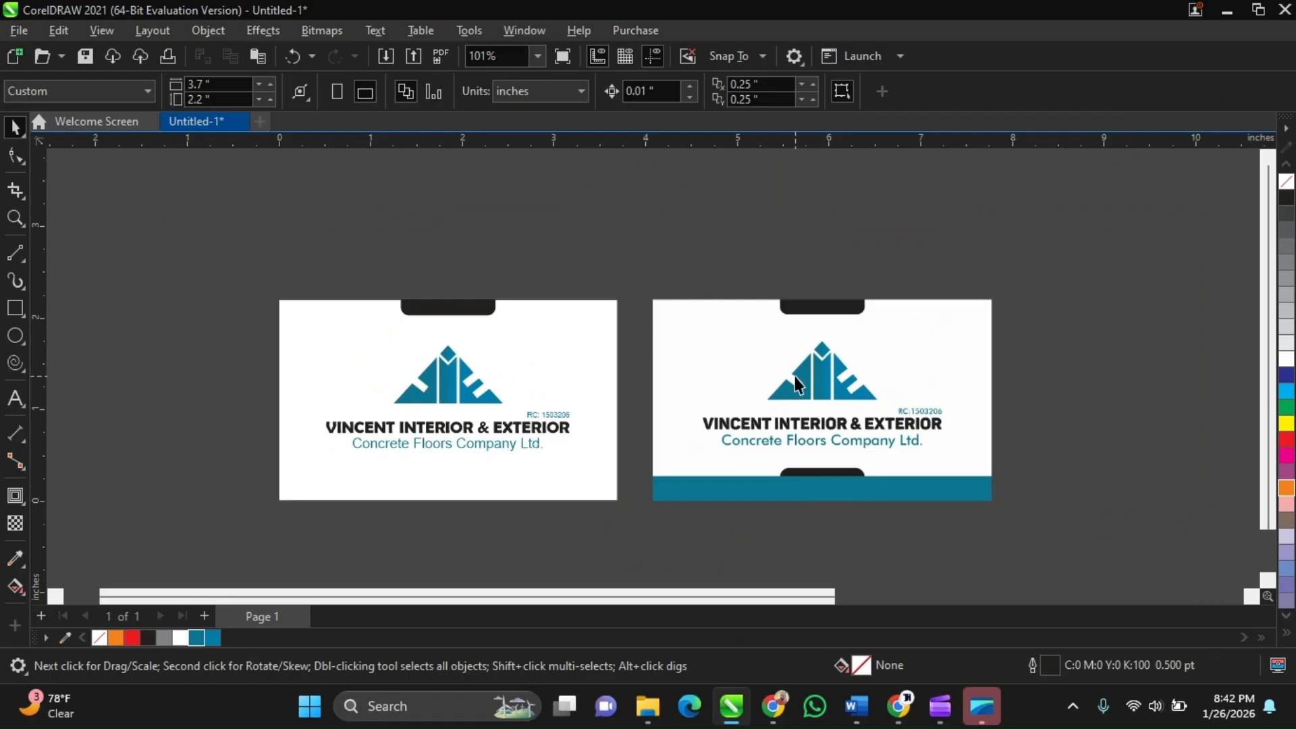
{"action": "left_click", "coordinate": [867, 491]}
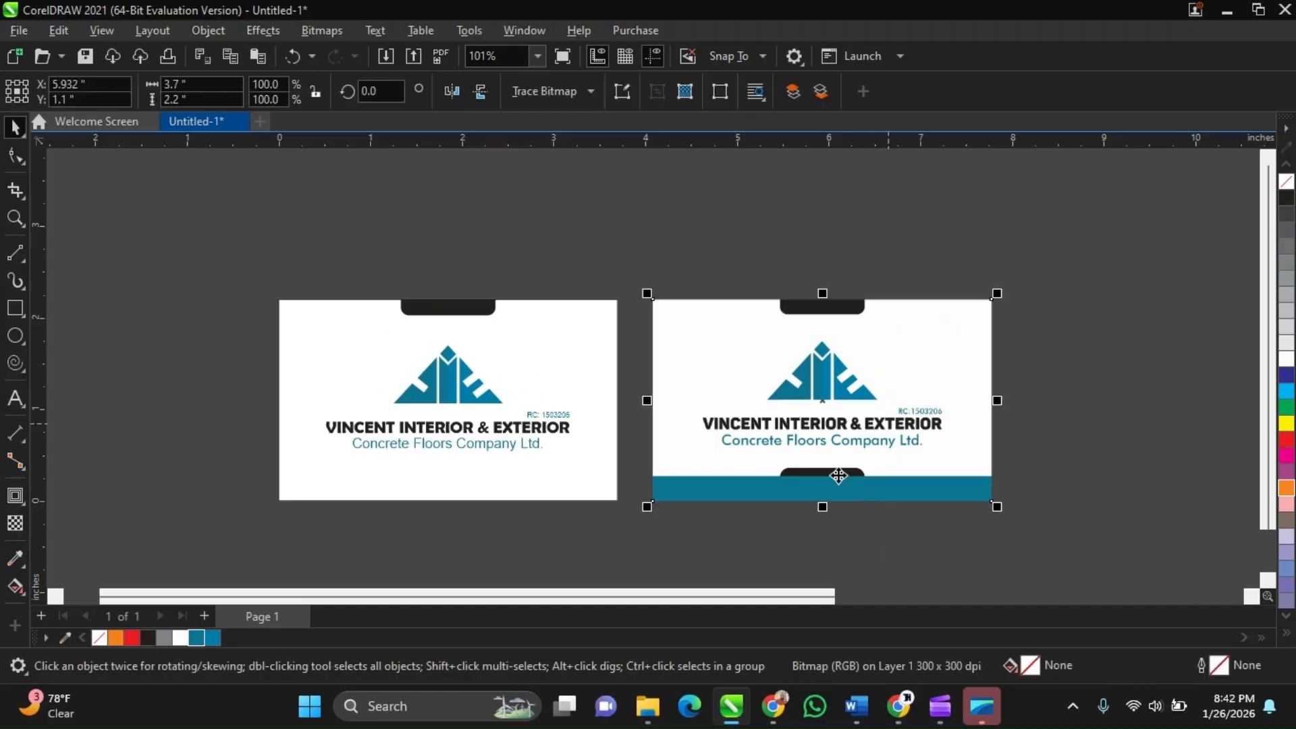
{"action": "left_click", "coordinate": [502, 498]}
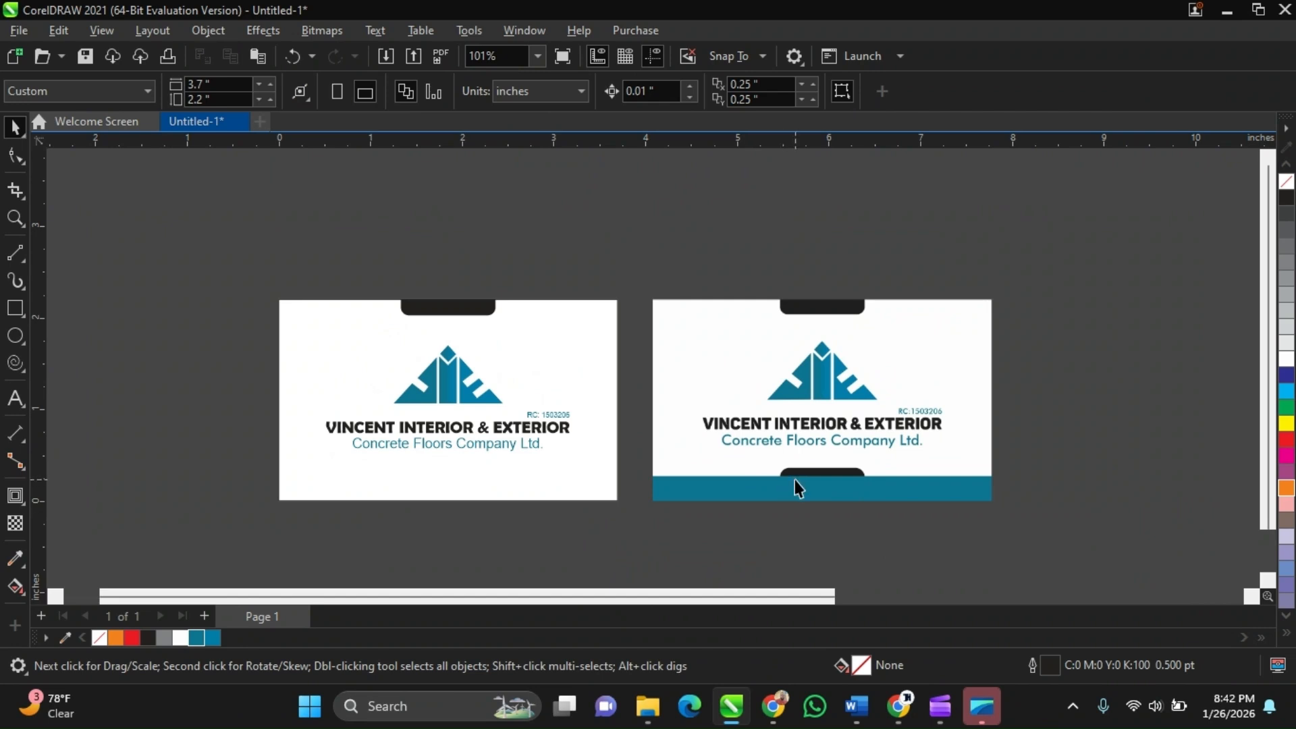
{"action": "left_click", "coordinate": [886, 497]}
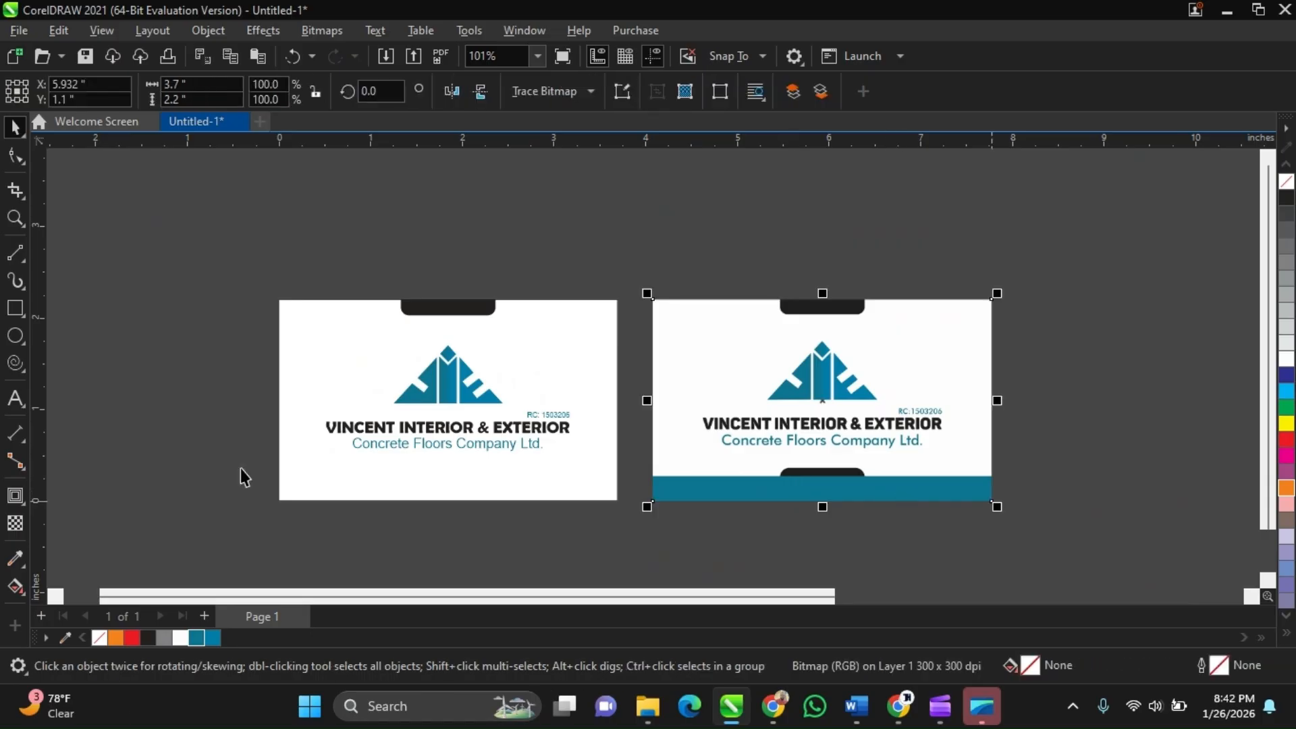
Draw a rectangle about 3.7 by 0.34 inches along the card's bottom edge and fill it with the palette blue
{"action": "left_click", "coordinate": [14, 315]}
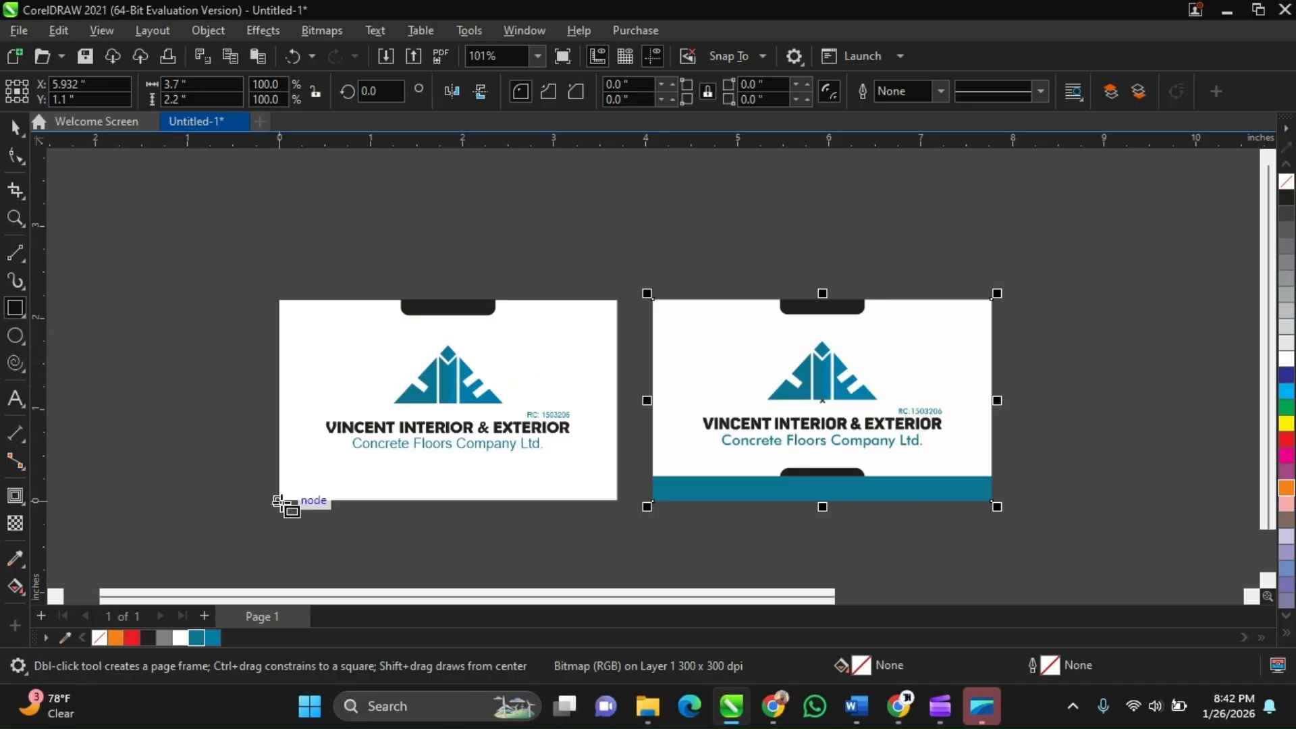
{"action": "left_click_drag", "start_coordinate": [279, 500], "coordinate": [619, 469]}
{"action": "key", "text": "space"}
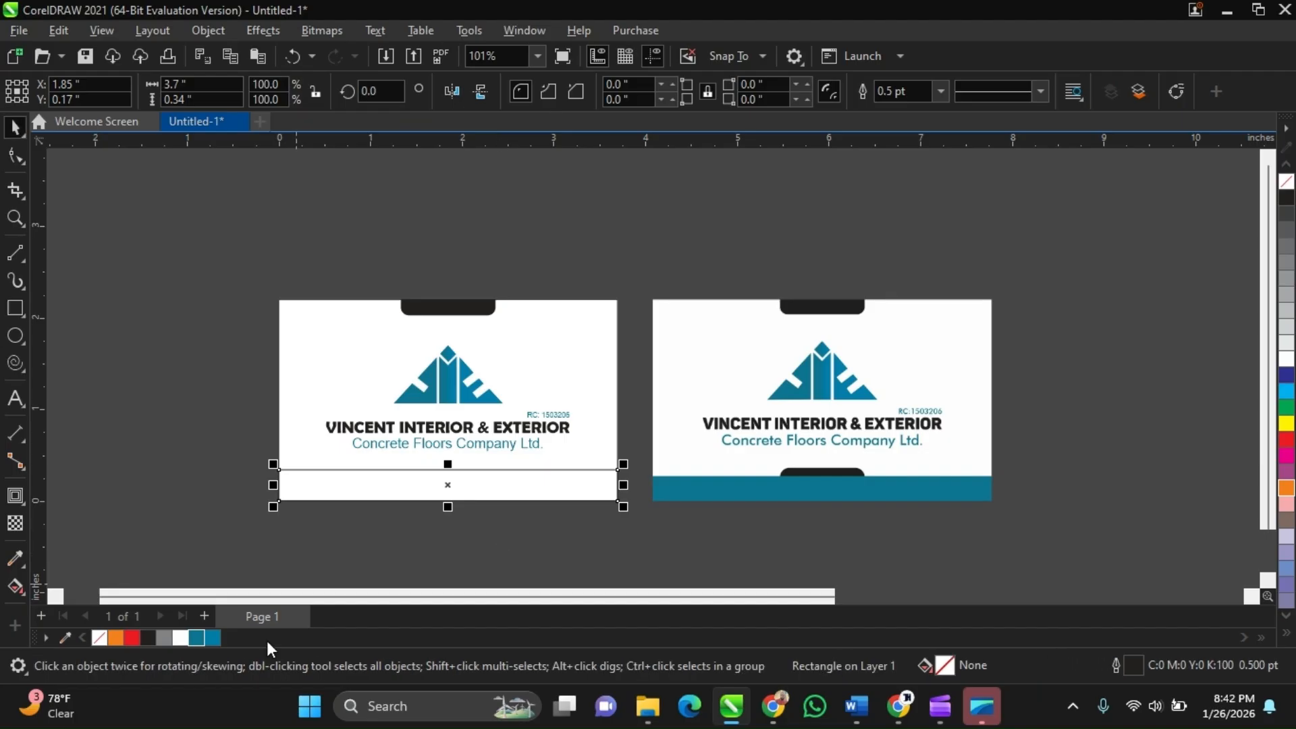
{"action": "left_click", "coordinate": [198, 638]}
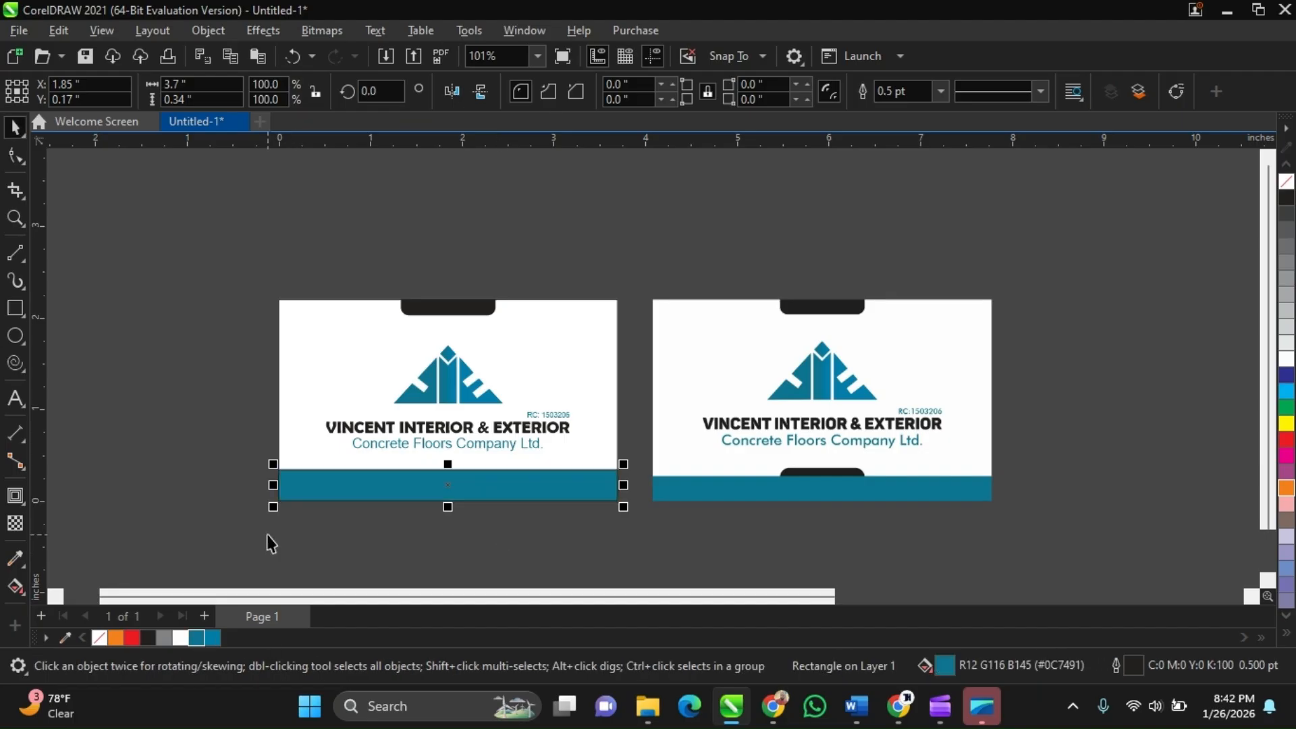
Reduce the bottom band's height to about 0.306 inches from its top edge
{"action": "scroll", "coordinate": [500, 485], "scroll_direction": "up", "scroll_amount": 1}
{"action": "scroll", "coordinate": [501, 485], "scroll_direction": "up", "scroll_amount": 1}
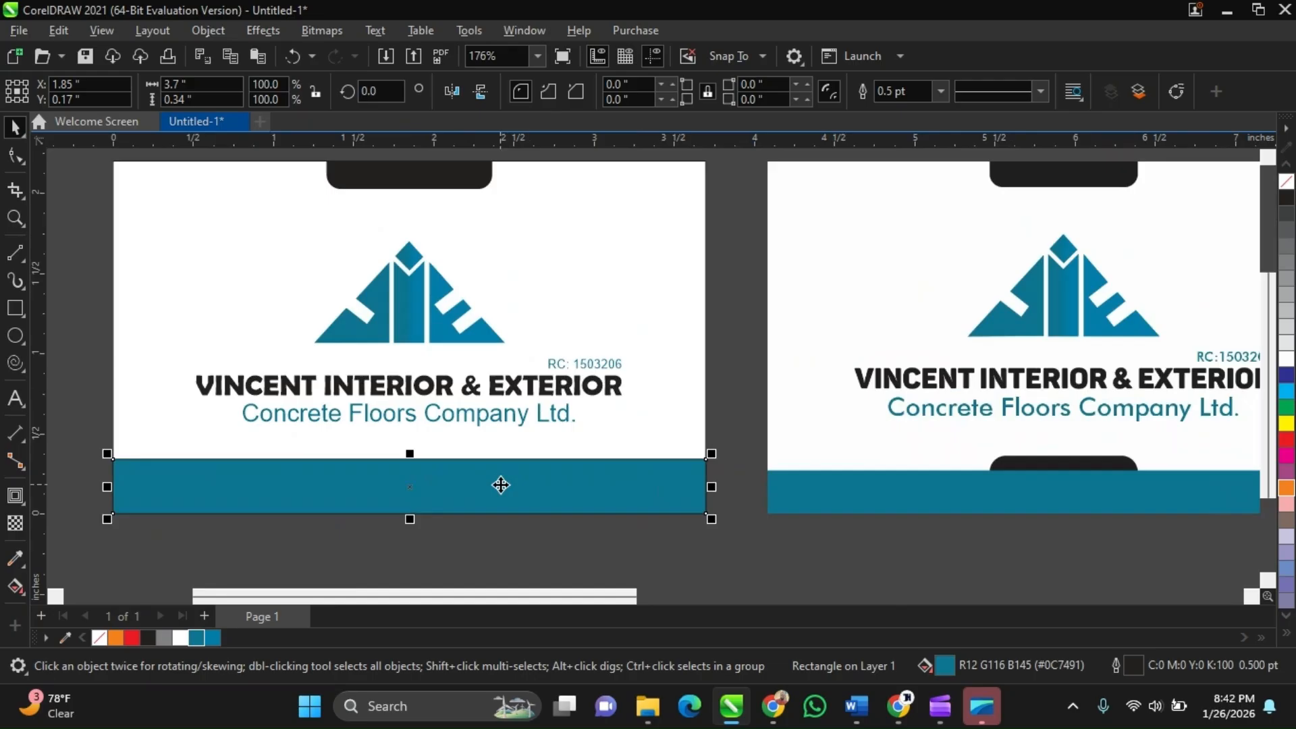
{"action": "scroll", "coordinate": [500, 484], "scroll_direction": "up", "scroll_amount": 1}
{"action": "left_click_drag", "start_coordinate": [379, 444], "coordinate": [389, 452]}
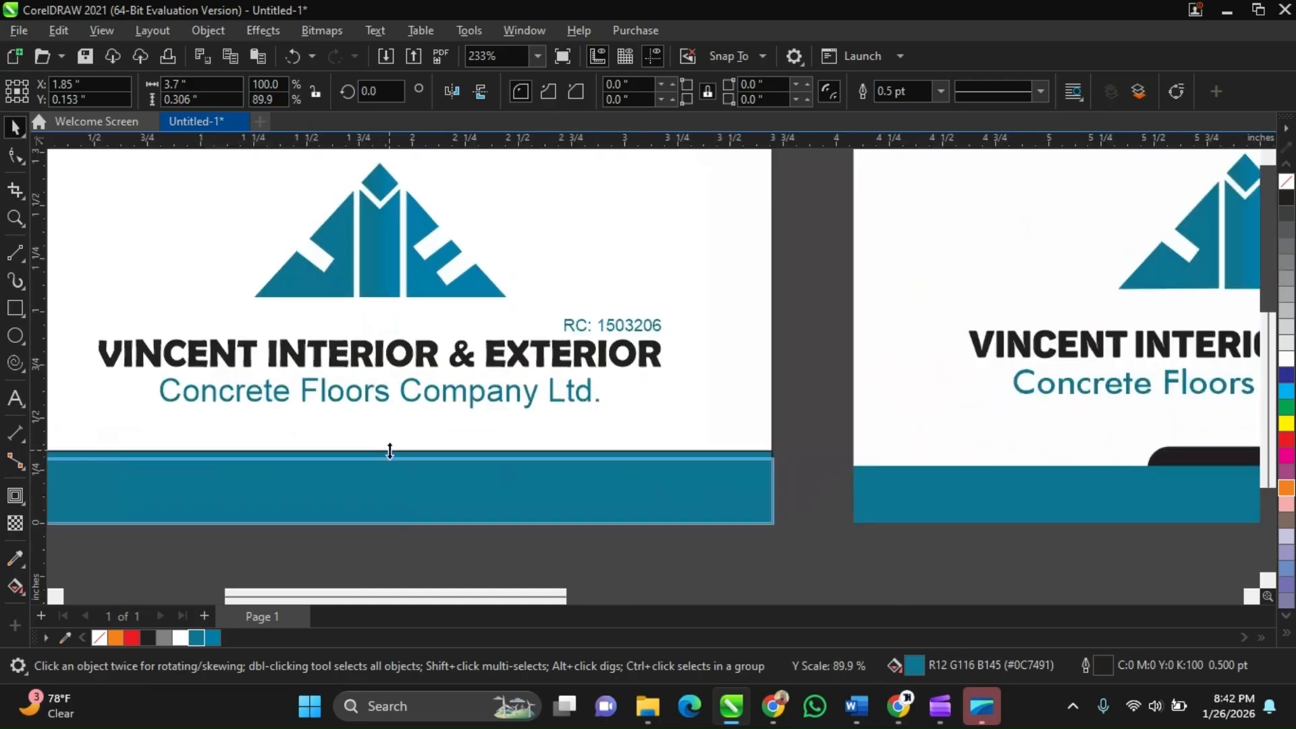
Set the outline of the bottom band and card background to None and zoom out to compare
{"action": "scroll", "coordinate": [378, 466], "scroll_direction": "down", "scroll_amount": 1}
{"action": "scroll", "coordinate": [459, 494], "scroll_direction": "up", "scroll_amount": 1}
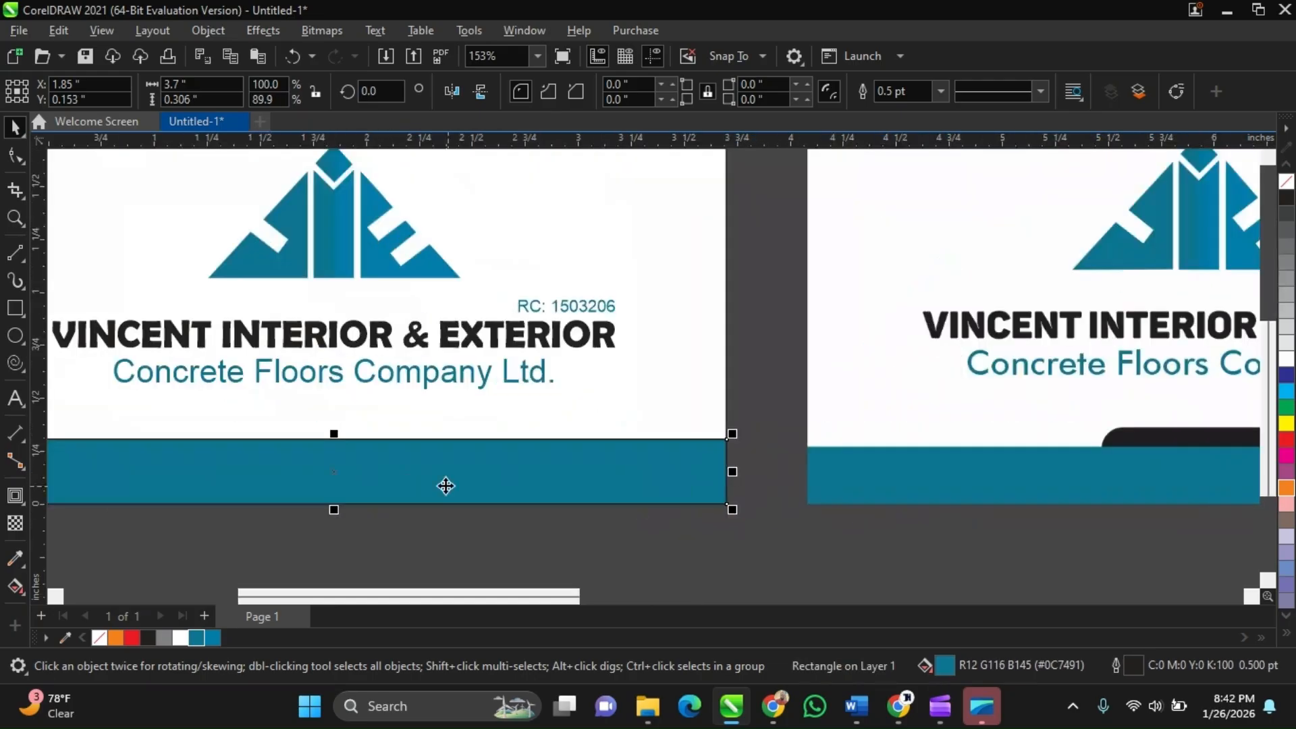
{"action": "scroll", "coordinate": [754, 463], "scroll_direction": "up", "scroll_amount": 1}
{"action": "scroll", "coordinate": [755, 463], "scroll_direction": "up", "scroll_amount": 3}
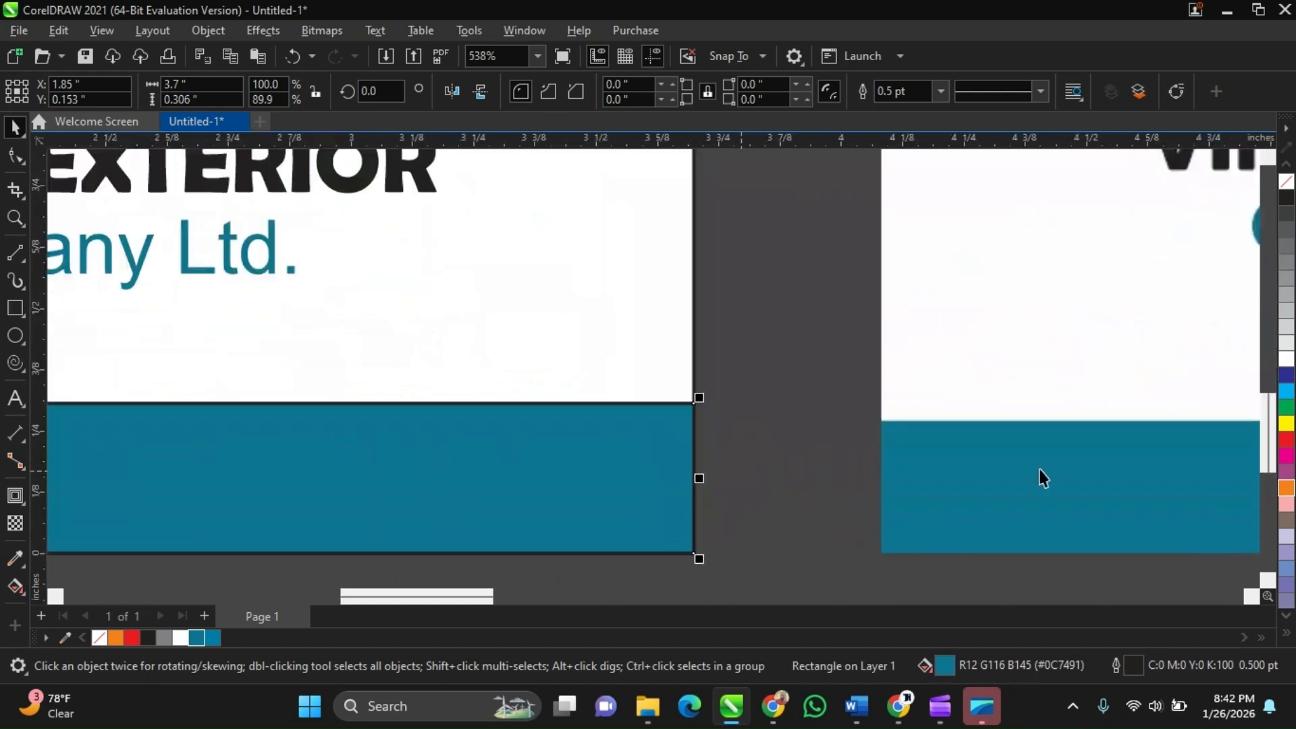
{"action": "scroll", "coordinate": [668, 443], "scroll_direction": "up", "scroll_amount": 1}
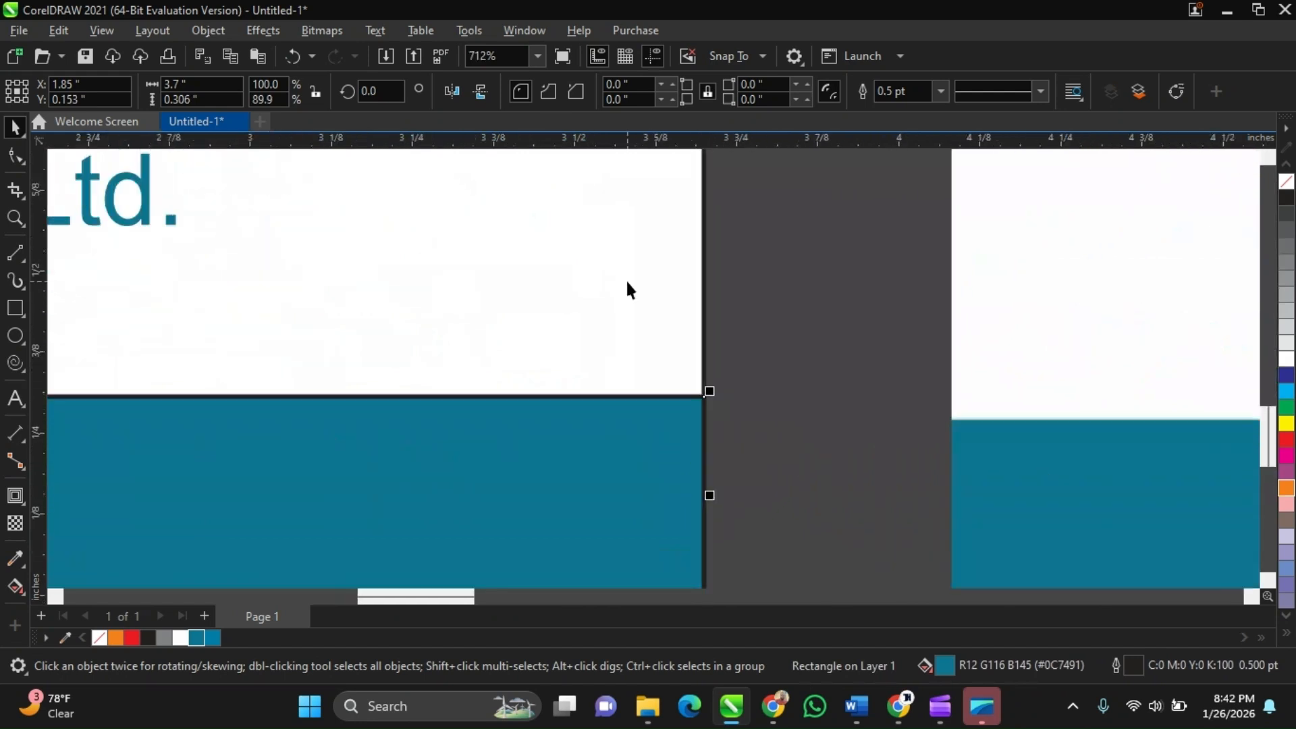
{"action": "left_click", "coordinate": [940, 91]}
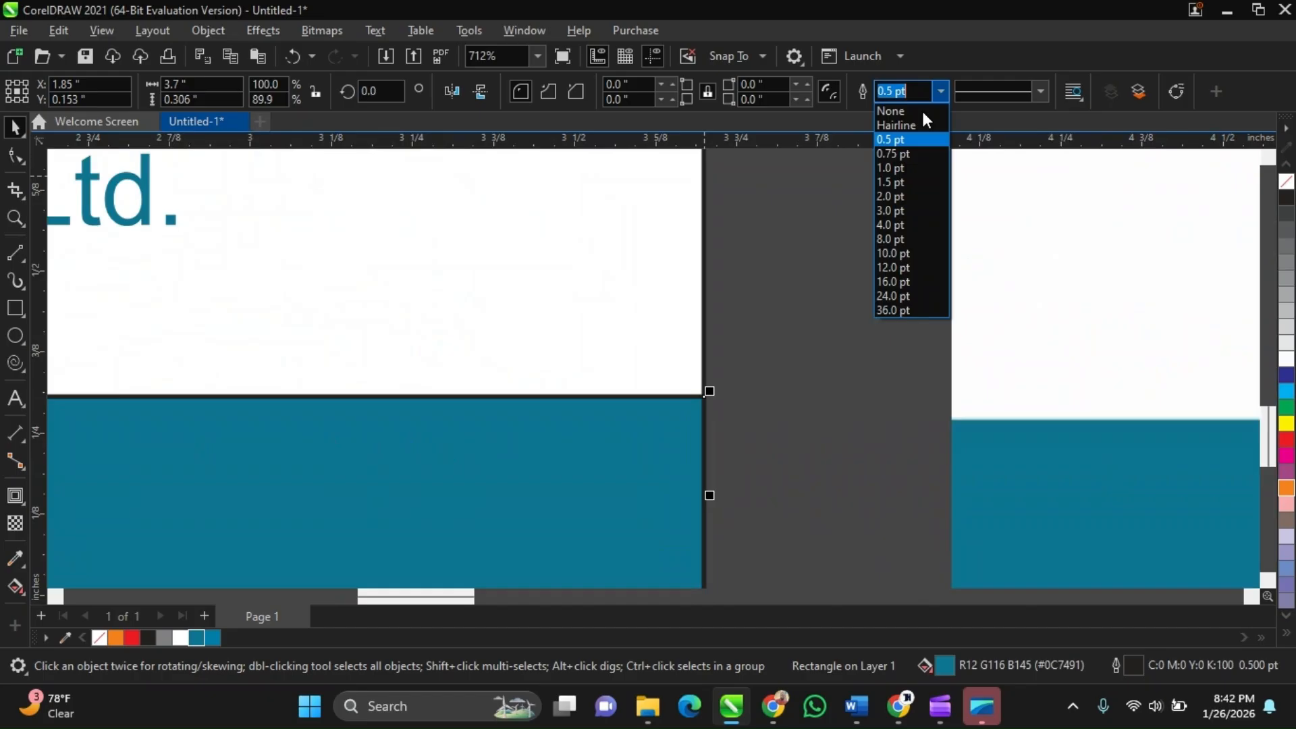
{"action": "left_click", "coordinate": [921, 108]}
{"action": "left_click", "coordinate": [639, 284]}
{"action": "scroll", "coordinate": [640, 284], "scroll_direction": "down", "scroll_amount": 1}
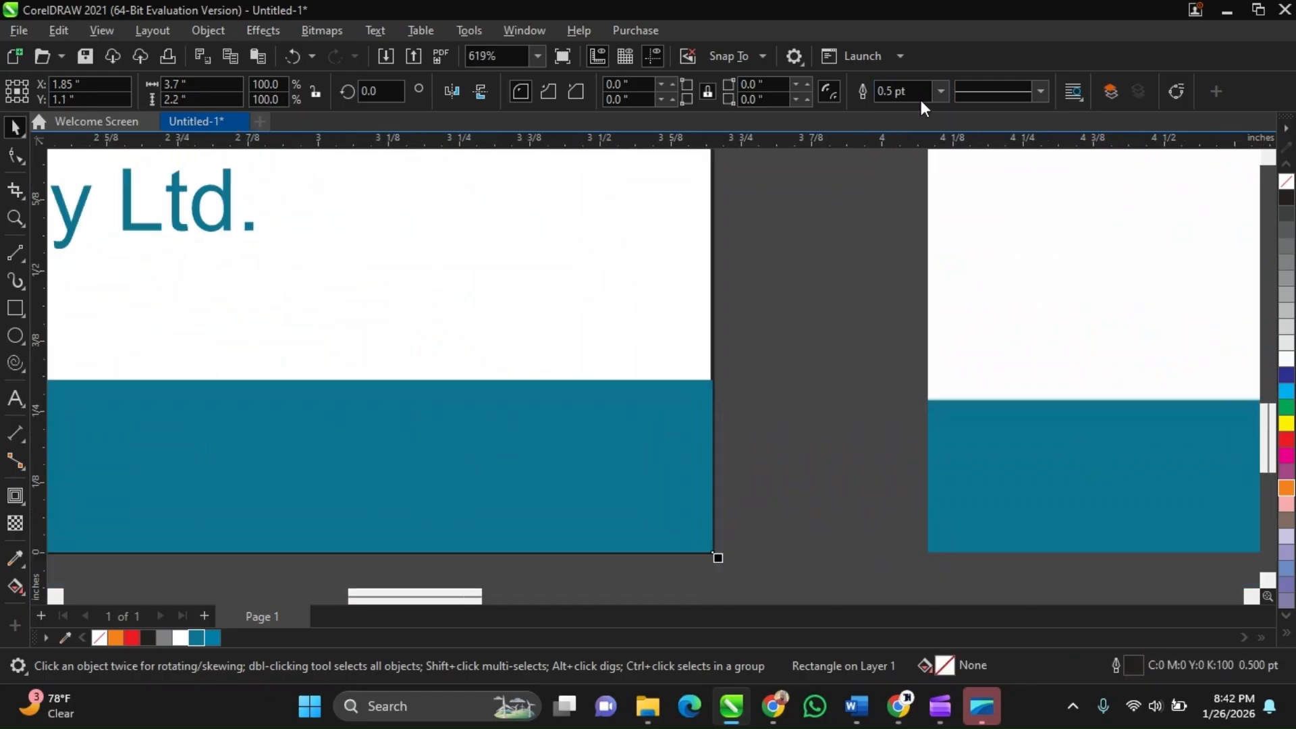
{"action": "left_click", "coordinate": [921, 99]}
{"action": "left_click", "coordinate": [891, 111]}
{"action": "scroll", "coordinate": [659, 395], "scroll_direction": "down", "scroll_amount": 2}
{"action": "left_click", "coordinate": [658, 395]}
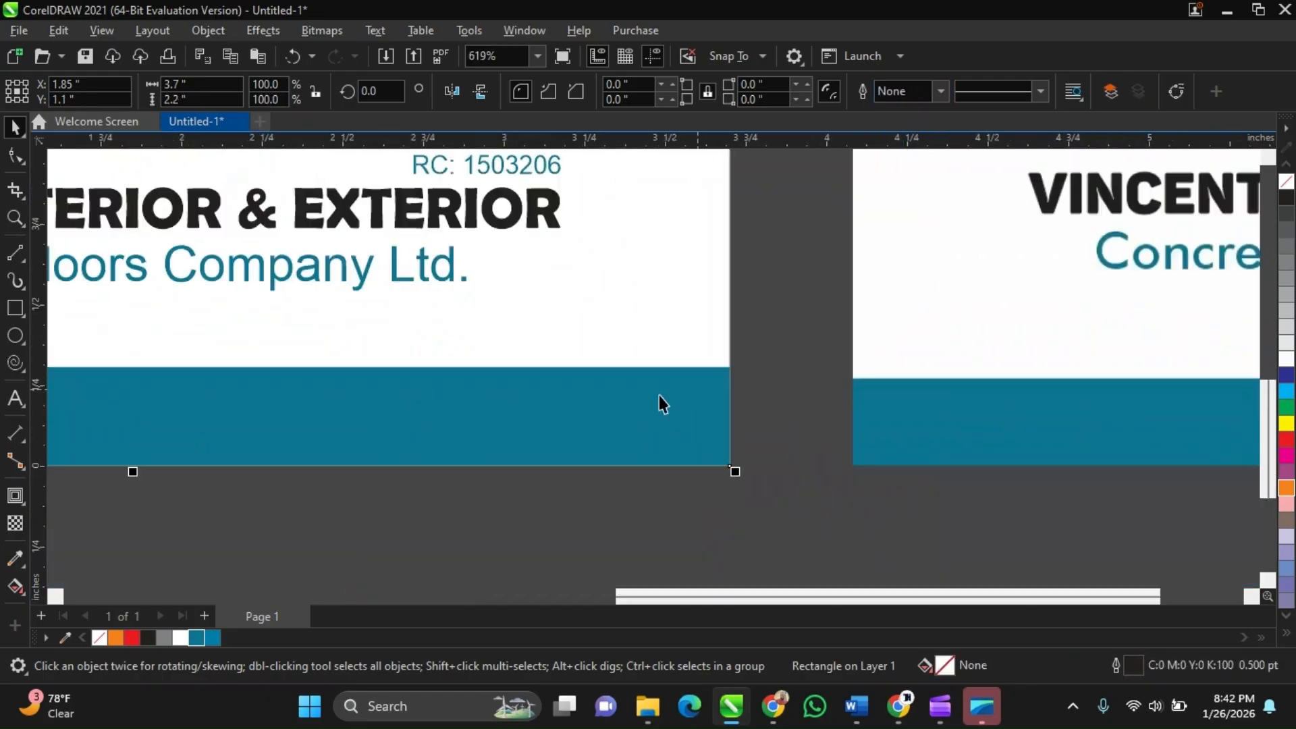
{"action": "scroll", "coordinate": [788, 374], "scroll_direction": "down", "scroll_amount": 1}
{"action": "left_click", "coordinate": [789, 374]}
{"action": "scroll", "coordinate": [617, 436], "scroll_direction": "down", "scroll_amount": 2}
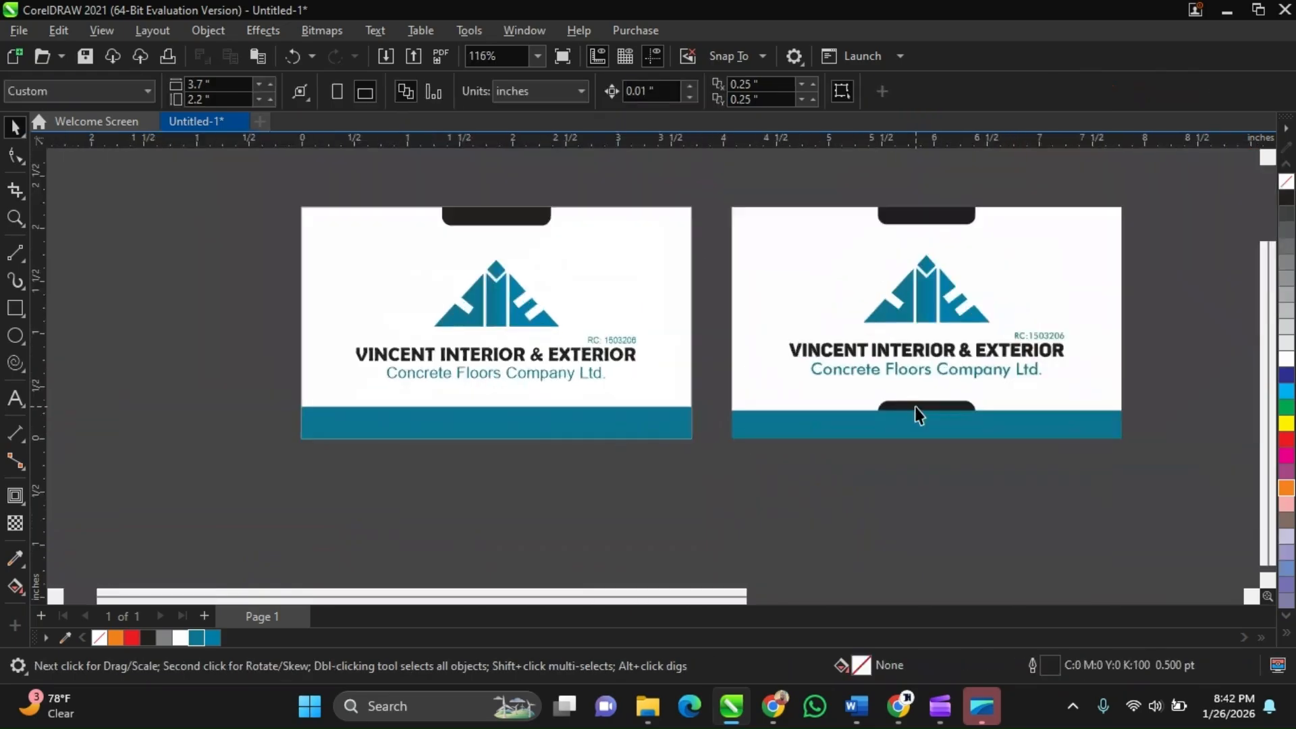
{"action": "scroll", "coordinate": [915, 408], "scroll_direction": "up", "scroll_amount": 2}
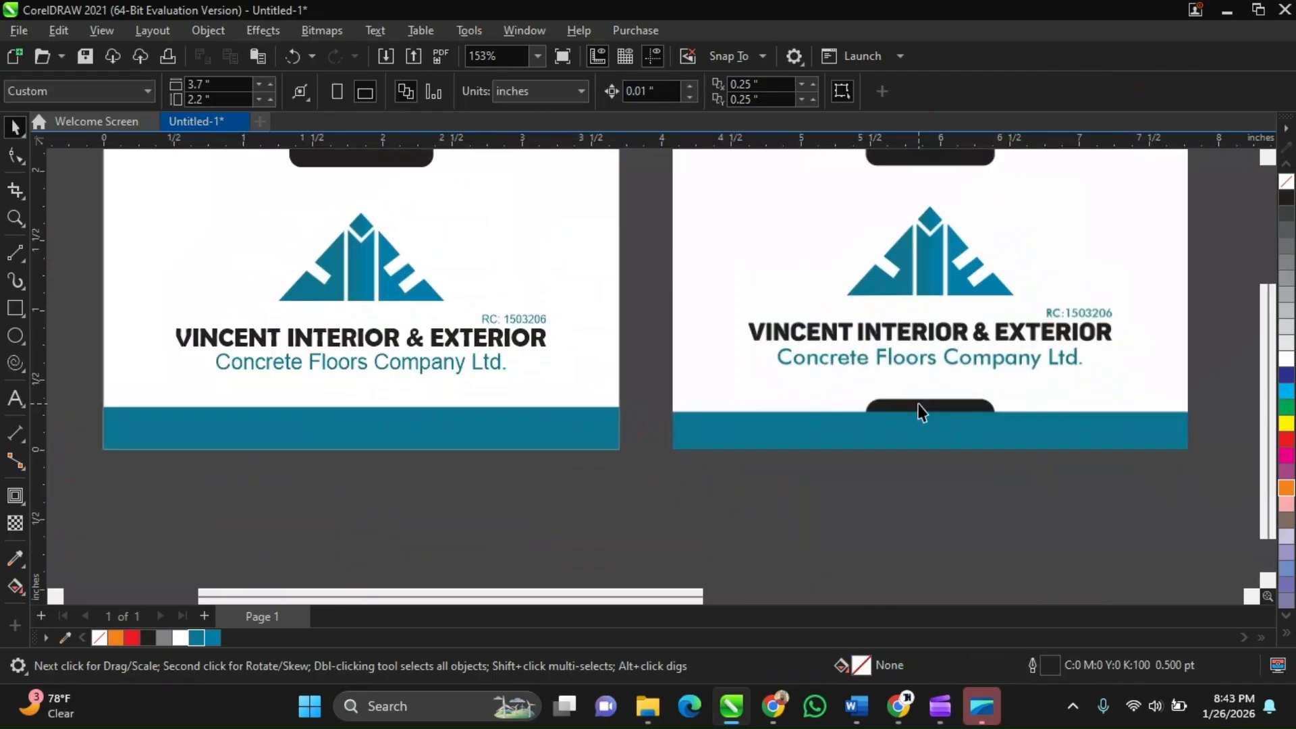
Zoom in and compare the card's top black tab with the reference card
{"action": "scroll", "coordinate": [919, 411], "scroll_direction": "down", "scroll_amount": 4}
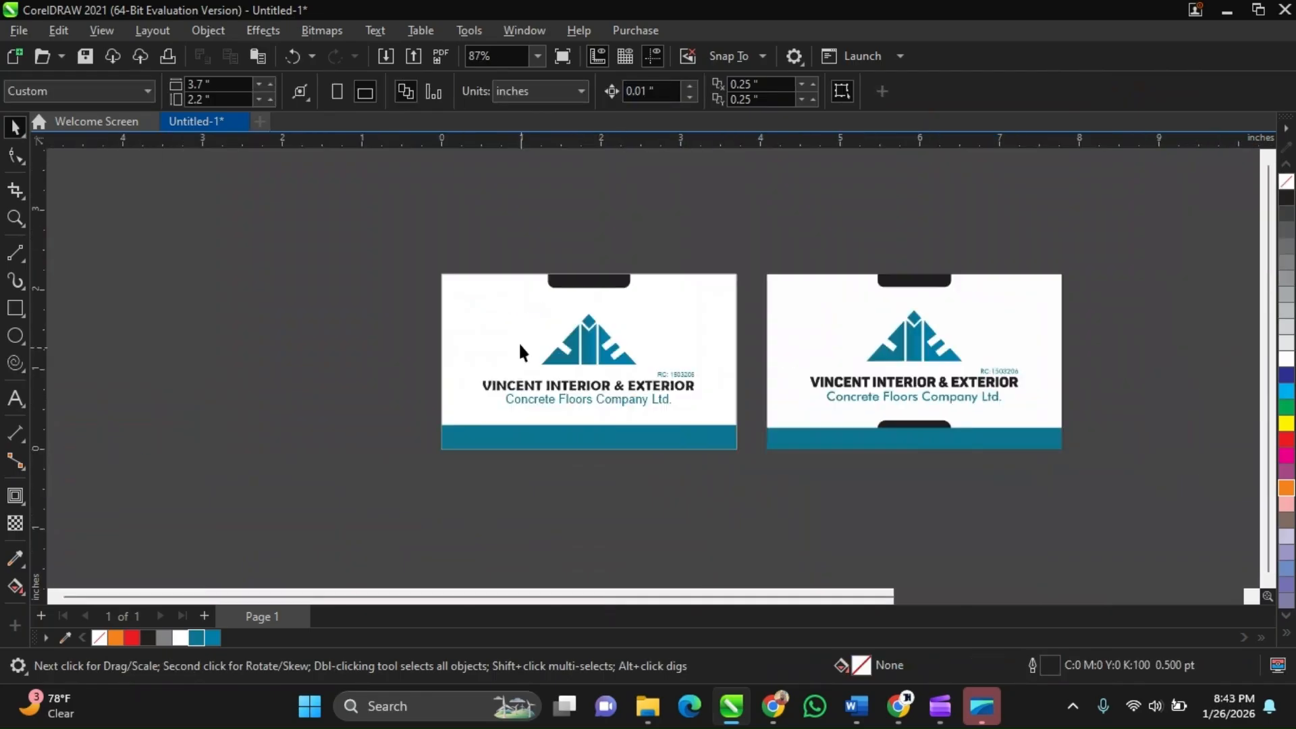
{"action": "scroll", "coordinate": [591, 270], "scroll_direction": "up", "scroll_amount": 3}
{"action": "left_click", "coordinate": [571, 275]}
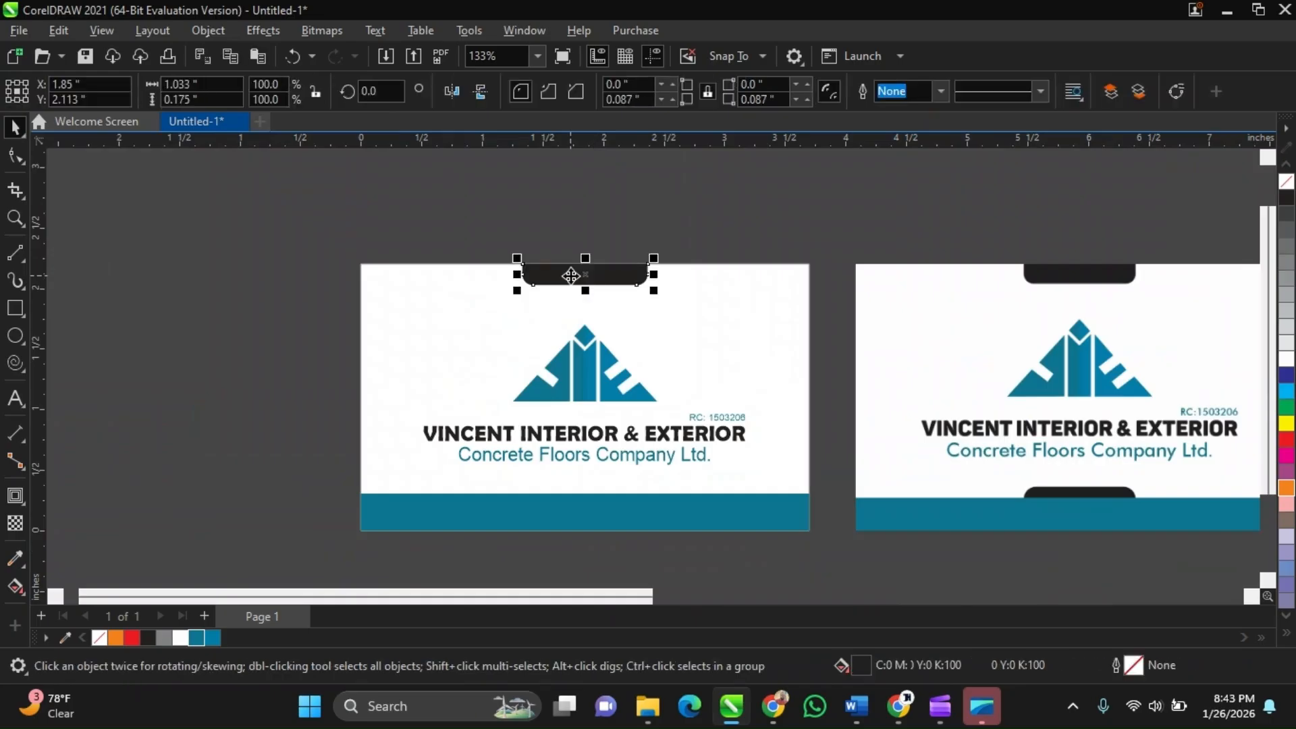
{"action": "scroll", "coordinate": [569, 285], "scroll_direction": "down", "scroll_amount": 2}
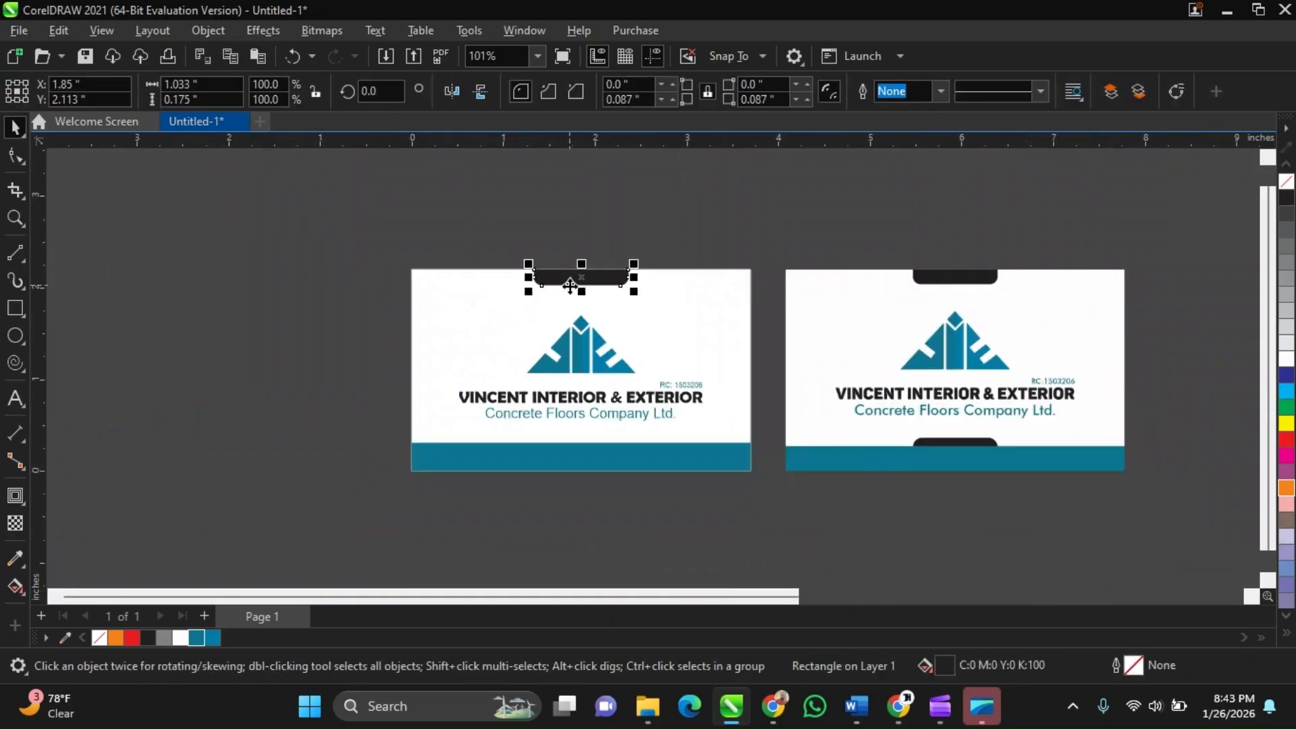
{"action": "scroll", "coordinate": [953, 365], "scroll_direction": "up", "scroll_amount": 1}
{"action": "scroll", "coordinate": [948, 277], "scroll_direction": "up", "scroll_amount": 1}
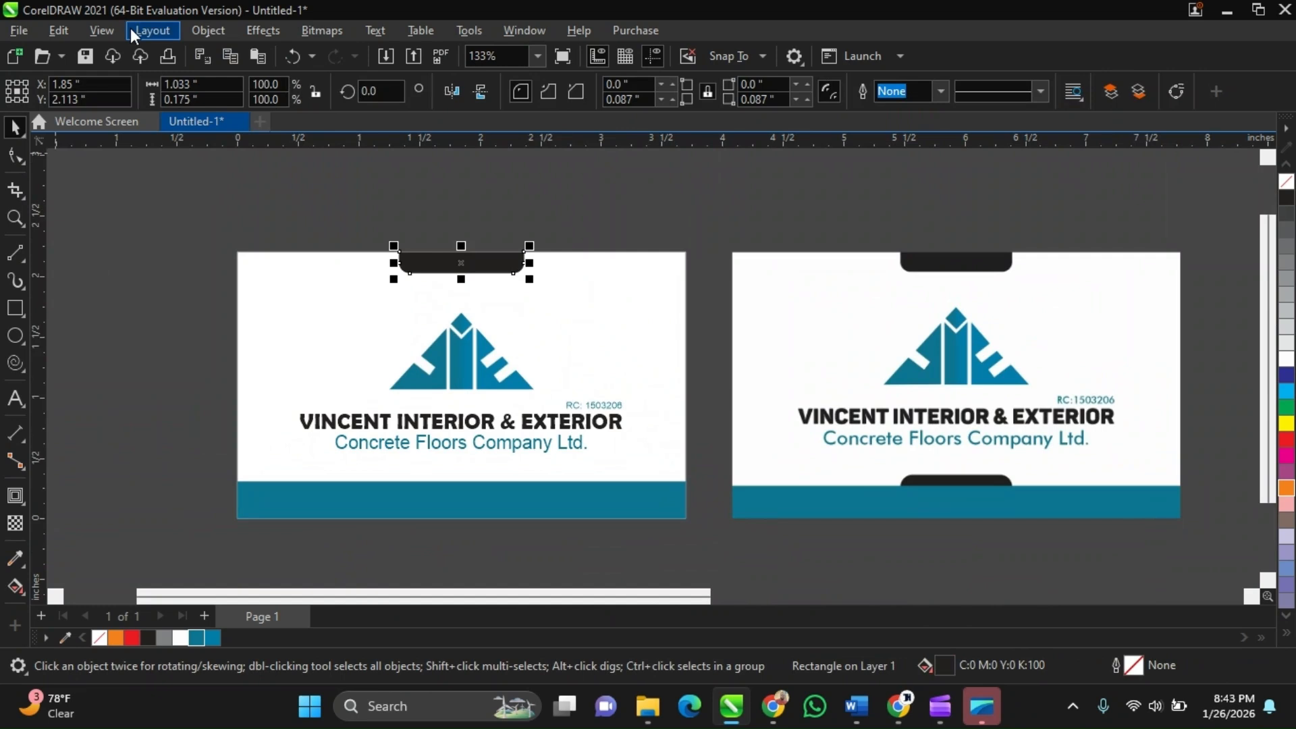
{"action": "scroll", "coordinate": [452, 273], "scroll_direction": "up", "scroll_amount": 2}
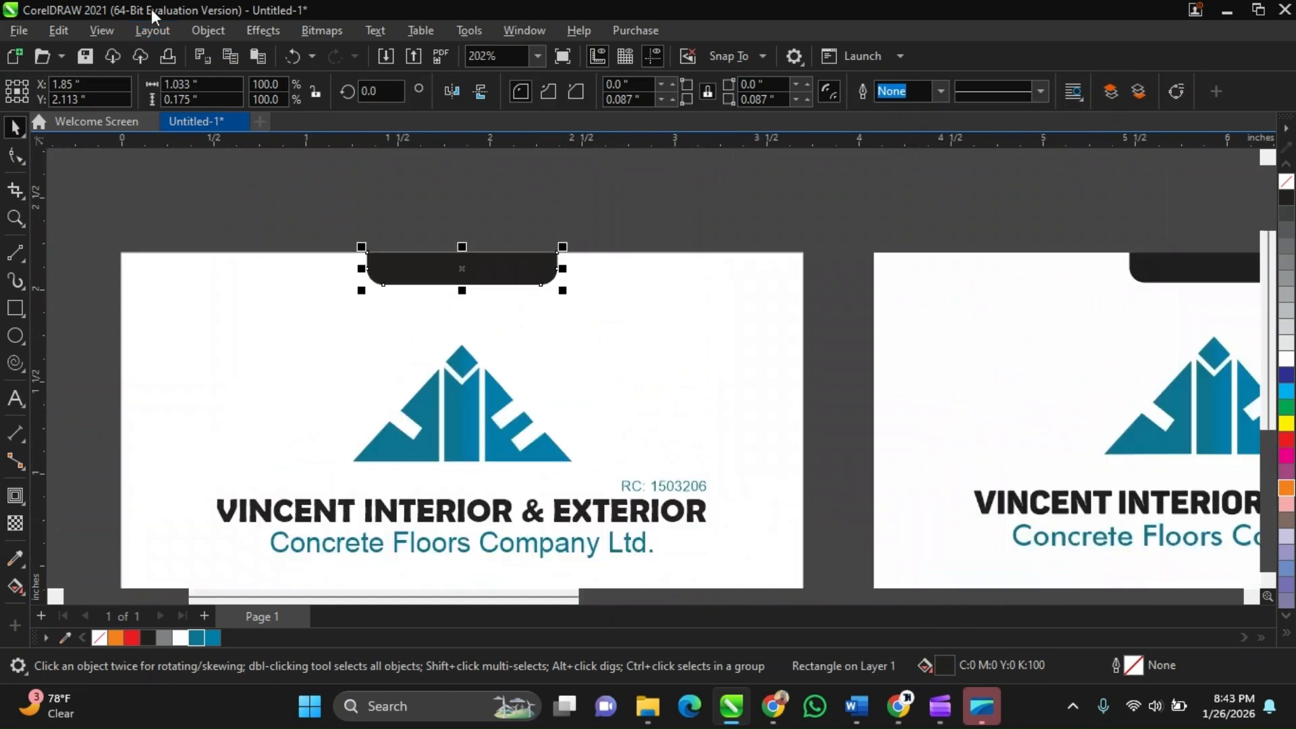
{"action": "left_click", "coordinate": [74, 30]}
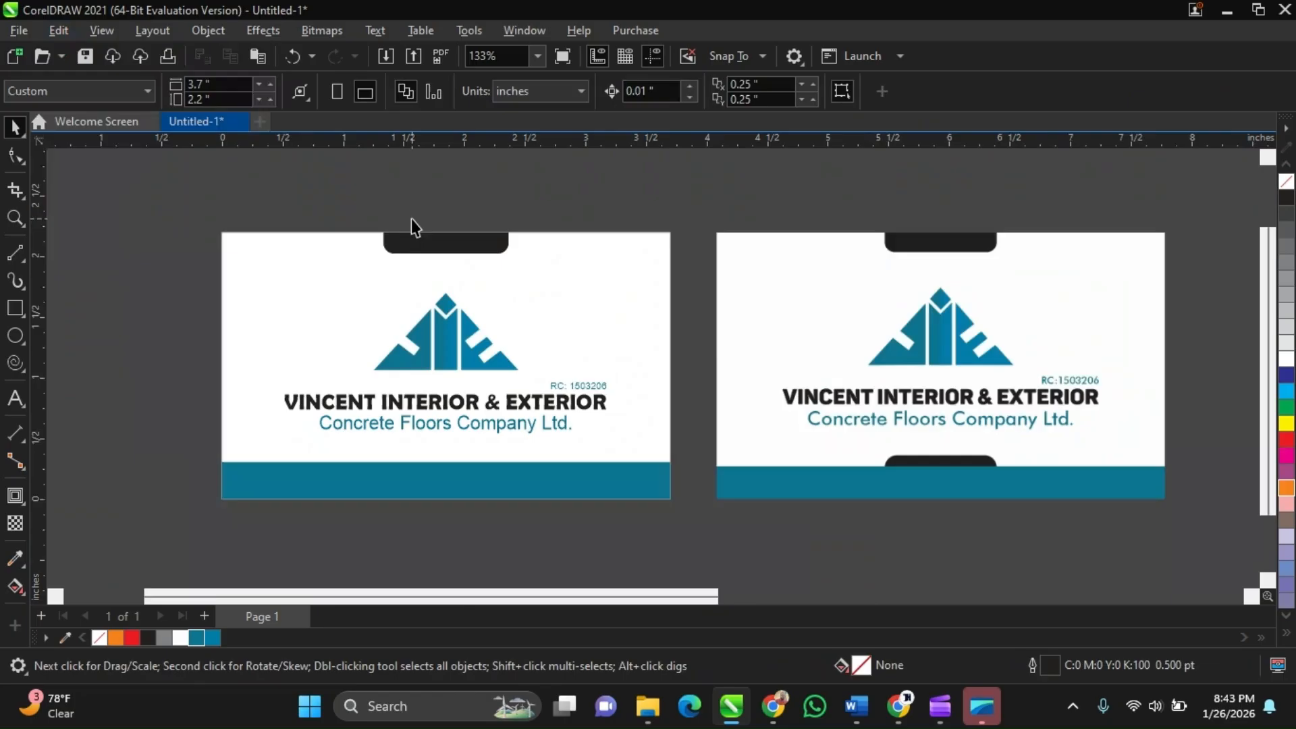
Duplicate the top black tab and place the copy just above the bottom blue band
{"action": "left_click", "coordinate": [420, 241]}
{"action": "scroll", "coordinate": [421, 241], "scroll_direction": "up", "scroll_amount": 1}
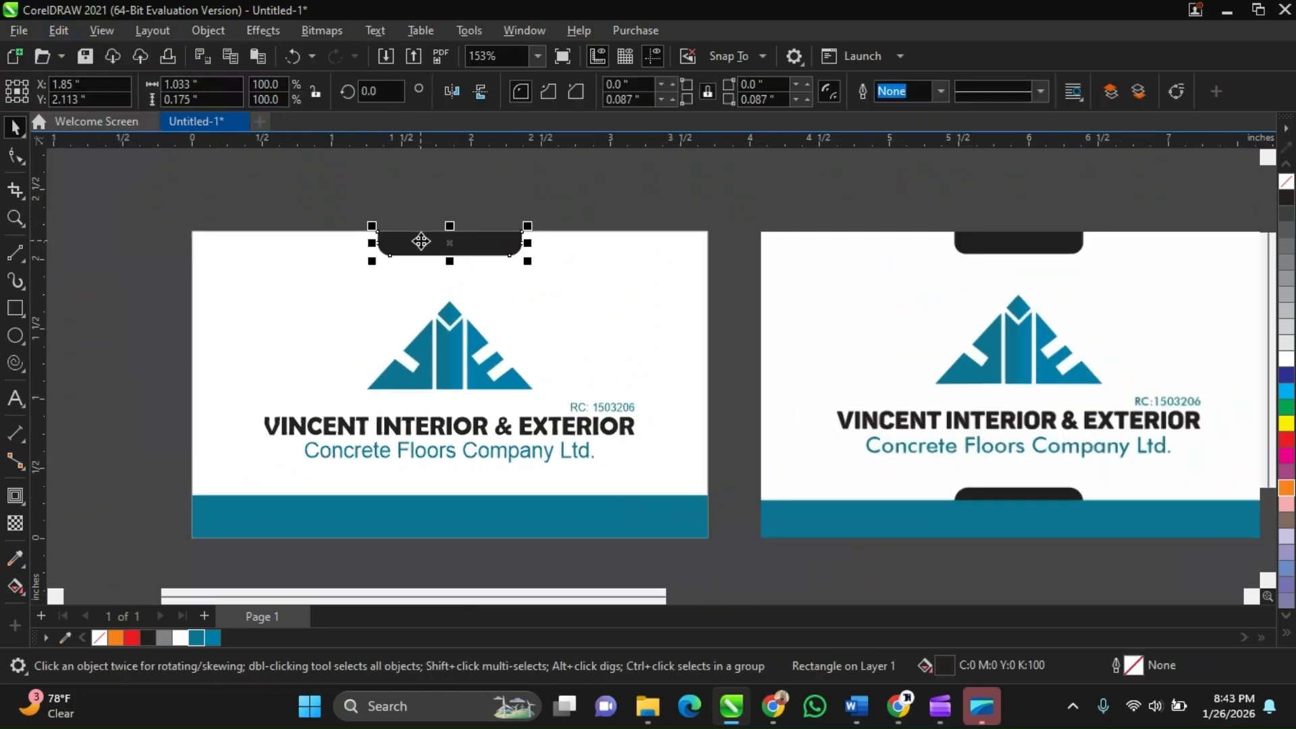
{"action": "left_click_drag", "start_coordinate": [421, 241], "coordinate": [415, 478]}
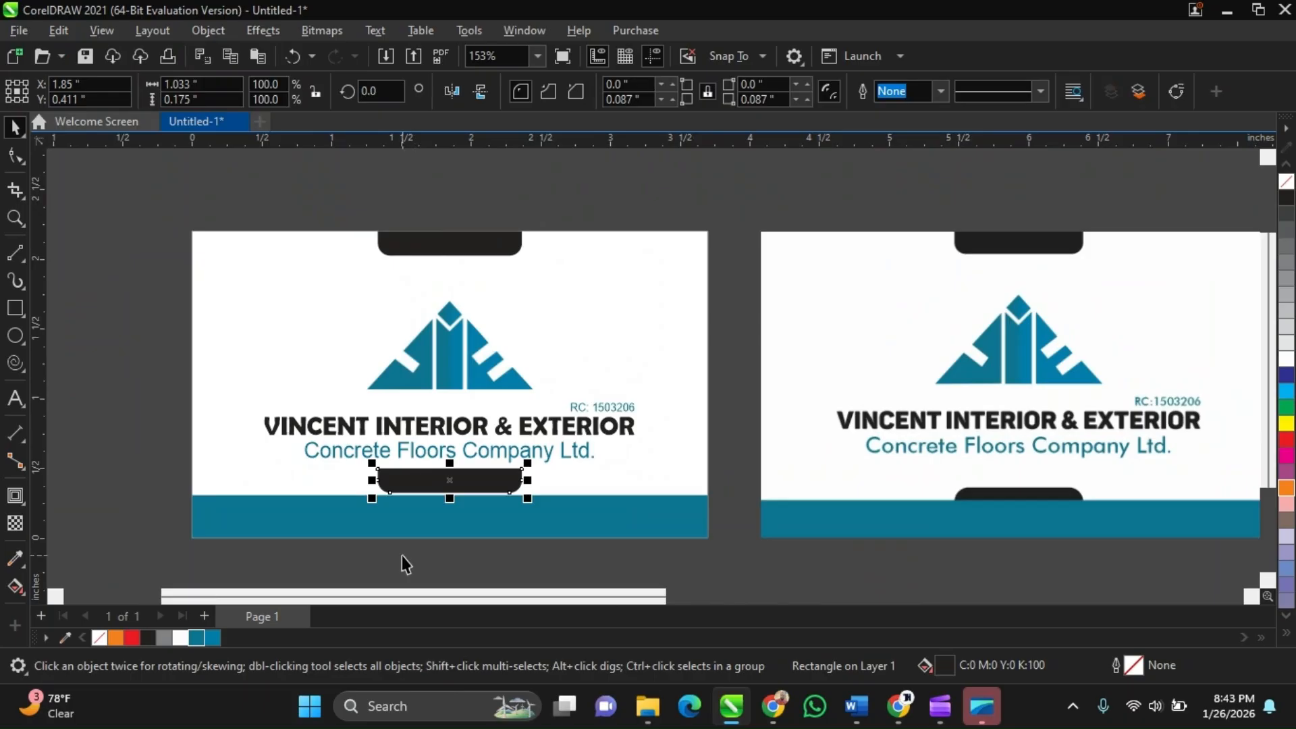
Zoom around to compare the duplicated tab's placement and size with the reference's bottom tab
{"action": "left_click", "coordinate": [449, 249]}
{"action": "scroll", "coordinate": [452, 250], "scroll_direction": "up", "scroll_amount": 2}
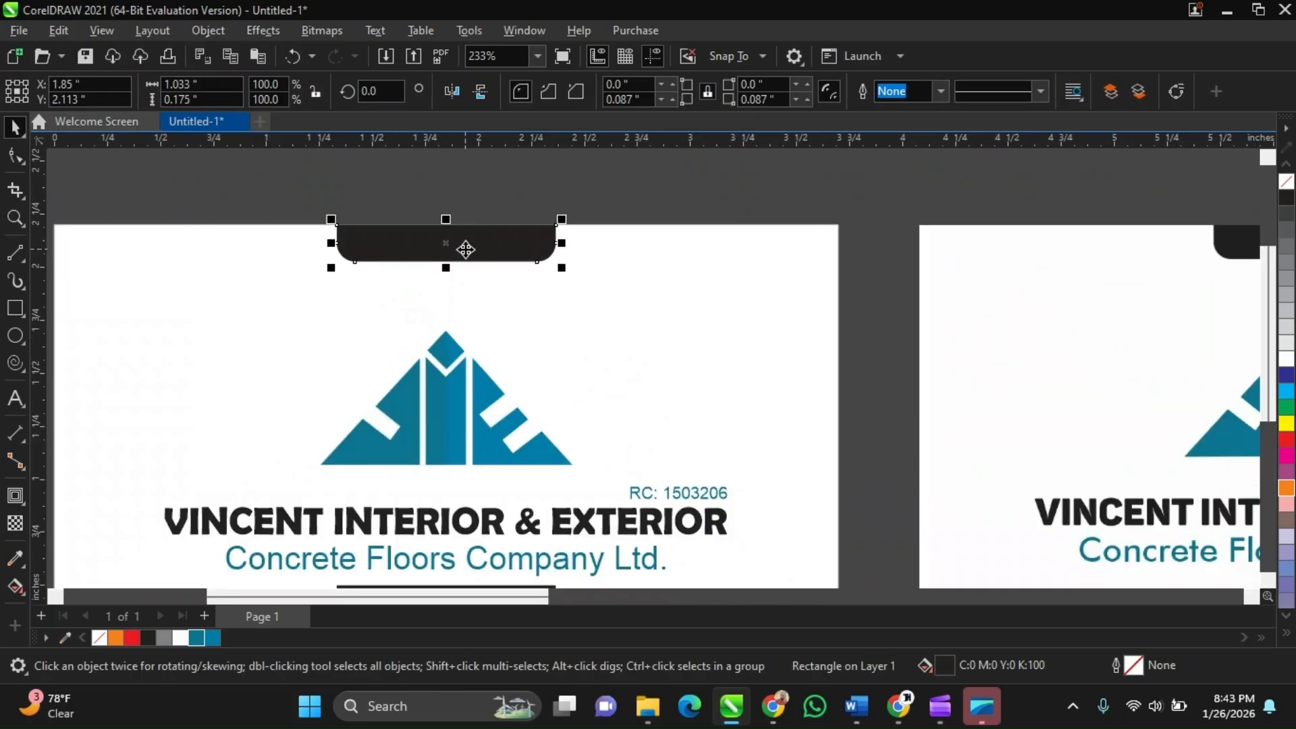
{"action": "scroll", "coordinate": [466, 249], "scroll_direction": "down", "scroll_amount": 3}
{"action": "left_click", "coordinate": [458, 453]}
{"action": "scroll", "coordinate": [458, 454], "scroll_direction": "up", "scroll_amount": 2}
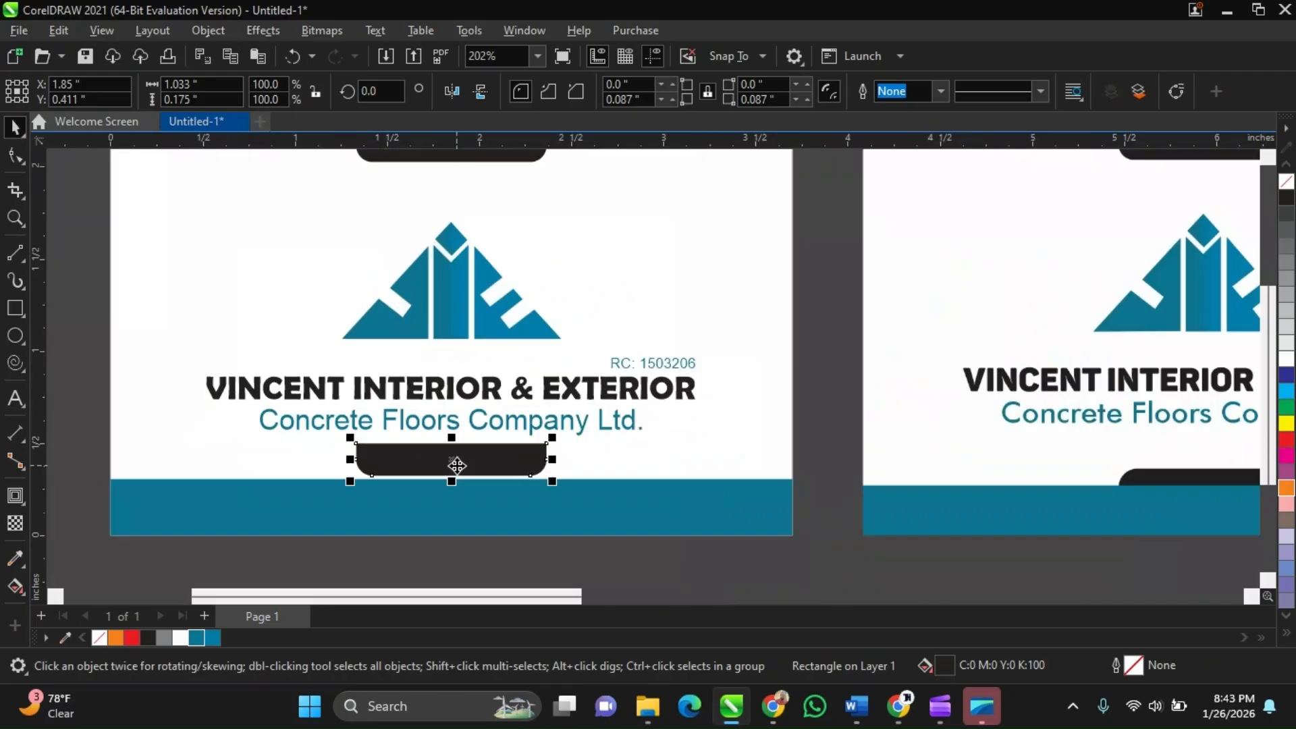
{"action": "scroll", "coordinate": [457, 465], "scroll_direction": "down", "scroll_amount": 1}
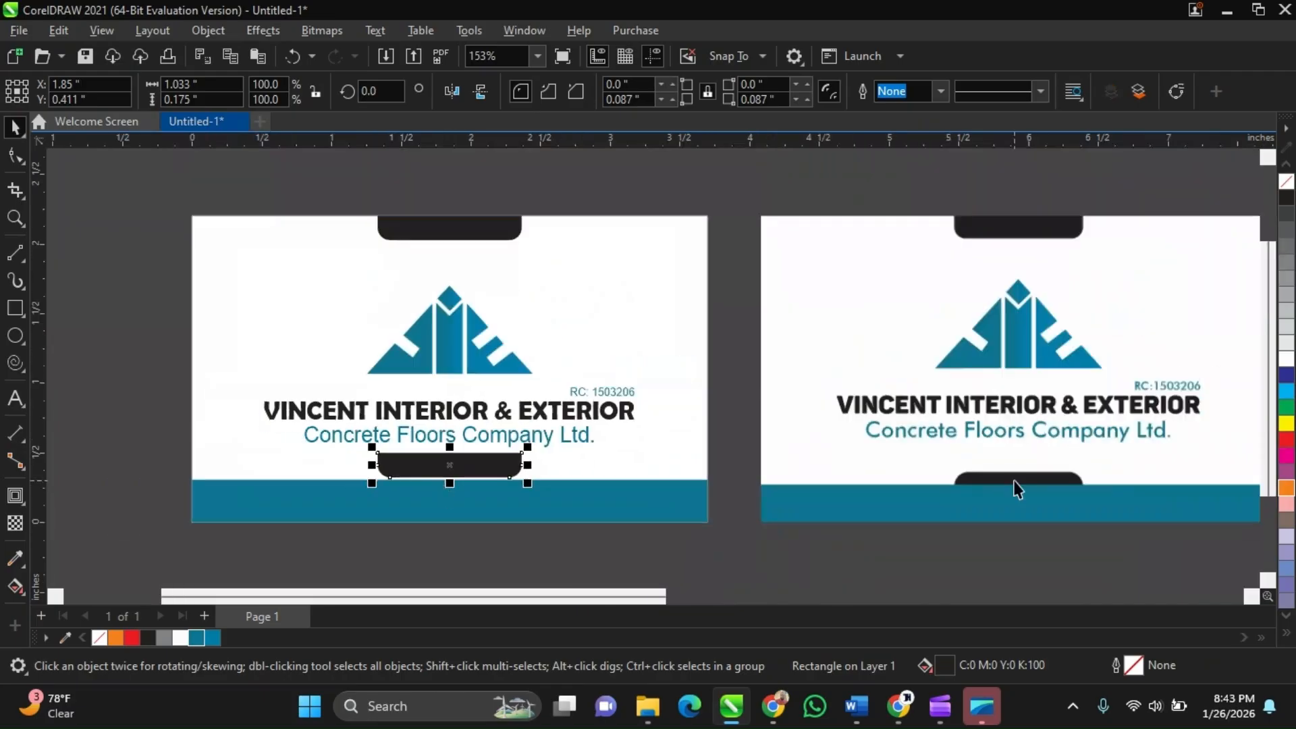
{"action": "scroll", "coordinate": [1015, 488], "scroll_direction": "up", "scroll_amount": 1}
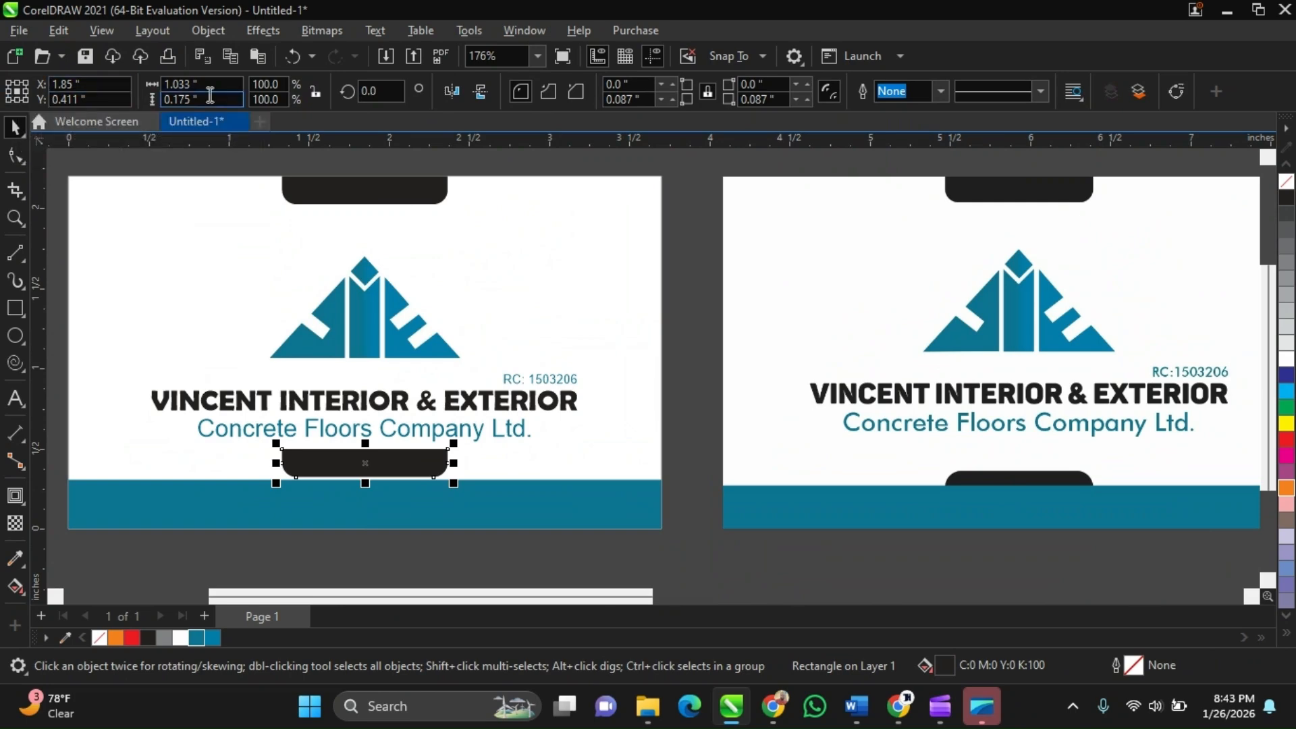
{"action": "left_click", "coordinate": [316, 92]}
{"action": "scroll", "coordinate": [344, 367], "scroll_direction": "down", "scroll_amount": 2}
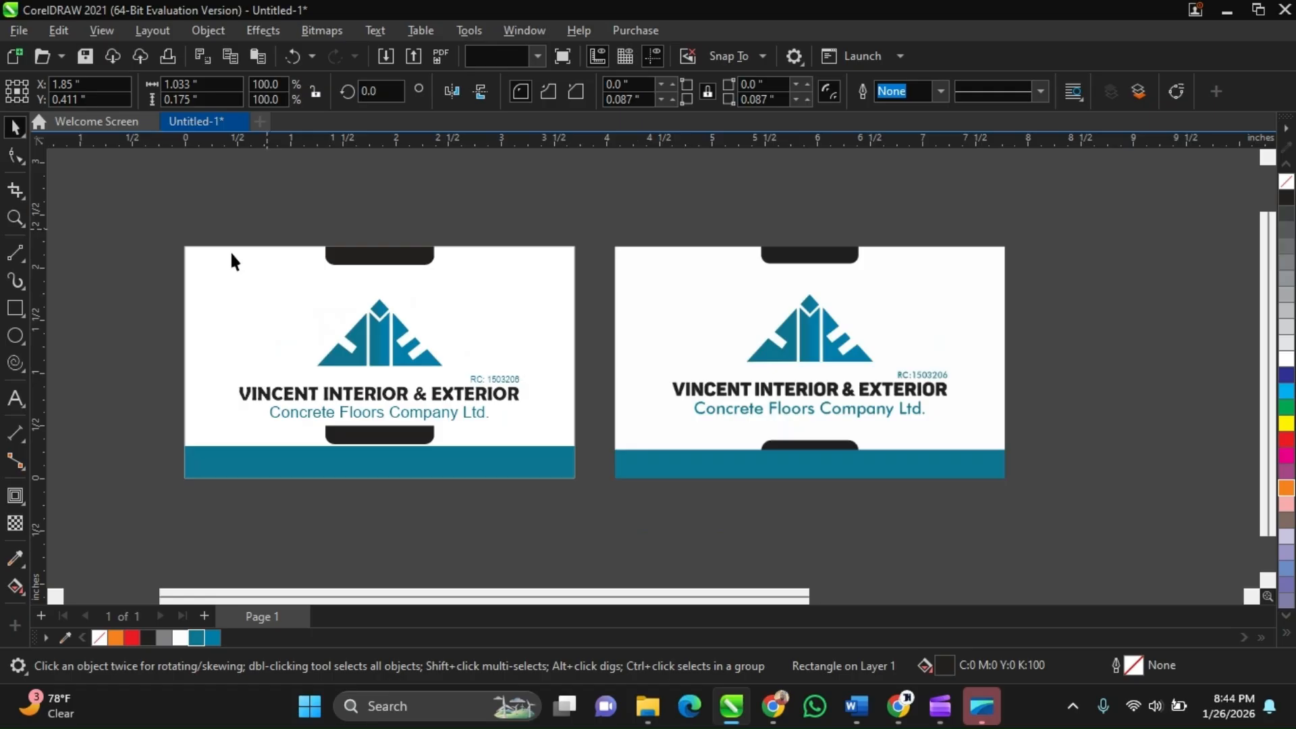
{"action": "left_click", "coordinate": [65, 371]}
{"action": "scroll", "coordinate": [288, 390], "scroll_direction": "down", "scroll_amount": 2}
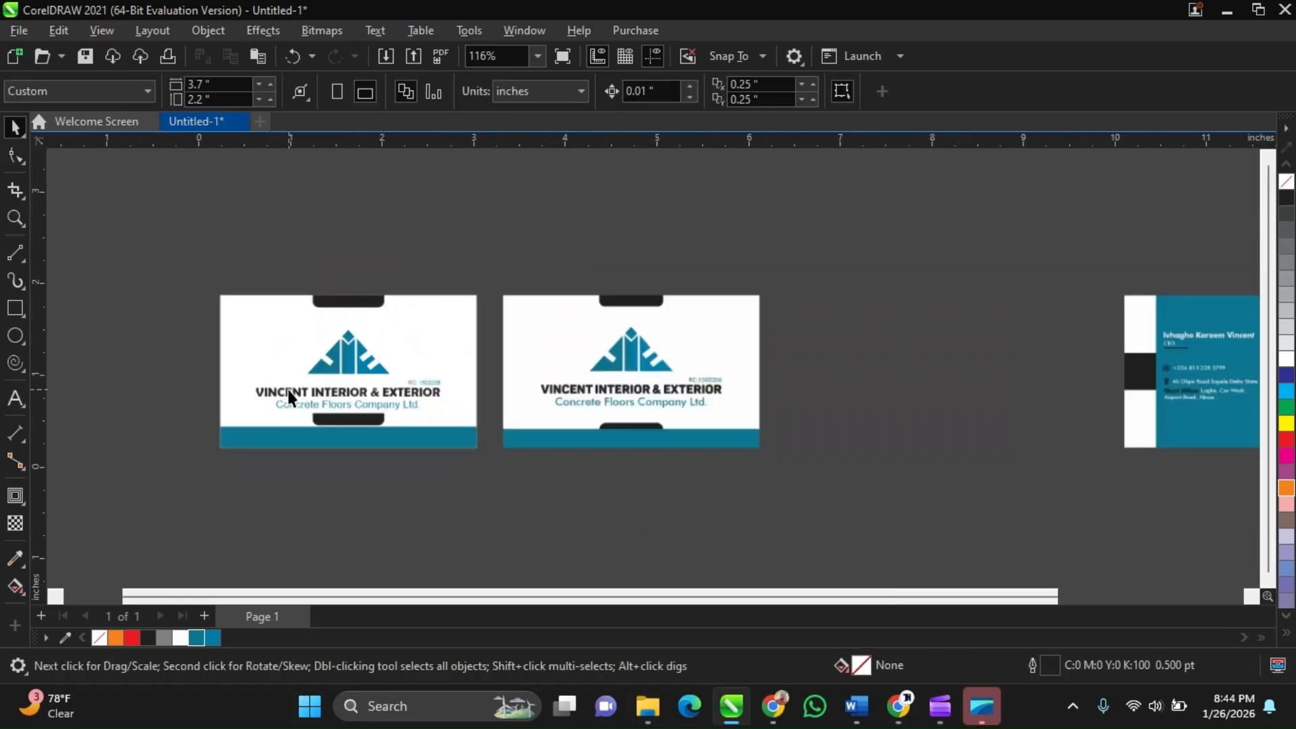
Add the sample text MIRROR above the cards
{"action": "left_click", "coordinate": [23, 392]}
{"action": "scroll", "coordinate": [218, 224], "scroll_direction": "up", "scroll_amount": 2}
{"action": "left_click", "coordinate": [221, 222]}
{"action": "type", "text": "M"}
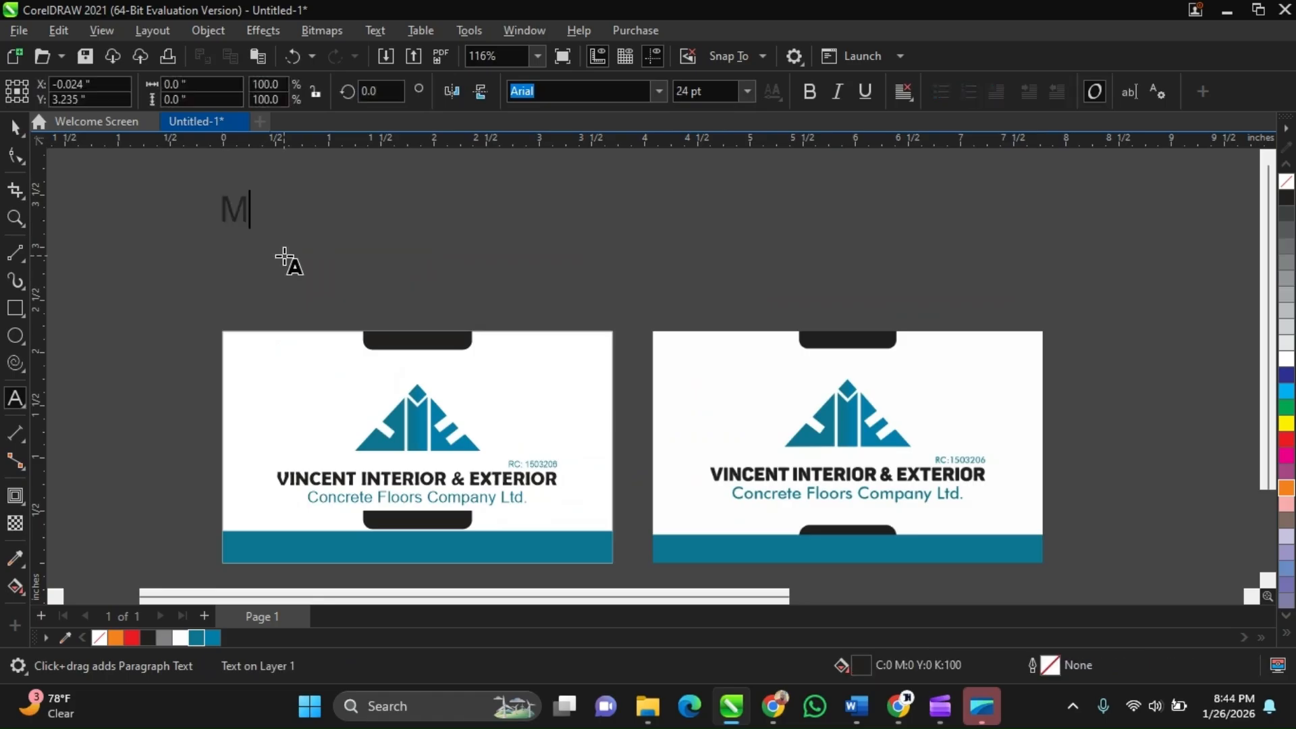
{"action": "type", "text": "IRROR"}
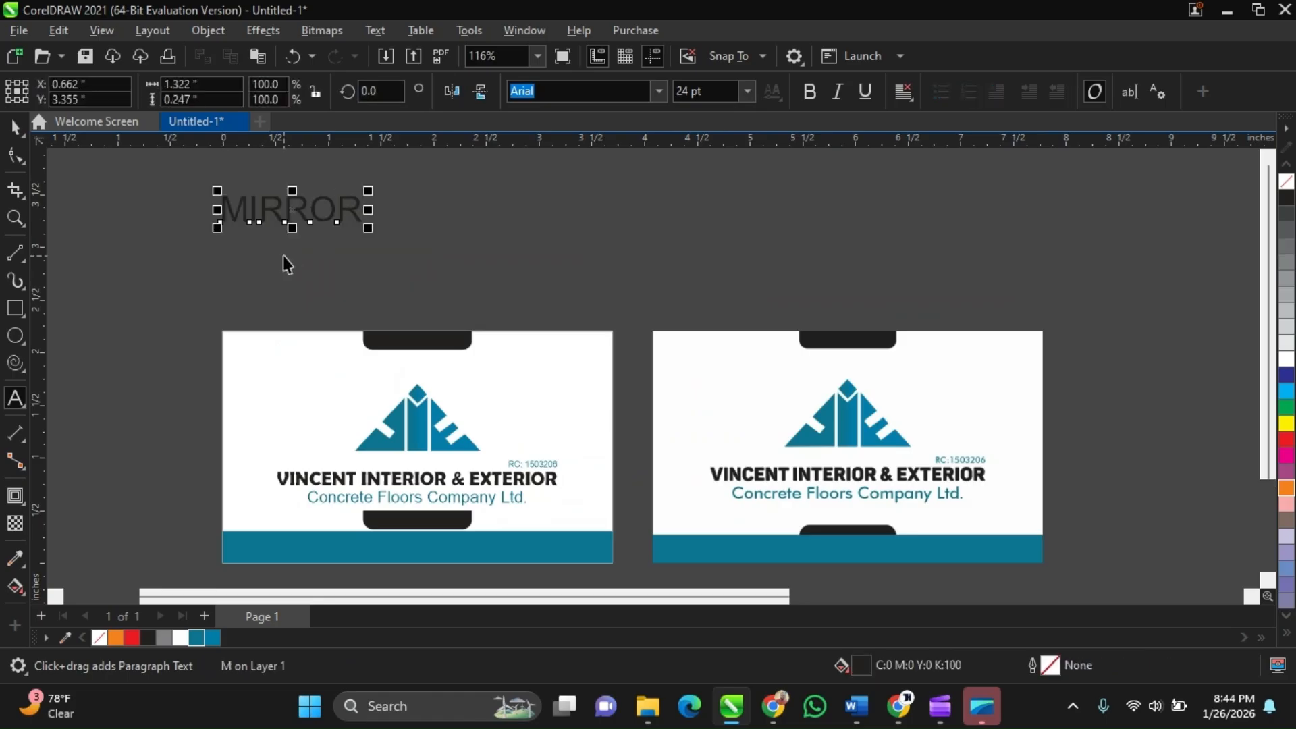
Enlarge the MIRROR text to about 40 pt and fill it with the palette purple
{"action": "key", "text": "ctrl+space"}
{"action": "scroll", "coordinate": [282, 255], "scroll_direction": "down", "scroll_amount": 2}
{"action": "left_click_drag", "start_coordinate": [346, 244], "coordinate": [410, 292]}
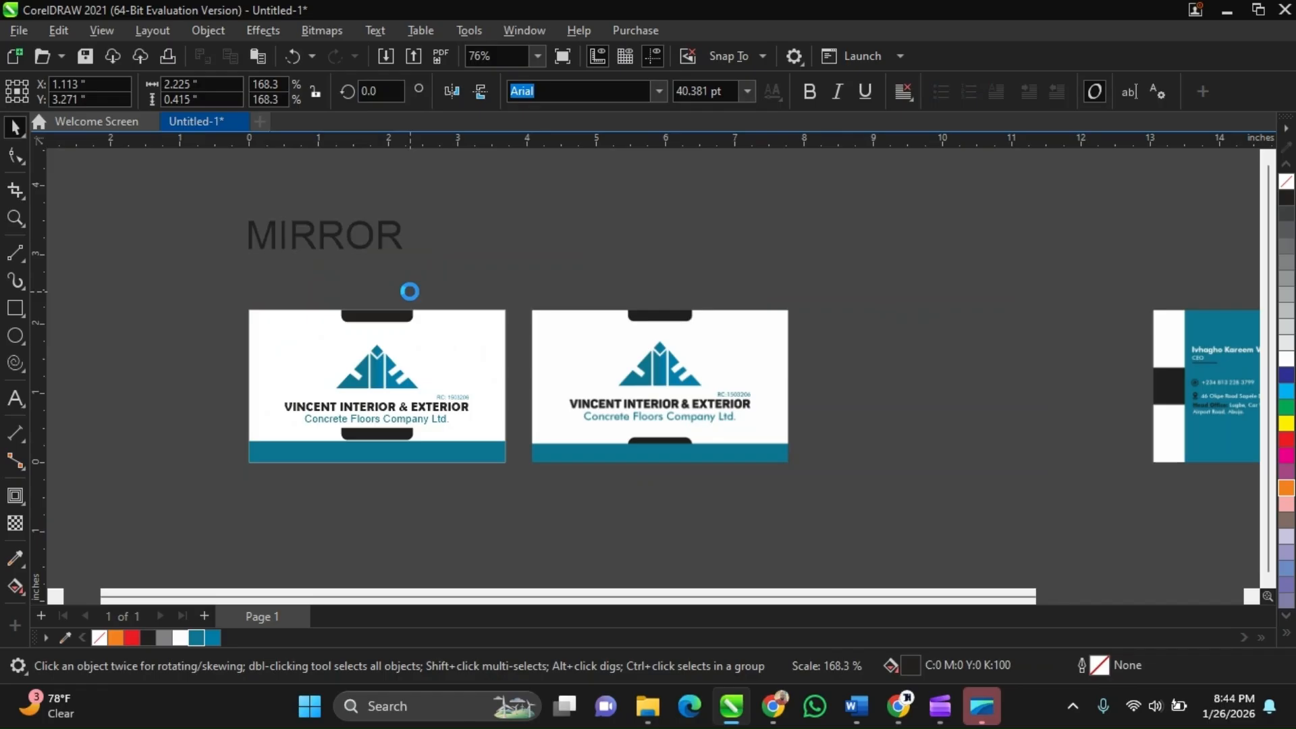
{"action": "left_click", "coordinate": [1287, 475]}
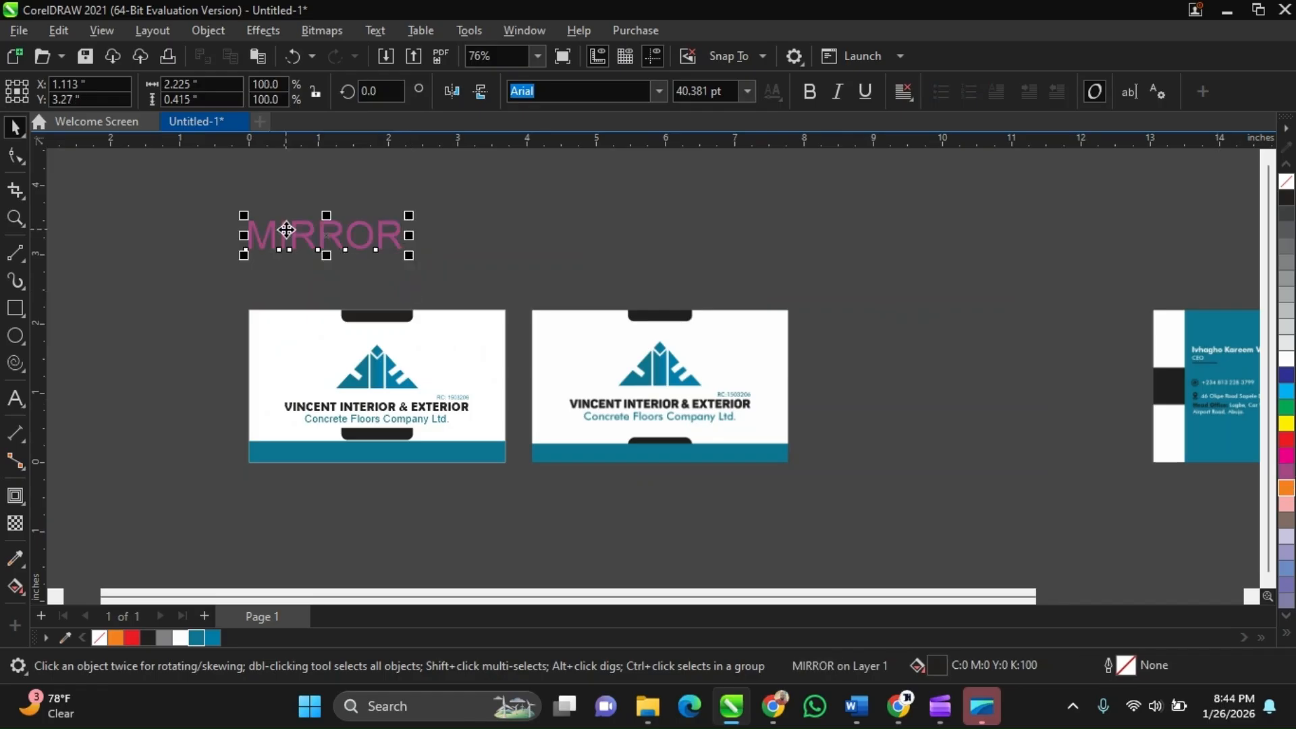
Zoom in and mirror the MIRROR text horizontally, toggling the flip on and off several times
{"action": "scroll", "coordinate": [286, 230], "scroll_direction": "up", "scroll_amount": 3}
{"action": "scroll", "coordinate": [319, 283], "scroll_direction": "up", "scroll_amount": 1}
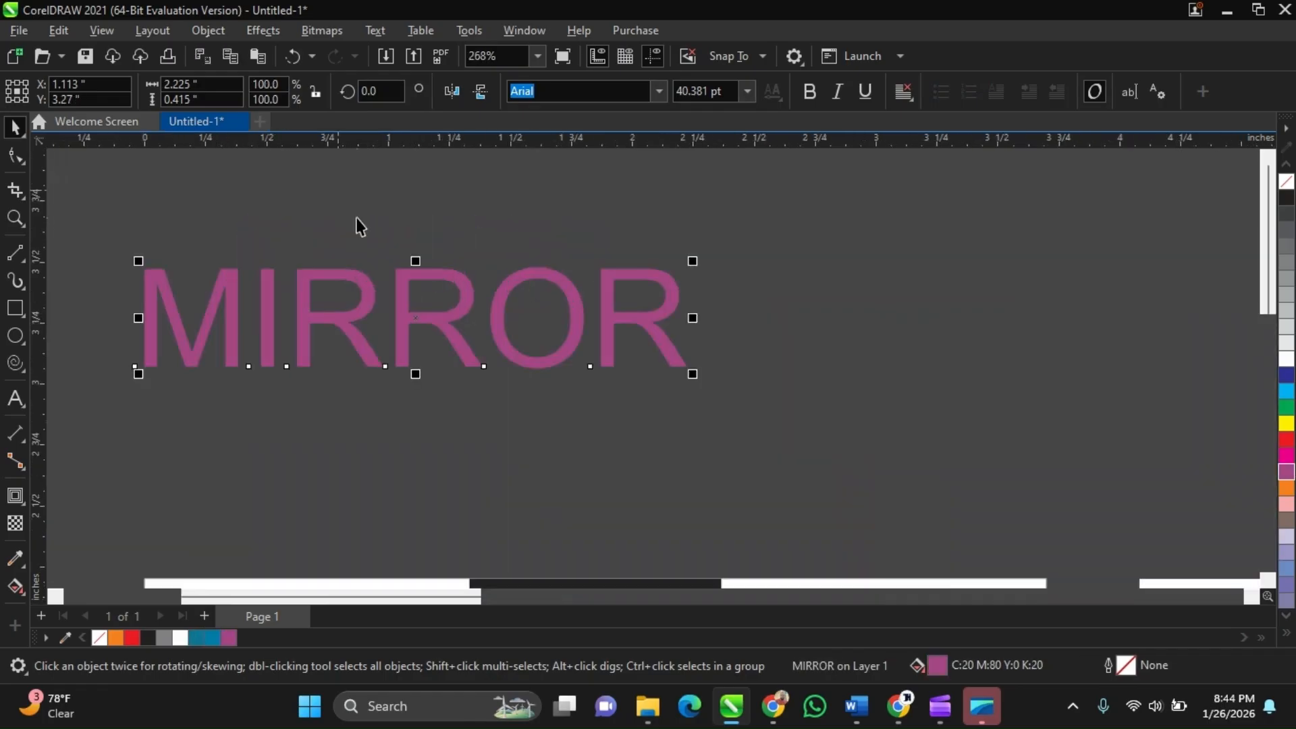
{"action": "scroll", "coordinate": [695, 324], "scroll_direction": "up", "scroll_amount": 2}
{"action": "scroll", "coordinate": [783, 356], "scroll_direction": "down", "scroll_amount": 2}
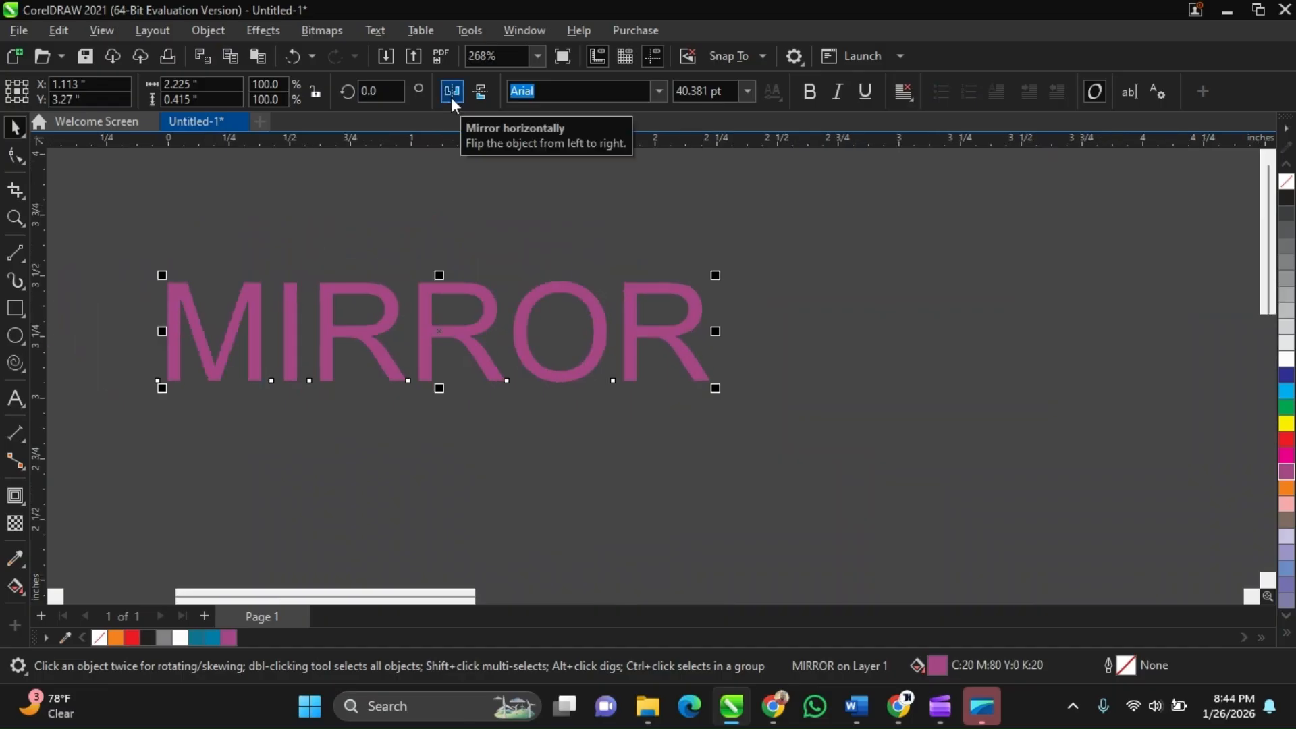
{"action": "left_click", "coordinate": [451, 96]}
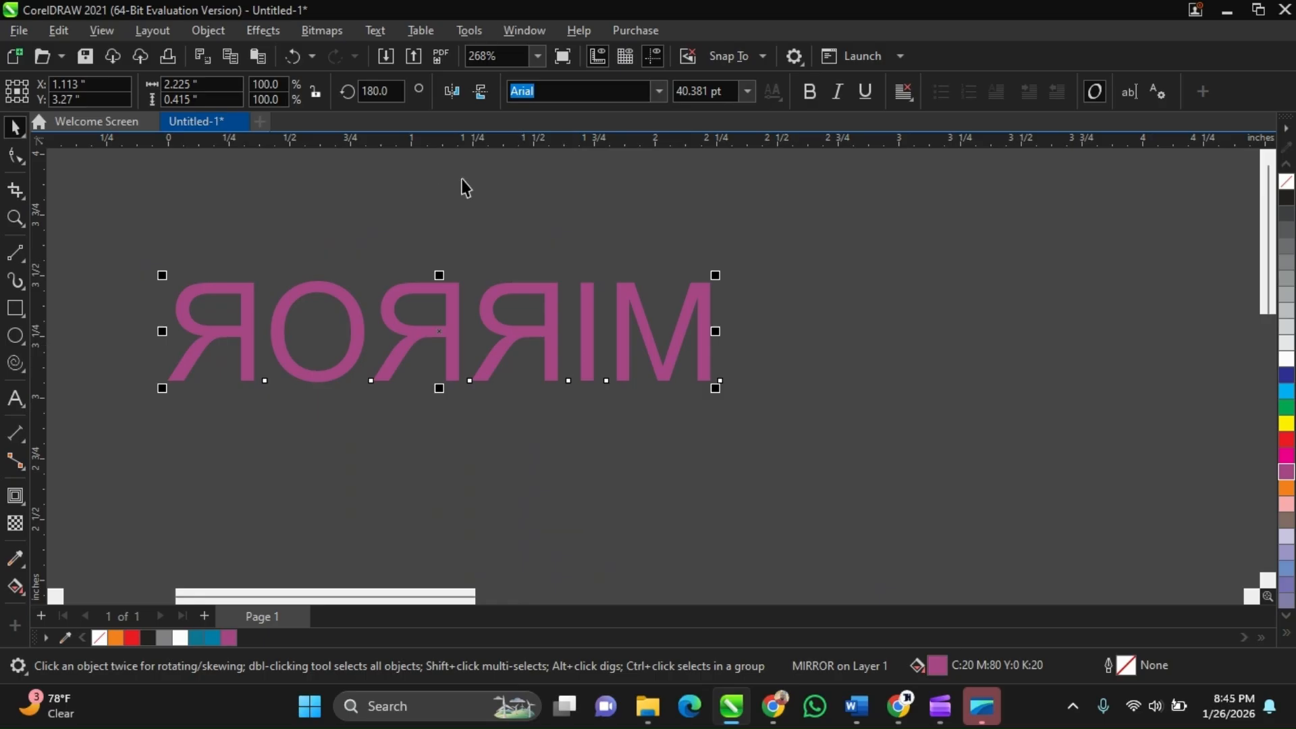
{"action": "left_click", "coordinate": [455, 95]}
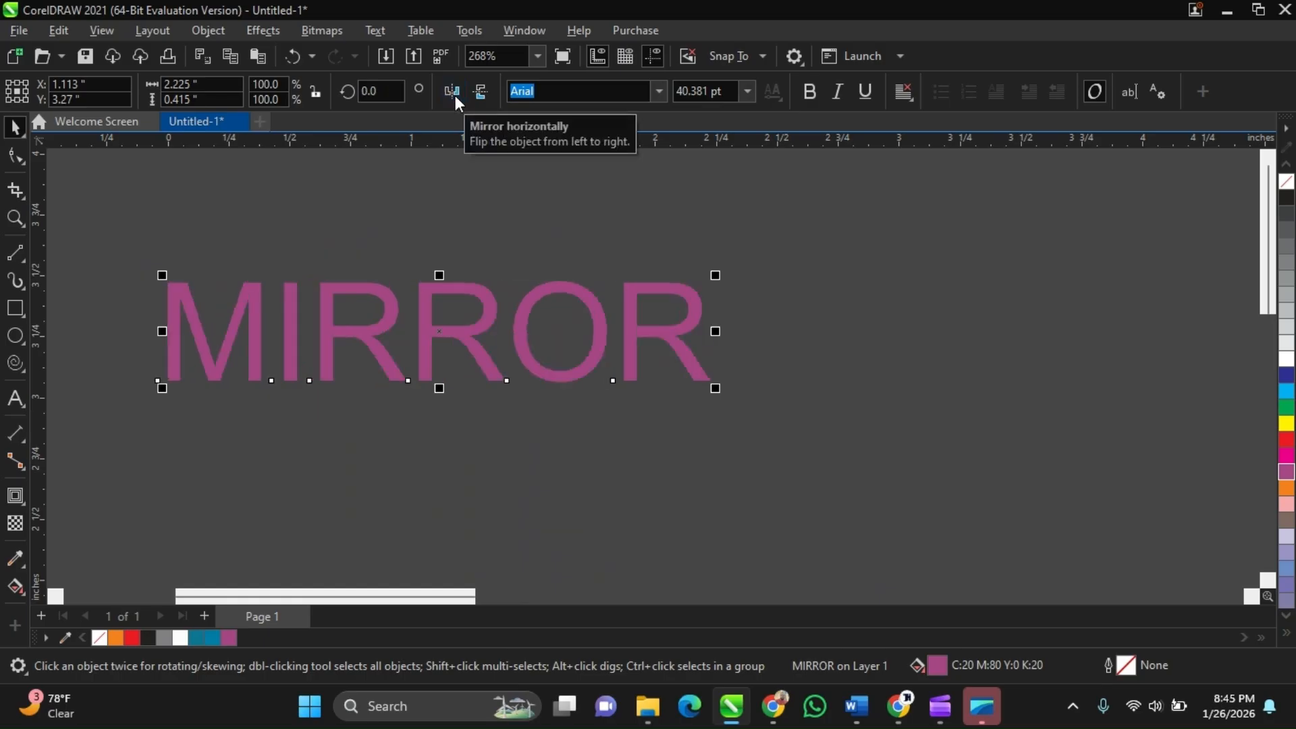
{"action": "left_click", "coordinate": [452, 93]}
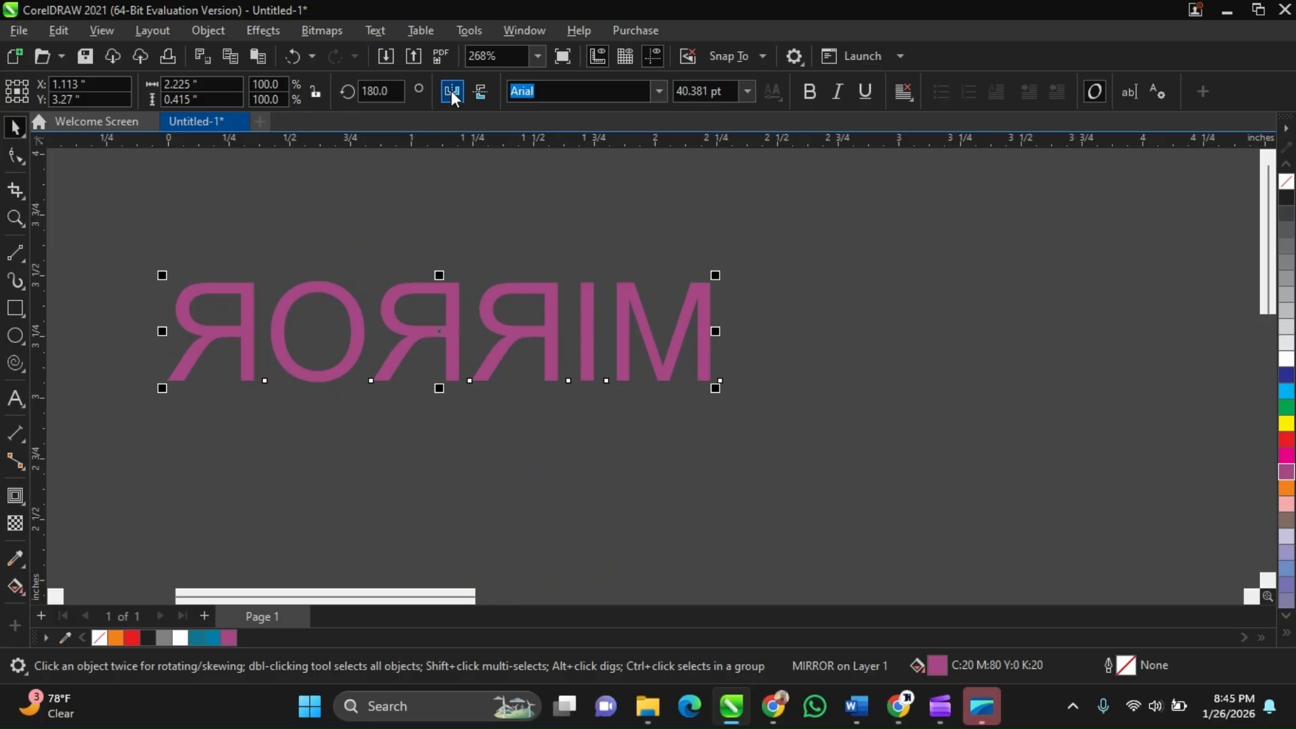
{"action": "left_click", "coordinate": [450, 91]}
{"action": "left_click", "coordinate": [448, 92]}
{"action": "left_click", "coordinate": [445, 90]}
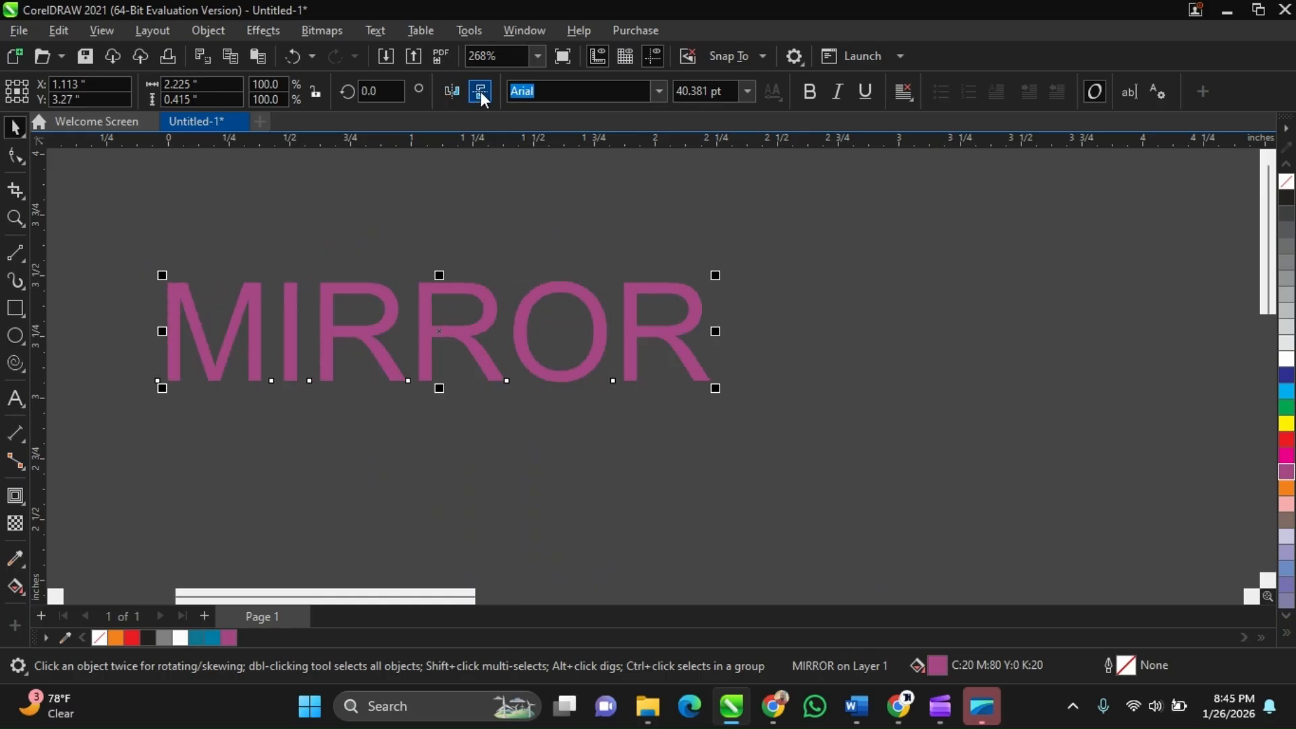
Mirror the MIRROR text vertically back and forth, then delete the text
{"action": "left_click", "coordinate": [479, 92]}
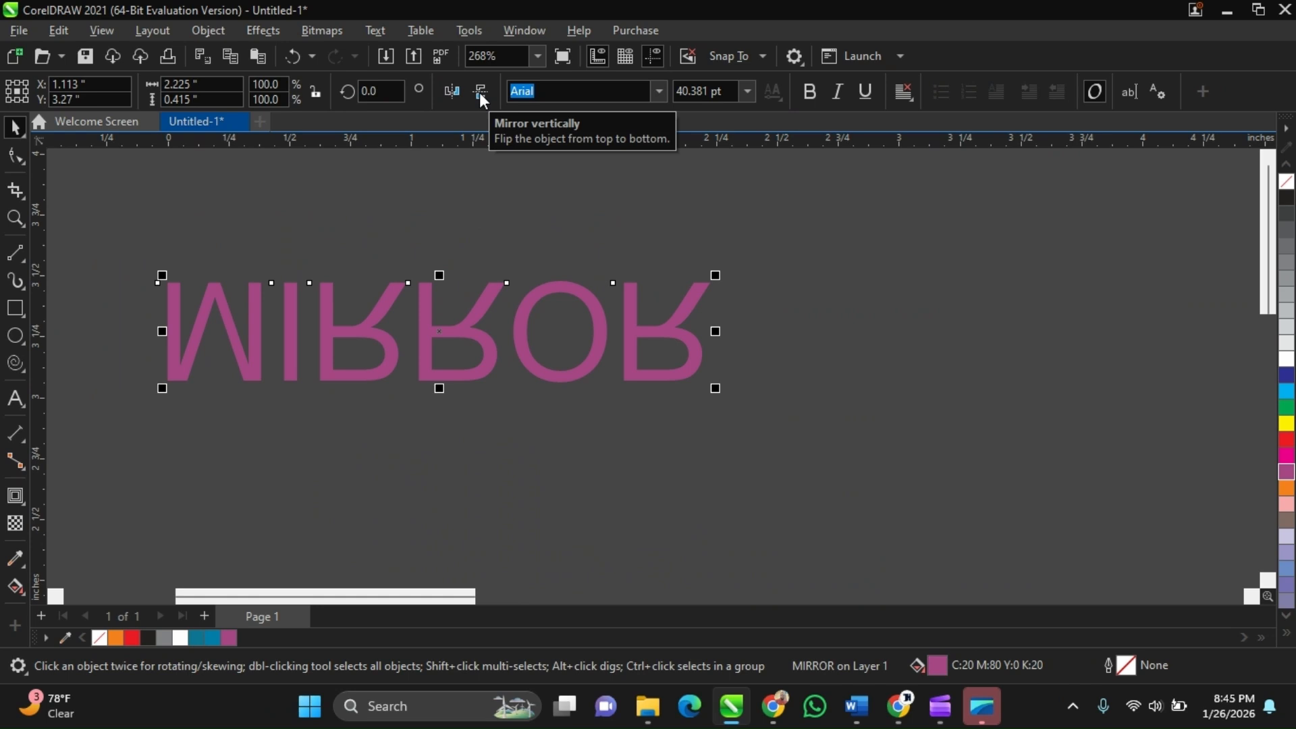
{"action": "left_click", "coordinate": [479, 92]}
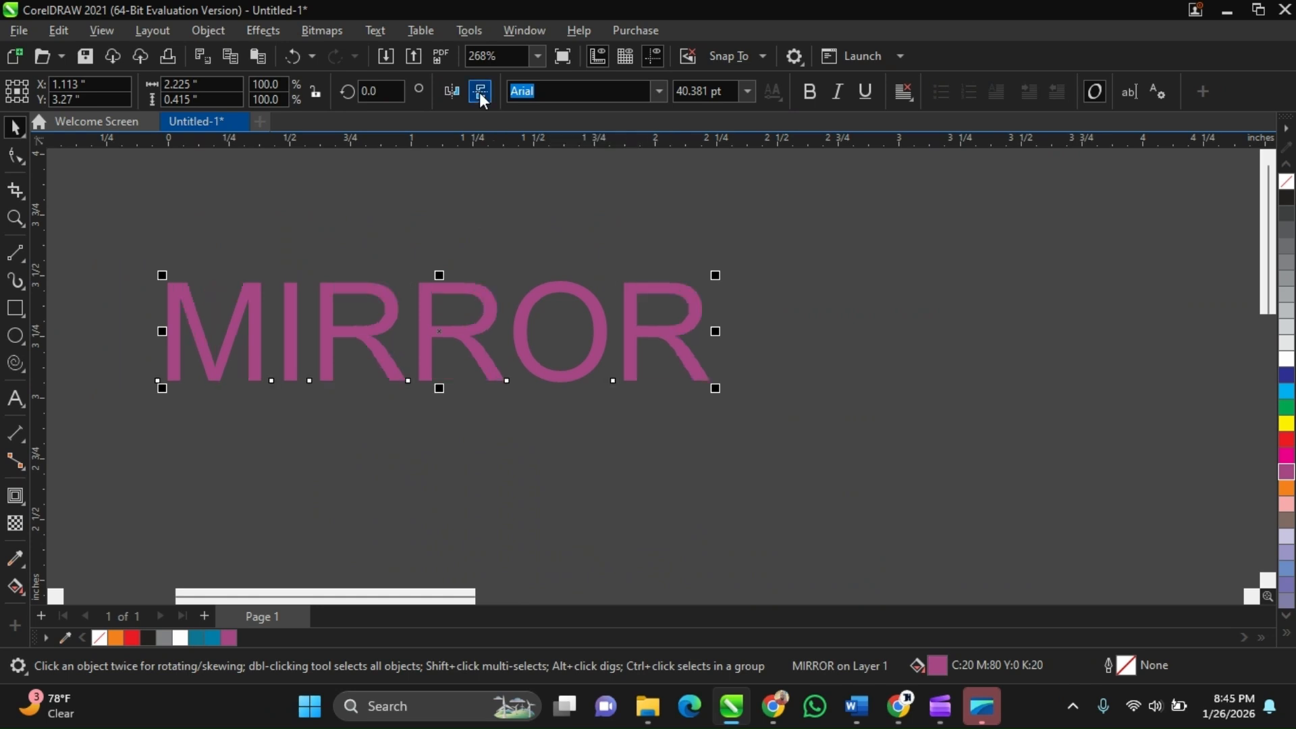
{"action": "left_click", "coordinate": [480, 92]}
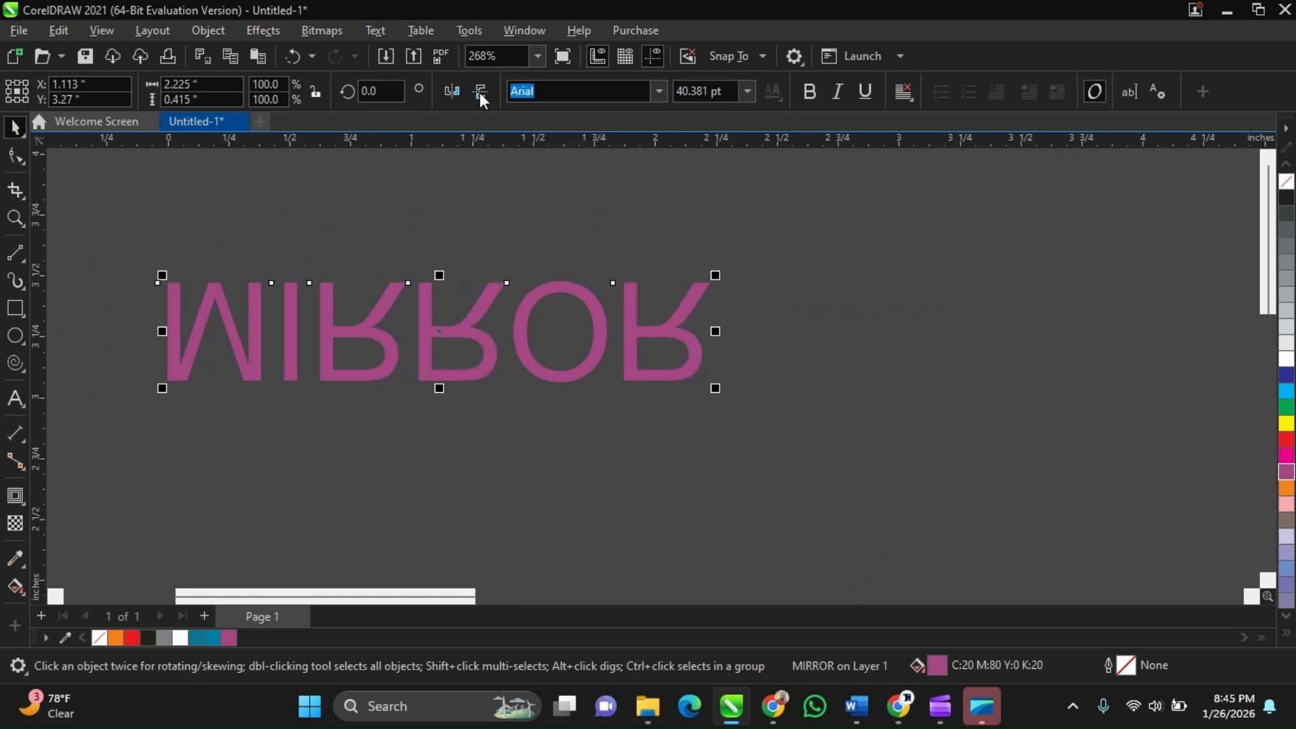
{"action": "left_click", "coordinate": [479, 92]}
{"action": "scroll", "coordinate": [483, 330], "scroll_direction": "down", "scroll_amount": 3}
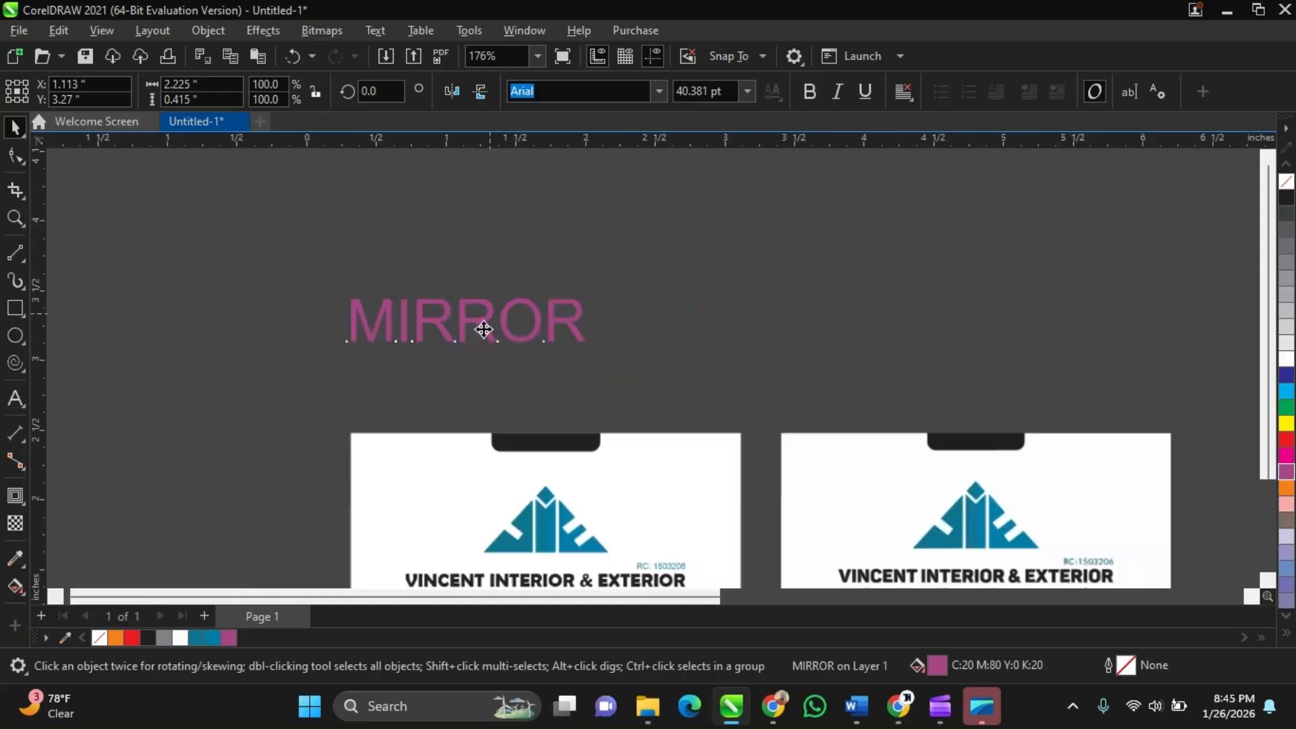
{"action": "key", "text": "Delete"}
Try flipping the bottom black tab vertically, then undo the flip
{"action": "scroll", "coordinate": [520, 297], "scroll_direction": "down", "scroll_amount": 3}
{"action": "scroll", "coordinate": [551, 453], "scroll_direction": "up", "scroll_amount": 2}
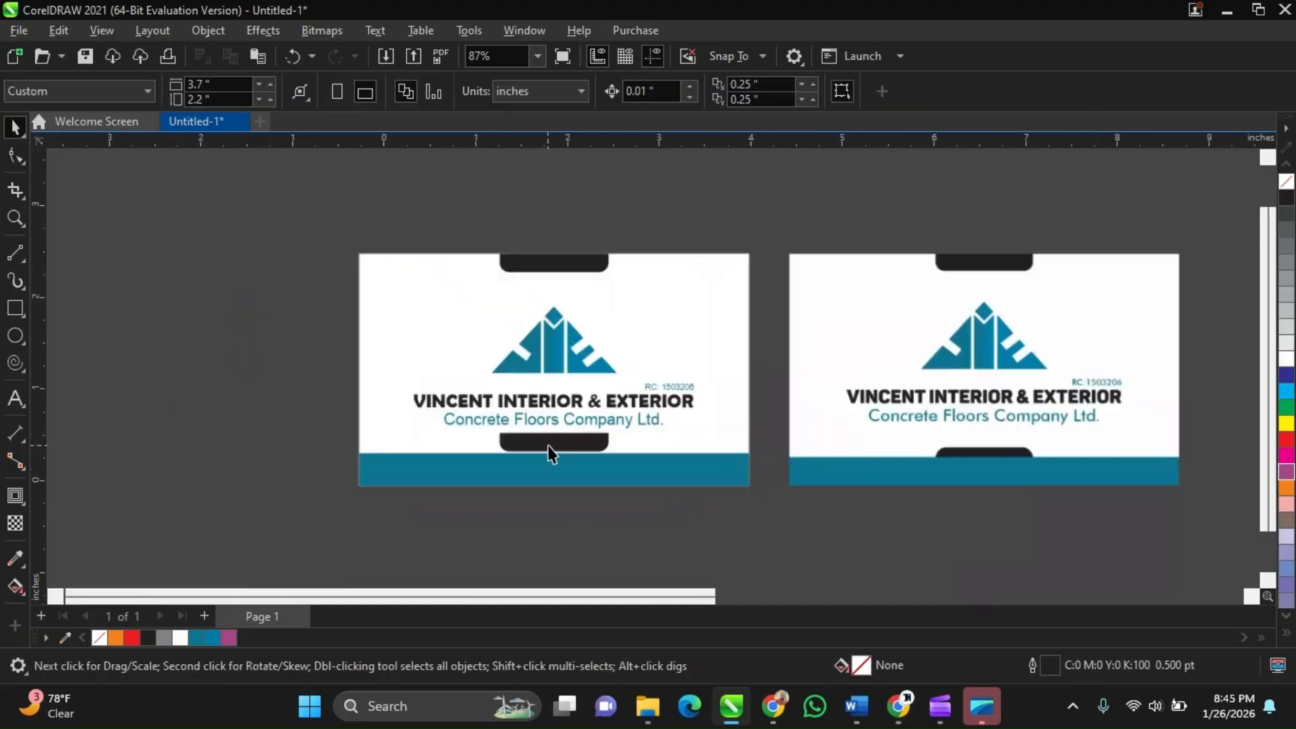
{"action": "left_click", "coordinate": [551, 448]}
{"action": "scroll", "coordinate": [552, 451], "scroll_direction": "up", "scroll_amount": 3}
{"action": "scroll", "coordinate": [550, 445], "scroll_direction": "down", "scroll_amount": 1}
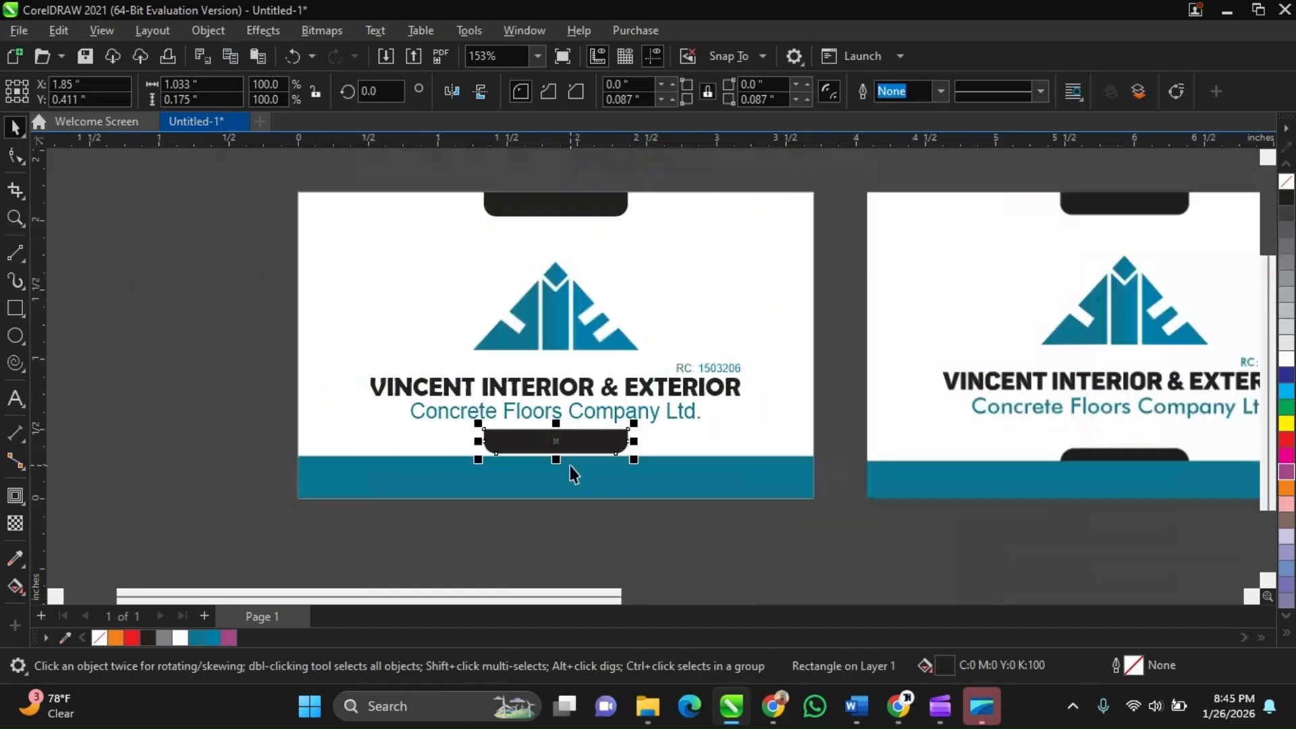
{"action": "scroll", "coordinate": [585, 286], "scroll_direction": "up", "scroll_amount": 1}
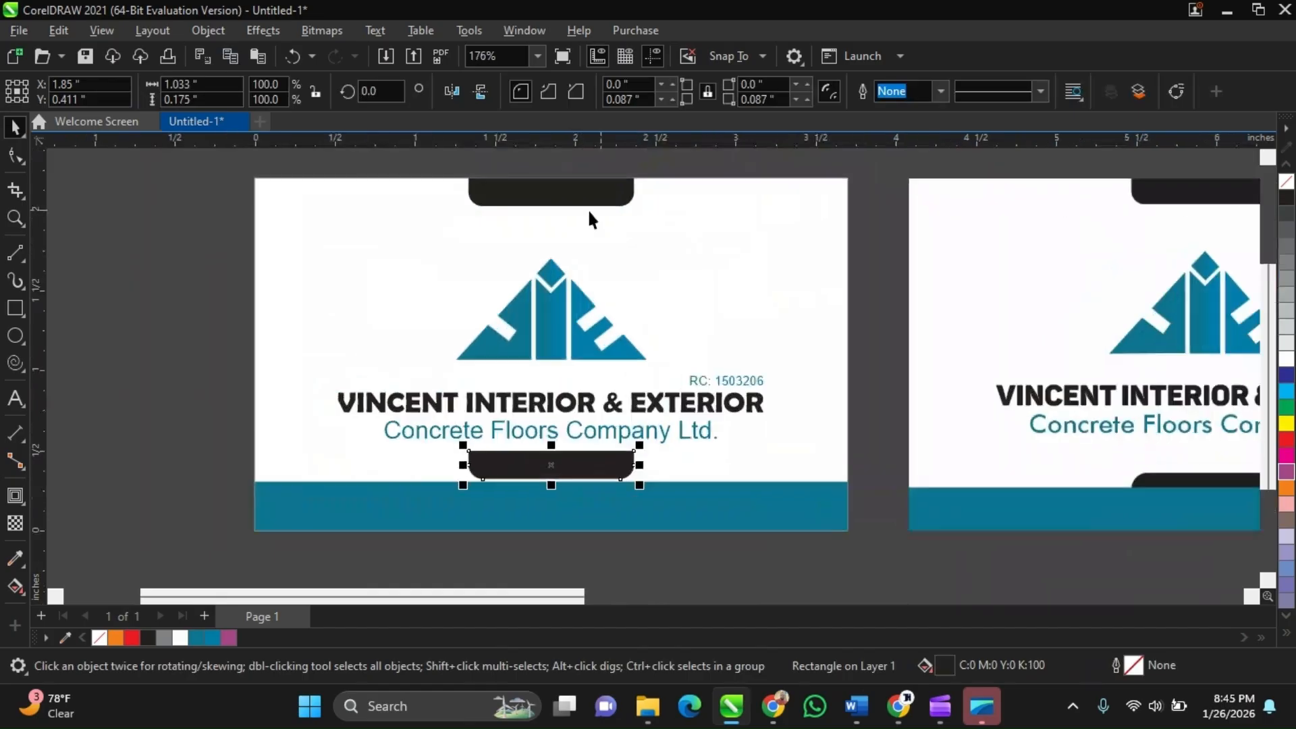
{"action": "scroll", "coordinate": [589, 219], "scroll_direction": "down", "scroll_amount": 1}
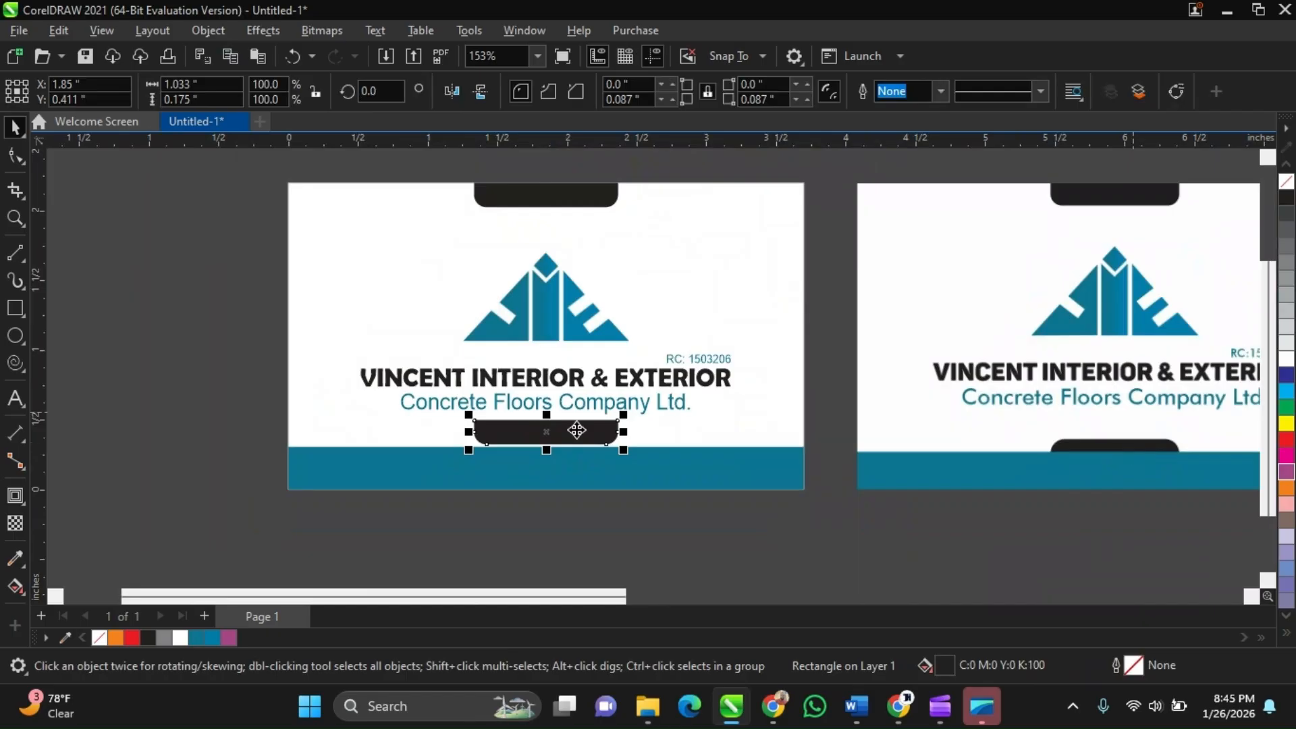
{"action": "left_click", "coordinate": [485, 96]}
{"action": "scroll", "coordinate": [538, 452], "scroll_direction": "up", "scroll_amount": 2}
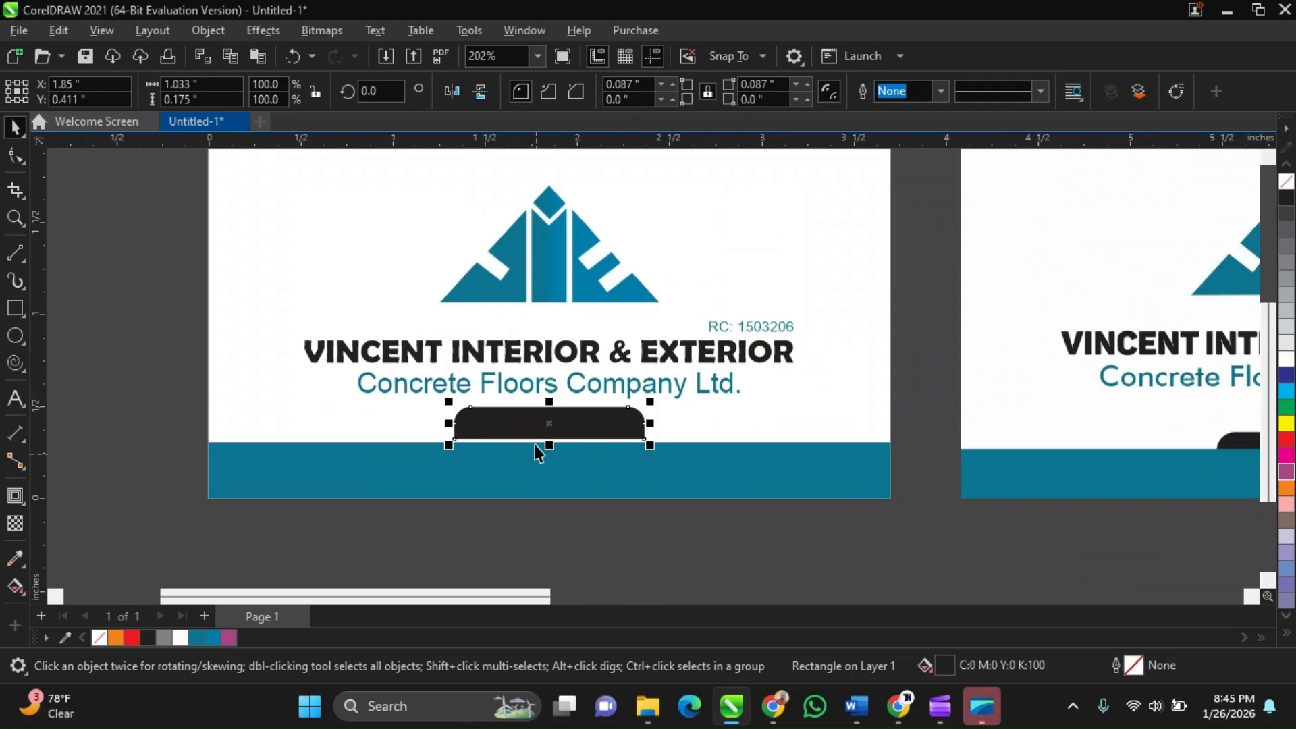
{"action": "scroll", "coordinate": [546, 430], "scroll_direction": "up", "scroll_amount": 1}
{"action": "scroll", "coordinate": [547, 430], "scroll_direction": "down", "scroll_amount": 2}
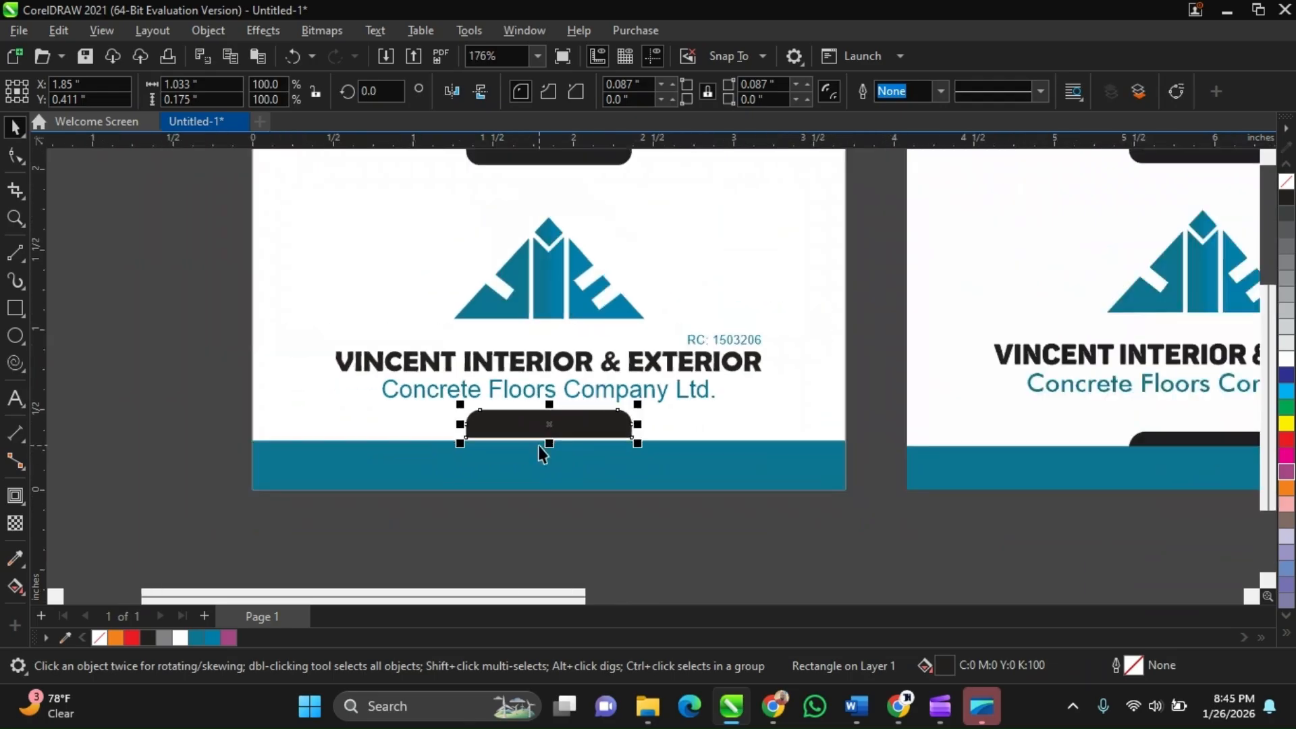
{"action": "key", "text": "ctrl+z"}
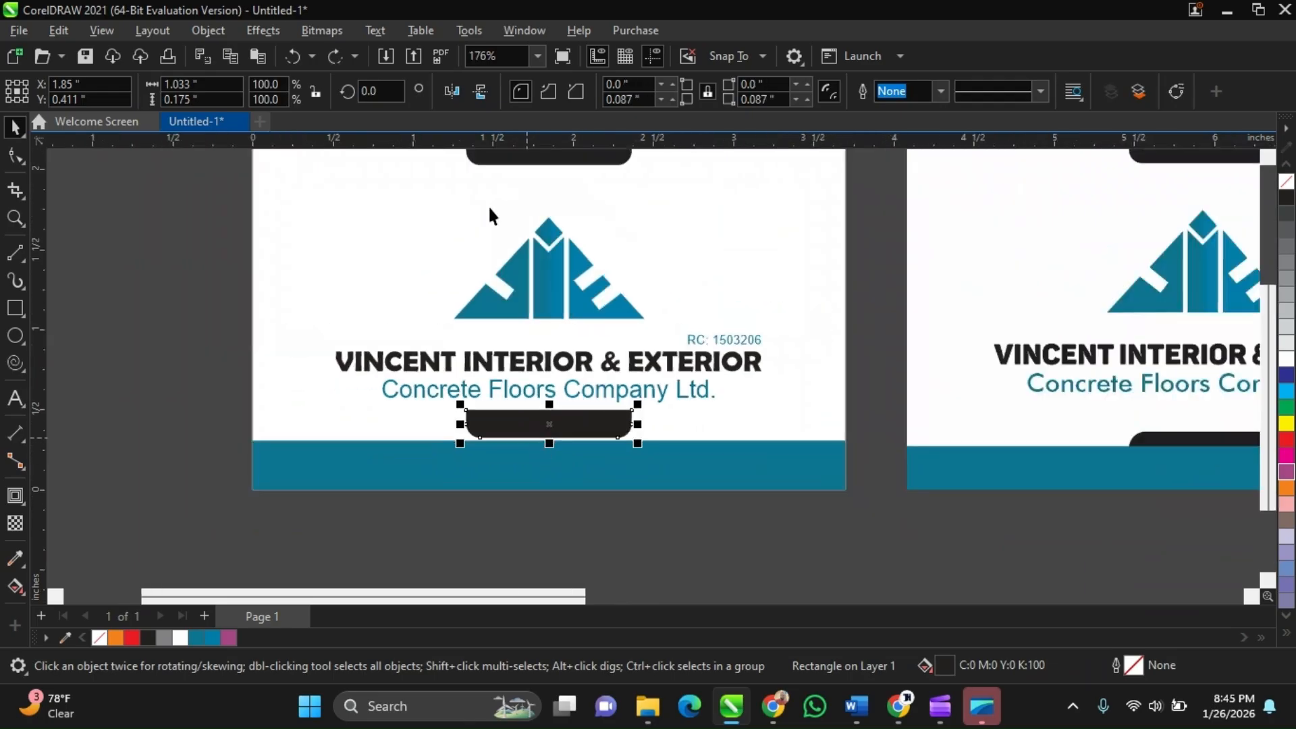
Flip the bottom black tab vertically so its rounded corners face up, and nudge it down onto the blue band
{"action": "left_click", "coordinate": [482, 96]}
{"action": "scroll", "coordinate": [562, 433], "scroll_direction": "up", "scroll_amount": 1}
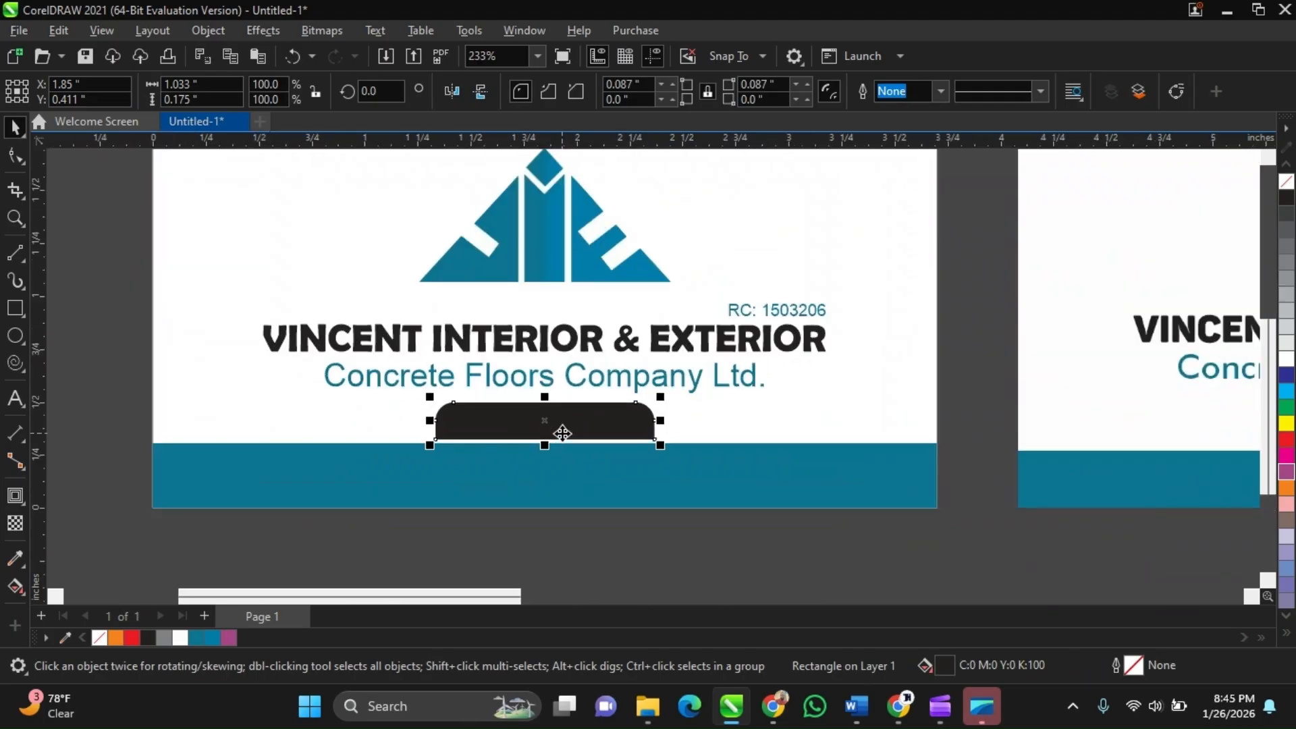
{"action": "scroll", "coordinate": [542, 533], "scroll_direction": "down", "scroll_amount": 2}
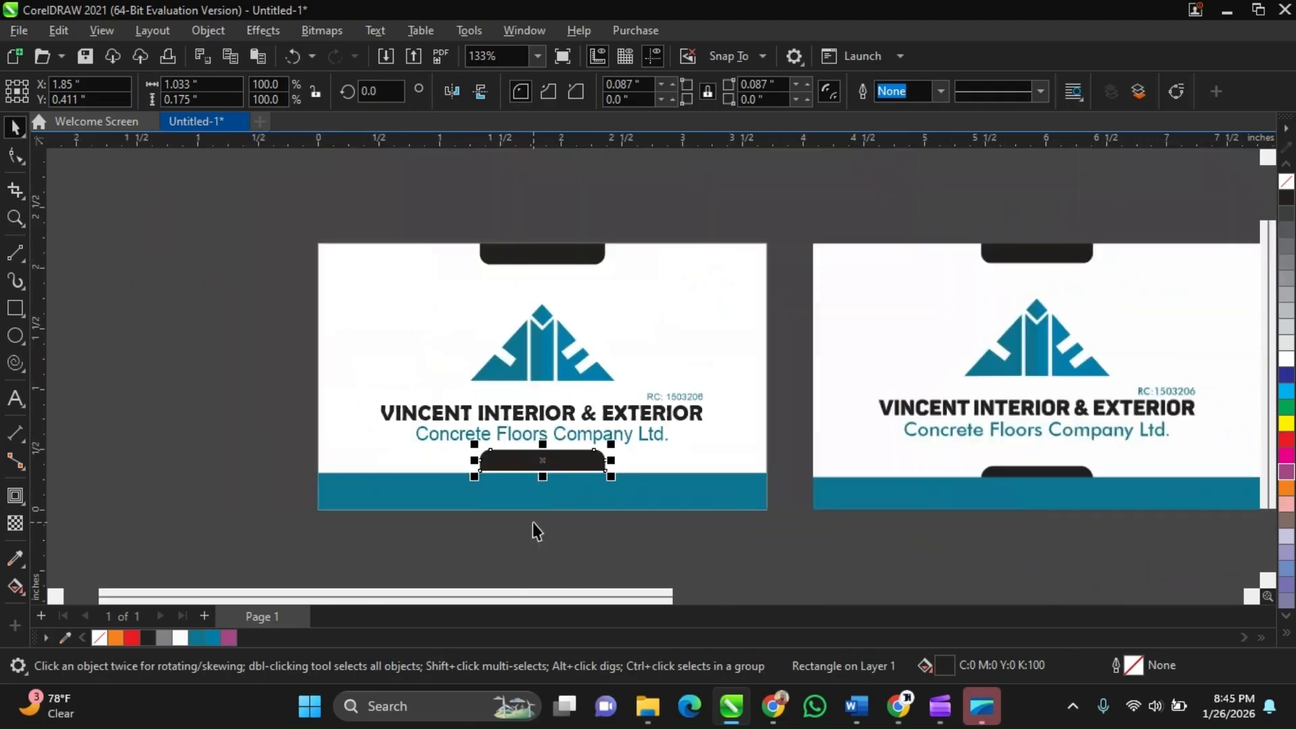
{"action": "scroll", "coordinate": [540, 513], "scroll_direction": "up", "scroll_amount": 2}
{"action": "scroll", "coordinate": [543, 476], "scroll_direction": "up", "scroll_amount": 1}
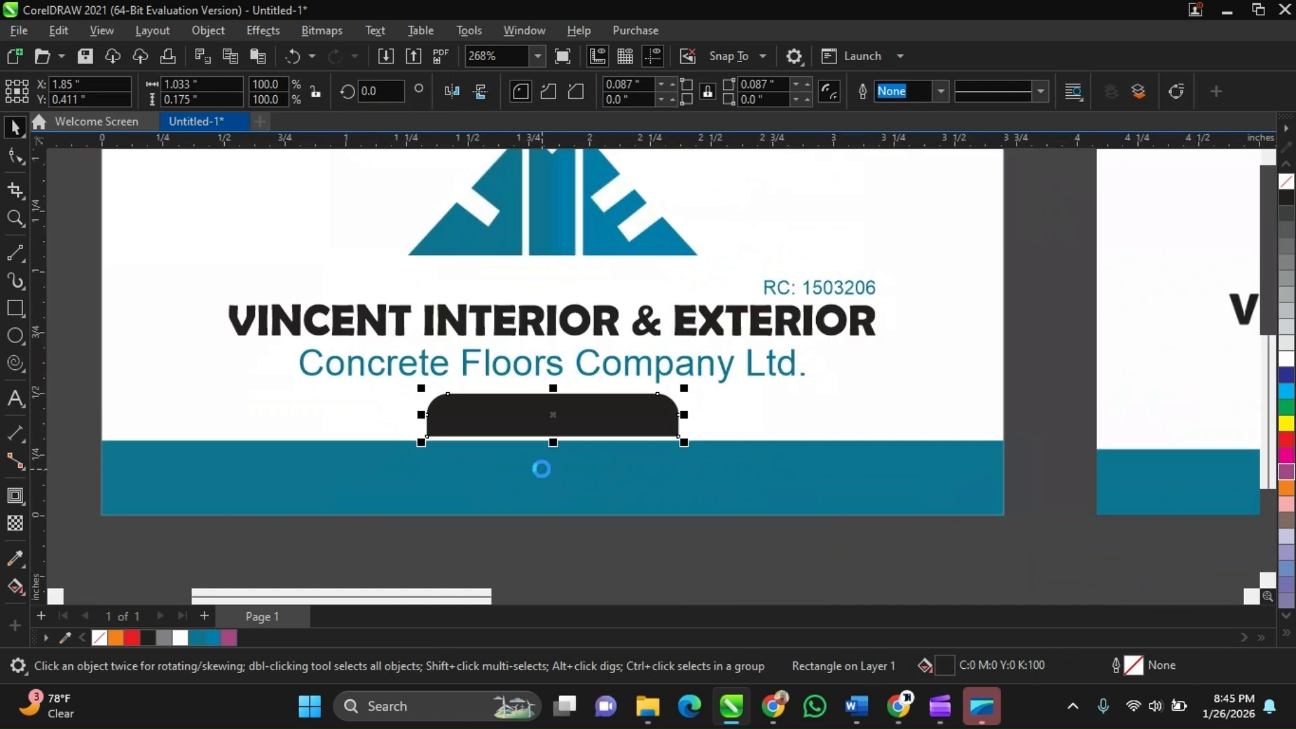
{"action": "key", "text": "Down"}
{"action": "key", "text": "Down"}
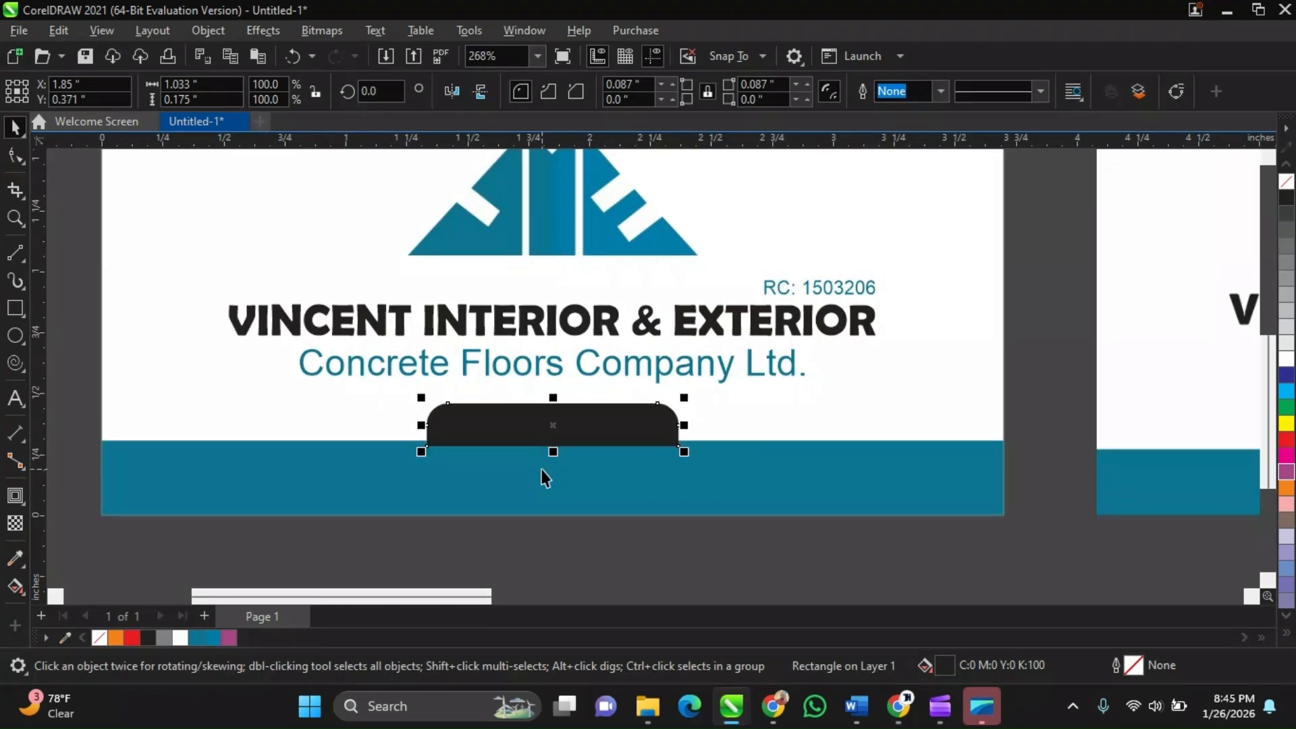
{"action": "key", "text": "Down"}
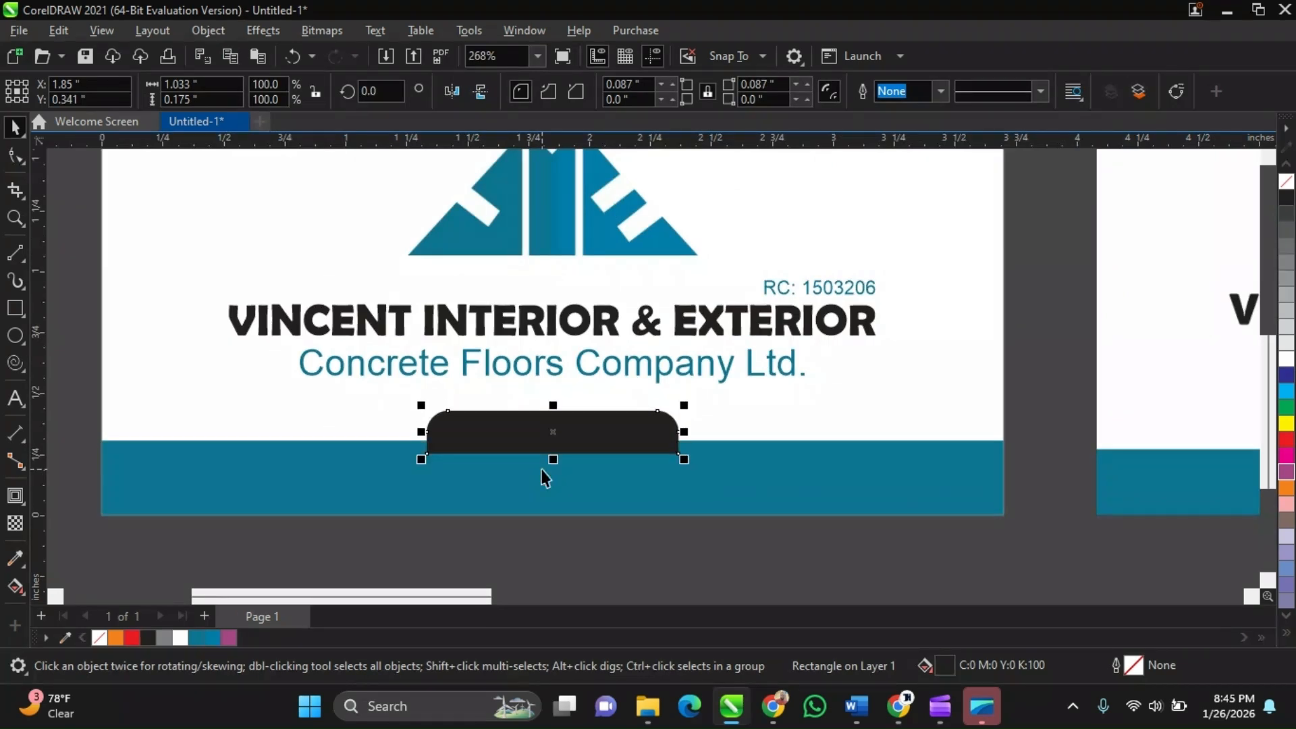
{"action": "key", "text": "Down"}
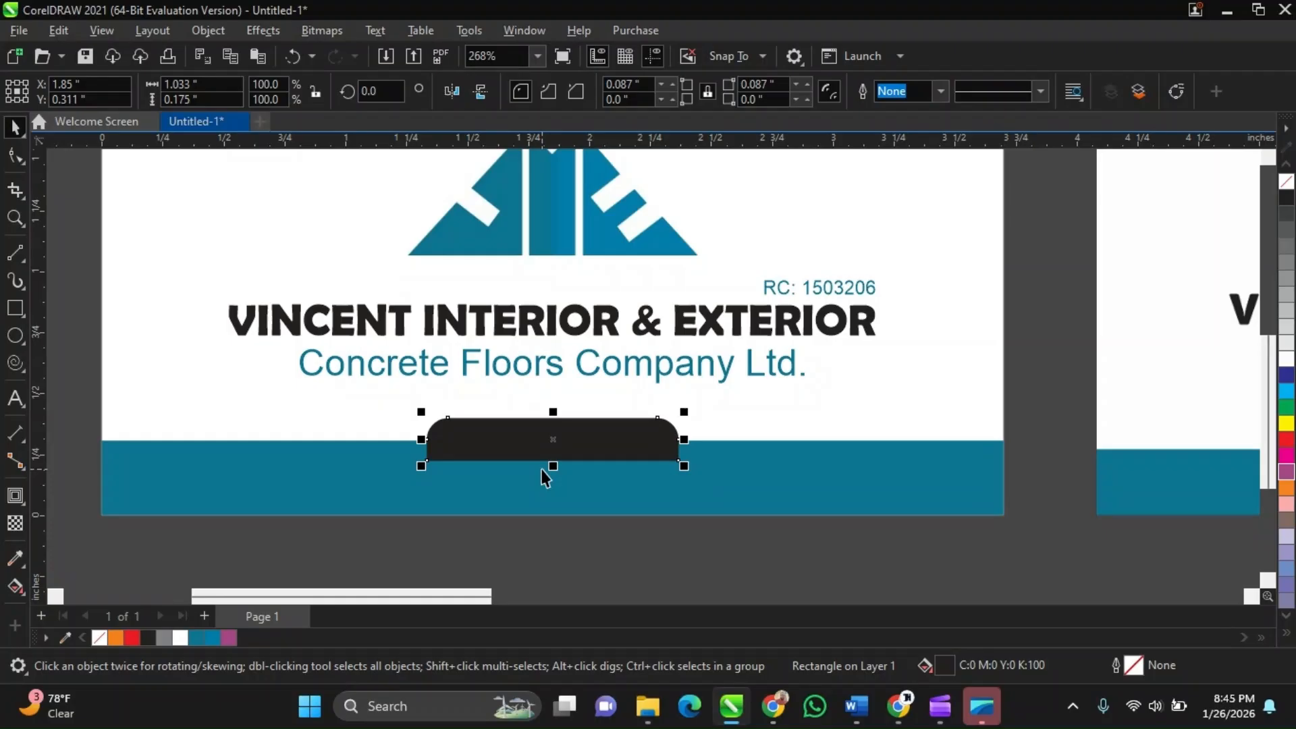
{"action": "key", "text": "Down"}
Place the black tab behind the blue bottom band using the Order Behind command
{"action": "scroll", "coordinate": [366, 466], "scroll_direction": "down", "scroll_amount": 2}
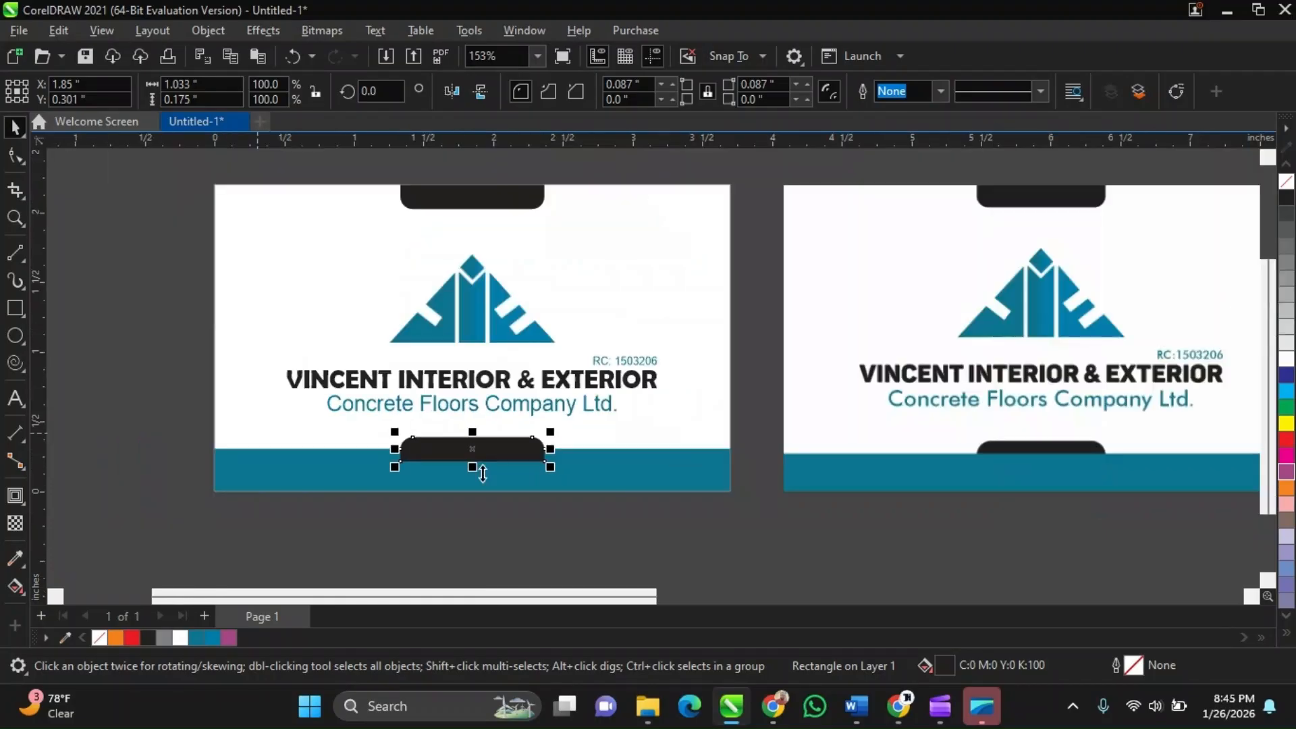
{"action": "scroll", "coordinate": [483, 473], "scroll_direction": "down", "scroll_amount": 1}
{"action": "scroll", "coordinate": [933, 313], "scroll_direction": "up", "scroll_amount": 1}
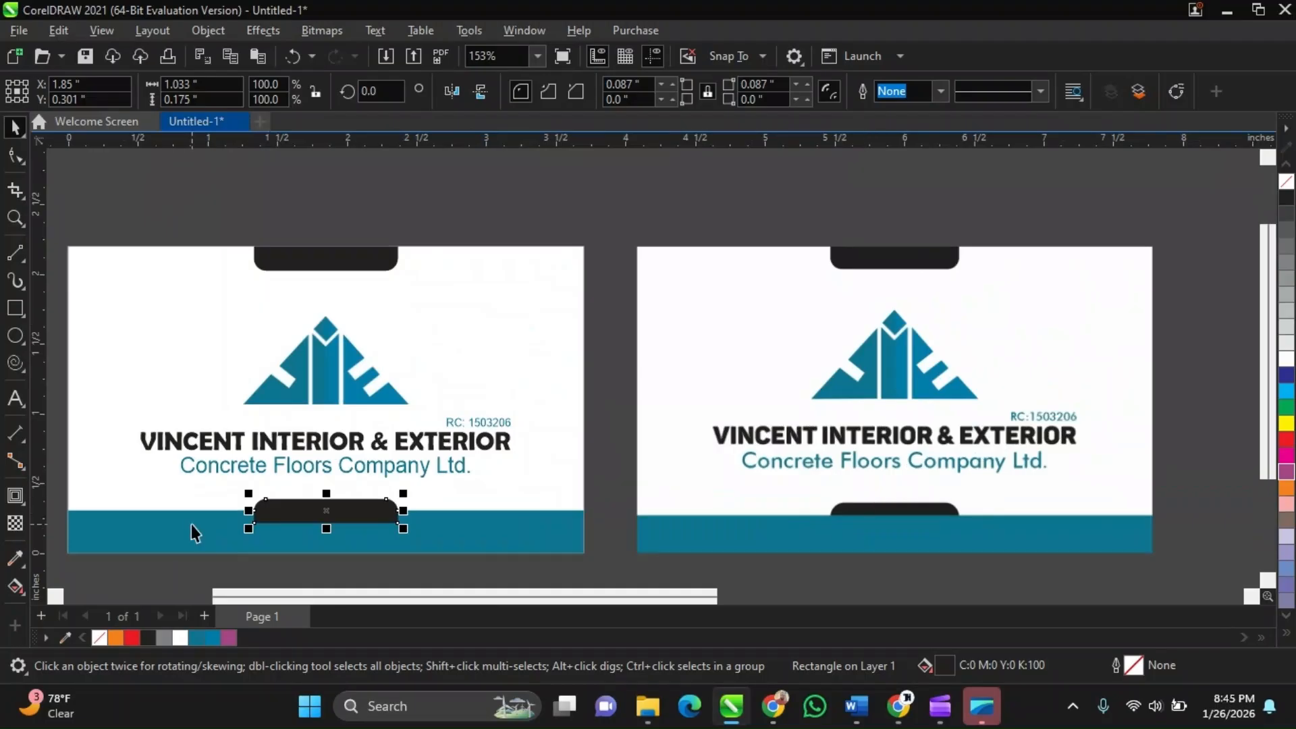
{"action": "scroll", "coordinate": [317, 521], "scroll_direction": "up", "scroll_amount": 1}
{"action": "scroll", "coordinate": [326, 524], "scroll_direction": "up", "scroll_amount": 1}
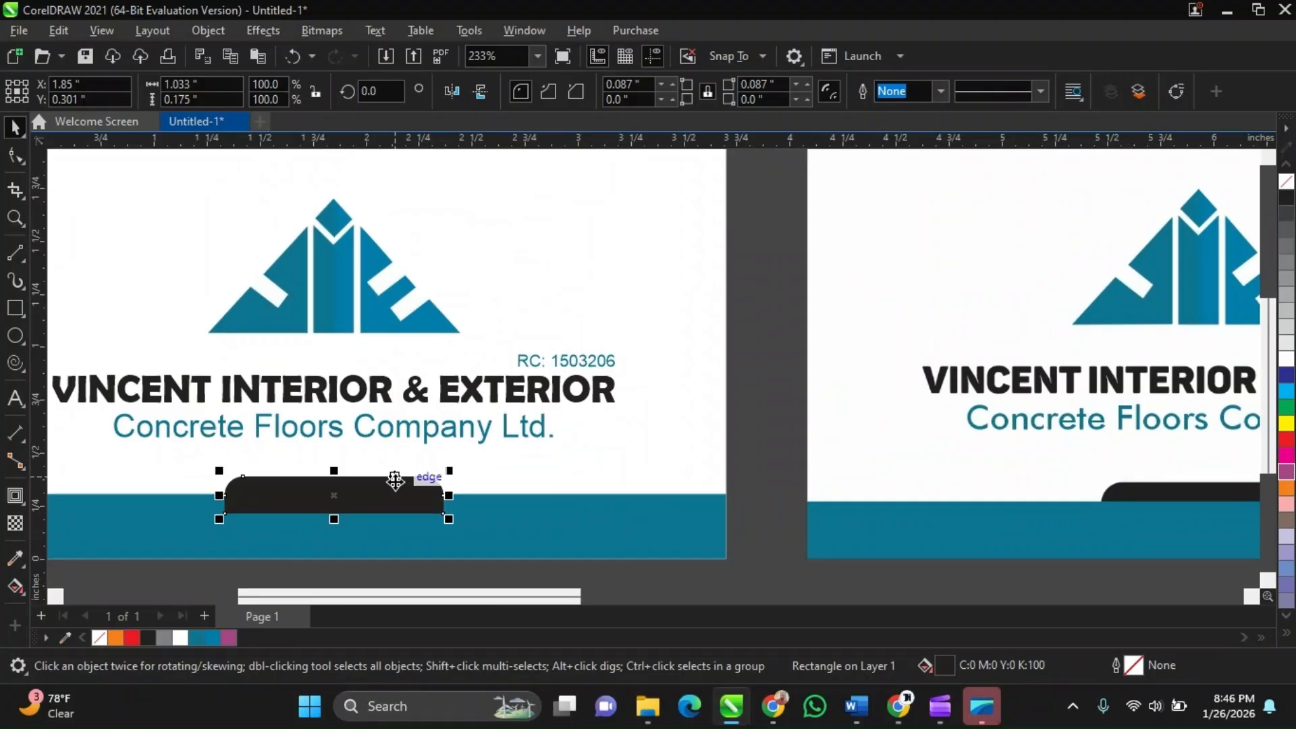
{"action": "left_click", "coordinate": [604, 509]}
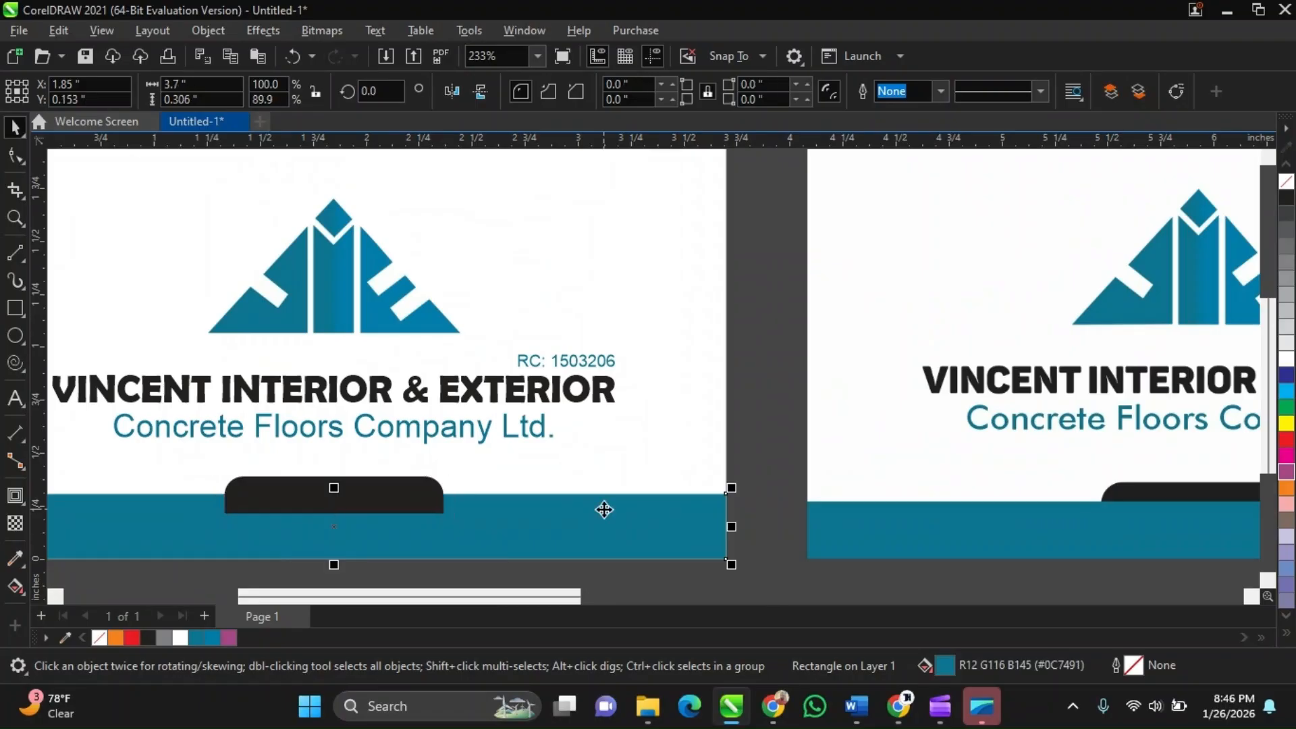
{"action": "scroll", "coordinate": [731, 492], "scroll_direction": "up", "scroll_amount": 2}
{"action": "scroll", "coordinate": [731, 491], "scroll_direction": "down", "scroll_amount": 1}
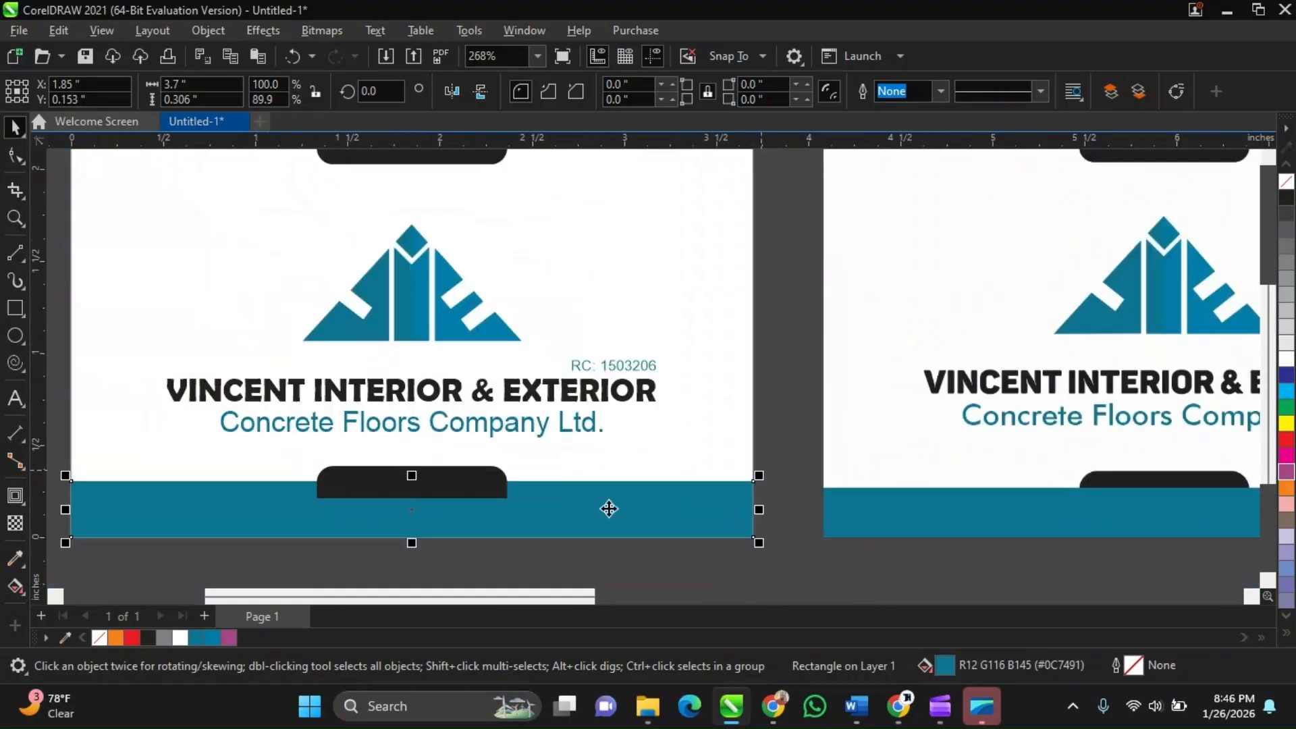
{"action": "scroll", "coordinate": [608, 509], "scroll_direction": "up", "scroll_amount": 1}
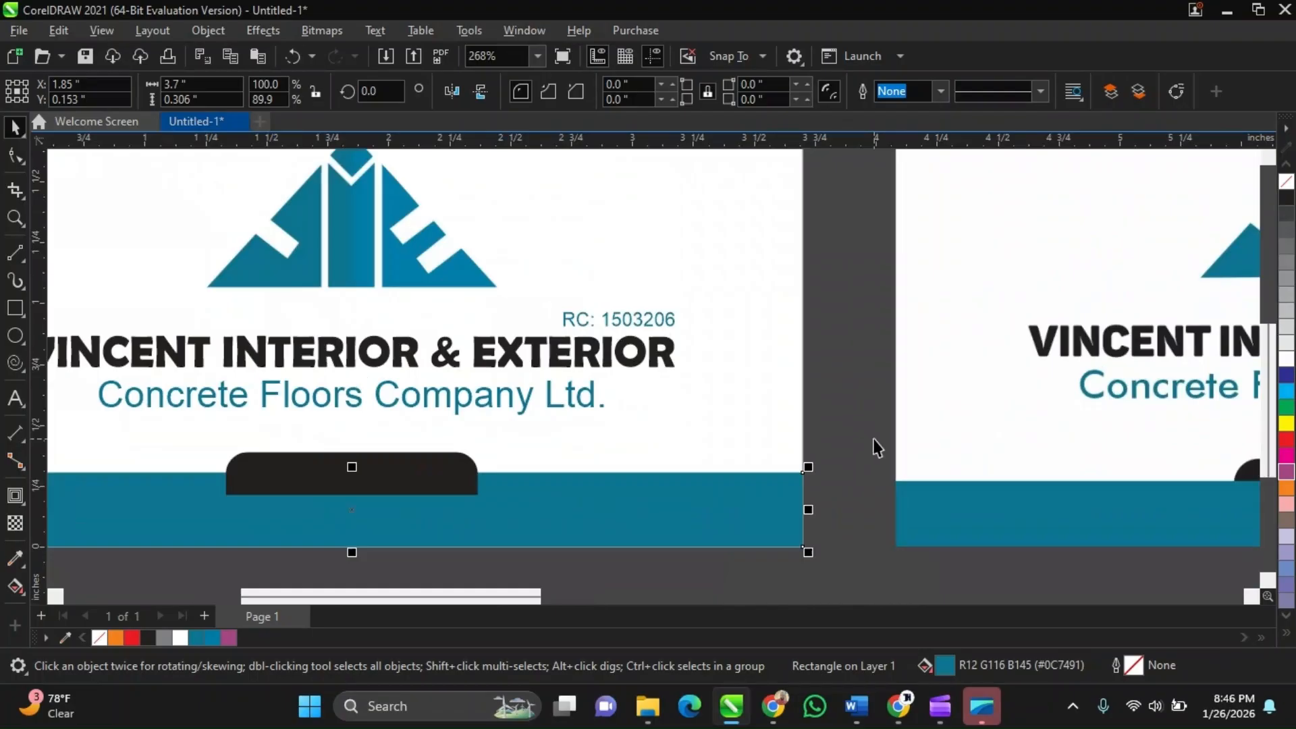
{"action": "left_click", "coordinate": [832, 432]}
{"action": "left_click", "coordinate": [444, 469]}
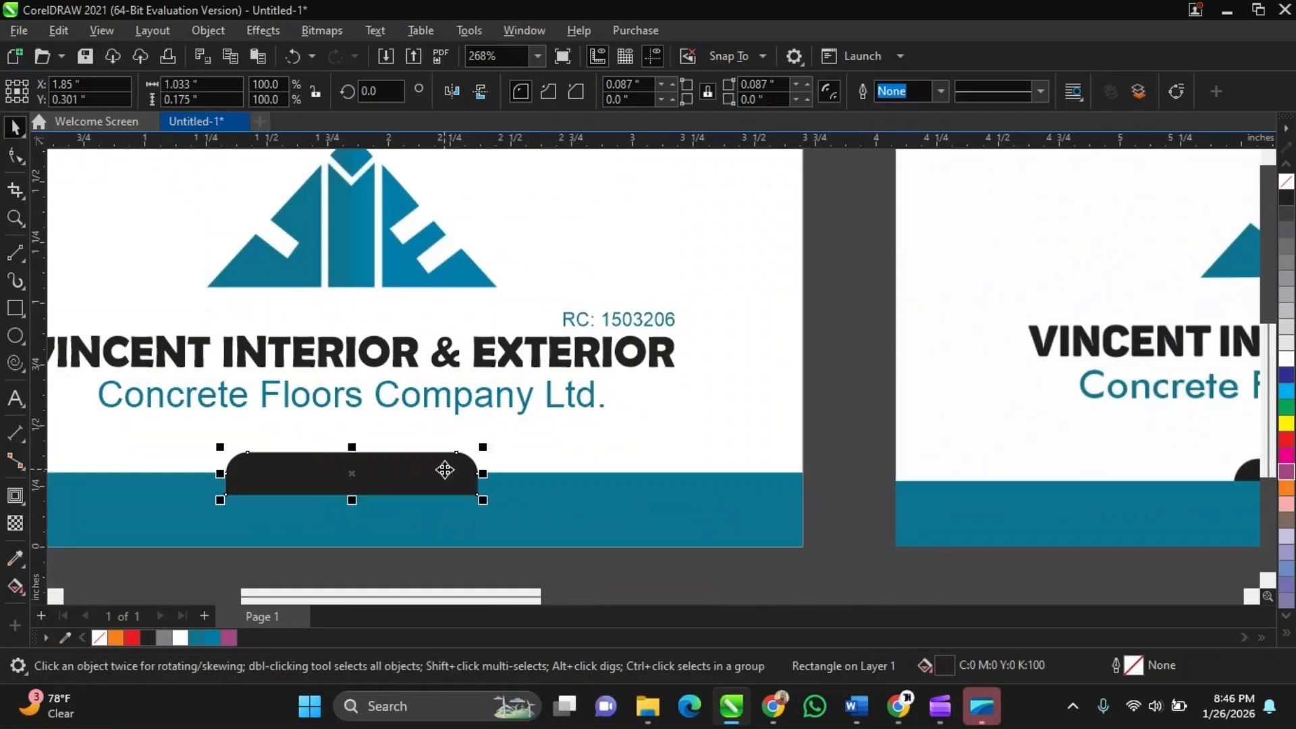
{"action": "right_click", "coordinate": [444, 470]}
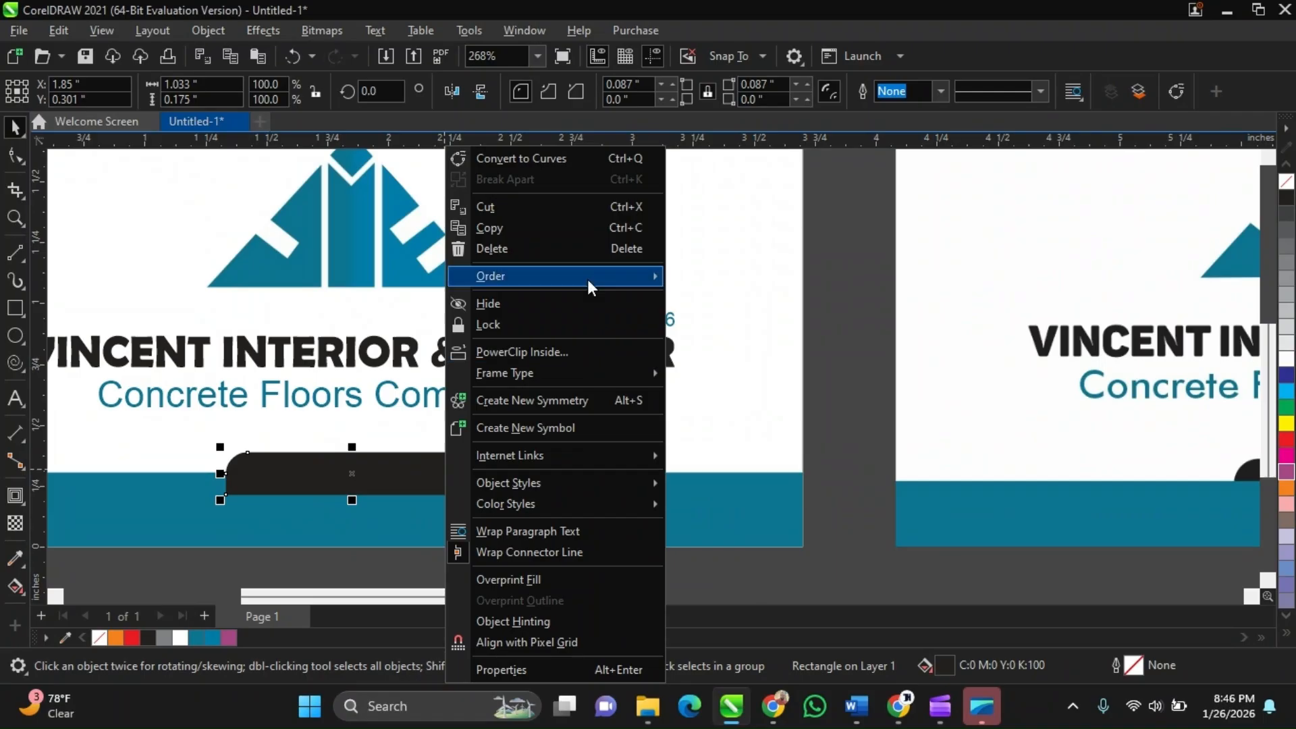
{"action": "mouse_move", "coordinate": [591, 287]}
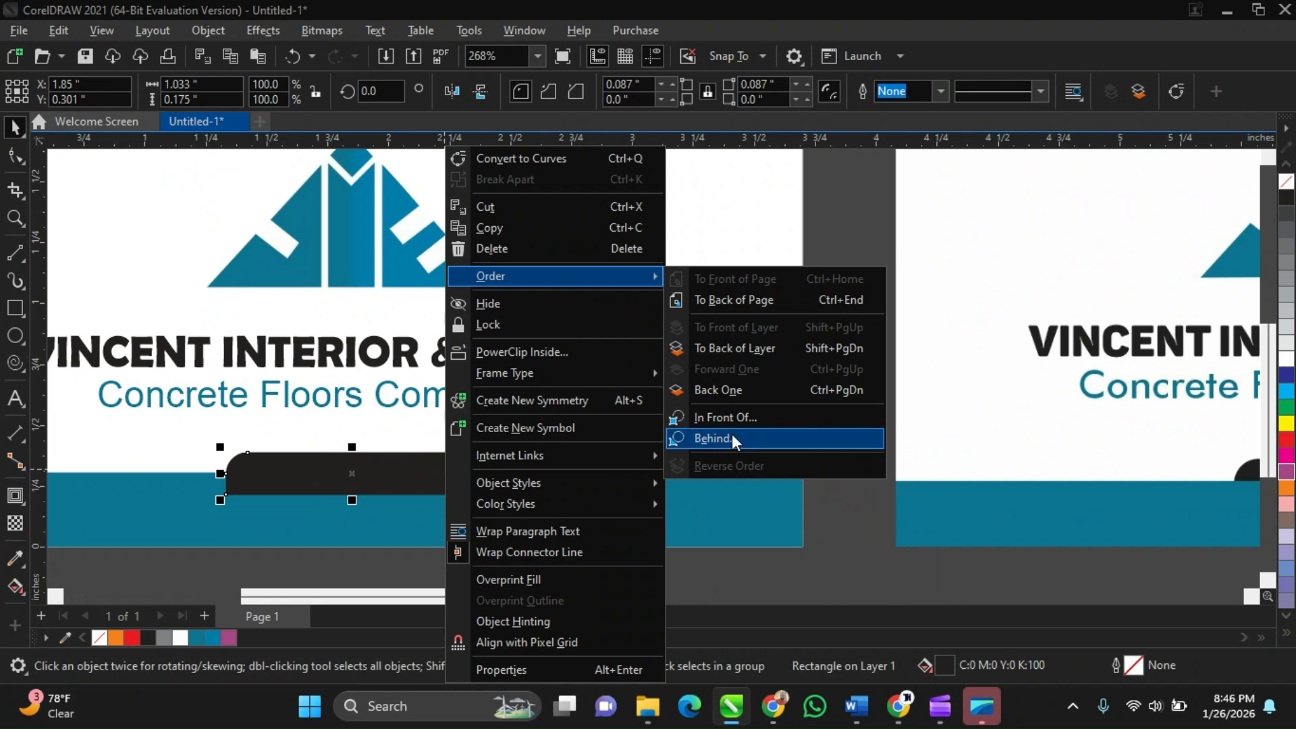
{"action": "left_click", "coordinate": [697, 422]}
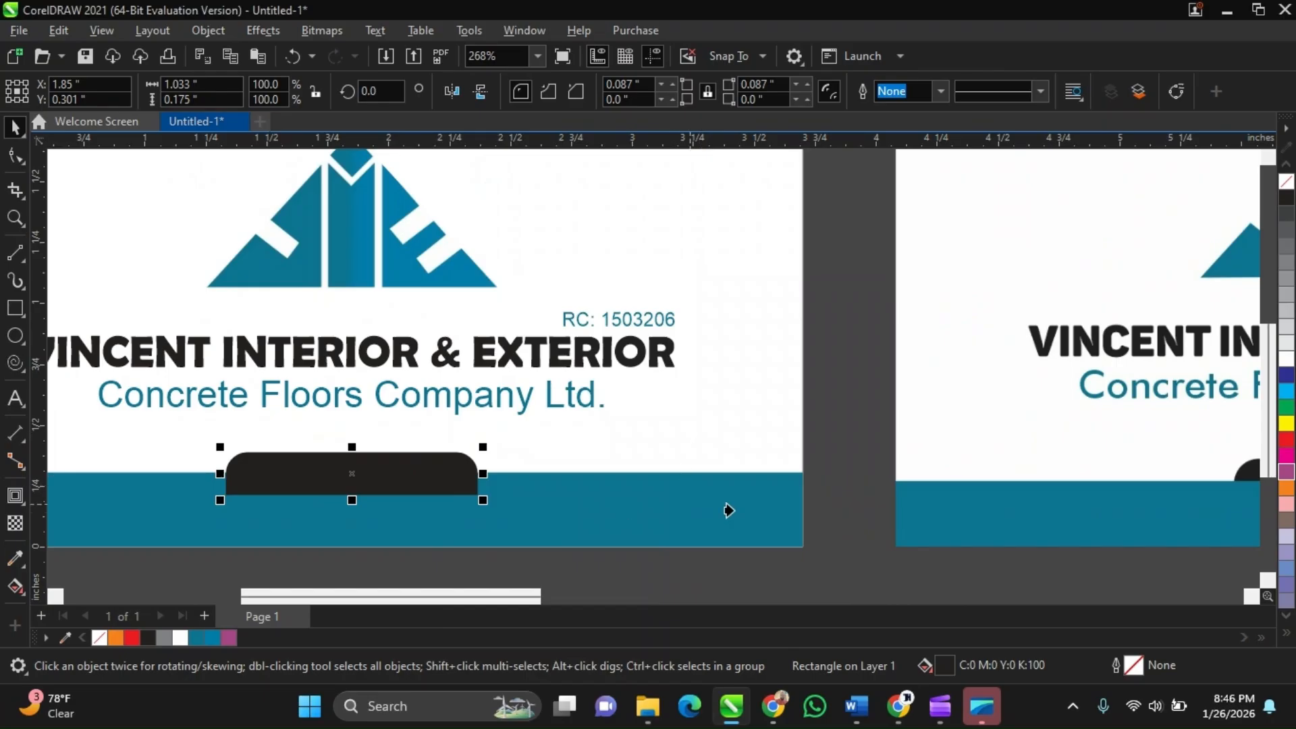
{"action": "left_click", "coordinate": [678, 513]}
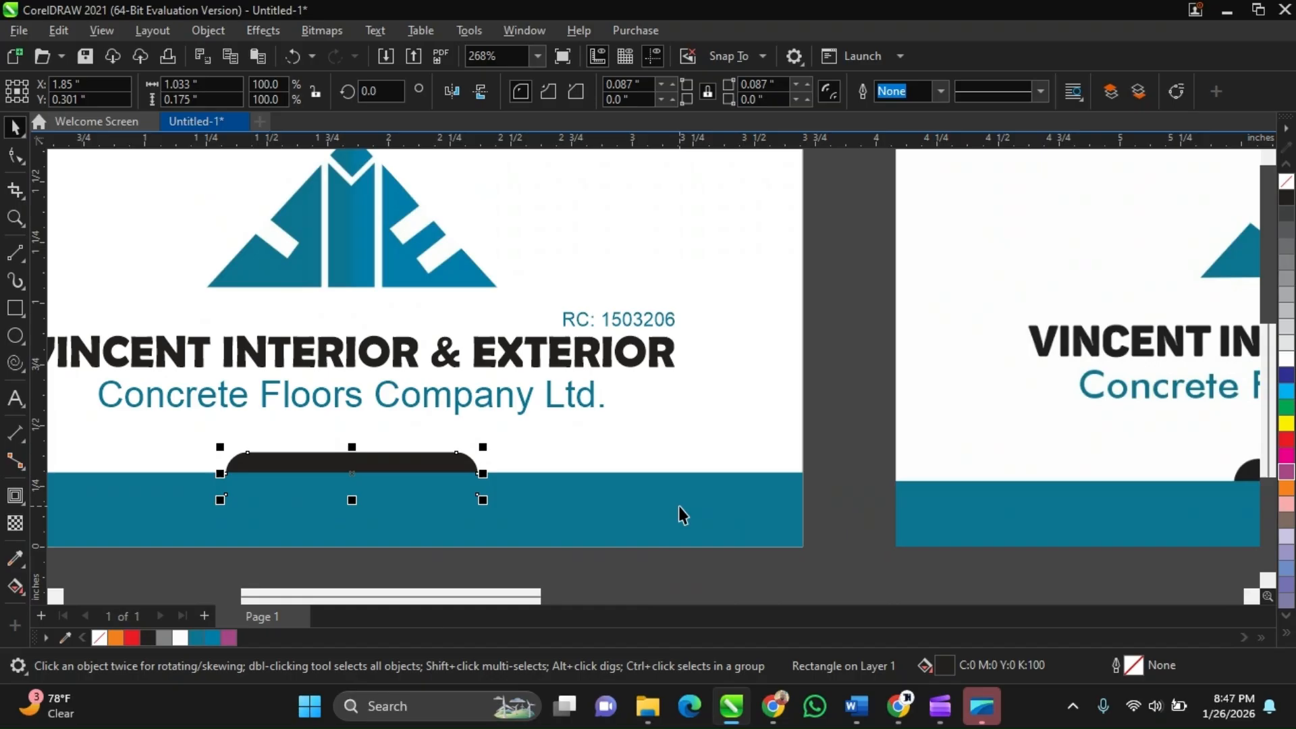
Nudge the black tab slightly to fine-tune its vertical position on the blue band
{"action": "scroll", "coordinate": [679, 508], "scroll_direction": "down", "scroll_amount": 3}
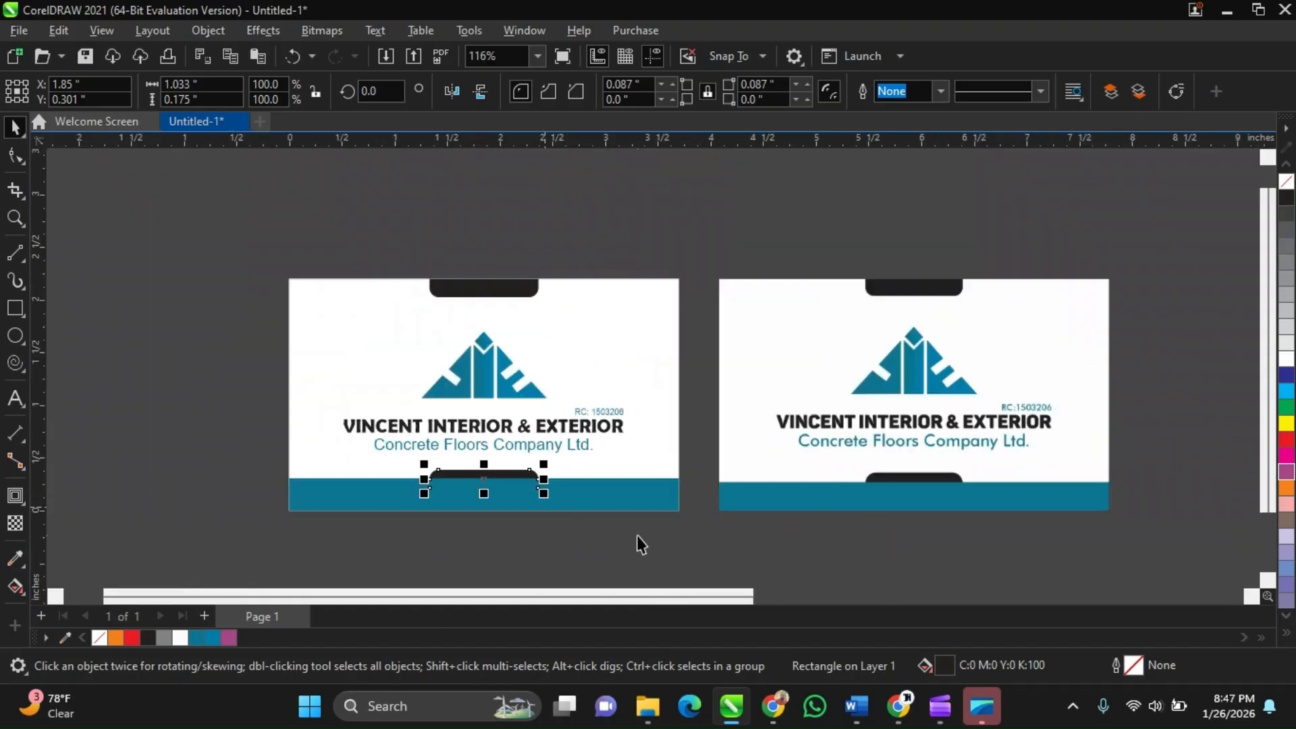
{"action": "left_click", "coordinate": [641, 544]}
{"action": "scroll", "coordinate": [568, 486], "scroll_direction": "up", "scroll_amount": 1}
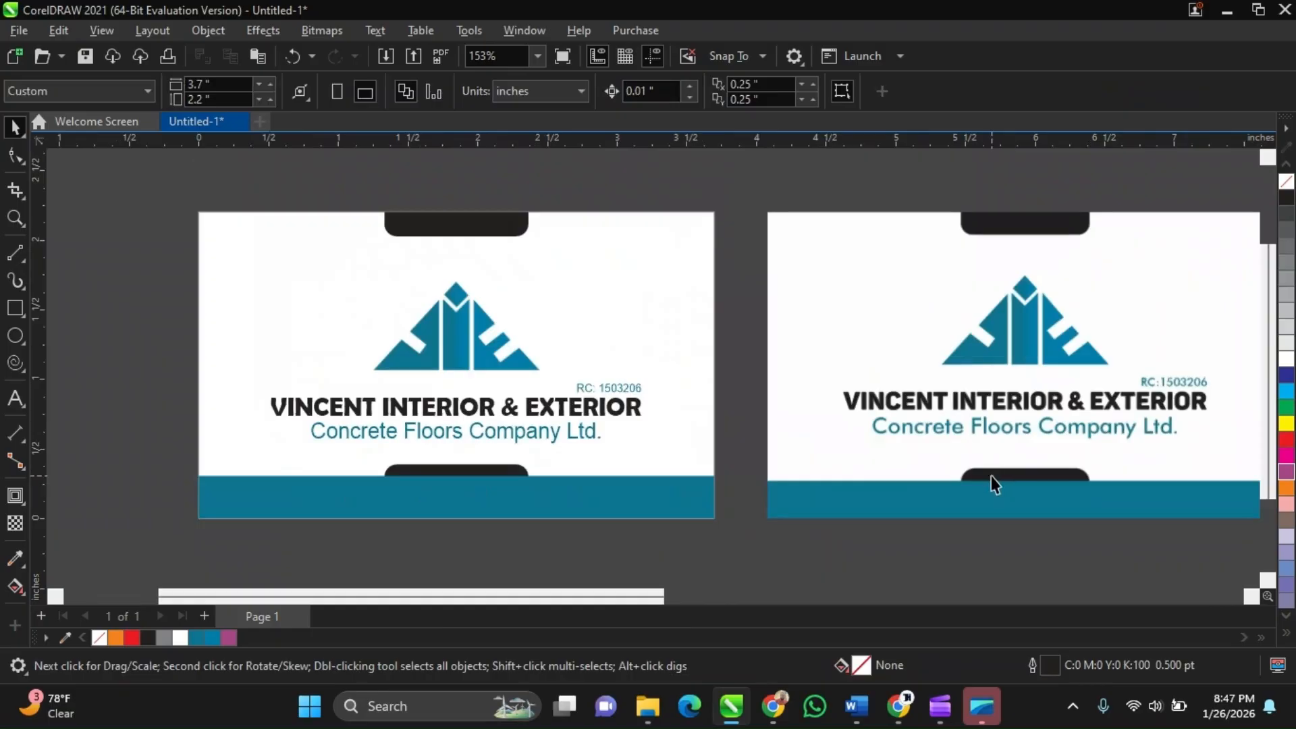
{"action": "scroll", "coordinate": [607, 473], "scroll_direction": "up", "scroll_amount": 1}
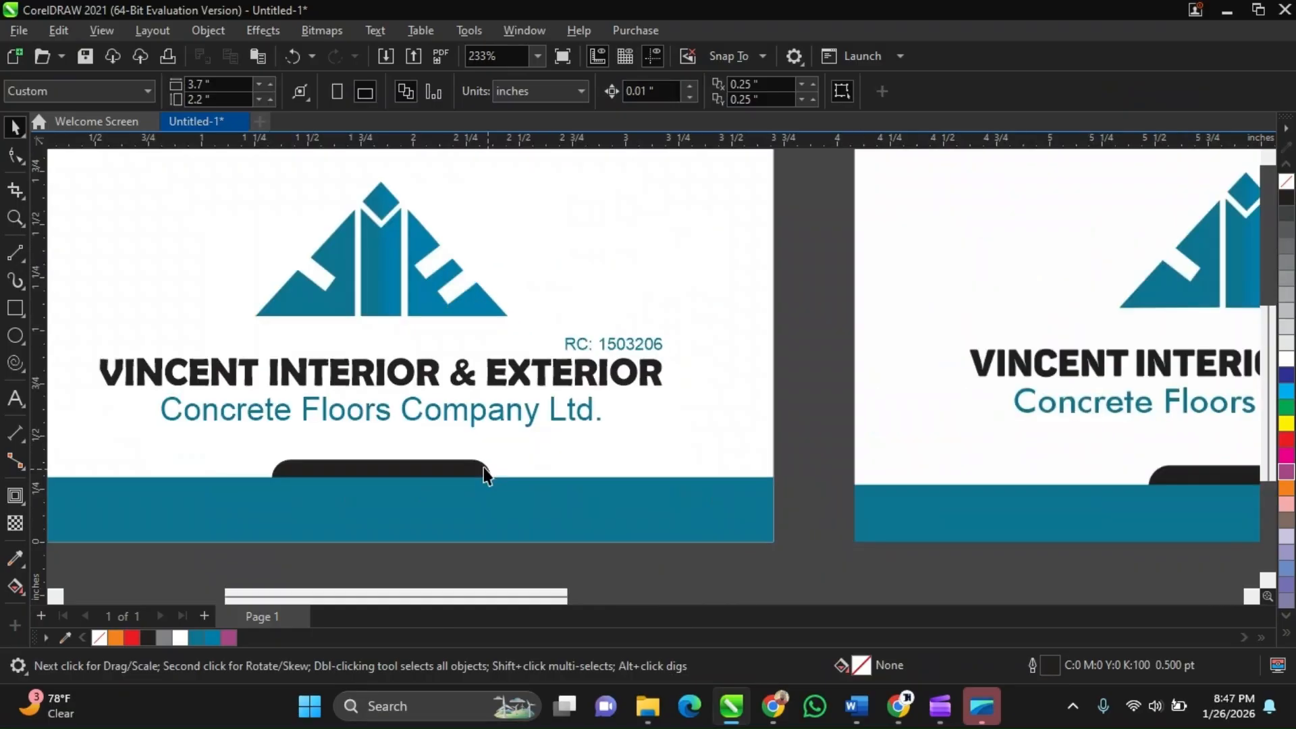
{"action": "scroll", "coordinate": [483, 467], "scroll_direction": "up", "scroll_amount": 1}
{"action": "left_click", "coordinate": [474, 465]}
{"action": "left_click_drag", "start_coordinate": [474, 465], "coordinate": [474, 465]}
{"action": "key", "text": "Up"}
{"action": "key", "text": "Down"}
{"action": "key", "text": "Down"}
{"action": "key", "text": "Down"}
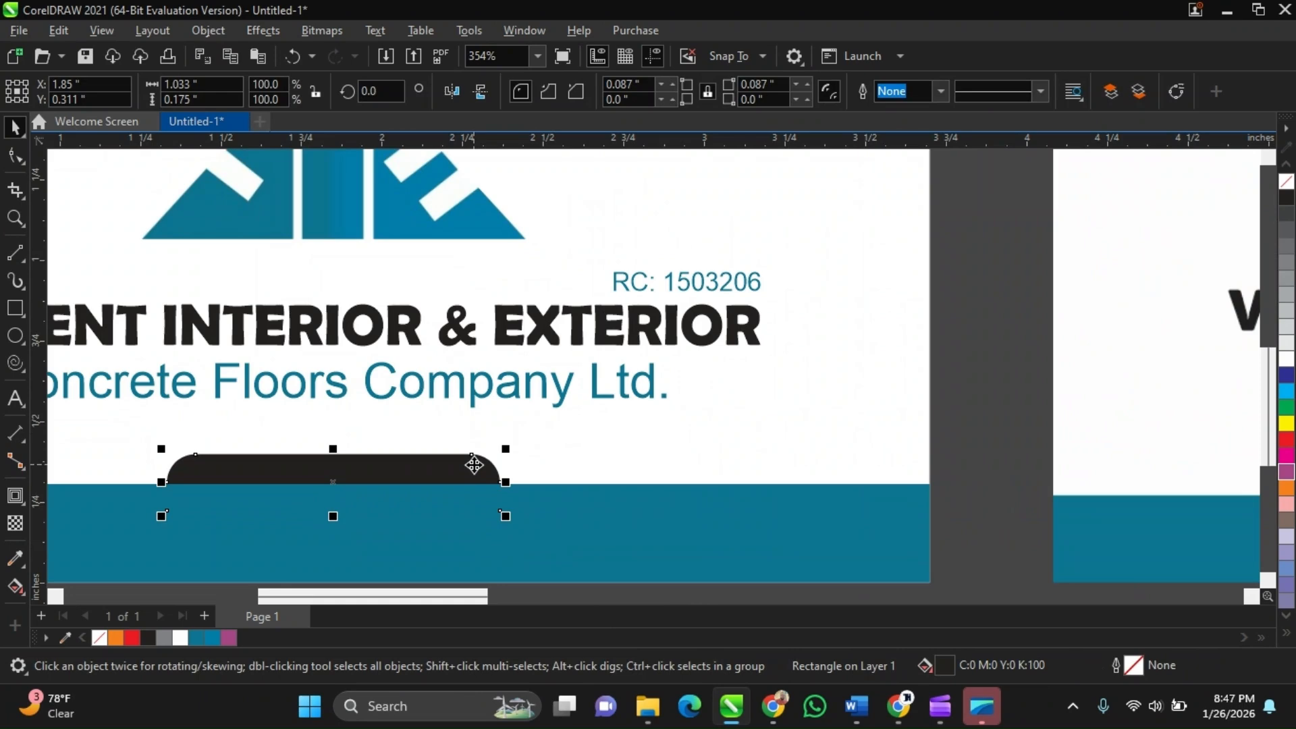
Zoom out to compare the recreated card with the reference card image side by side
{"action": "scroll", "coordinate": [450, 478], "scroll_direction": "down", "scroll_amount": 2}
{"action": "scroll", "coordinate": [527, 440], "scroll_direction": "down", "scroll_amount": 5}
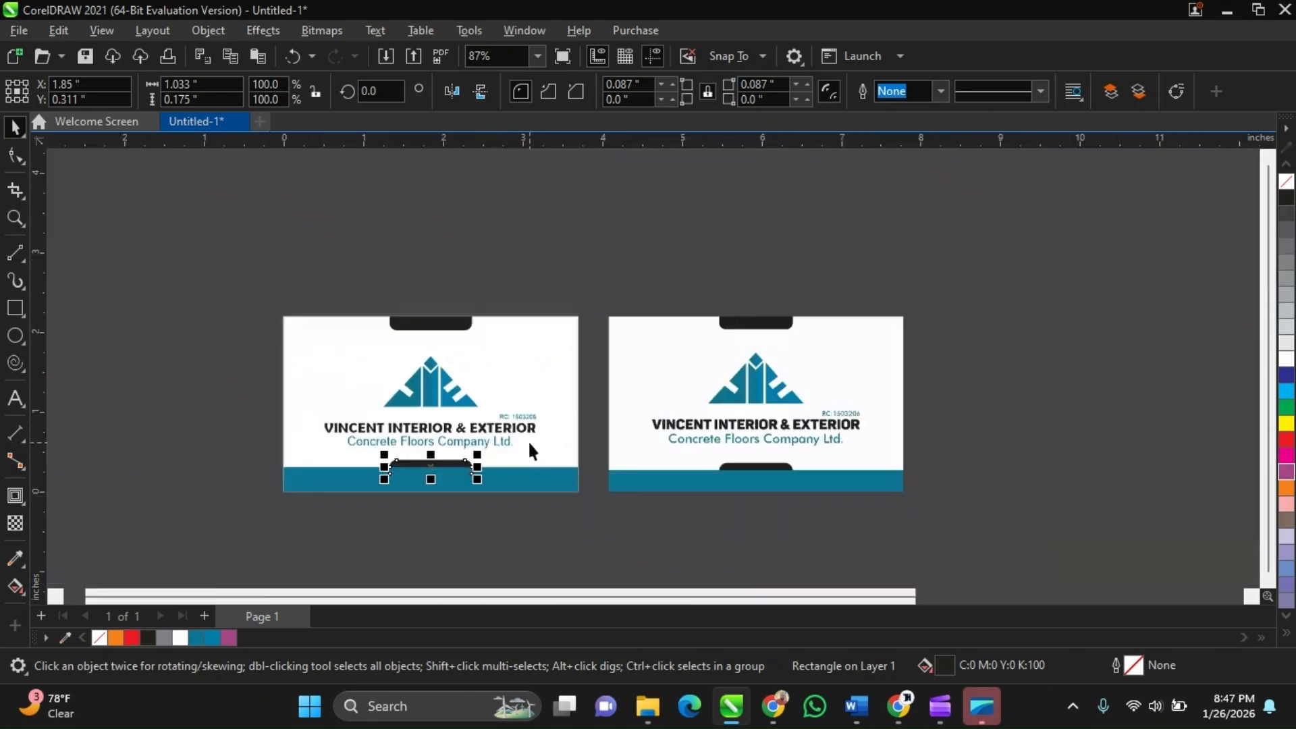
{"action": "scroll", "coordinate": [528, 440], "scroll_direction": "up", "scroll_amount": 1}
{"action": "left_click", "coordinate": [604, 537]}
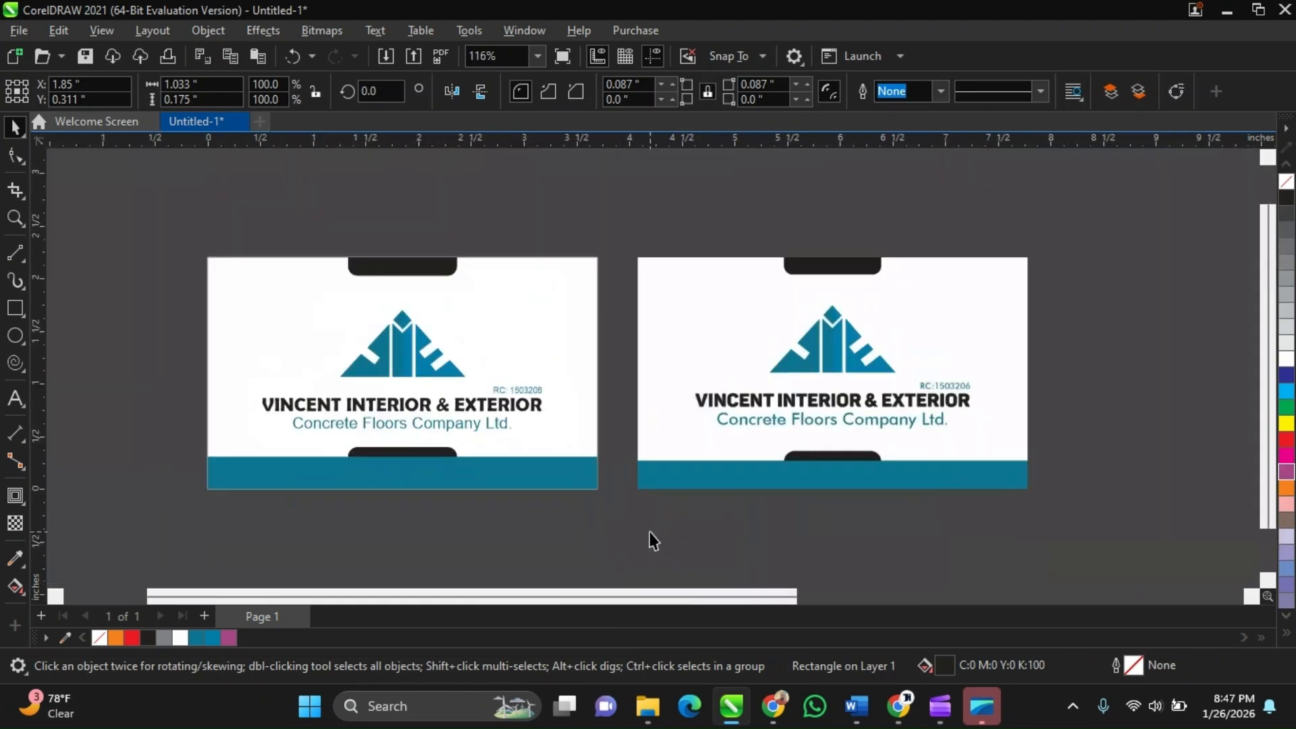
{"action": "scroll", "coordinate": [649, 531], "scroll_direction": "down", "scroll_amount": 1}
{"action": "scroll", "coordinate": [696, 431], "scroll_direction": "up", "scroll_amount": 2}
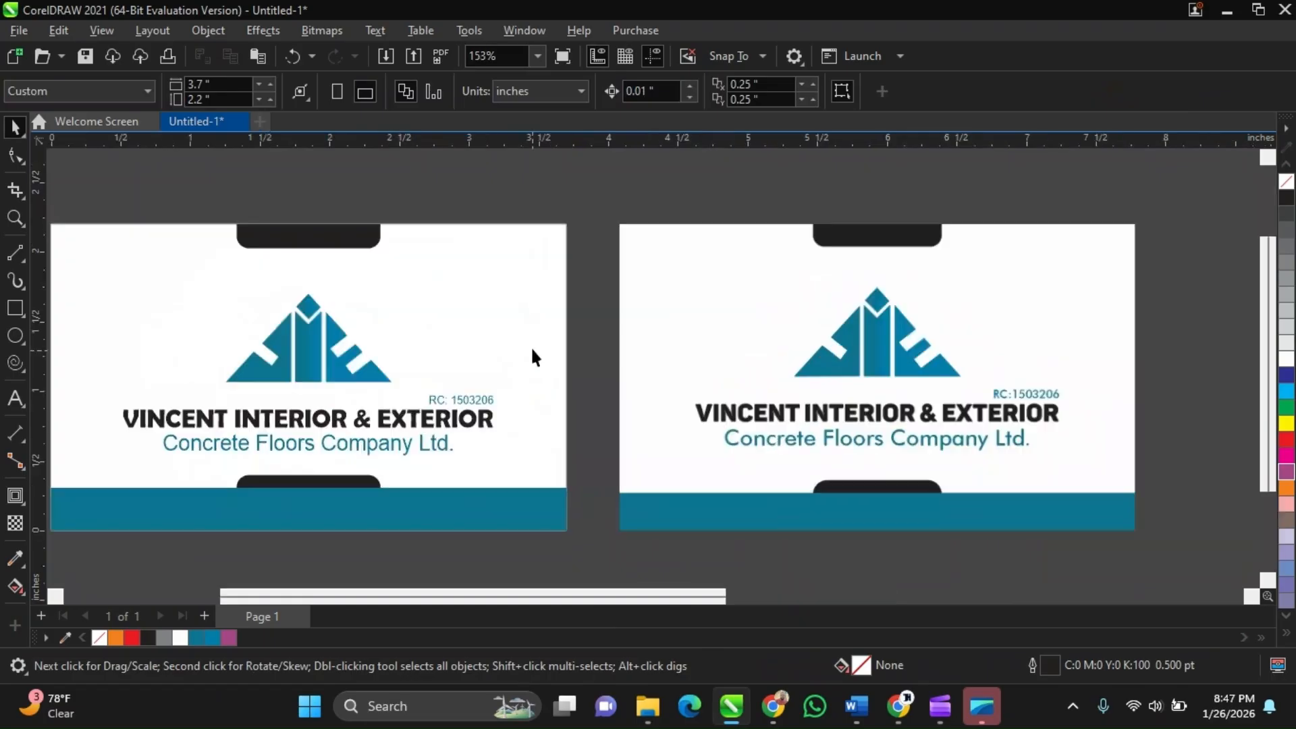
{"action": "scroll", "coordinate": [581, 290], "scroll_direction": "down", "scroll_amount": 1}
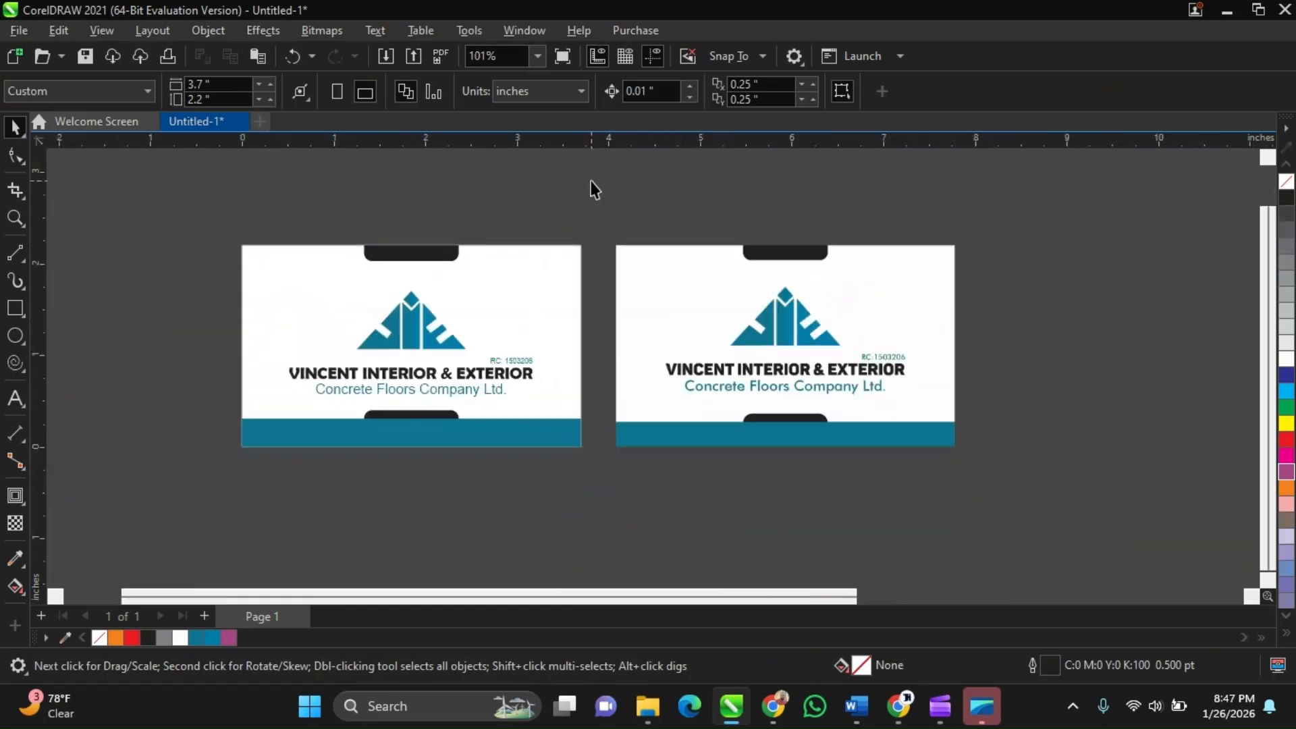
Delete the reference card image, then undo the deletion
{"action": "left_click", "coordinate": [695, 303]}
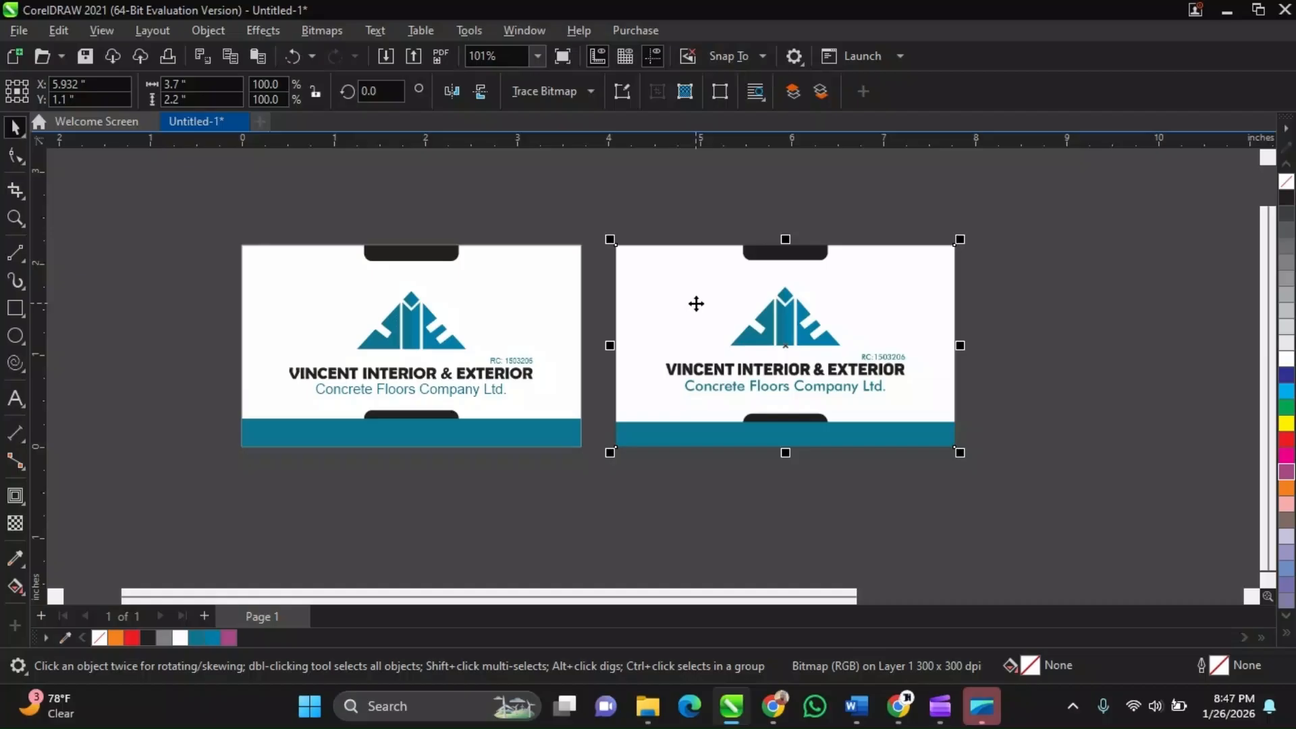
{"action": "key", "text": "Delete"}
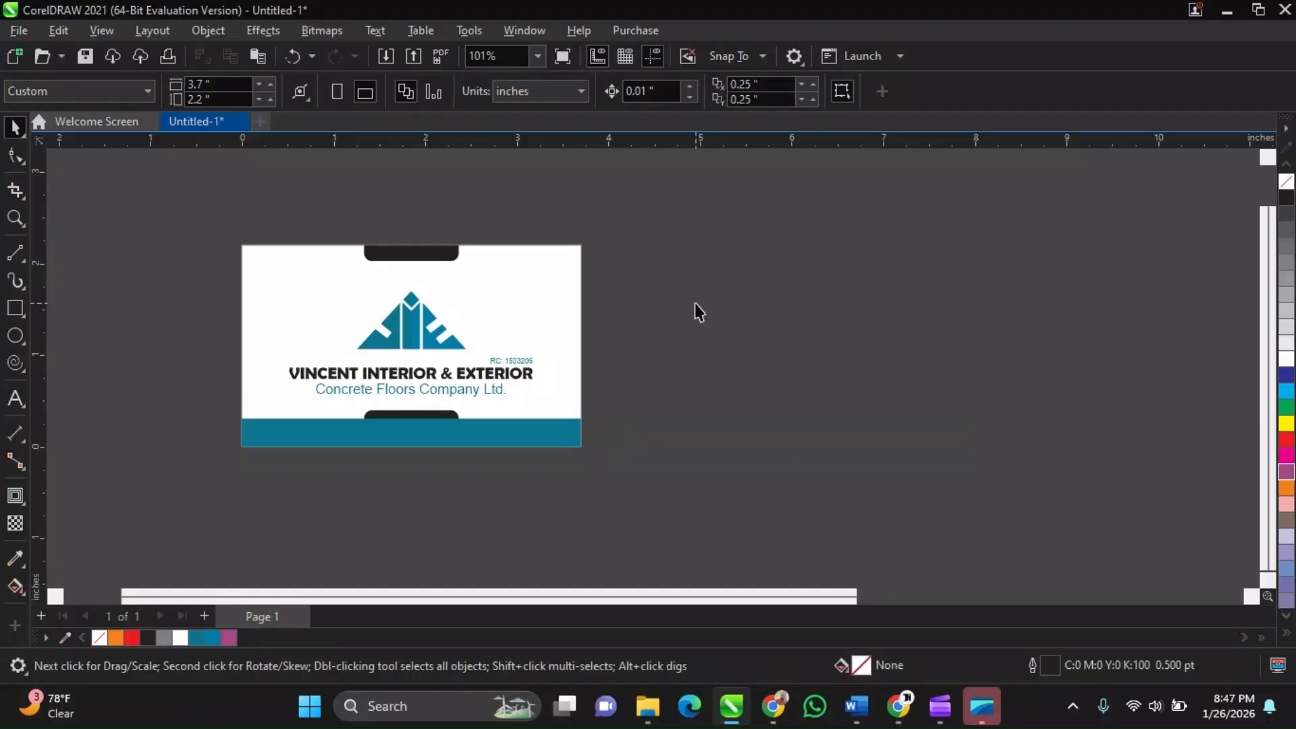
{"action": "key", "text": "ctrl+z"}
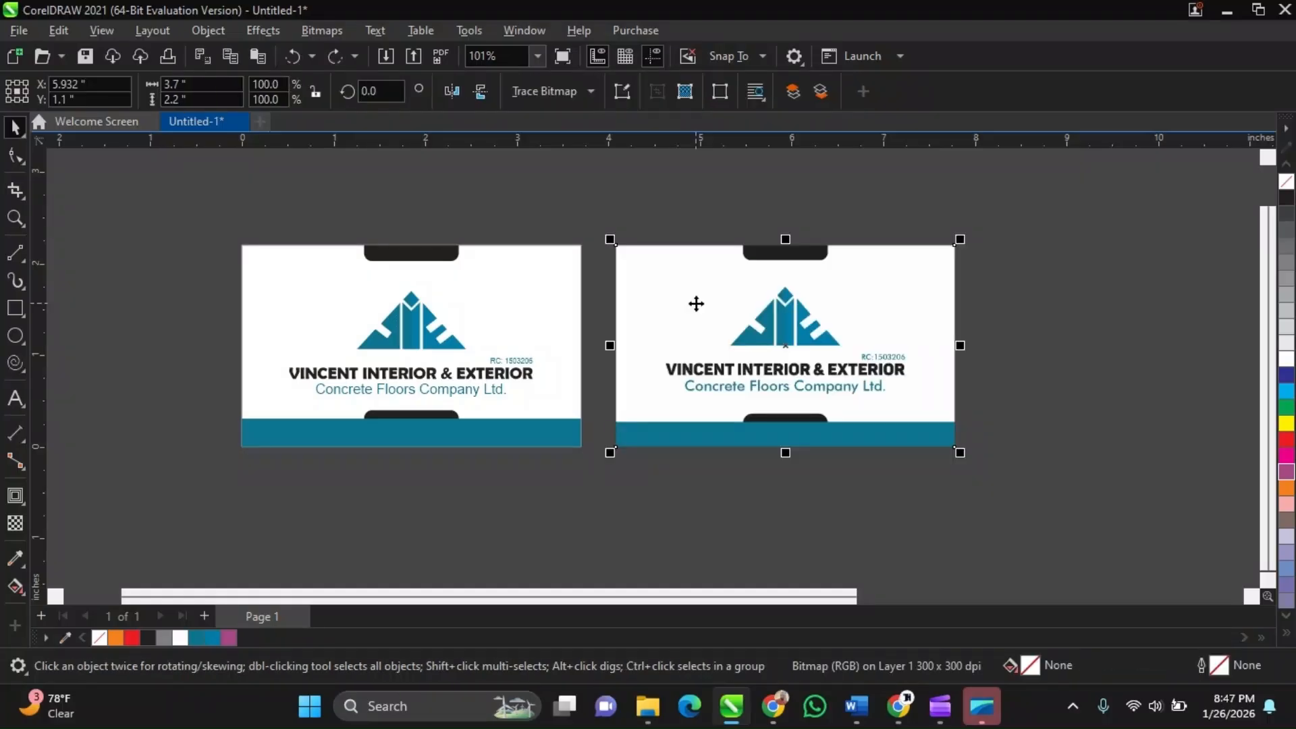
Select the reference card image and switch to the Google Meet window in Chrome
{"action": "left_click", "coordinate": [334, 304]}
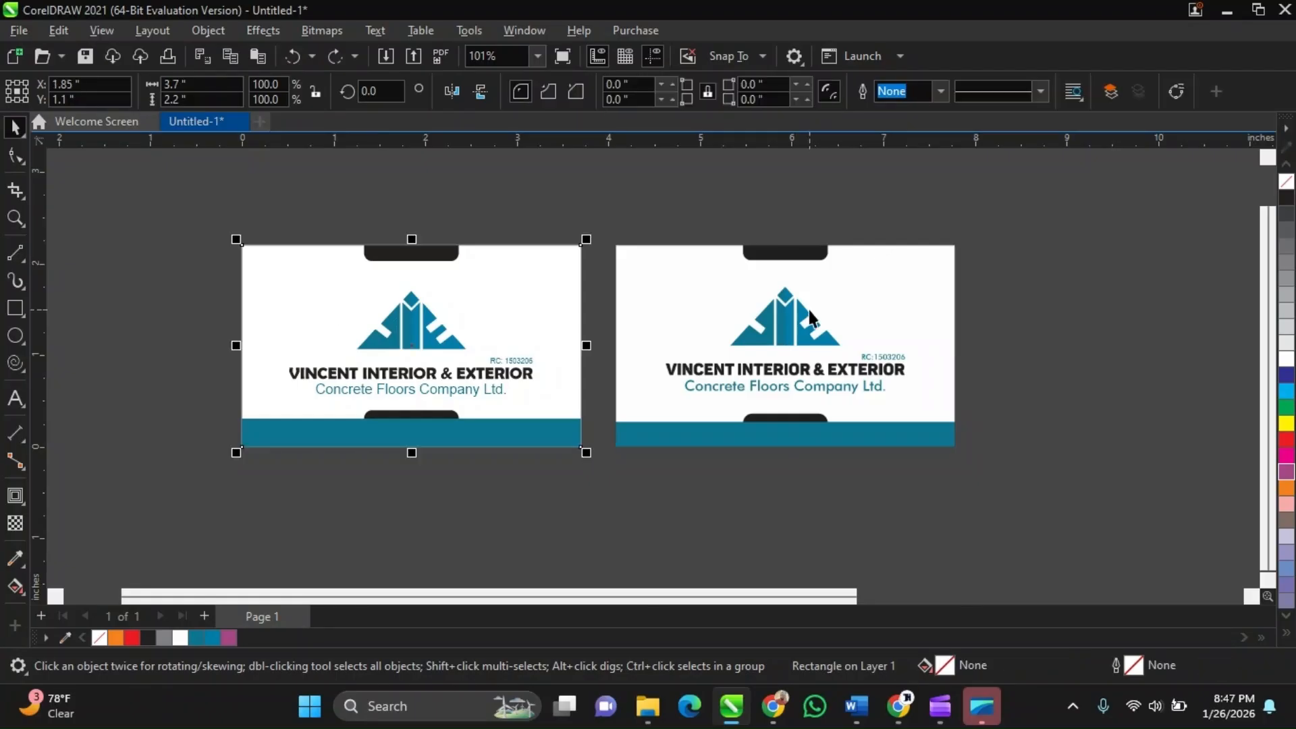
{"action": "left_click", "coordinate": [809, 314]}
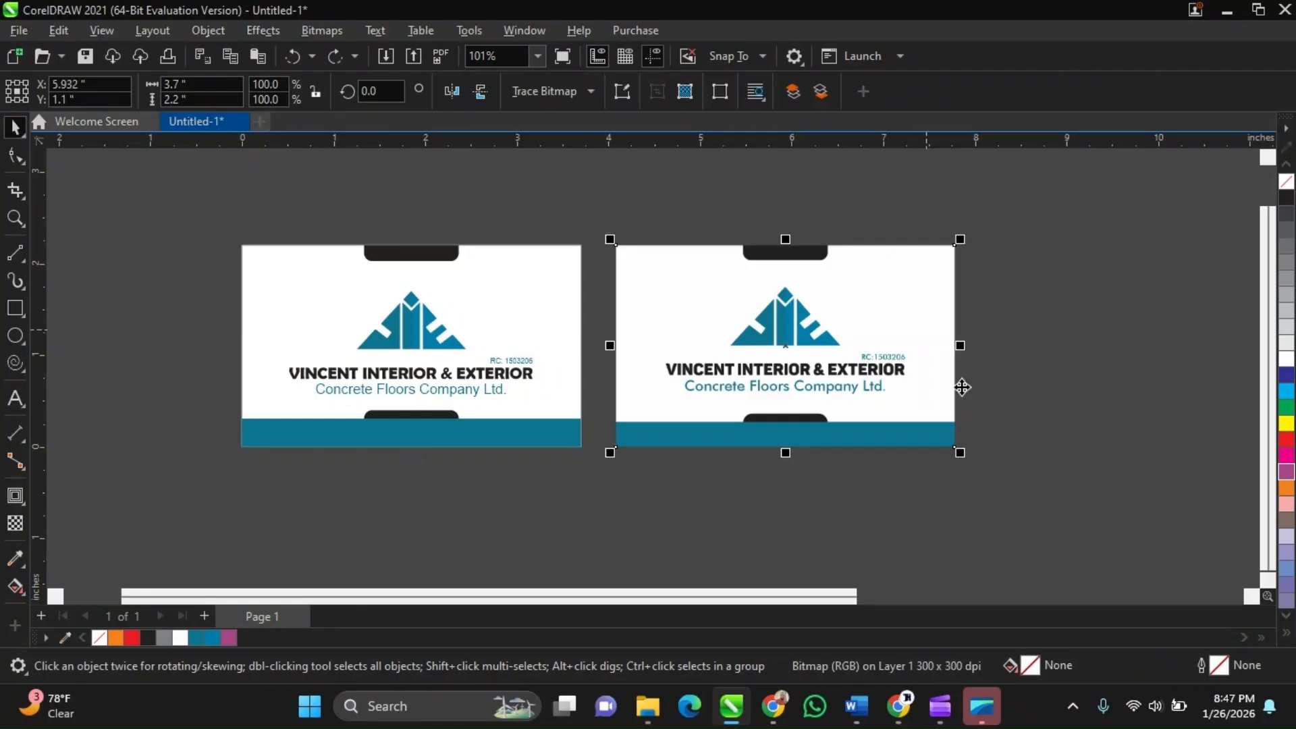
{"action": "mouse_move", "coordinate": [959, 723]}
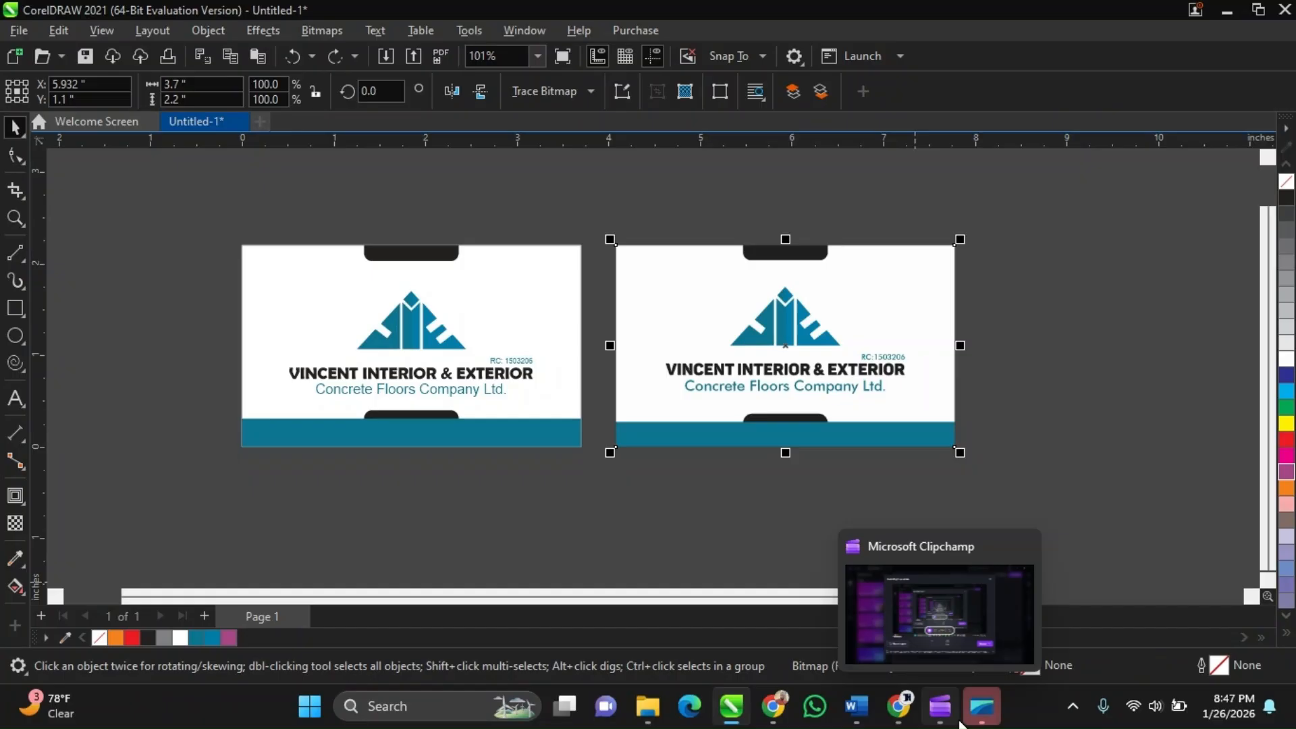
{"action": "mouse_move", "coordinate": [907, 719]}
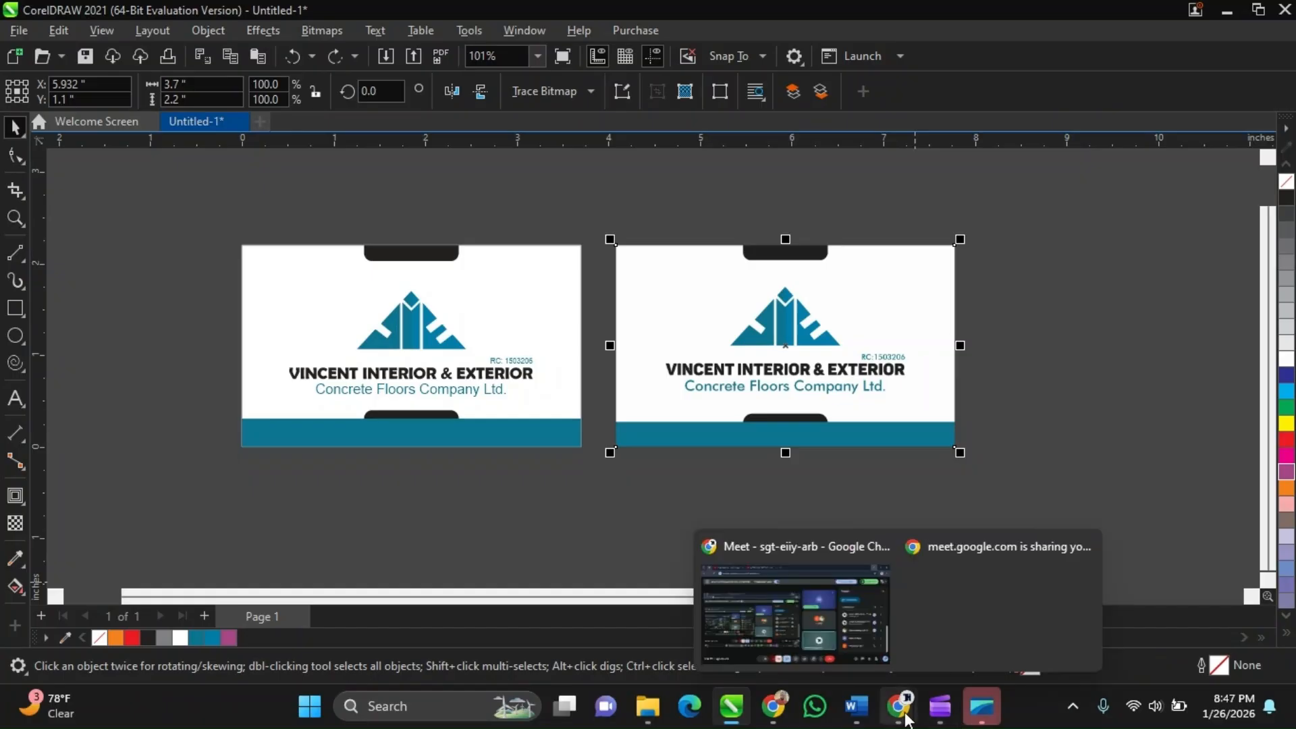
{"action": "left_click", "coordinate": [909, 572]}
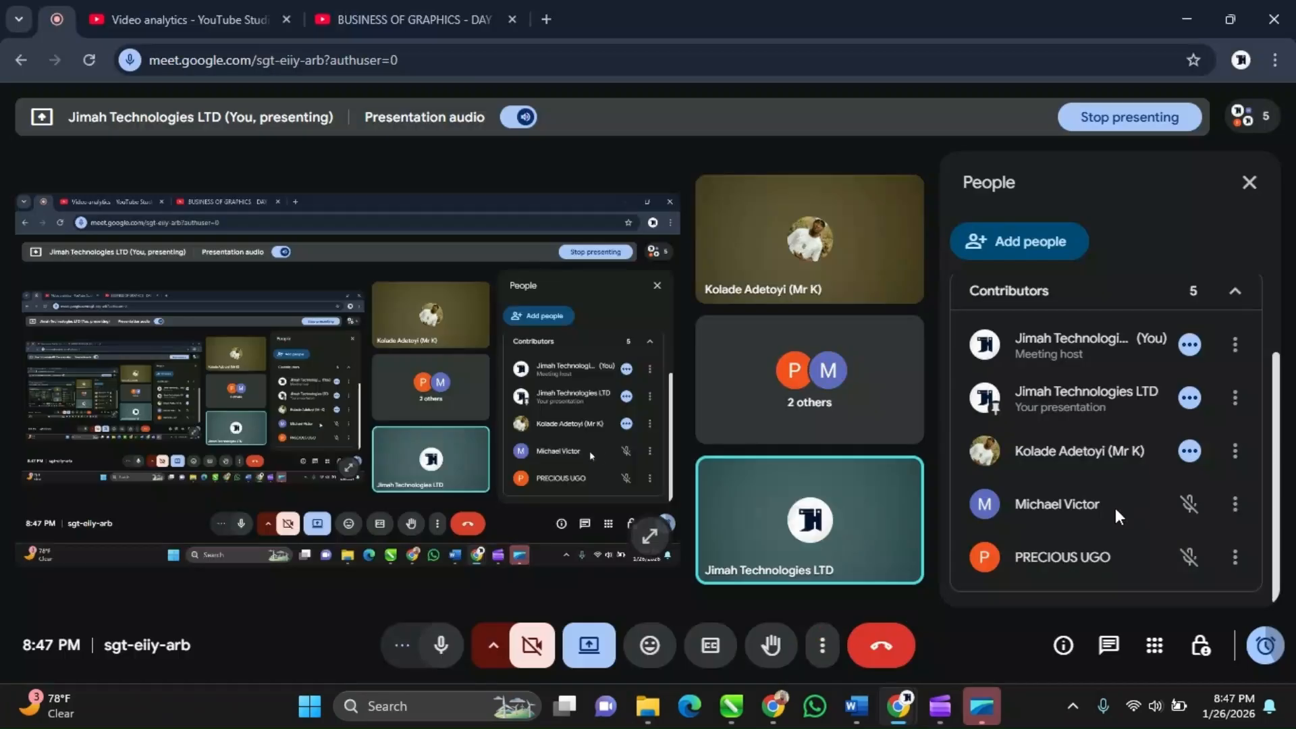
Return to CorelDRAW and delete the selected reference card image
{"action": "key", "text": "alt+Tab"}
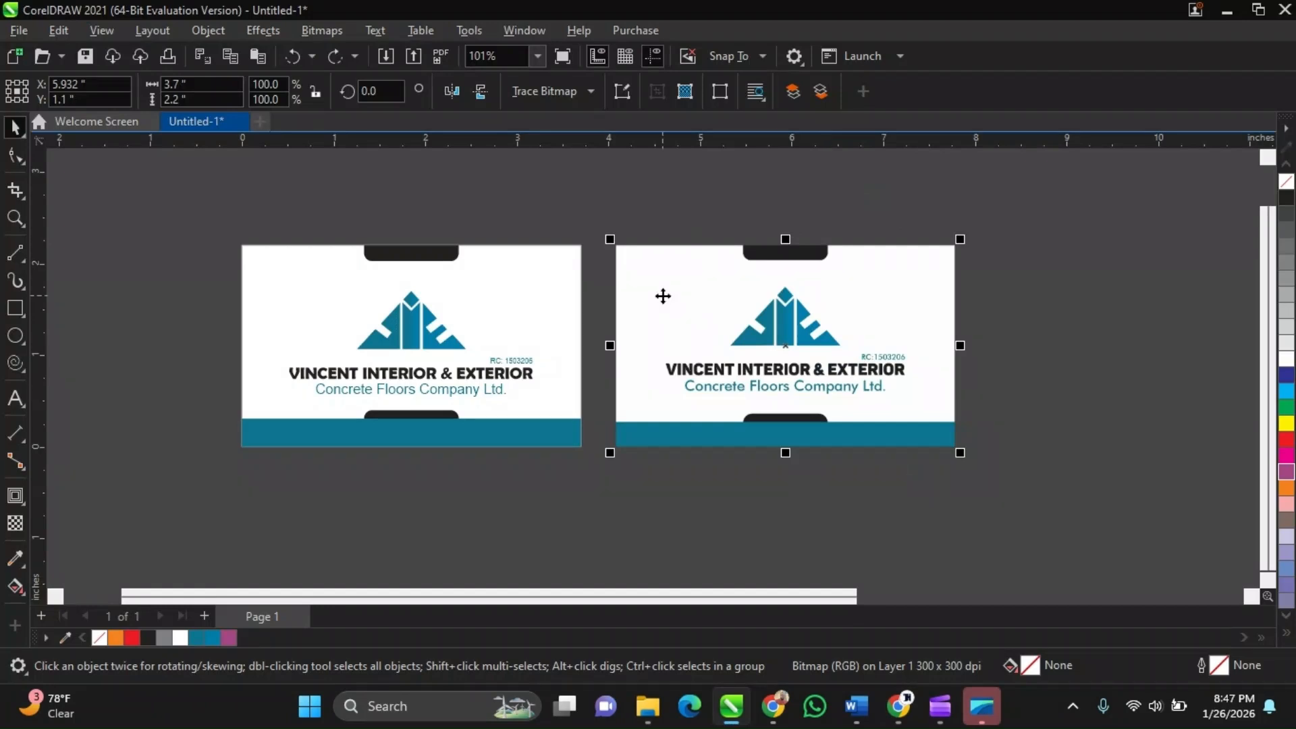
{"action": "key", "text": "Delete"}
{"action": "scroll", "coordinate": [661, 296], "scroll_direction": "down", "scroll_amount": 2}
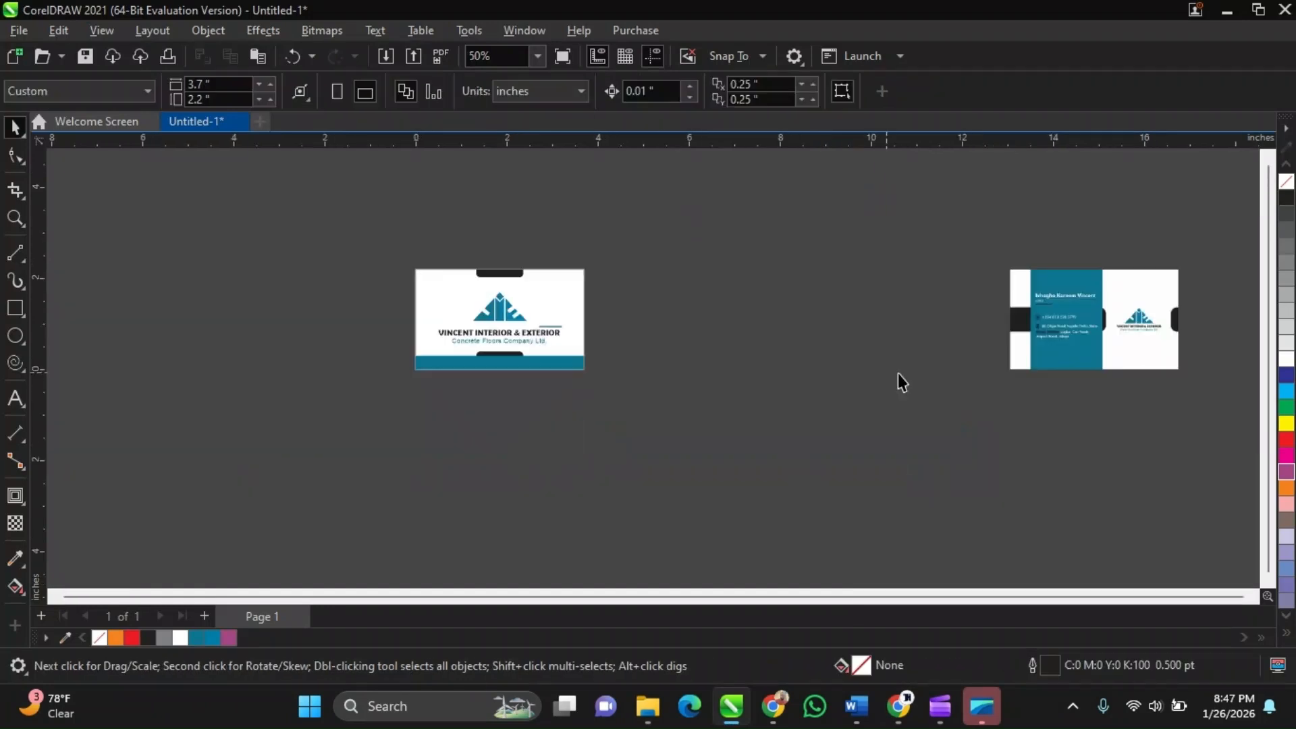
Zoom in and out to examine the recreated card against the reference card image
{"action": "scroll", "coordinate": [1020, 364], "scroll_direction": "up", "scroll_amount": 3}
{"action": "scroll", "coordinate": [1019, 364], "scroll_direction": "down", "scroll_amount": 3}
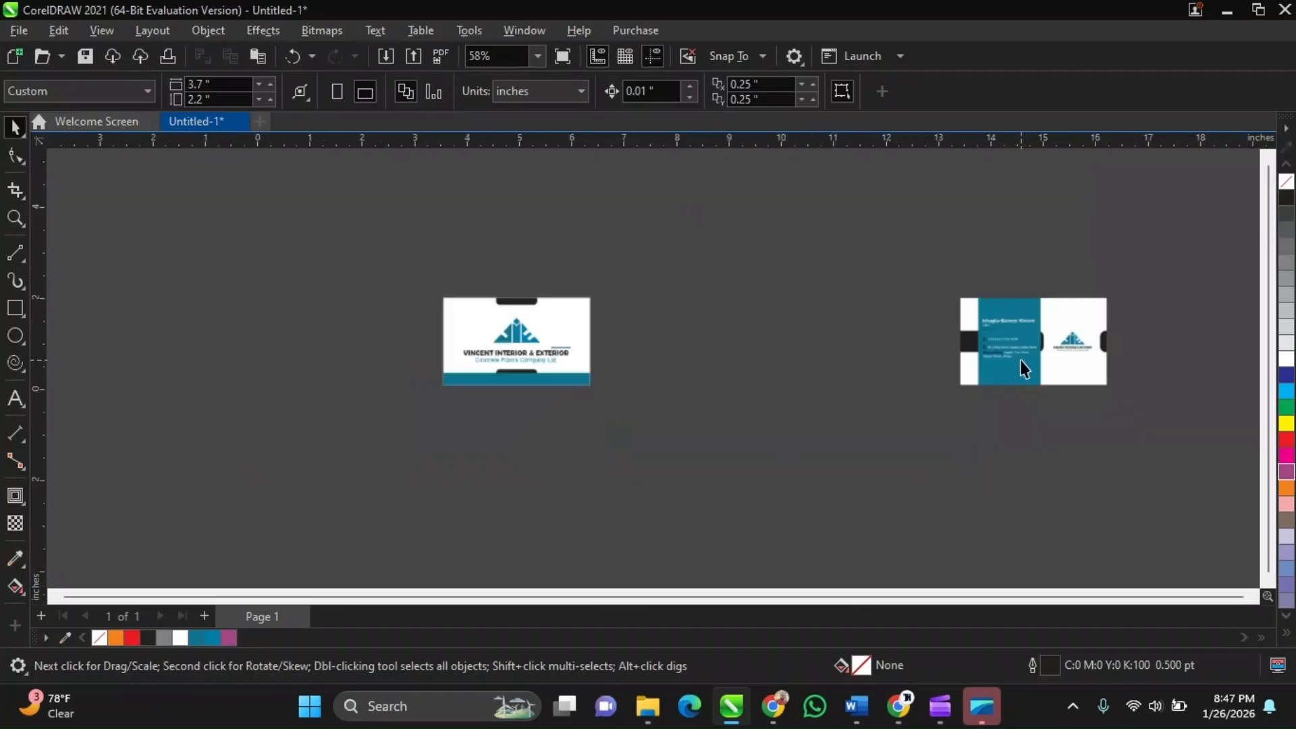
{"action": "scroll", "coordinate": [753, 346], "scroll_direction": "down", "scroll_amount": 2}
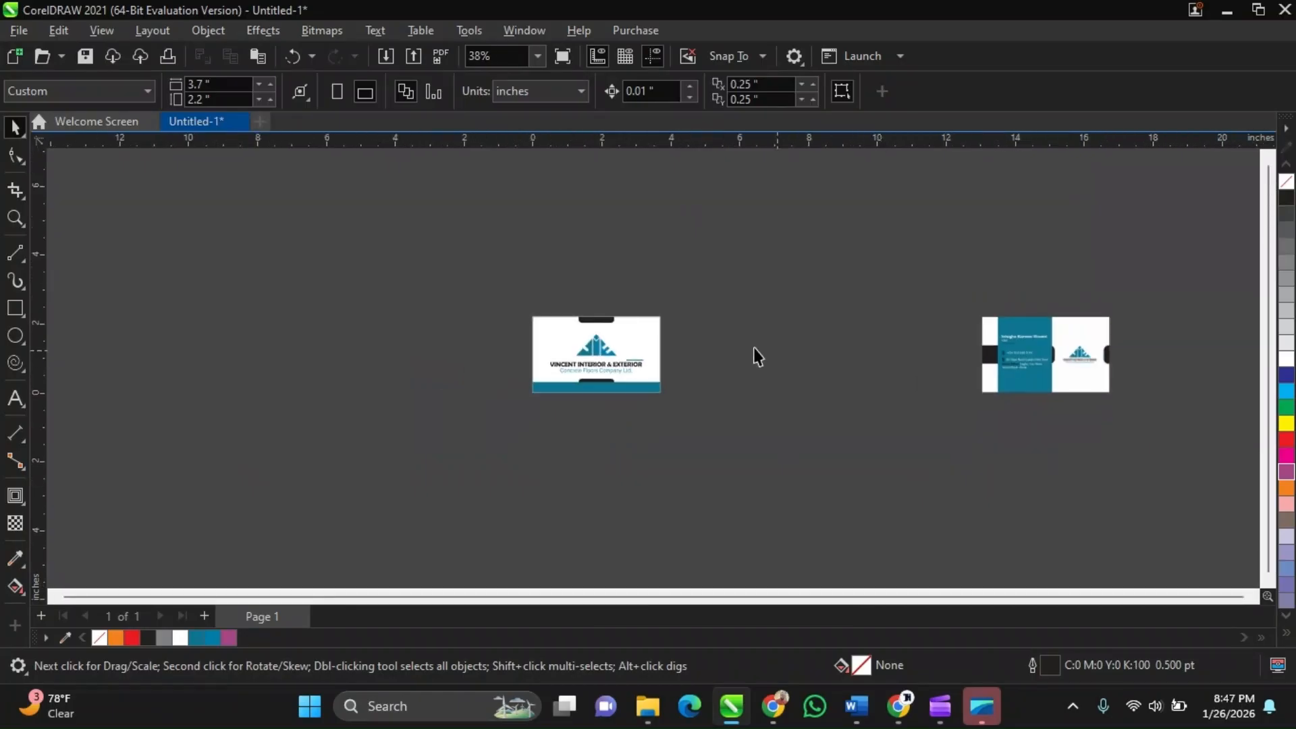
{"action": "scroll", "coordinate": [897, 364], "scroll_direction": "up", "scroll_amount": 1}
{"action": "scroll", "coordinate": [416, 314], "scroll_direction": "up", "scroll_amount": 1}
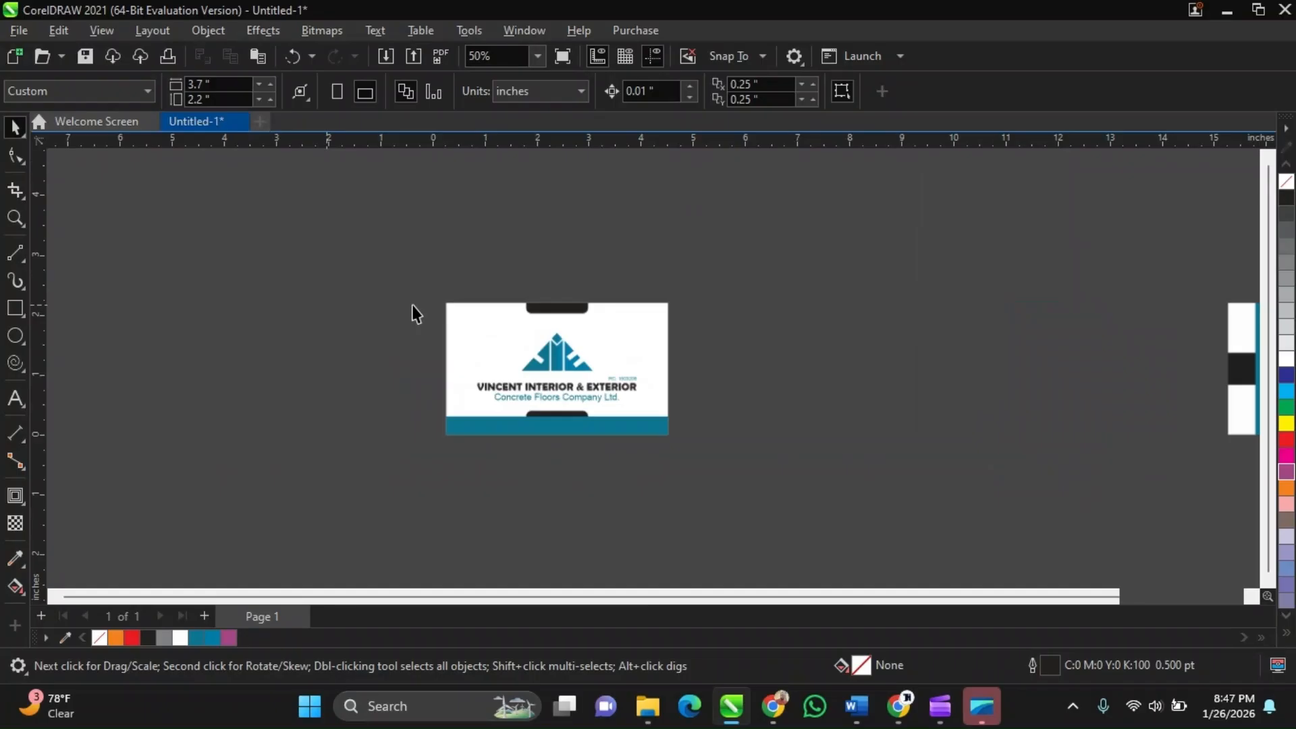
{"action": "scroll", "coordinate": [412, 314], "scroll_direction": "up", "scroll_amount": 3}
{"action": "scroll", "coordinate": [387, 250], "scroll_direction": "down", "scroll_amount": 2}
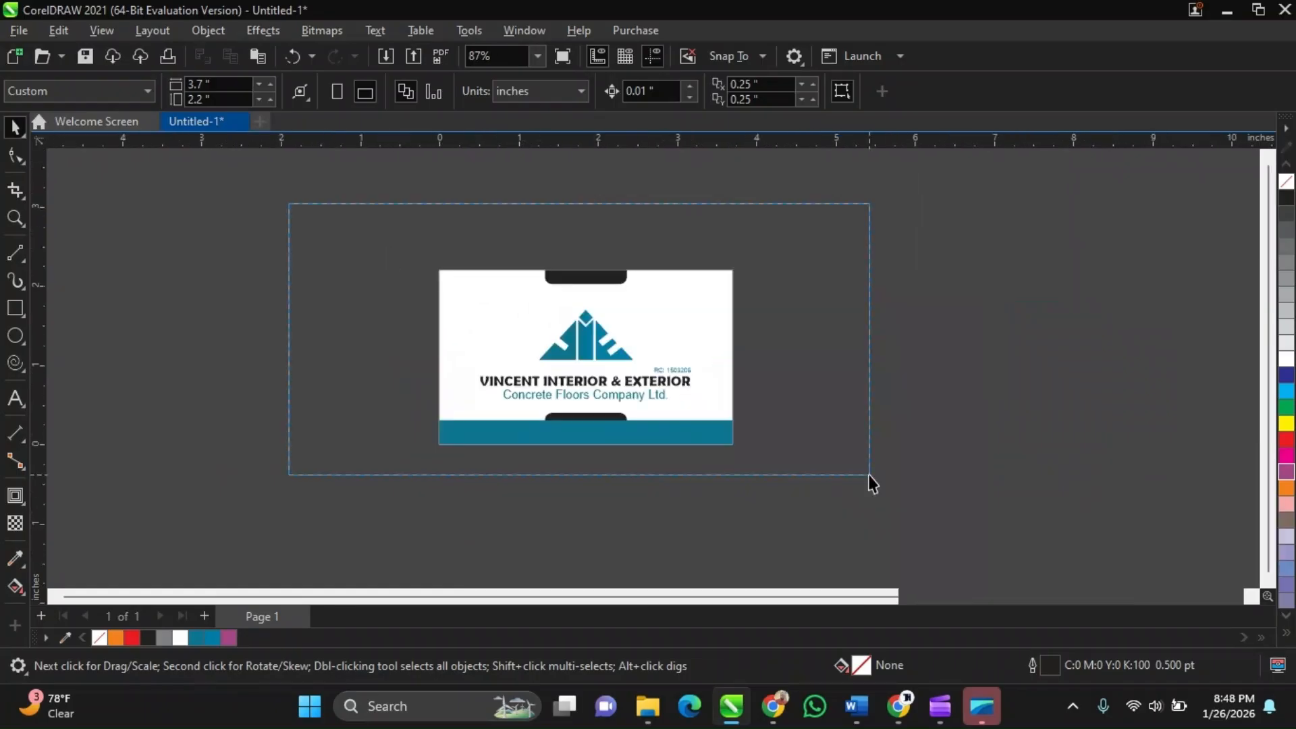
{"action": "left_click_drag", "start_coordinate": [869, 476], "coordinate": [991, 540]}
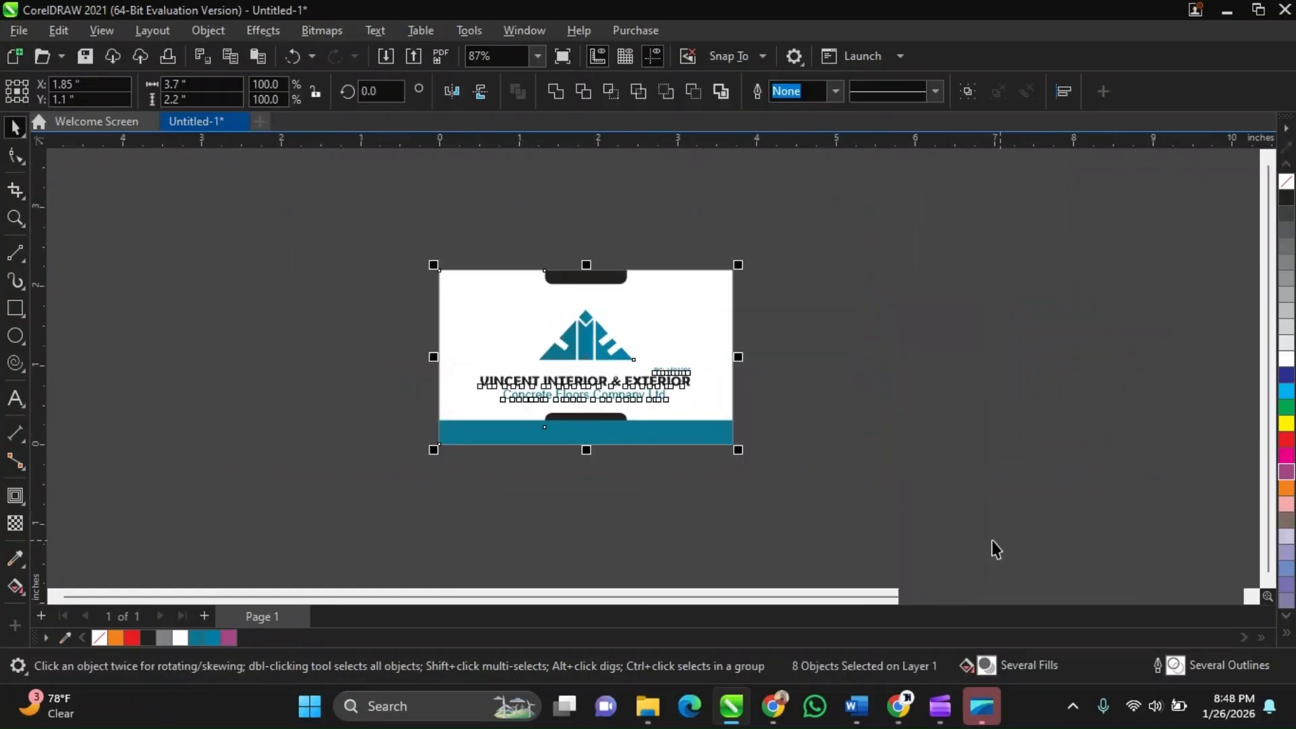
{"action": "left_click", "coordinate": [925, 507]}
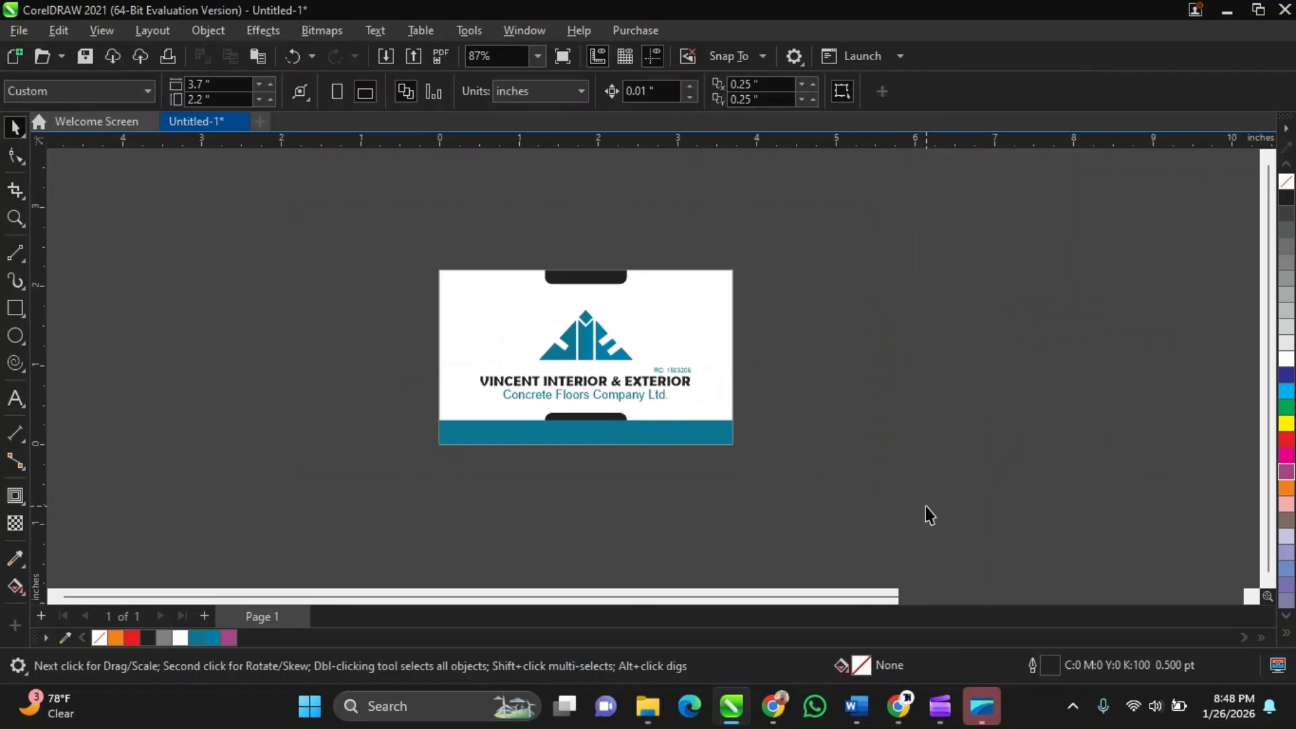
{"action": "scroll", "coordinate": [720, 369], "scroll_direction": "up", "scroll_amount": 1}
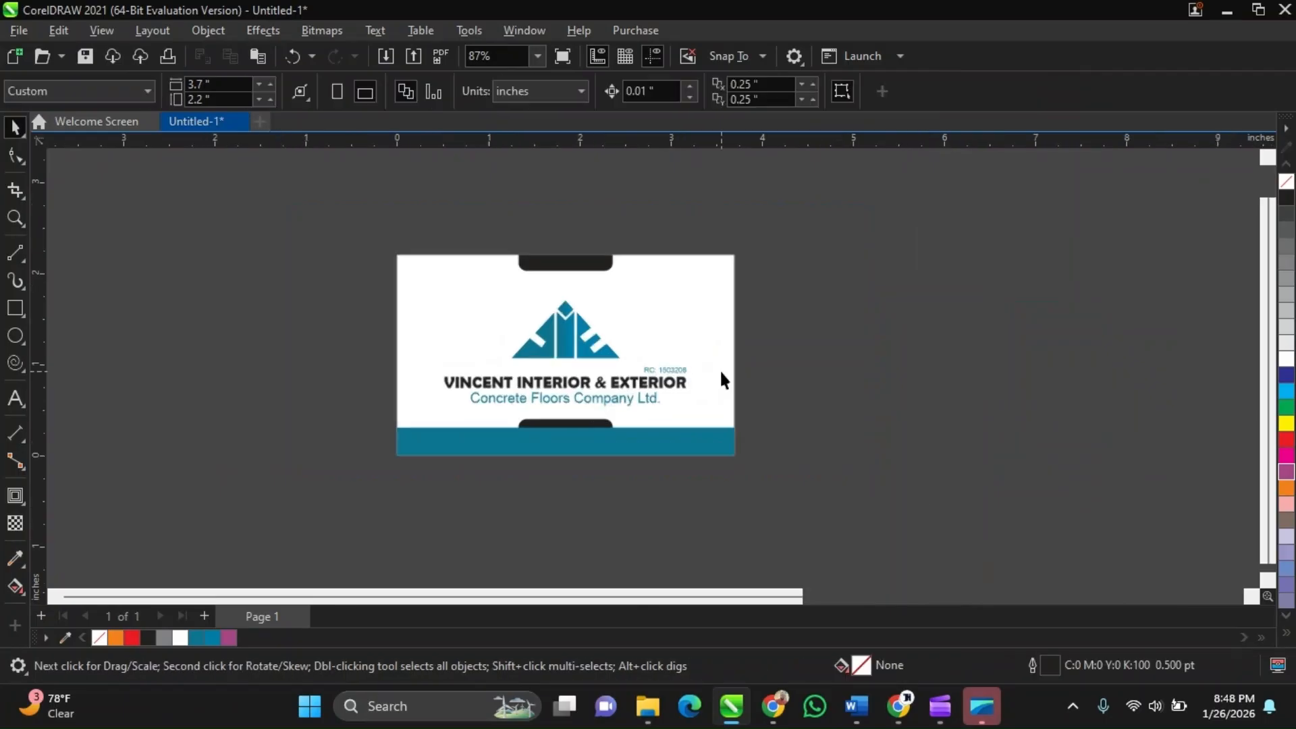
{"action": "scroll", "coordinate": [552, 419], "scroll_direction": "down", "scroll_amount": 3}
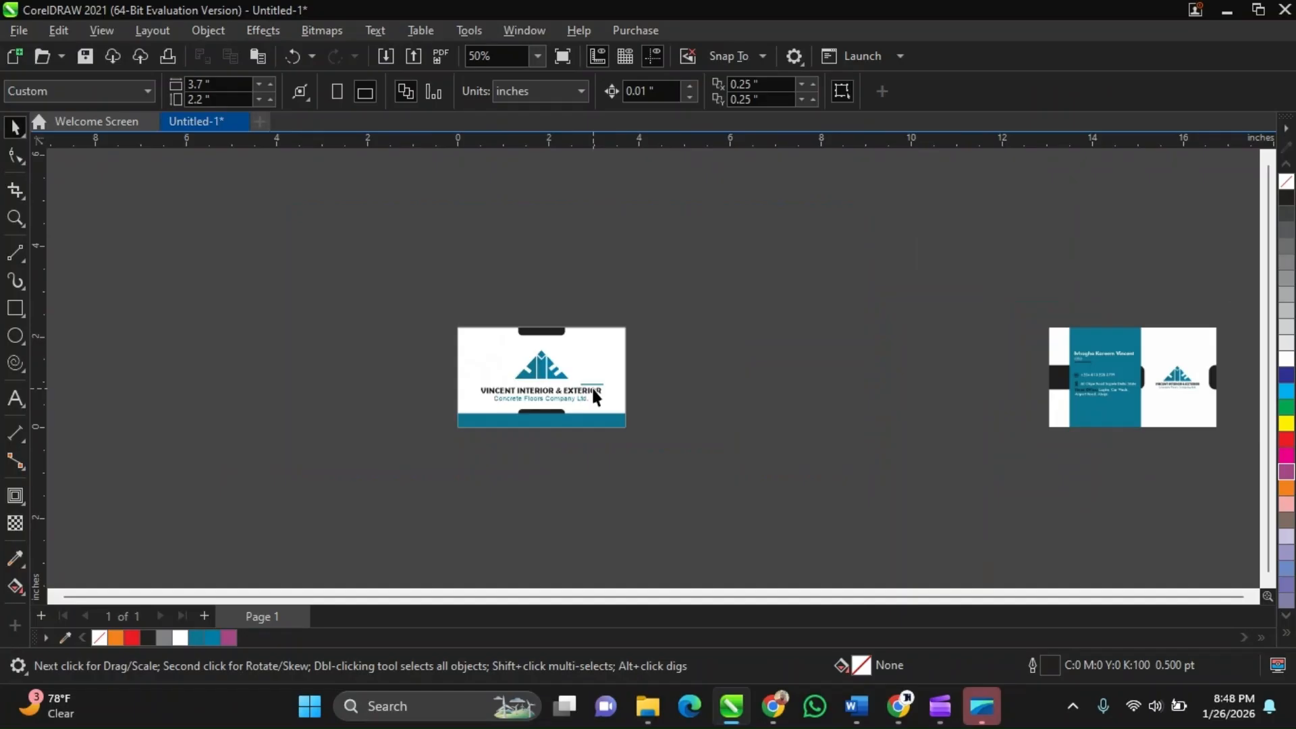
Undo the deletion of the reference card image and compare it up close beside the recreated card
{"action": "key", "text": "ctrl+z"}
{"action": "scroll", "coordinate": [706, 374], "scroll_direction": "up", "scroll_amount": 2}
{"action": "scroll", "coordinate": [640, 376], "scroll_direction": "up", "scroll_amount": 2}
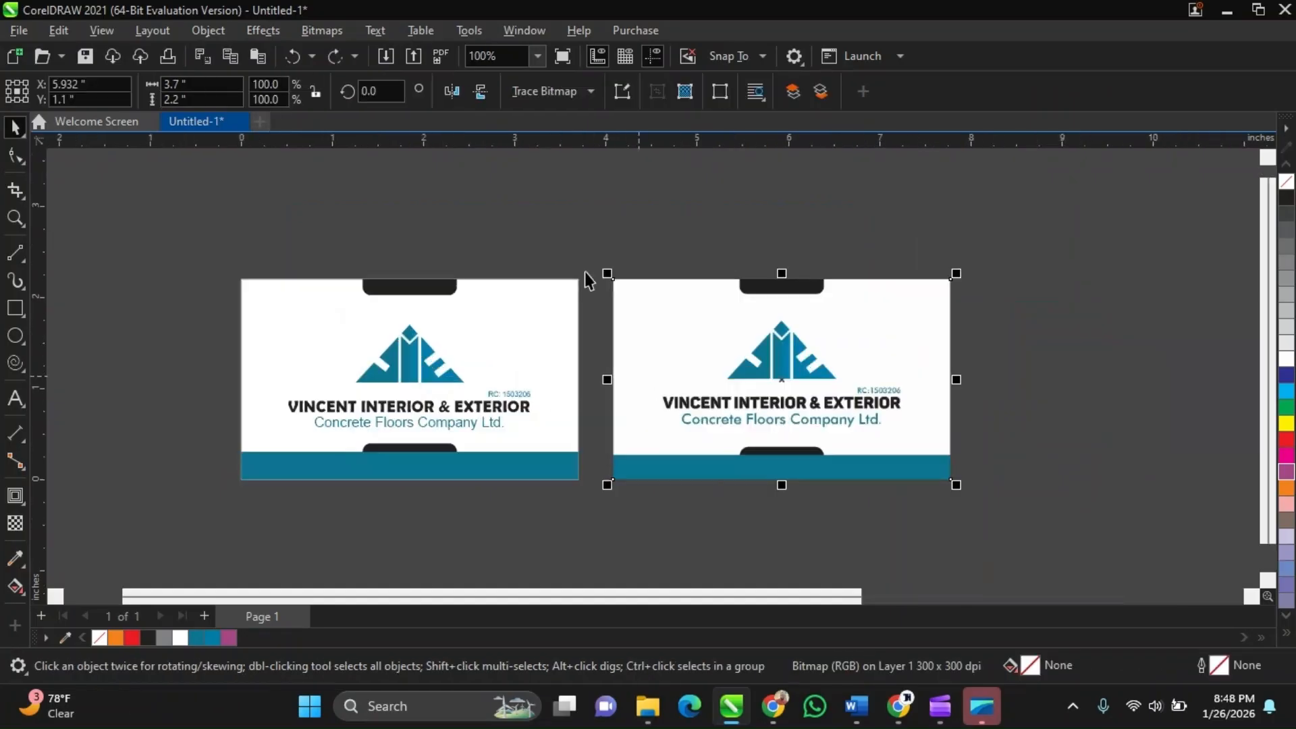
{"action": "scroll", "coordinate": [467, 408], "scroll_direction": "up", "scroll_amount": 1}
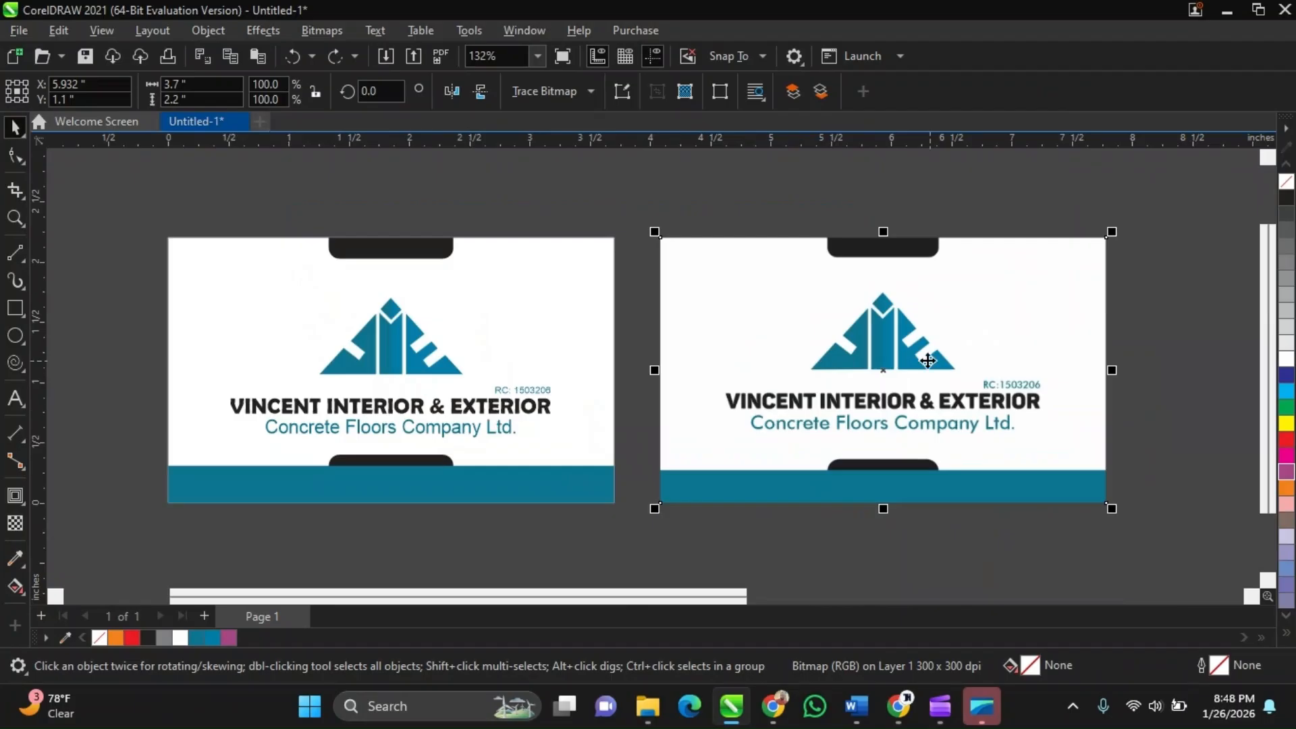
{"action": "left_click", "coordinate": [608, 197]}
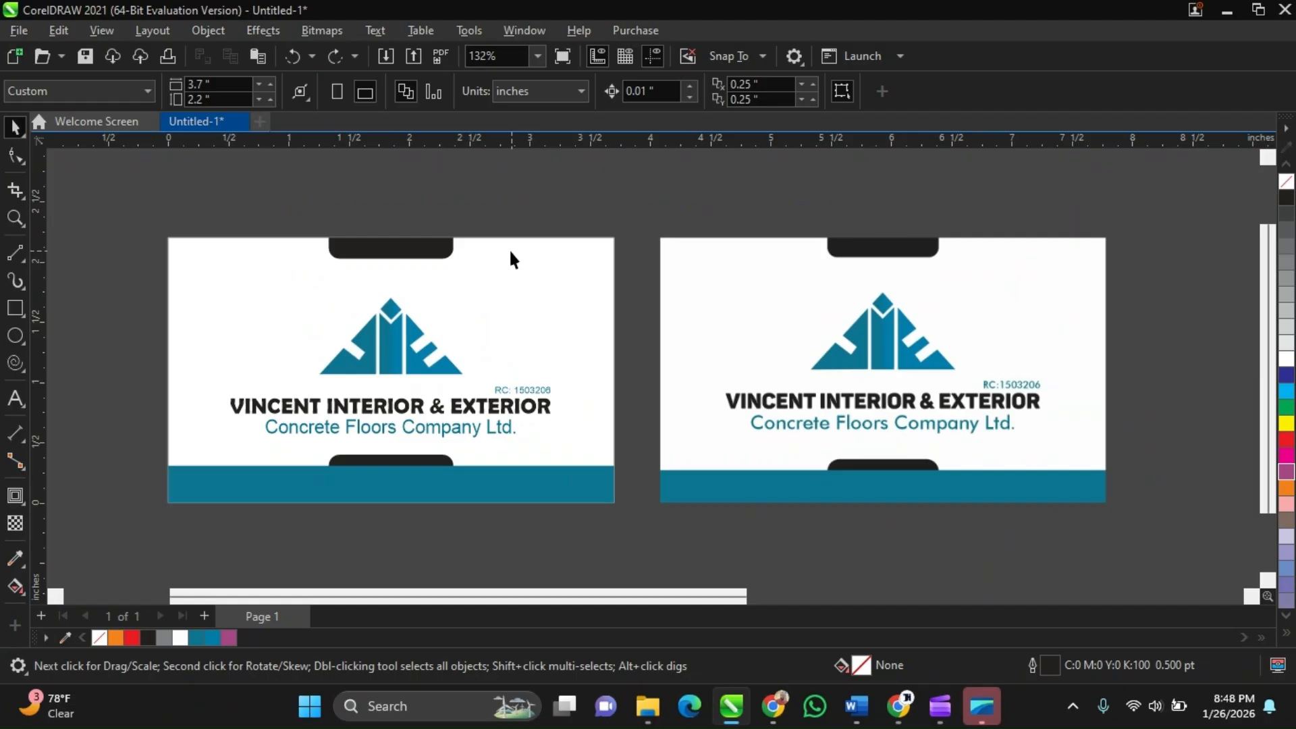
{"action": "scroll", "coordinate": [392, 268], "scroll_direction": "down", "scroll_amount": 1}
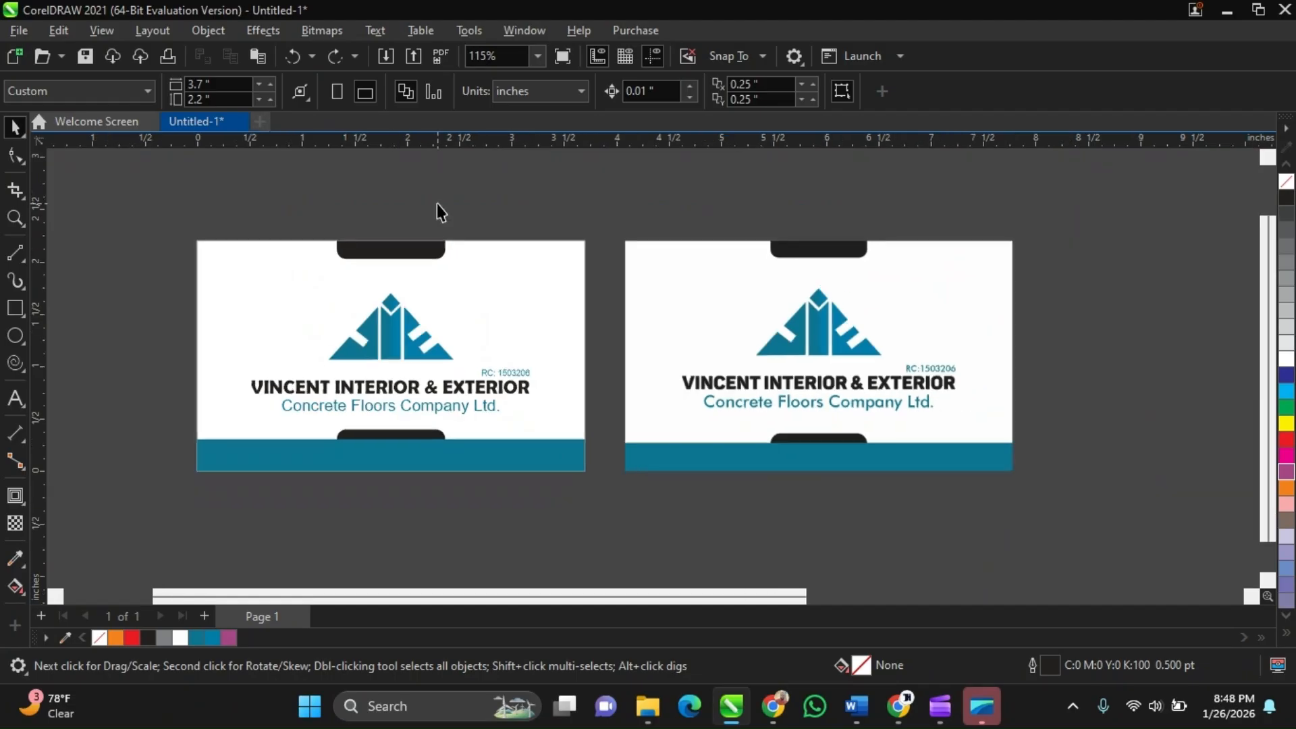
{"action": "left_click", "coordinate": [780, 311]}
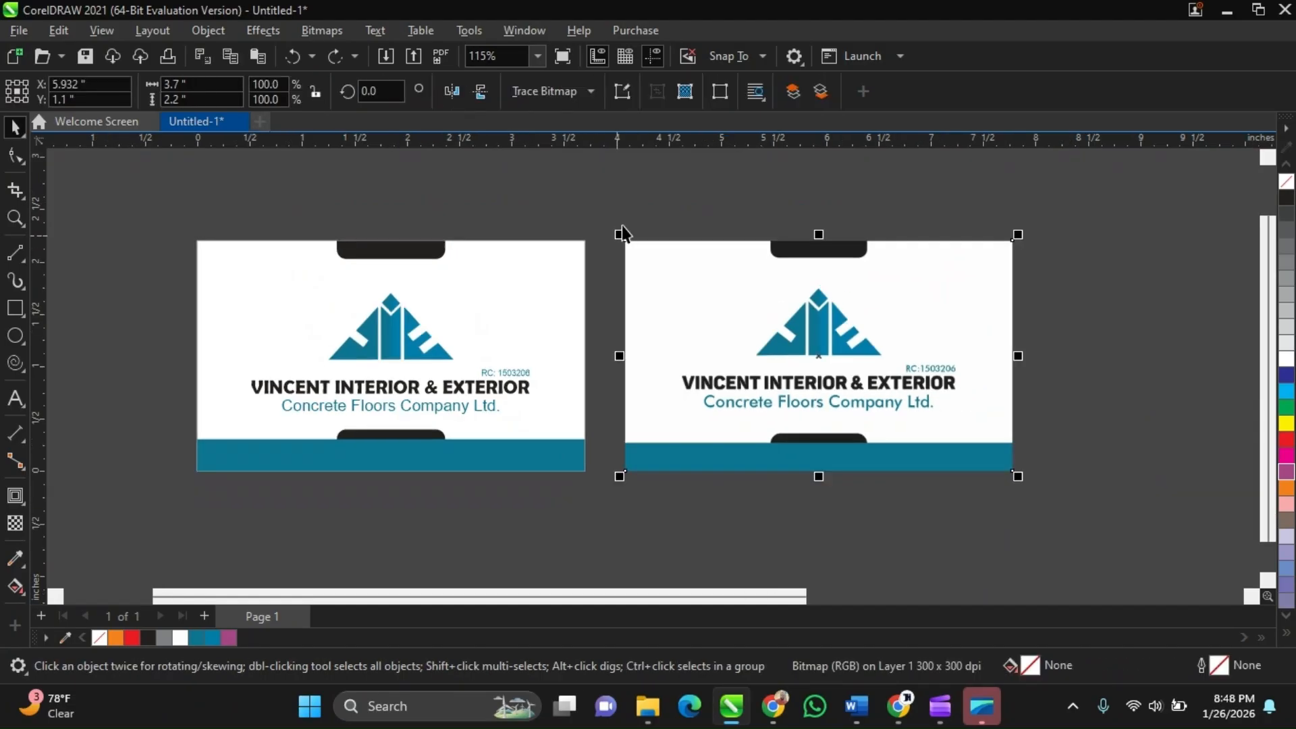
{"action": "left_click", "coordinate": [491, 273]}
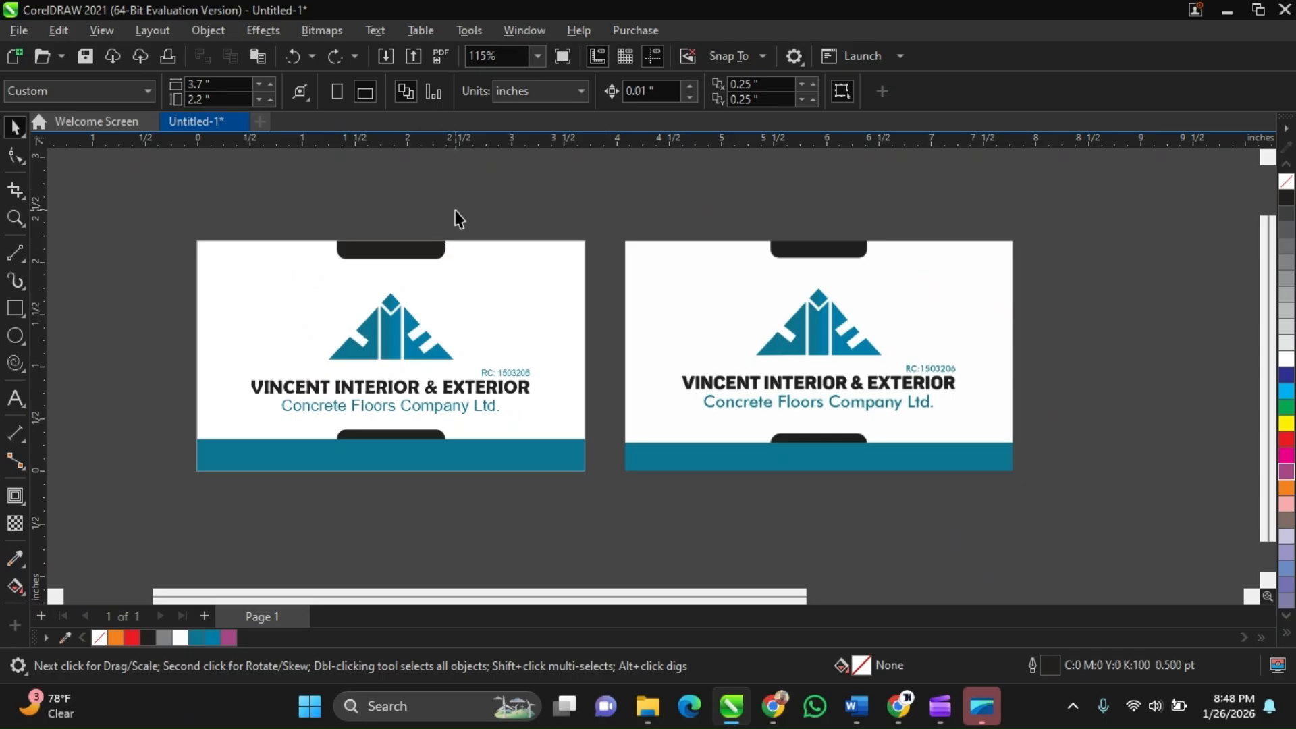
Inspect the recreated card's background rectangle and top tab at higher zoom
{"action": "left_click", "coordinate": [469, 247]}
{"action": "left_click", "coordinate": [457, 204]}
{"action": "scroll", "coordinate": [463, 336], "scroll_direction": "up", "scroll_amount": 1}
{"action": "scroll", "coordinate": [498, 336], "scroll_direction": "down", "scroll_amount": 1}
{"action": "left_click", "coordinate": [400, 277]}
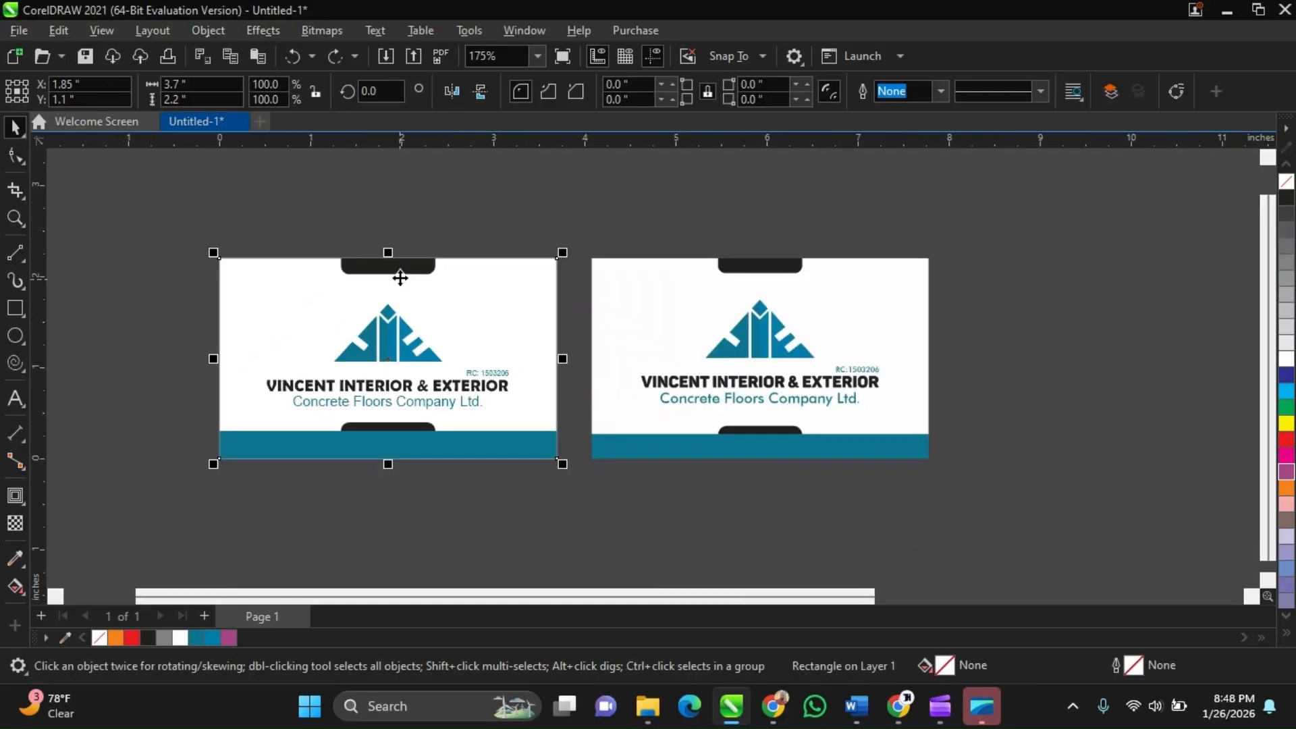
{"action": "scroll", "coordinate": [405, 256], "scroll_direction": "up", "scroll_amount": 1}
{"action": "left_click", "coordinate": [409, 233]}
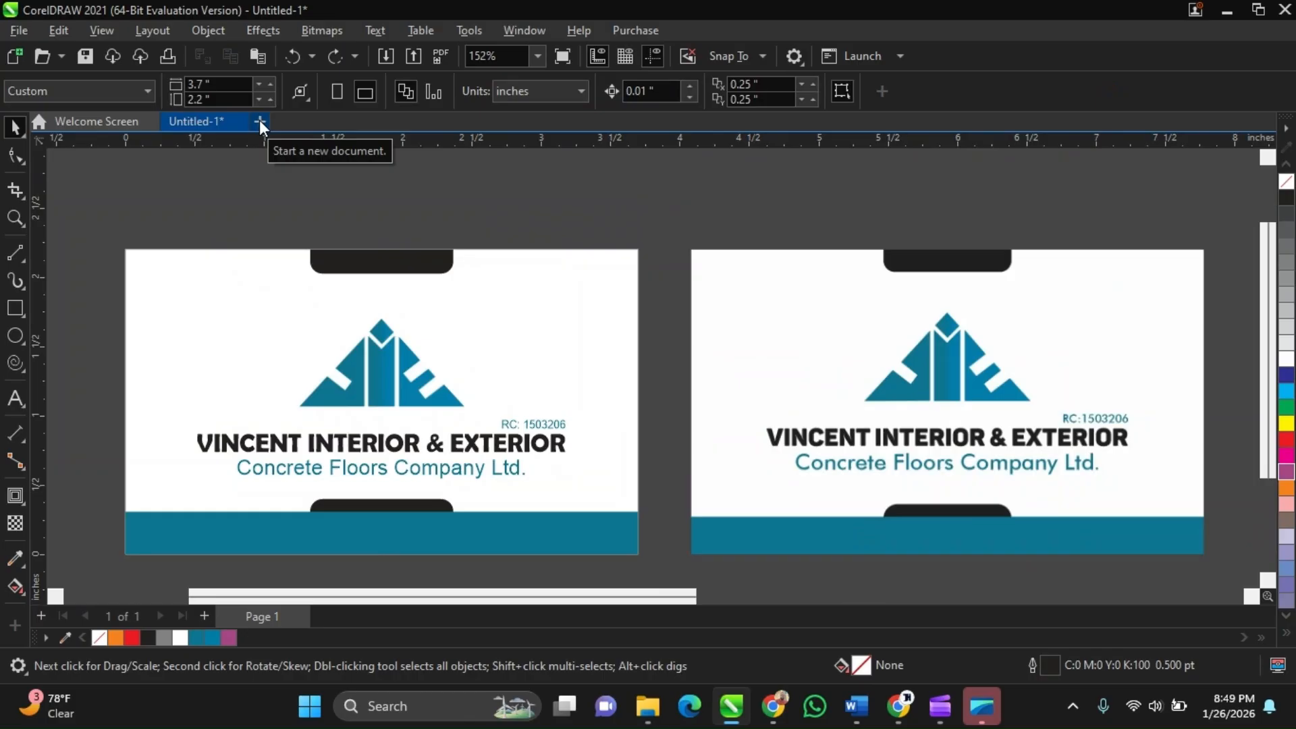
Start a new document and set its page size to 3.7 by 2.2 inches
{"action": "left_click", "coordinate": [260, 119]}
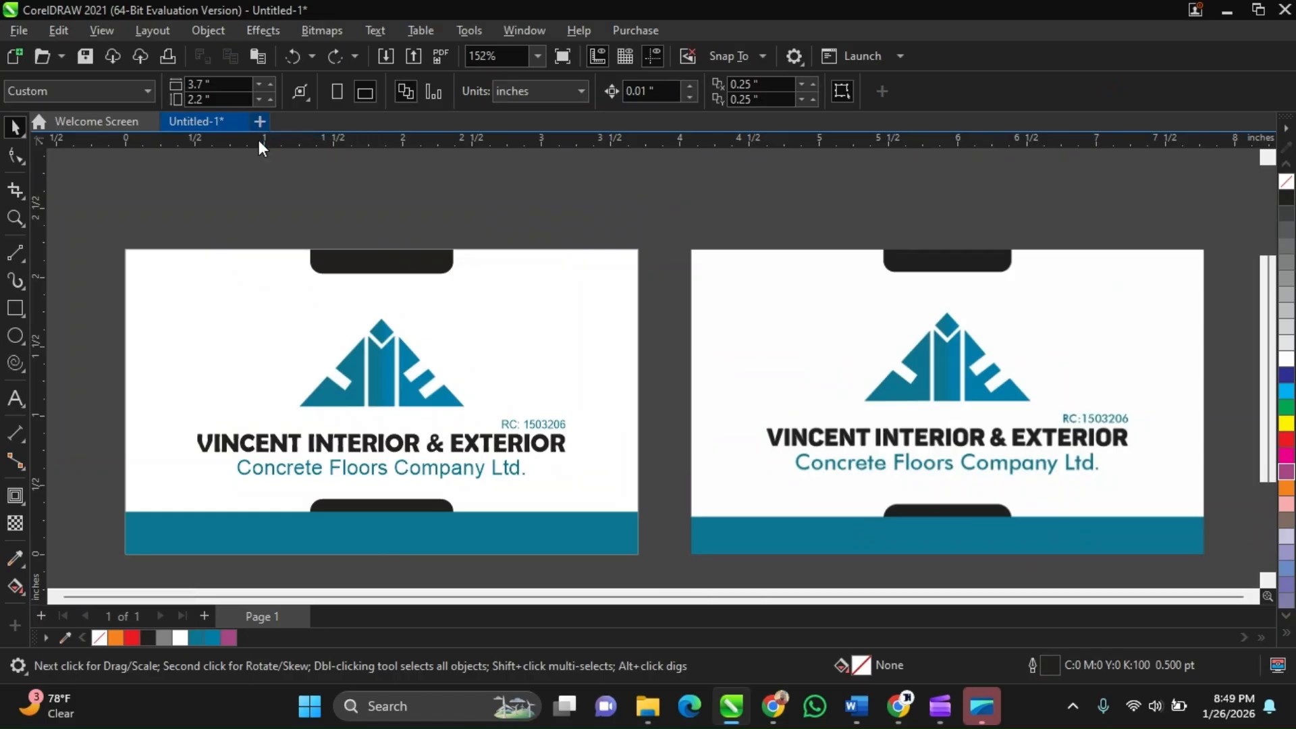
{"action": "scroll", "coordinate": [684, 304], "scroll_direction": "up", "scroll_amount": 2}
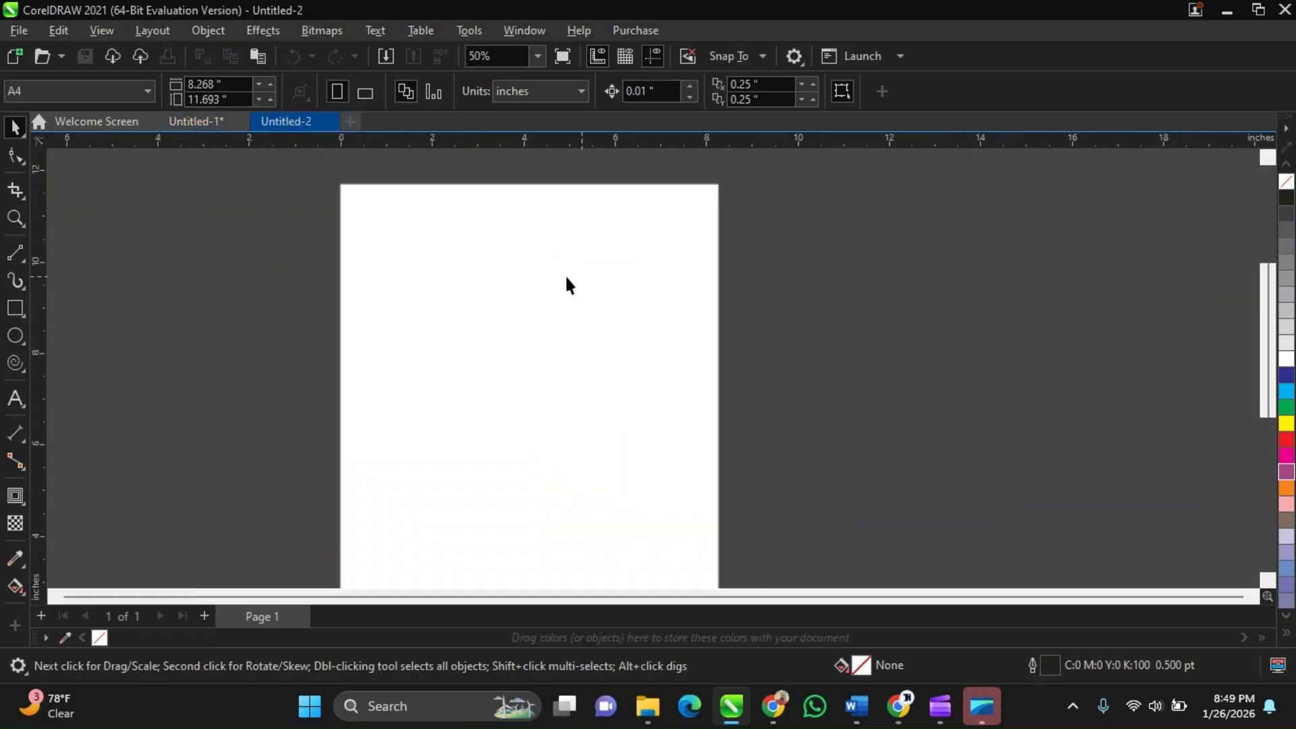
{"action": "left_click", "coordinate": [102, 99]}
{"action": "key", "text": "Tab"}
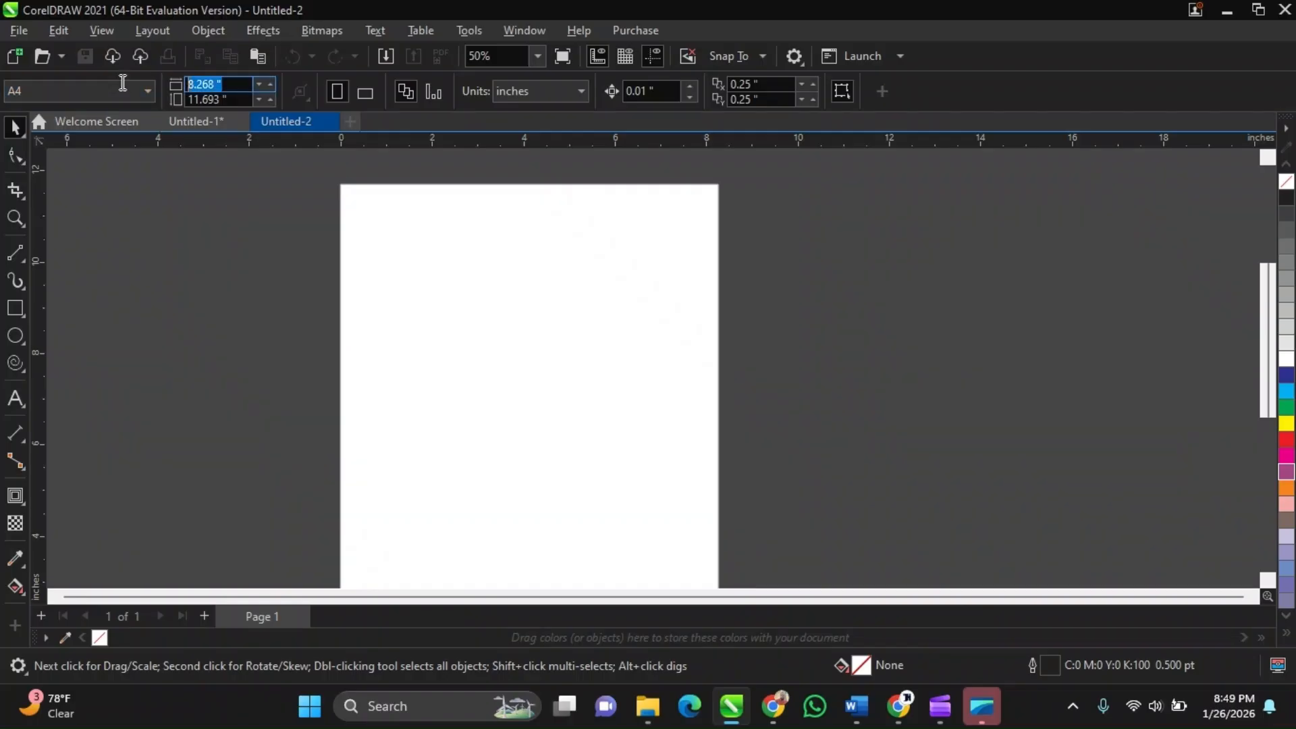
{"action": "type", "text": "3."}
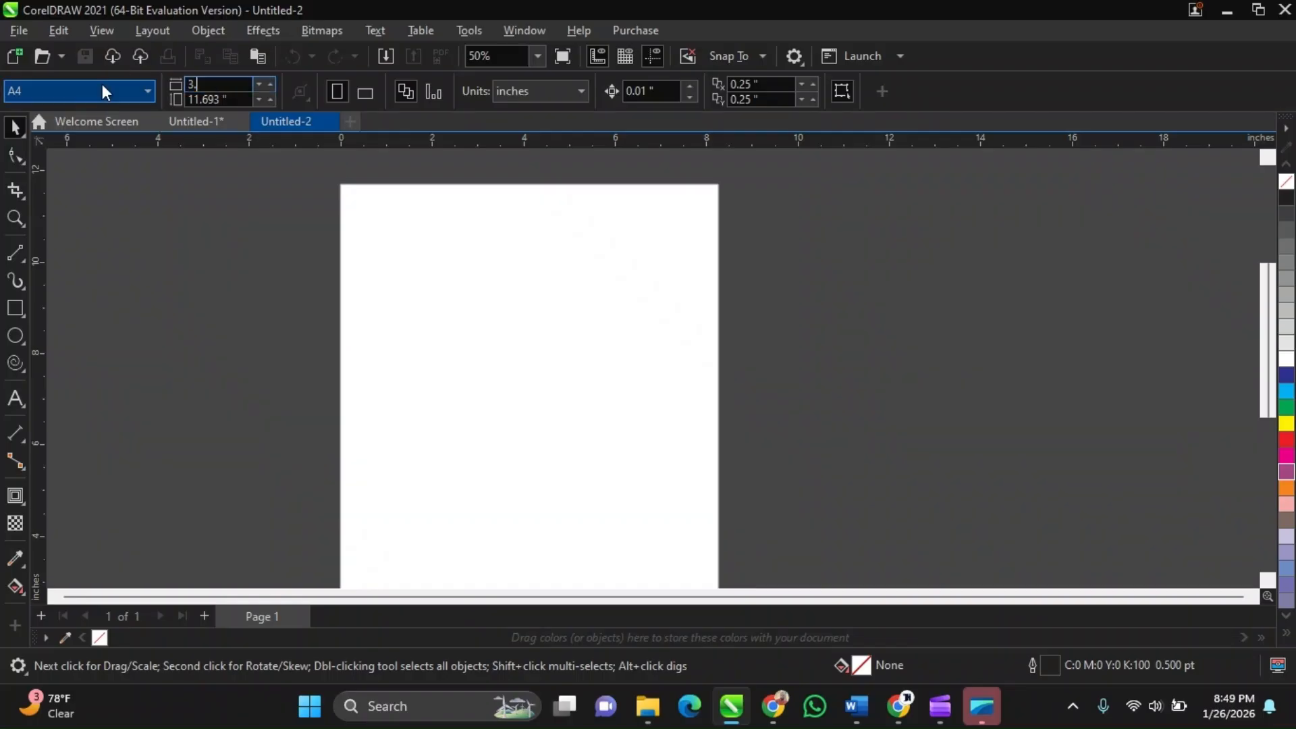
{"action": "type", "text": "7"}
{"action": "key", "text": "Tab"}
{"action": "type", "text": "2."}
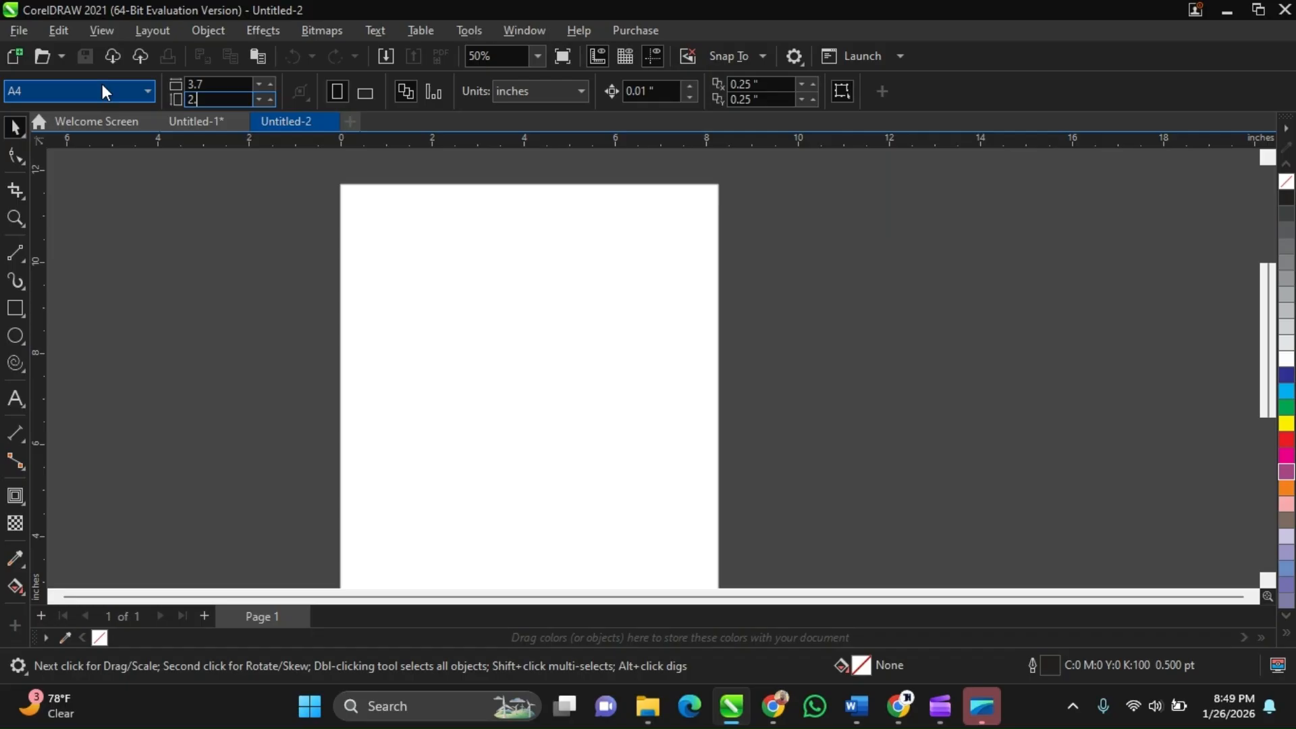
{"action": "type", "text": "2"}
{"action": "key", "text": "Return"}
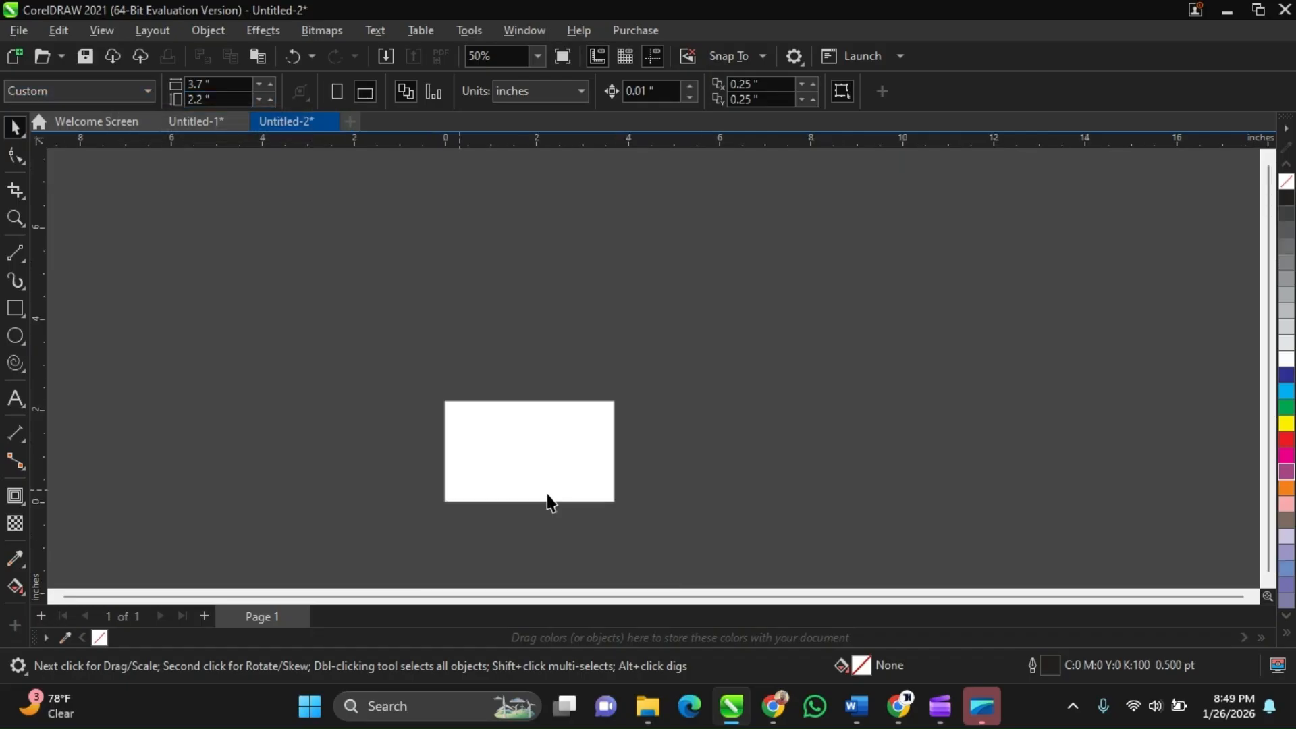
Create a page-frame rectangle with the Rectangle tool and remove its outline
{"action": "scroll", "coordinate": [528, 458], "scroll_direction": "up", "scroll_amount": 2}
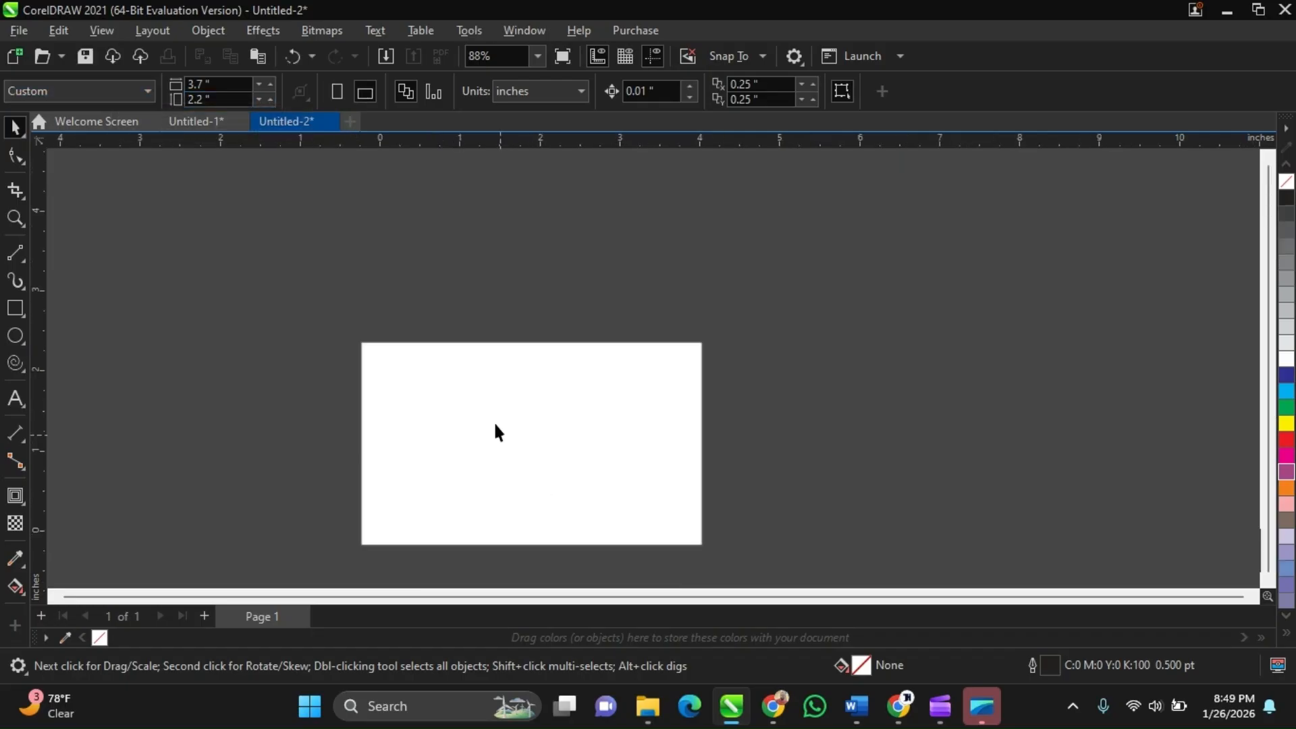
{"action": "double_click", "coordinate": [25, 303]}
{"action": "scroll", "coordinate": [997, 436], "scroll_direction": "up", "scroll_amount": 1}
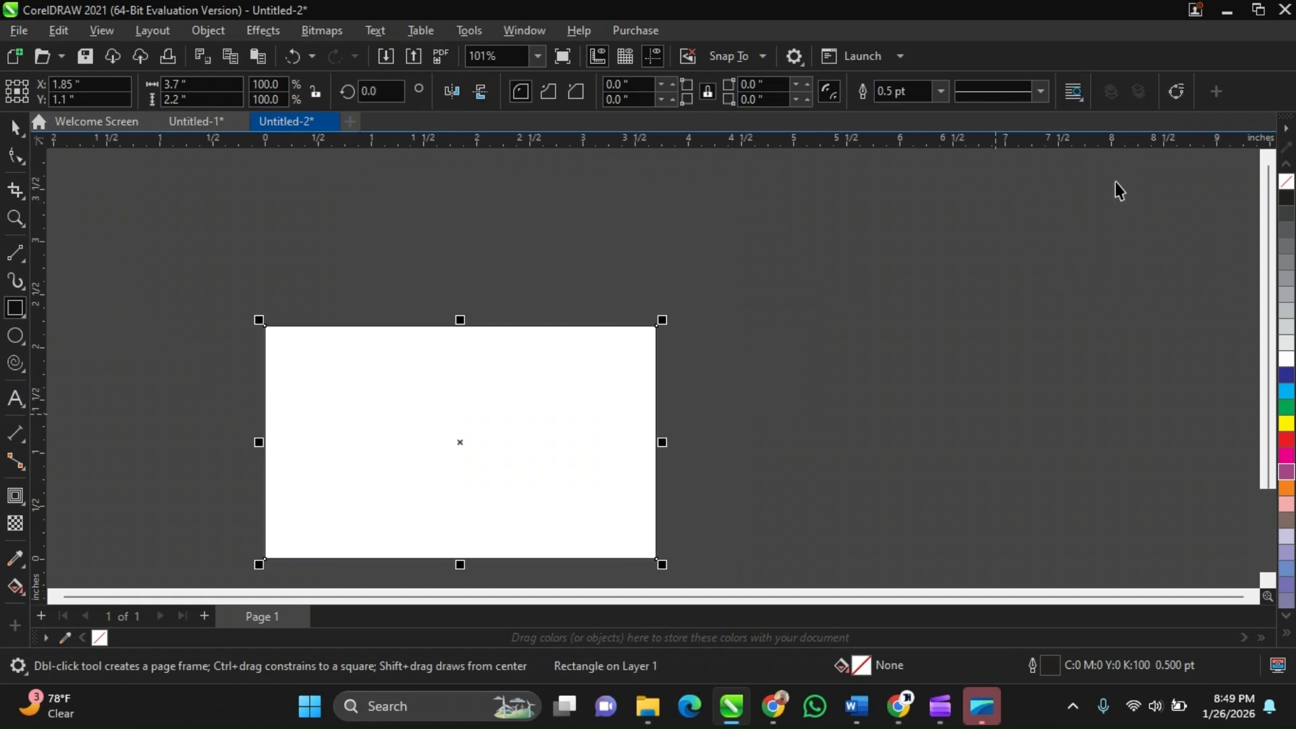
{"action": "key", "text": "space"}
{"action": "right_click", "coordinate": [1284, 187]}
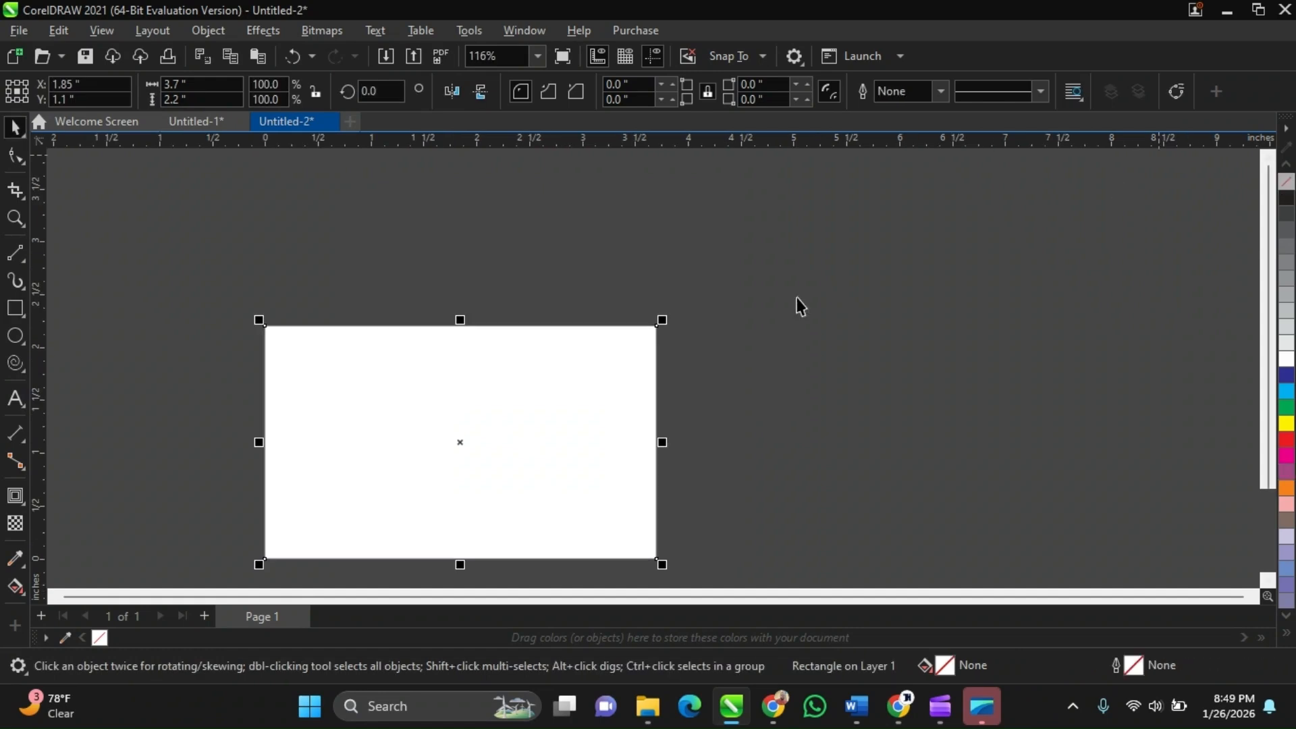
Switch to the Google Meet window in Chrome and scroll through the participants list
{"action": "scroll", "coordinate": [652, 369], "scroll_direction": "up", "scroll_amount": 6}
{"action": "scroll", "coordinate": [634, 236], "scroll_direction": "up", "scroll_amount": 1}
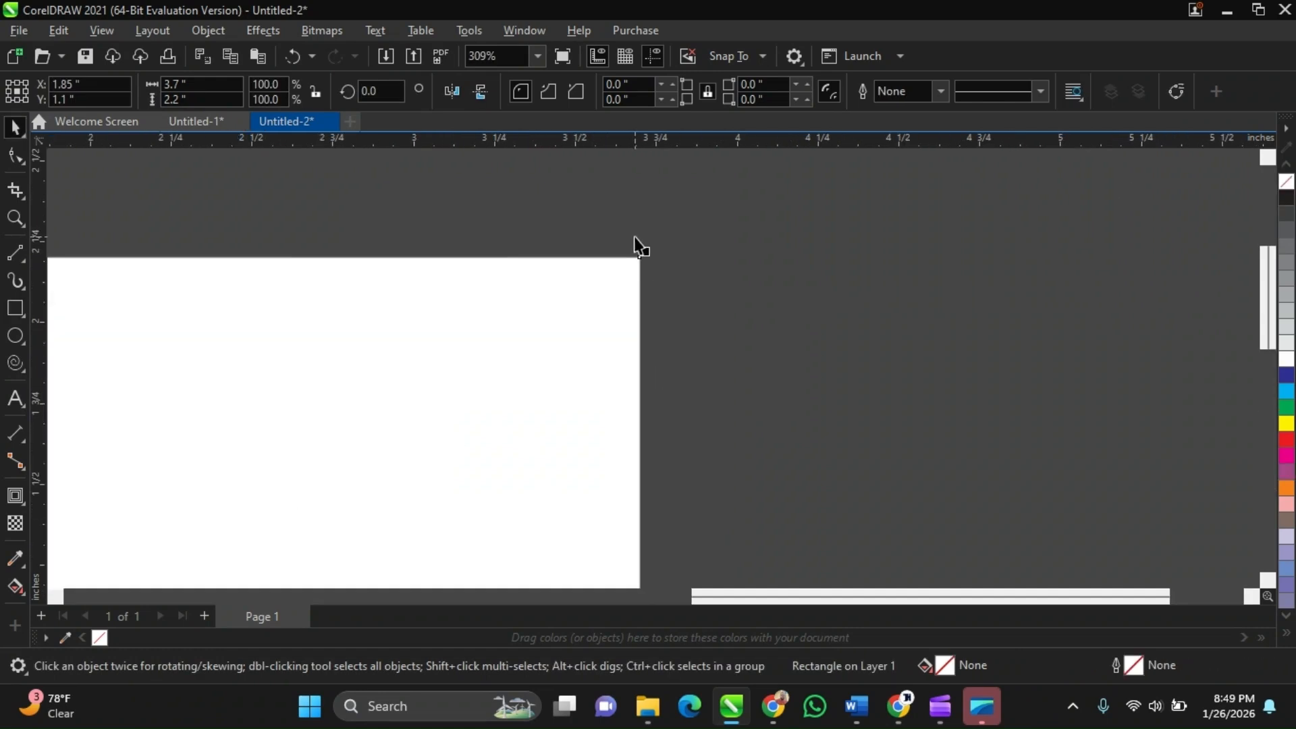
{"action": "scroll", "coordinate": [633, 236], "scroll_direction": "down", "scroll_amount": 1}
{"action": "scroll", "coordinate": [626, 256], "scroll_direction": "down", "scroll_amount": 8}
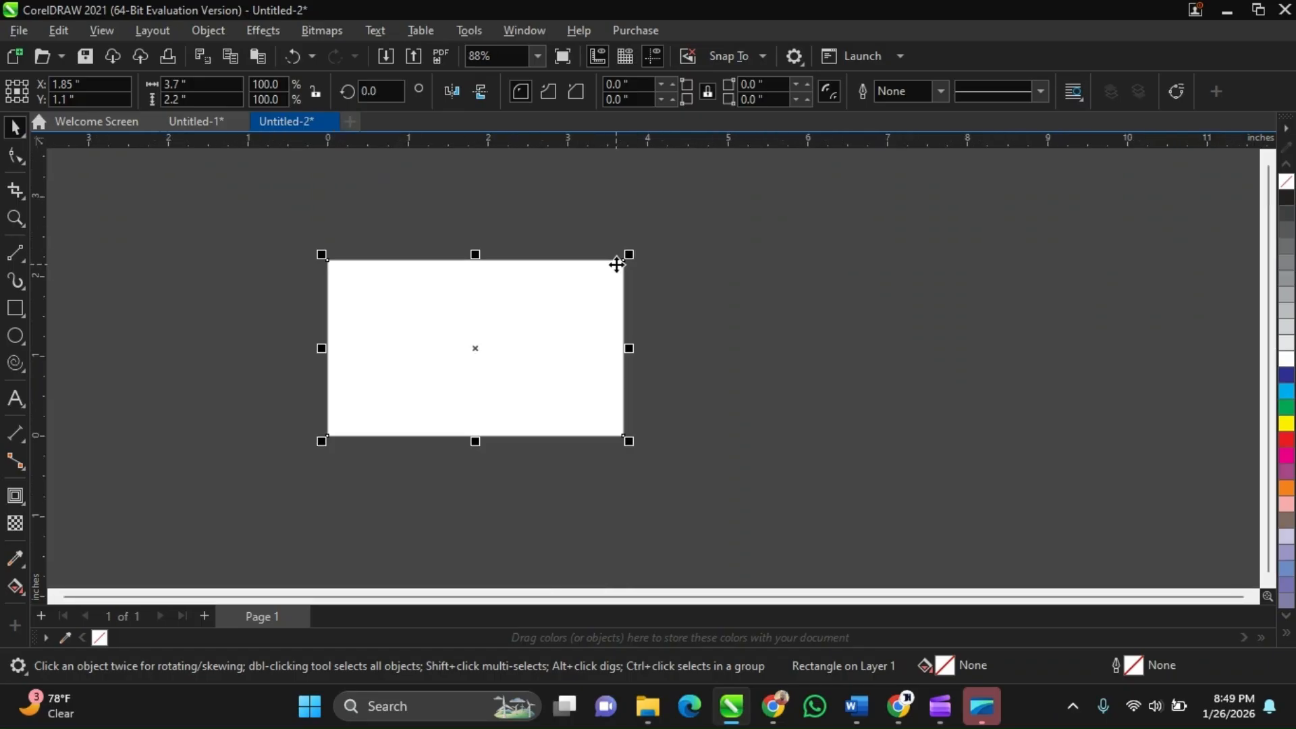
{"action": "scroll", "coordinate": [617, 264], "scroll_direction": "up", "scroll_amount": 3}
{"action": "left_click", "coordinate": [945, 358]}
{"action": "scroll", "coordinate": [582, 394], "scroll_direction": "down", "scroll_amount": 2}
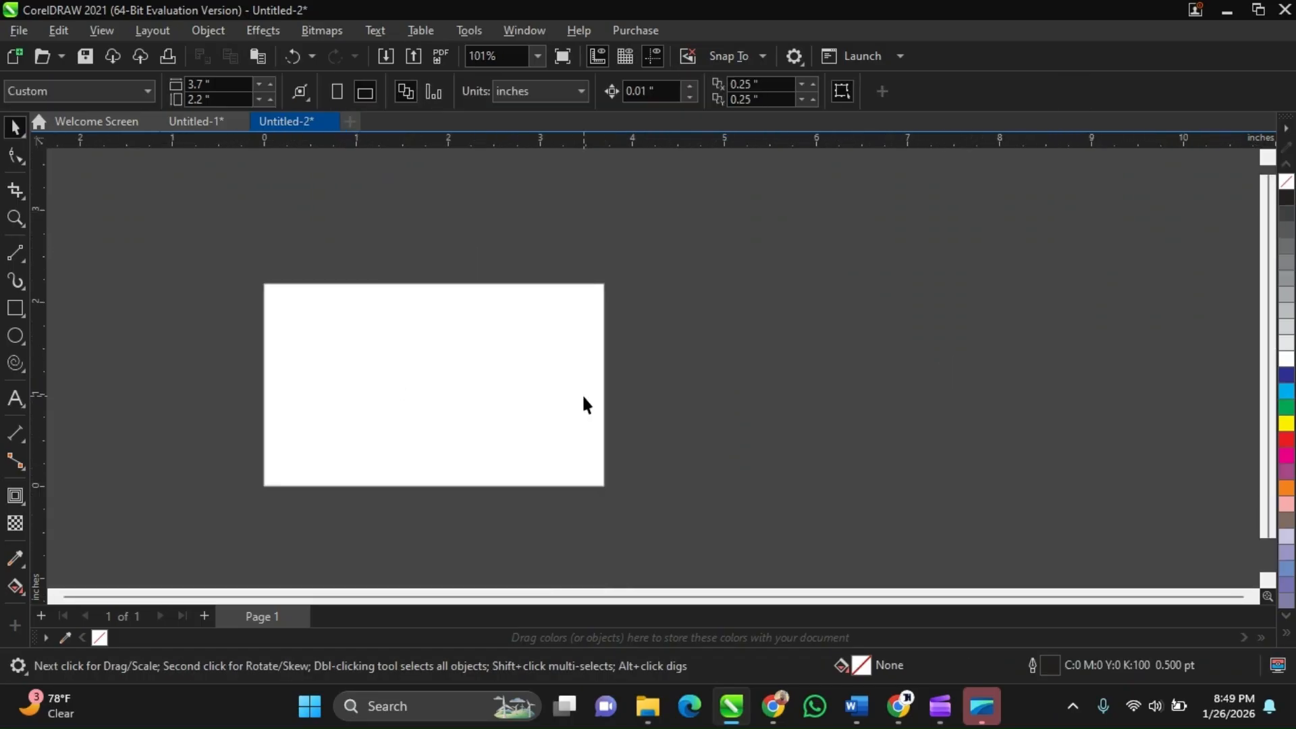
{"action": "scroll", "coordinate": [582, 394], "scroll_direction": "up", "scroll_amount": 1}
{"action": "left_click", "coordinate": [909, 715]}
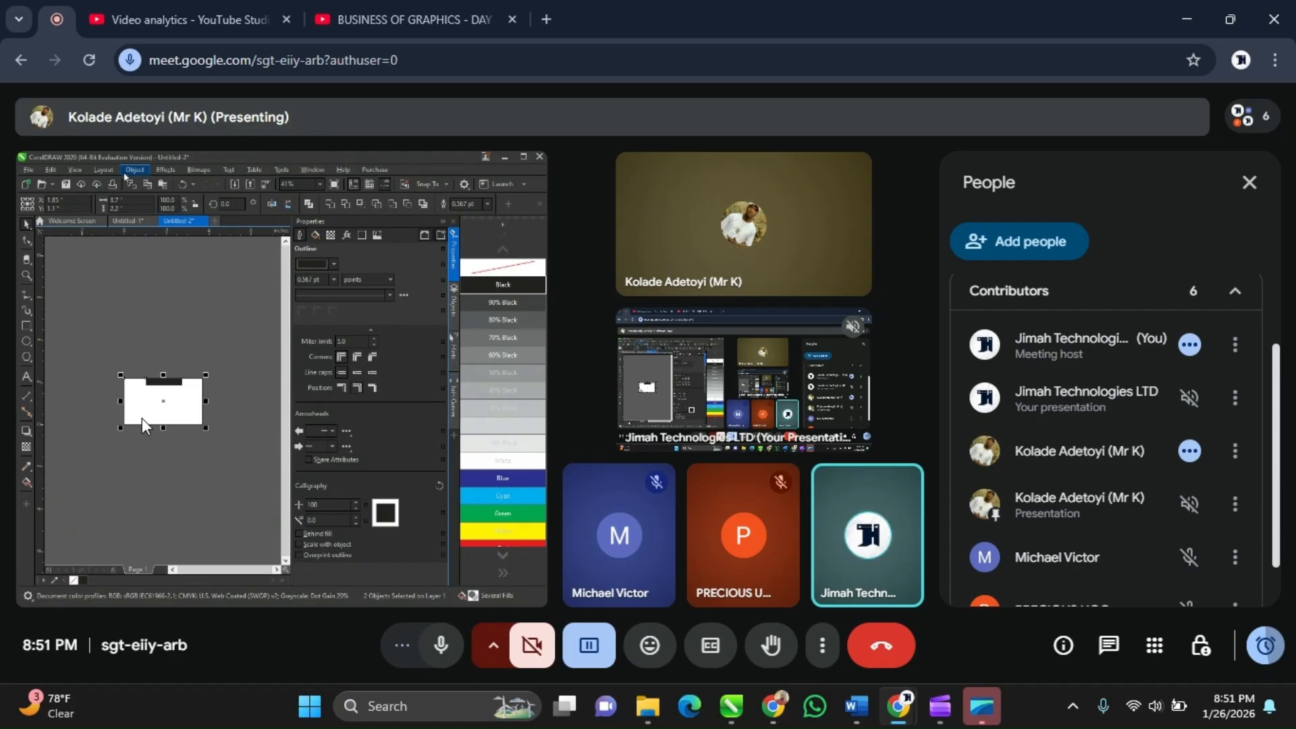
{"action": "scroll", "coordinate": [1208, 424], "scroll_direction": "down", "scroll_amount": 1}
{"action": "scroll", "coordinate": [1188, 432], "scroll_direction": "down", "scroll_amount": 1}
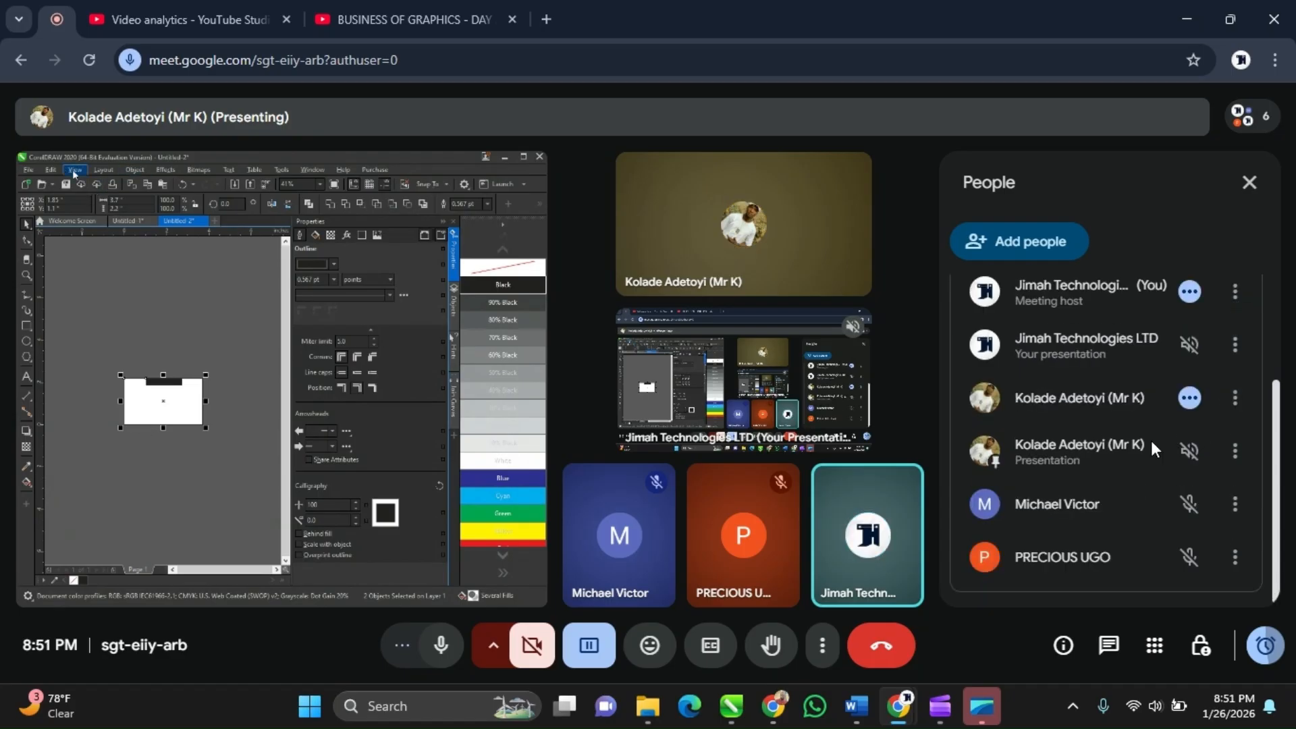